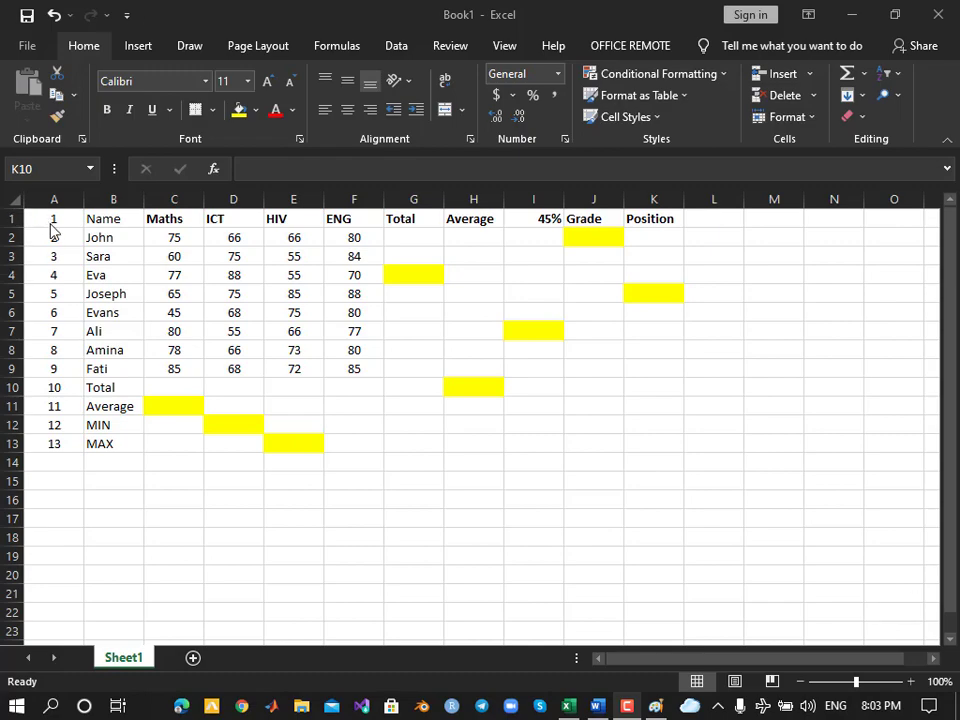
Examine the student score table in A1:K13 and its yellow-highlighted answer cells
drag(48, 217, 678, 461)
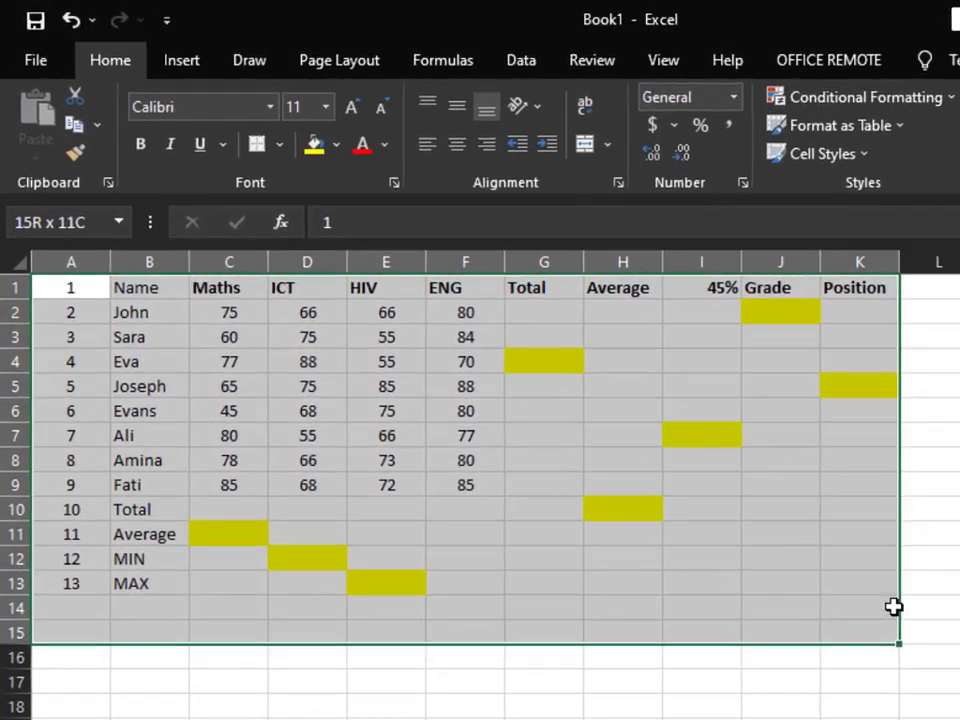
drag(894, 607, 856, 592)
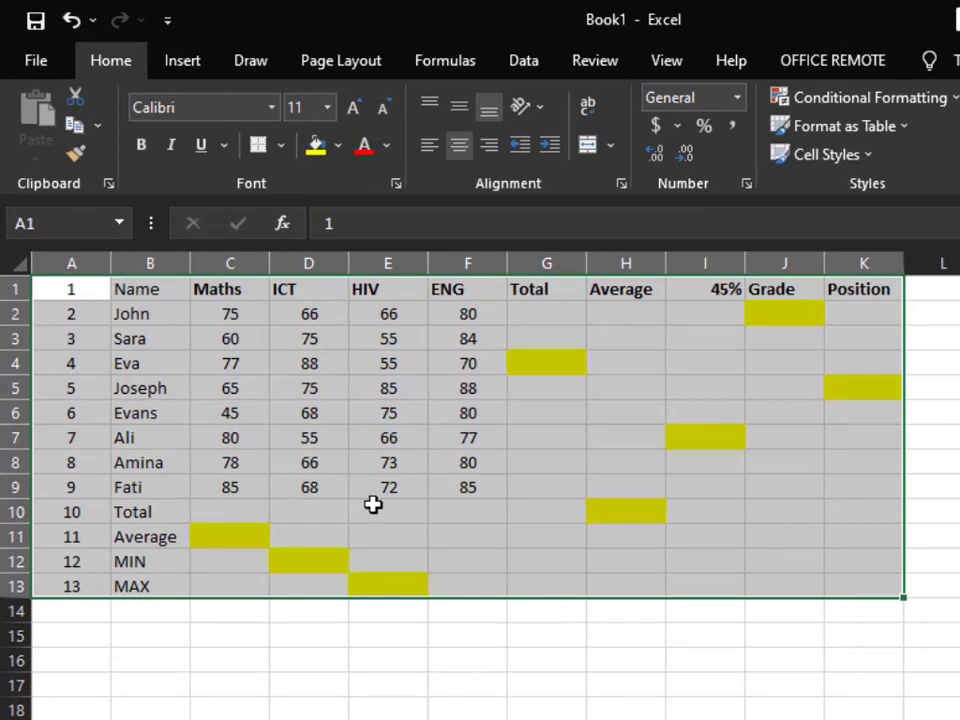
click(552, 363)
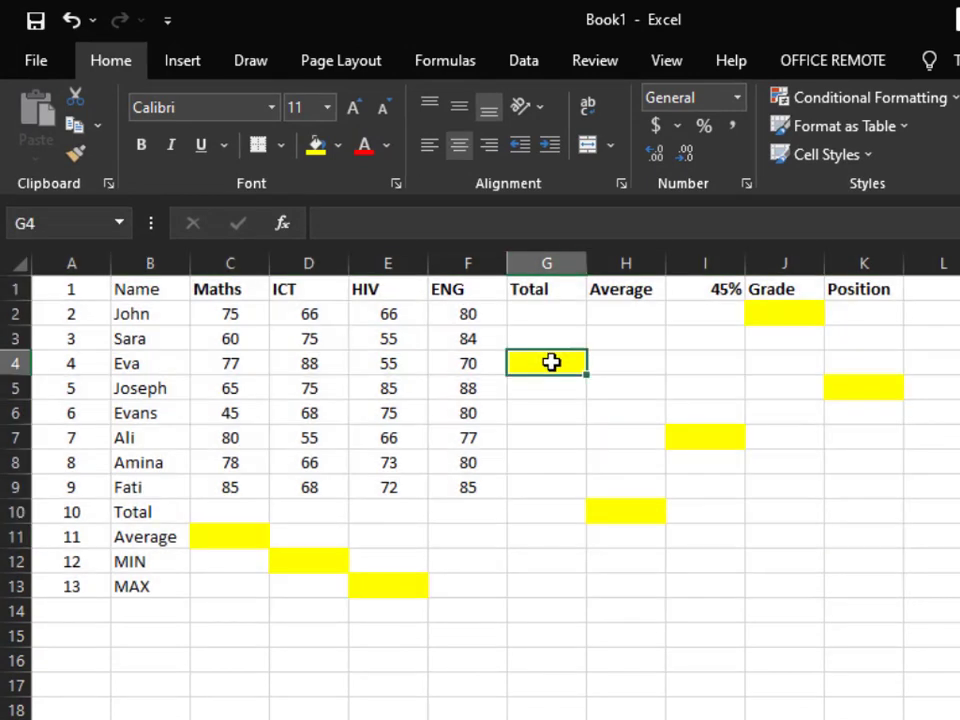
click(795, 311)
click(867, 385)
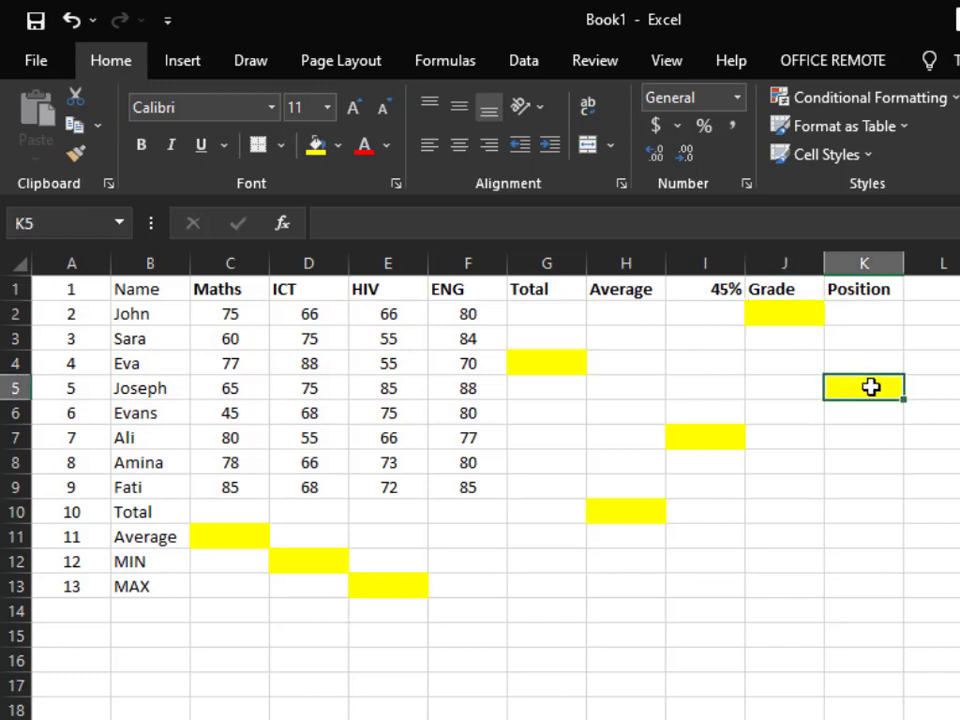
click(703, 439)
click(619, 512)
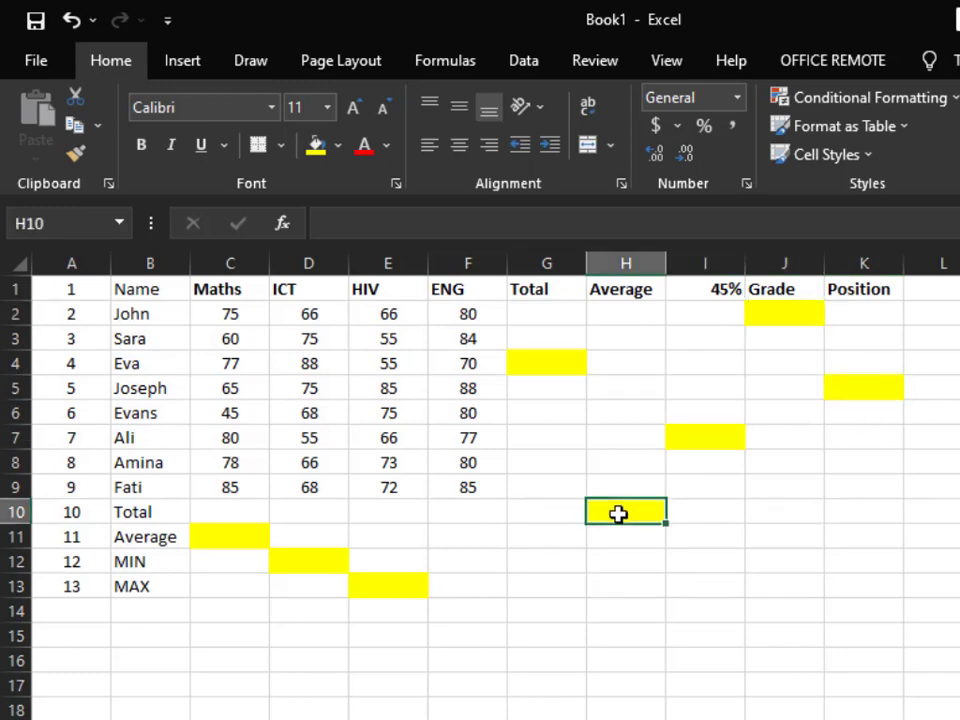
click(539, 371)
click(399, 582)
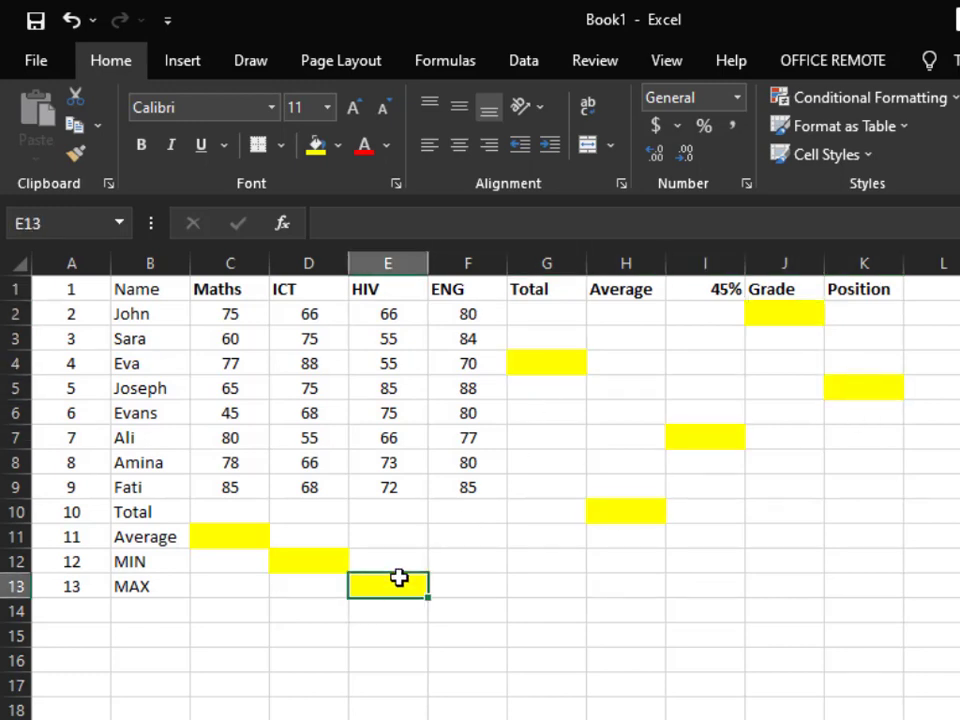
click(293, 568)
click(224, 535)
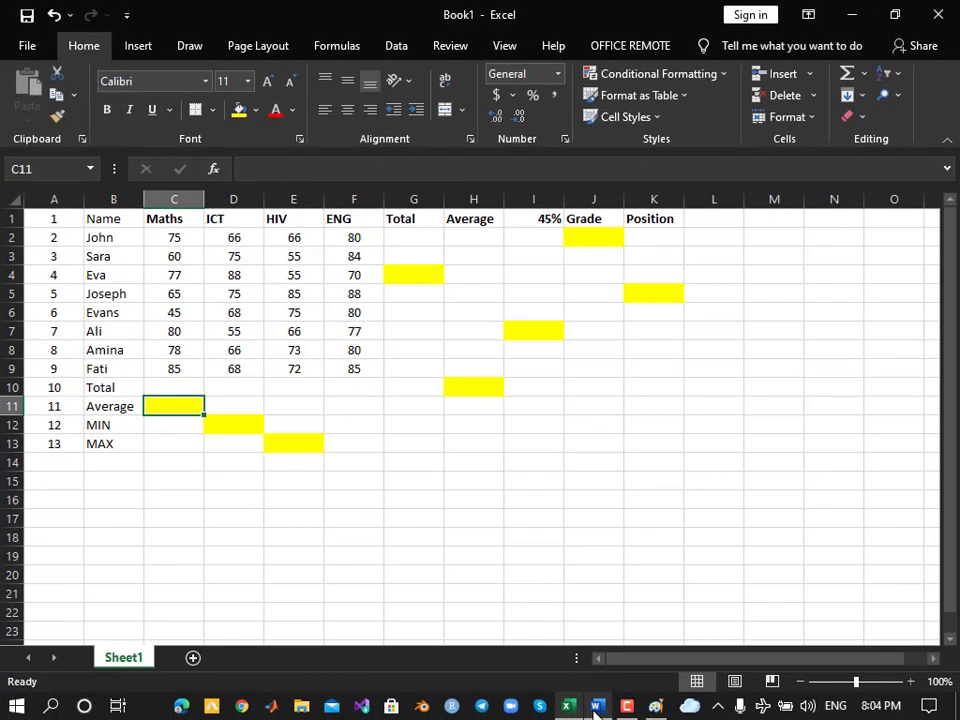
Read the first requirement in the Word document and locate its target cell G4 in the Excel worksheet
click(596, 706)
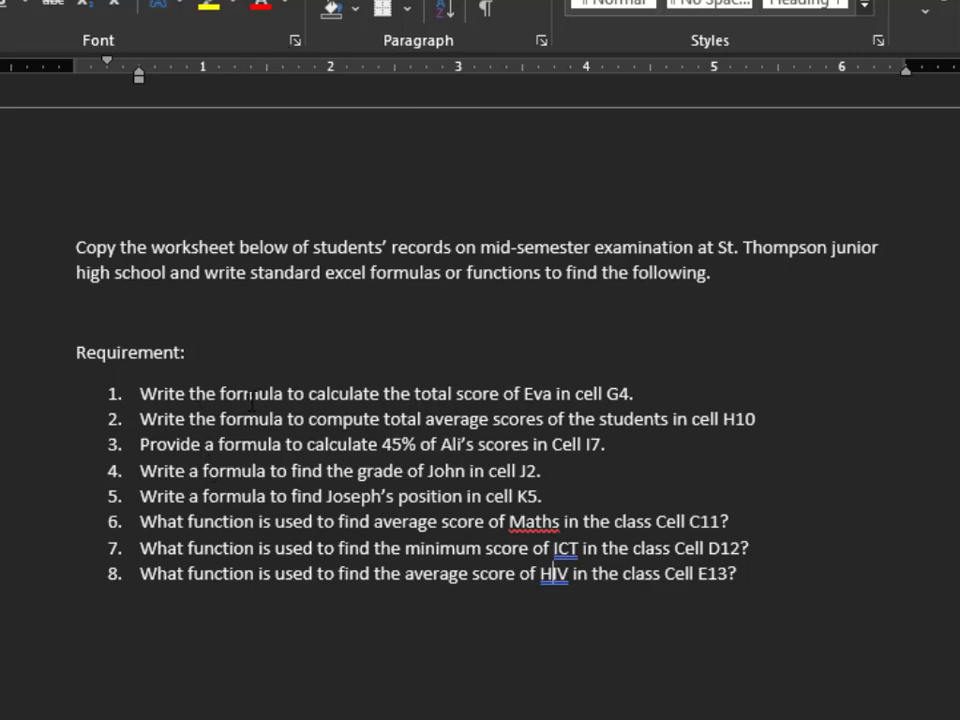
drag(228, 394, 272, 394)
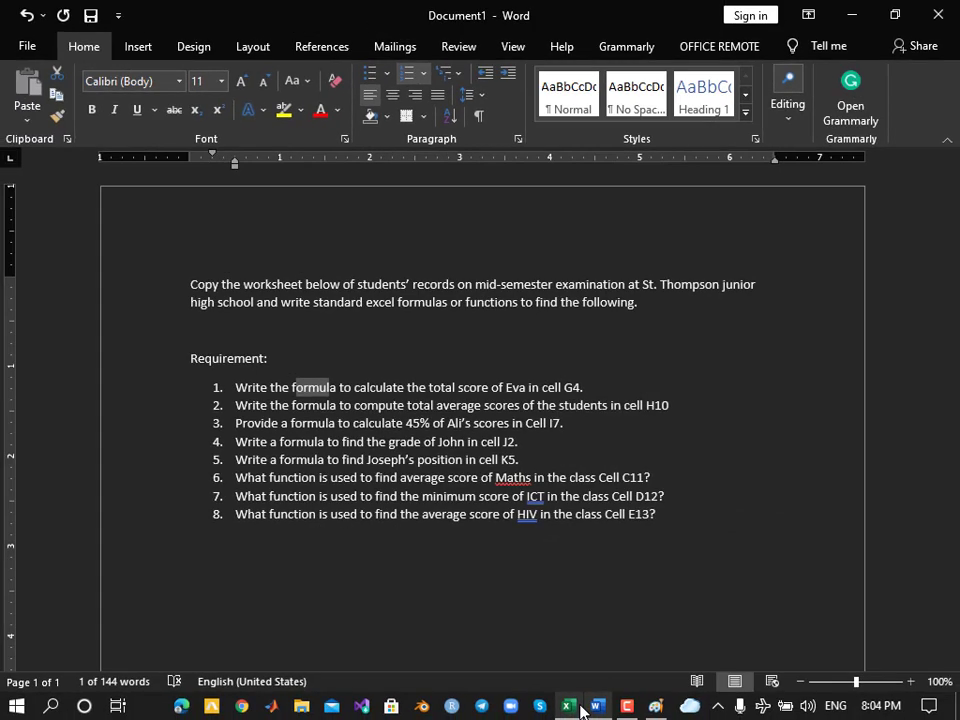
click(567, 705)
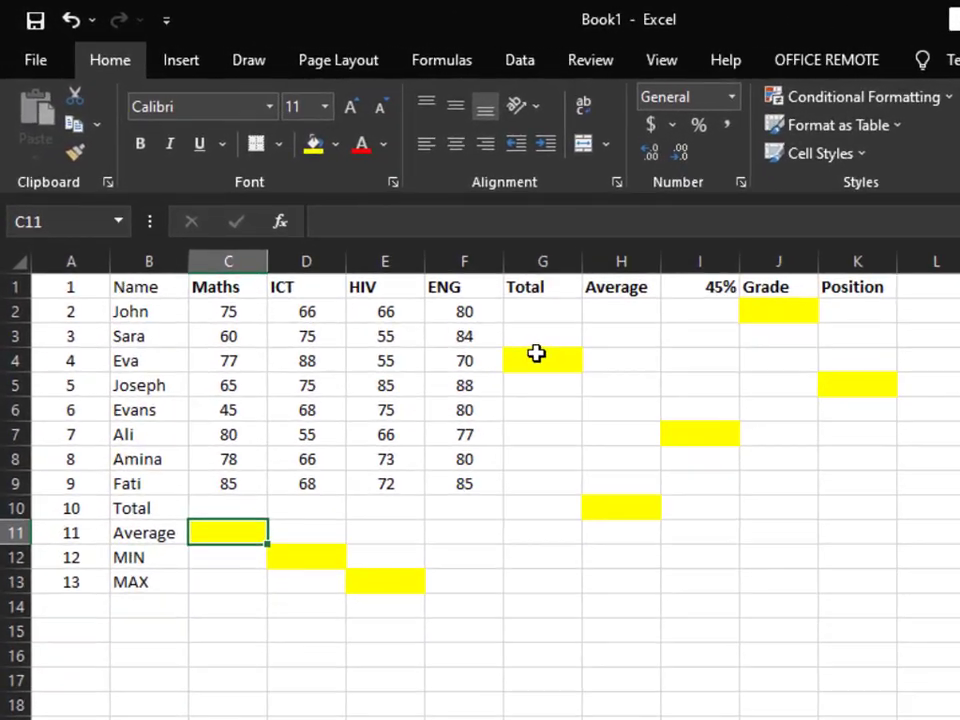
click(537, 353)
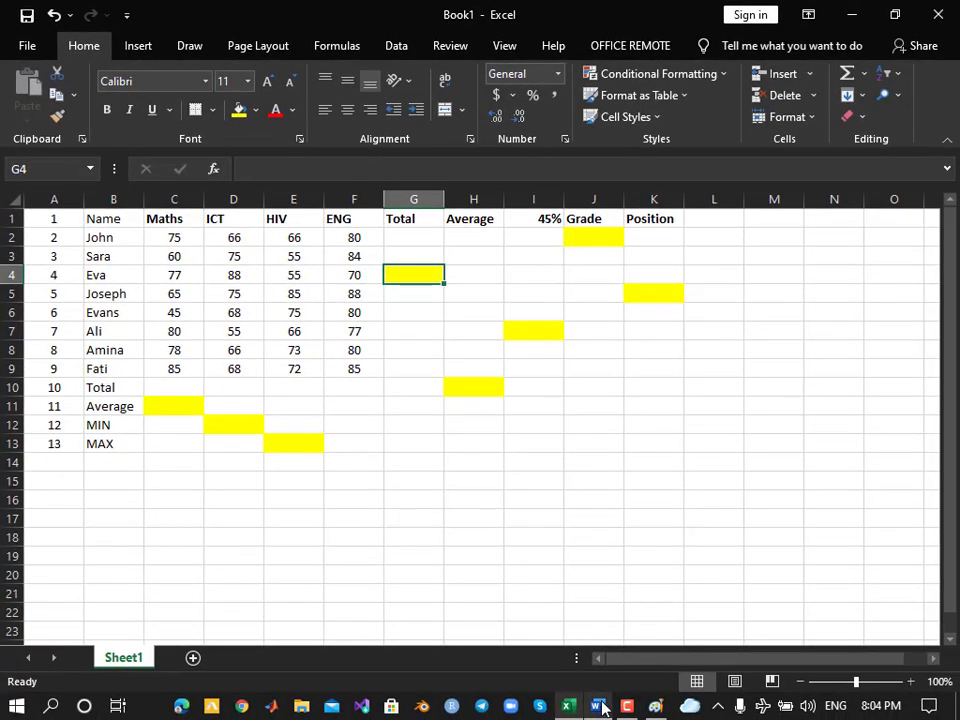
Return to the Word document and examine requirement 1, marking "formula" and the total score wording
click(597, 706)
drag(292, 387, 272, 387)
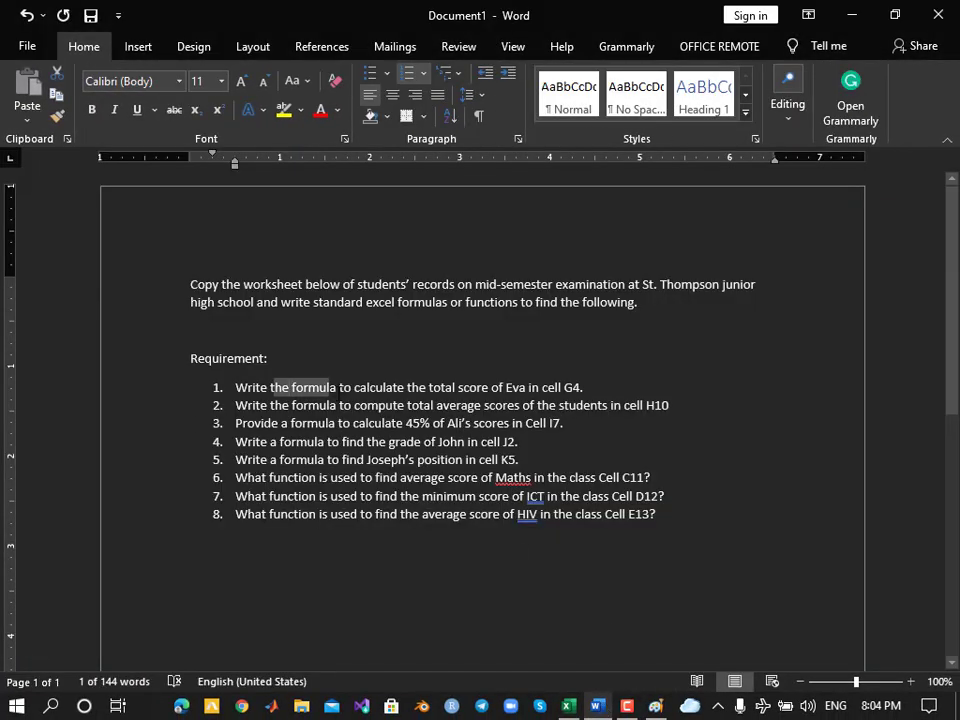
click(319, 387)
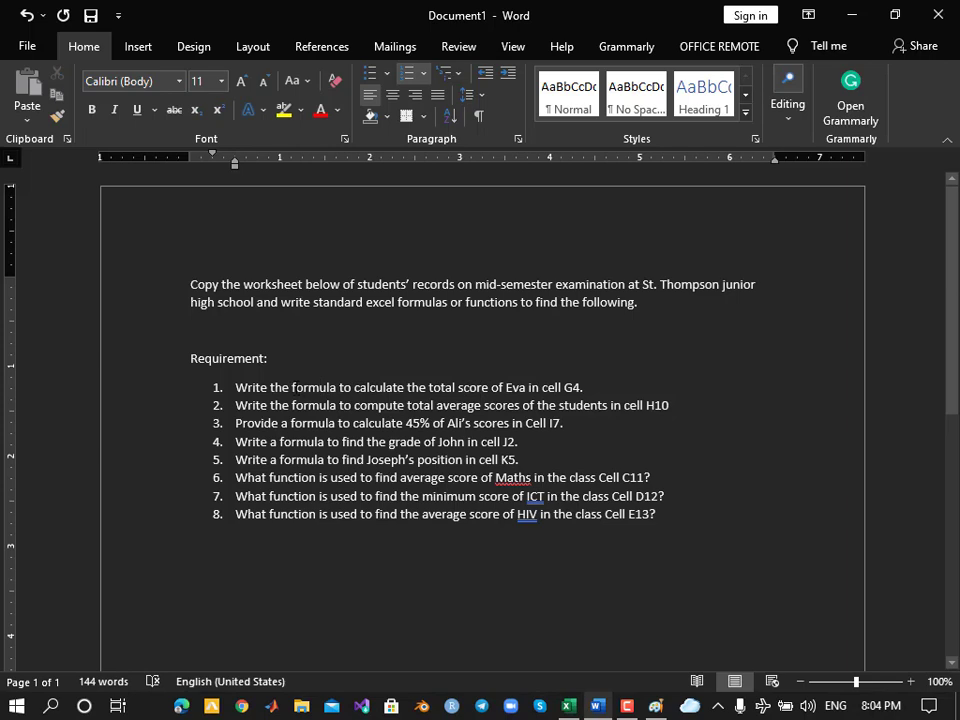
drag(291, 387, 336, 390)
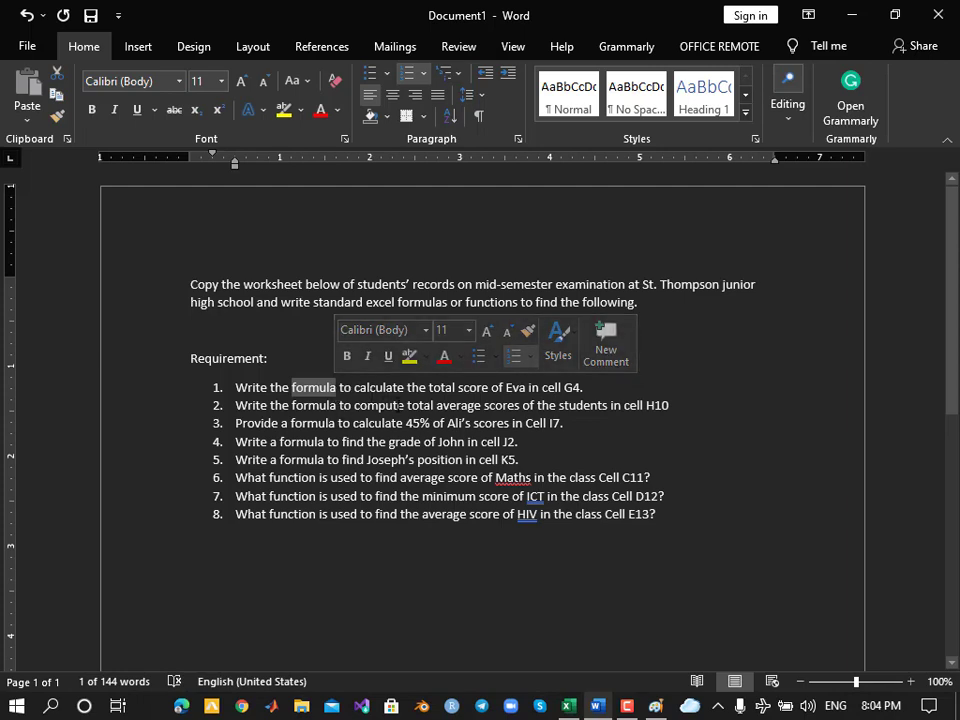
drag(429, 387, 491, 389)
Switch to Paint and handwrite a heading for the row 4 student's total score, ending with "; G4"
click(655, 706)
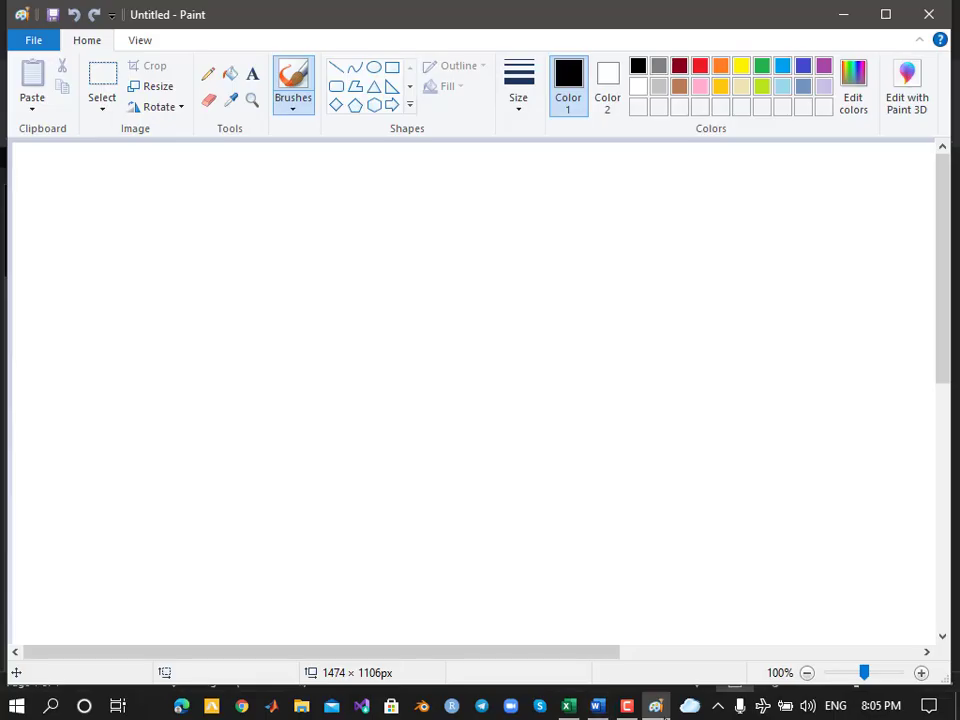
mouse_move(605, 708)
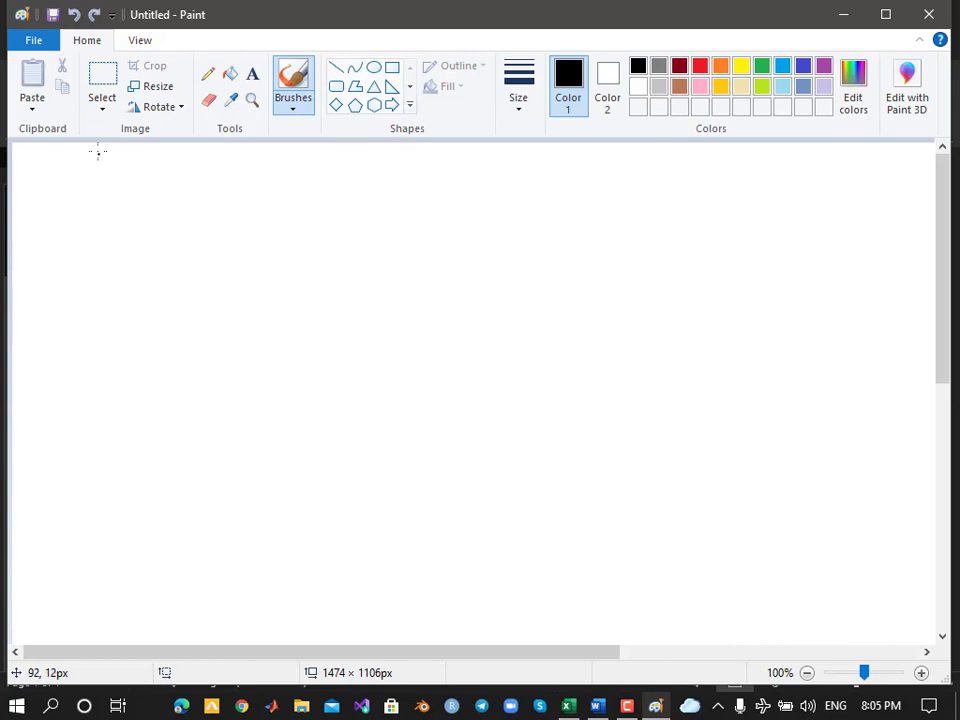
mouse_move(97, 153)
mouse_down()
mouse_move(73, 157)
mouse_move(81, 187)
mouse_move(137, 187)
mouse_move(141, 171)
mouse_up()
drag(143, 175, 147, 175)
mouse_move(152, 162)
mouse_down()
mouse_move(156, 190)
mouse_move(256, 180)
mouse_move(293, 208)
mouse_move(296, 188)
mouse_move(320, 192)
mouse_up()
drag(311, 182, 319, 181)
drag(311, 171, 344, 191)
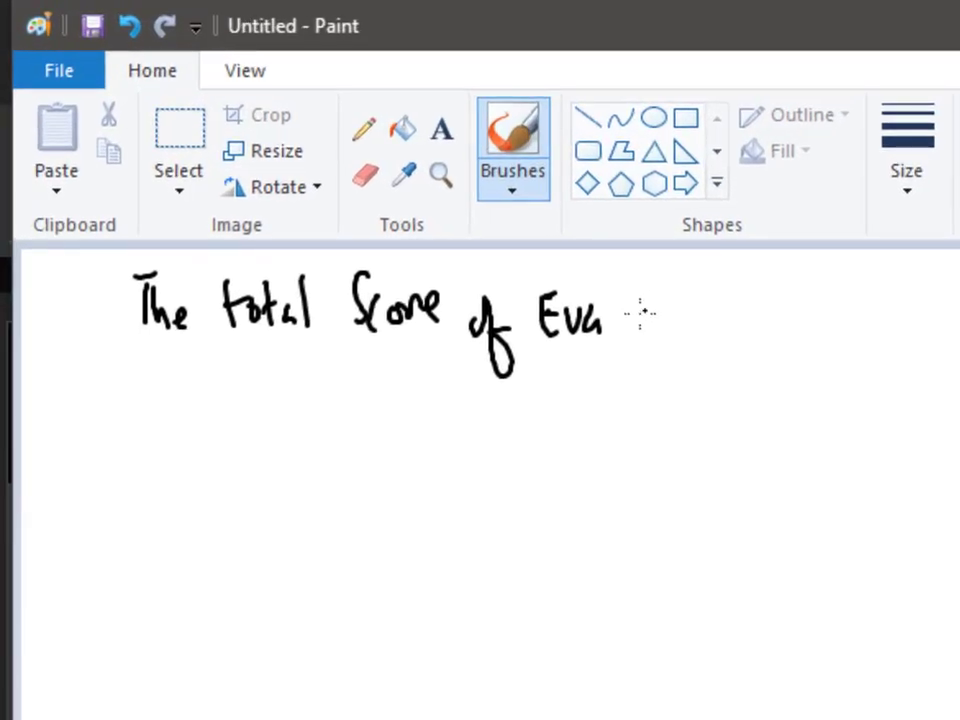
click(639, 305)
drag(640, 325, 636, 356)
mouse_move(693, 308)
mouse_down()
mouse_move(672, 330)
mouse_move(730, 322)
mouse_move(724, 349)
mouse_up()
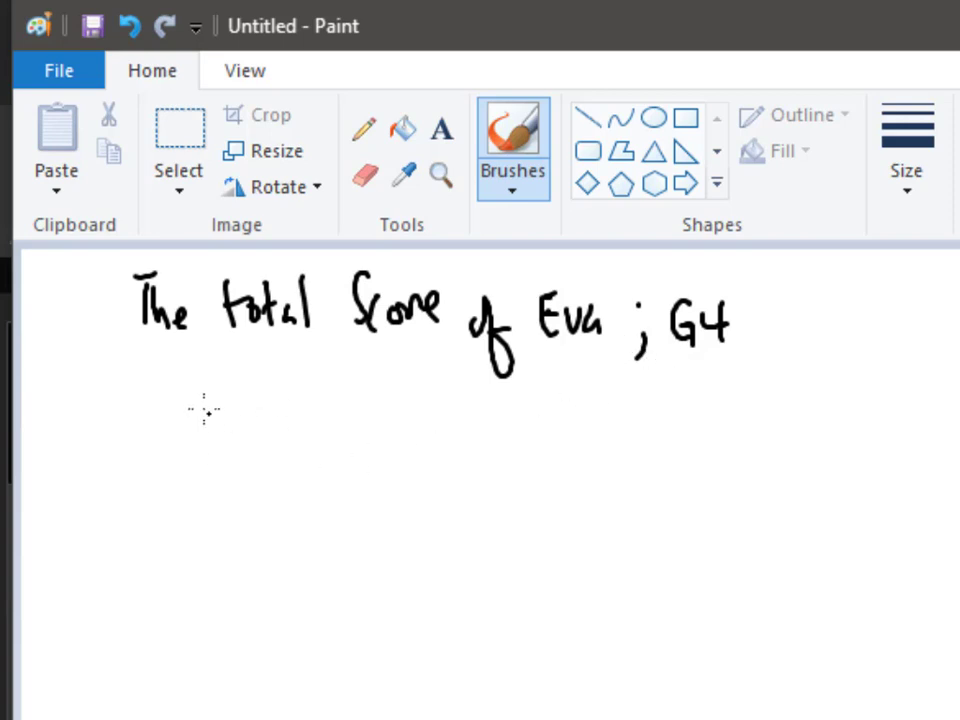
Handwrite the word "Formula" beneath the total score heading
drag(204, 400, 204, 446)
mouse_move(201, 400)
mouse_down()
mouse_move(221, 397)
mouse_move(216, 420)
mouse_move(249, 447)
mouse_move(262, 424)
mouse_move(322, 448)
mouse_up()
mouse_move(330, 382)
mouse_down()
mouse_move(334, 448)
mouse_move(366, 452)
mouse_up()
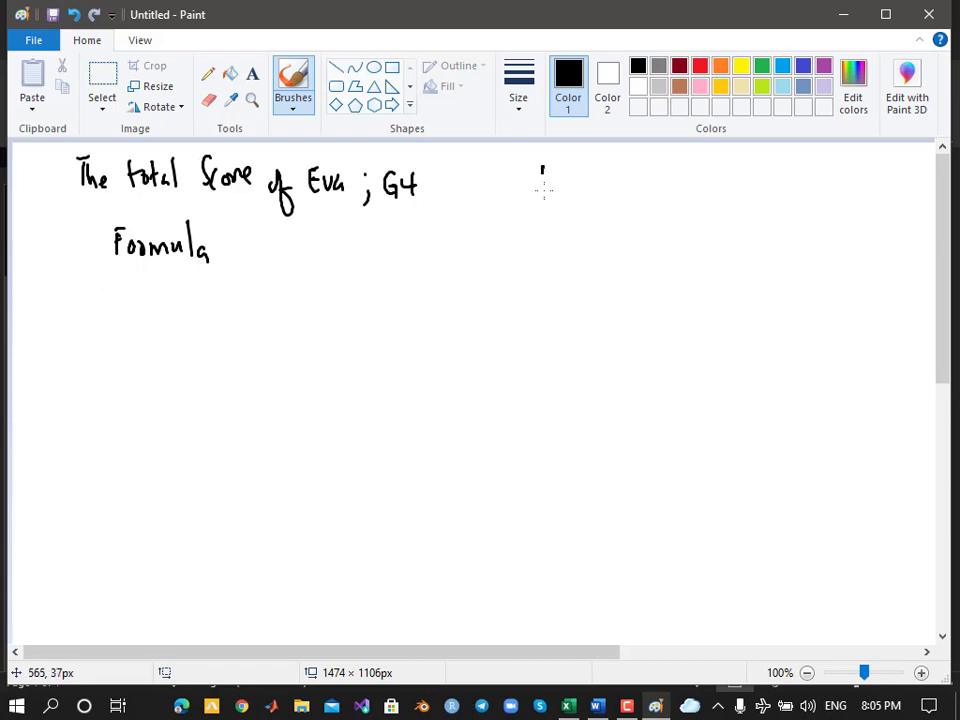
Handwrite the note "Function is a predefined formula in spreadsheet application" on two lines beside the total score heading
drag(543, 187, 611, 184)
mouse_move(616, 176)
mouse_down()
mouse_move(625, 187)
mouse_move(702, 184)
mouse_up()
click(611, 168)
click(656, 167)
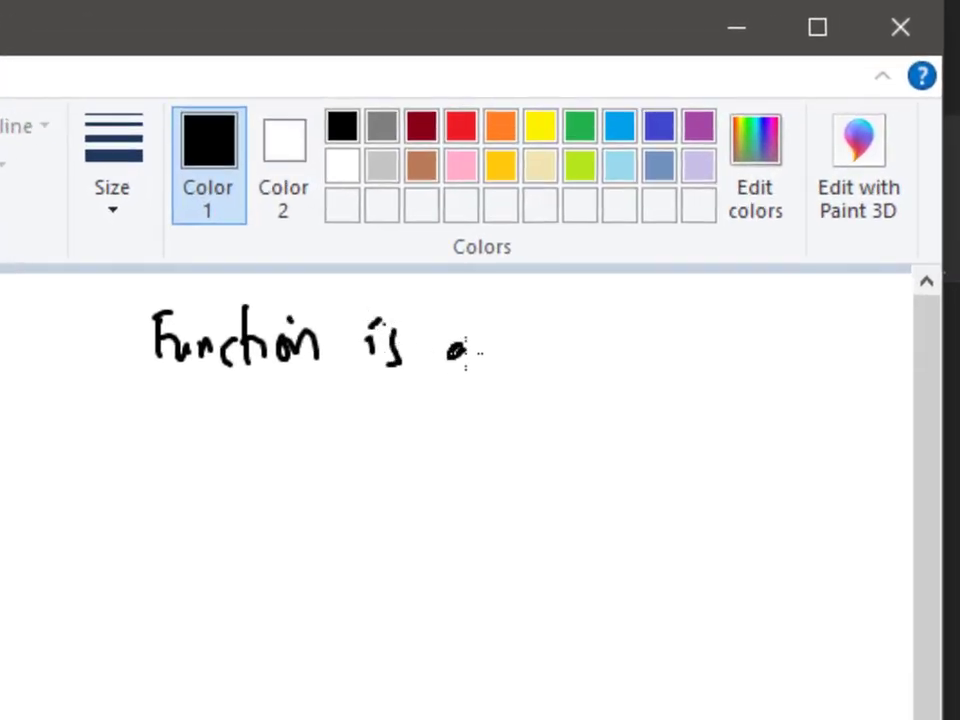
drag(465, 345, 466, 362)
drag(522, 330, 562, 350)
drag(566, 342, 594, 355)
mouse_move(607, 318)
mouse_down()
mouse_move(608, 358)
mouse_move(636, 388)
mouse_move(671, 369)
mouse_move(724, 364)
mouse_move(696, 316)
mouse_up()
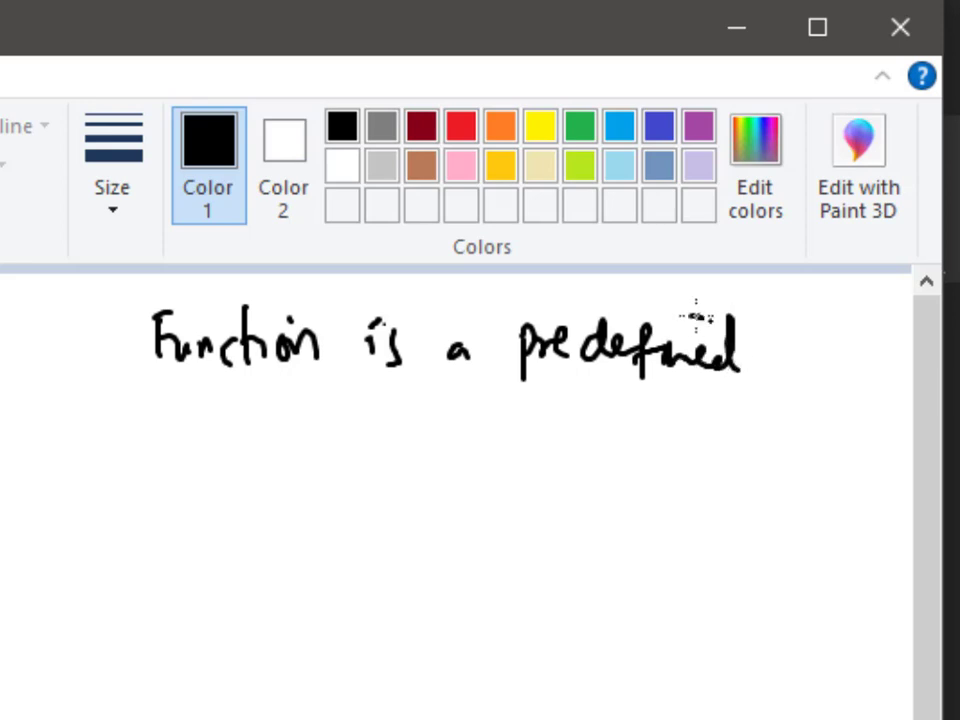
mouse_move(252, 390)
mouse_down()
mouse_move(232, 462)
mouse_move(252, 426)
mouse_up()
mouse_move(258, 424)
mouse_down()
mouse_move(278, 437)
mouse_move(317, 424)
mouse_move(360, 388)
mouse_move(386, 450)
mouse_move(463, 452)
mouse_up()
click(437, 418)
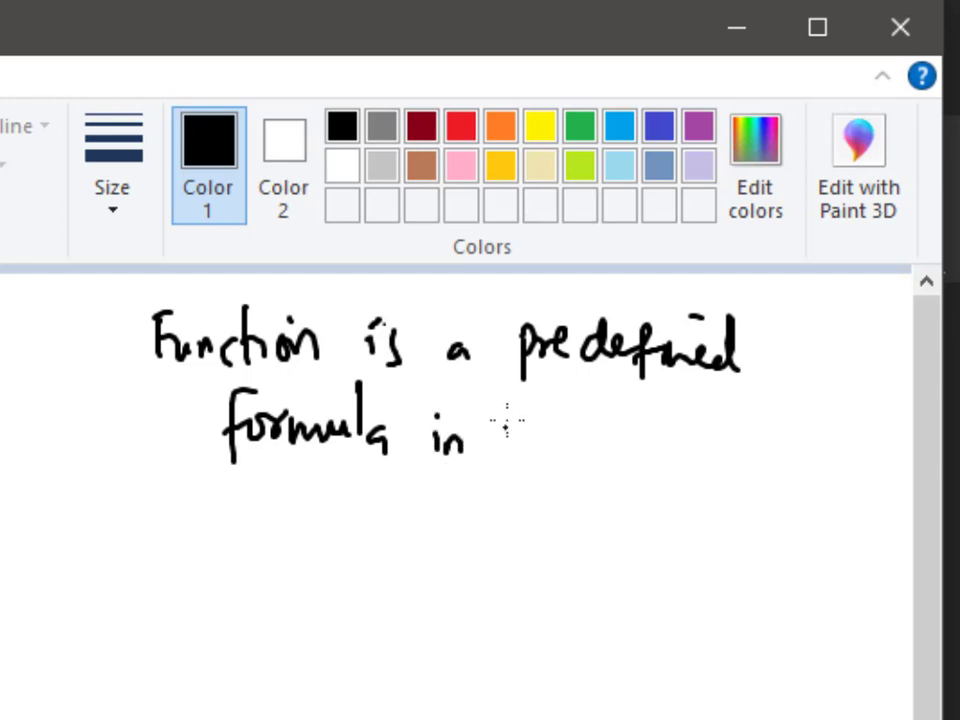
mouse_move(513, 420)
mouse_down()
mouse_move(497, 456)
mouse_move(583, 426)
mouse_move(634, 456)
mouse_up()
mouse_move(652, 402)
mouse_down()
mouse_move(682, 452)
mouse_move(722, 442)
mouse_move(732, 456)
mouse_up()
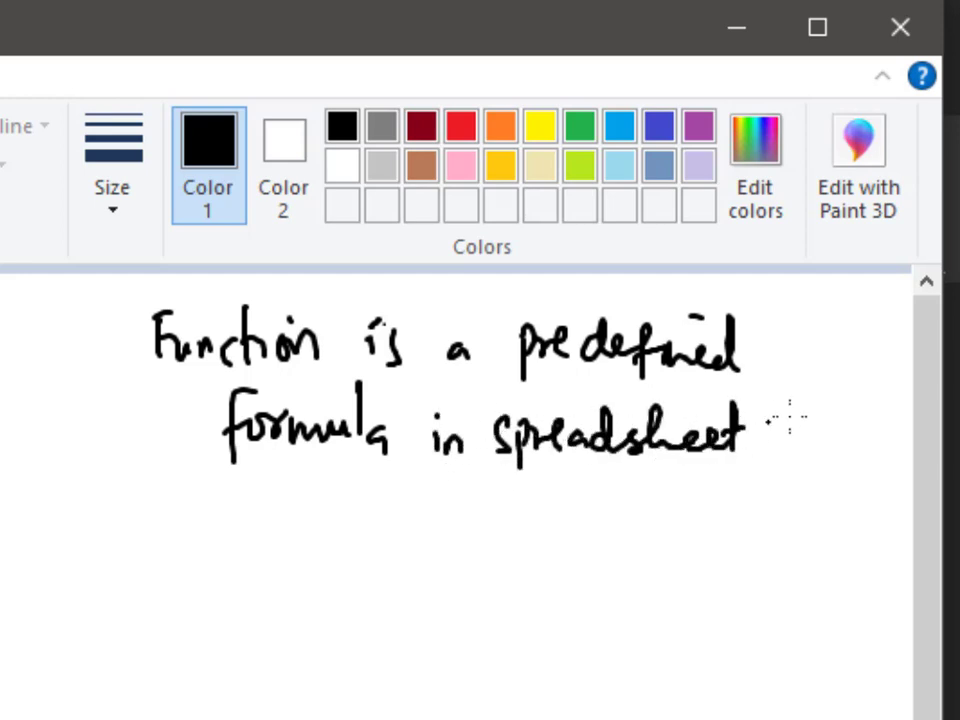
mouse_move(783, 432)
mouse_down()
mouse_move(768, 450)
mouse_move(818, 474)
mouse_up()
mouse_move(838, 410)
mouse_down()
mouse_move(838, 440)
mouse_move(862, 456)
mouse_move(940, 450)
mouse_up()
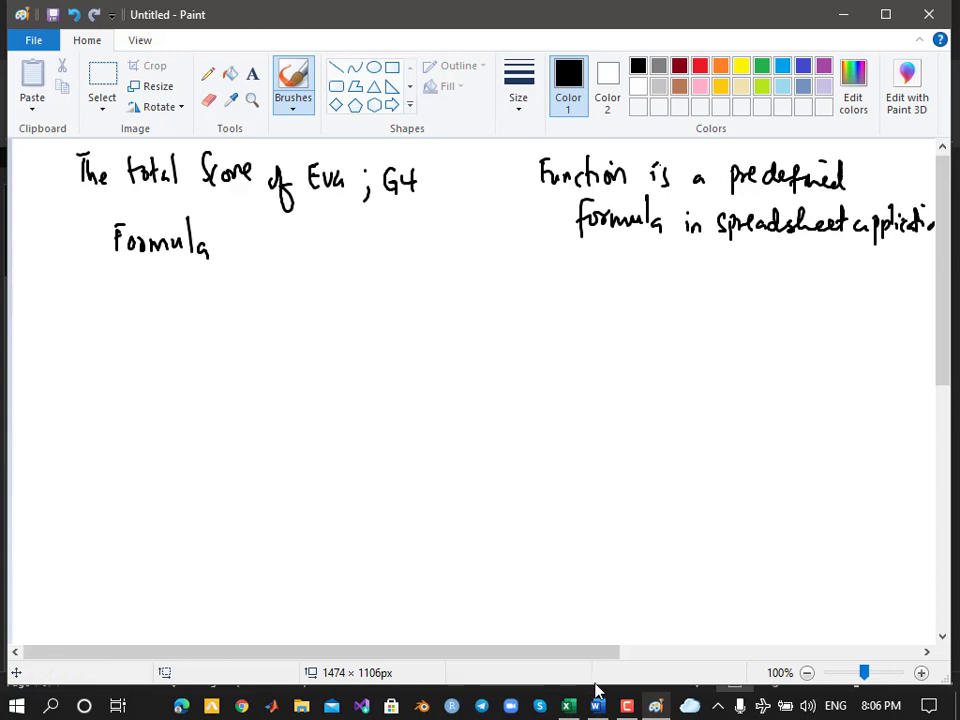
Switch to Excel and examine the row 4 scores in C4, D4, E4 and F4 and the total cell G4
mouse_move(569, 706)
click(555, 525)
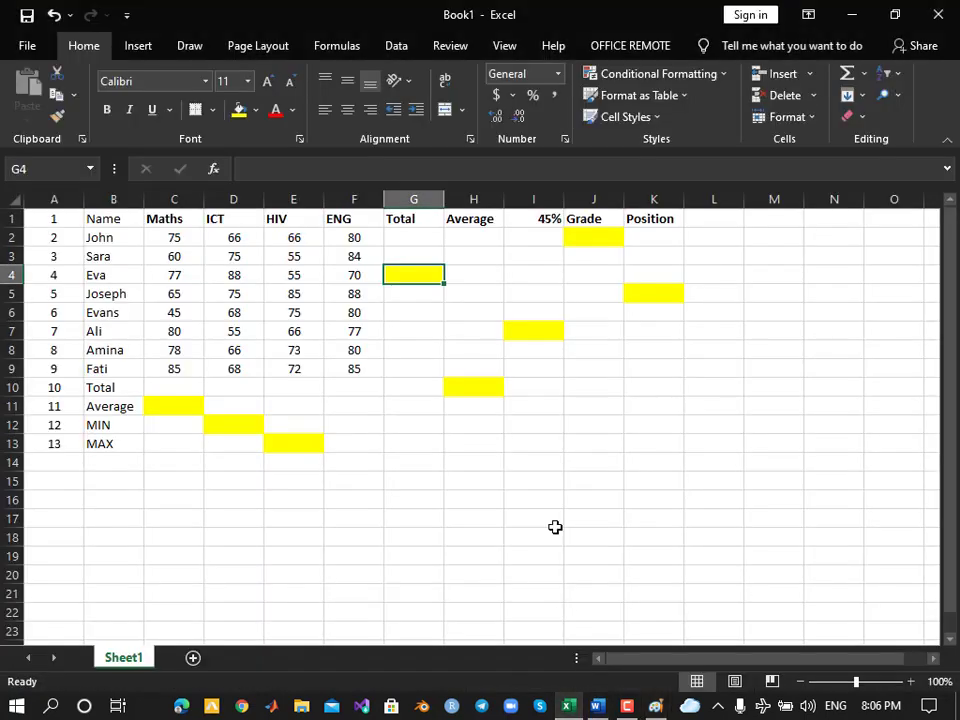
click(14, 275)
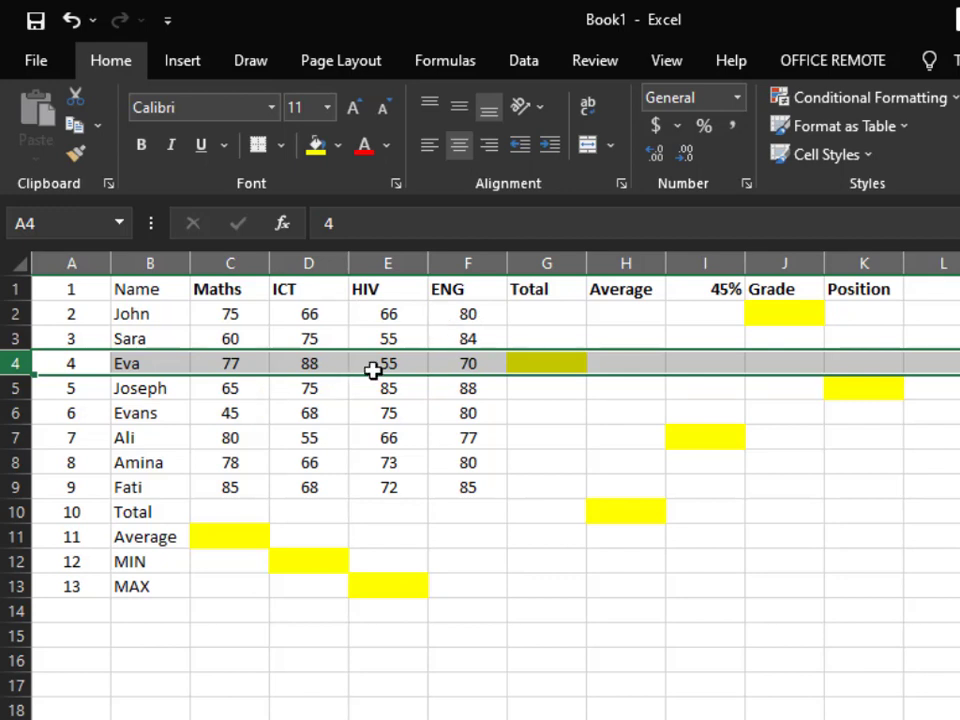
click(222, 364)
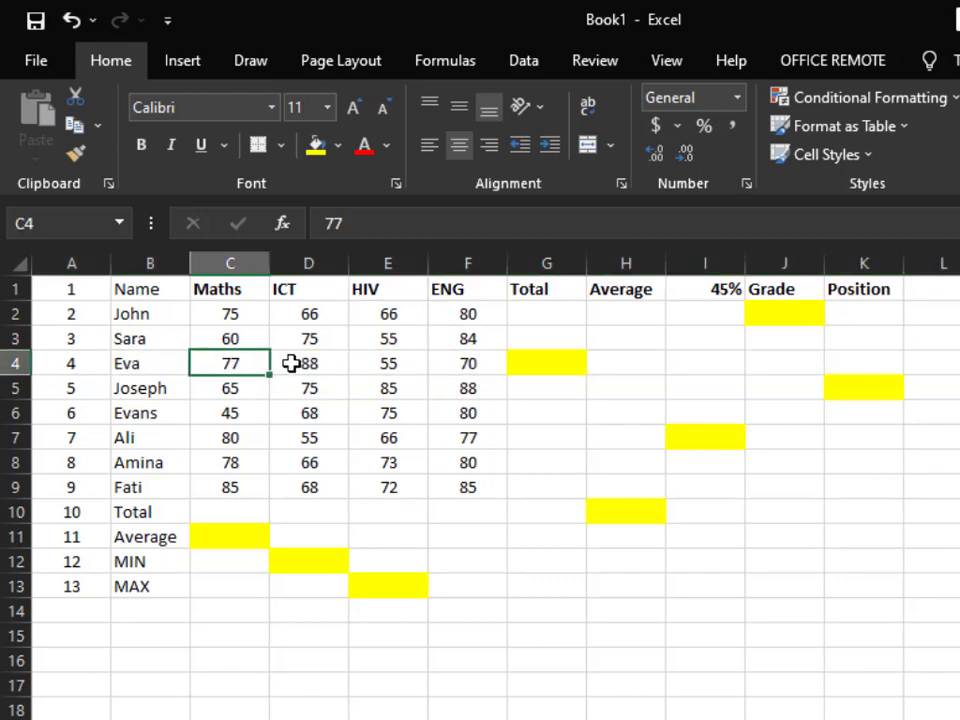
click(295, 364)
click(377, 366)
click(450, 363)
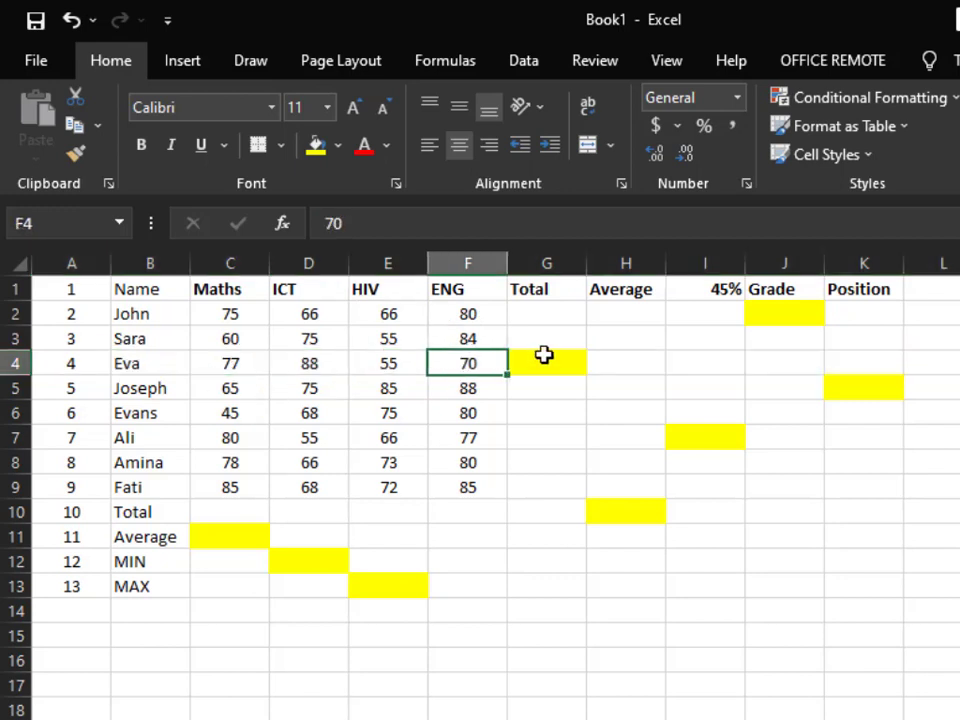
click(541, 365)
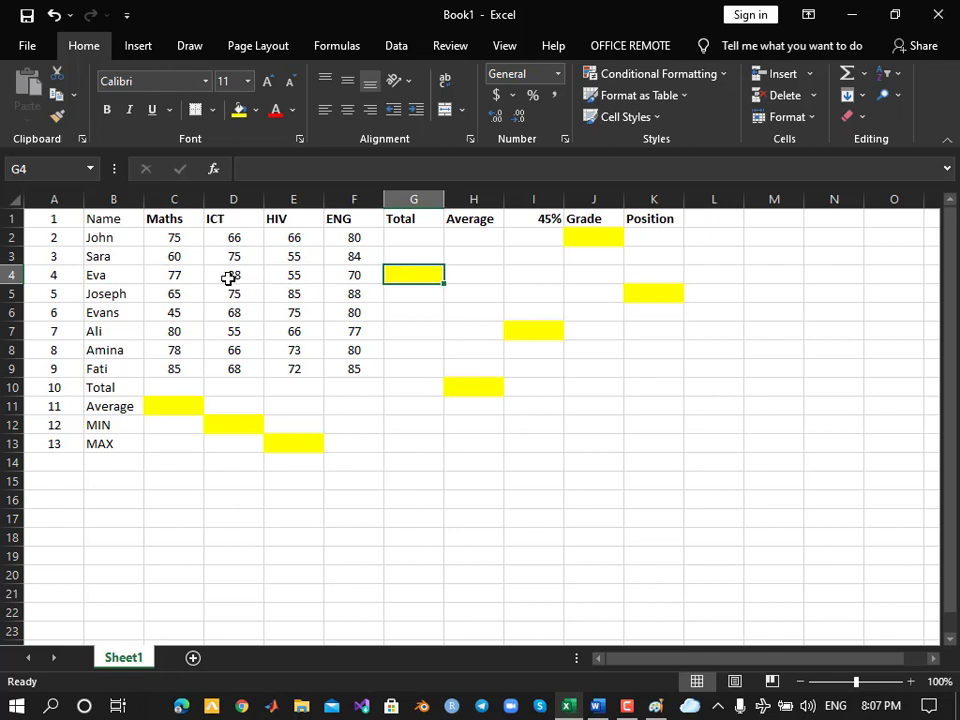
click(177, 274)
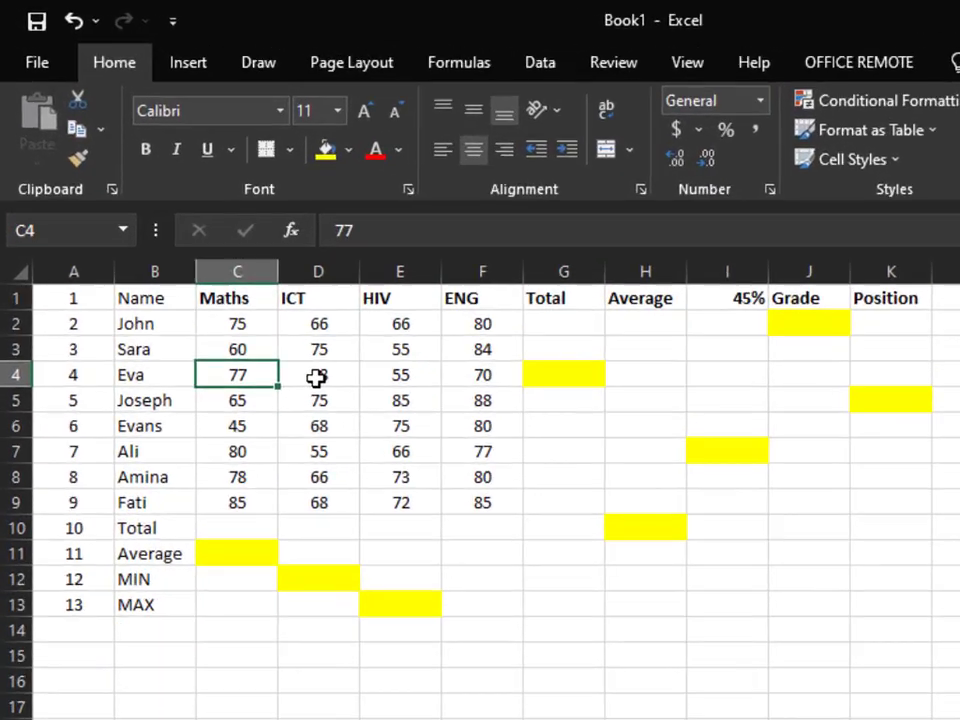
click(318, 376)
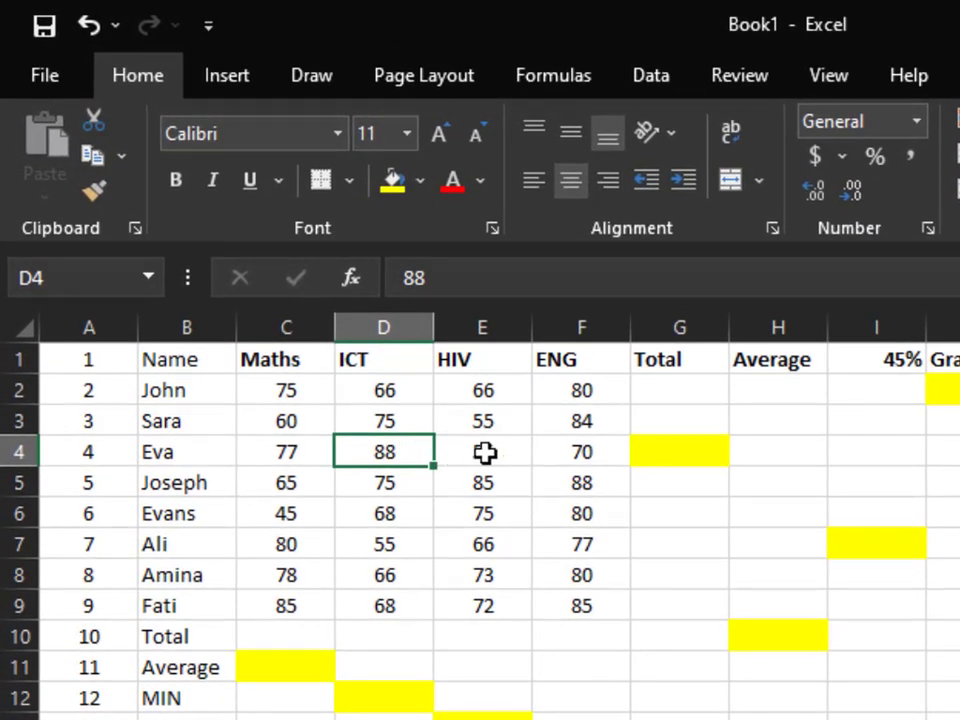
click(402, 375)
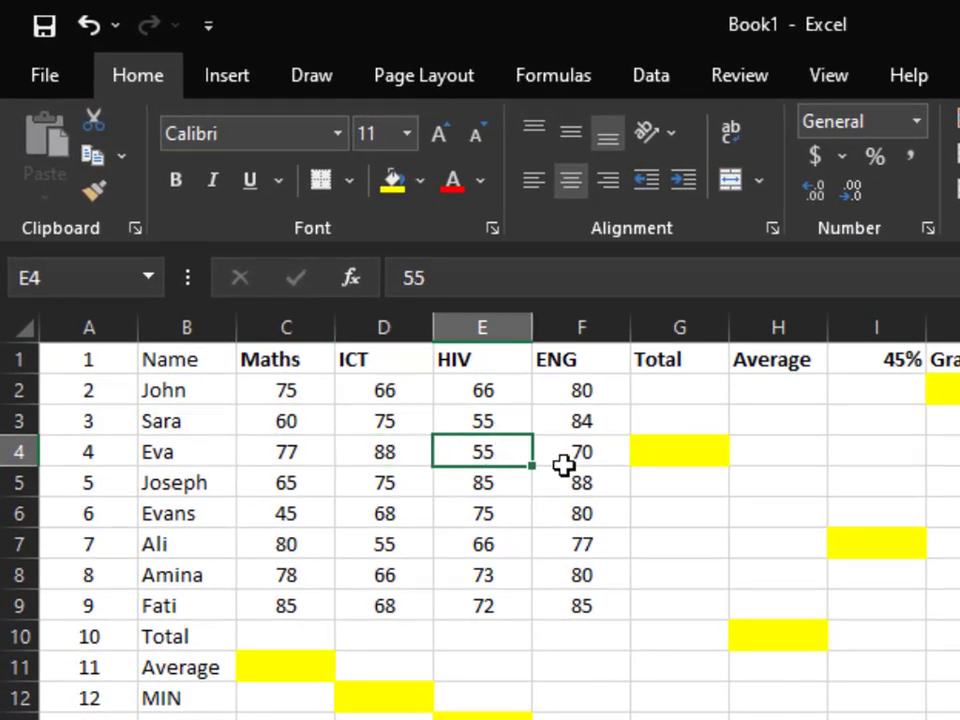
click(570, 450)
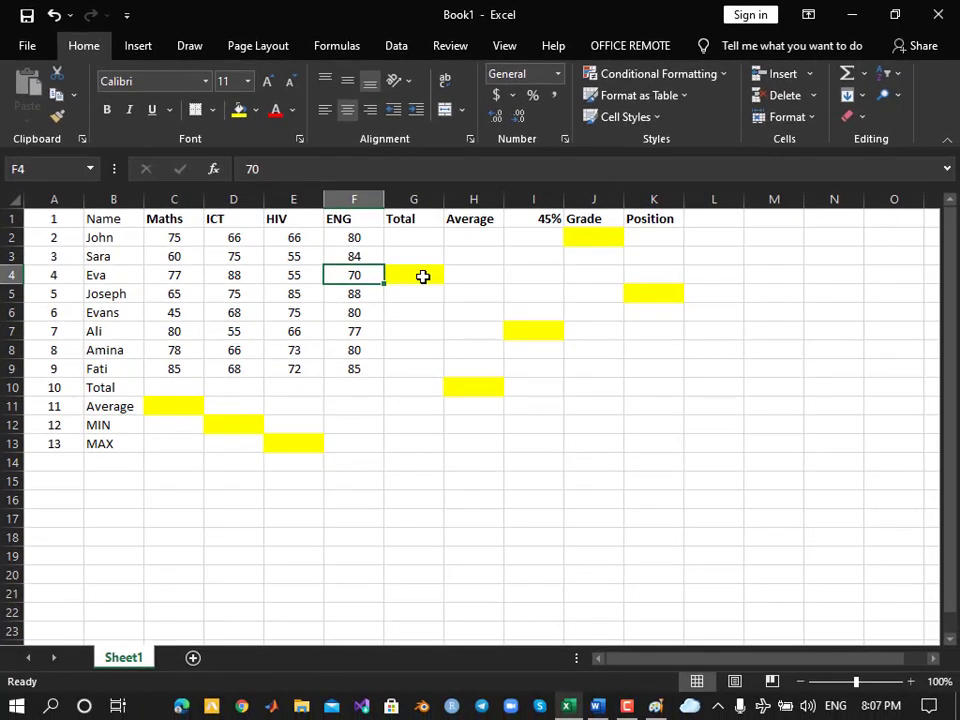
click(422, 276)
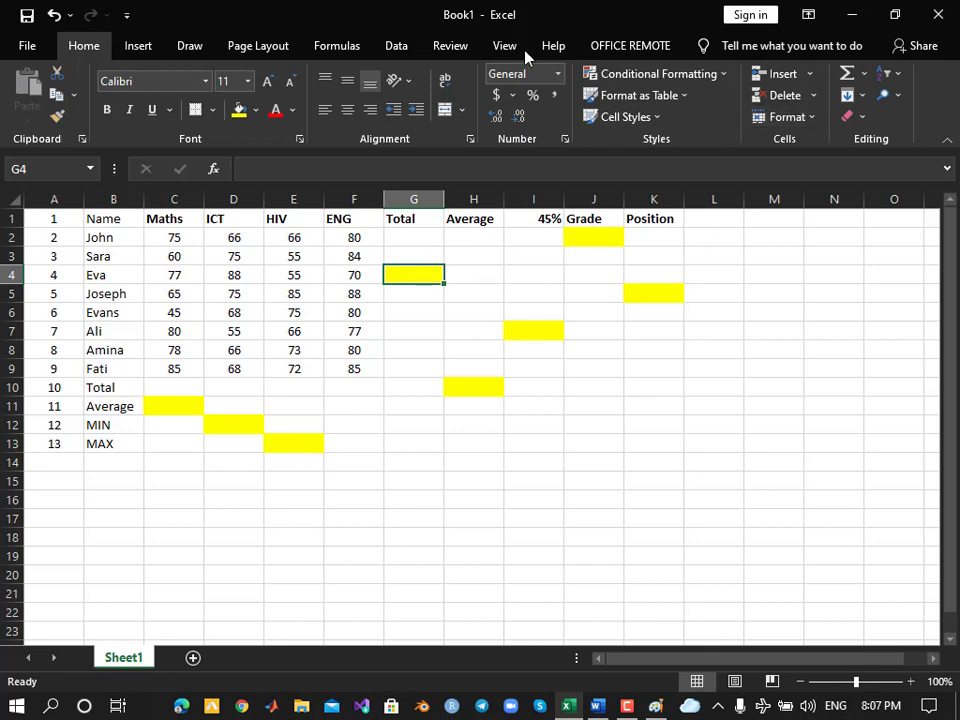
Place Excel and Paint side by side and handwrite the row 4 student's total score label beneath "Formula"
key(super+Left)
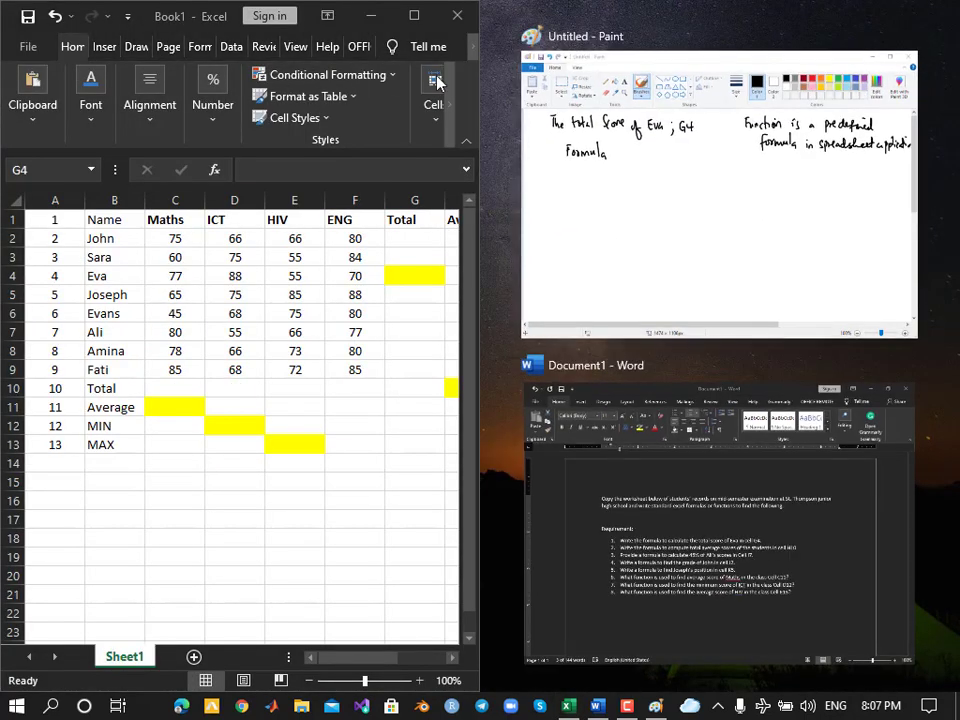
click(707, 186)
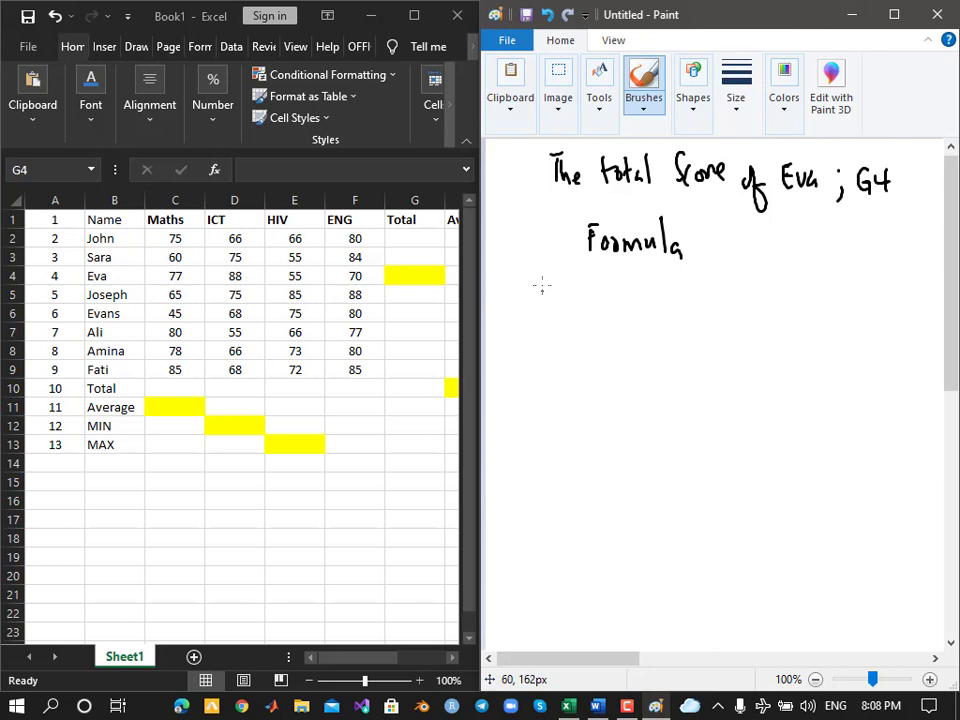
drag(531, 278, 541, 298)
mouse_move(531, 278)
mouse_down()
mouse_move(560, 292)
mouse_move(571, 274)
mouse_move(575, 304)
mouse_move(610, 302)
mouse_move(620, 291)
mouse_move(636, 306)
mouse_up()
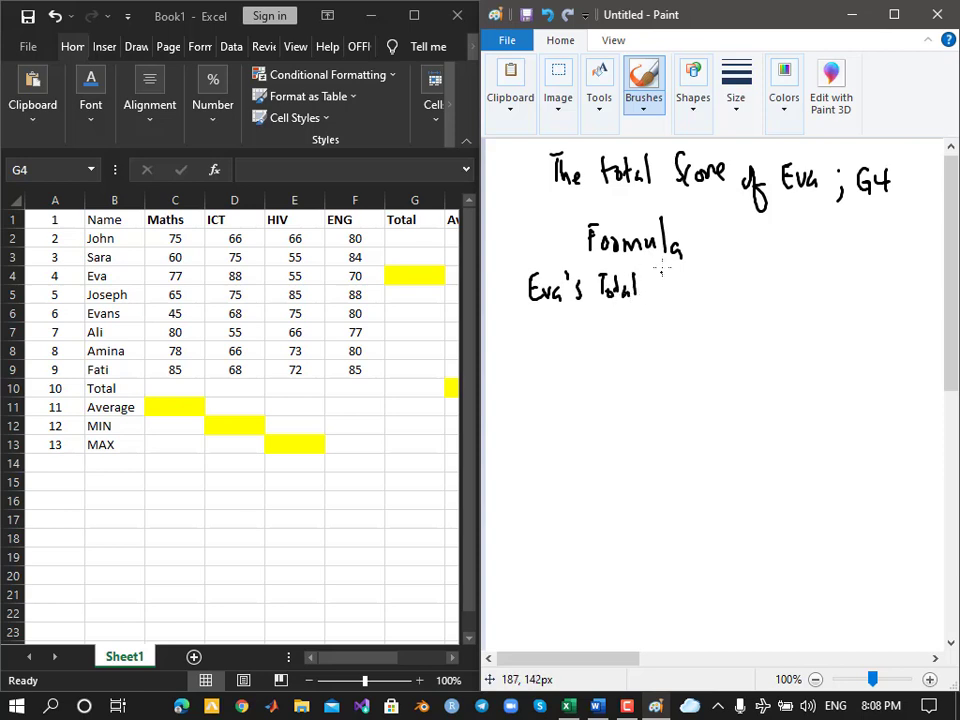
drag(685, 280, 677, 294)
drag(683, 286, 697, 289)
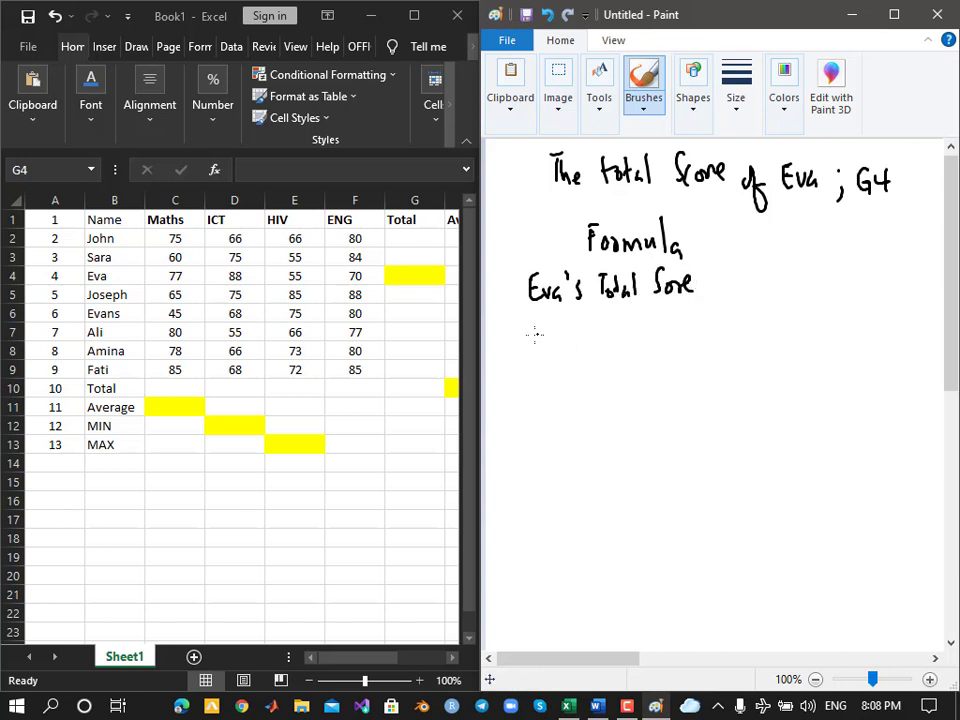
Handwrite the formula "G4 = C4 + D4 + E4 + F4" beneath the total score label, checking the Maths score's cell reference in Excel
mouse_move(551, 333)
mouse_down()
mouse_move(548, 347)
mouse_move(577, 336)
mouse_move(580, 344)
mouse_up()
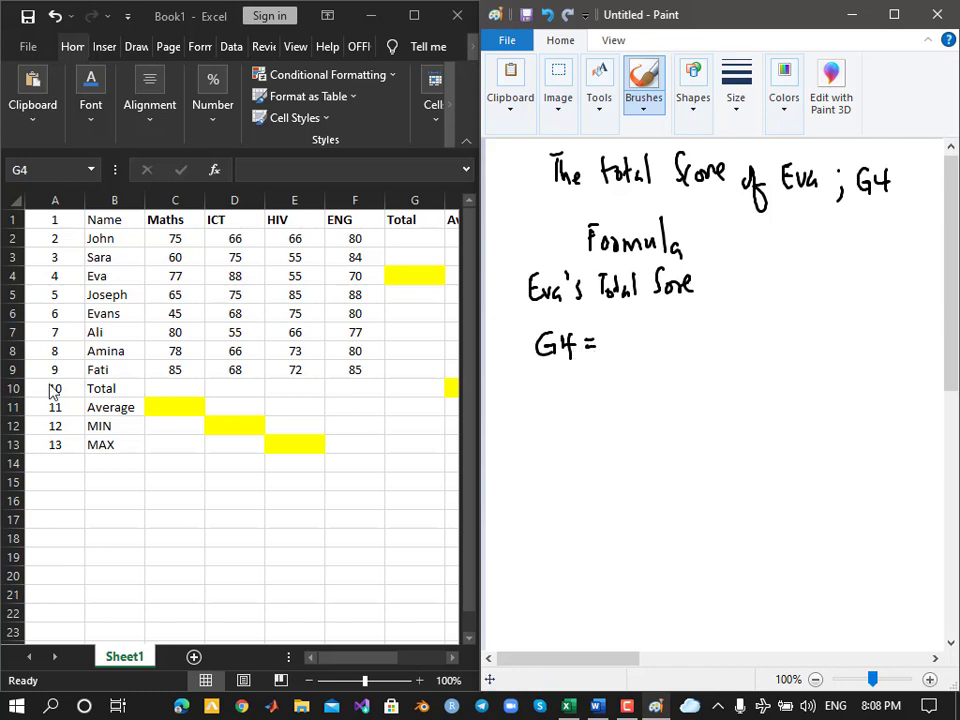
click(170, 276)
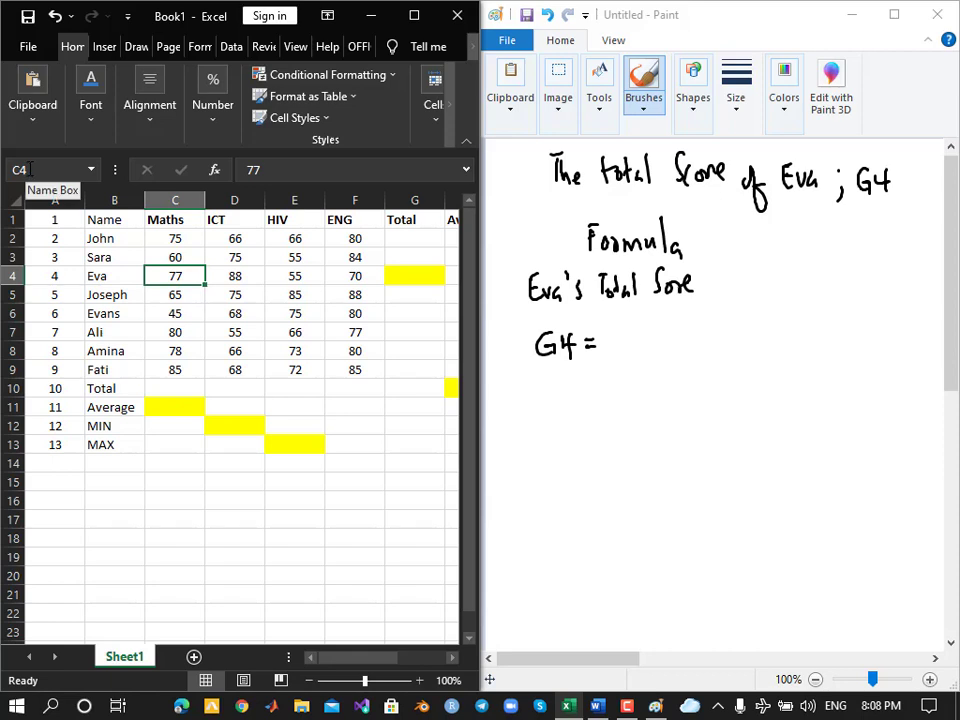
click(618, 345)
mouse_move(618, 338)
mouse_down()
mouse_move(639, 353)
mouse_move(654, 341)
mouse_up()
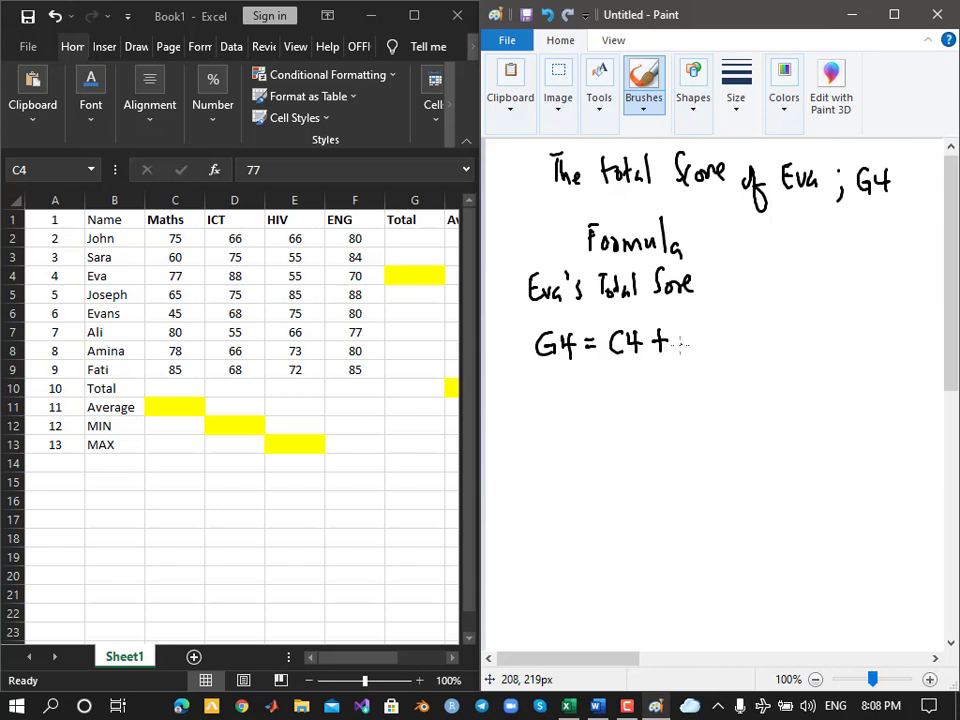
mouse_move(681, 334)
mouse_down()
mouse_move(683, 353)
mouse_move(727, 346)
mouse_up()
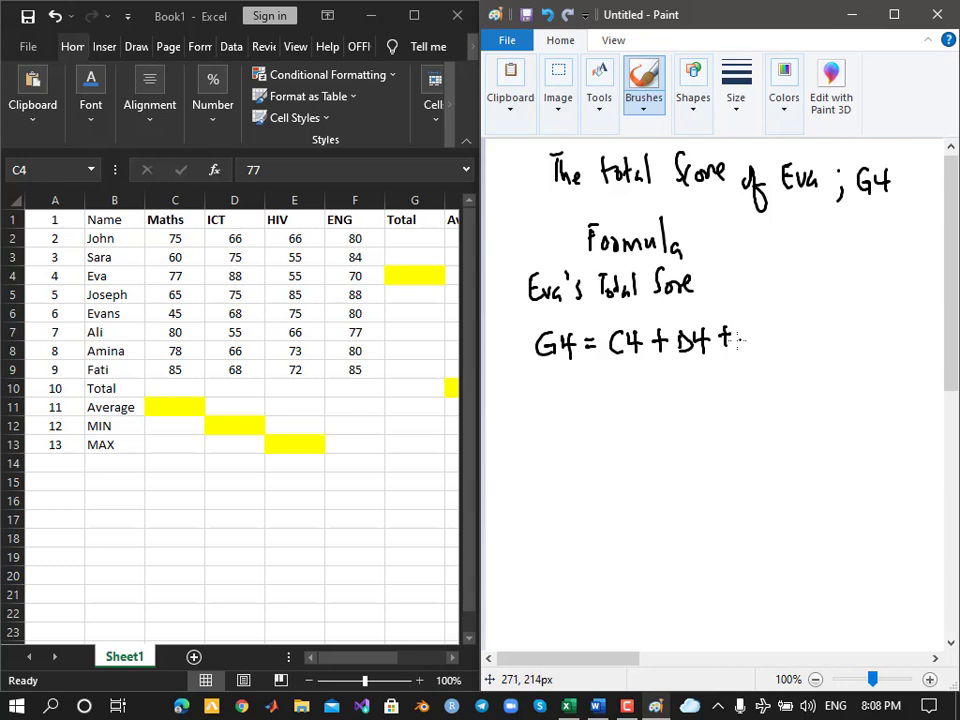
mouse_move(741, 331)
mouse_down()
mouse_move(741, 349)
mouse_move(753, 330)
mouse_up()
drag(787, 331, 798, 348)
drag(798, 330, 807, 340)
drag(813, 330, 826, 352)
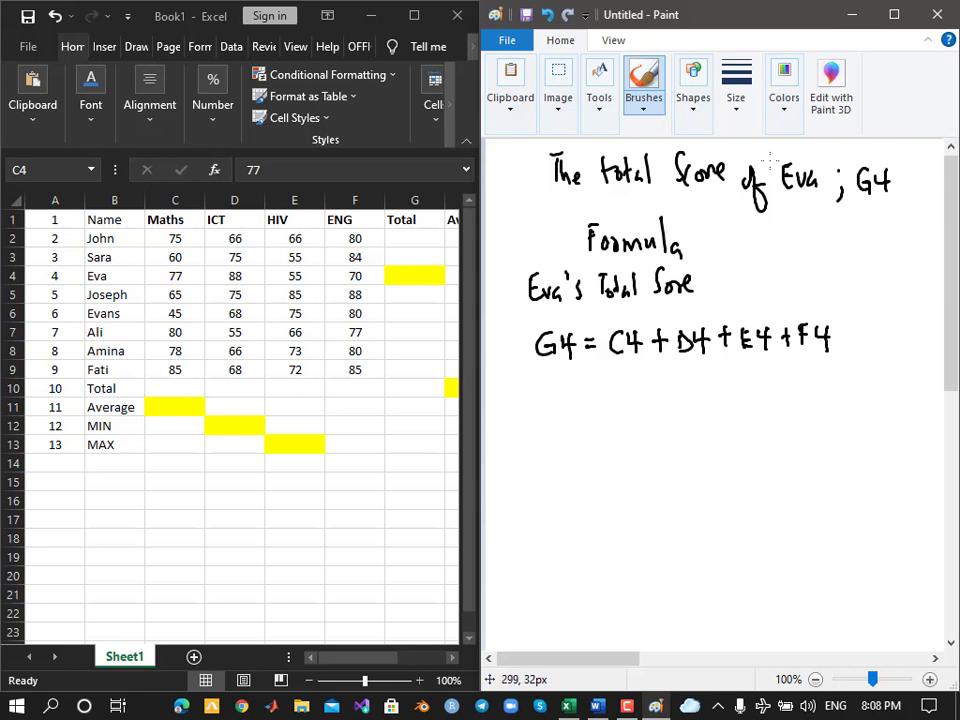
Circle the equals sign after G4 in the handwritten formula in green
click(789, 109)
click(681, 152)
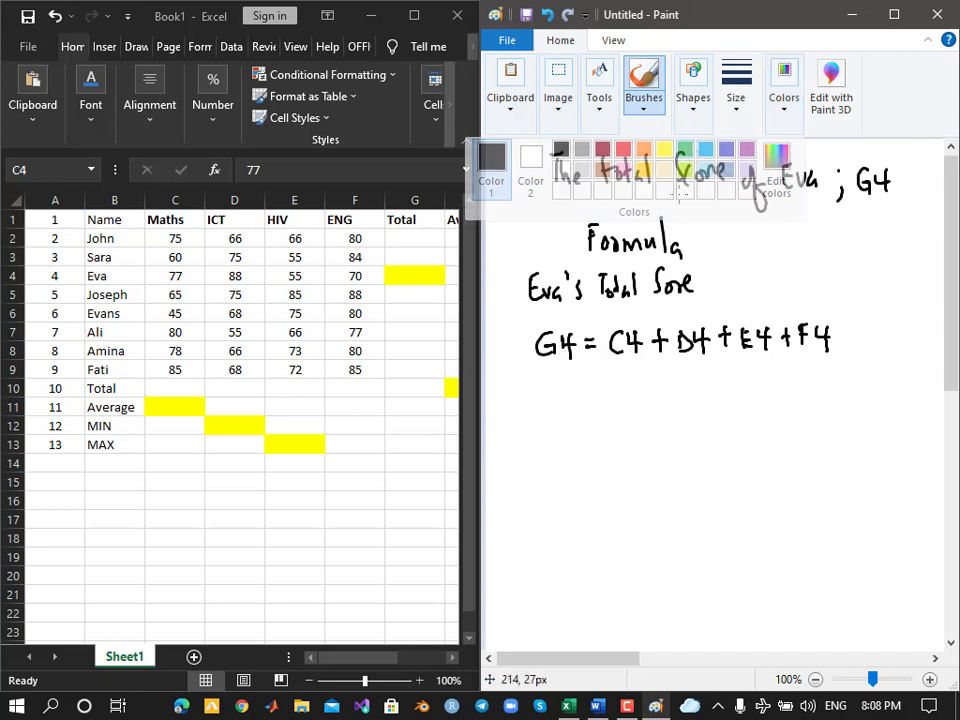
mouse_move(600, 335)
mouse_down()
mouse_move(579, 340)
mouse_move(588, 359)
mouse_move(602, 347)
mouse_move(594, 327)
mouse_up()
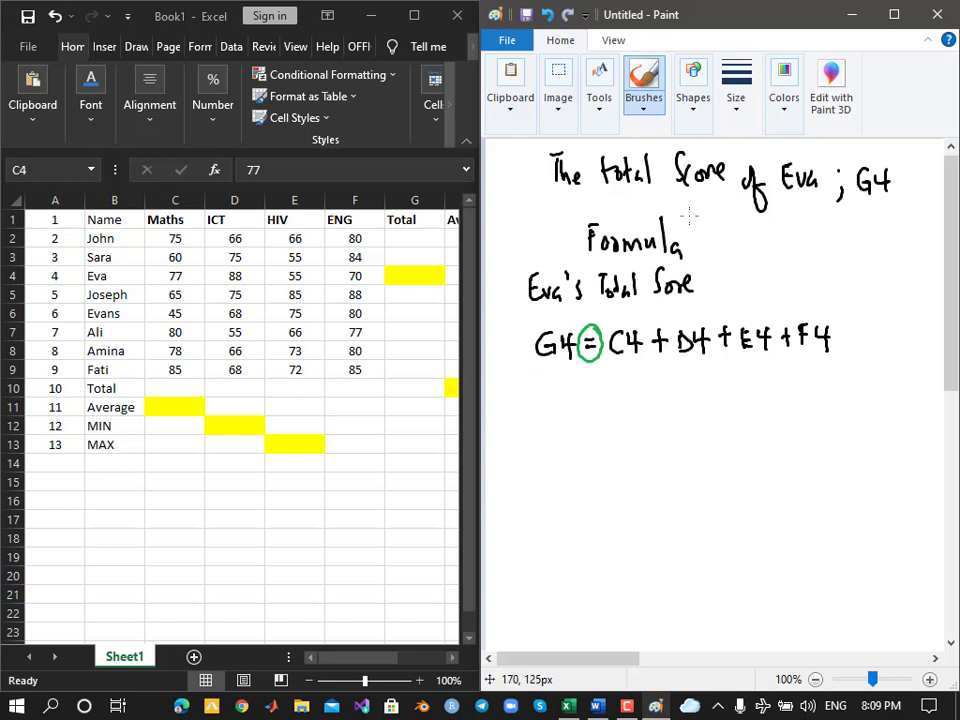
Handwrite "= 77 + 88 + 55 + 70" in black beneath the cell reference formula
click(786, 98)
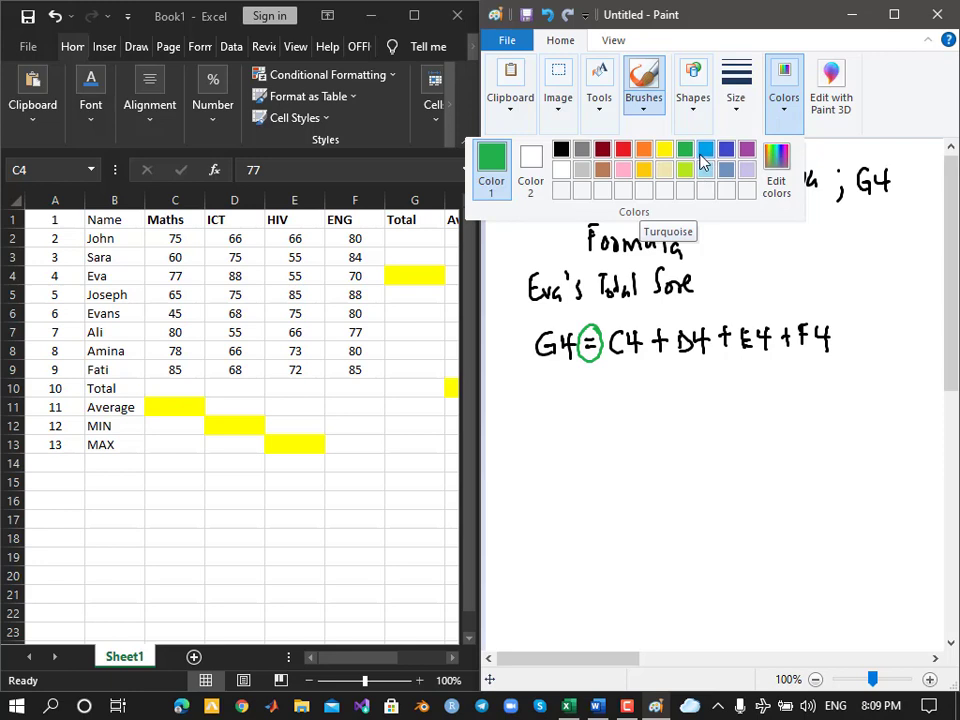
click(560, 152)
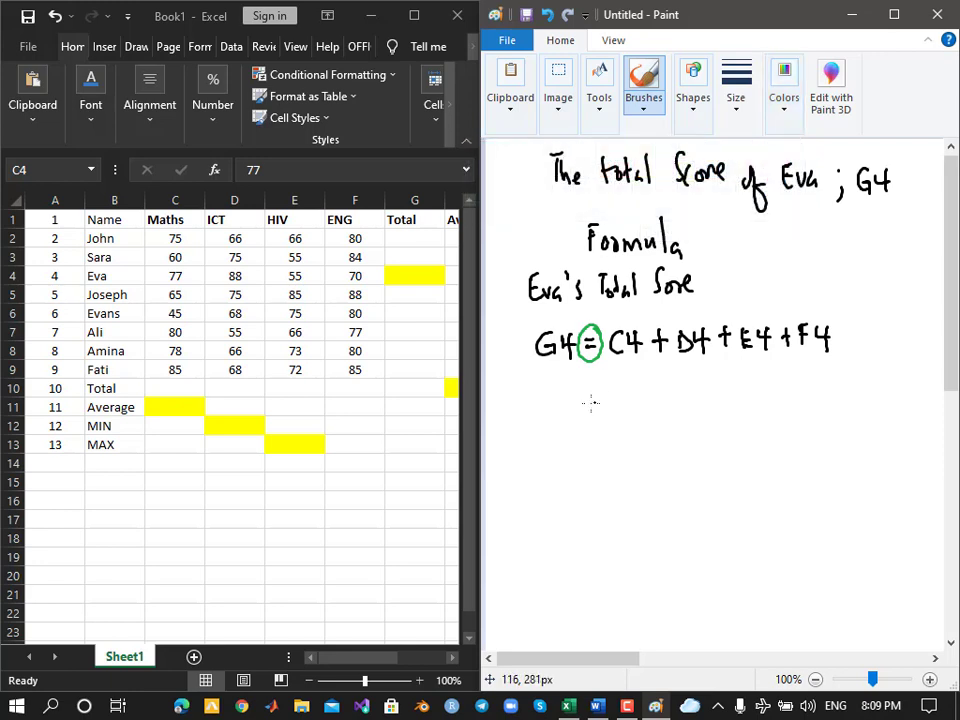
drag(589, 389, 593, 394)
mouse_move(661, 374)
mouse_down()
mouse_move(662, 390)
mouse_move(670, 382)
mouse_move(693, 392)
mouse_move(704, 379)
mouse_move(730, 387)
mouse_move(801, 372)
mouse_move(814, 387)
mouse_move(827, 375)
mouse_up()
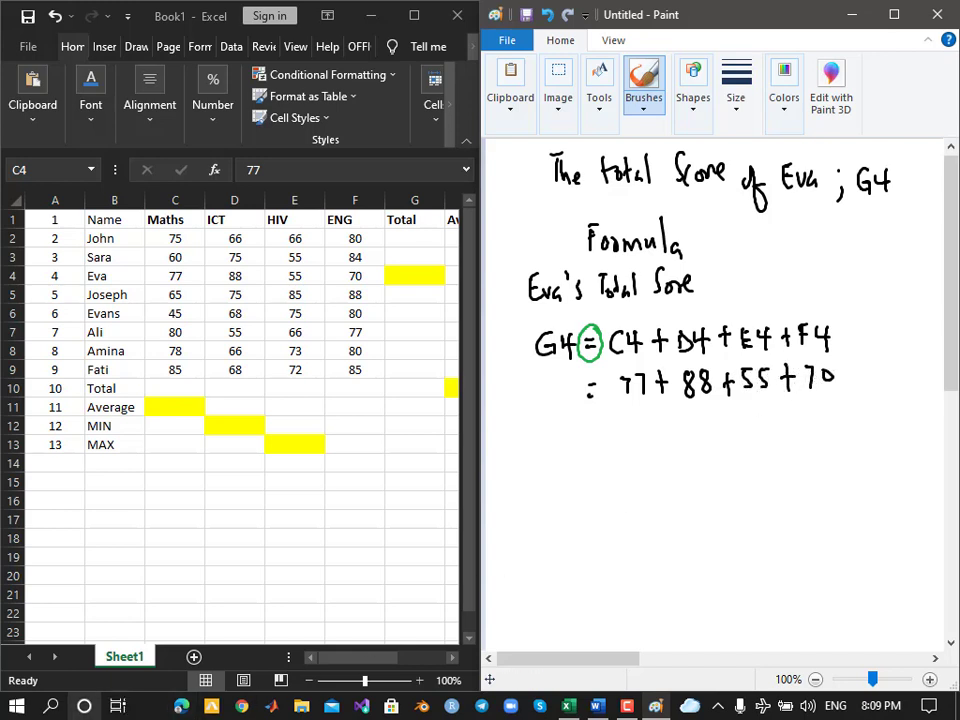
Open Calculator and compute 77 + 88 + 55 + 70
click(52, 706)
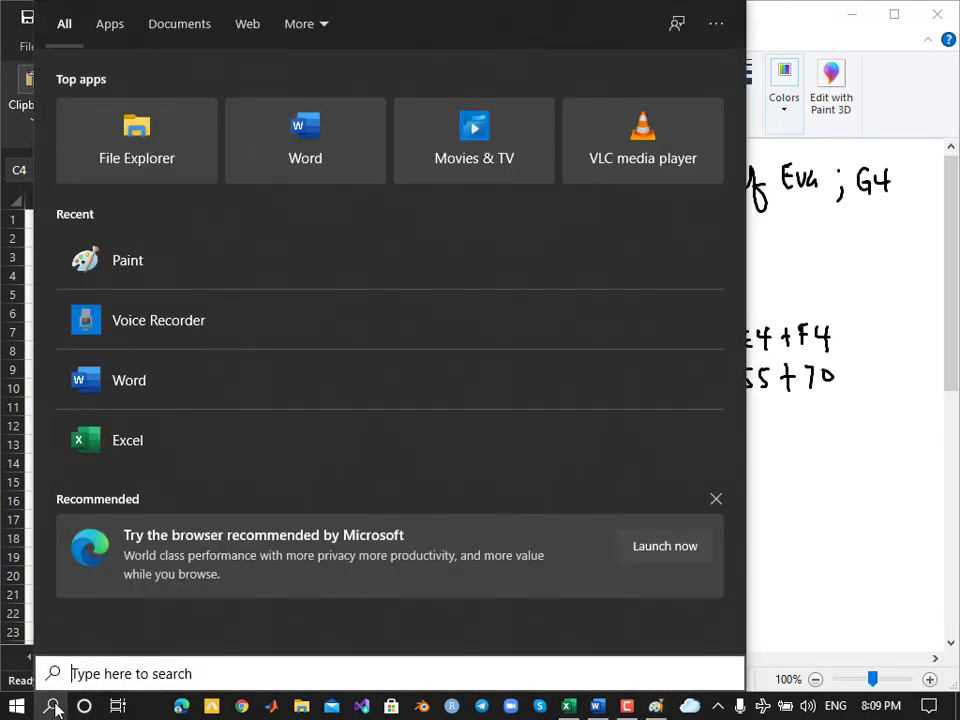
text(cal)
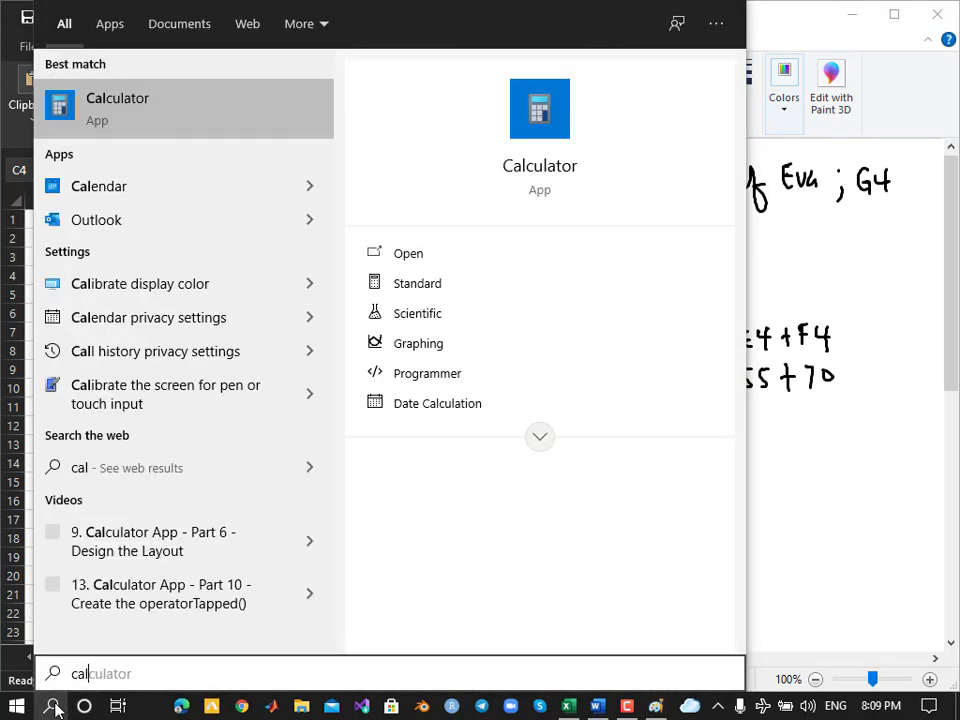
key(Return)
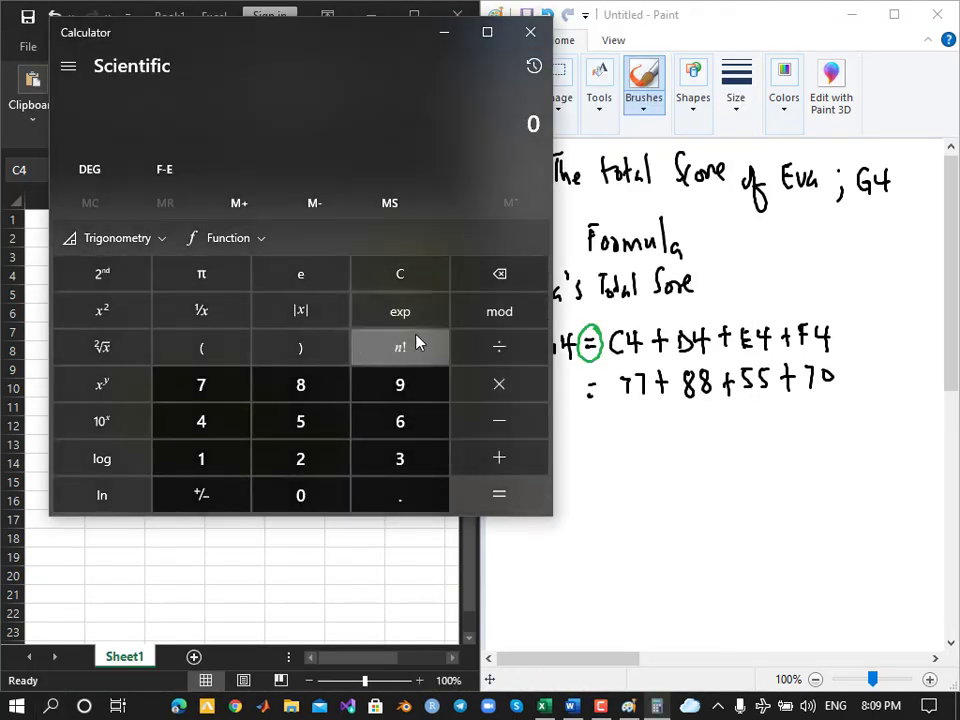
double_click(201, 386)
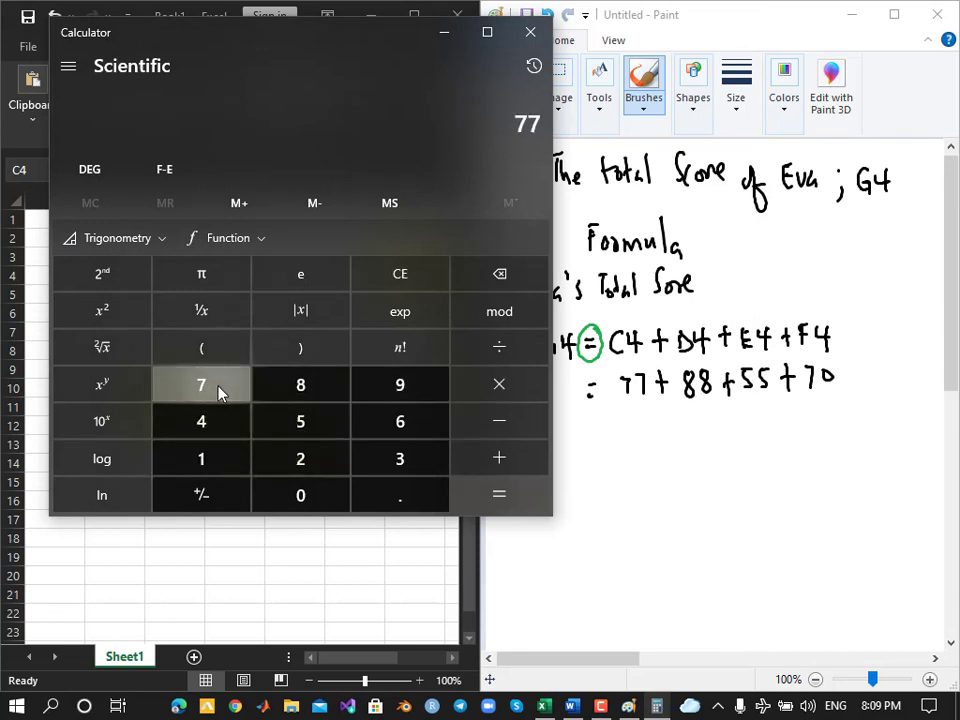
click(512, 460)
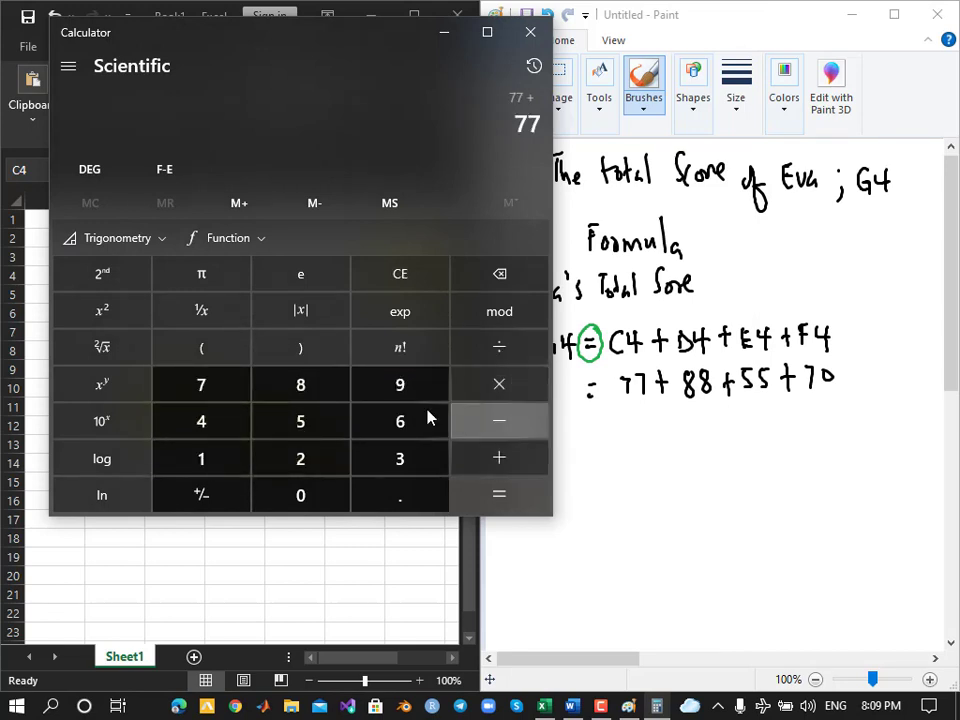
click(296, 390)
click(296, 390)
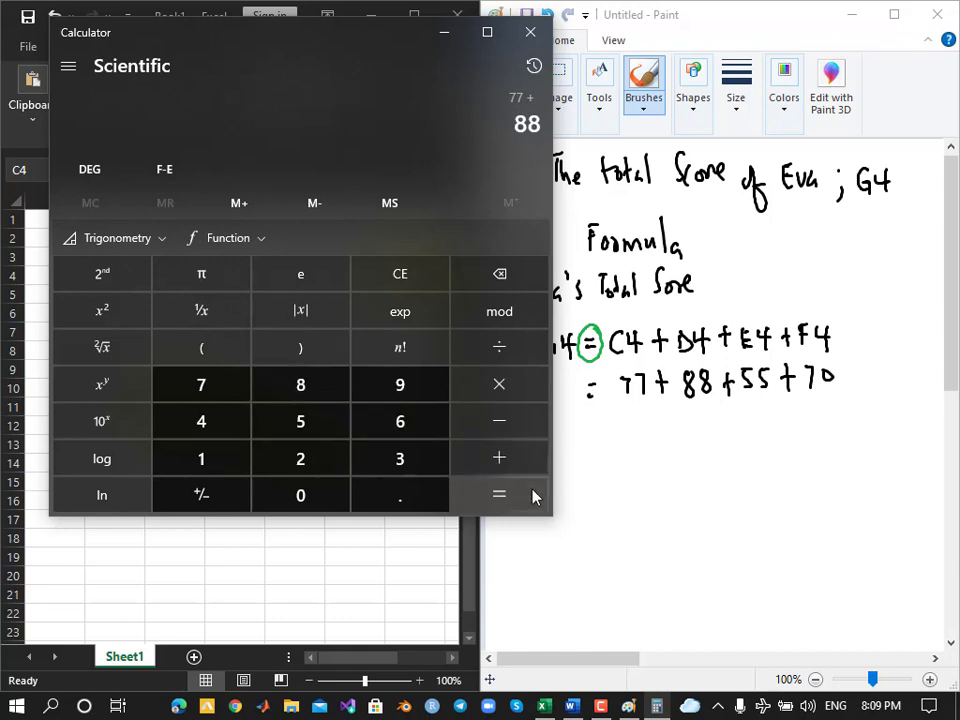
click(495, 456)
click(298, 418)
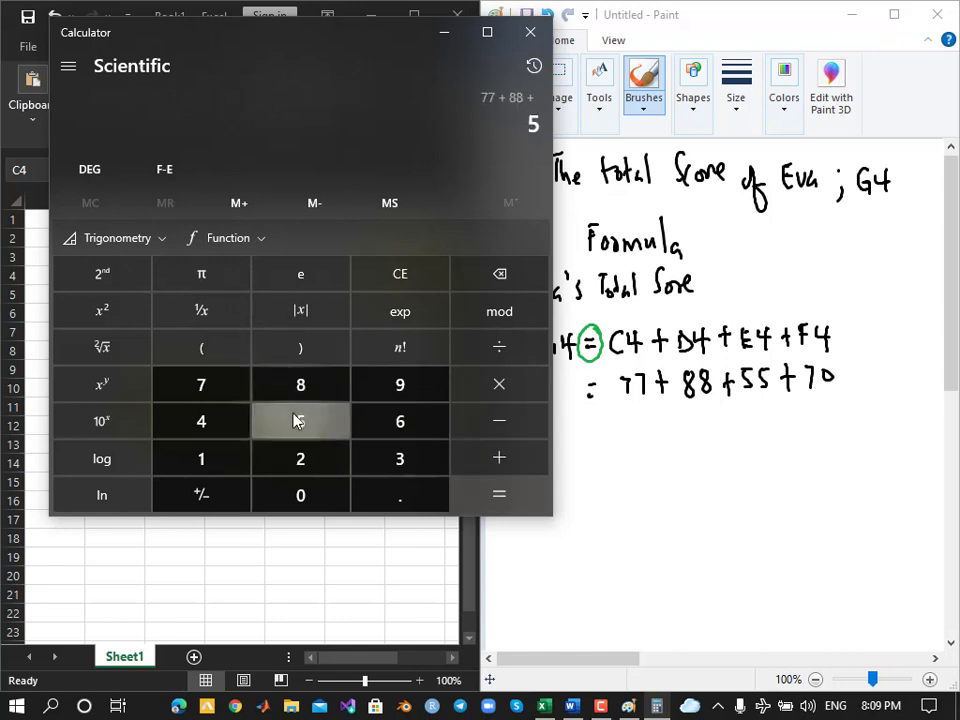
click(298, 418)
click(528, 462)
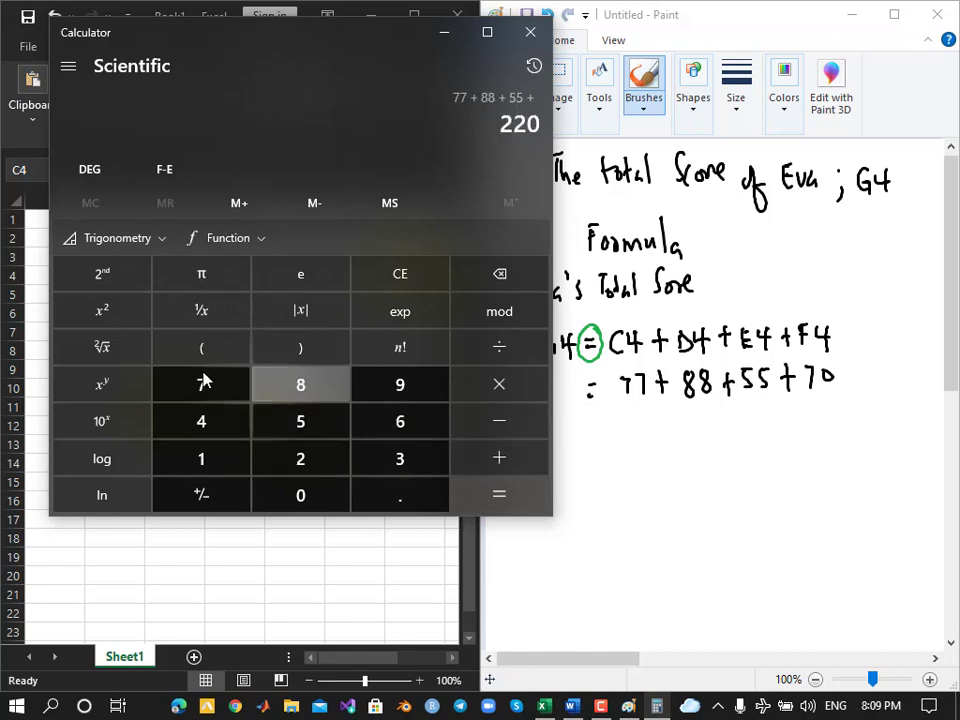
click(205, 380)
click(328, 498)
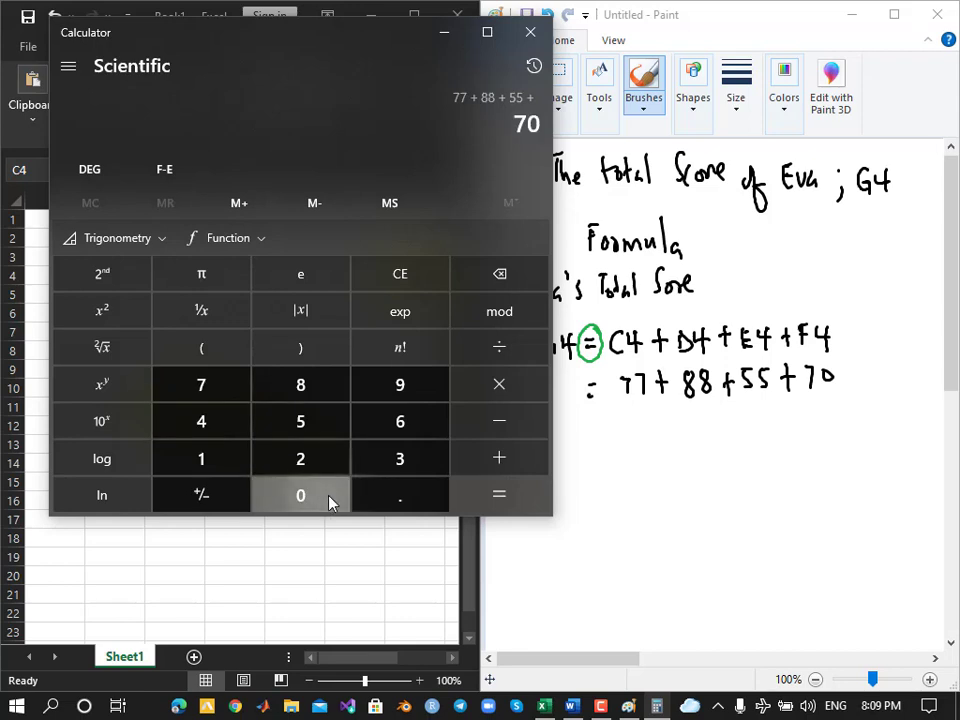
click(492, 495)
Handwrite the double-underlined result "= 290" beneath the sum in Paint and add an "s" to the end of the total score label
drag(602, 421, 648, 417)
click(333, 105)
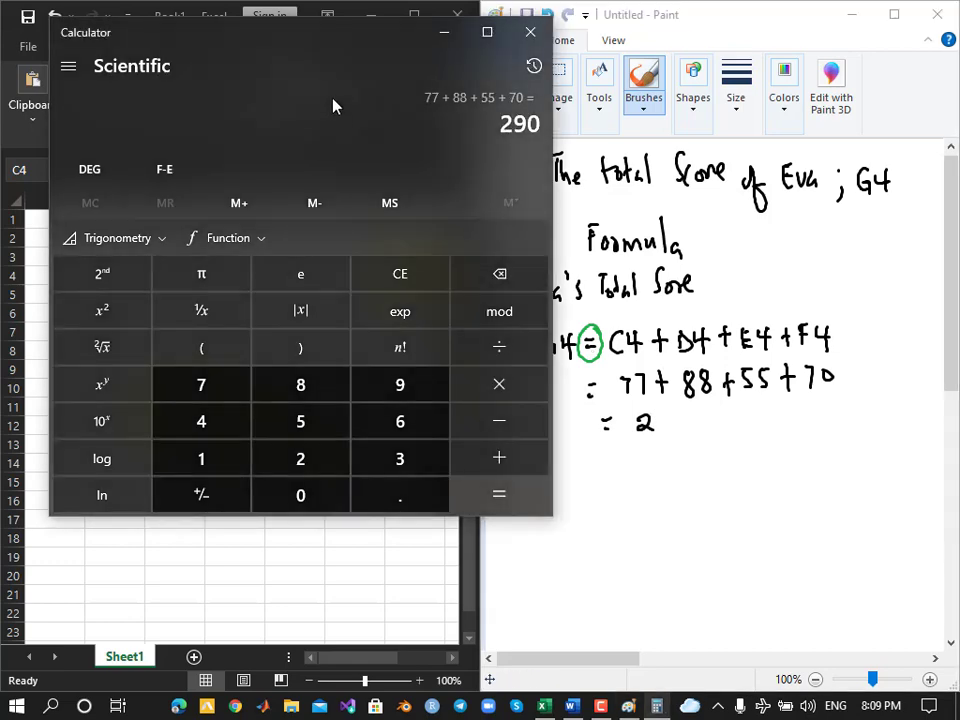
click(648, 428)
mouse_move(658, 420)
mouse_down()
mouse_move(673, 416)
mouse_move(665, 431)
mouse_up()
mouse_move(682, 415)
mouse_down()
mouse_move(680, 429)
mouse_move(687, 417)
mouse_up()
drag(648, 452, 684, 445)
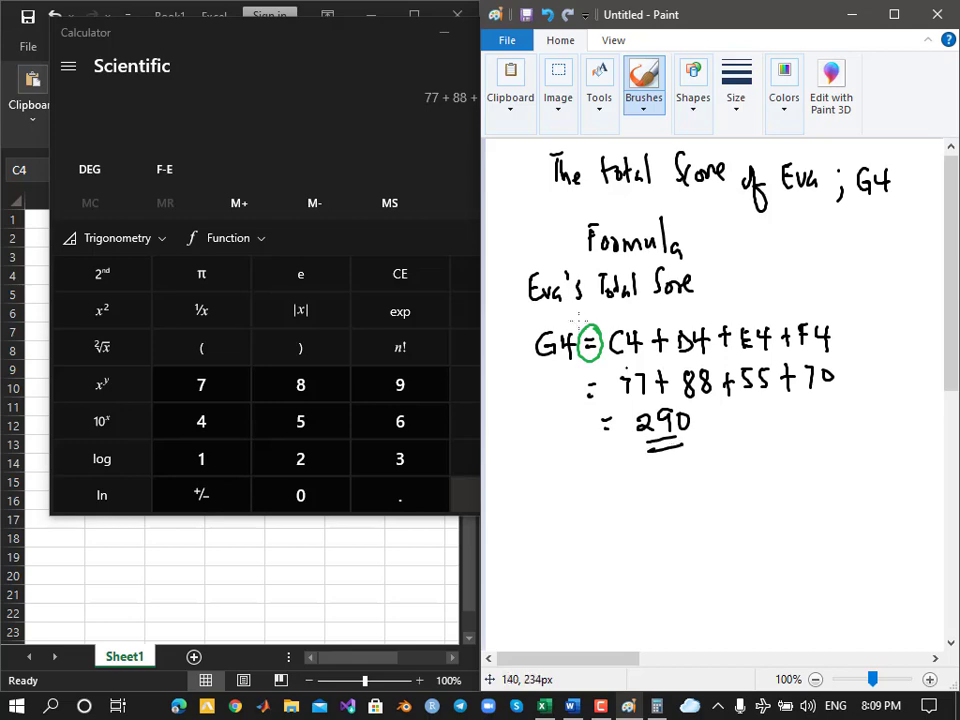
click(443, 33)
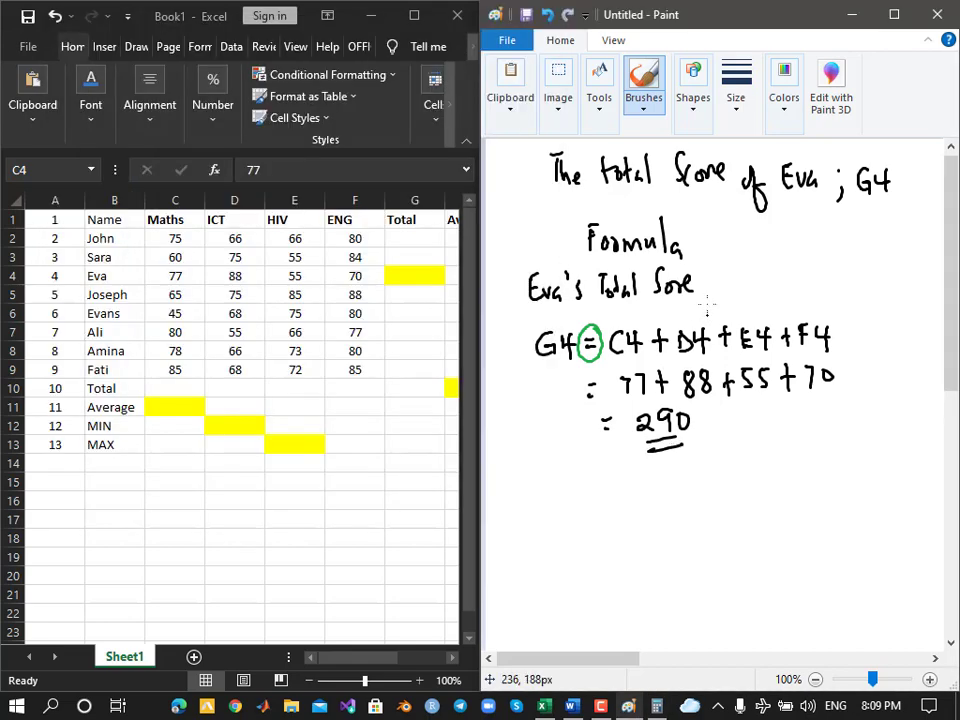
drag(711, 275, 701, 296)
Select total cell G4 in Excel and check the cell reference of question 1 in the Word worksheet
click(388, 658)
click(416, 658)
drag(416, 658, 354, 678)
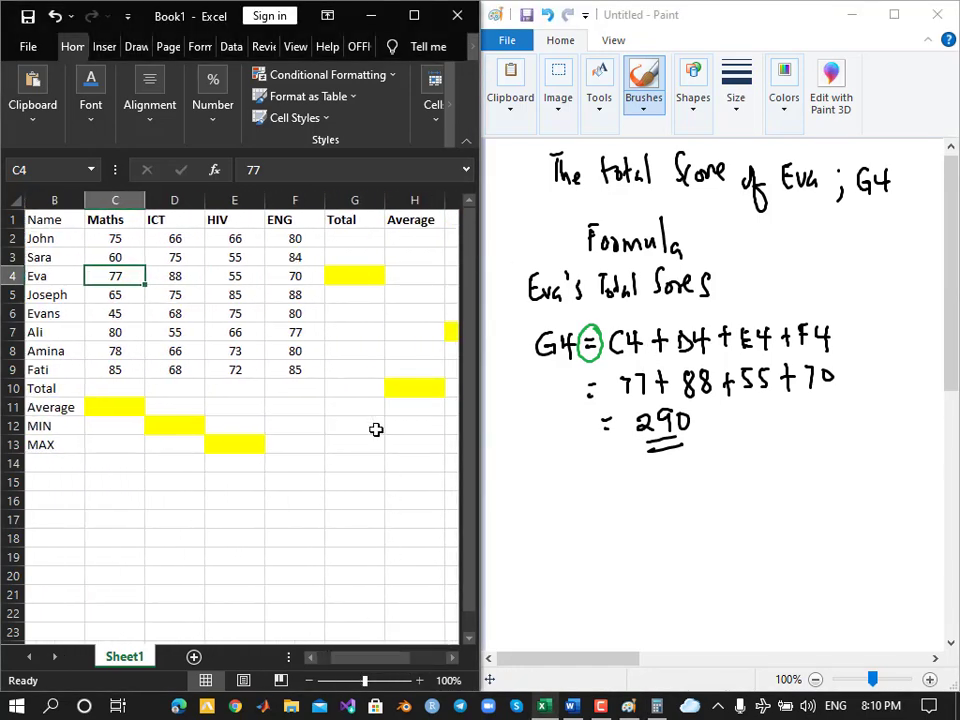
click(356, 278)
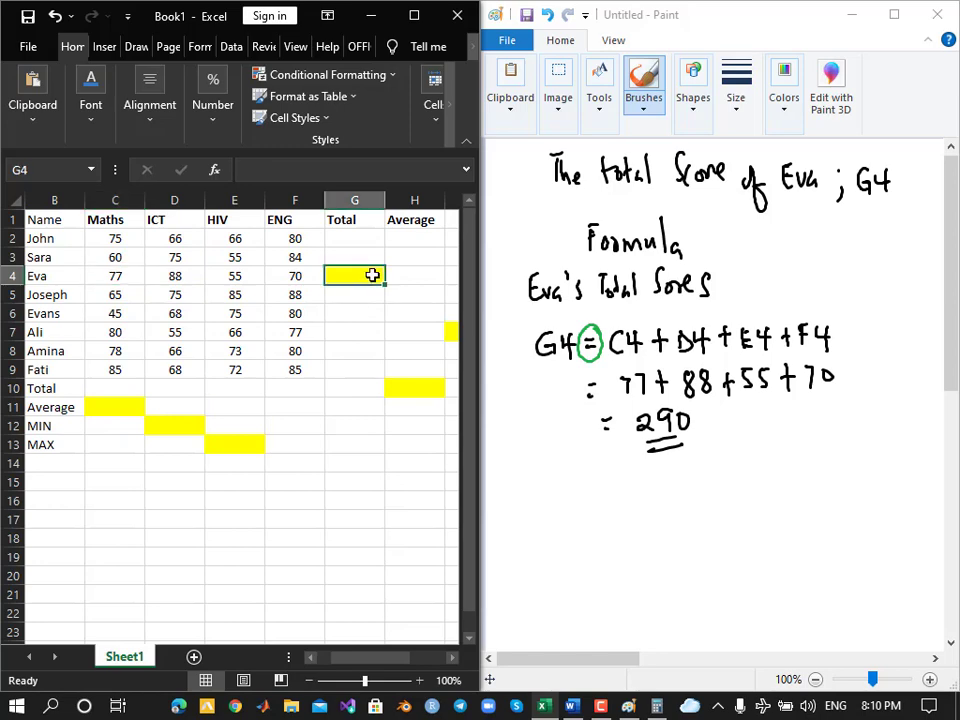
click(571, 705)
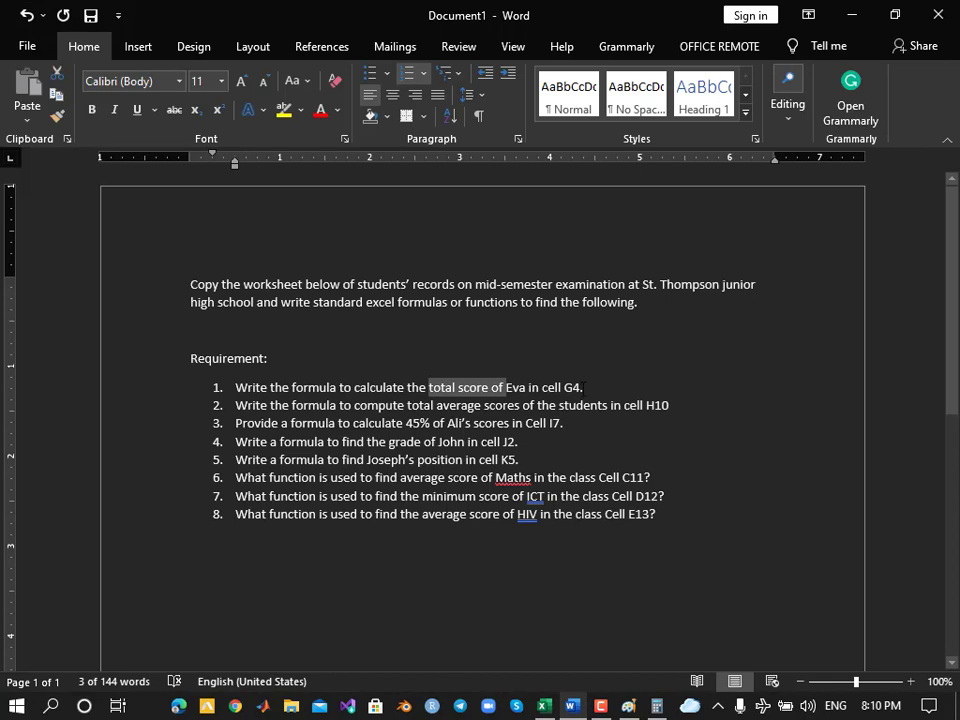
mouse_move(582, 385)
mouse_down()
mouse_move(548, 387)
mouse_move(566, 388)
mouse_up()
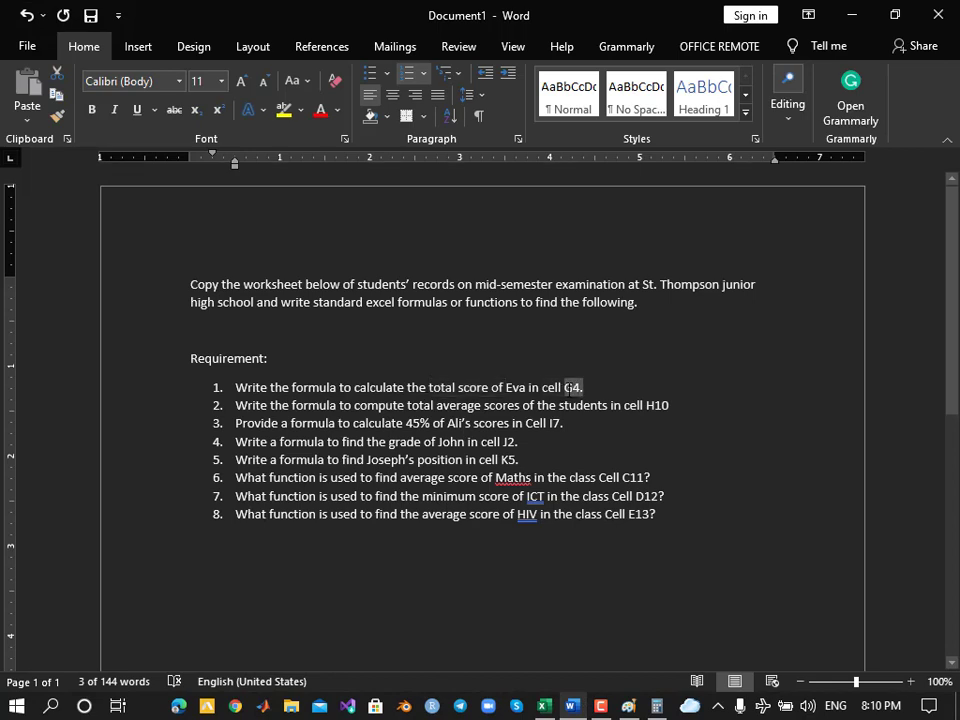
click(851, 14)
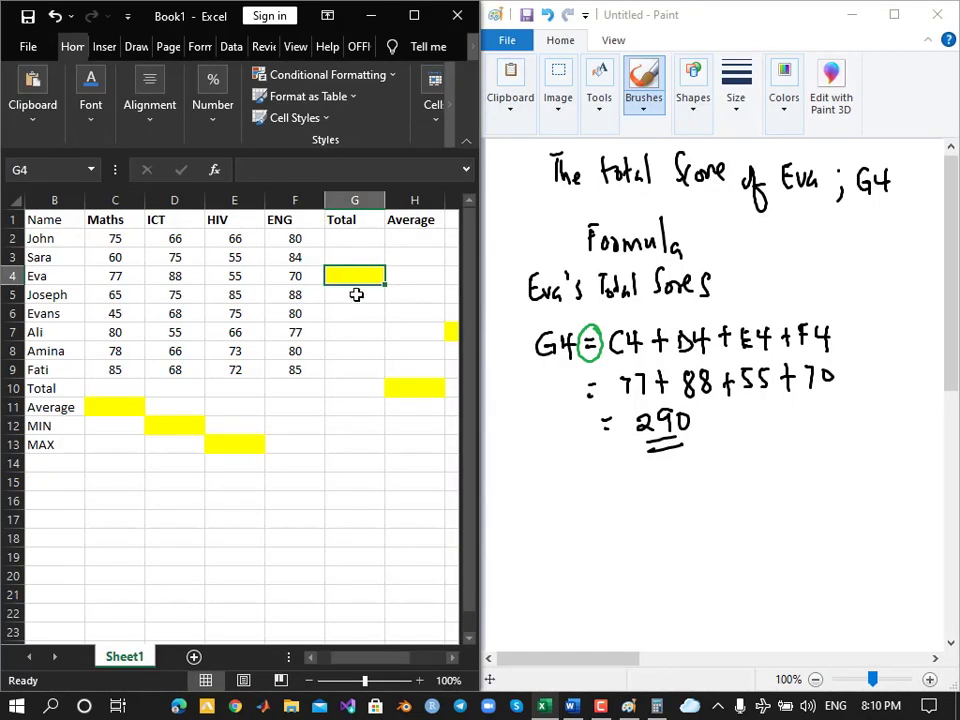
Enter the formula =C4+D4+E4+F4 in total cell G4
text(=)
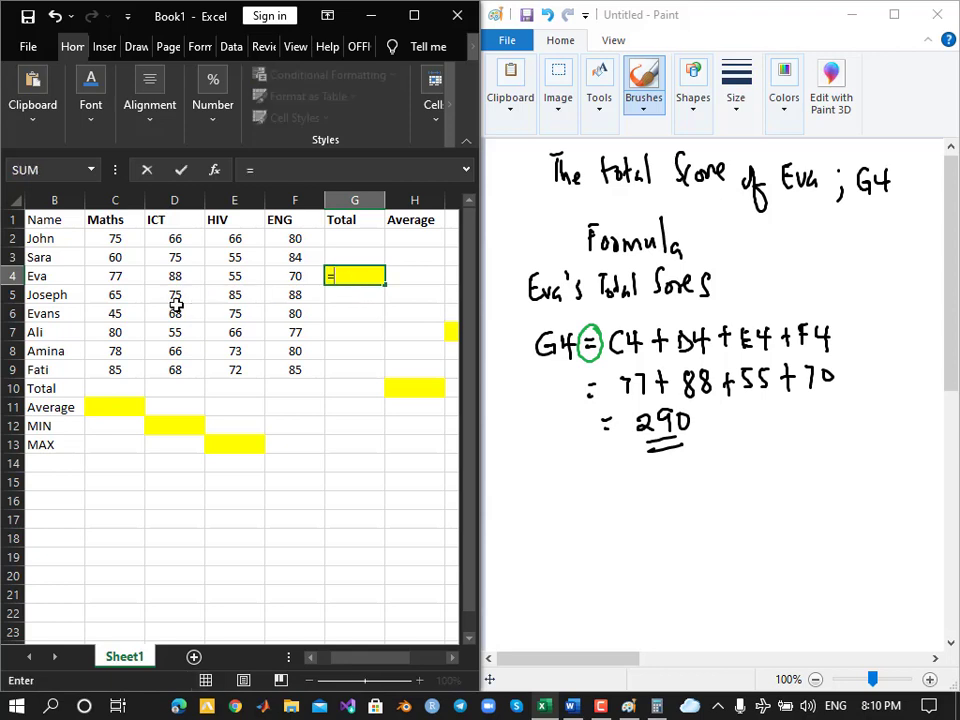
click(124, 277)
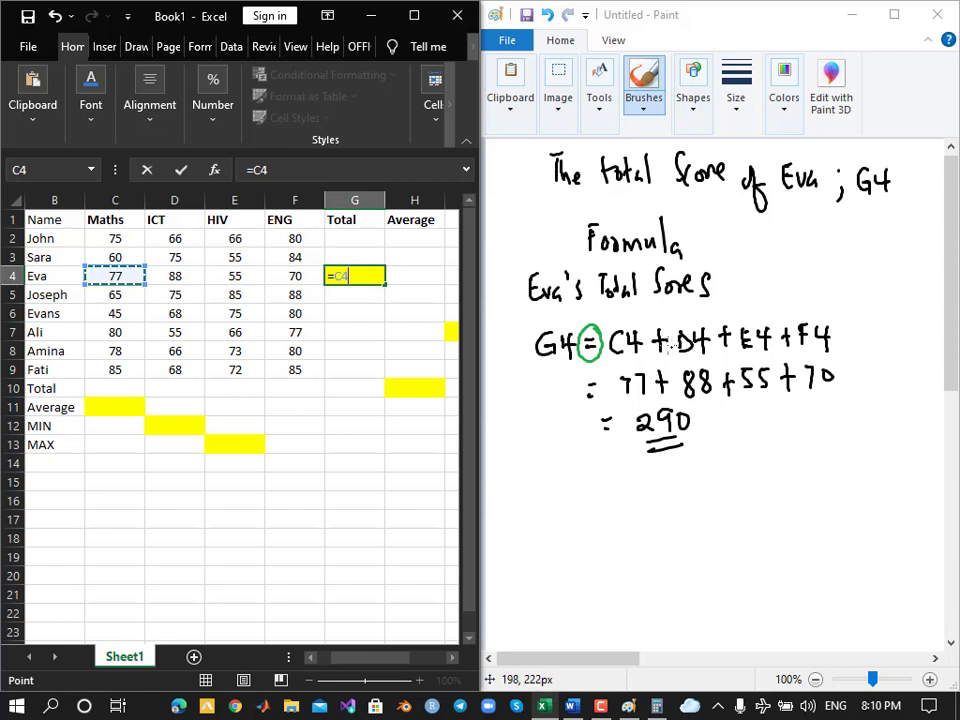
text(+)
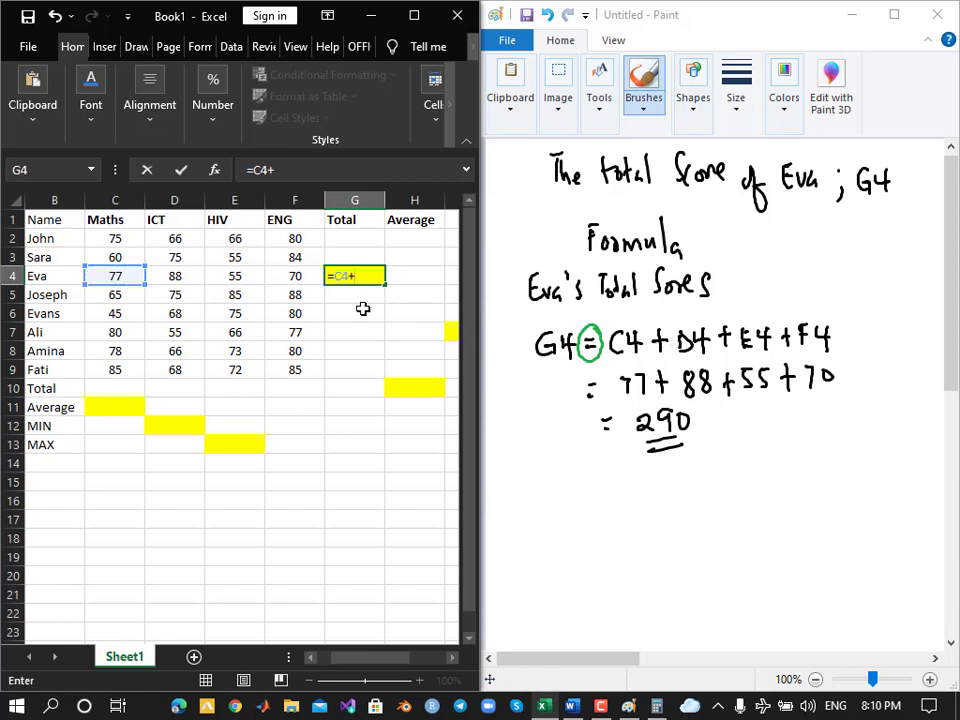
click(180, 274)
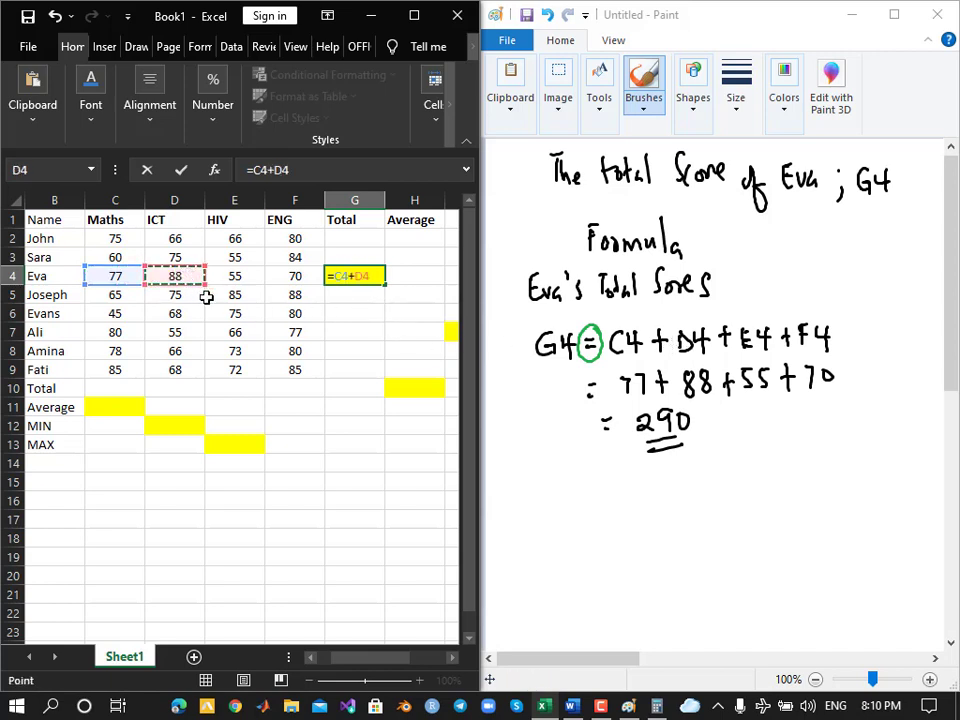
text(+)
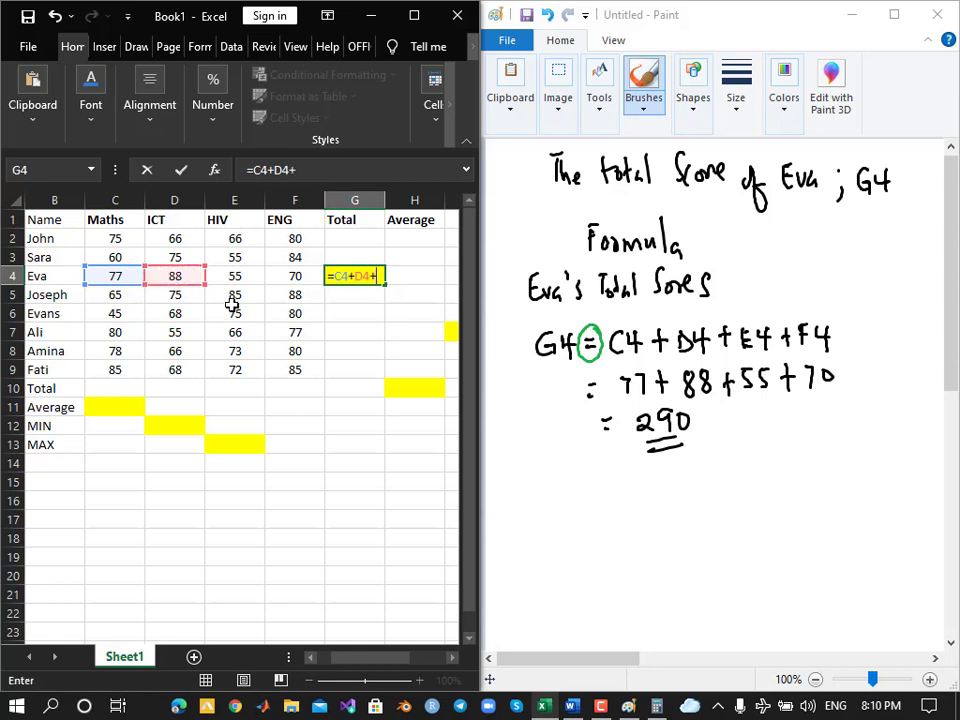
click(234, 276)
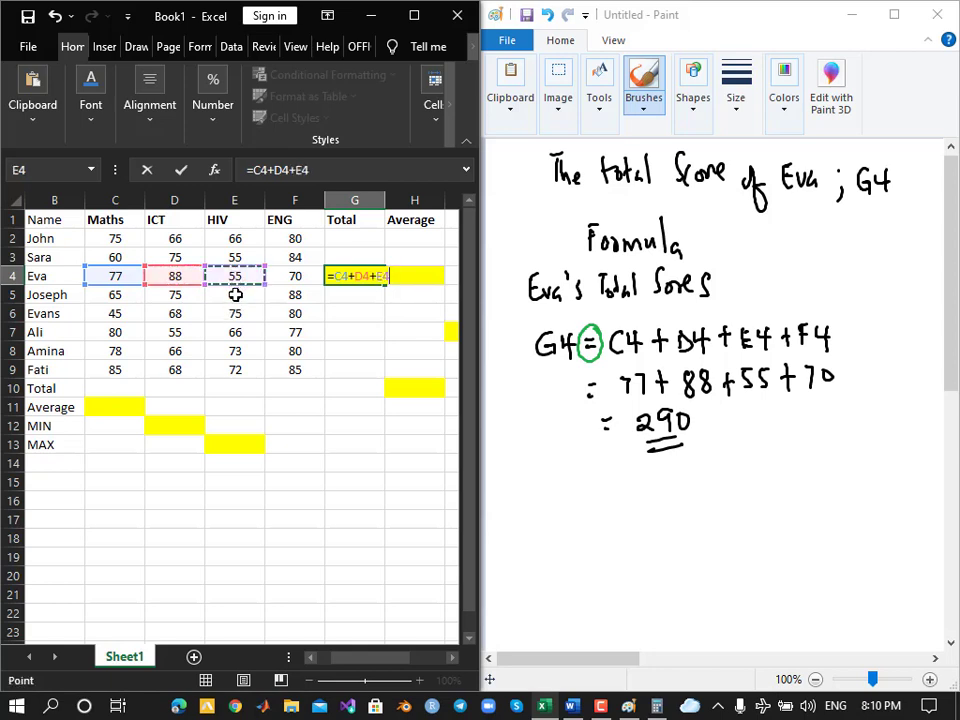
text(+)
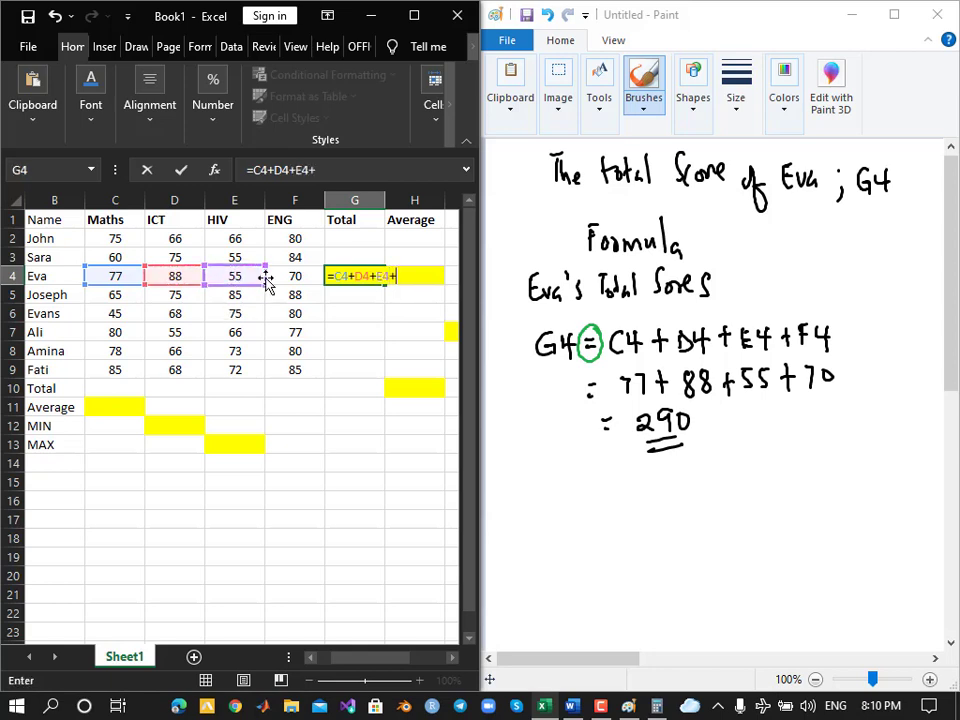
click(282, 277)
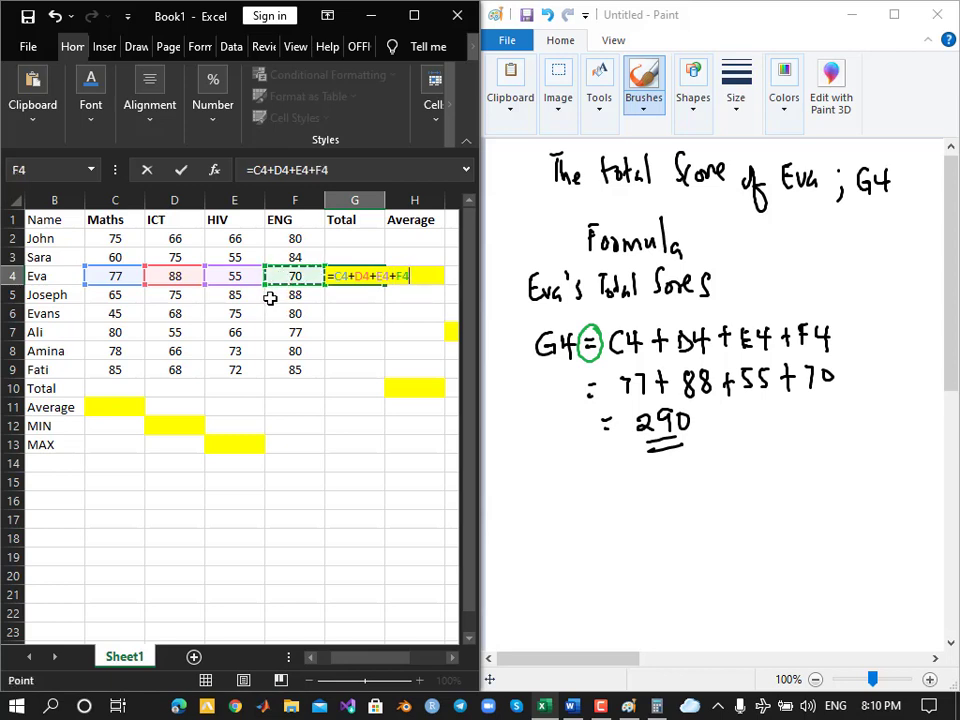
key(Return)
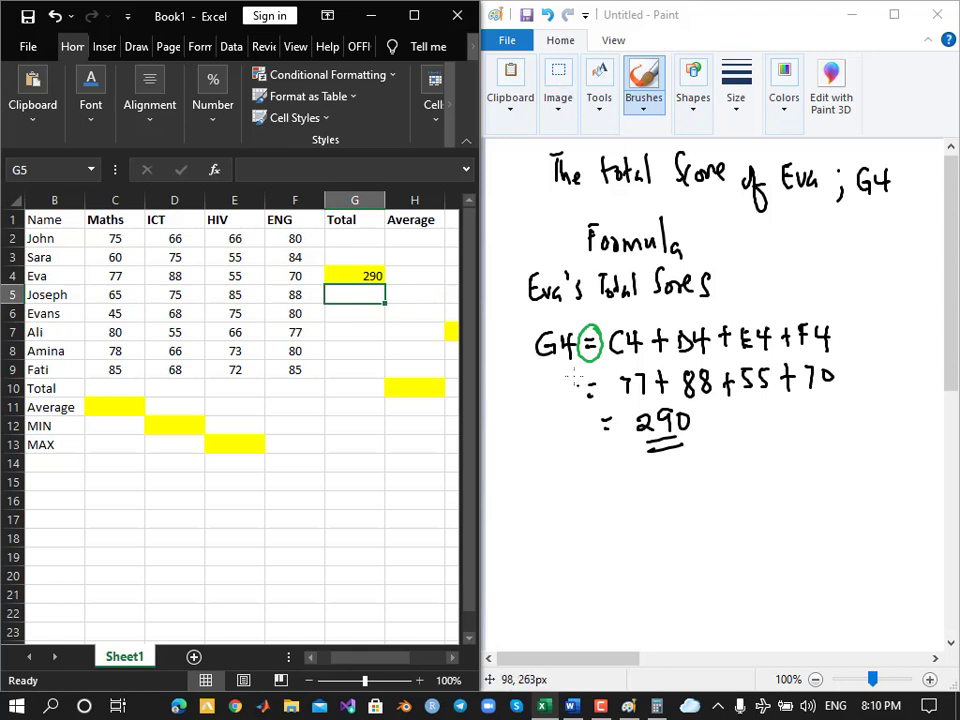
Switch to Paint, outline the handwritten cell reference formula in lime and handwrite "1." before the total scores label
click(783, 97)
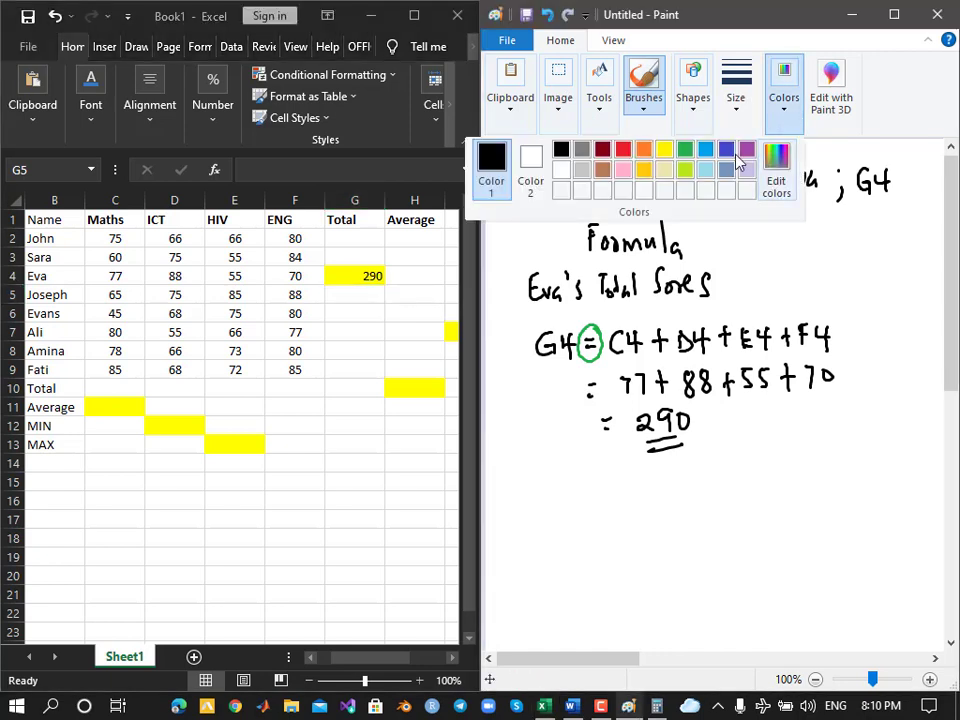
click(684, 170)
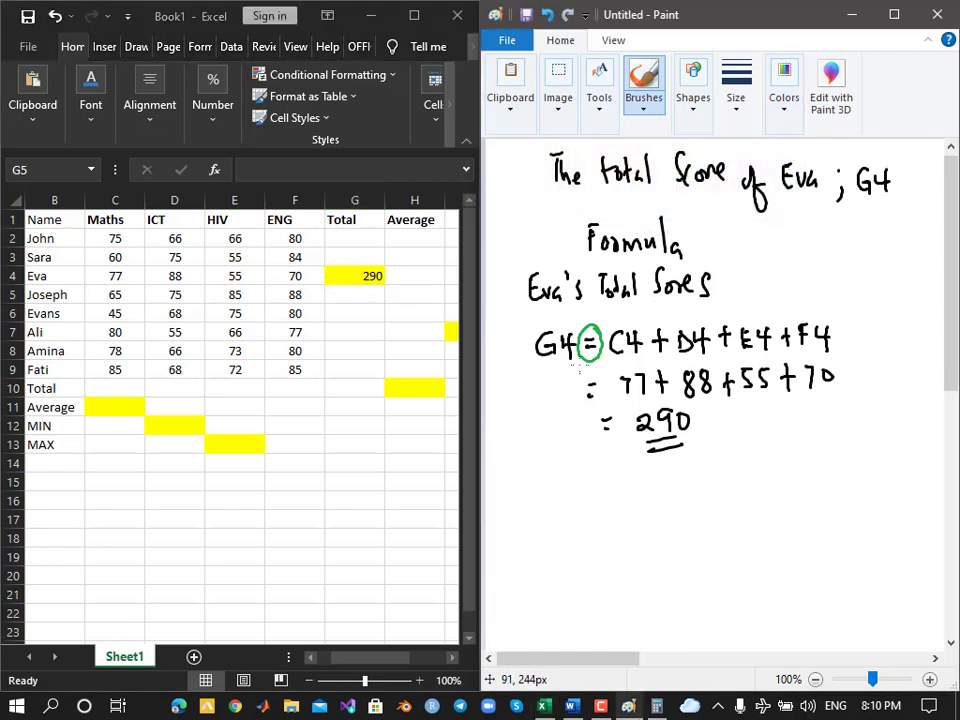
mouse_move(554, 369)
mouse_down()
mouse_move(838, 352)
mouse_move(846, 335)
mouse_move(810, 313)
mouse_move(602, 314)
mouse_move(544, 321)
mouse_move(544, 369)
mouse_up()
mouse_move(495, 281)
mouse_down()
mouse_move(493, 303)
mouse_move(506, 302)
mouse_up()
click(514, 296)
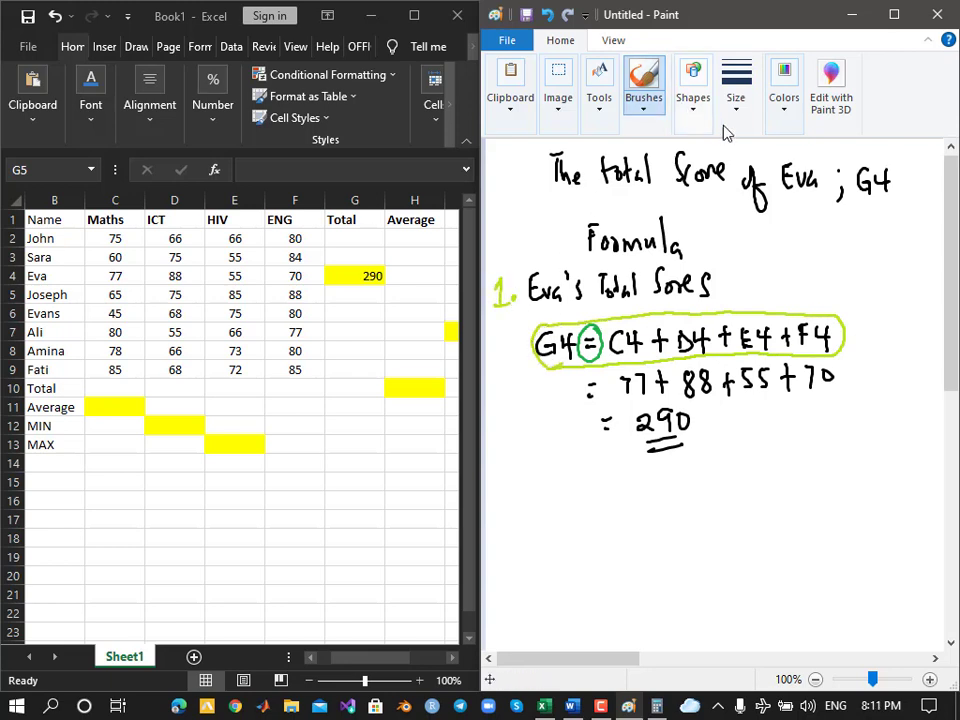
Handwrite the question number "2." in black below the first worked answer
click(784, 90)
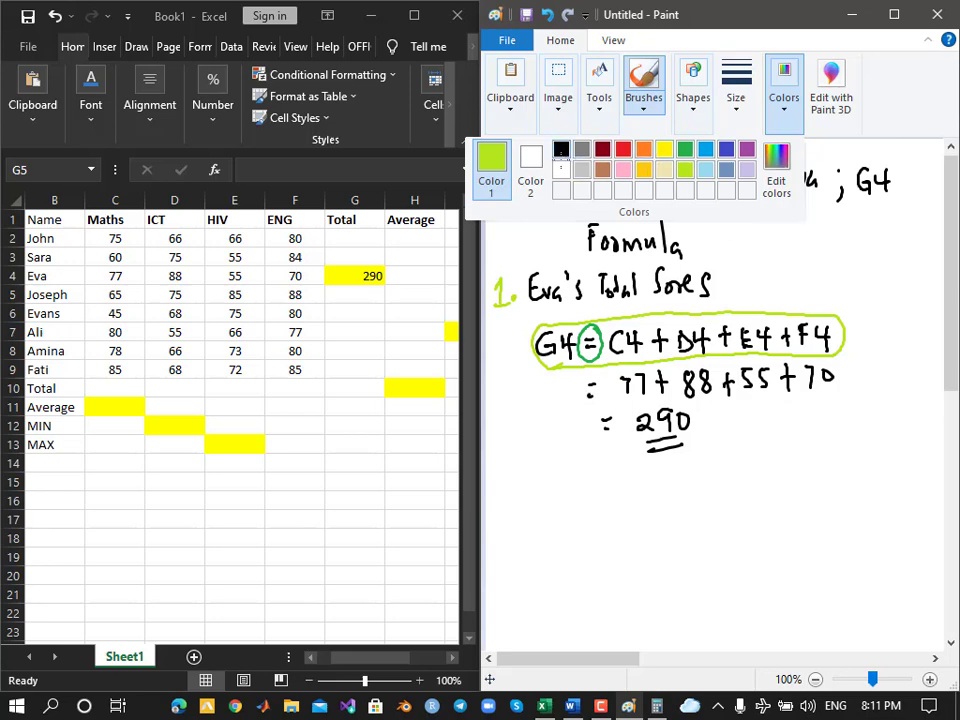
click(561, 149)
mouse_move(508, 512)
mouse_down()
mouse_move(502, 521)
mouse_move(520, 527)
mouse_up()
click(525, 518)
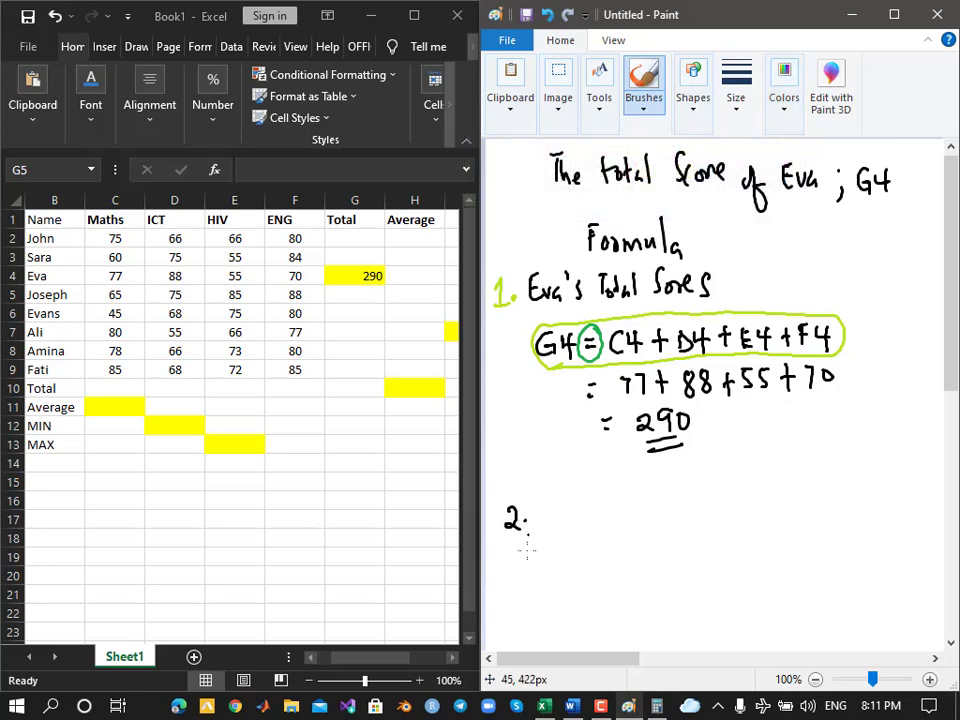
Read question 2 in the Word worksheet and select cell H10 in Excel
click(572, 706)
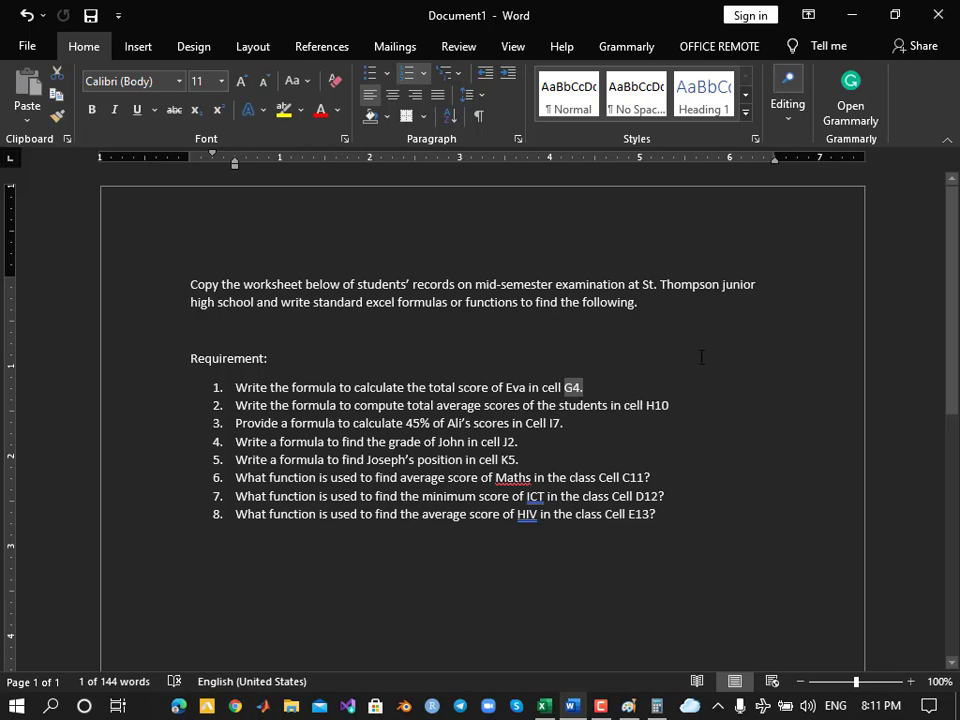
click(847, 24)
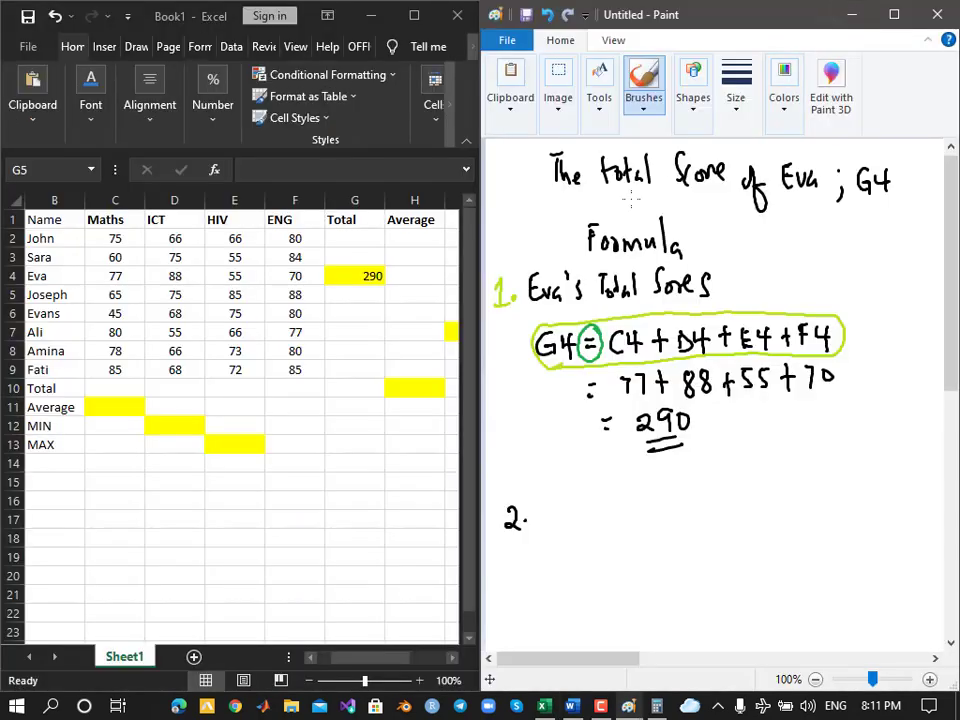
click(414, 192)
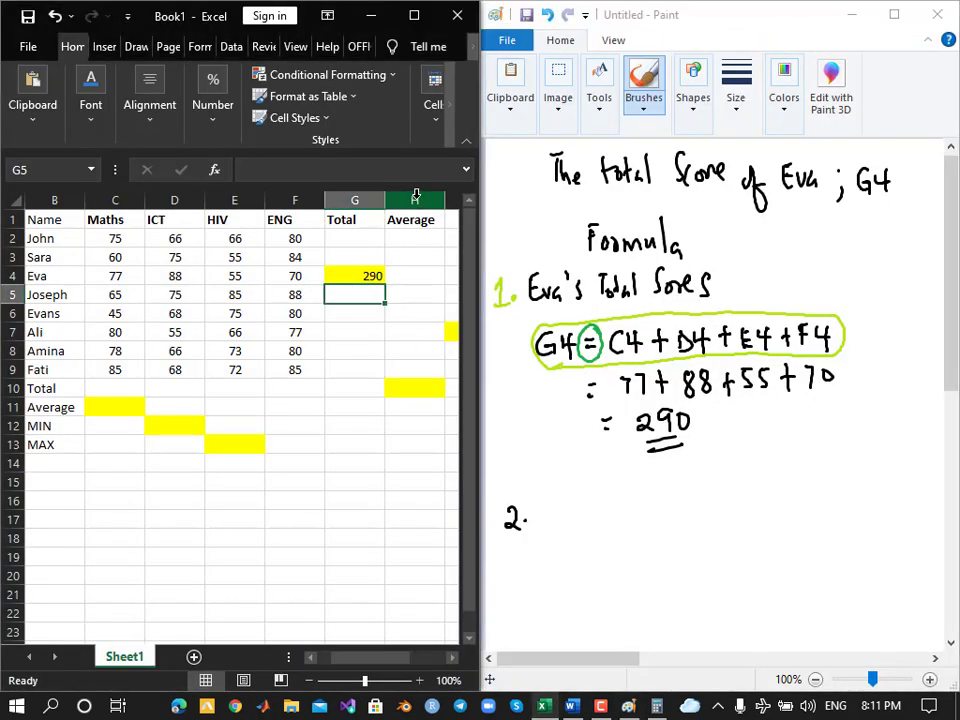
click(431, 388)
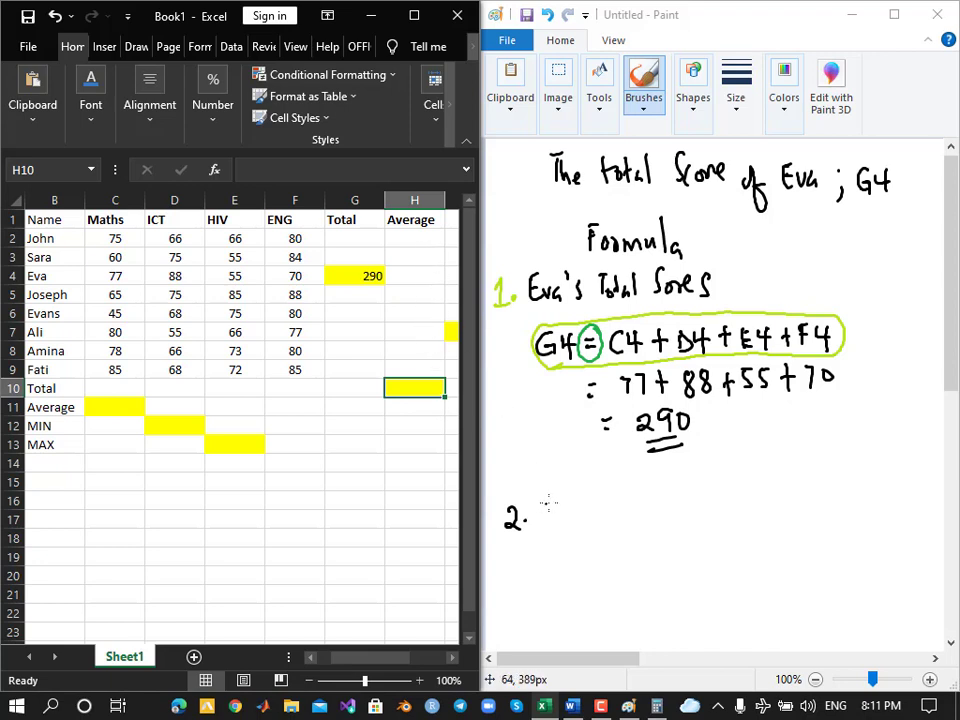
Handwrite "Total Average Score of all students" in black after the number 2 in Paint
drag(545, 506, 563, 503)
mouse_move(552, 506)
mouse_down()
mouse_move(553, 534)
mouse_move(571, 519)
mouse_move(580, 528)
mouse_up()
mouse_move(573, 516)
mouse_down()
mouse_move(589, 512)
mouse_move(594, 525)
mouse_up()
mouse_move(596, 501)
mouse_down()
mouse_move(599, 525)
mouse_move(643, 521)
mouse_up()
drag(631, 512, 642, 511)
mouse_move(650, 508)
mouse_down()
mouse_move(653, 520)
mouse_move(691, 501)
mouse_move(700, 520)
mouse_move(768, 500)
mouse_move(861, 506)
mouse_move(885, 484)
mouse_move(931, 487)
mouse_move(936, 502)
mouse_up()
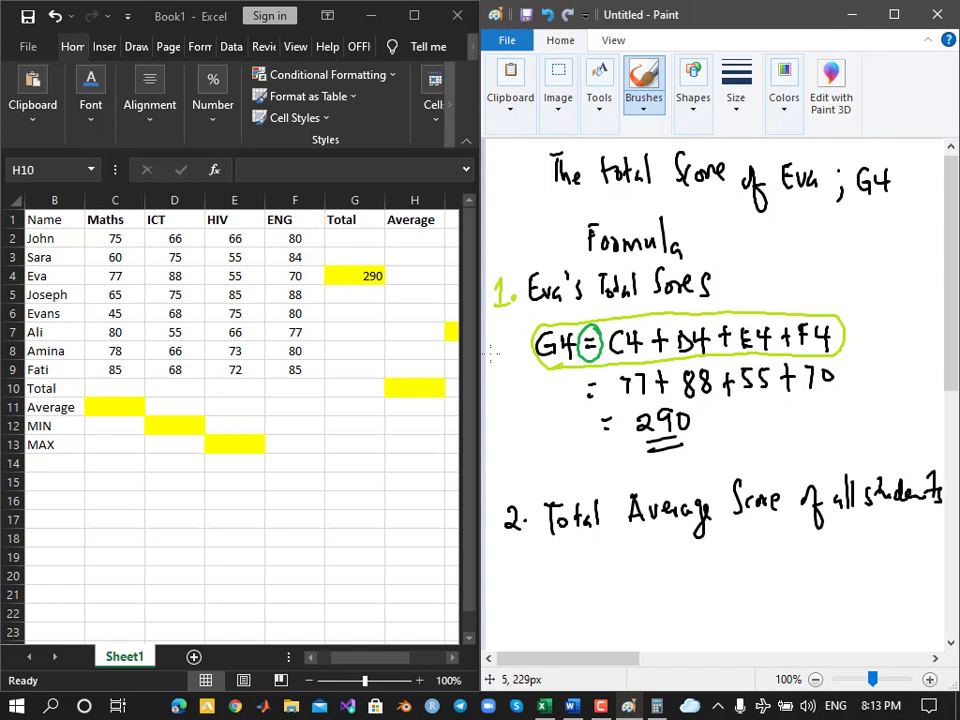
Examine cell H10 in Excel and the students' cells in the Total column to see which totals are missing
click(410, 392)
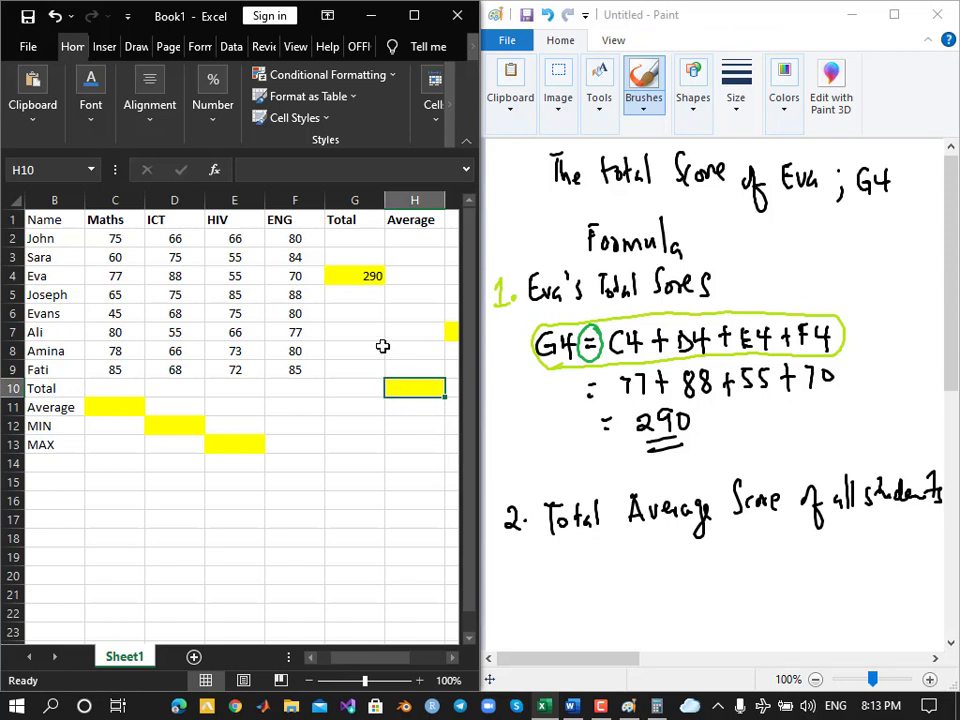
click(353, 258)
click(354, 295)
click(354, 314)
click(354, 350)
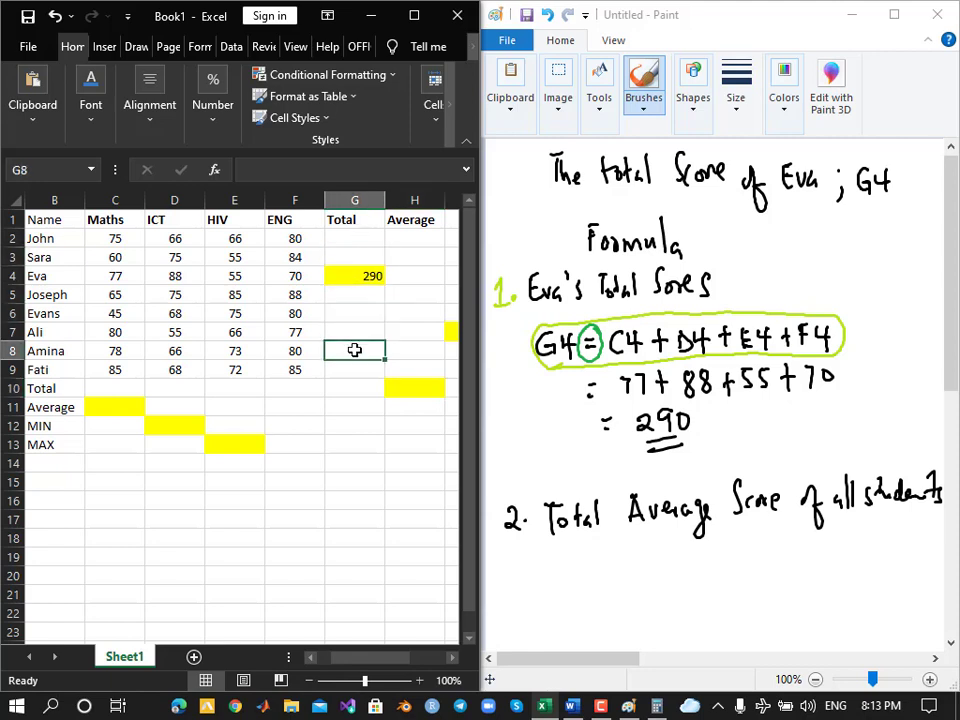
click(351, 331)
click(351, 313)
click(352, 280)
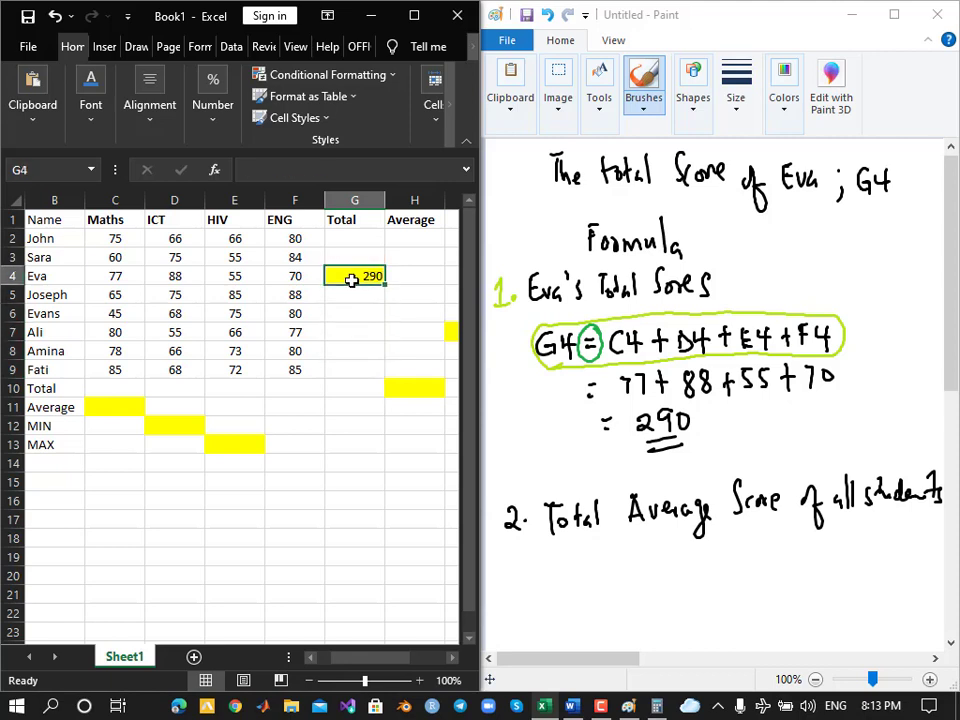
click(351, 258)
click(350, 240)
click(351, 258)
click(352, 295)
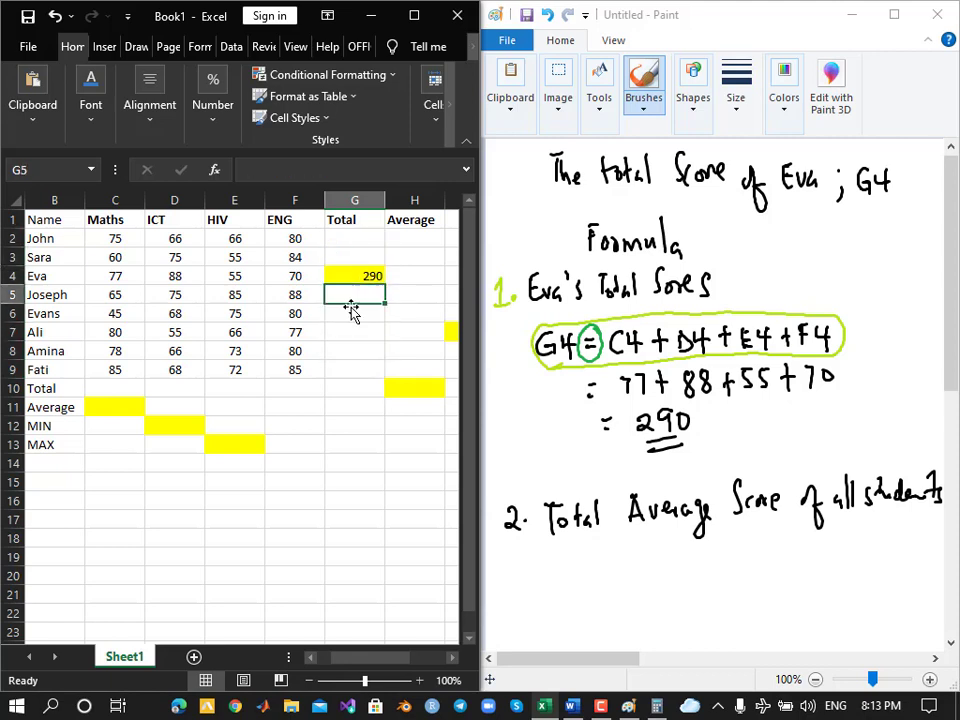
click(356, 331)
click(358, 368)
click(357, 343)
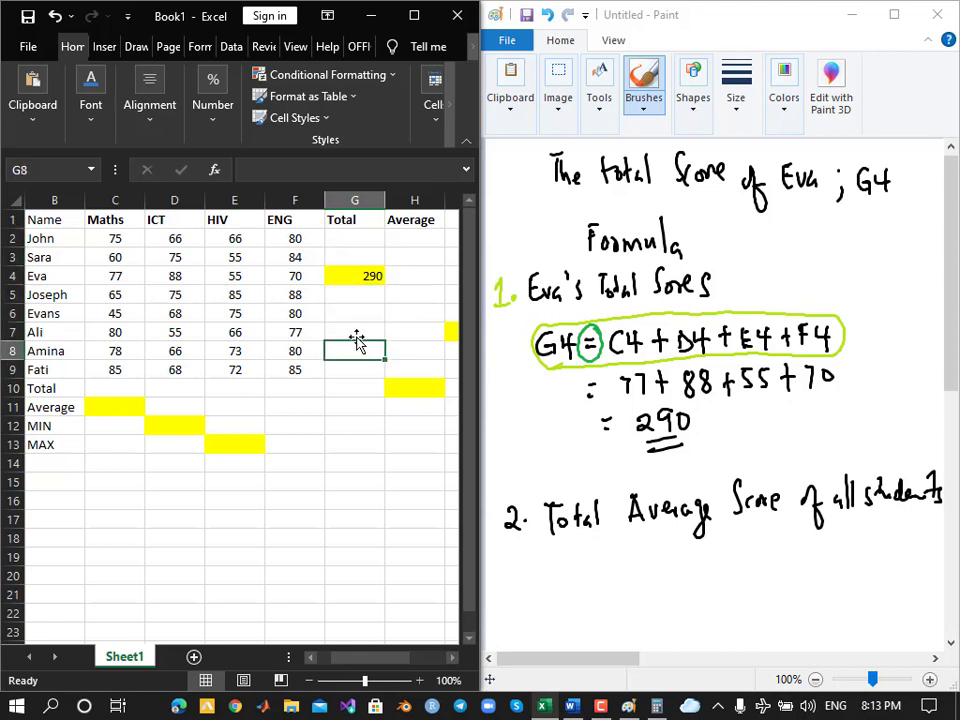
click(358, 331)
click(358, 313)
click(360, 295)
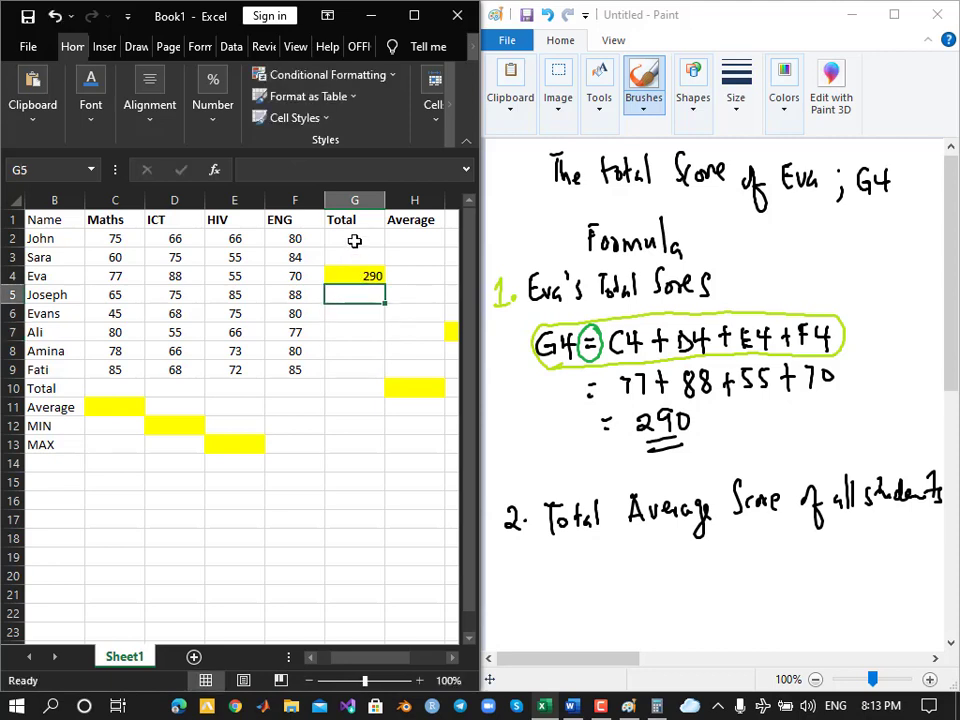
click(354, 240)
click(361, 313)
click(362, 333)
click(363, 352)
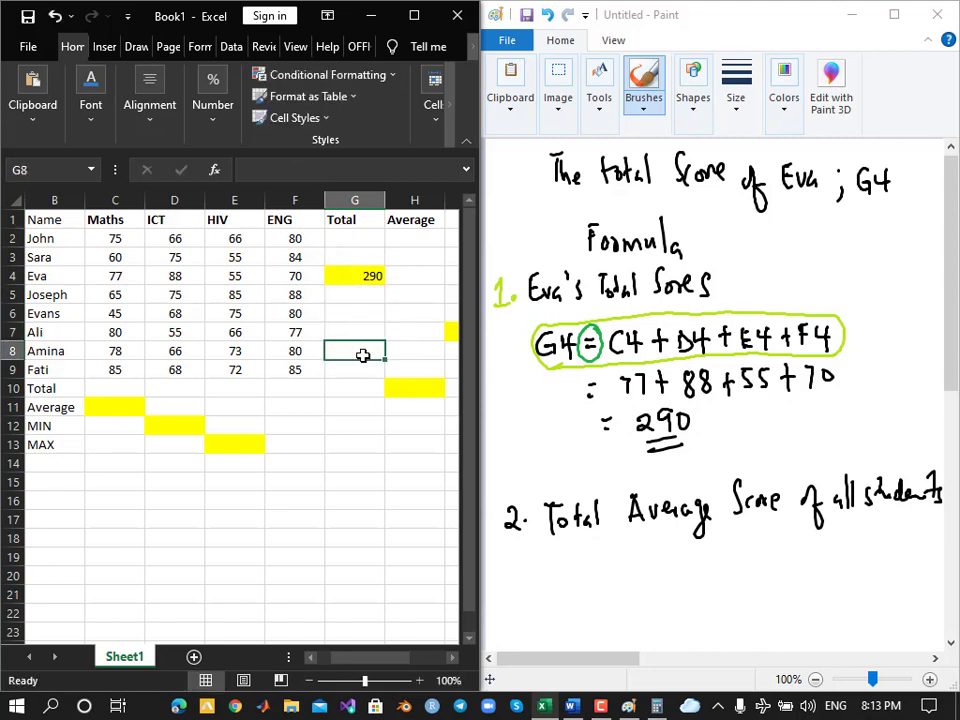
click(362, 331)
click(362, 295)
click(362, 255)
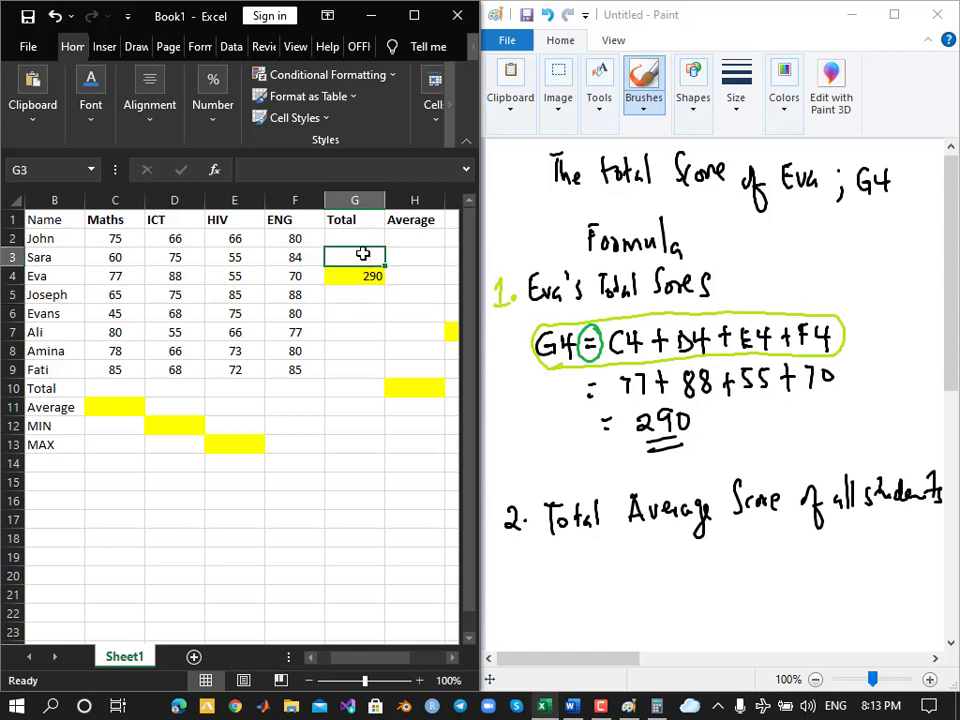
Enter the formula =C2+D2+E2+F2 in the first student's total cell G2 and select that cell again
click(358, 238)
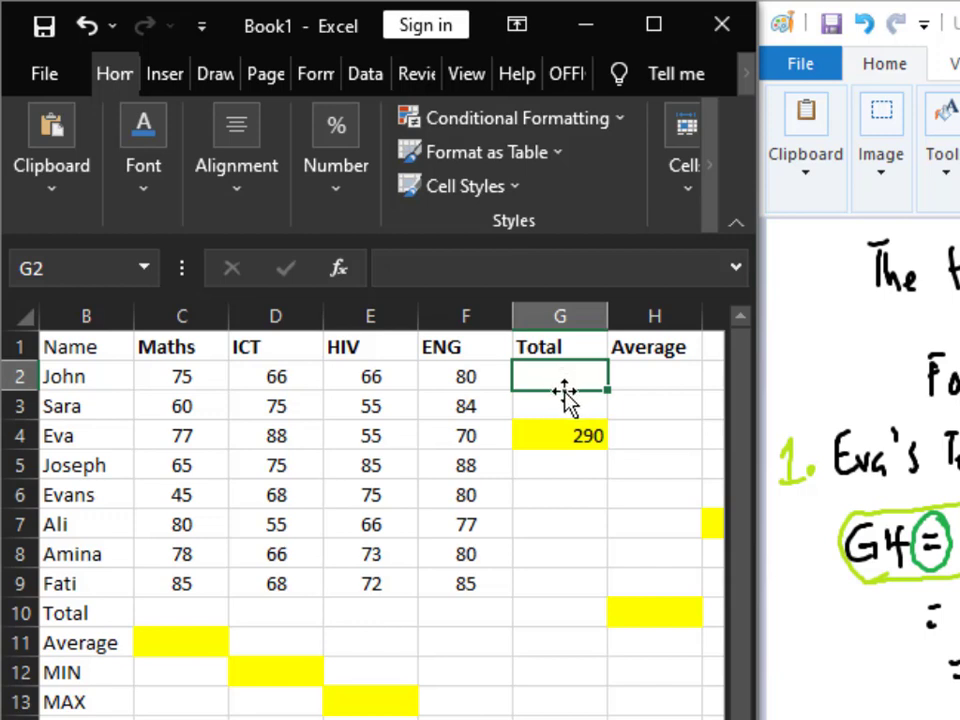
text(=)
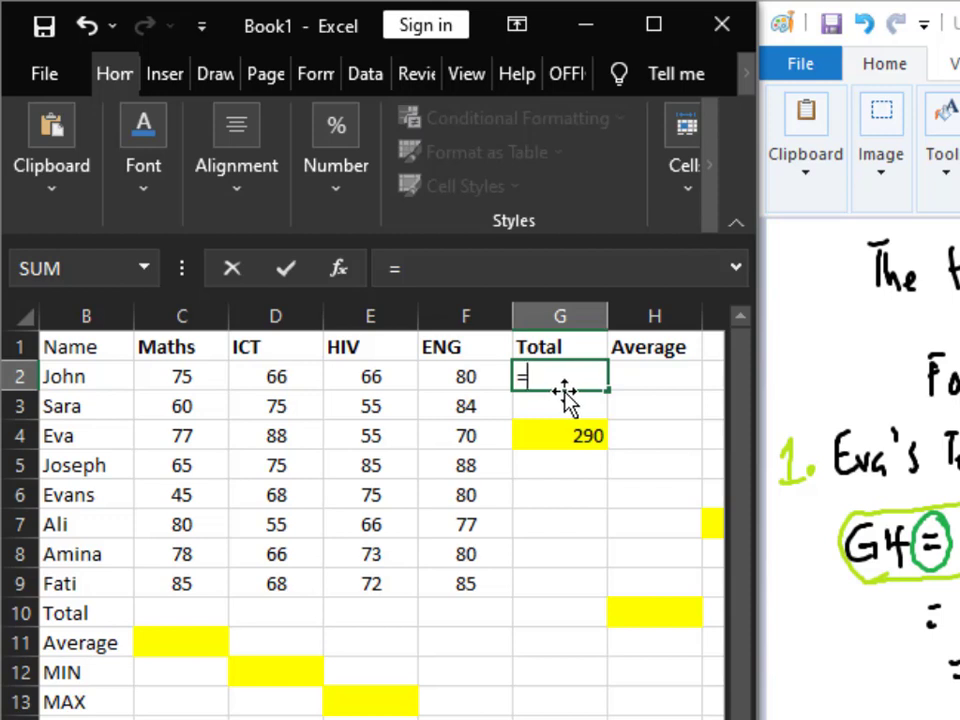
click(190, 374)
text(+)
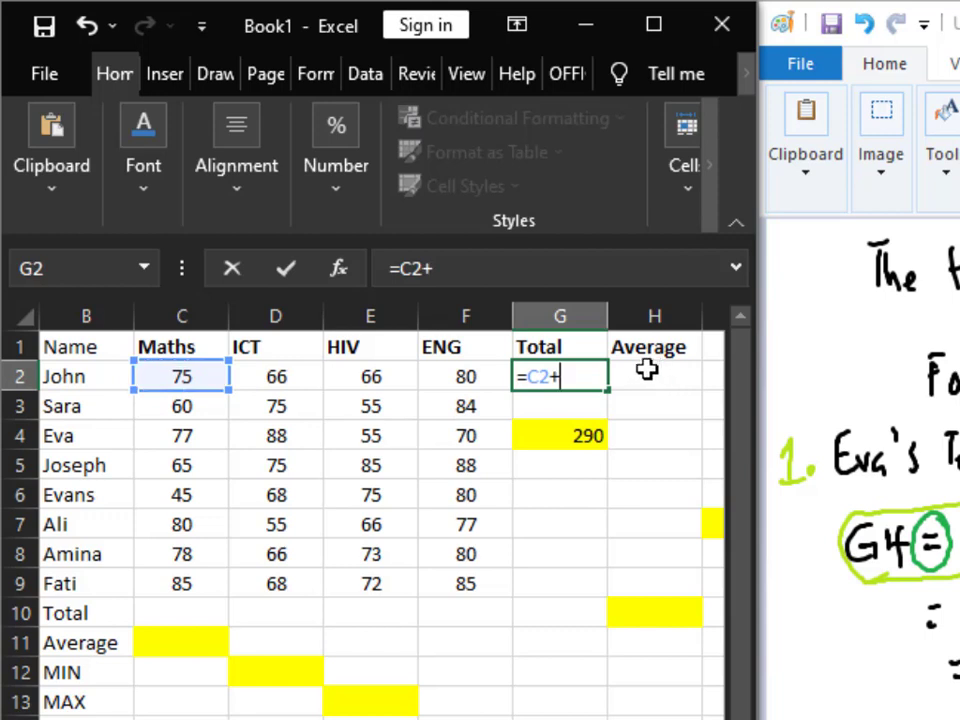
click(300, 374)
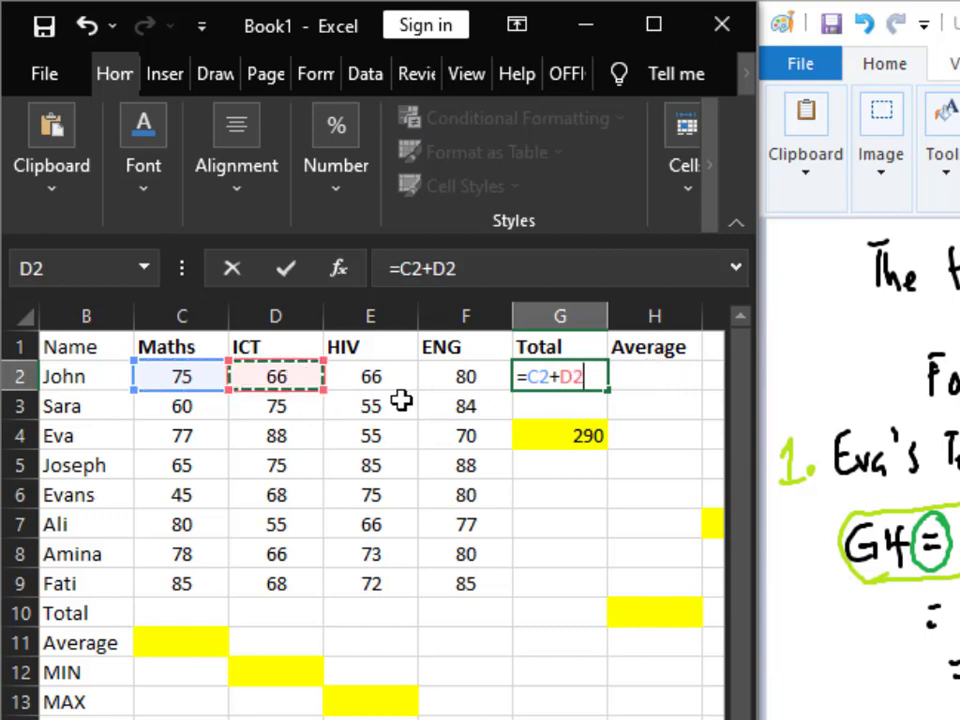
text(+)
click(375, 381)
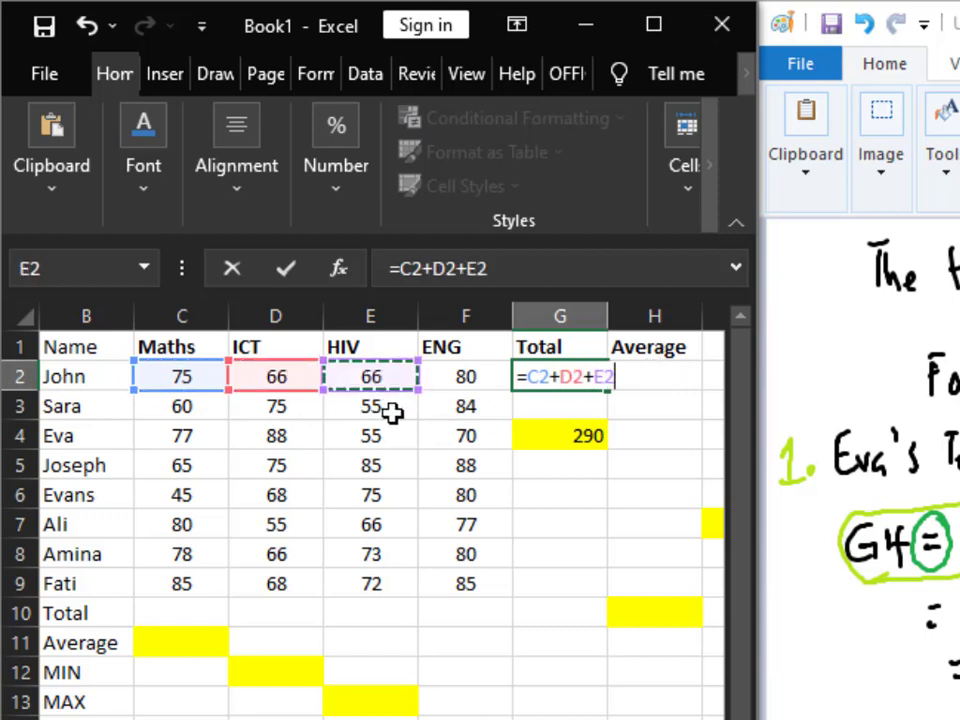
text(+)
click(439, 377)
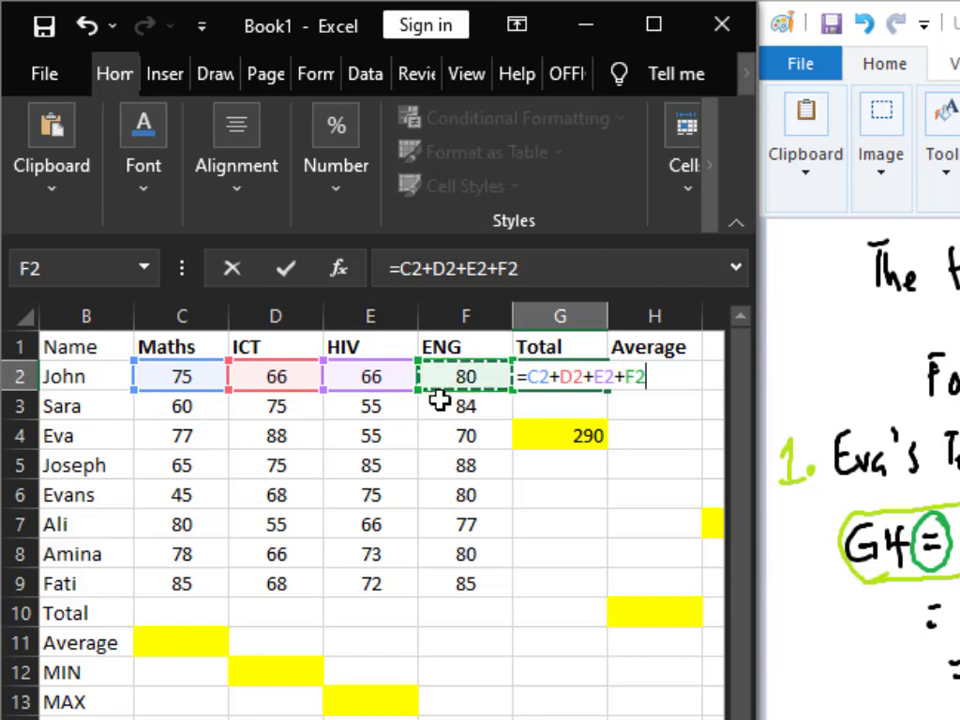
key(Return)
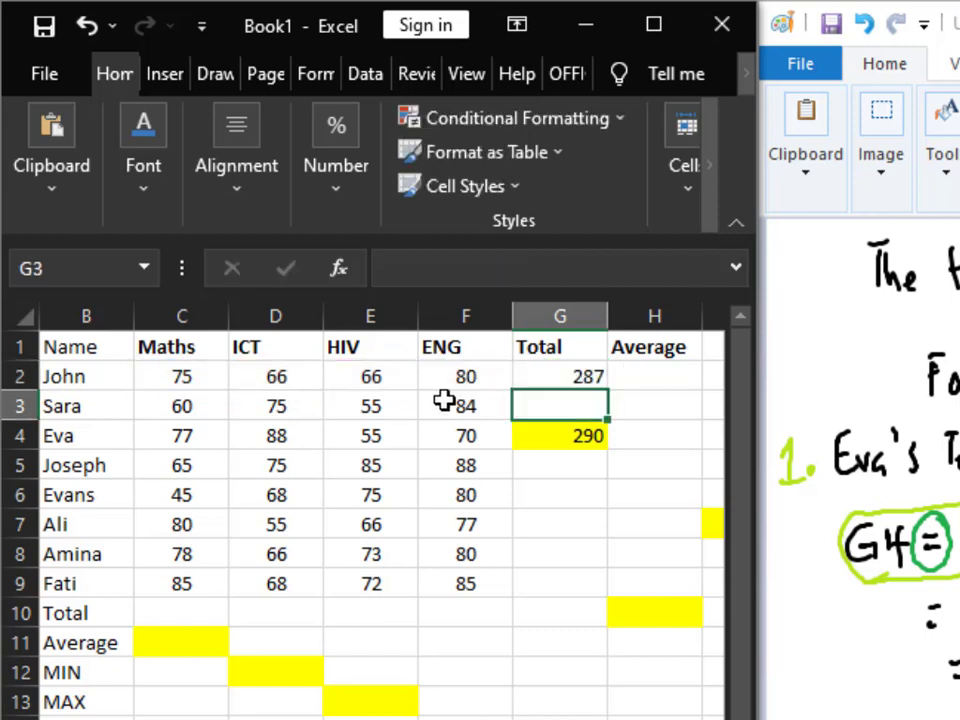
click(580, 372)
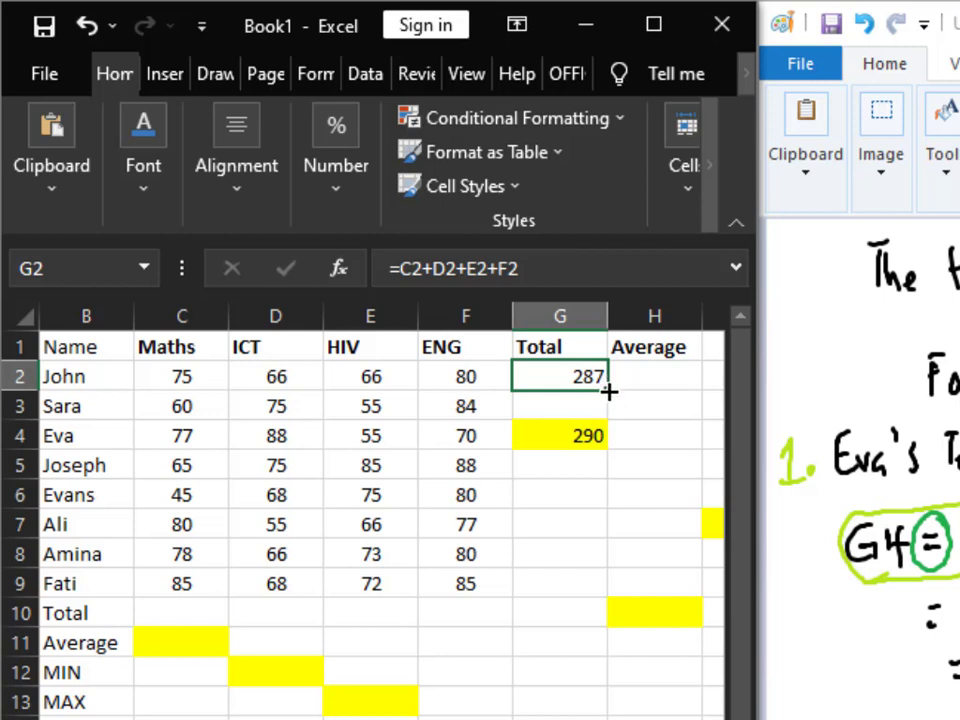
Fill the total formula from G2 down to G9, then inspect the formulas in G2, G4, G9 and G8
drag(609, 393, 622, 608)
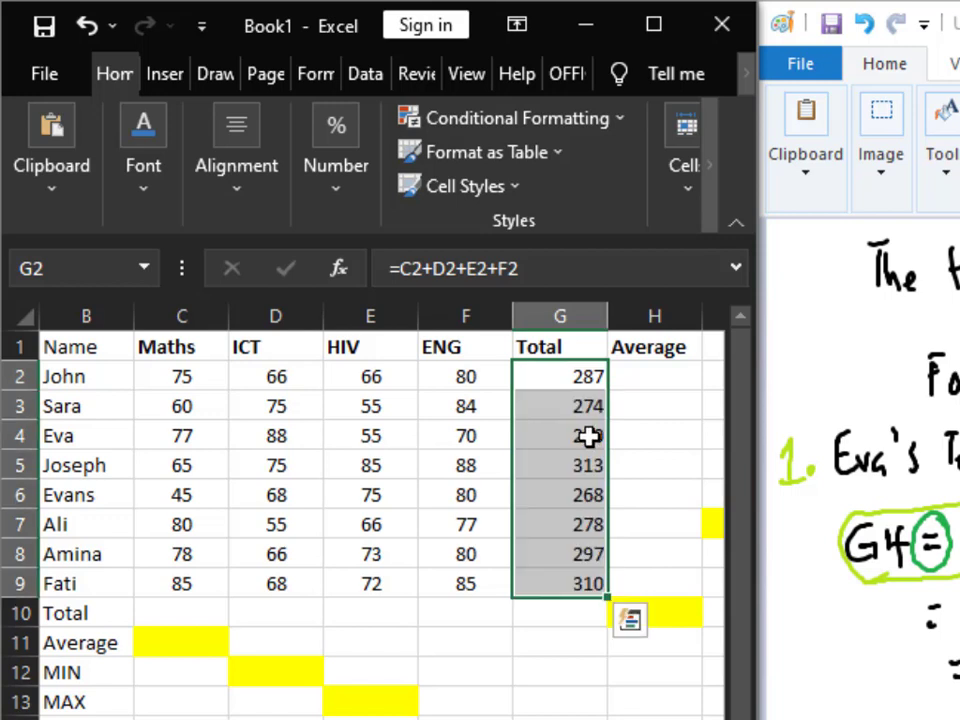
click(568, 380)
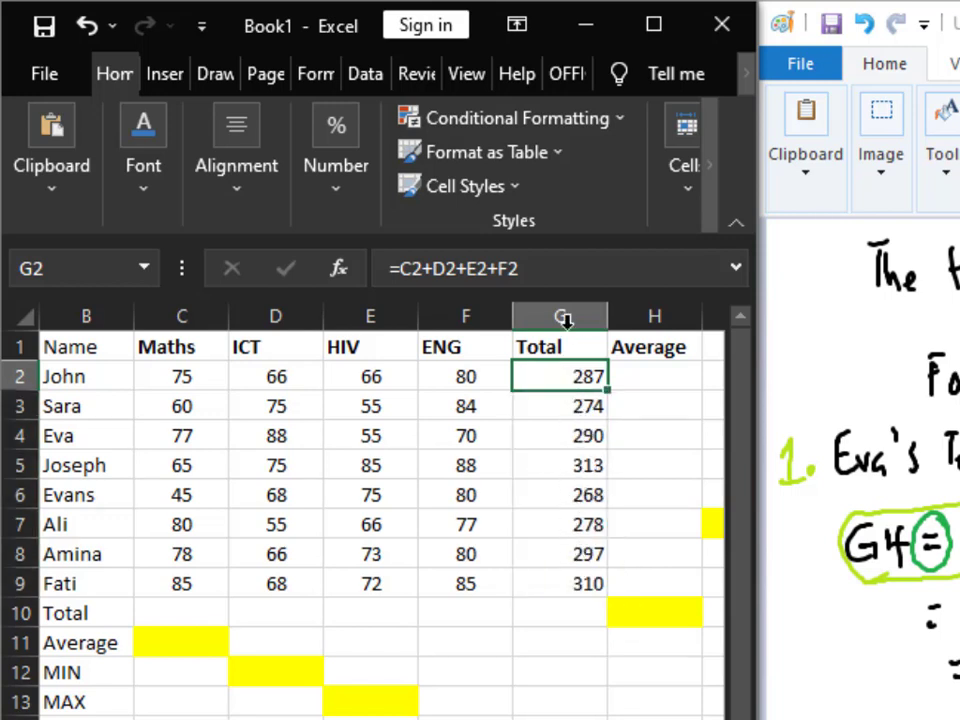
click(527, 271)
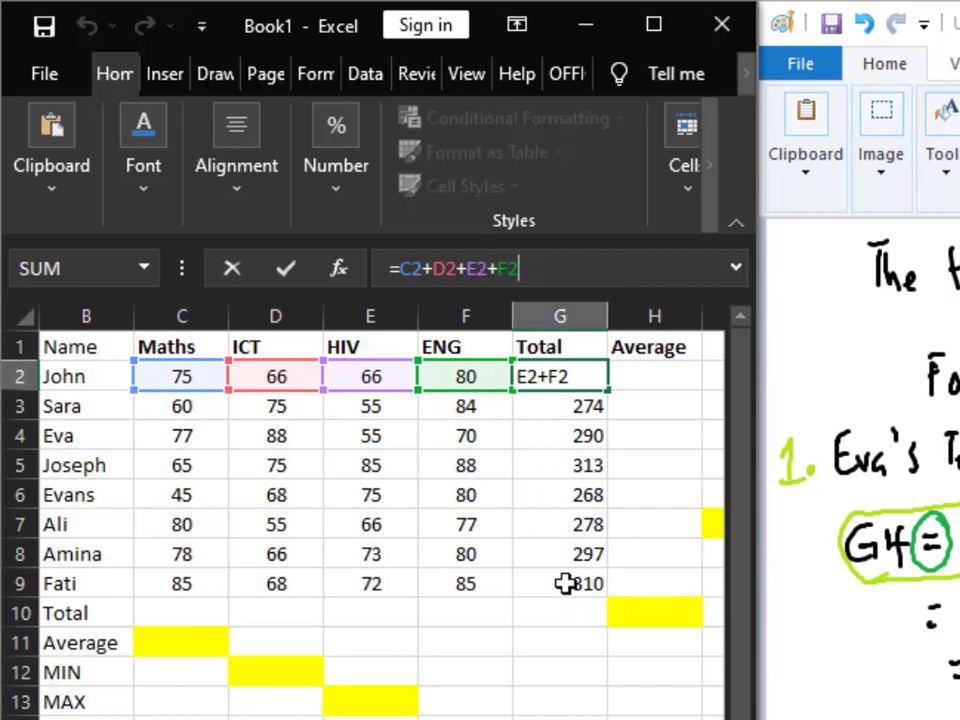
click(568, 439)
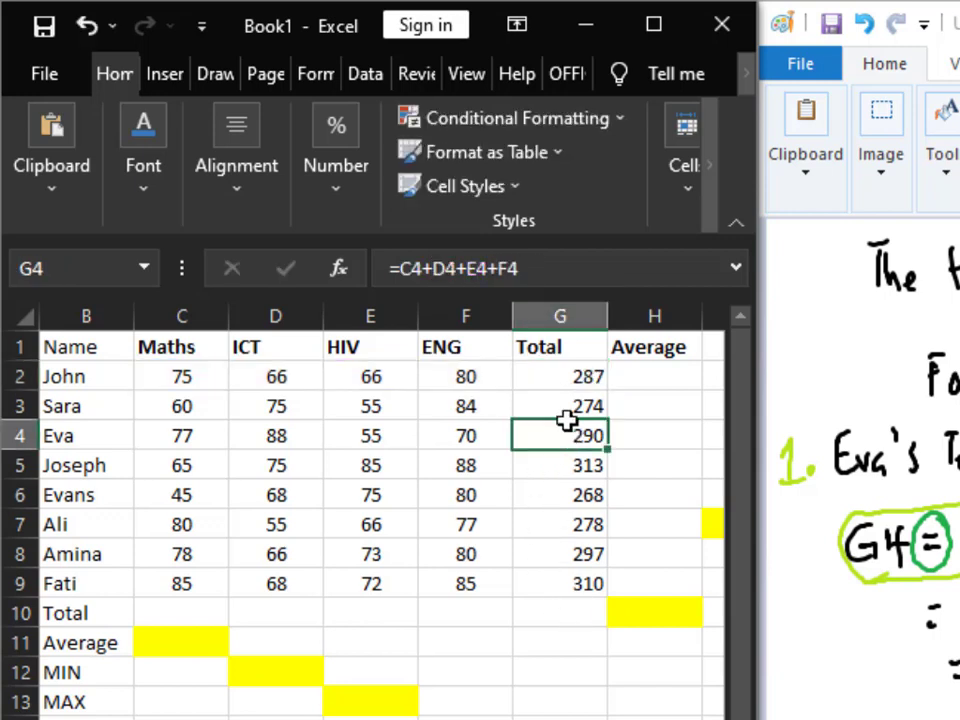
click(531, 272)
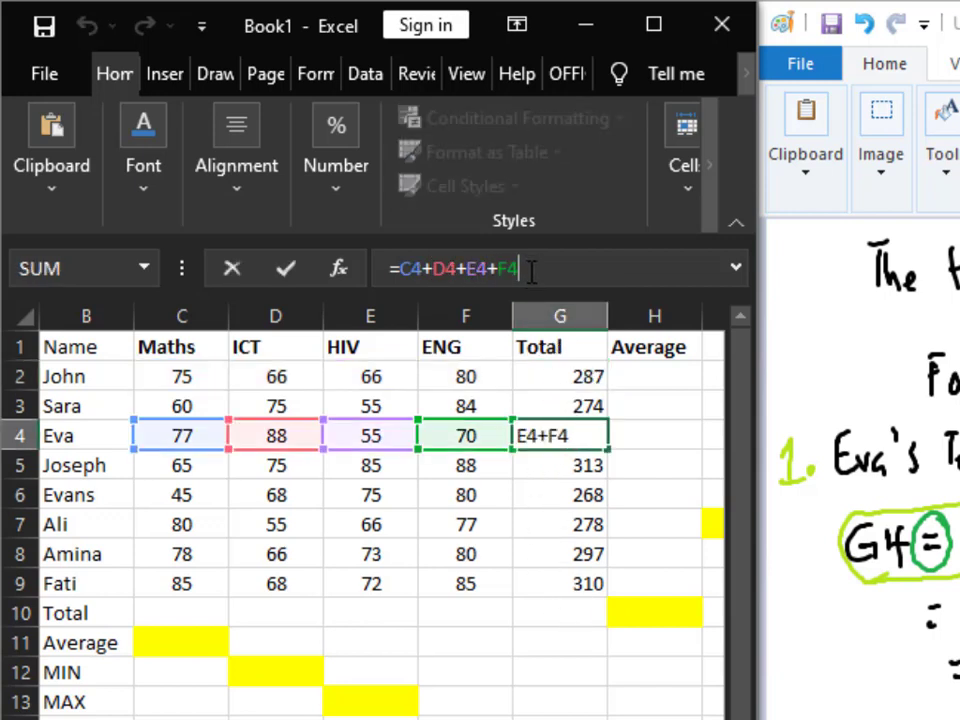
click(574, 583)
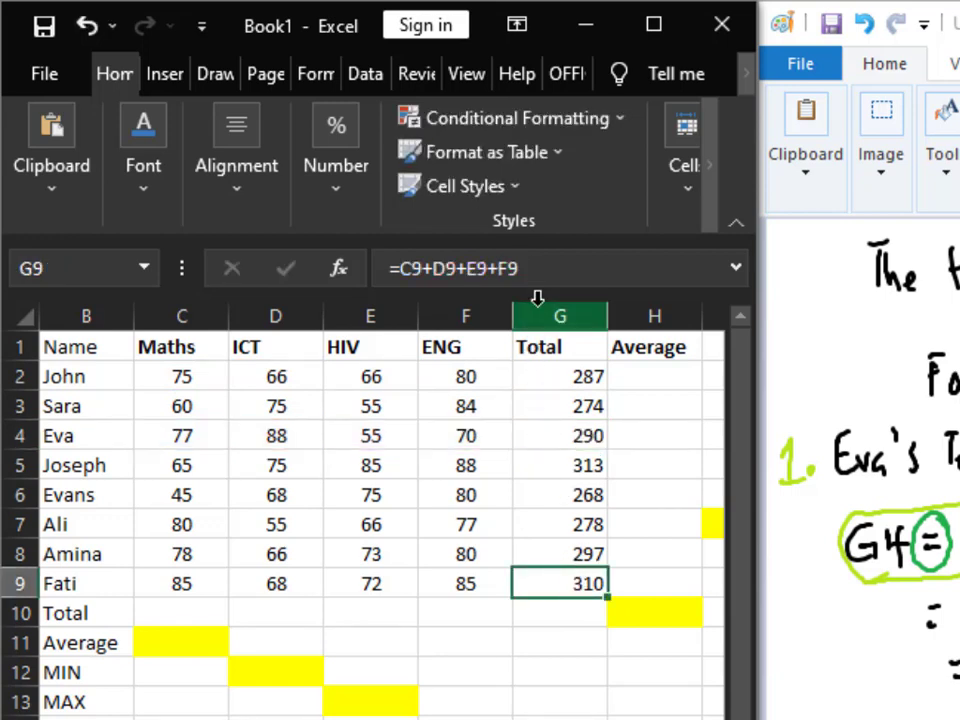
click(540, 276)
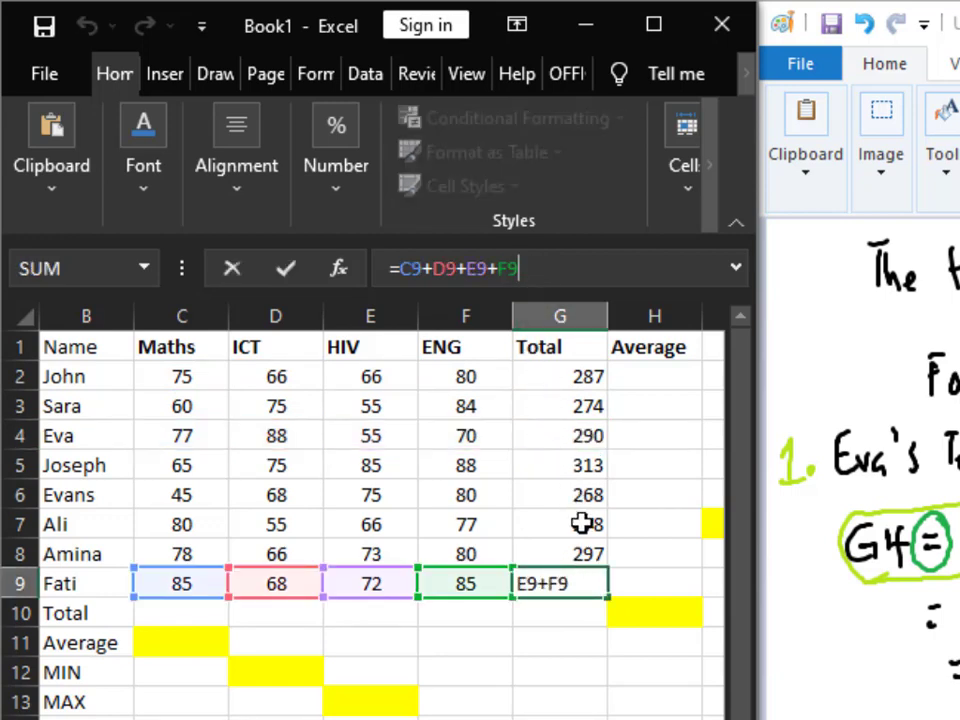
click(584, 554)
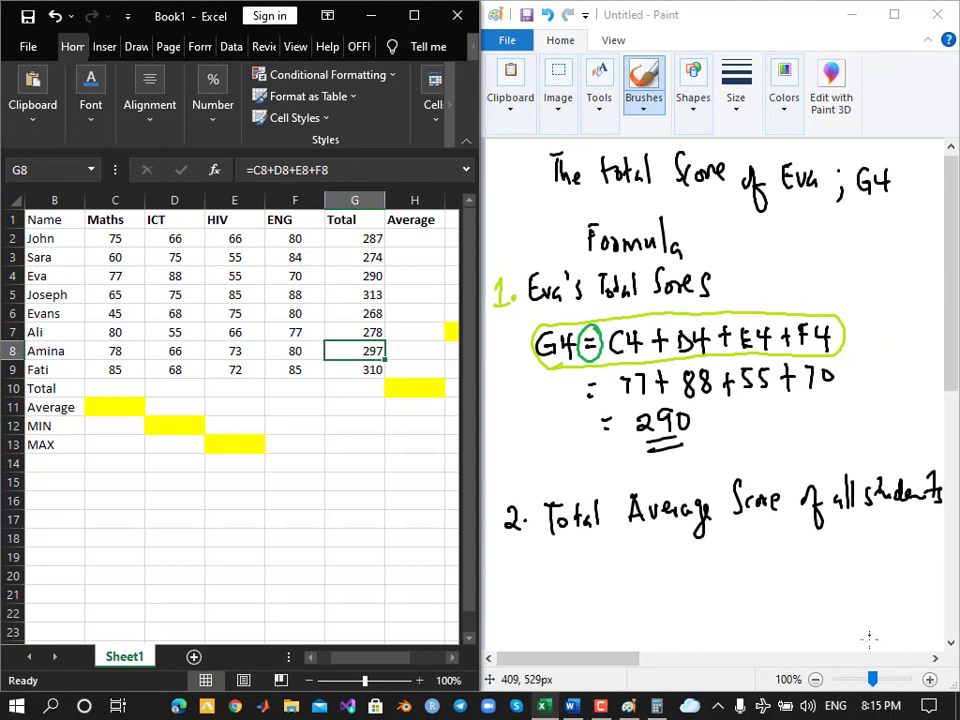
Examine the first student's total cell G2, the average cell H2 and the four subject headings to be averaged over
click(358, 238)
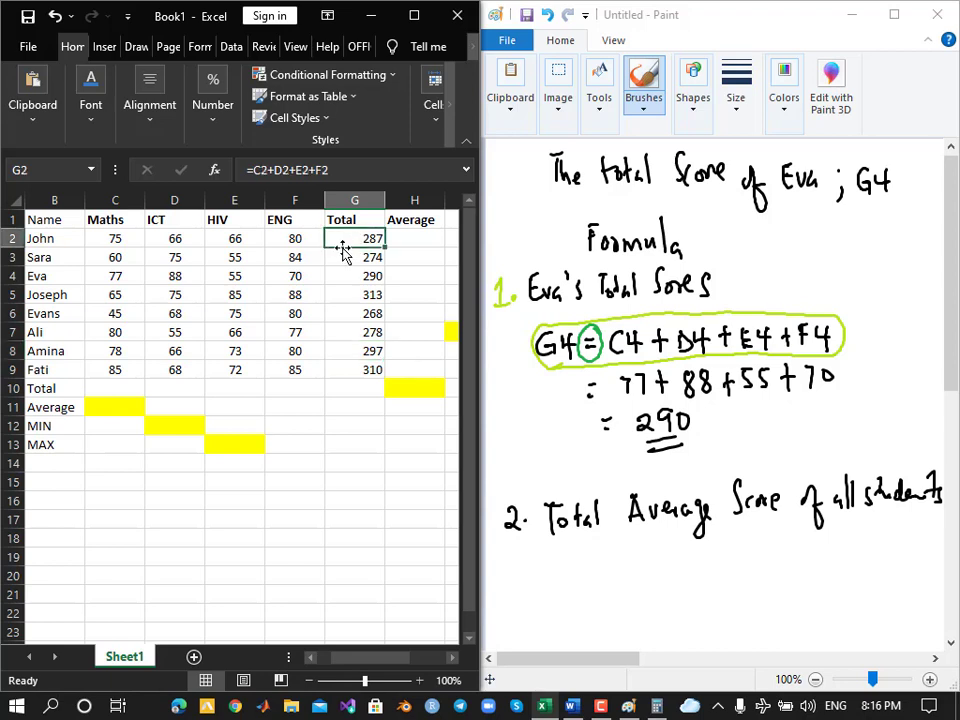
click(414, 236)
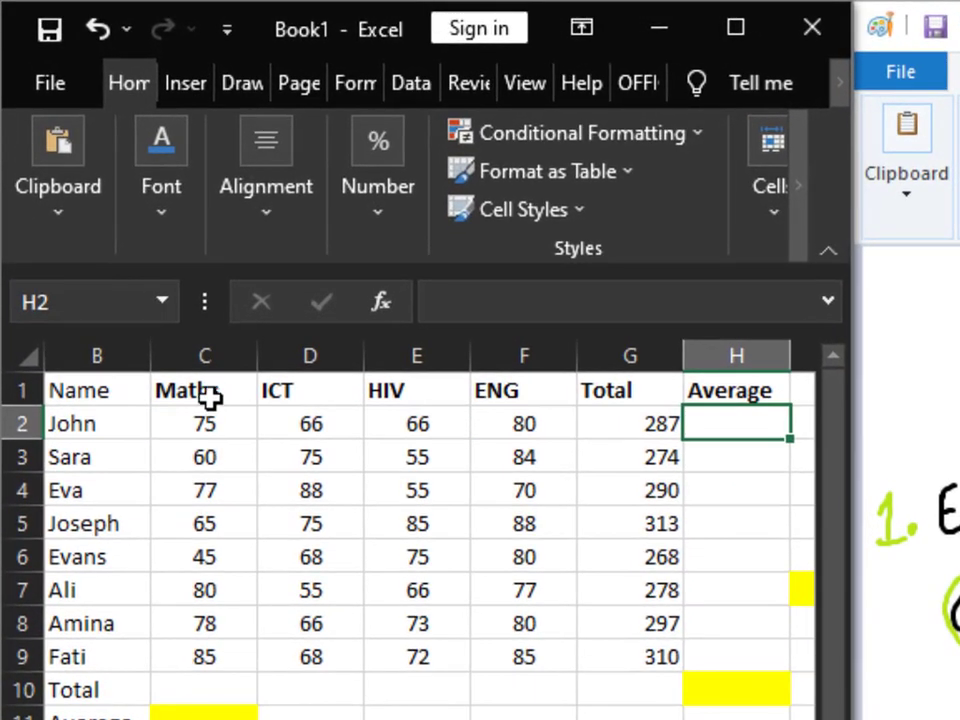
click(130, 225)
click(173, 228)
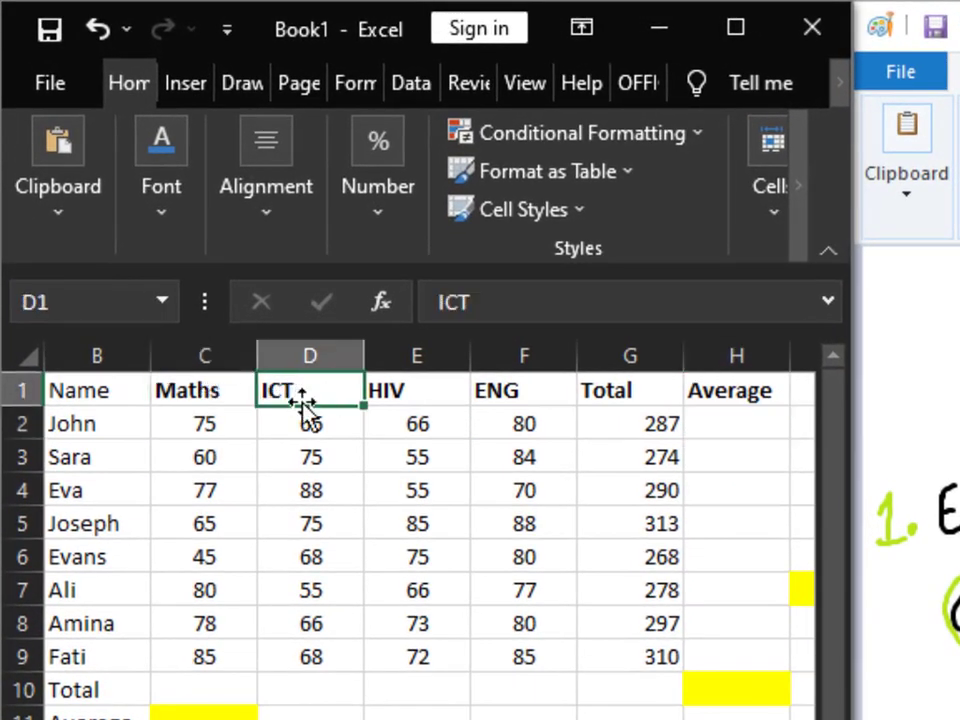
click(413, 392)
click(493, 390)
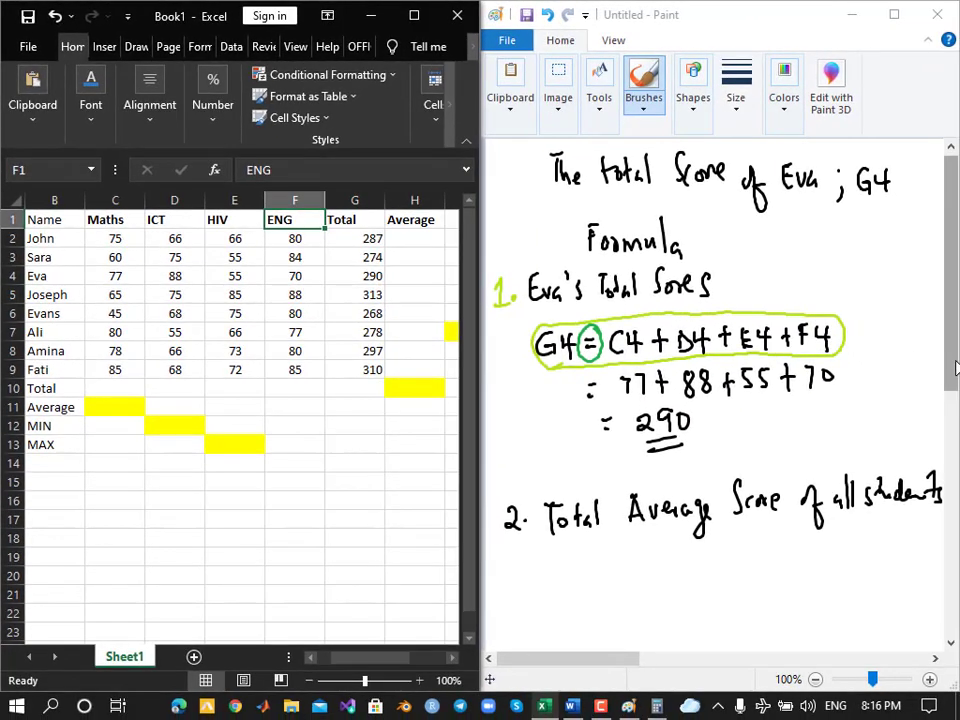
In Paint, handwrite the first student's "Average of … =" line below question 2, with "H2 =" underneath
drag(955, 368, 955, 483)
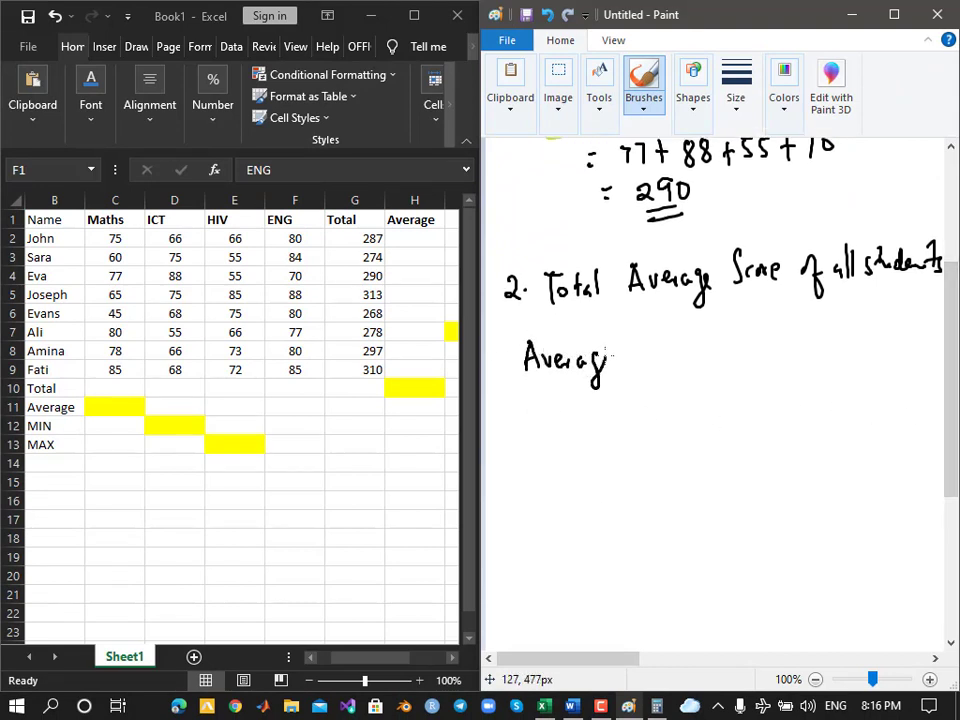
drag(633, 355, 655, 352)
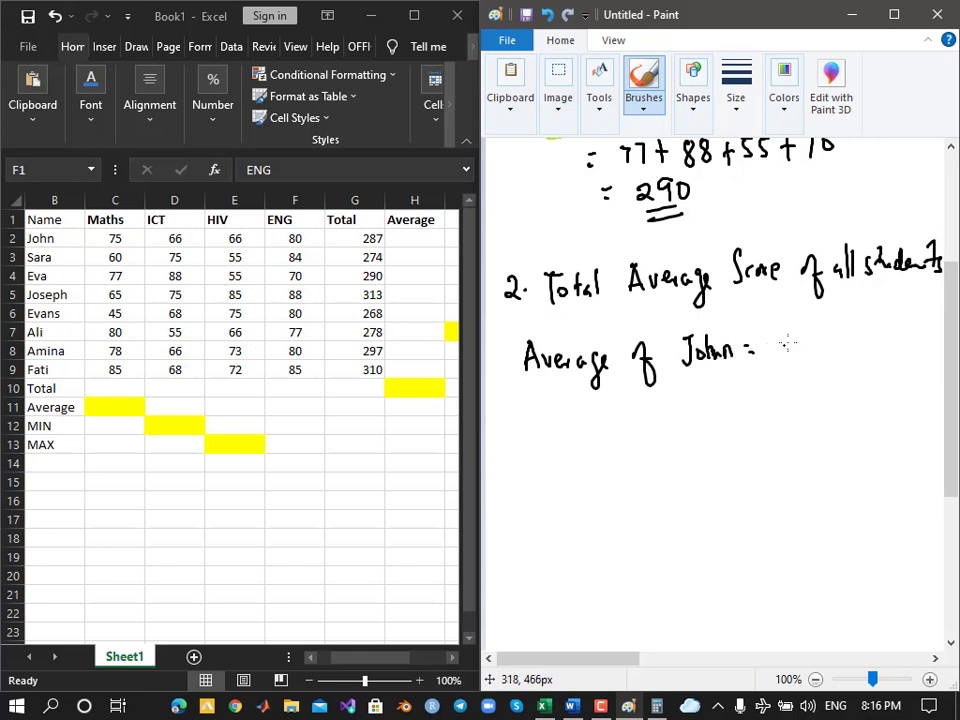
scroll(920, 330, up, 3)
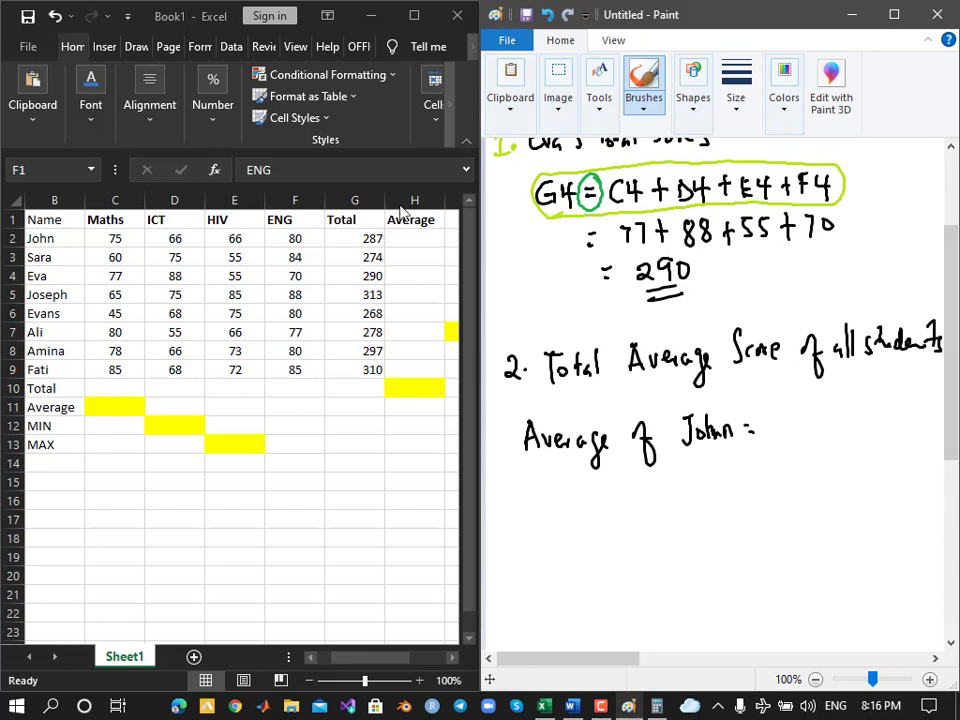
click(409, 236)
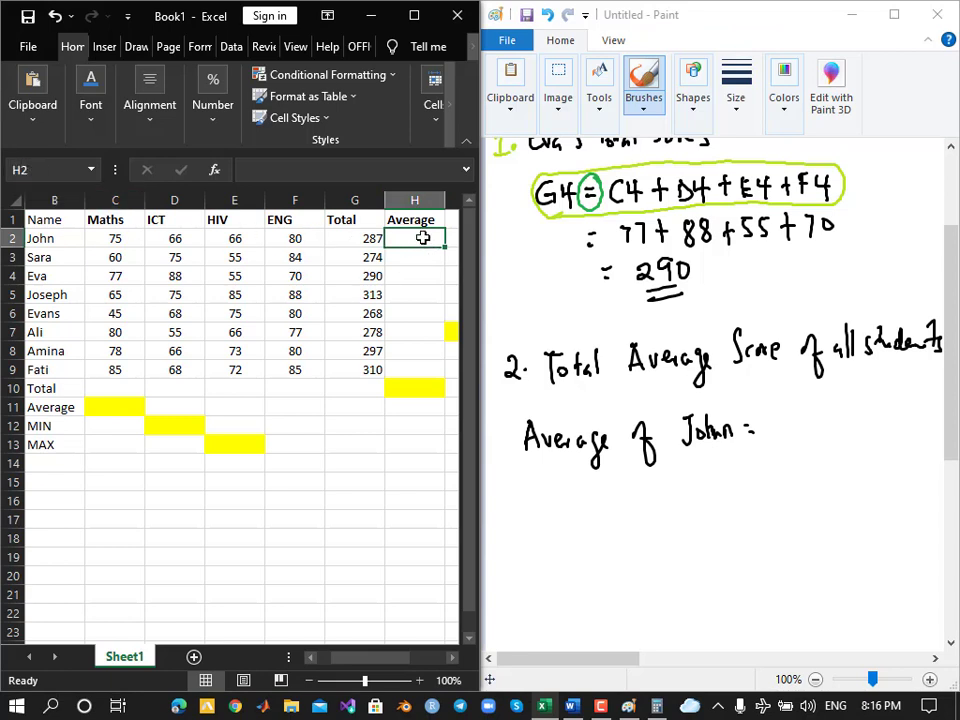
mouse_move(644, 478)
mouse_down()
mouse_move(669, 506)
mouse_move(689, 486)
mouse_up()
drag(682, 491, 689, 491)
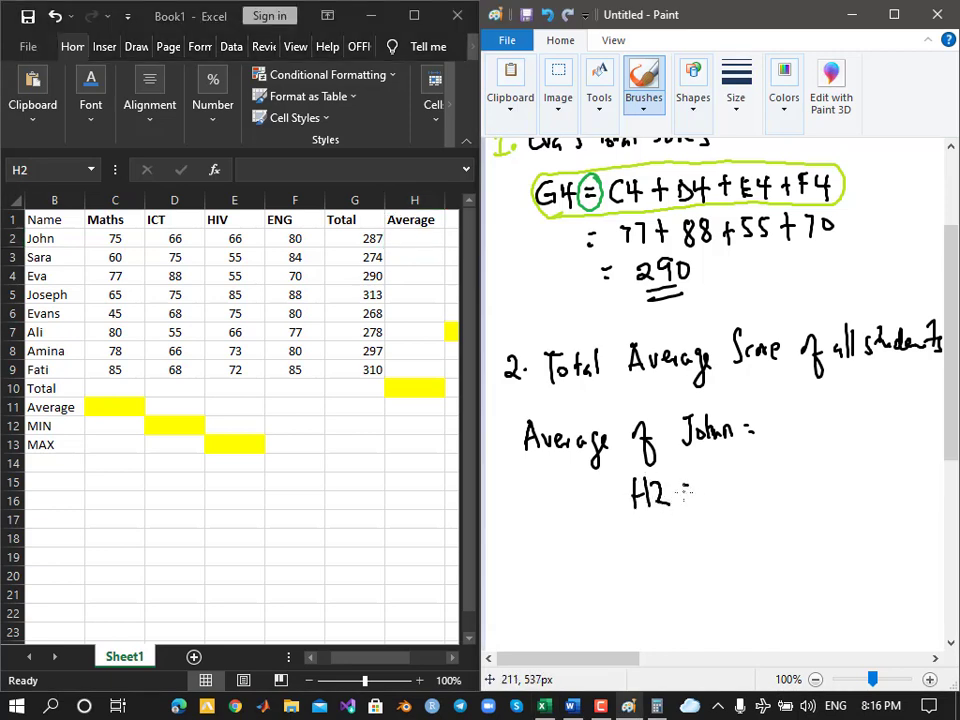
Check the total in Excel's G2, then handwrite G2/4 = 287/4 = after "H2 =" in Paint
click(408, 238)
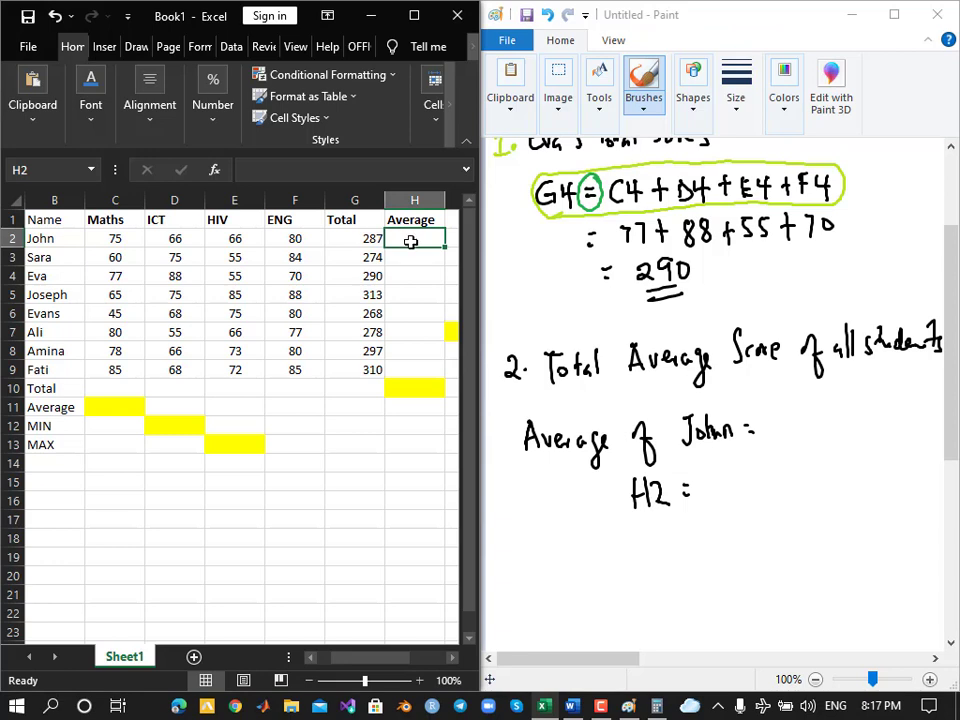
click(358, 200)
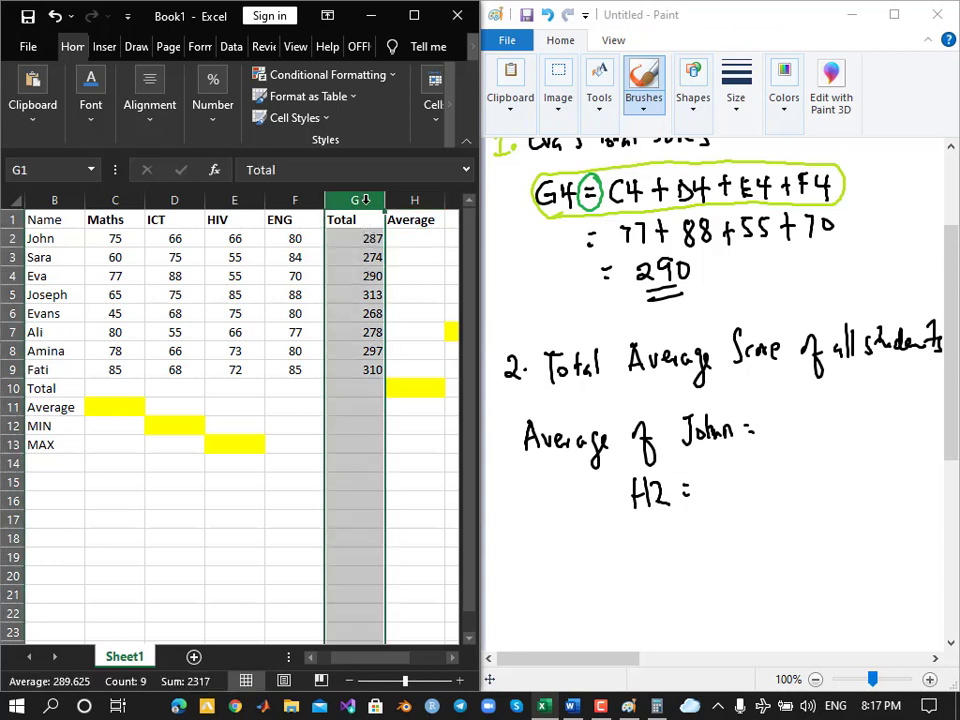
click(370, 240)
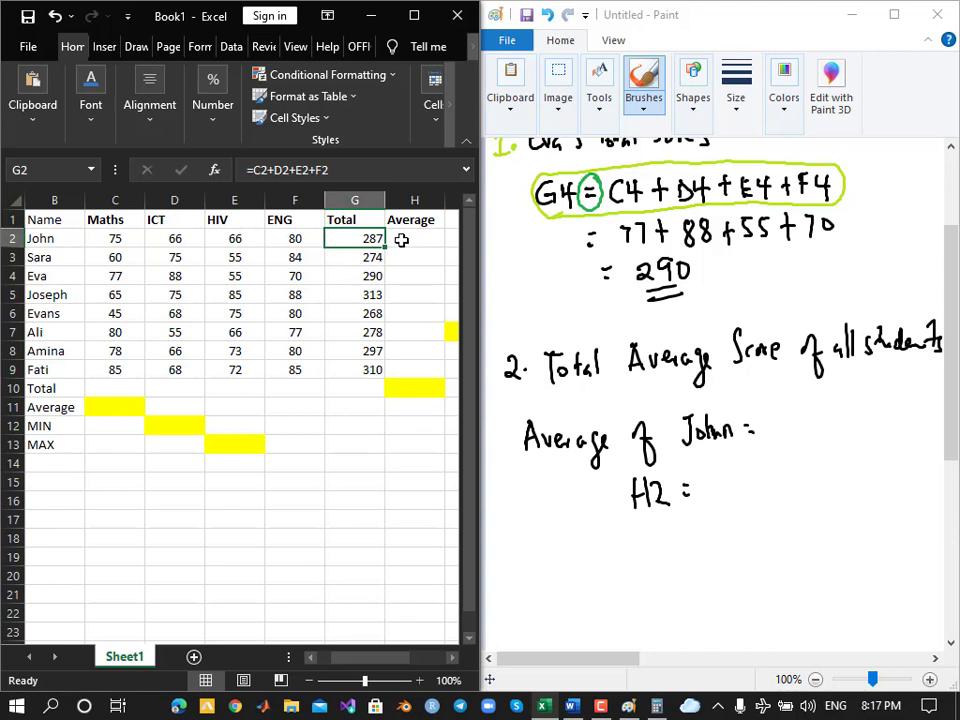
click(709, 477)
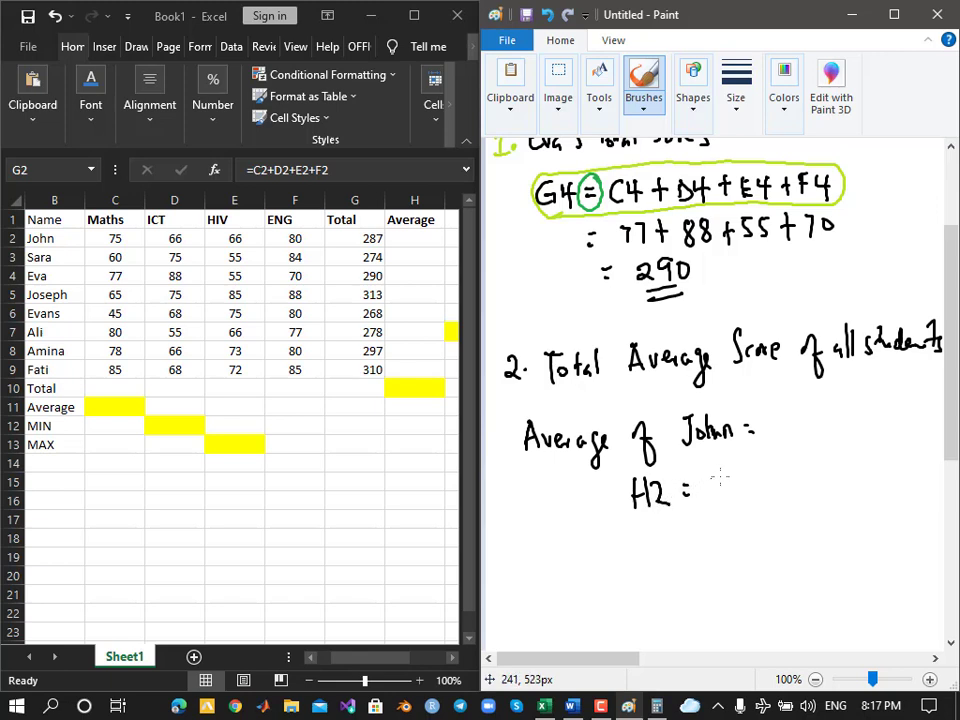
mouse_move(716, 473)
mouse_down()
mouse_move(729, 497)
mouse_move(758, 505)
mouse_up()
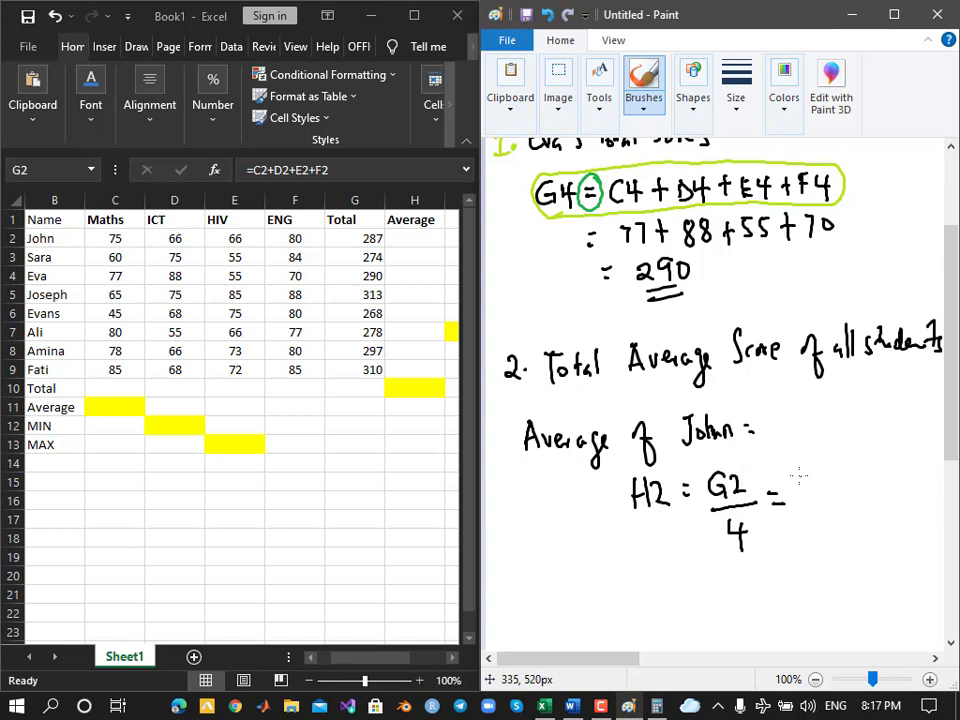
mouse_move(800, 476)
mouse_down()
mouse_move(812, 486)
mouse_move(819, 465)
mouse_move(841, 497)
mouse_up()
mouse_move(823, 511)
mouse_down()
mouse_move(820, 524)
mouse_move(836, 521)
mouse_up()
drag(830, 513, 828, 536)
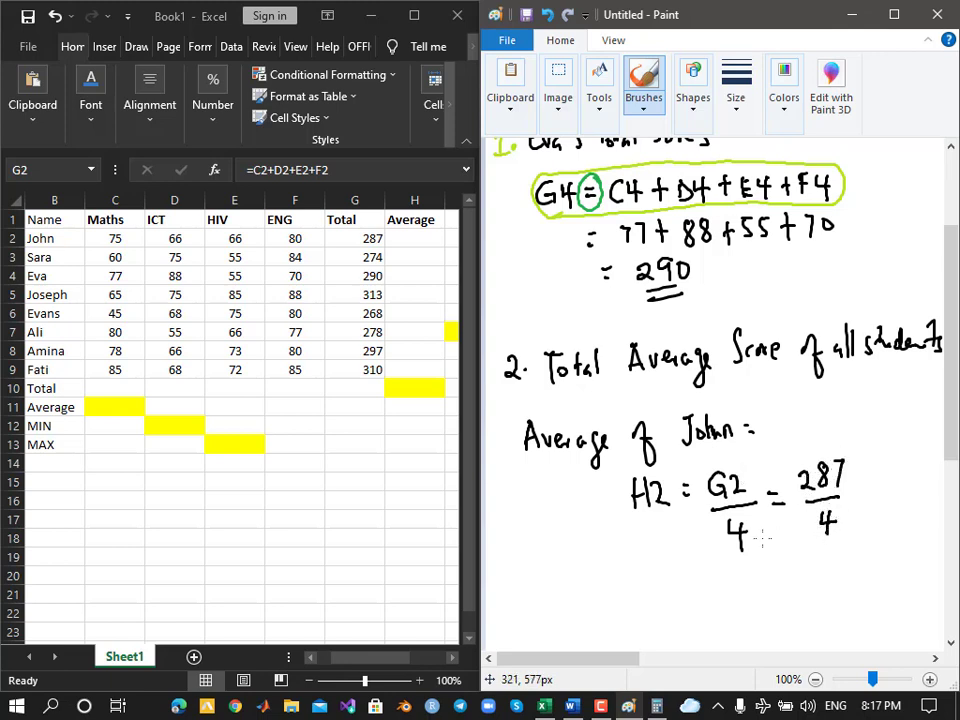
Compute 287 ÷ 4 in Calculator after clearing the earlier sum, then minimize its window
click(656, 706)
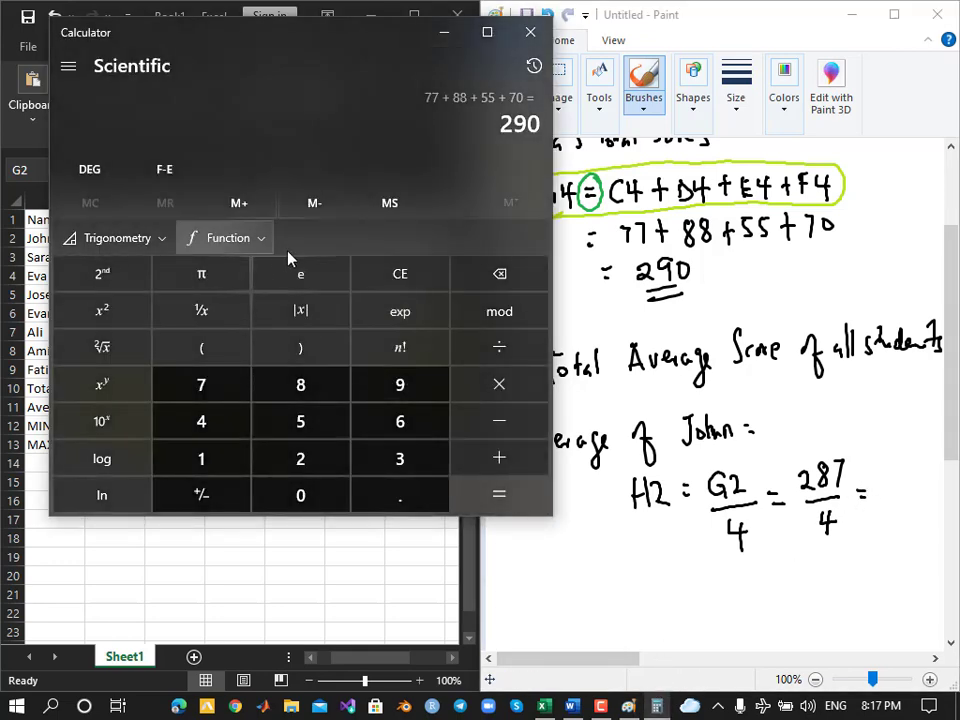
click(386, 282)
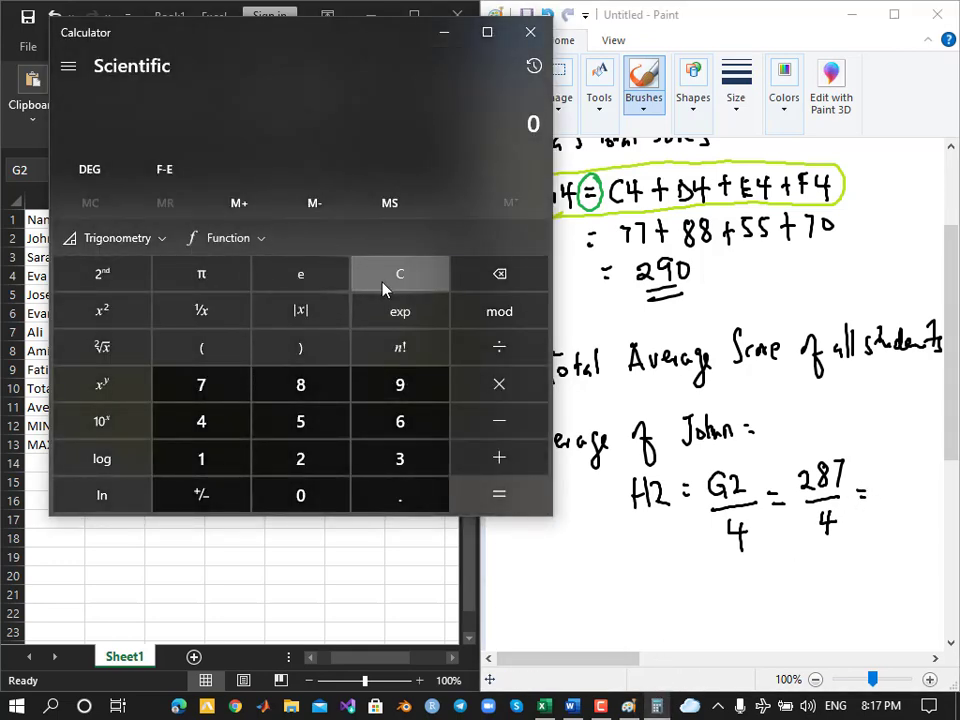
click(312, 452)
click(298, 395)
click(240, 395)
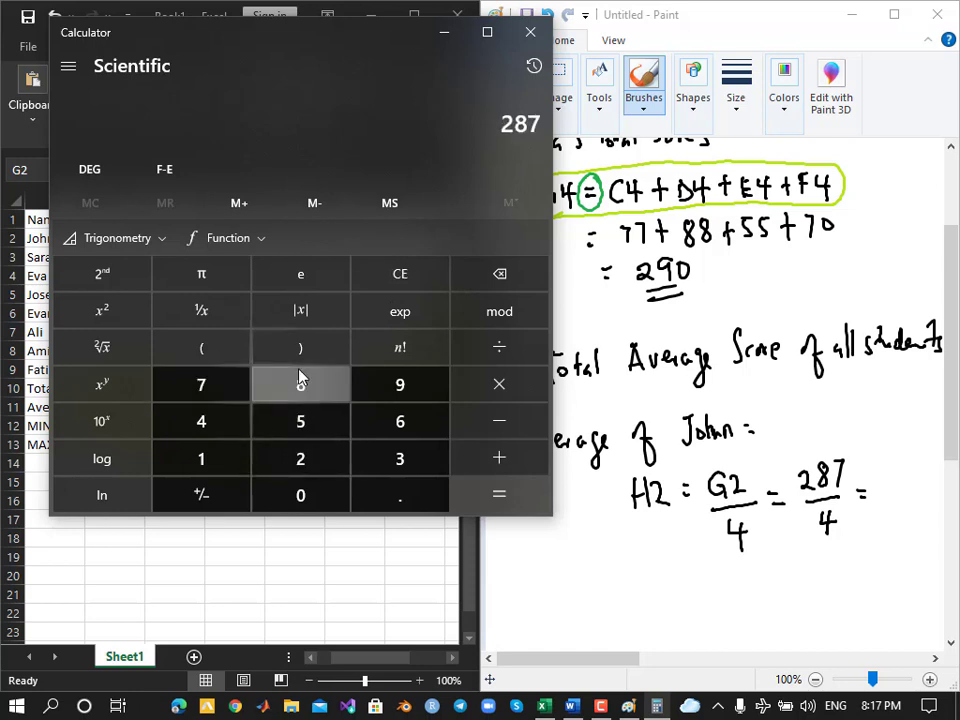
click(462, 352)
click(250, 414)
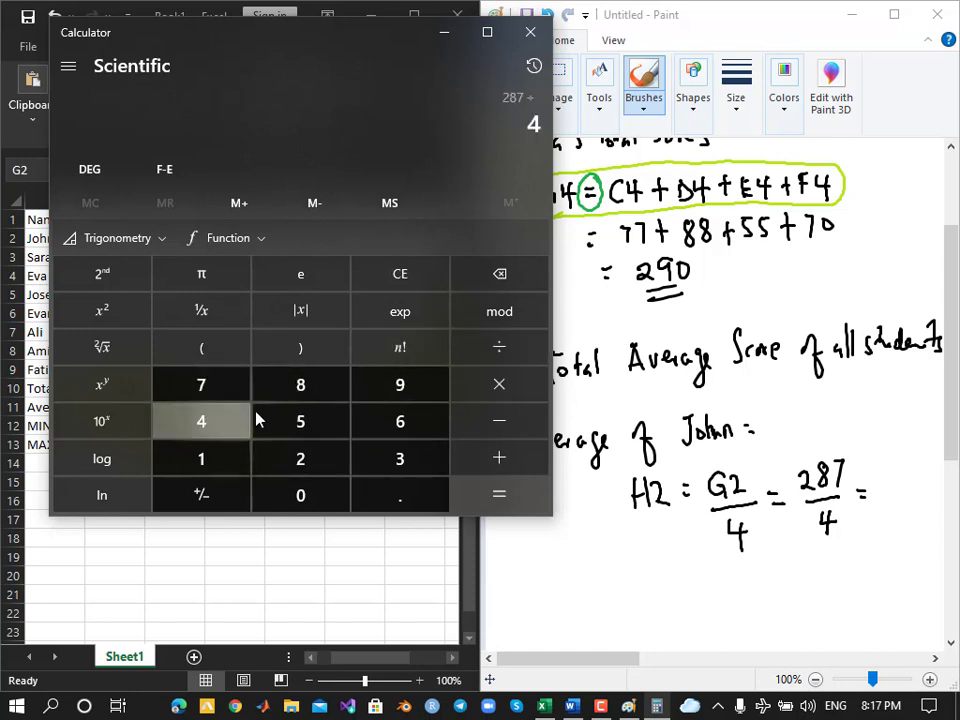
click(510, 494)
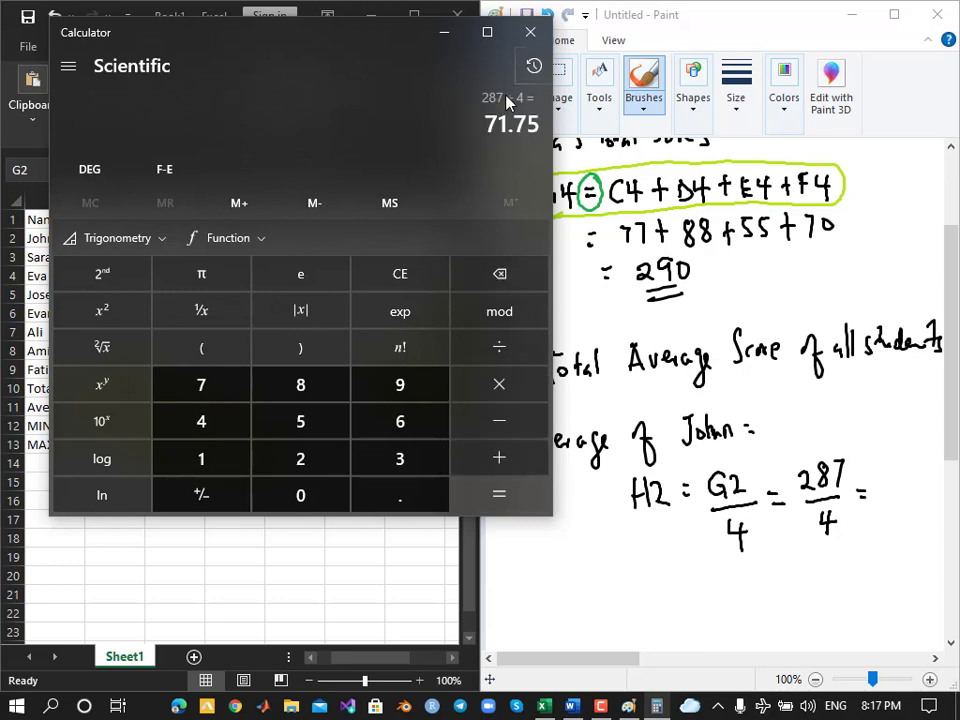
click(445, 34)
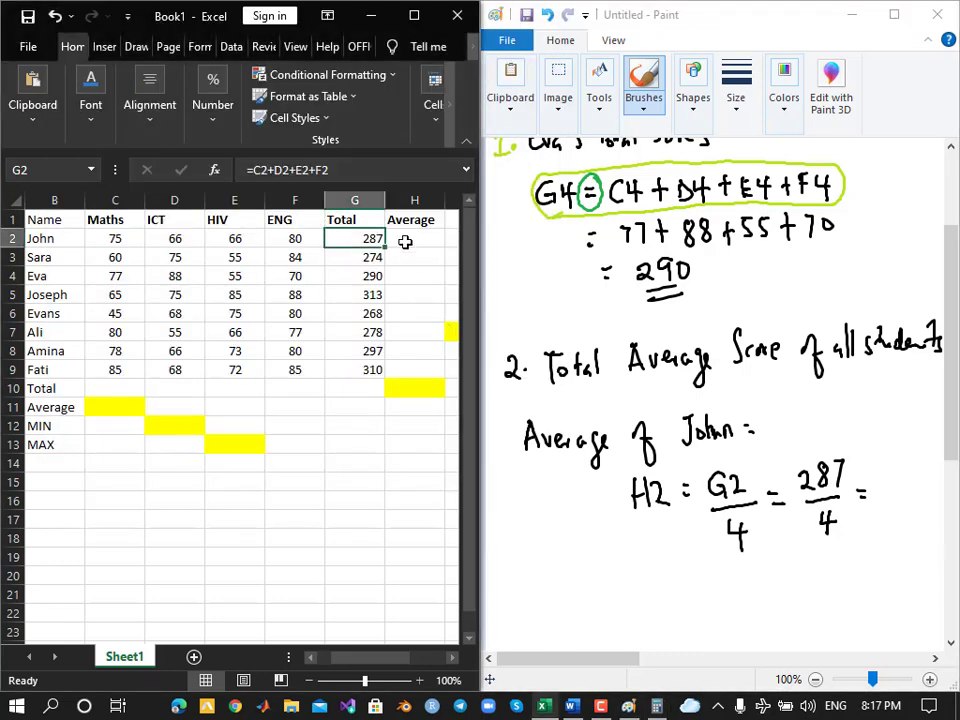
Handwrite the result 71.75 after 287/4 = in Paint
click(878, 478)
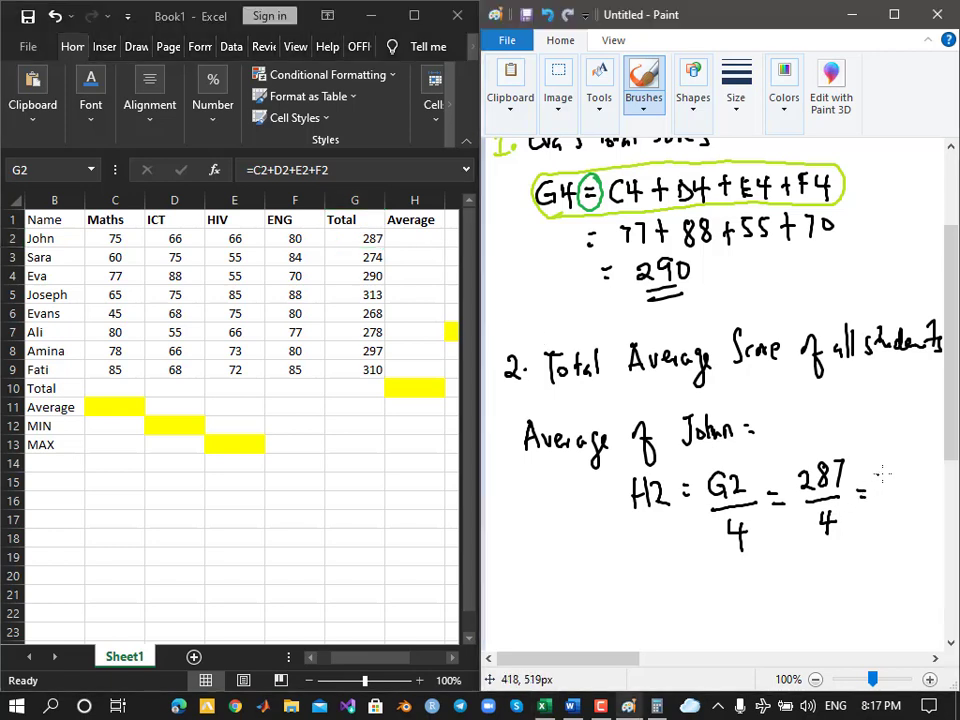
mouse_move(880, 477)
mouse_down()
mouse_move(885, 499)
mouse_move(912, 500)
mouse_move(936, 477)
mouse_up()
click(902, 497)
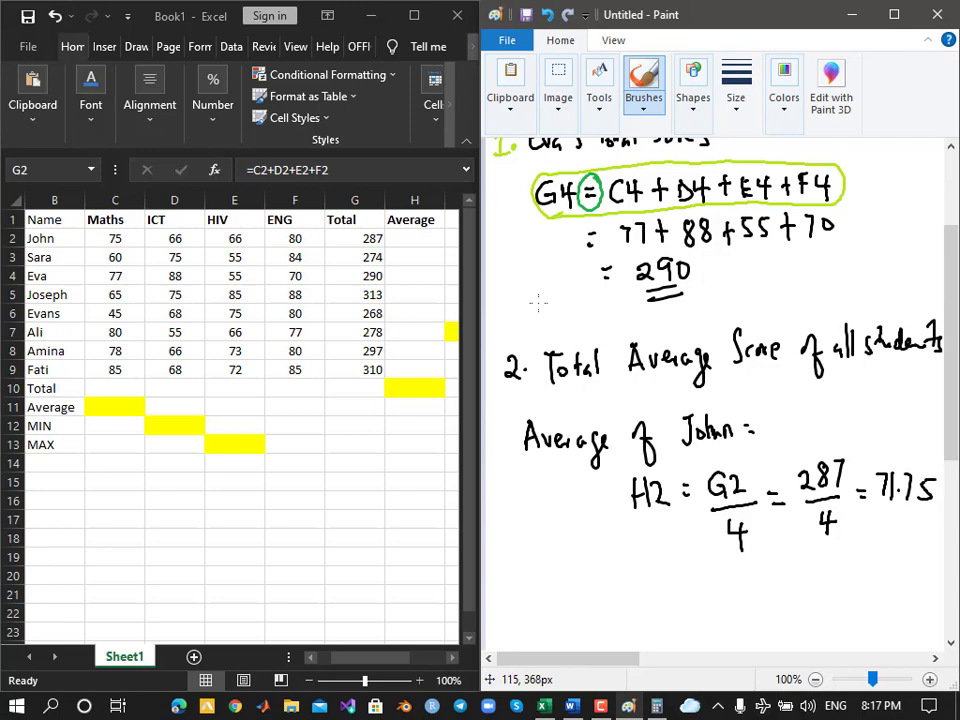
Enter the formula =G2/4 in cell H2 of the Excel sheet to compute the first student's average
click(408, 229)
click(416, 238)
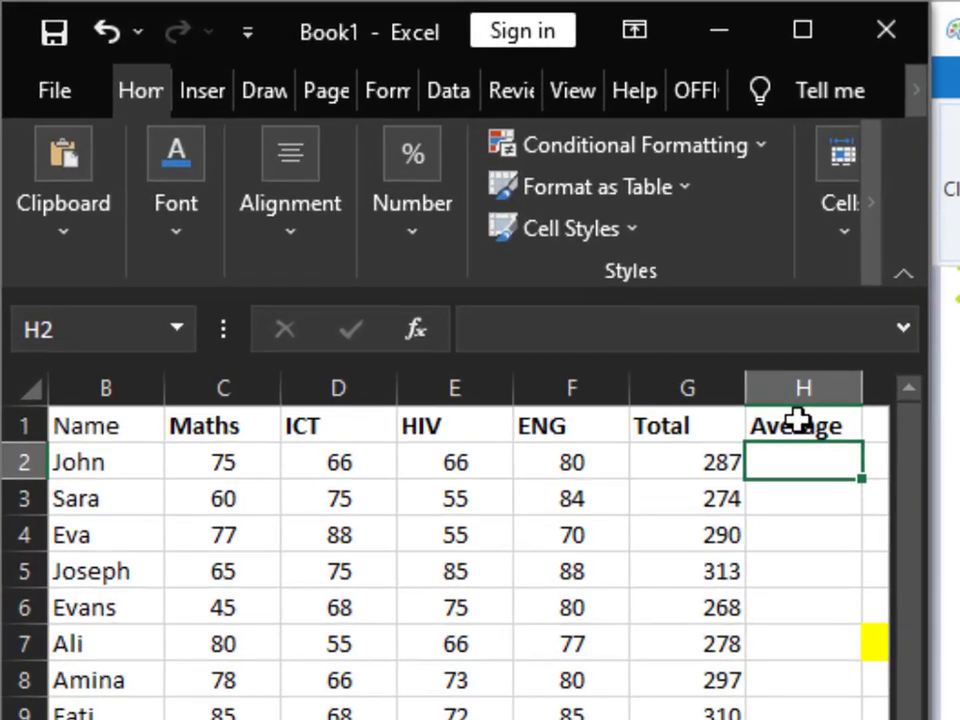
text(=)
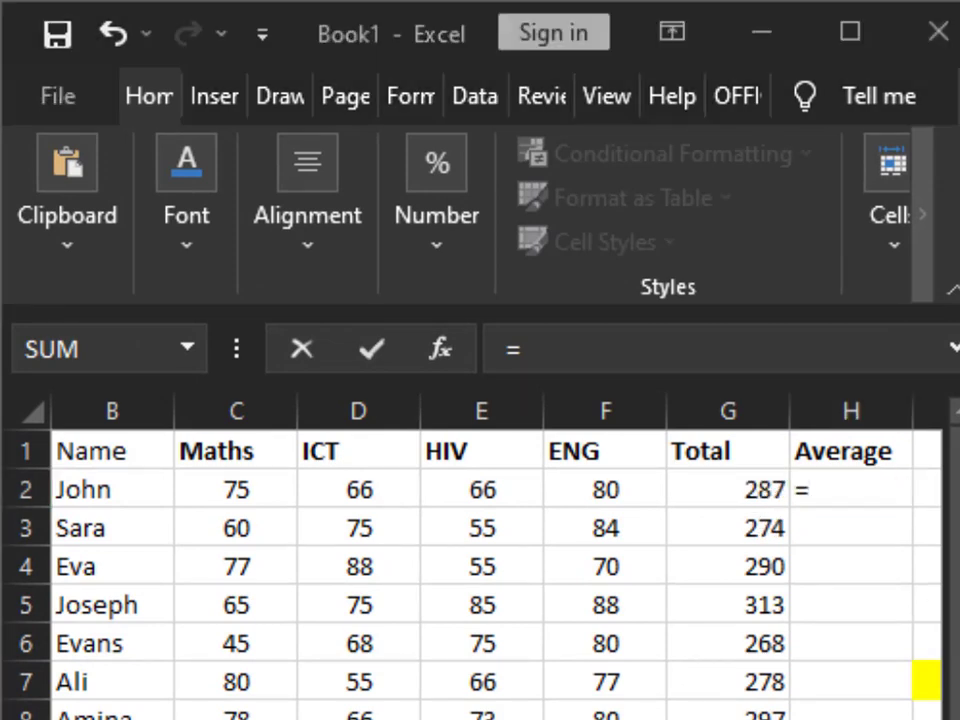
click(819, 489)
click(818, 488)
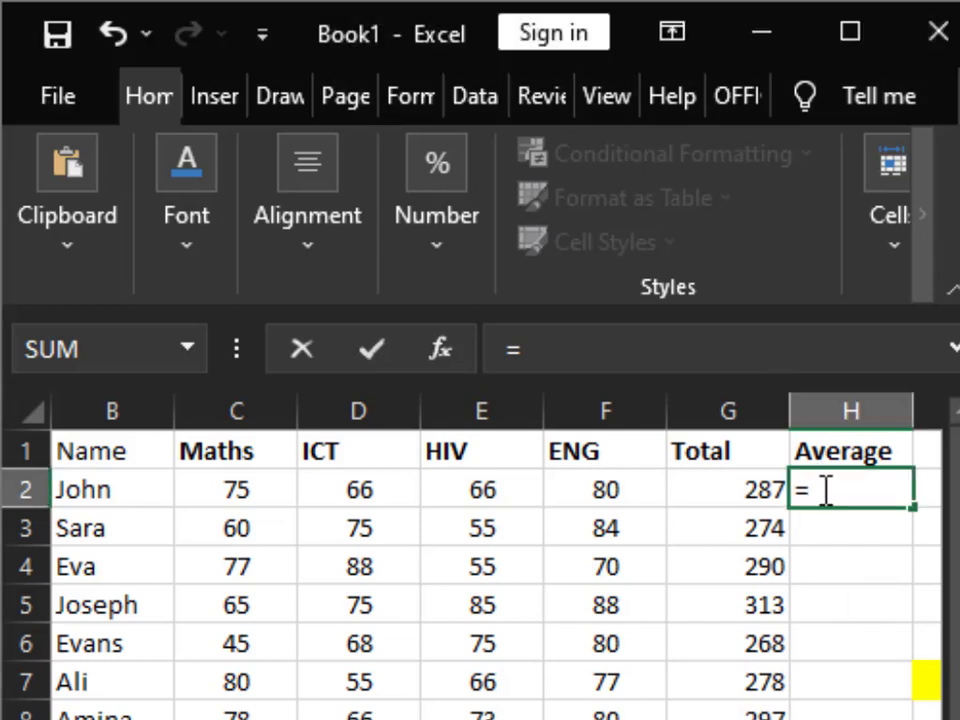
click(740, 500)
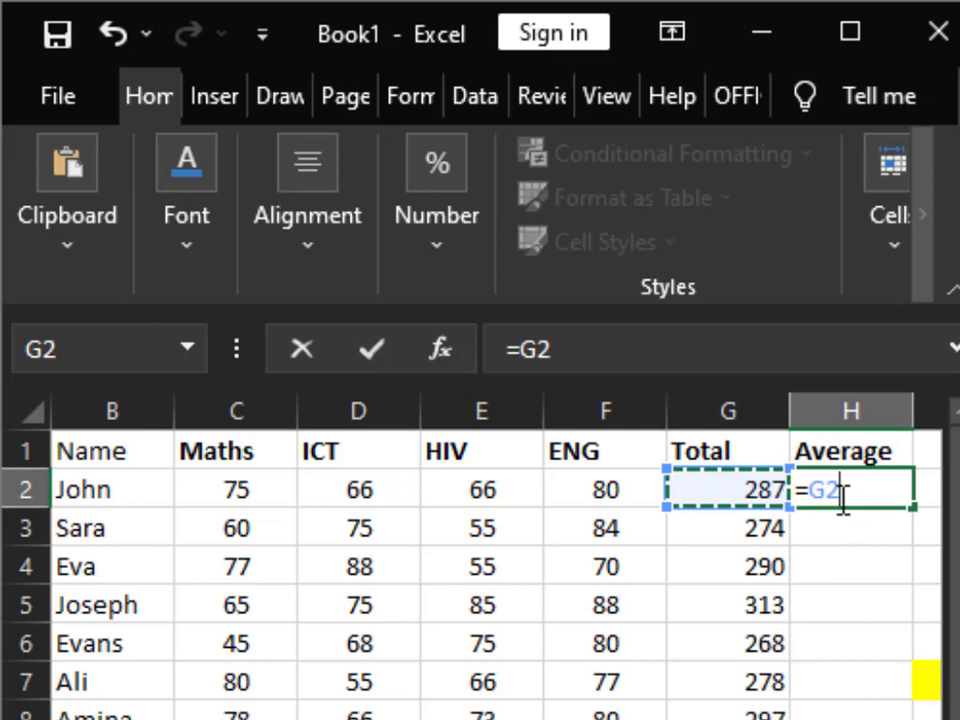
text(/)
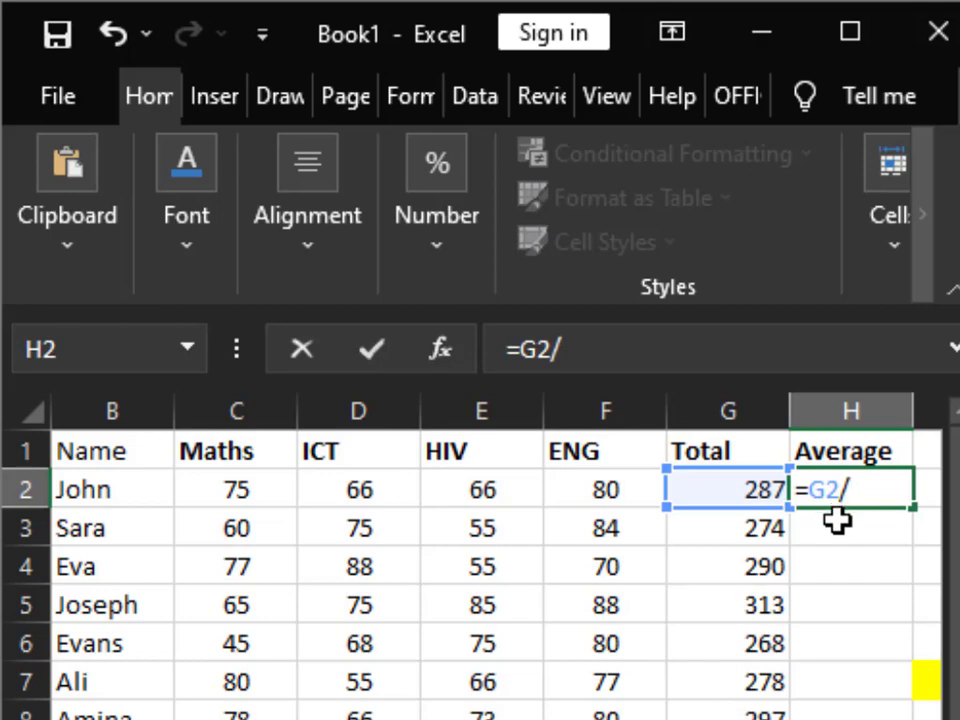
text(4)
key(Return)
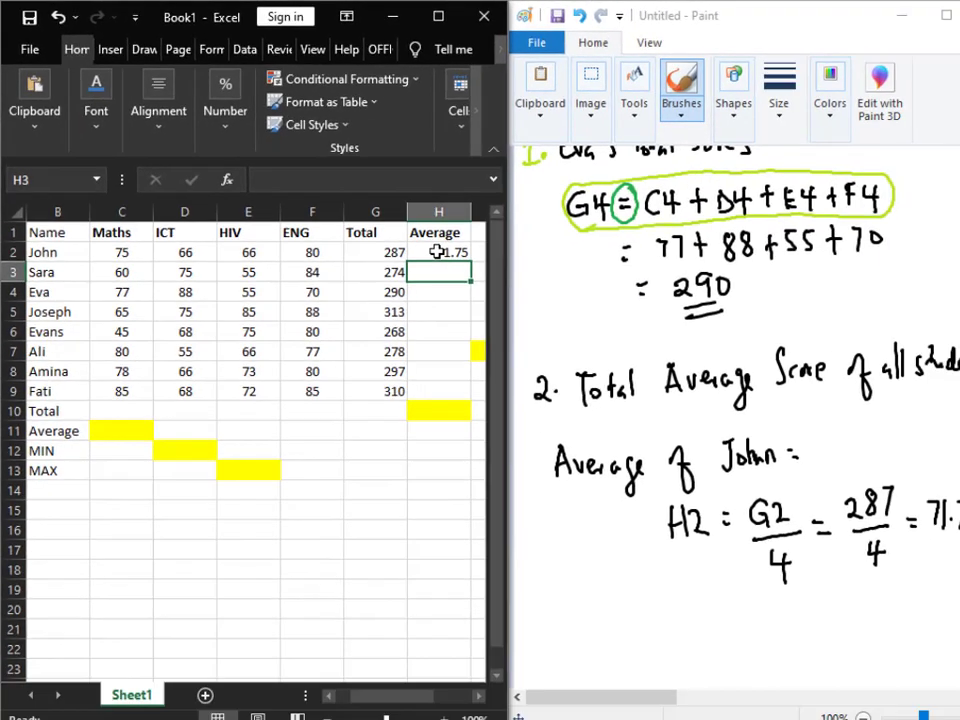
Fill the average formula from H2 down to H9 and check the copied formulas in H5 and H8
click(760, 434)
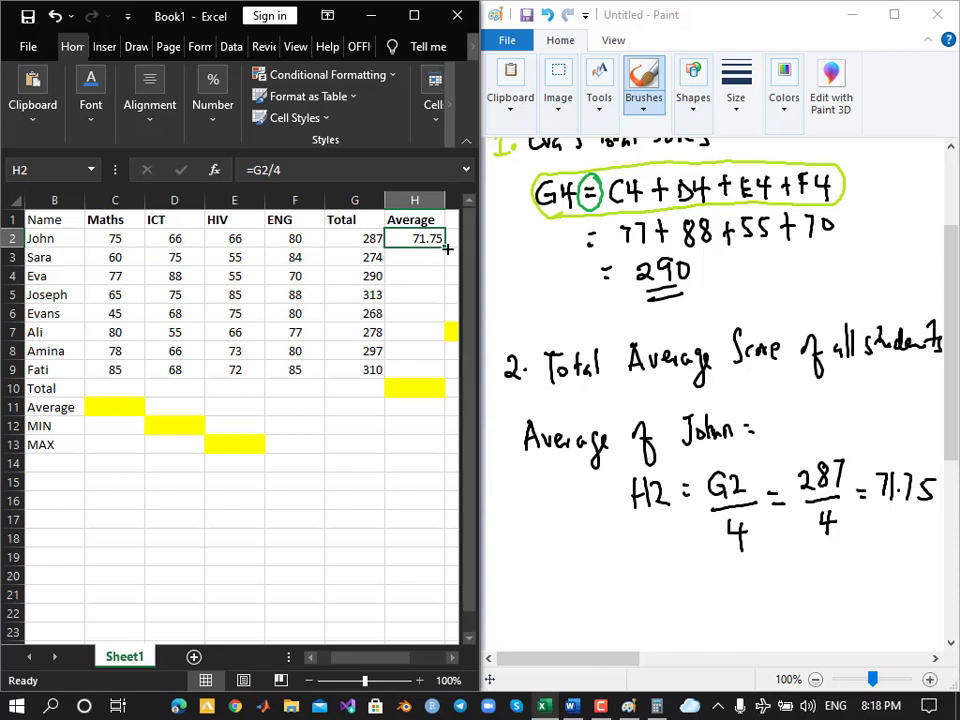
drag(445, 246, 447, 375)
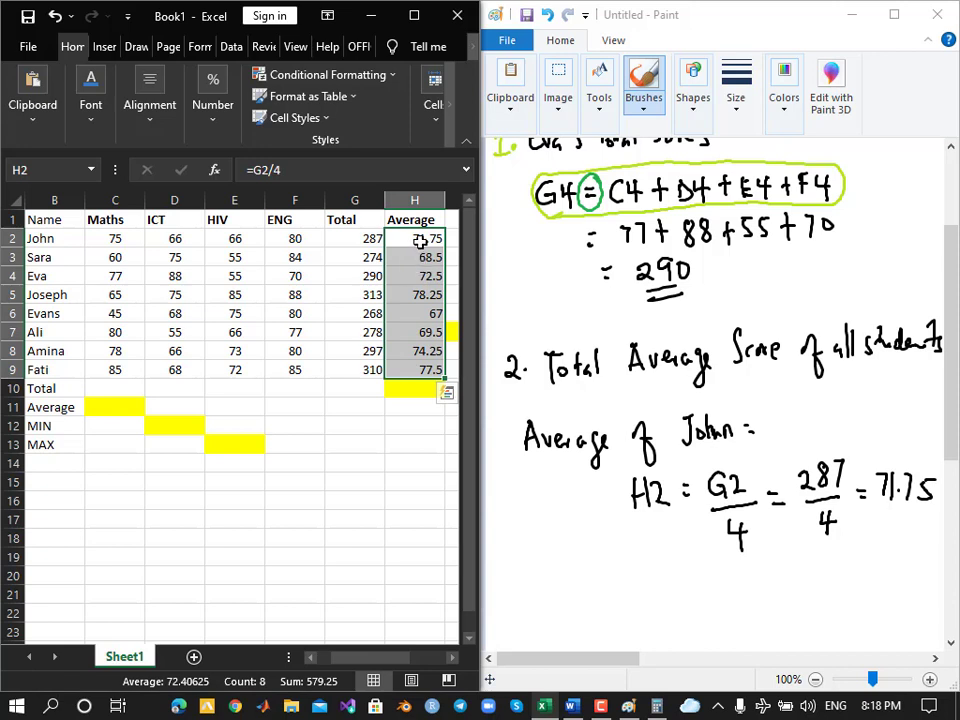
click(420, 240)
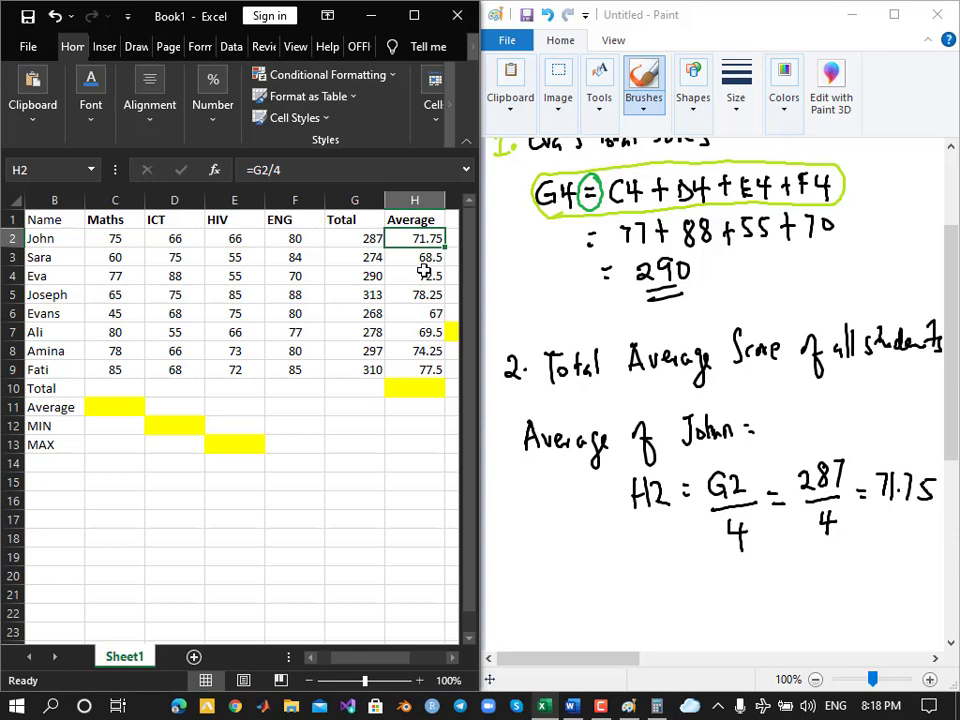
click(425, 294)
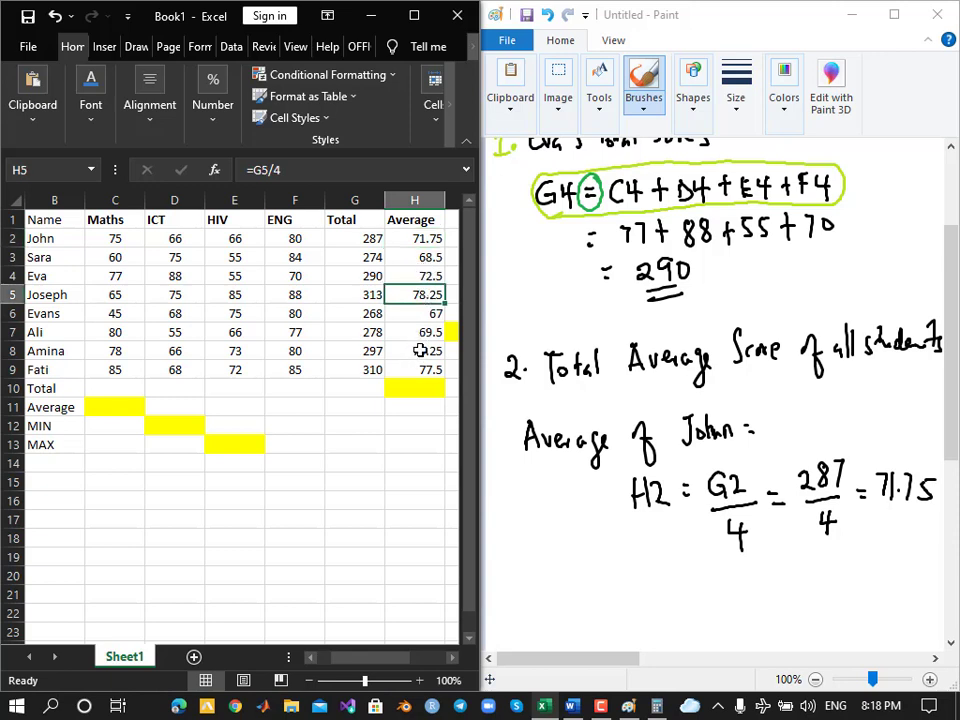
click(422, 350)
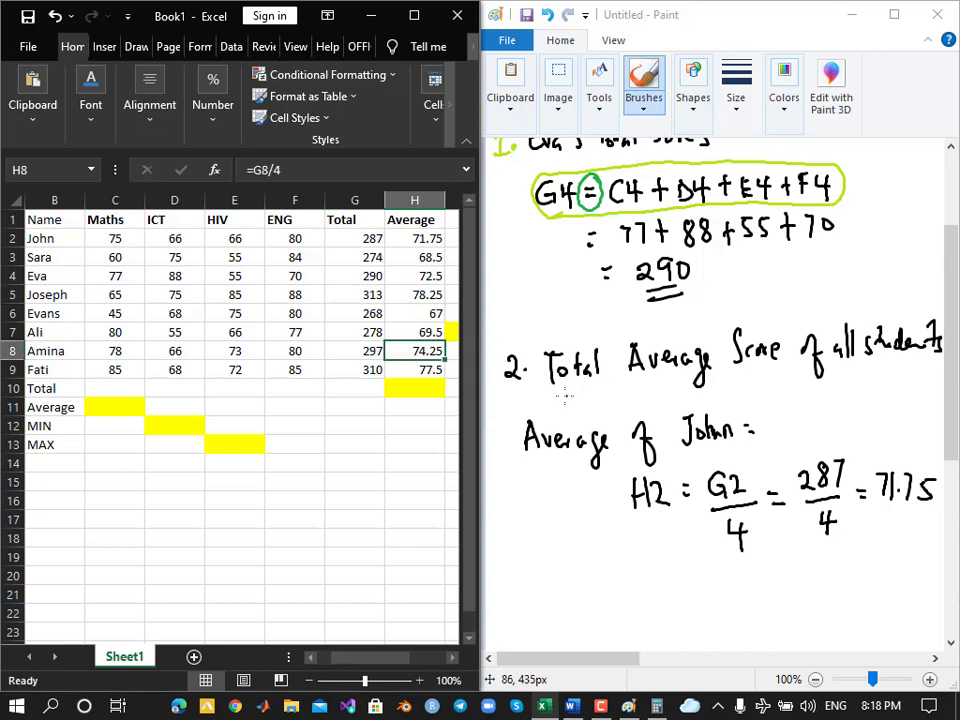
Underline the question 2 heading in Paint, then review question 2 and its target cell H10 in Word
click(553, 391)
mouse_move(553, 390)
mouse_down()
mouse_move(812, 367)
mouse_move(893, 371)
mouse_up()
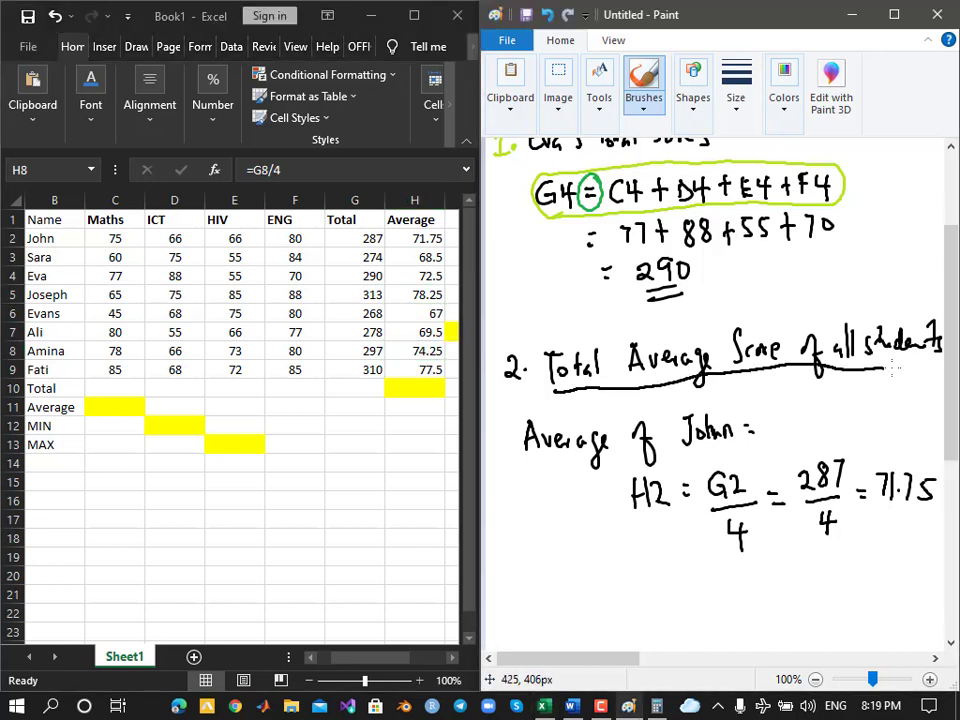
click(571, 706)
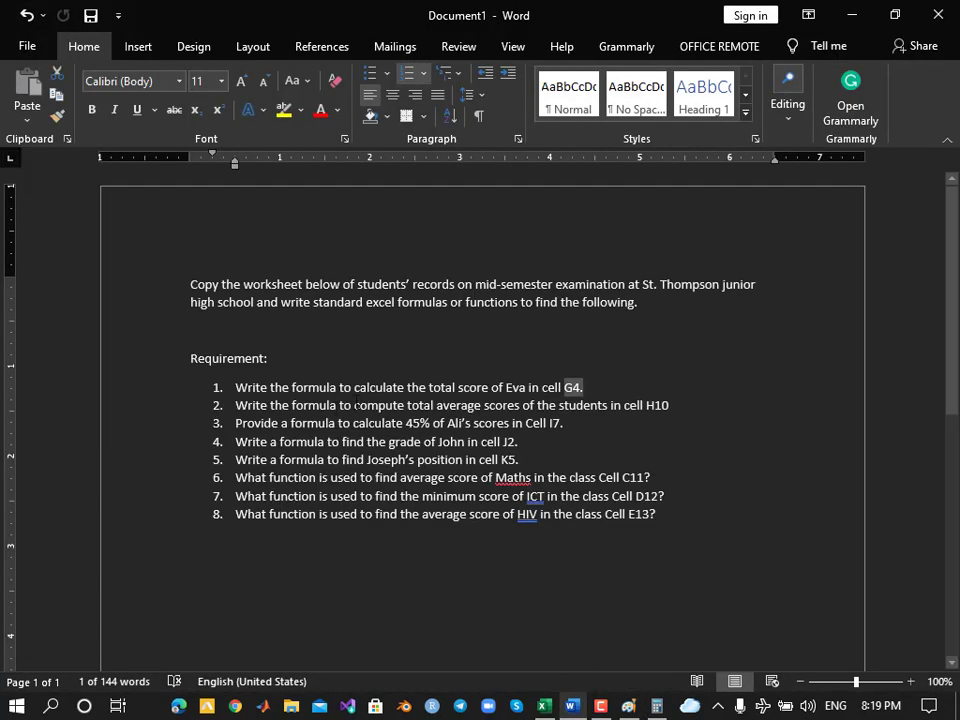
drag(355, 405, 669, 405)
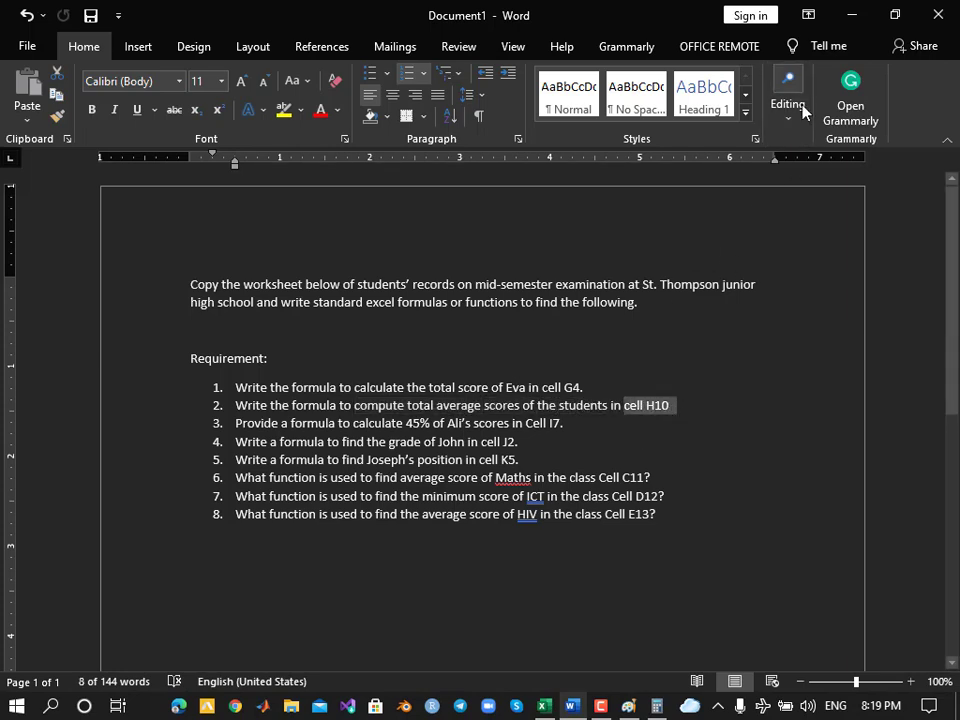
click(852, 15)
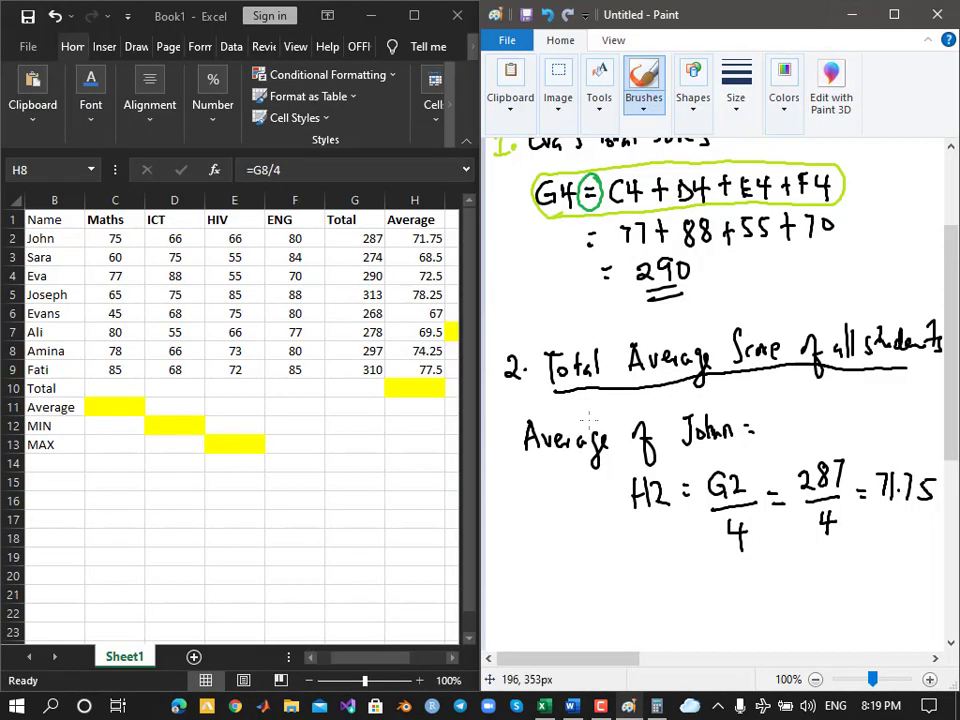
In Paint, draw a dark red arrow from the question 2 heading to below the H2 working and handwrite "H10 =" there
click(401, 392)
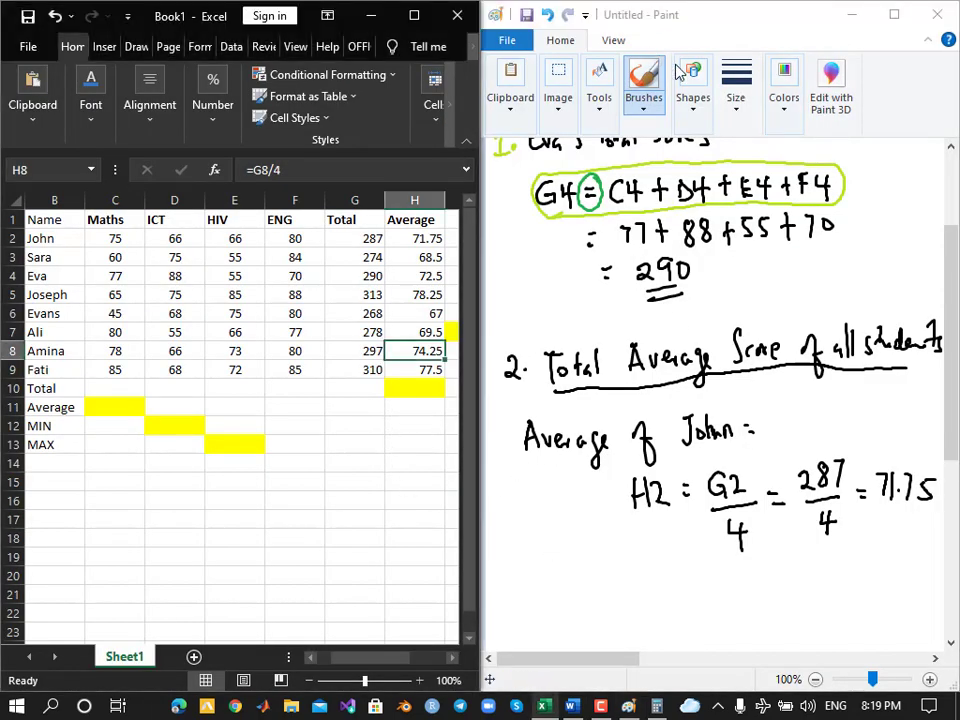
click(763, 118)
click(782, 101)
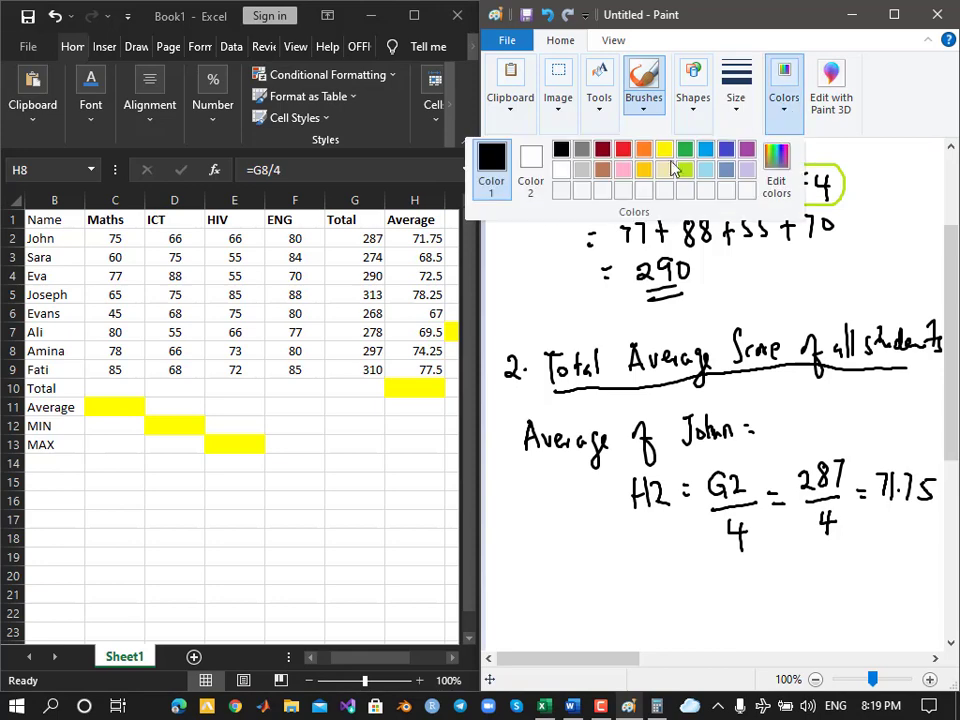
click(602, 149)
mouse_move(546, 382)
mouse_down()
mouse_move(518, 503)
mouse_move(546, 546)
mouse_move(563, 551)
mouse_move(552, 577)
mouse_move(584, 589)
mouse_up()
mouse_move(593, 559)
mouse_down()
mouse_move(595, 586)
mouse_move(596, 572)
mouse_move(607, 588)
mouse_move(617, 564)
mouse_move(637, 573)
mouse_up()
drag(630, 579, 637, 579)
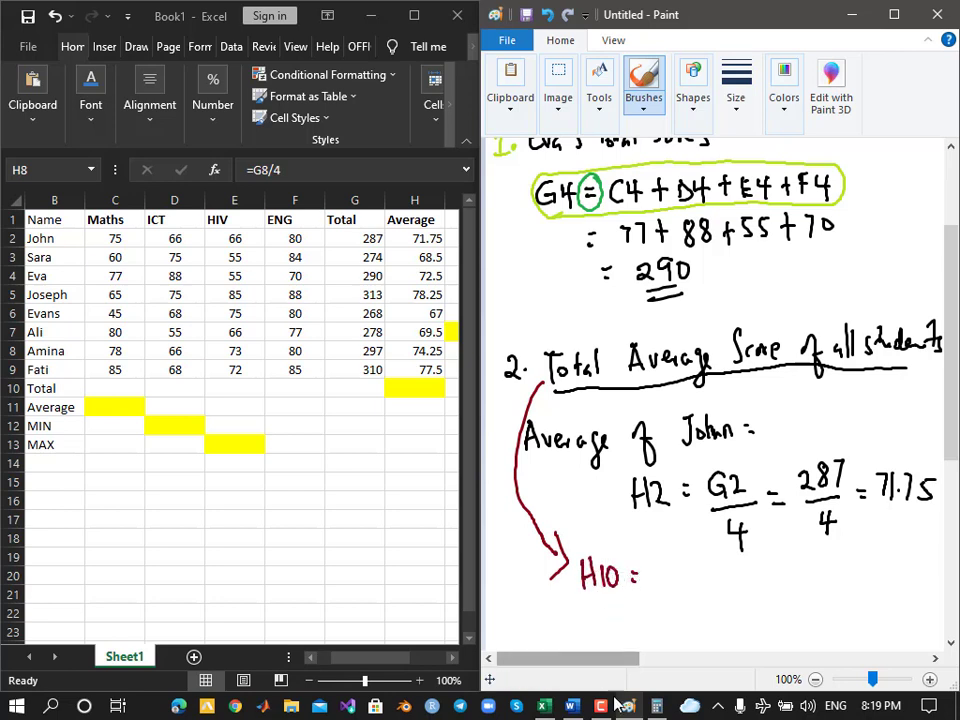
Recheck question 2 in Word and H2 in Excel, then handwrite H2+H3+H4+H5+H6+H7 after "H10 =" in Paint
click(572, 707)
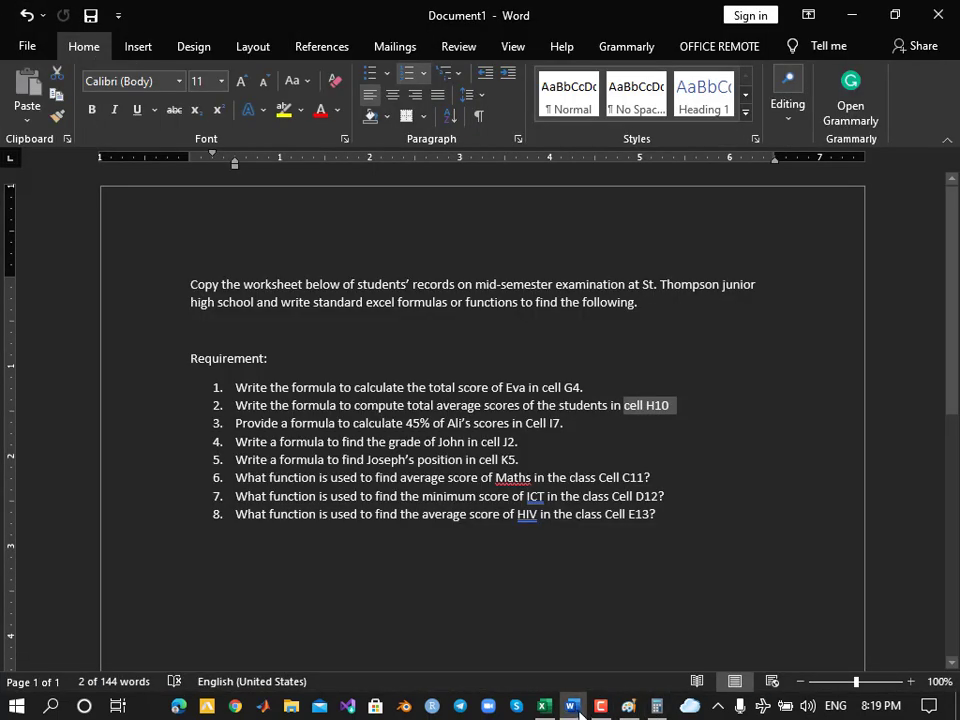
click(575, 710)
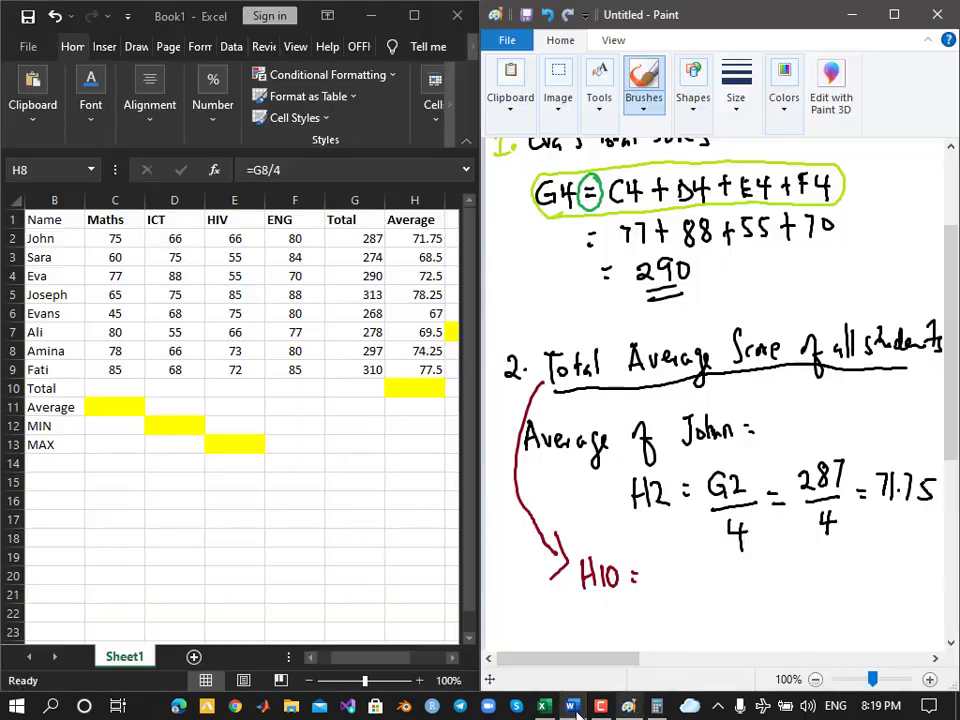
click(424, 242)
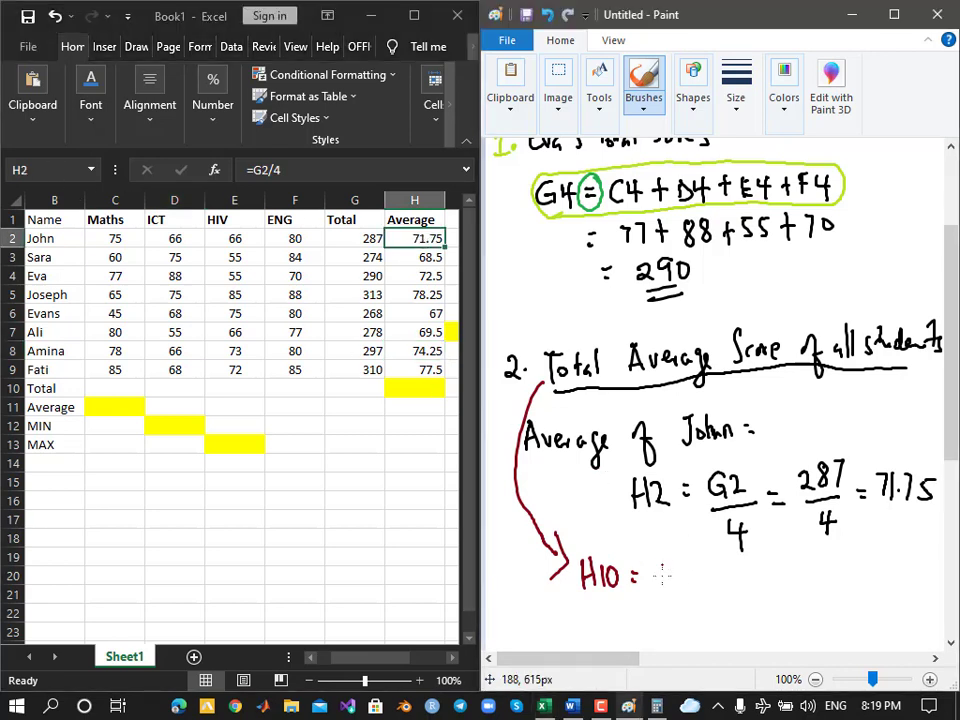
drag(665, 564, 690, 586)
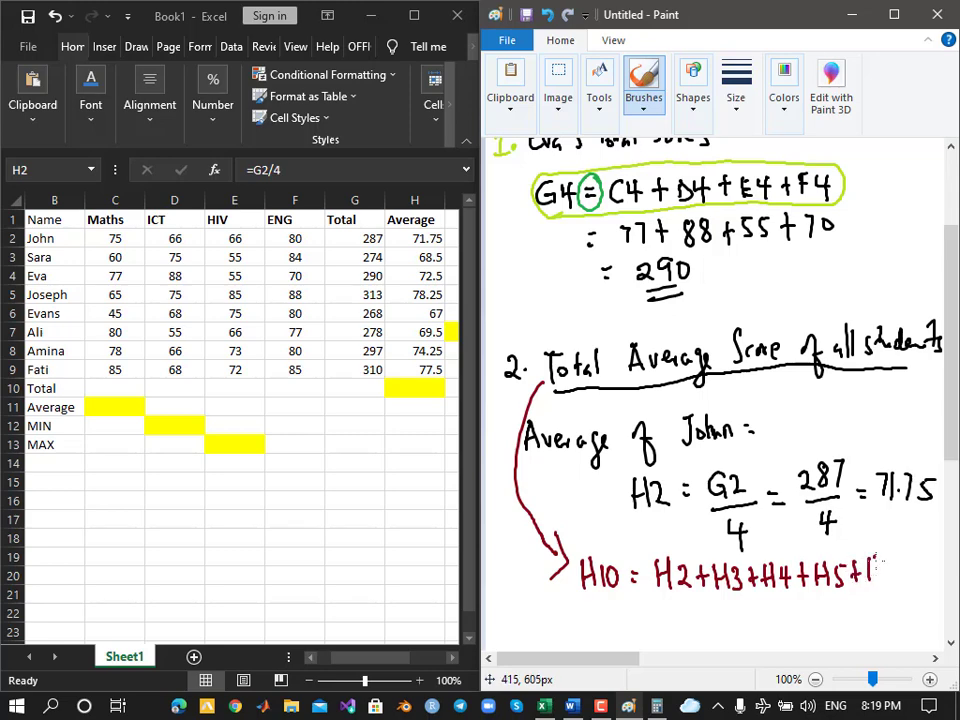
drag(889, 558, 890, 568)
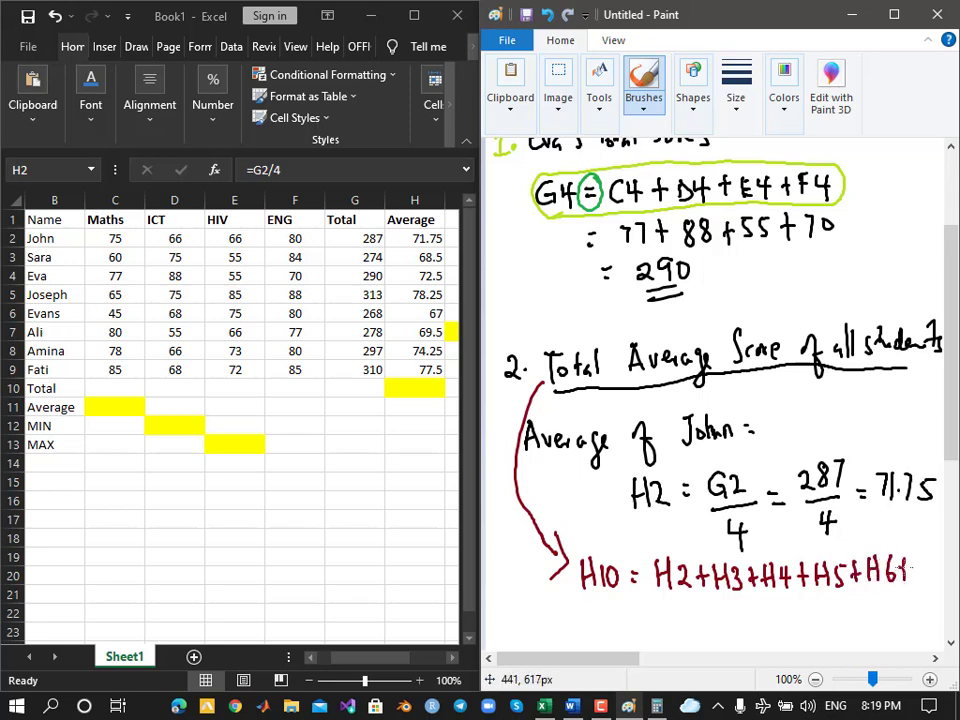
drag(632, 658, 663, 659)
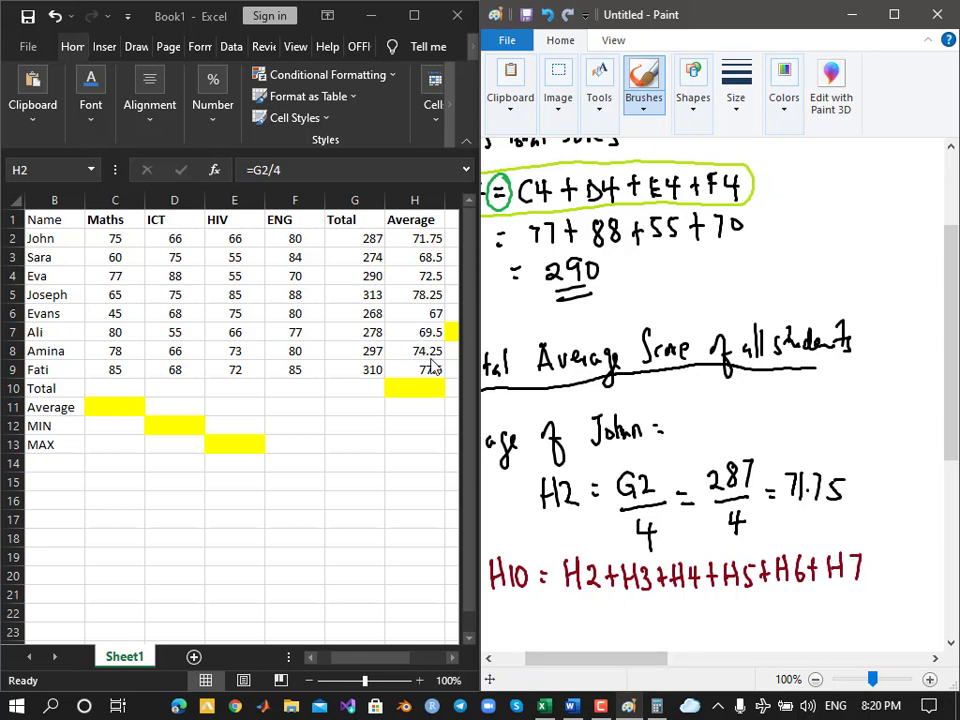
Check cell H7 in Excel, then complete the handwritten H10 formula in Paint with +H8+H9
click(419, 332)
click(420, 334)
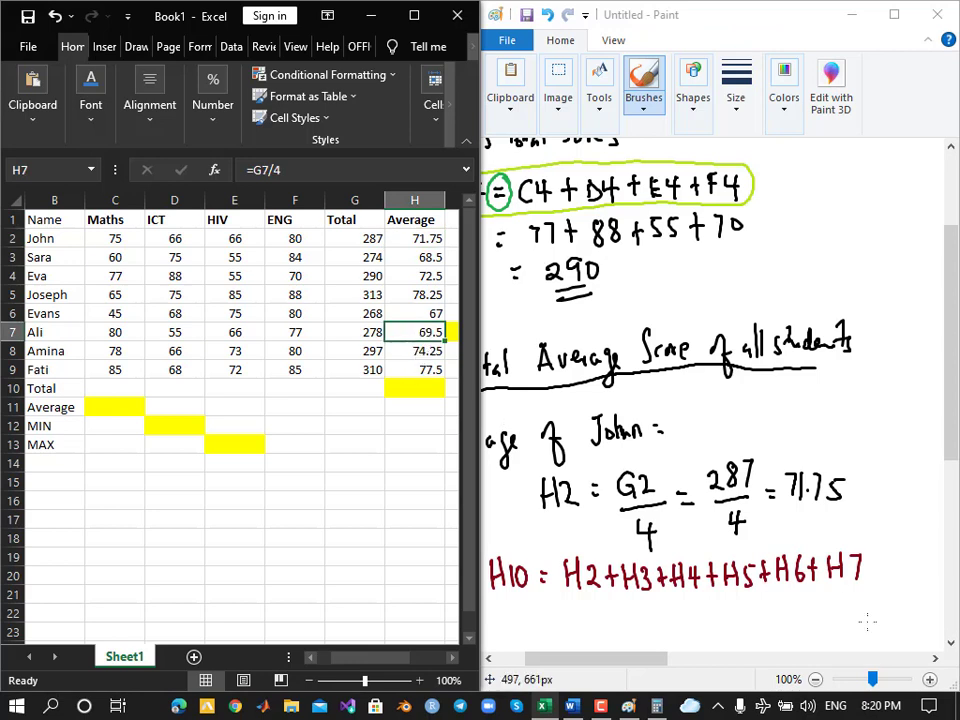
click(872, 562)
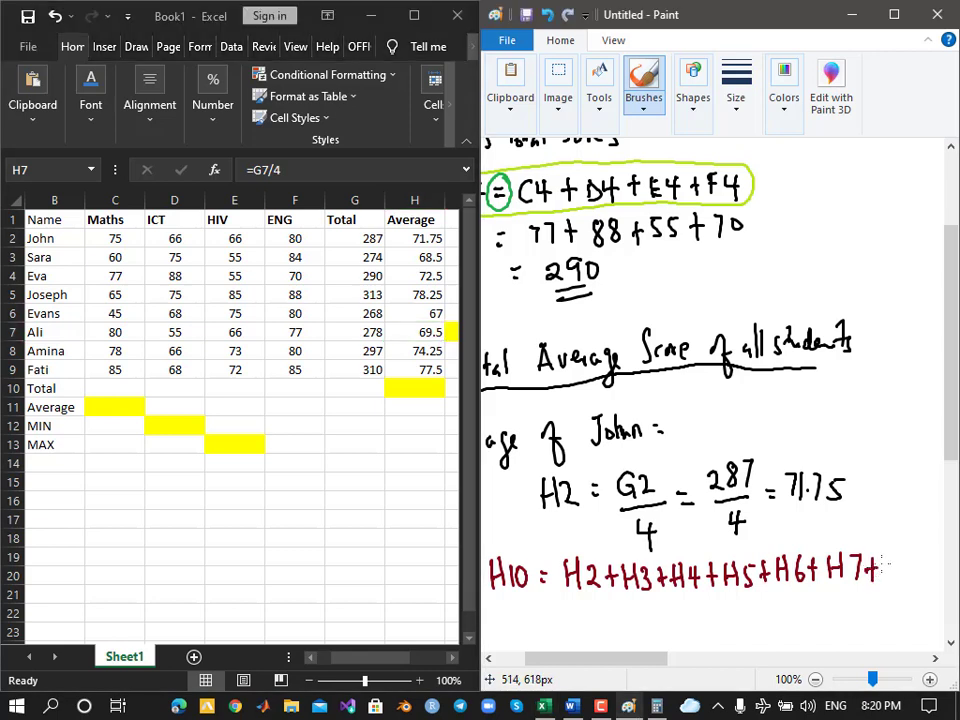
mouse_move(885, 556)
mouse_down()
mouse_move(885, 577)
mouse_move(896, 566)
mouse_up()
mouse_move(897, 576)
mouse_down()
mouse_move(897, 560)
mouse_move(914, 579)
mouse_up()
drag(909, 571, 941, 577)
drag(931, 569, 942, 569)
drag(651, 658, 676, 658)
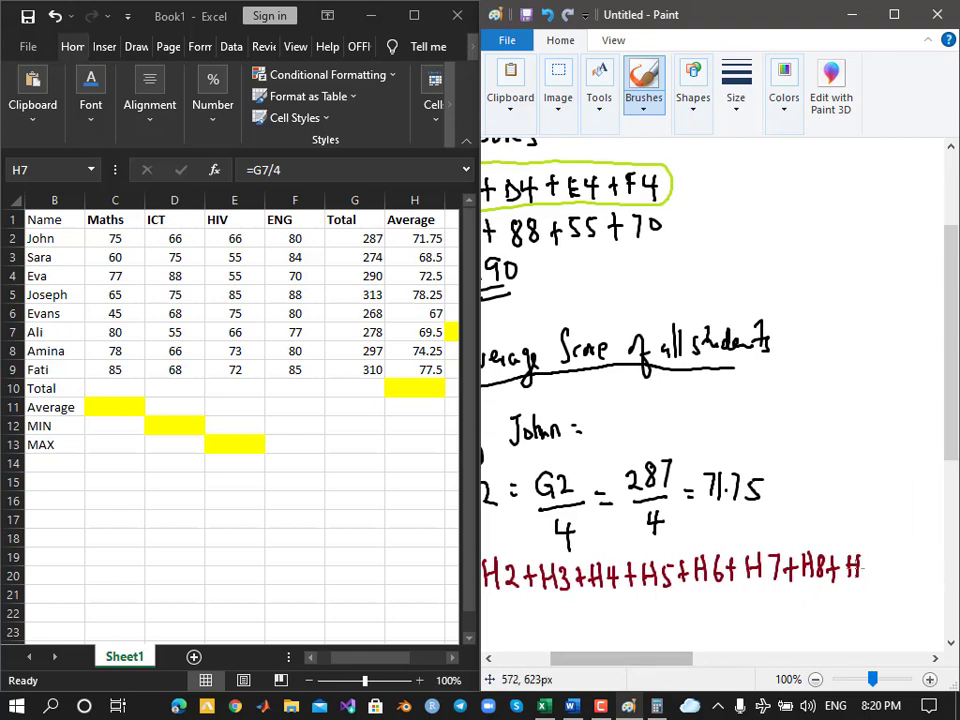
drag(870, 562, 876, 573)
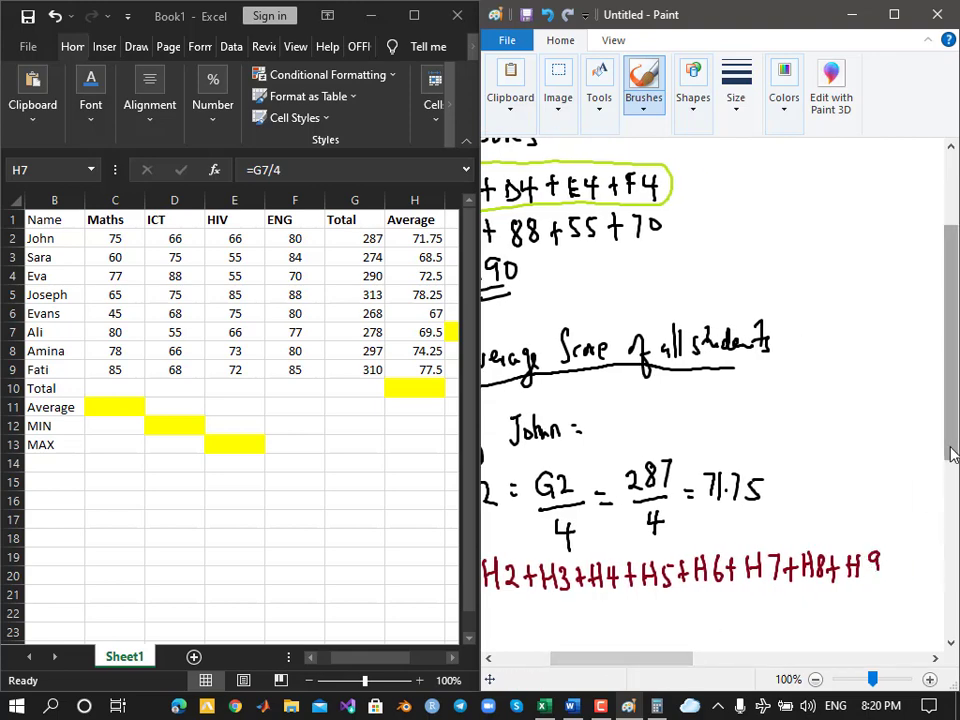
Below the H10 formula in Paint, handwrite the substituted values = 71.75+68.5+72.5+78.25
drag(952, 455, 951, 517)
drag(664, 658, 648, 658)
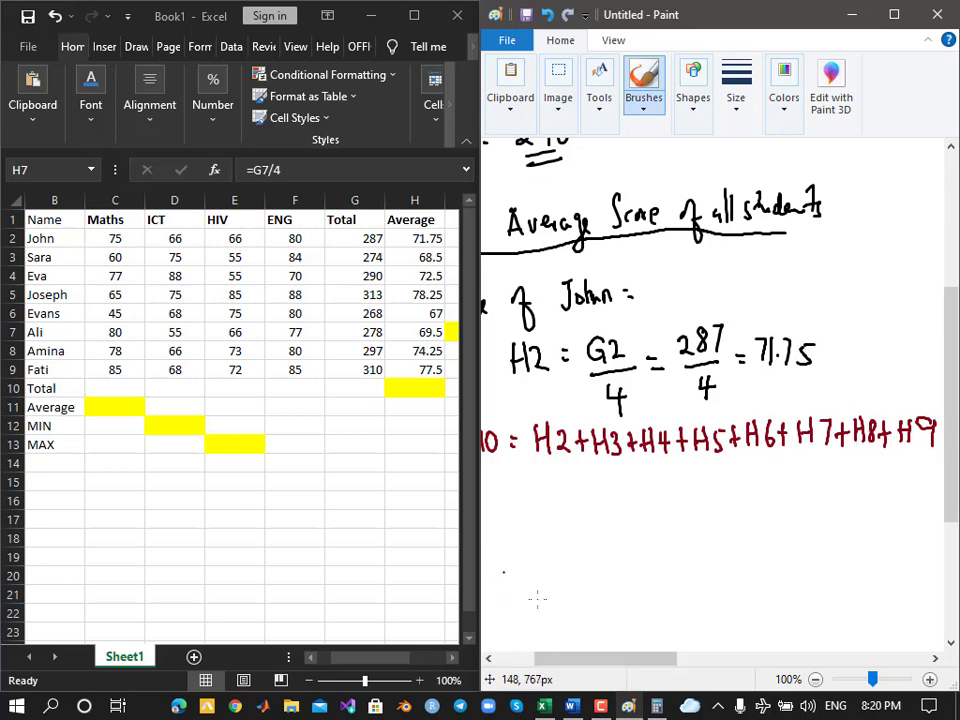
mouse_move(570, 661)
mouse_down()
mouse_move(555, 664)
mouse_move(562, 670)
mouse_up()
drag(537, 485, 547, 491)
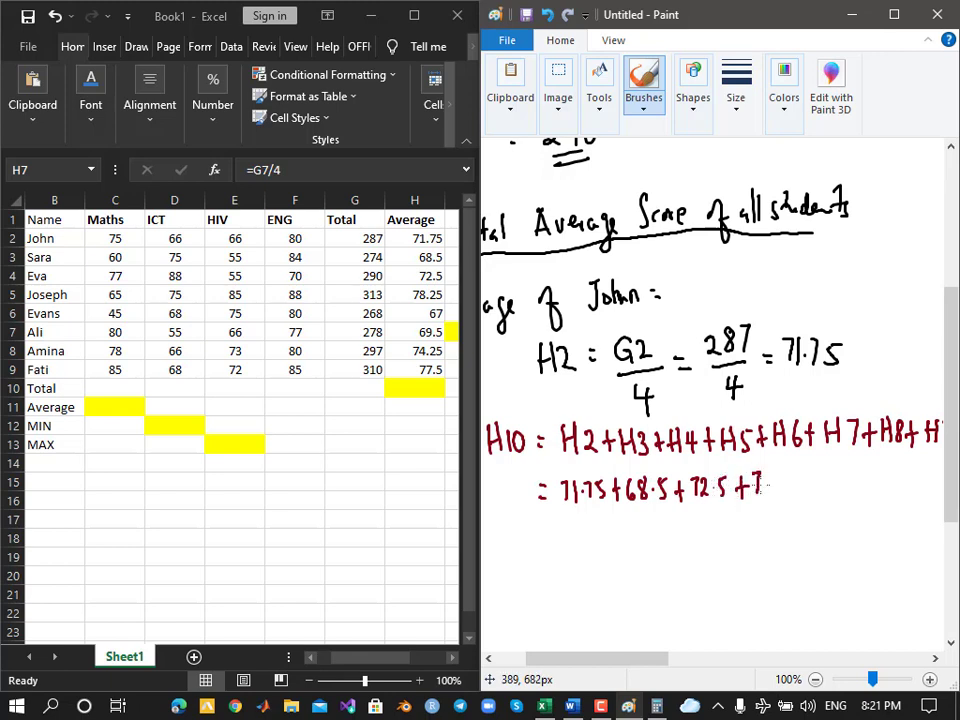
drag(765, 477, 771, 487)
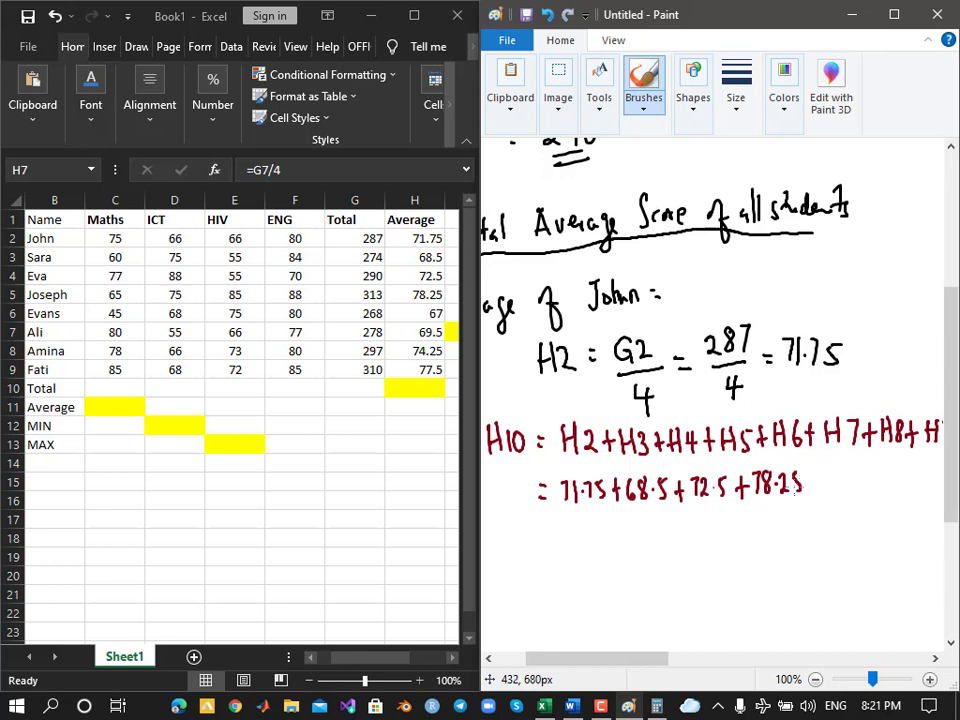
Check cell H5 in Excel, then complete the handwritten substituted values in Paint with +67+69.5+74.25+77.5
click(413, 295)
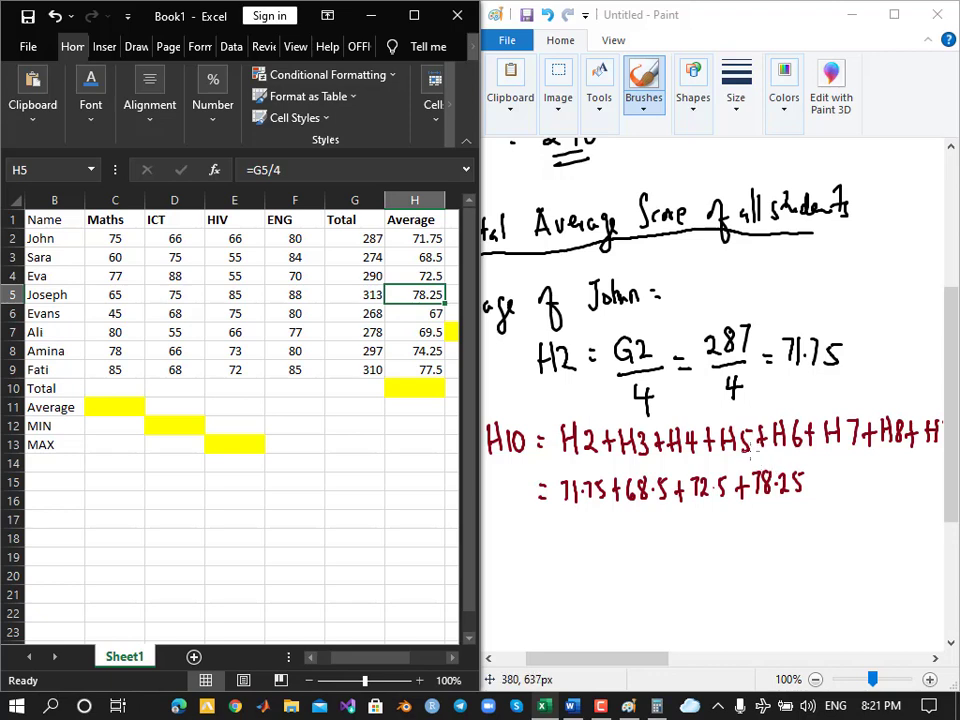
click(810, 477)
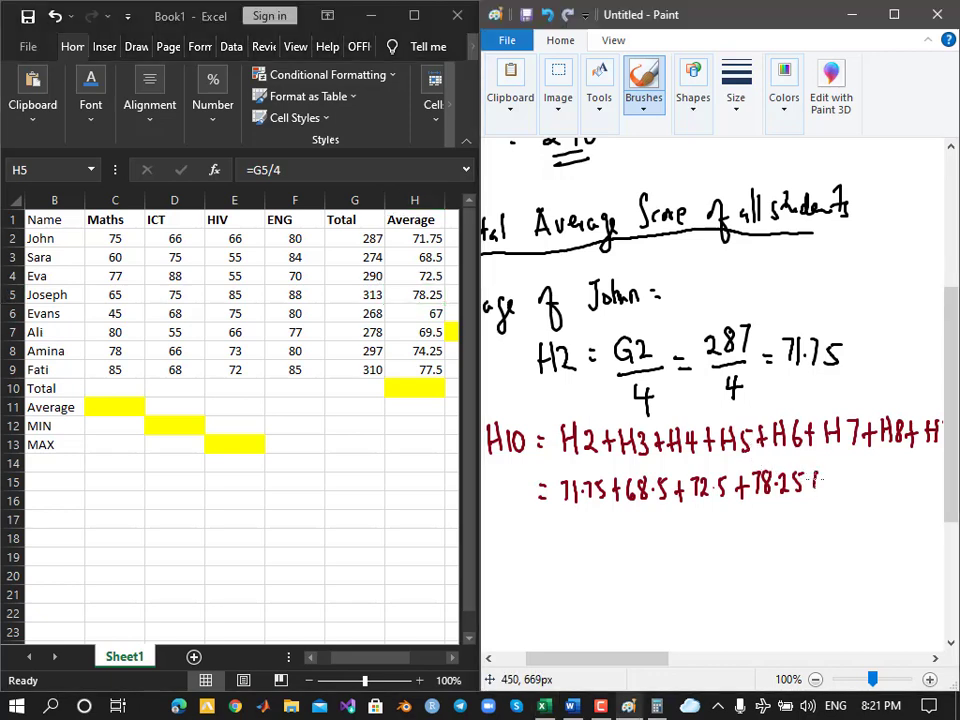
drag(829, 477, 832, 489)
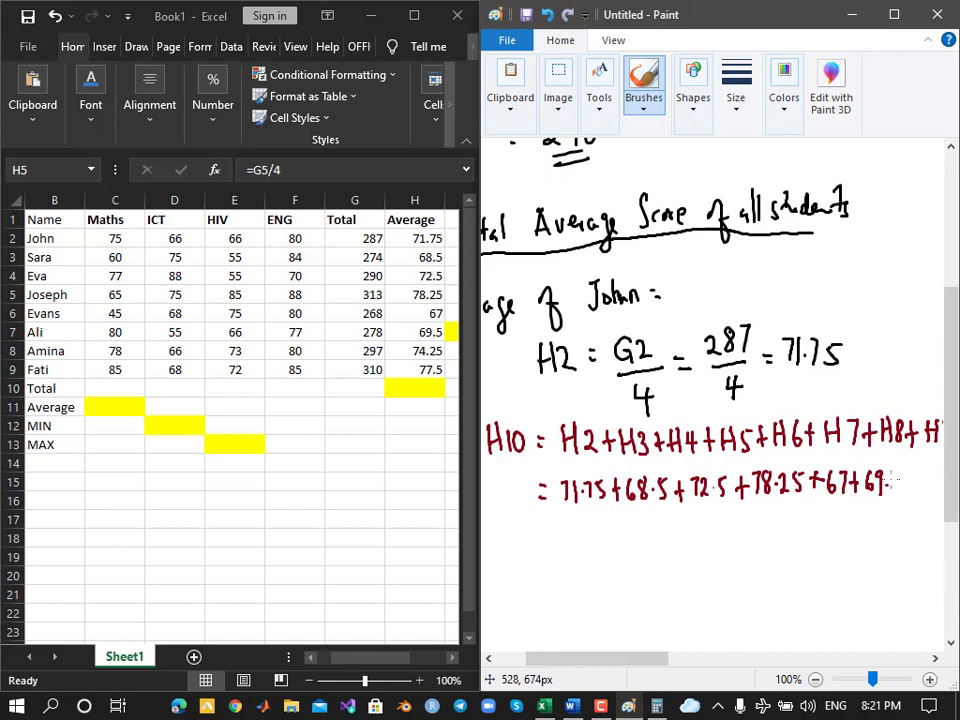
drag(648, 666, 680, 662)
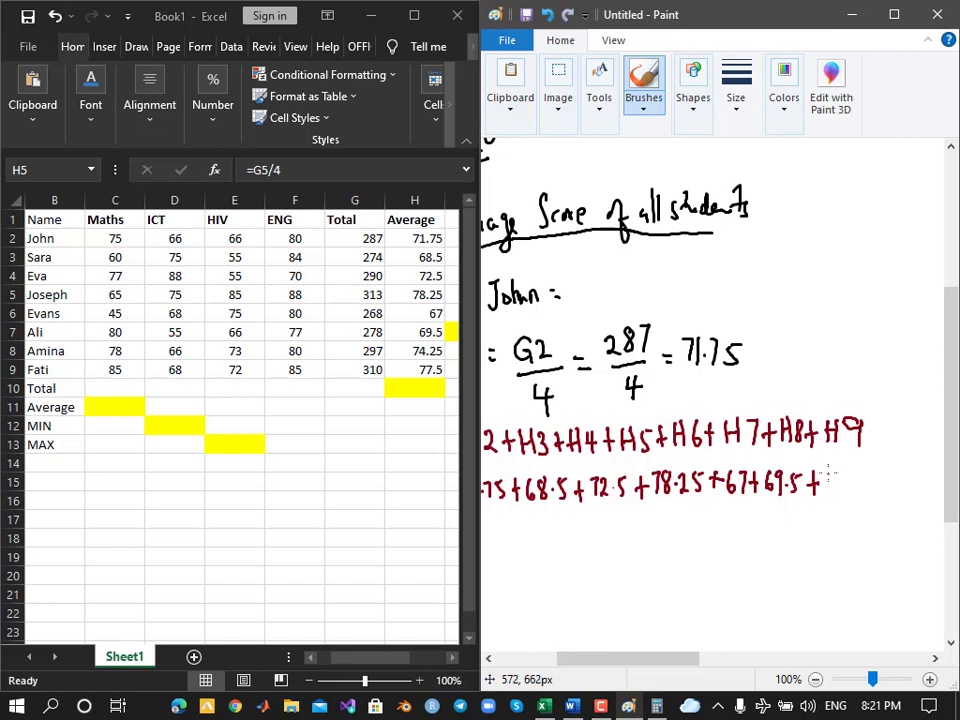
mouse_move(828, 476)
mouse_down()
mouse_move(843, 490)
mouse_move(876, 470)
mouse_move(876, 479)
mouse_move(924, 469)
mouse_up()
Switch to Calculator and narrow its window so the handwritten H10 values in Paint can be read beside it
click(656, 706)
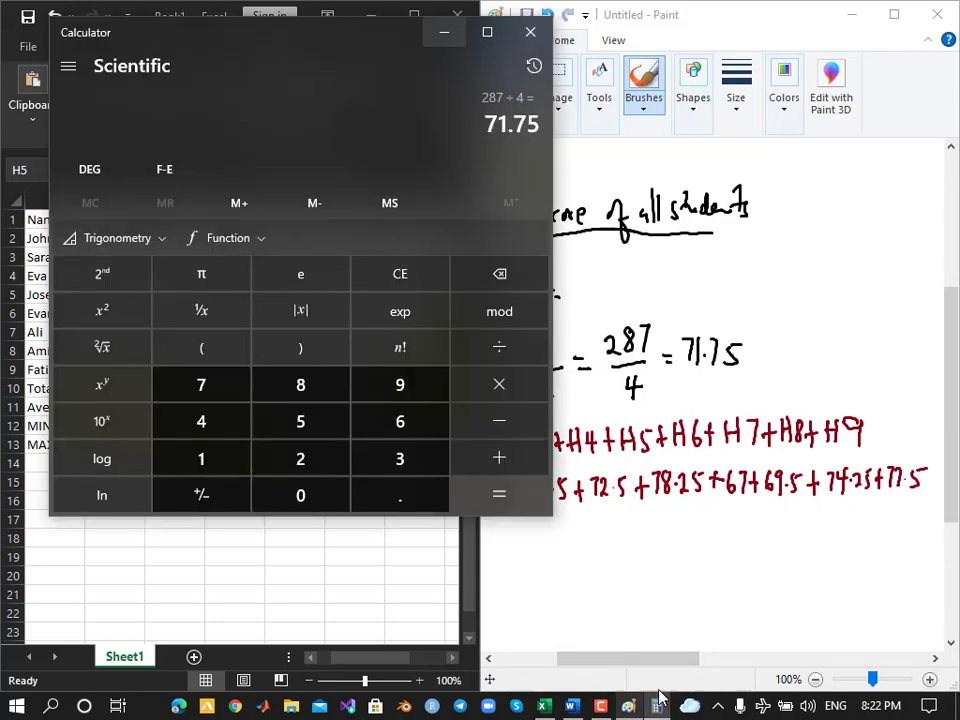
mouse_move(551, 285)
mouse_down()
mouse_move(523, 274)
mouse_move(467, 290)
mouse_up()
drag(626, 658, 557, 662)
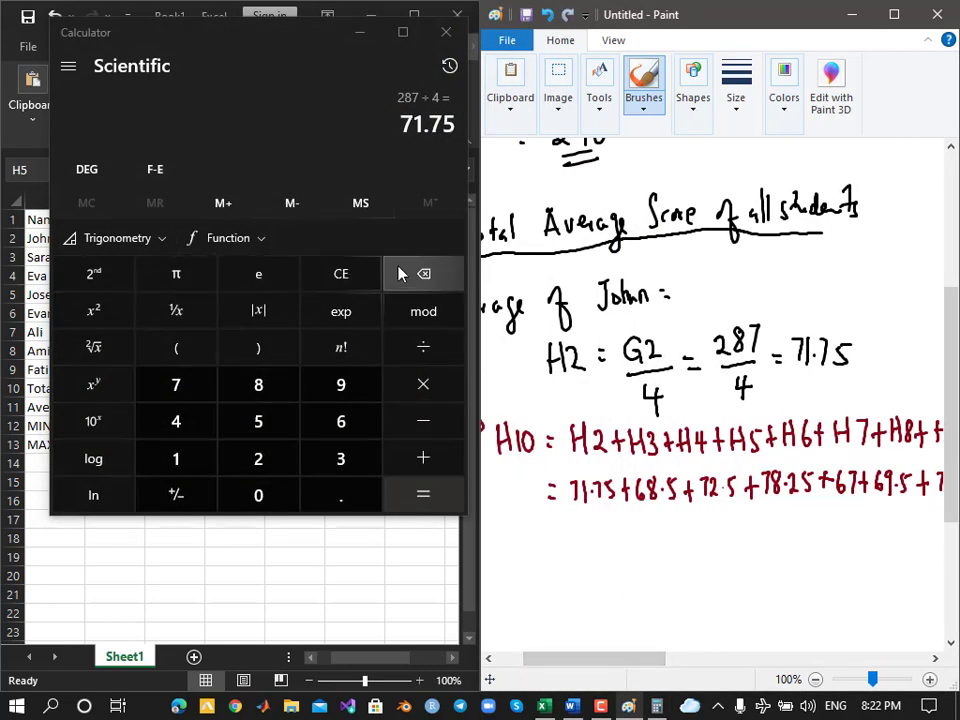
Clear the previous calculation and start the H10 sum with 71.75 followed by a plus sign
click(362, 283)
click(193, 398)
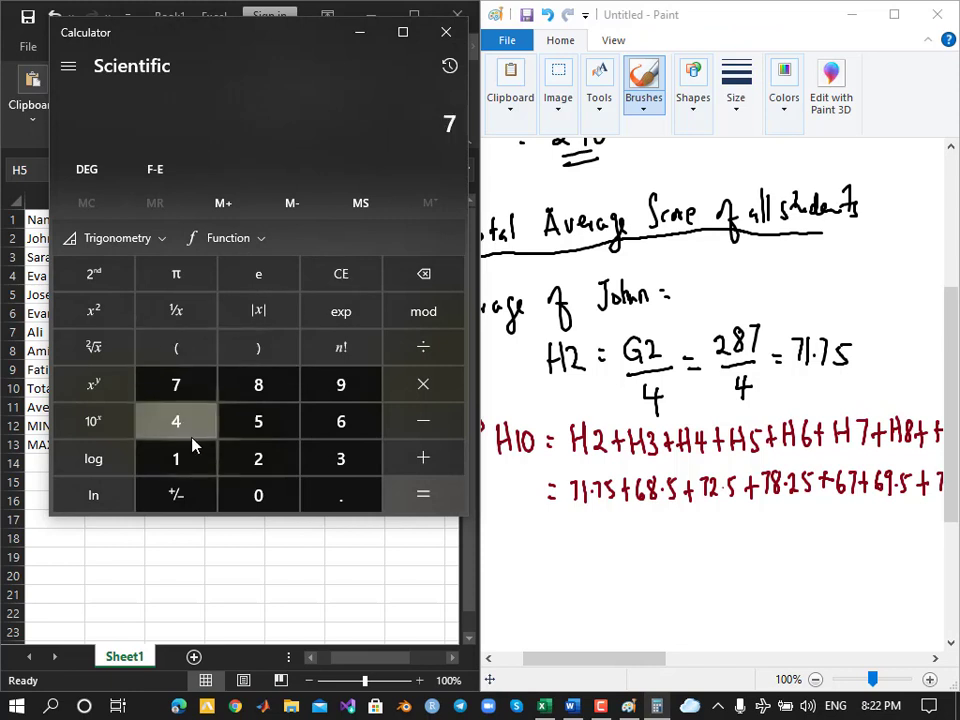
click(324, 496)
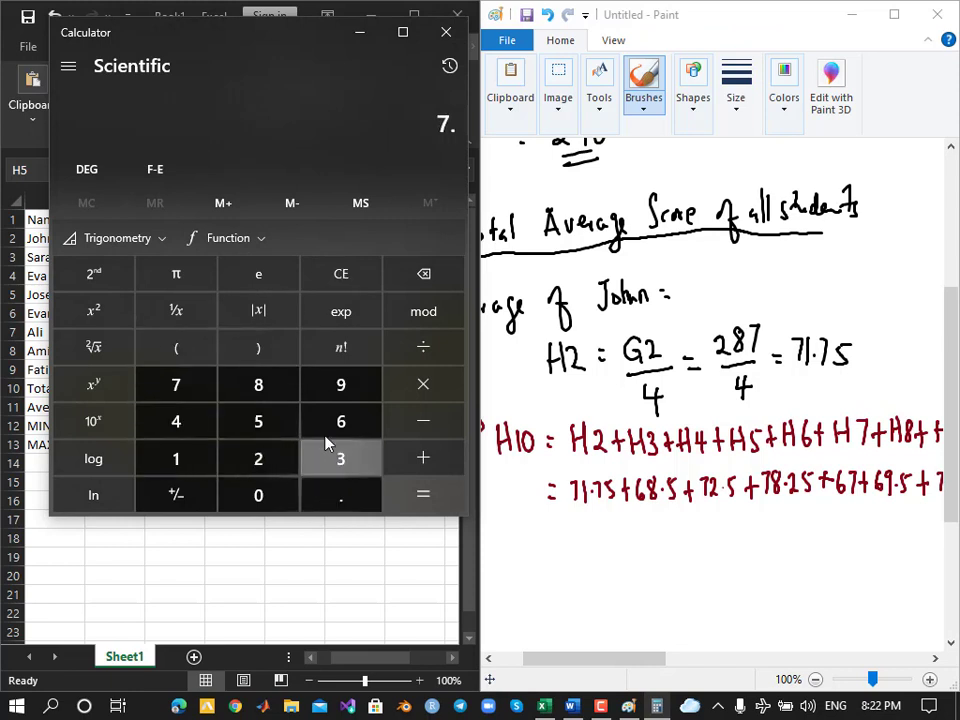
click(422, 276)
click(207, 456)
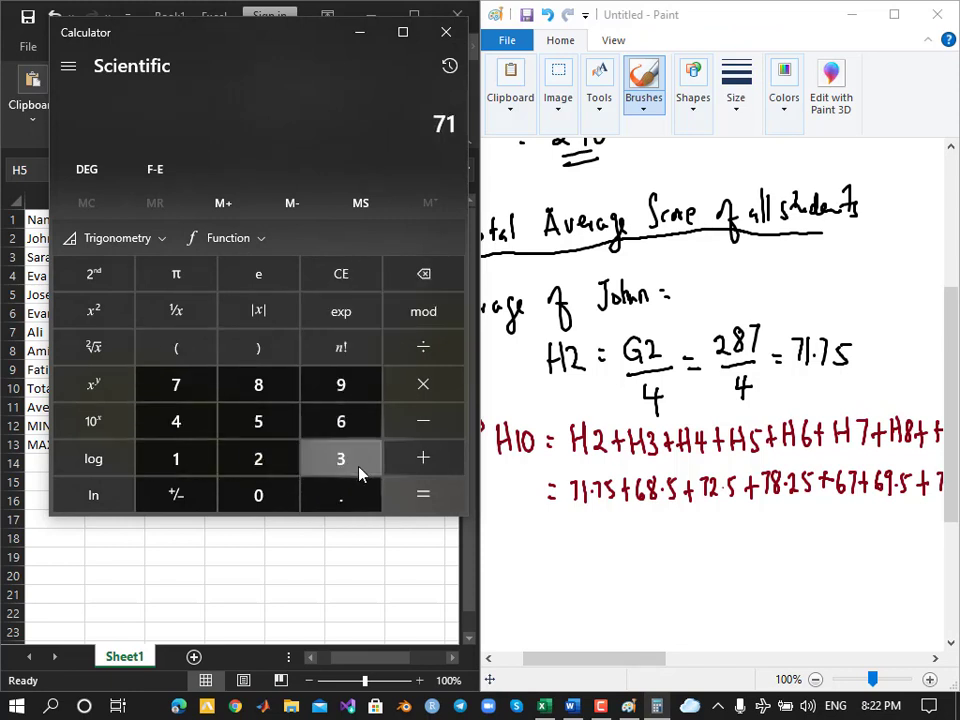
click(347, 496)
click(214, 392)
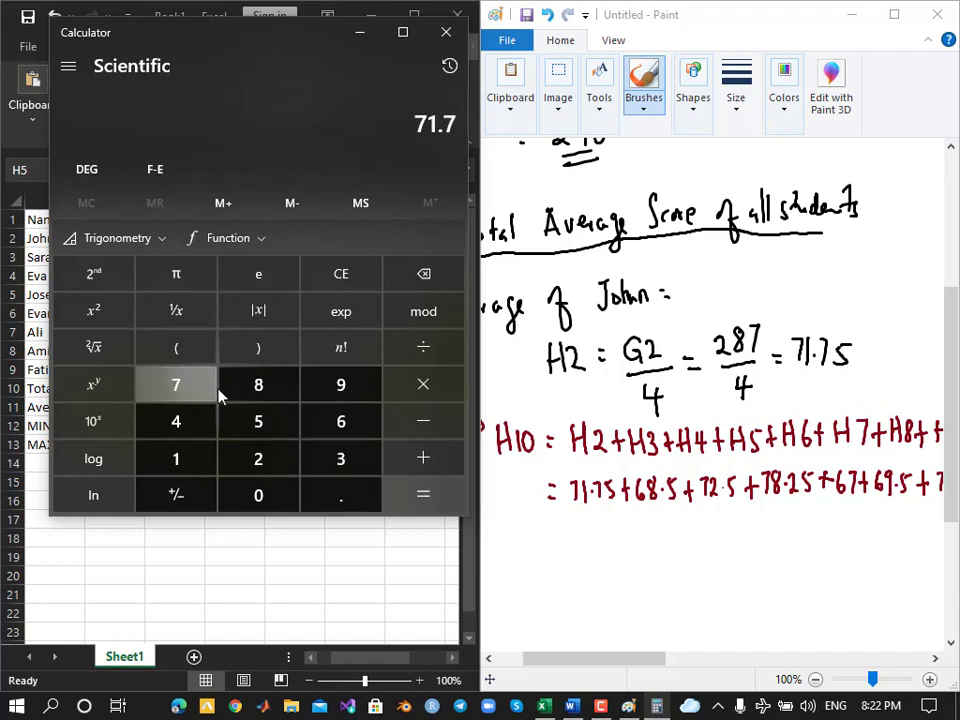
click(257, 421)
click(418, 457)
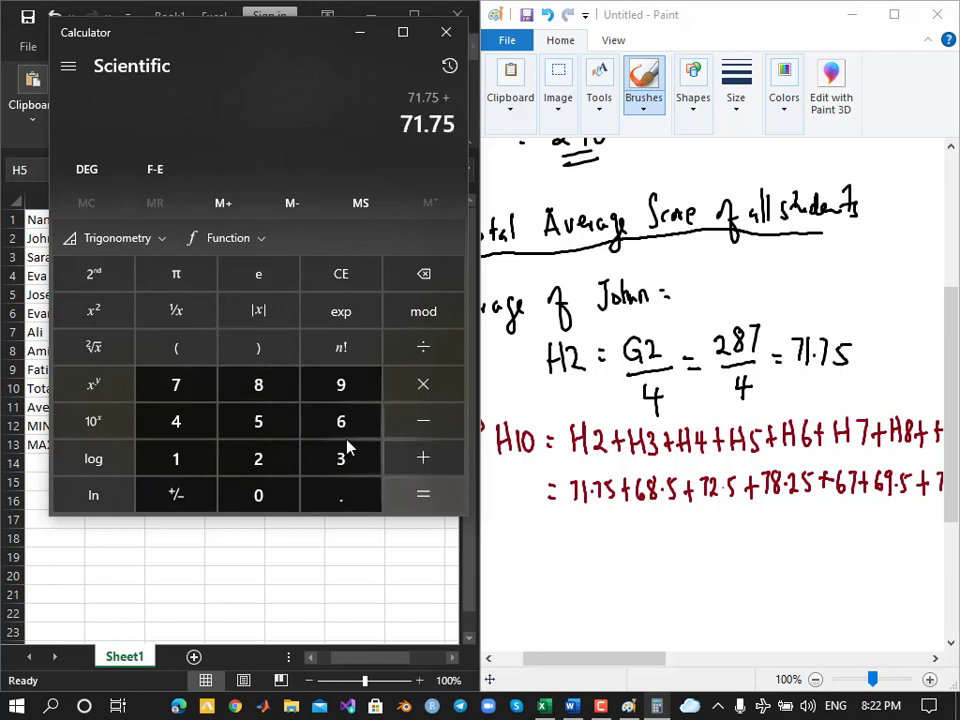
Enter 68.5 as the second value of the H10 sum, followed by a plus sign
click(313, 421)
click(262, 388)
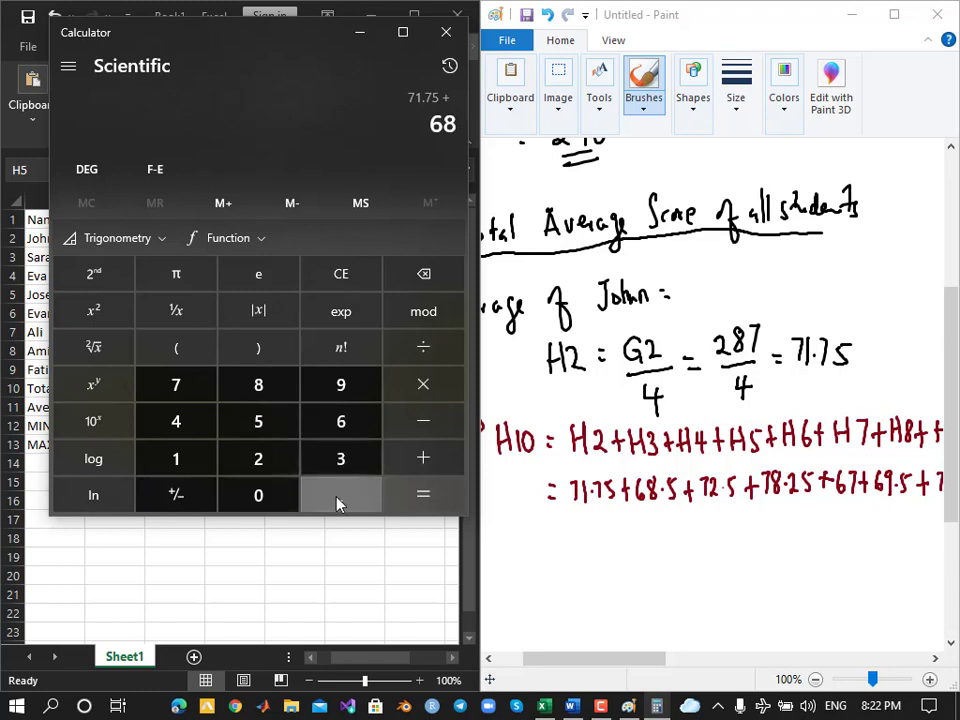
click(337, 500)
click(279, 422)
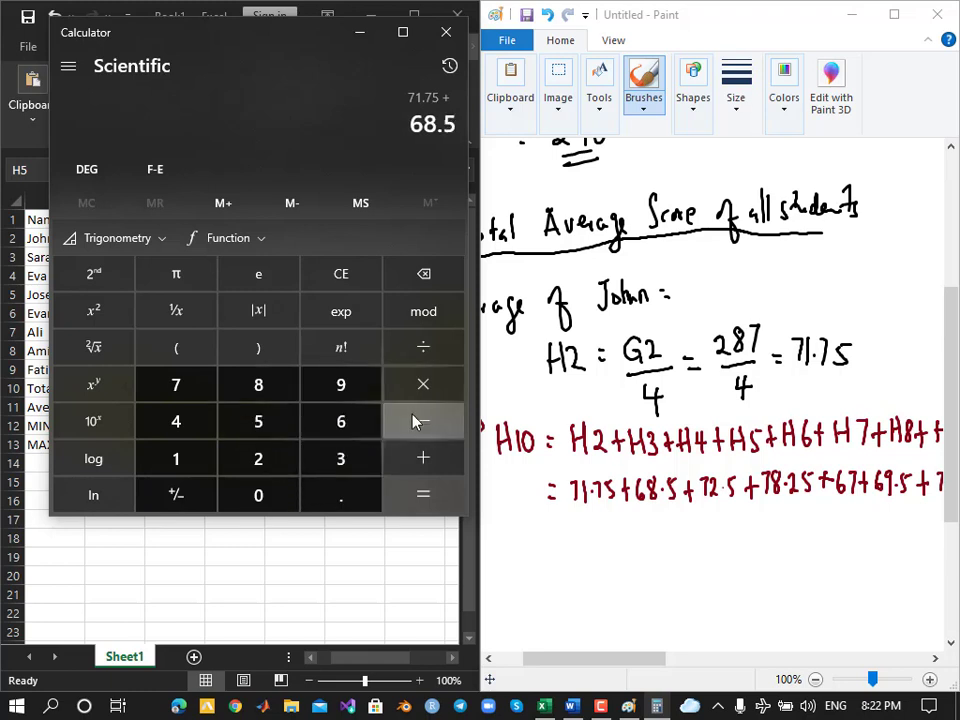
click(423, 460)
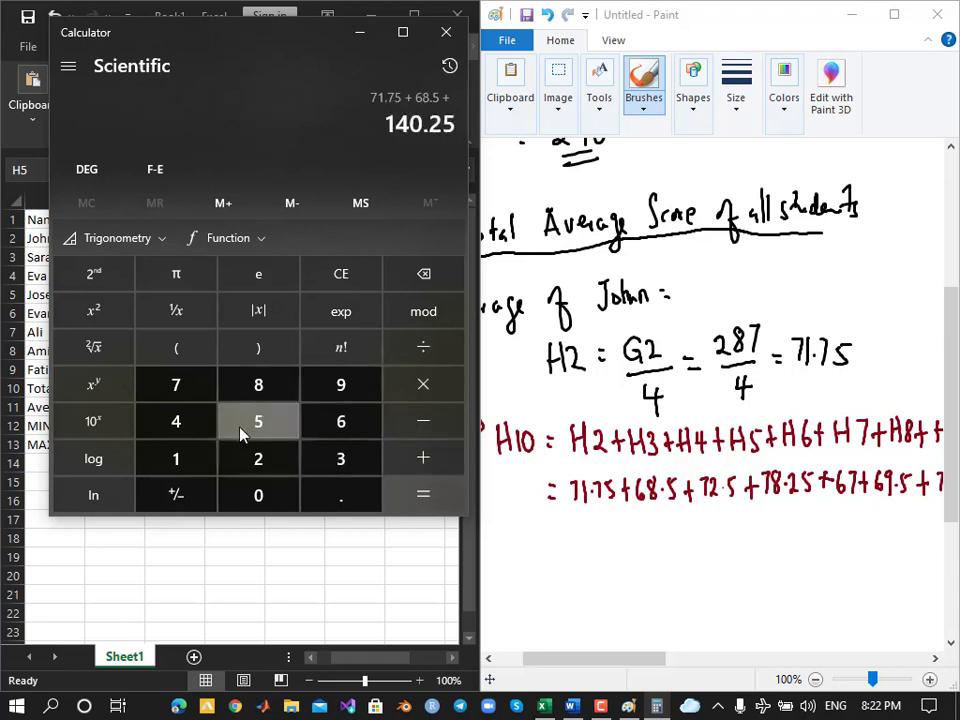
Enter 72.5 as the third value of the H10 sum, correcting any wrong digits, and continue the addition
click(192, 390)
click(263, 421)
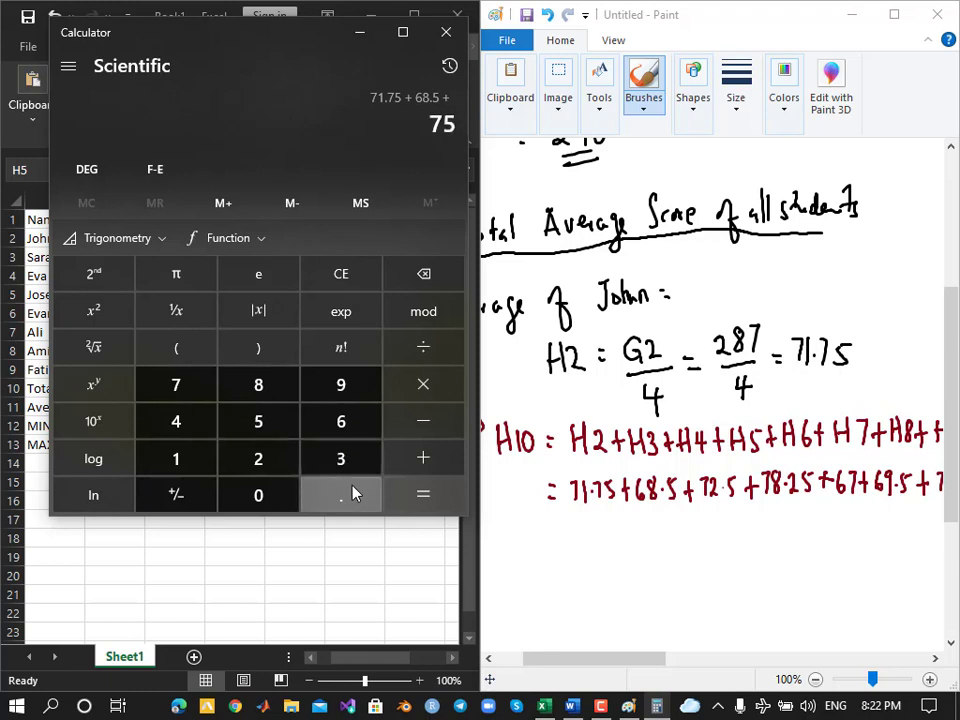
click(352, 495)
click(272, 427)
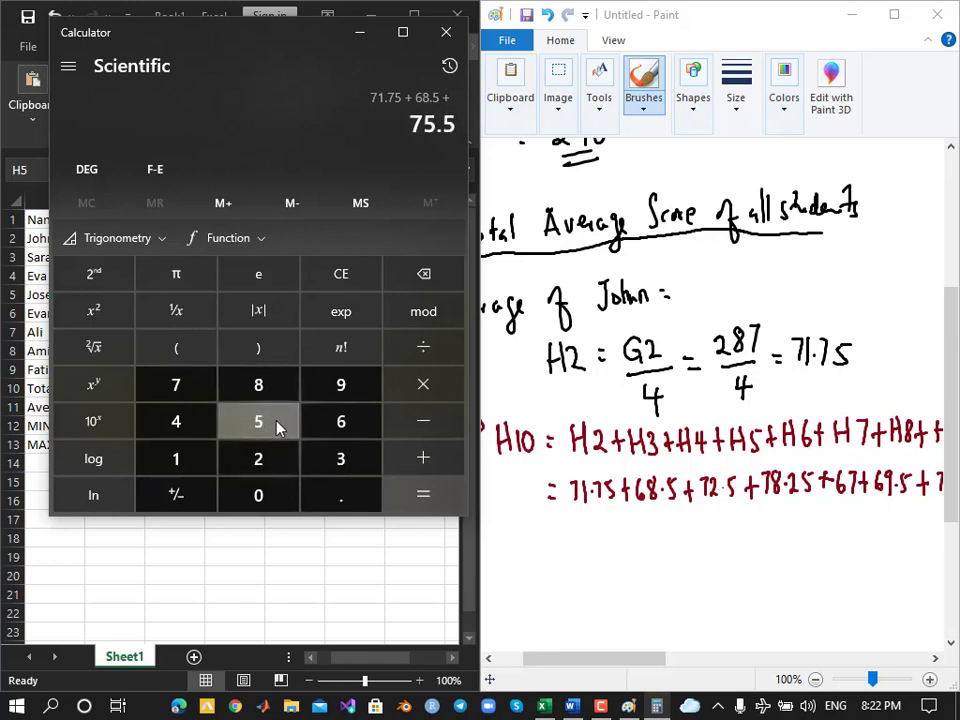
click(424, 279)
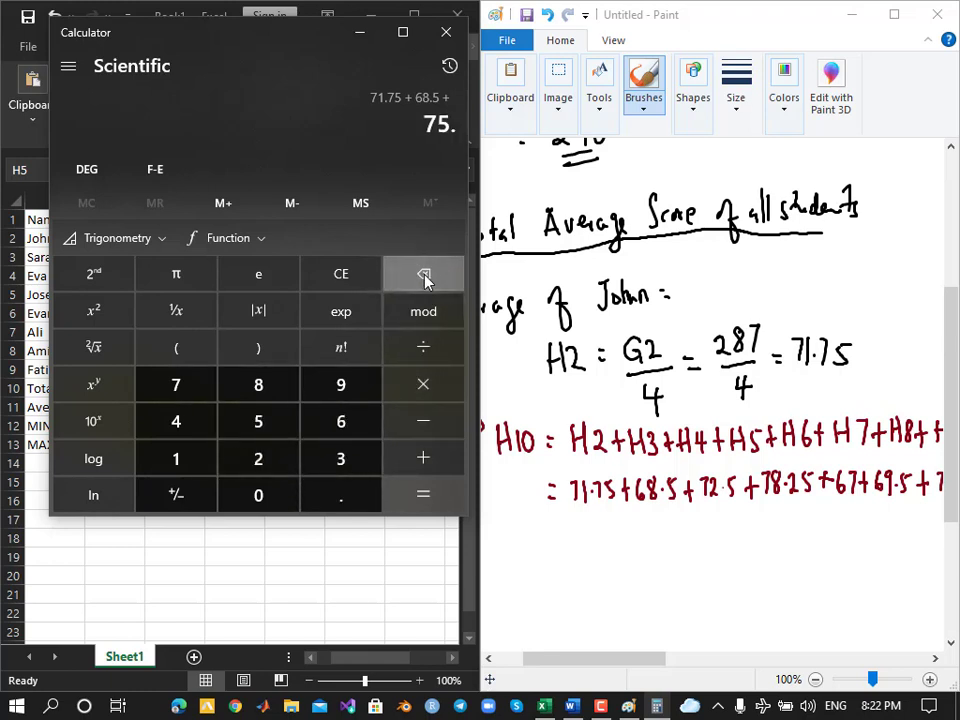
click(424, 279)
click(424, 279)
click(261, 463)
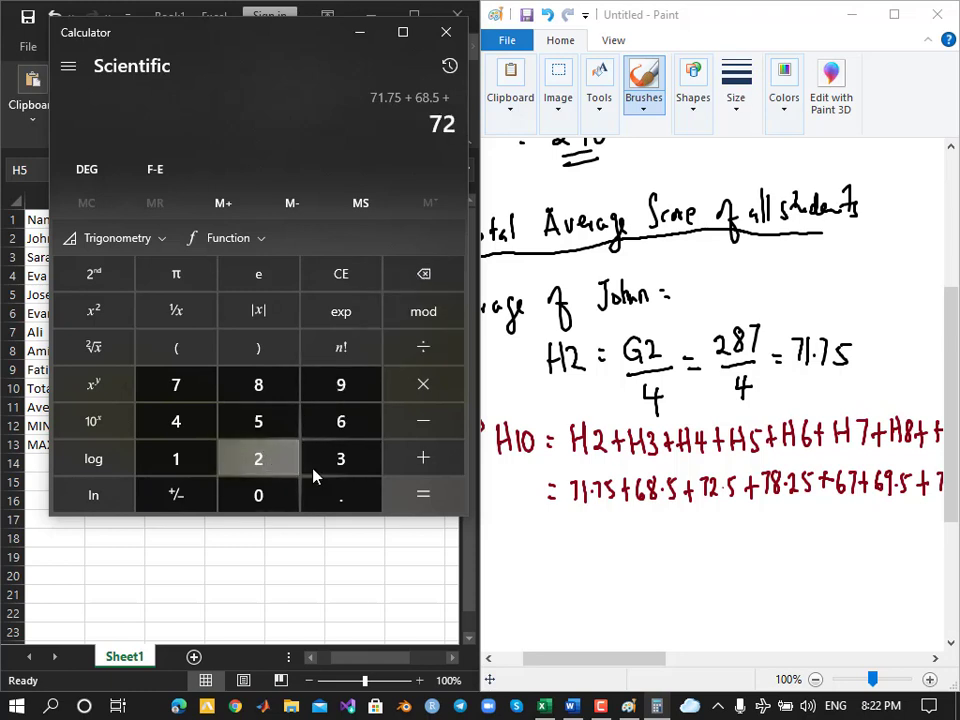
click(333, 497)
click(294, 428)
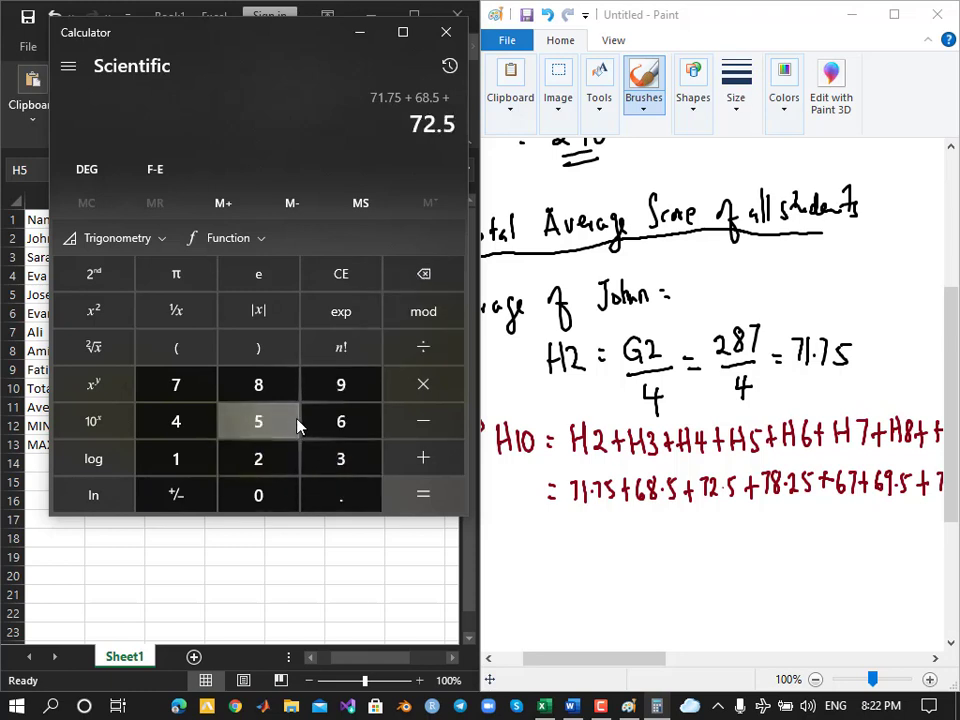
click(413, 465)
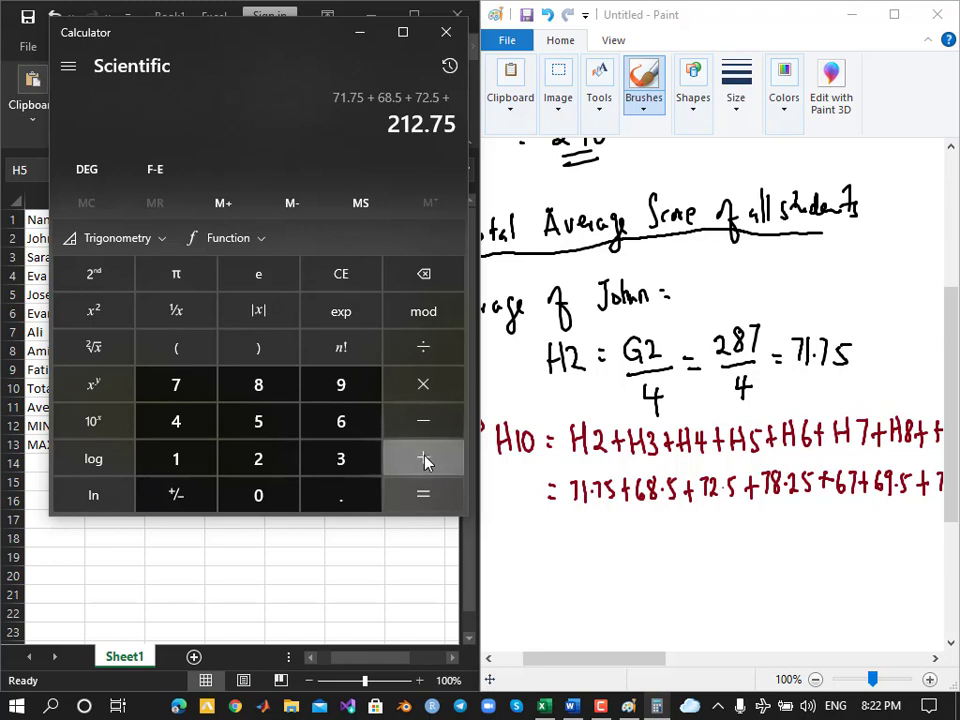
Add 78.25 and 67 to the running H10 sum
click(203, 392)
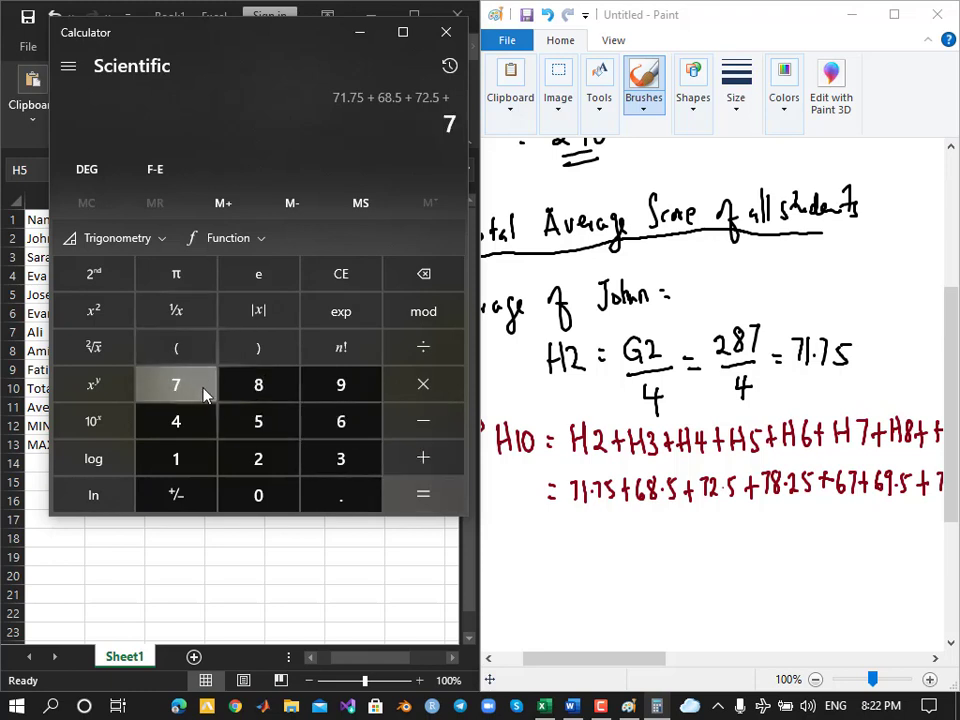
click(266, 405)
click(345, 497)
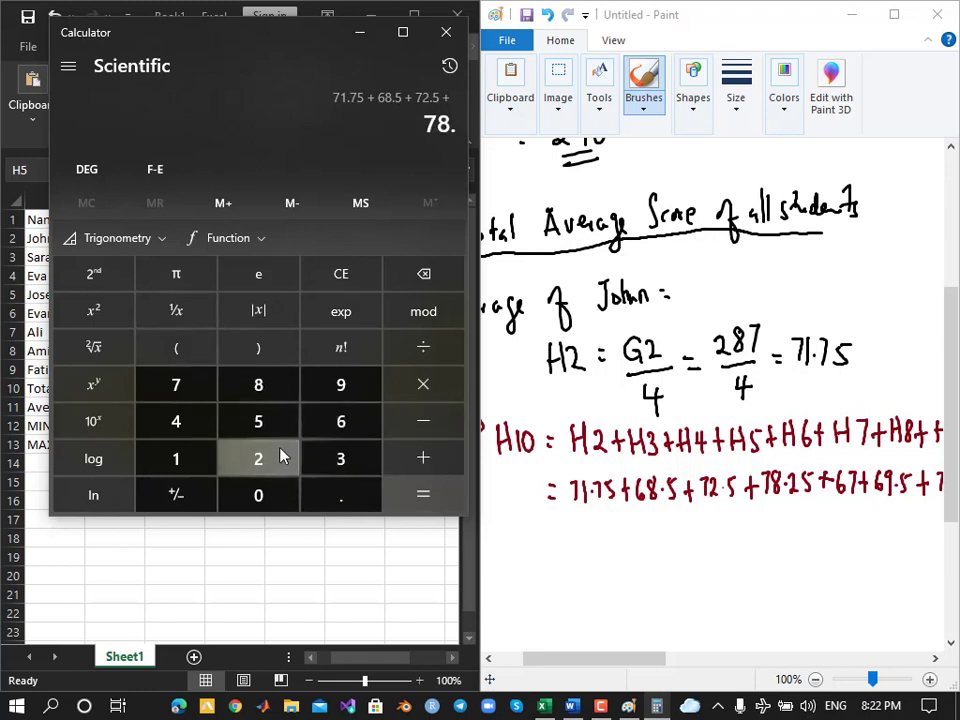
click(282, 456)
click(287, 424)
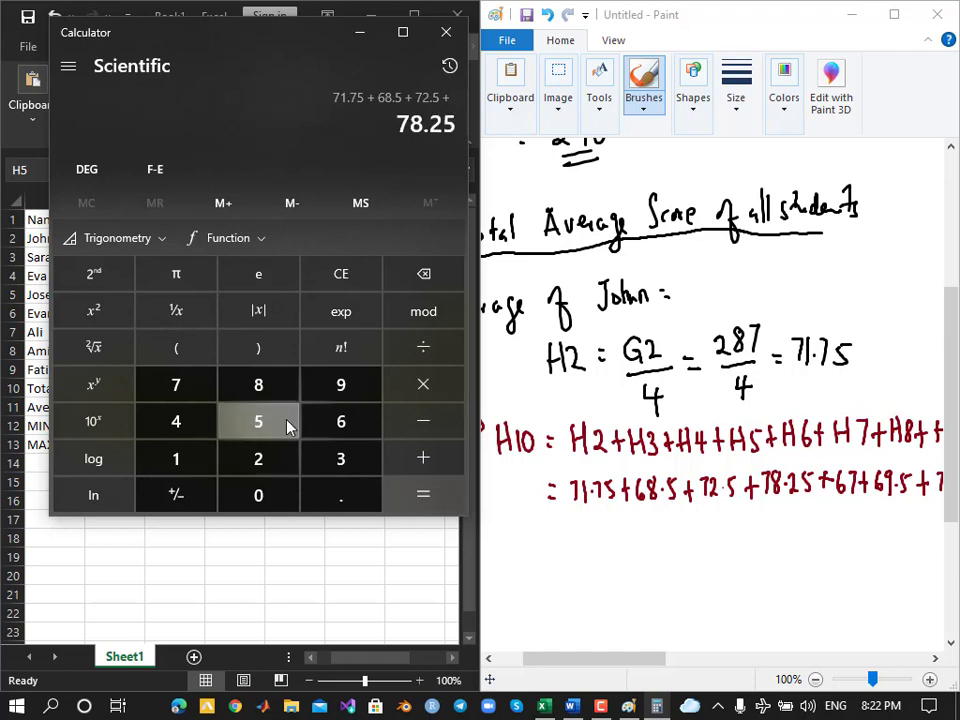
click(424, 461)
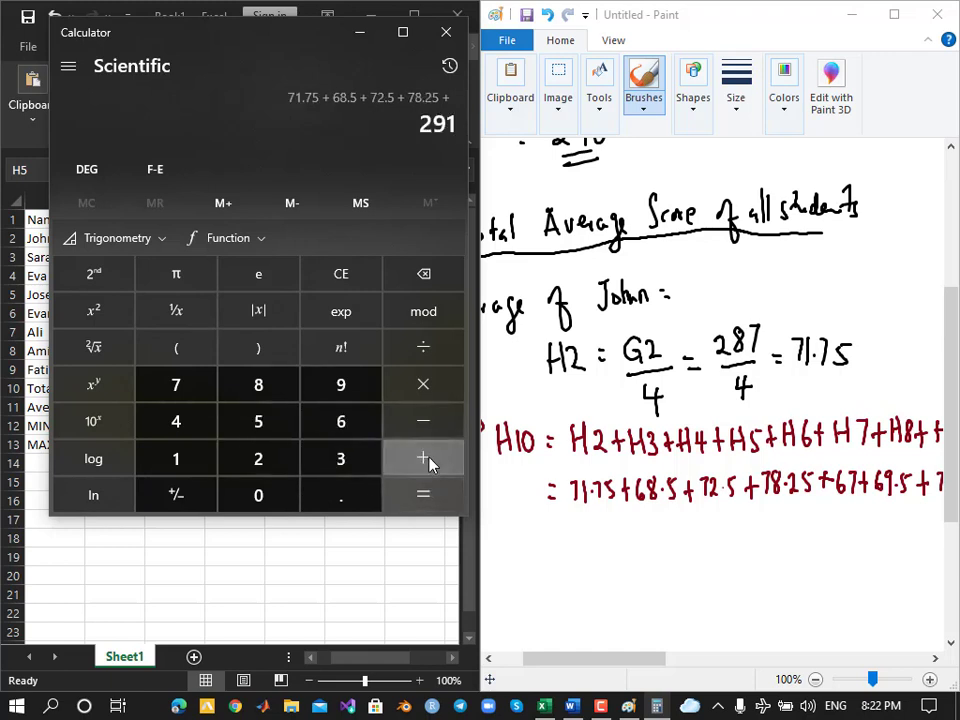
click(345, 426)
click(190, 390)
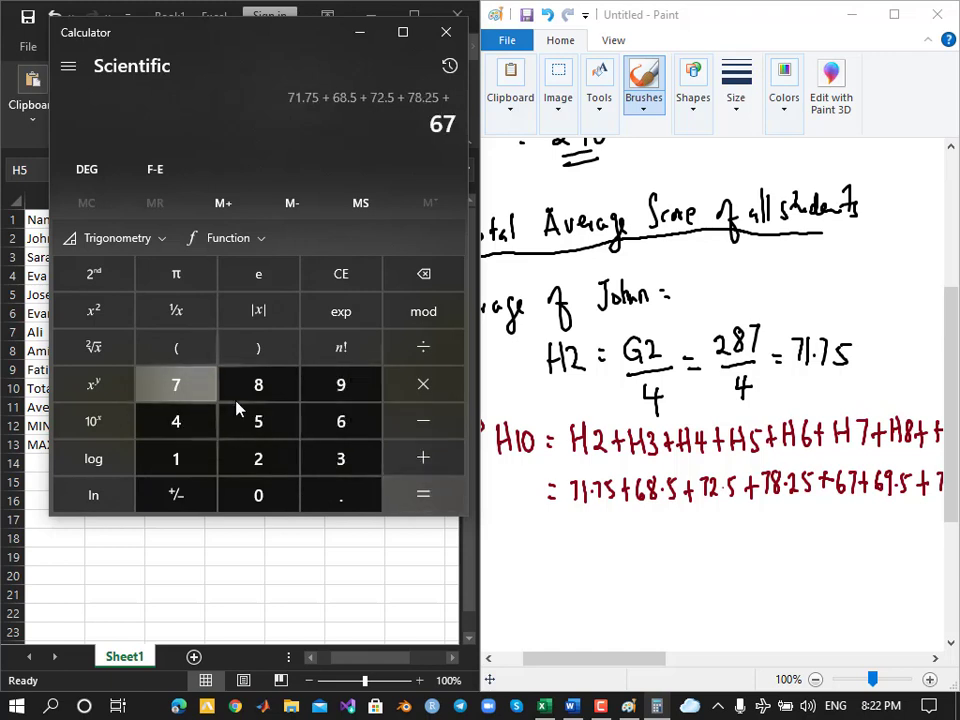
click(433, 462)
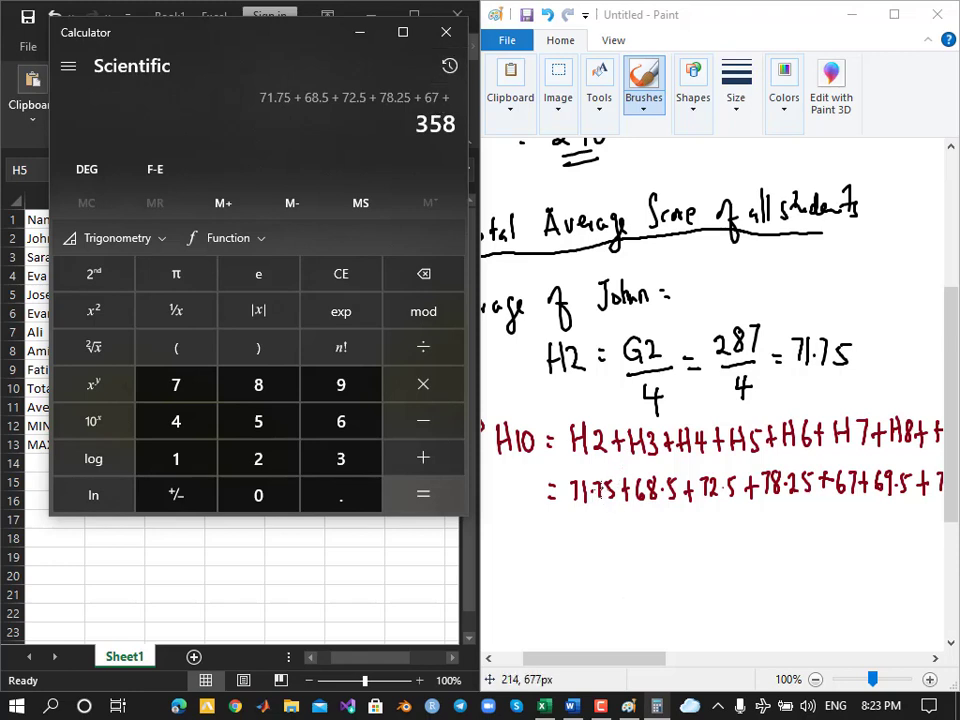
Bring the last handwritten H10 values into view in Paint, then add 69.5 to the running sum in Calculator
click(601, 515)
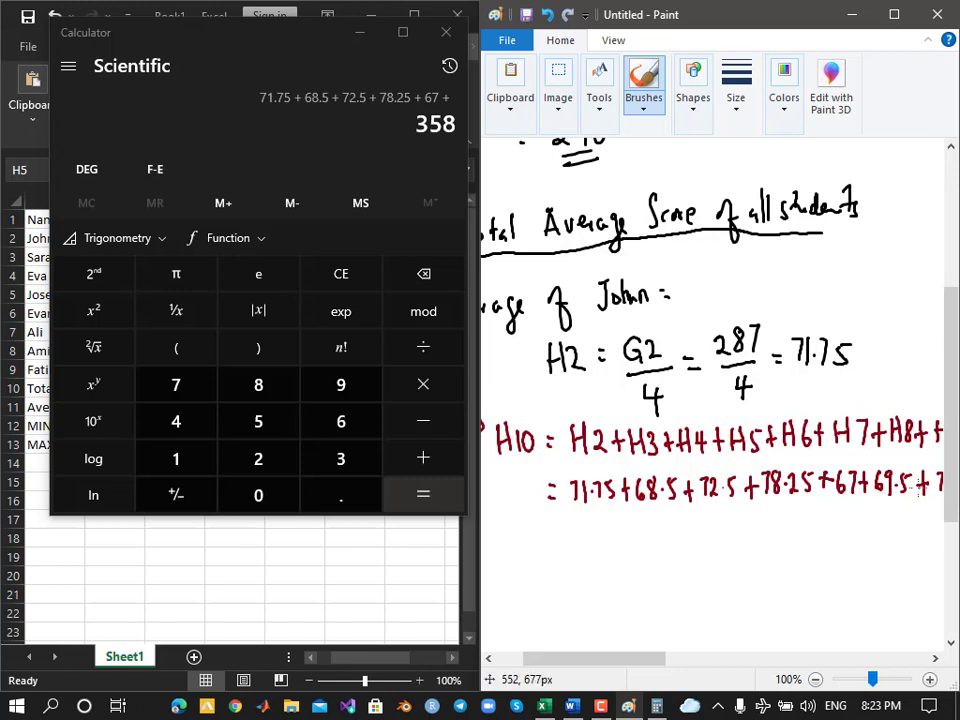
drag(643, 660, 722, 658)
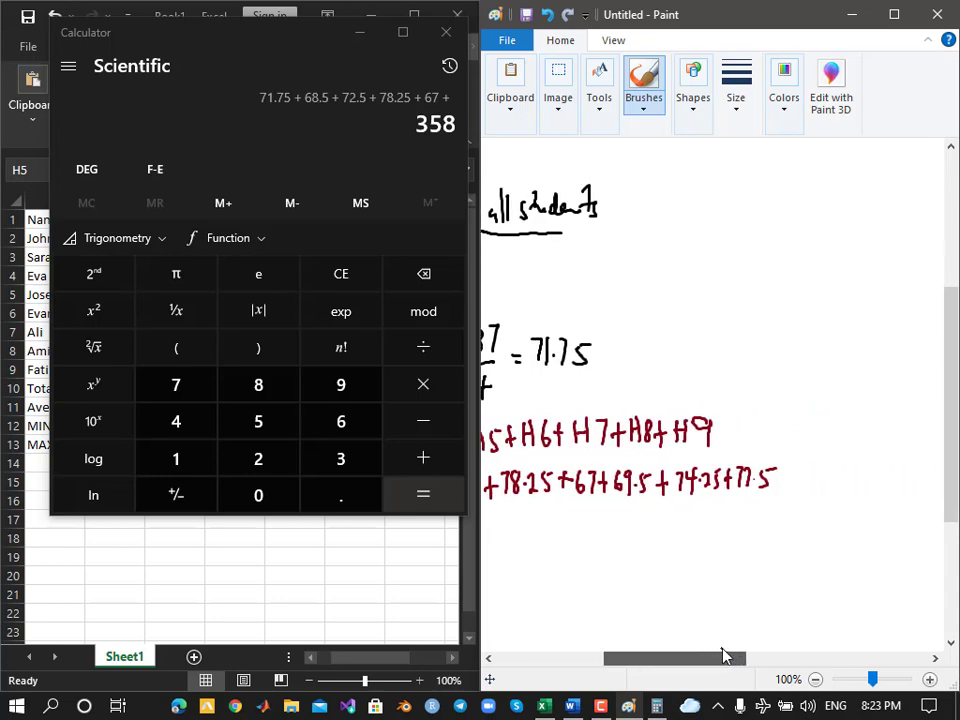
click(429, 455)
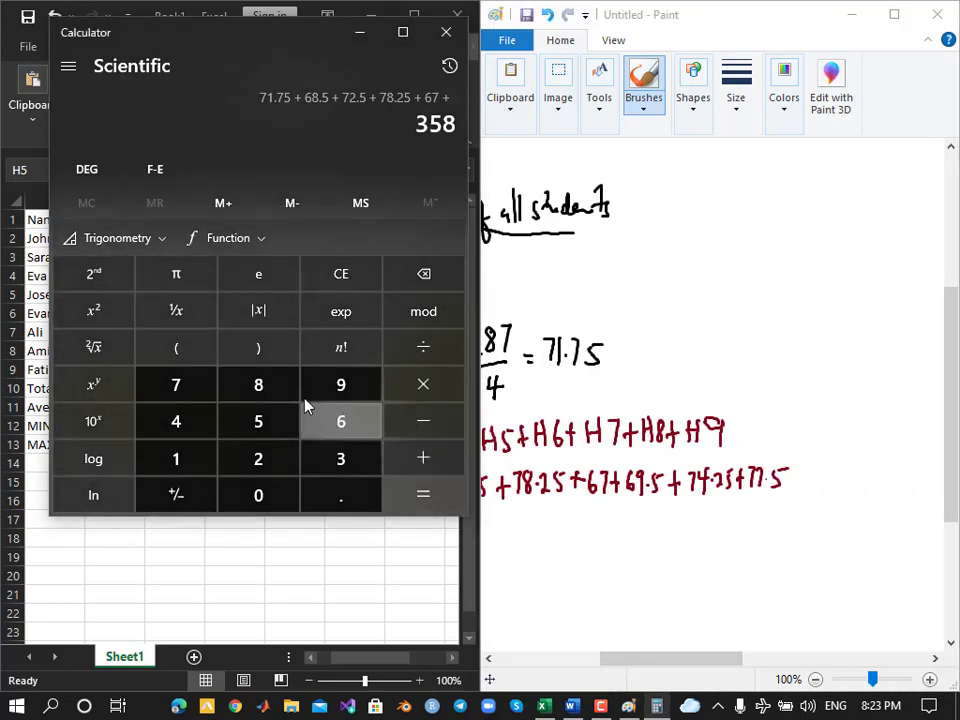
click(345, 421)
click(345, 390)
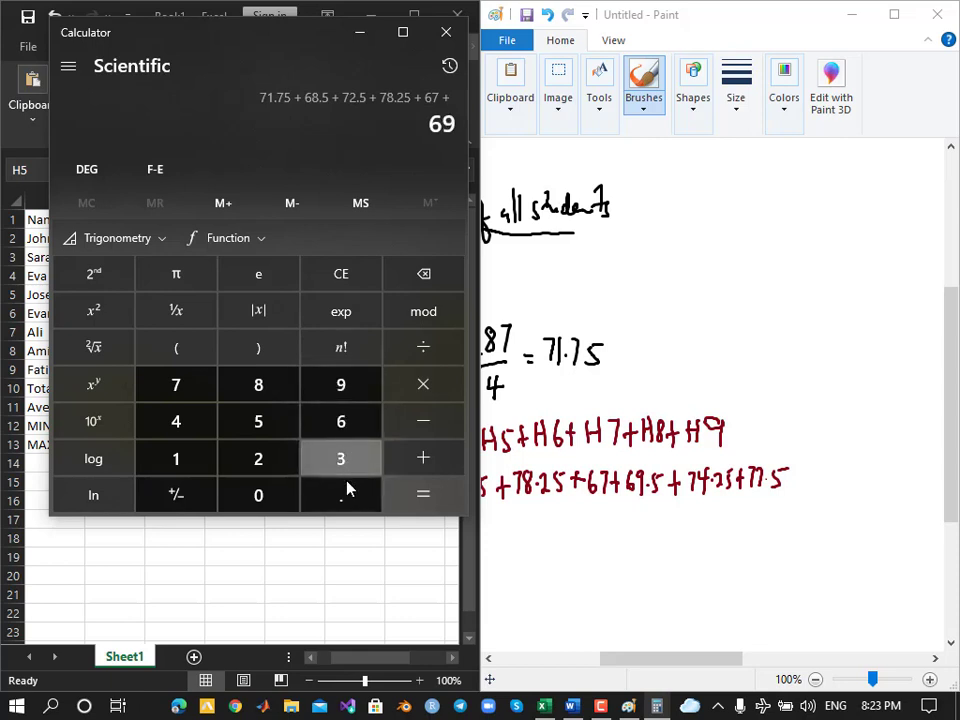
click(337, 496)
click(274, 427)
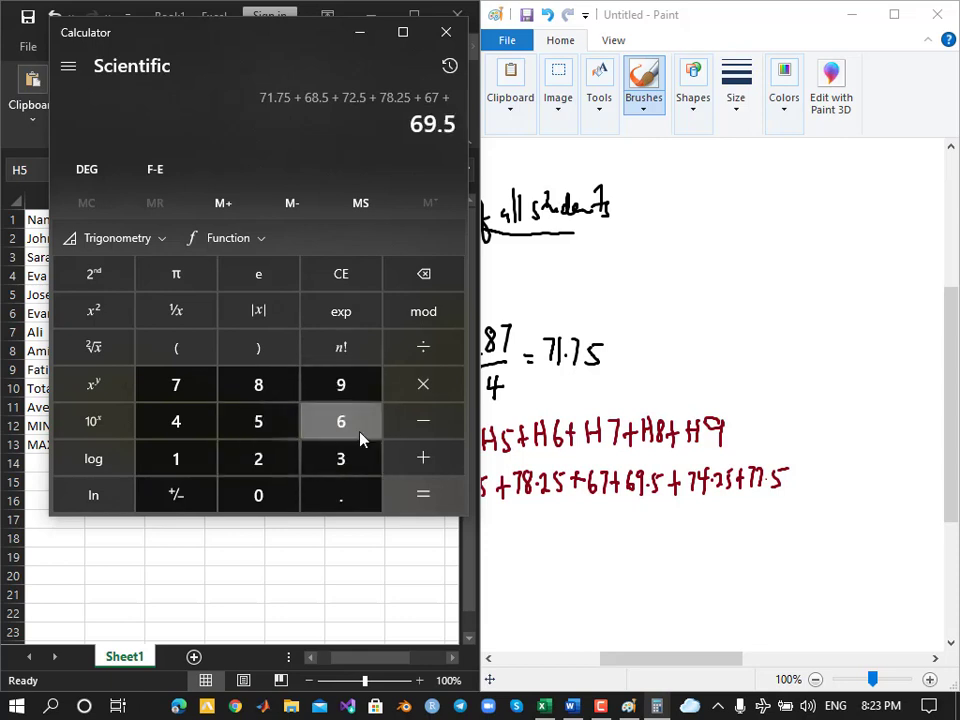
click(424, 456)
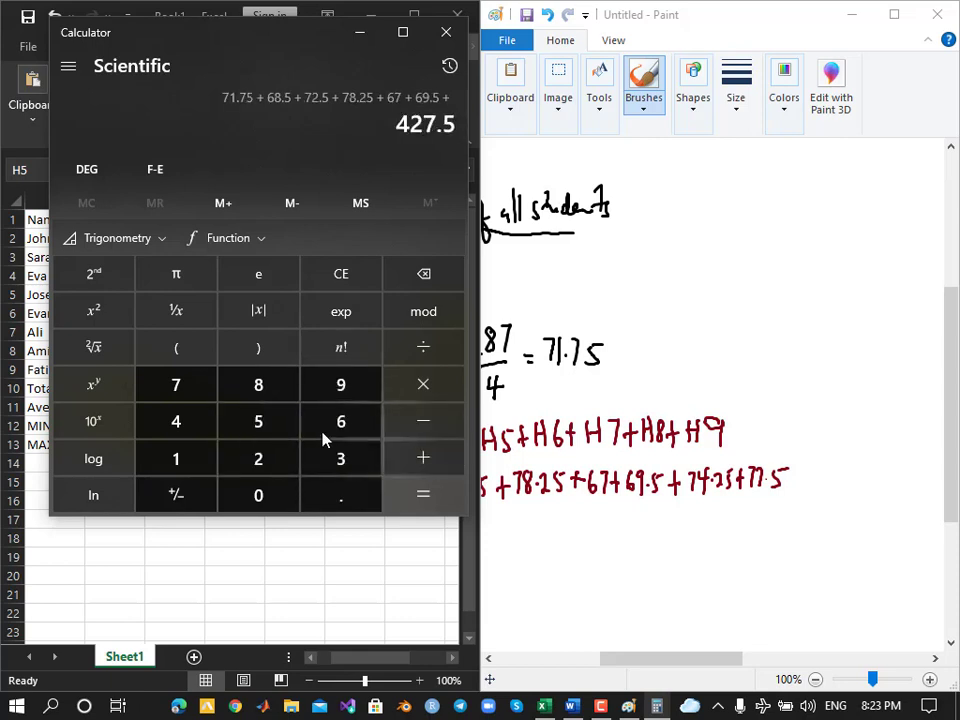
Add 74.25 to the running H10 sum and leave the addition open for another value
click(200, 396)
click(199, 430)
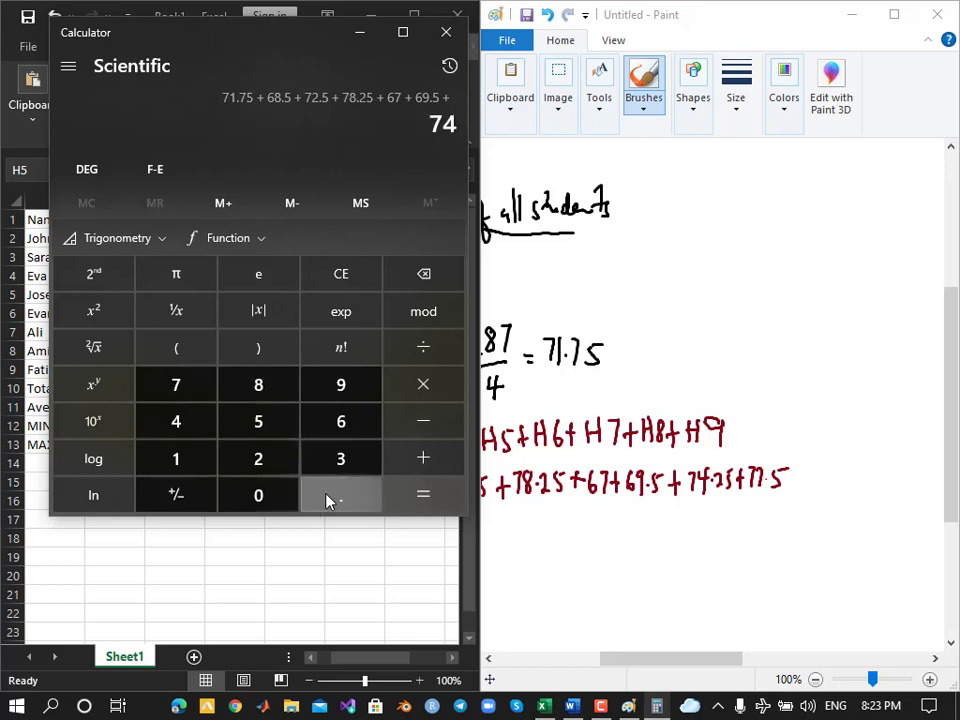
click(327, 497)
click(268, 458)
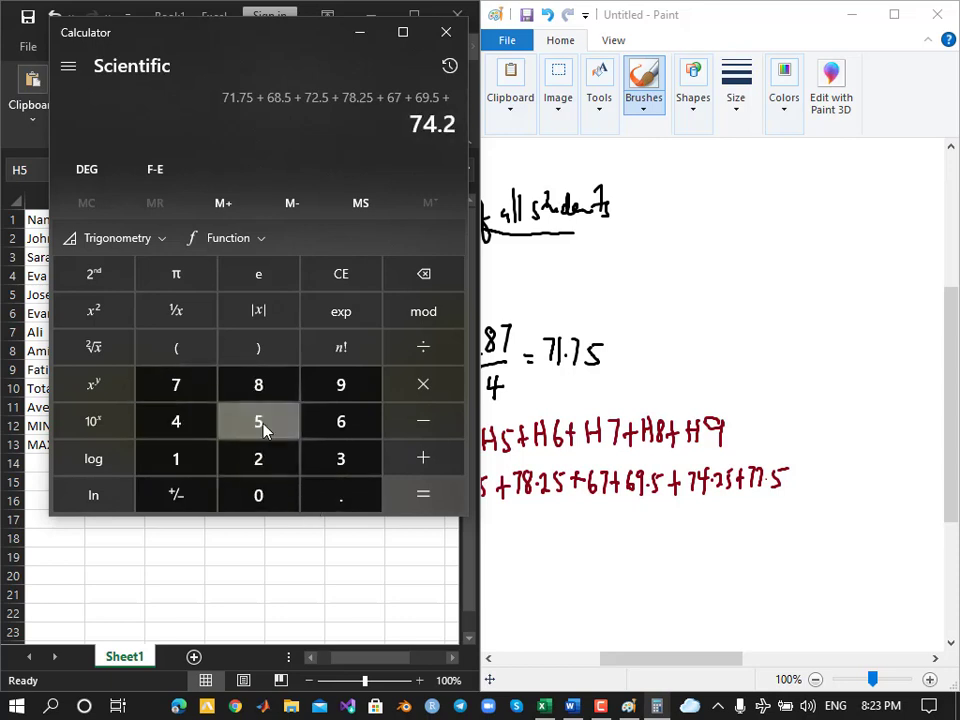
click(263, 425)
click(423, 457)
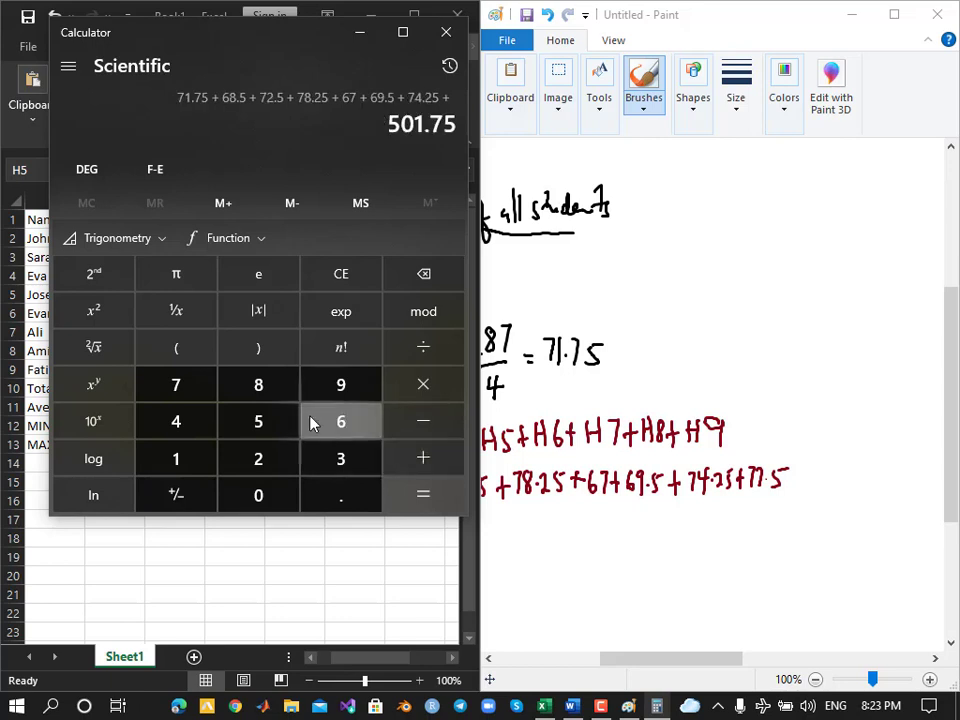
Add 77.5 as the last value of the H10 sum in Calculator and complete the addition
click(200, 393)
click(199, 392)
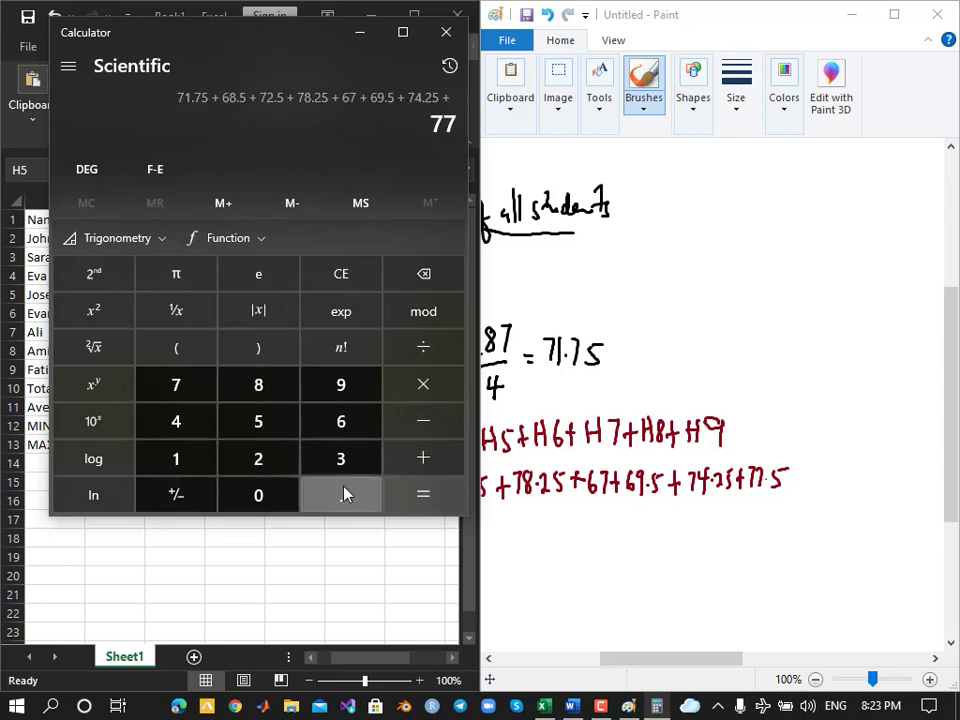
click(345, 494)
click(272, 428)
click(432, 497)
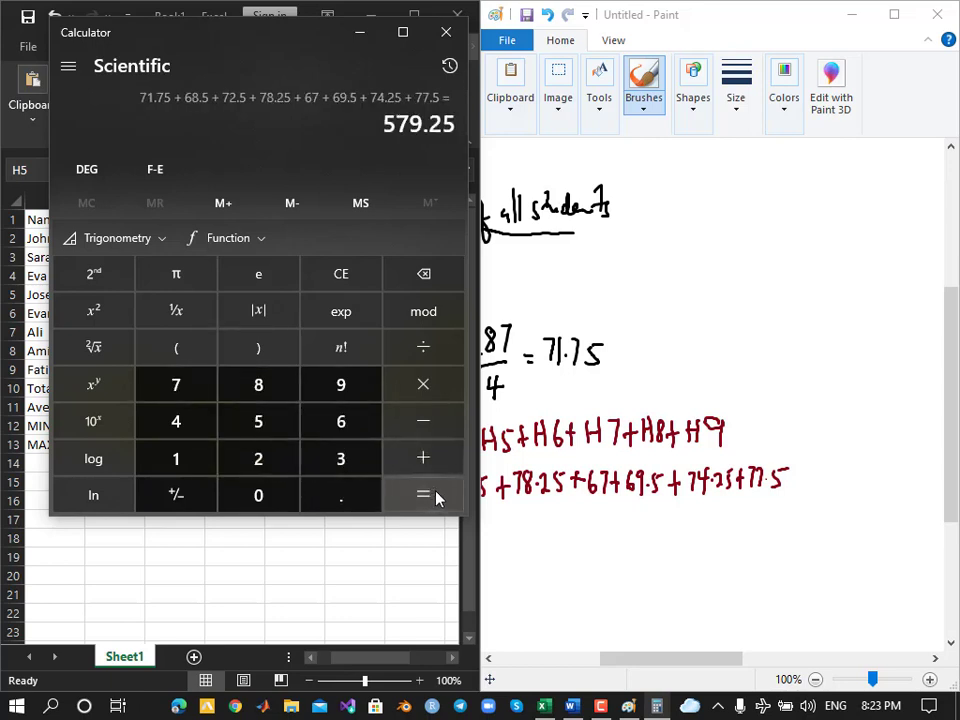
Handwrite H10 = 579.25 below the row of values in Paint and double-underline the result
mouse_move(634, 660)
mouse_down()
mouse_move(566, 670)
mouse_move(541, 662)
mouse_up()
mouse_move(603, 533)
mouse_down()
mouse_move(642, 548)
mouse_move(693, 529)
mouse_move(690, 548)
mouse_move(751, 533)
mouse_move(738, 545)
mouse_up()
click(706, 537)
drag(557, 540, 568, 540)
mouse_move(568, 530)
mouse_down()
mouse_move(568, 548)
mouse_move(586, 534)
mouse_up()
mouse_move(638, 574)
mouse_down()
mouse_move(737, 567)
mouse_move(634, 576)
mouse_up()
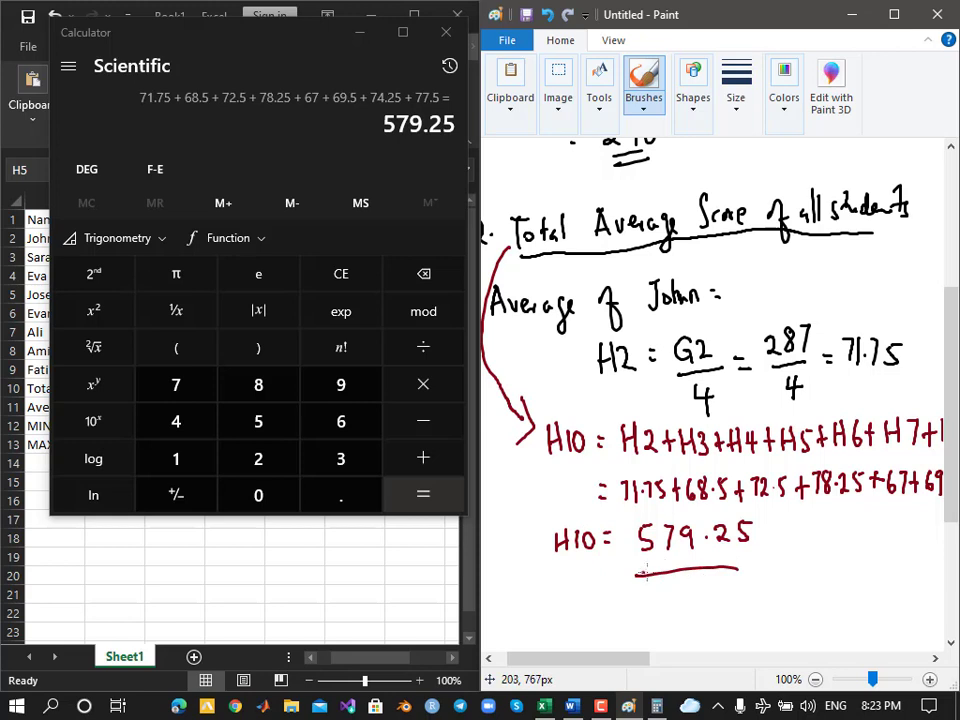
click(636, 620)
key(ctrl+z)
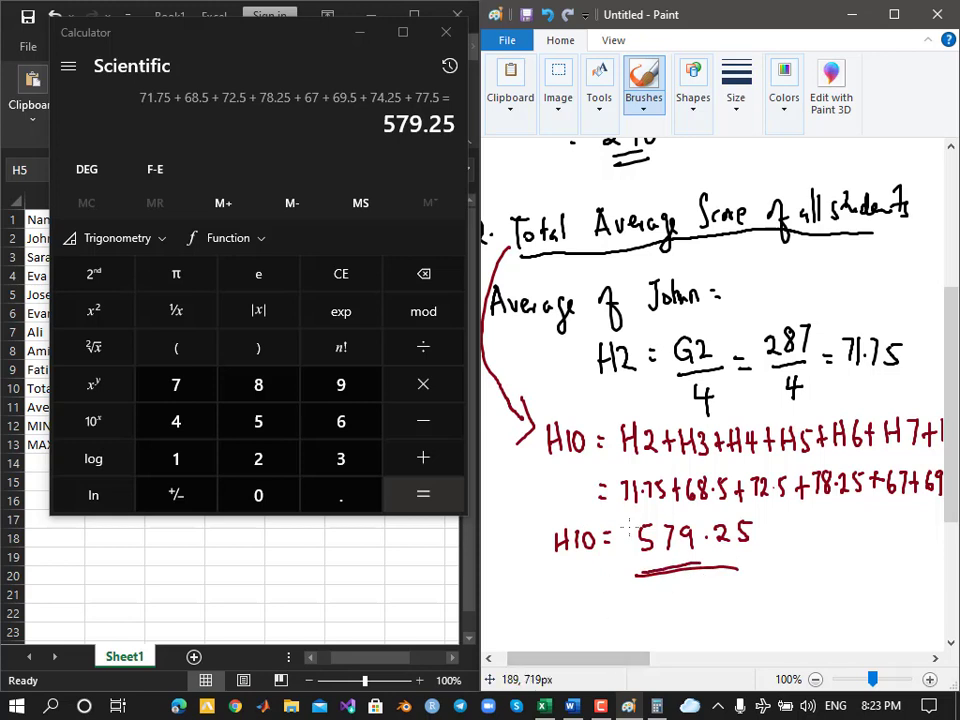
Outline the whole handwritten H10 formula, from H2 through H9, with a green brush line
click(785, 110)
click(686, 152)
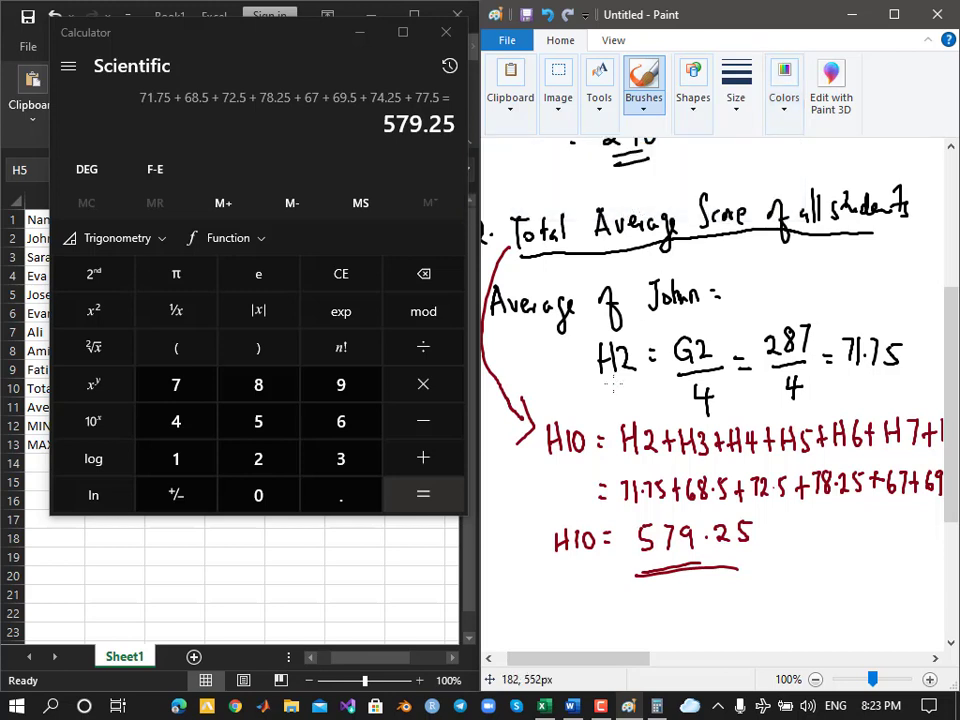
drag(575, 465, 805, 458)
drag(867, 456, 941, 455)
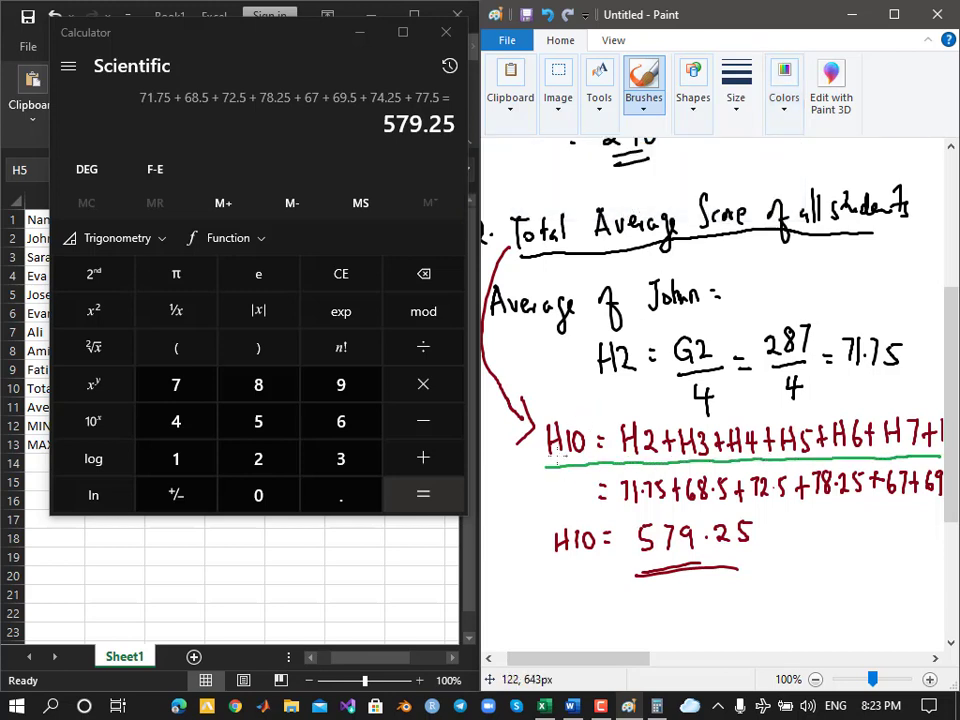
mouse_move(541, 420)
mouse_down()
mouse_move(622, 405)
mouse_move(936, 417)
mouse_up()
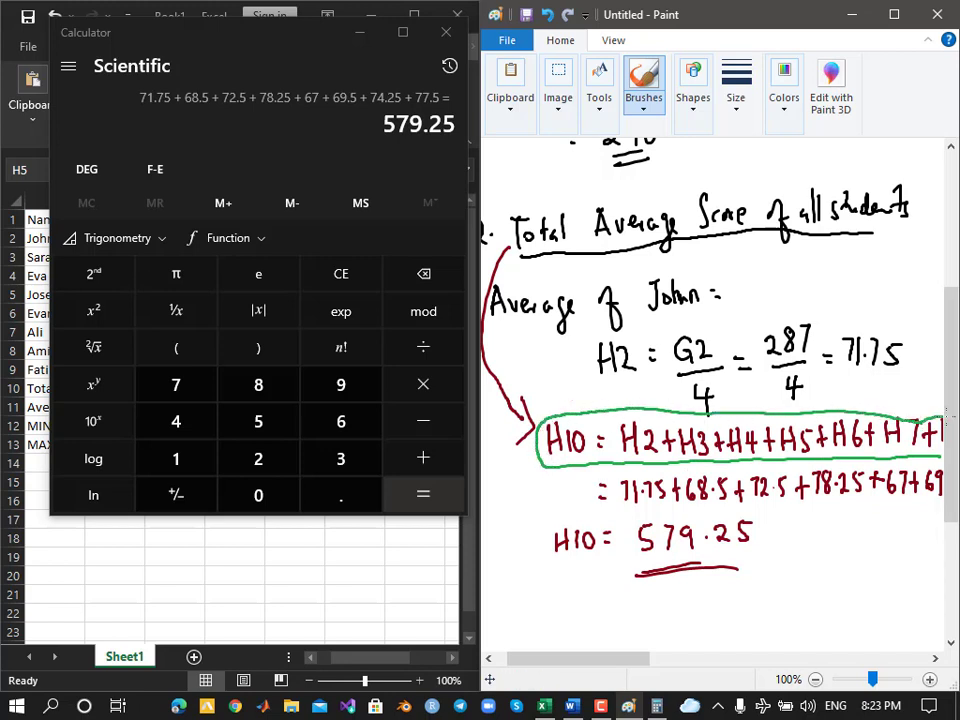
mouse_move(634, 658)
mouse_down()
mouse_move(686, 650)
mouse_move(720, 658)
mouse_up()
mouse_move(707, 409)
mouse_down()
mouse_move(784, 400)
mouse_move(491, 458)
mouse_up()
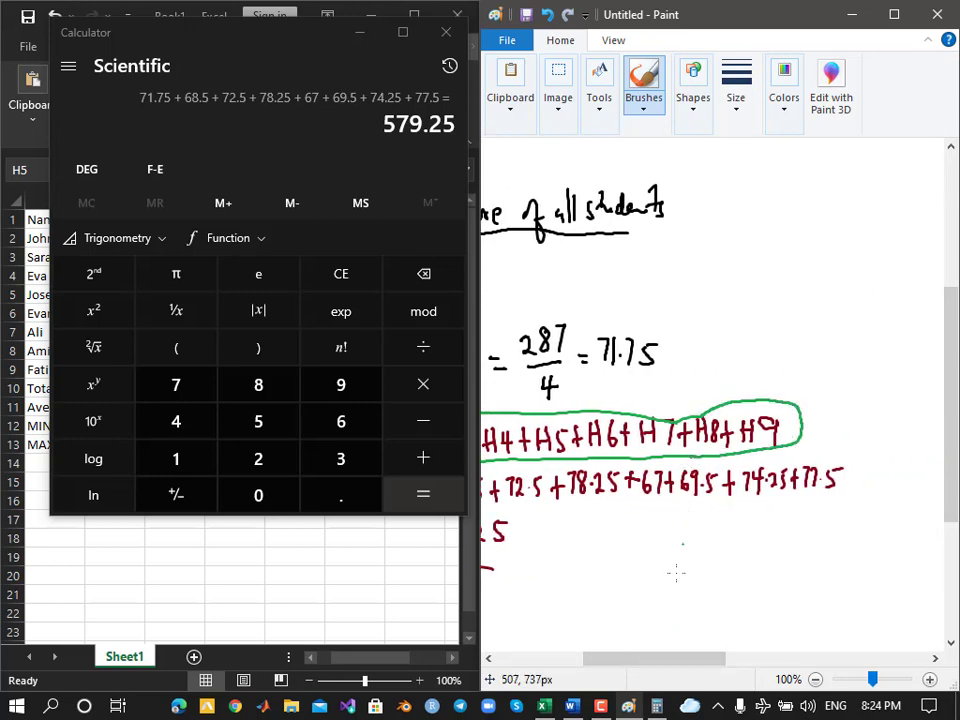
drag(655, 667, 561, 666)
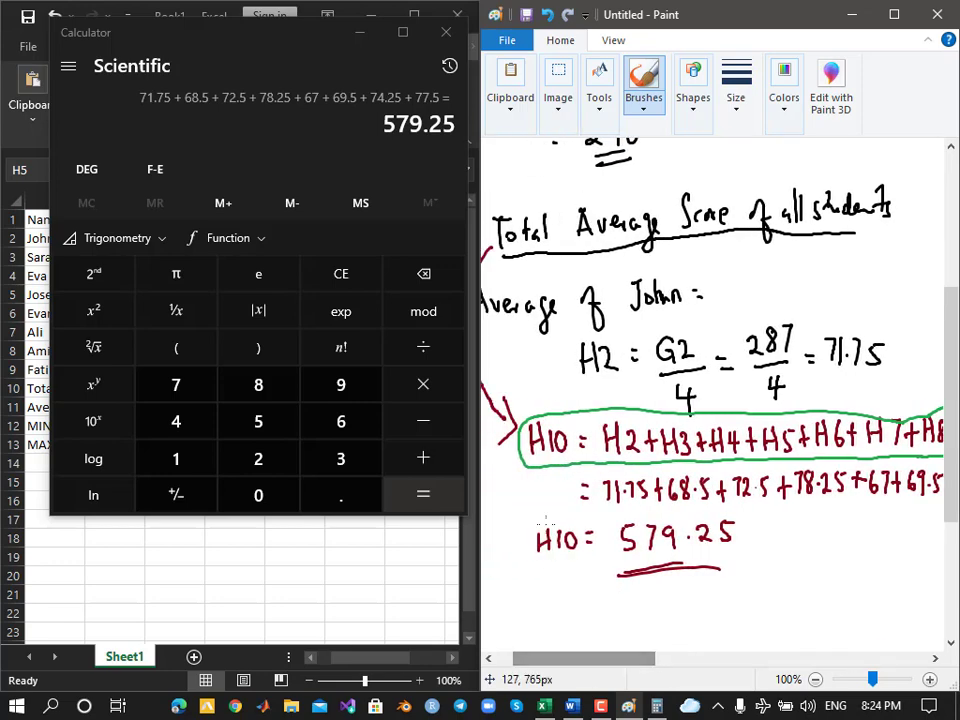
Put Calculator away and start the formula =H2+H3+H4+H5 in cell H10 of the Excel sheet
click(359, 32)
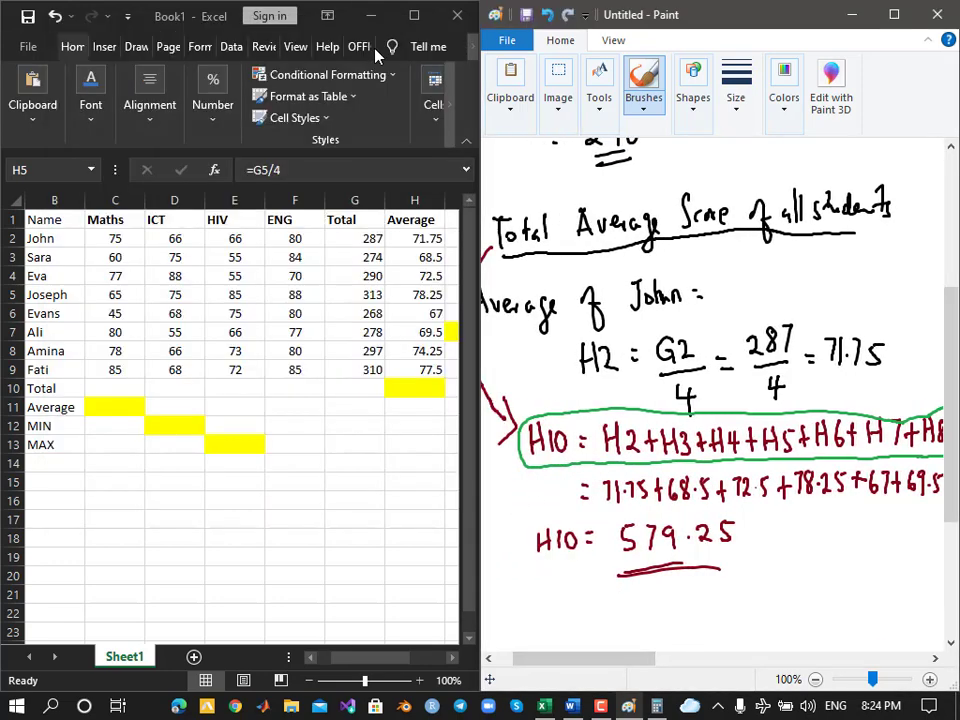
click(409, 658)
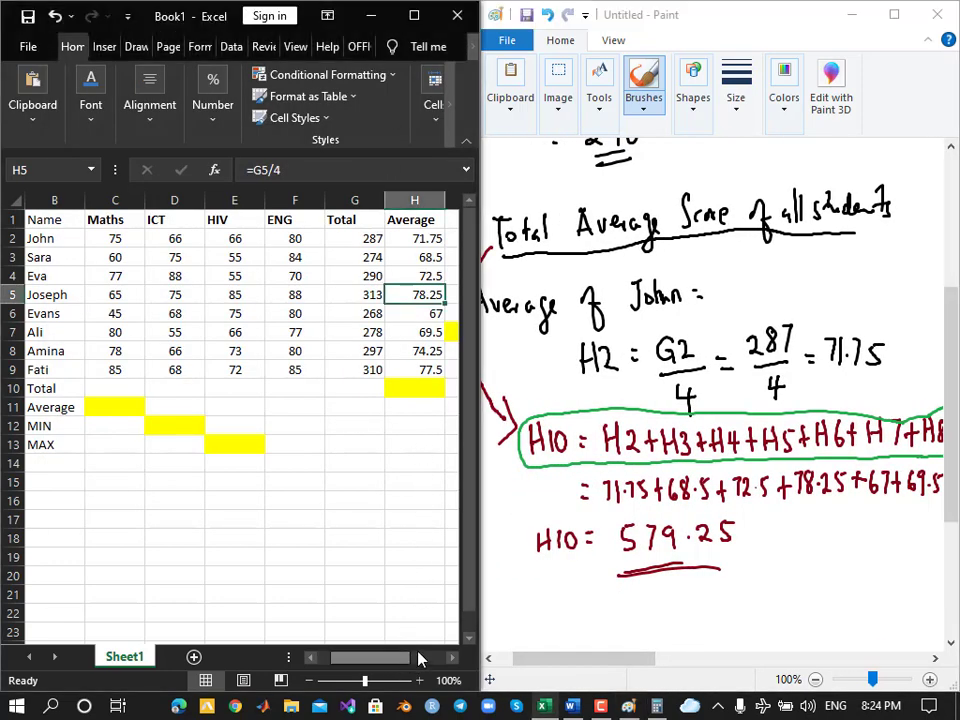
click(418, 658)
drag(401, 660, 321, 681)
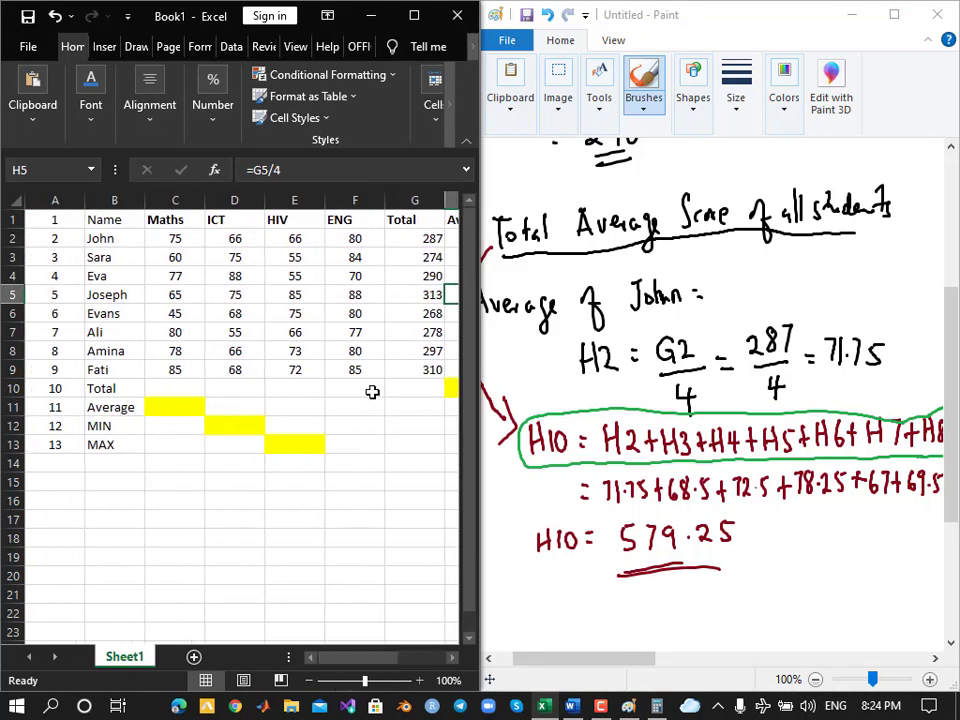
click(451, 389)
drag(376, 657, 396, 658)
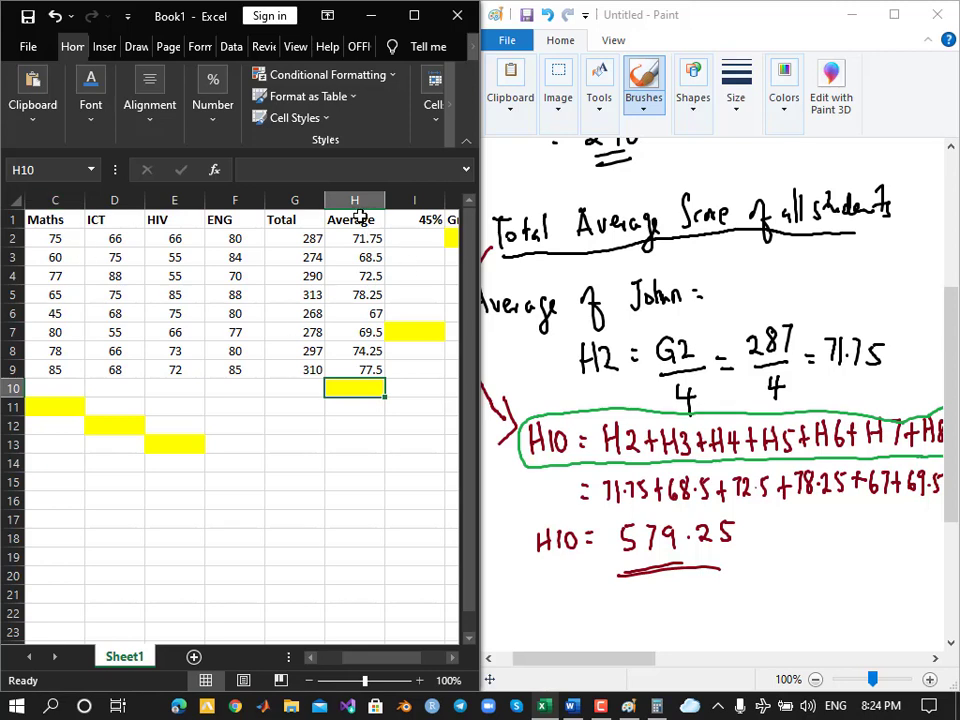
text(=)
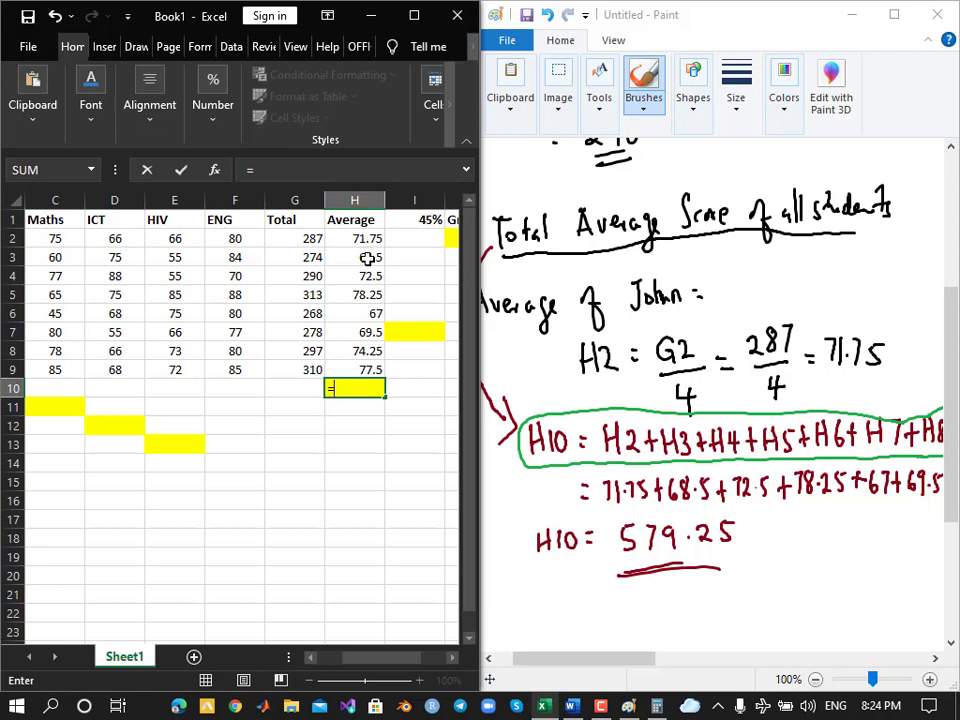
click(358, 240)
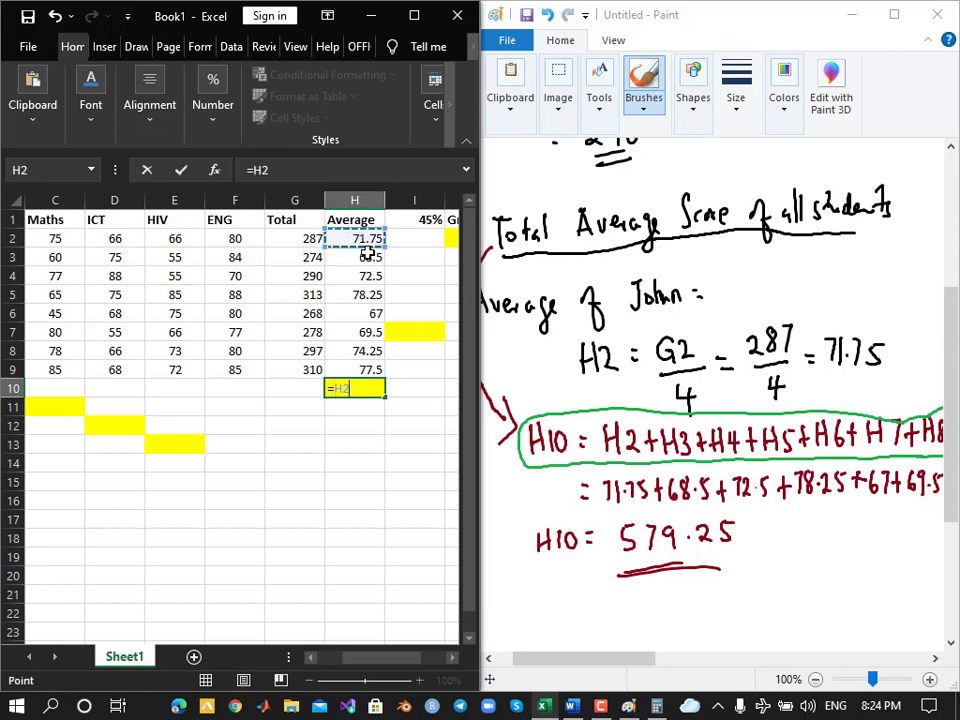
text(+)
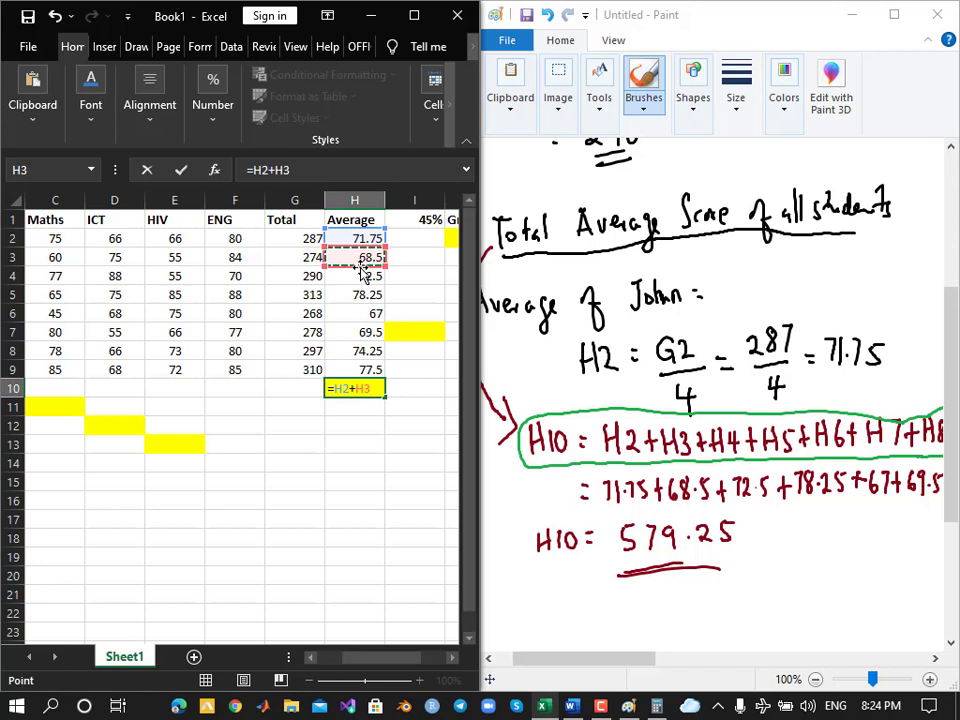
text(+)
click(362, 285)
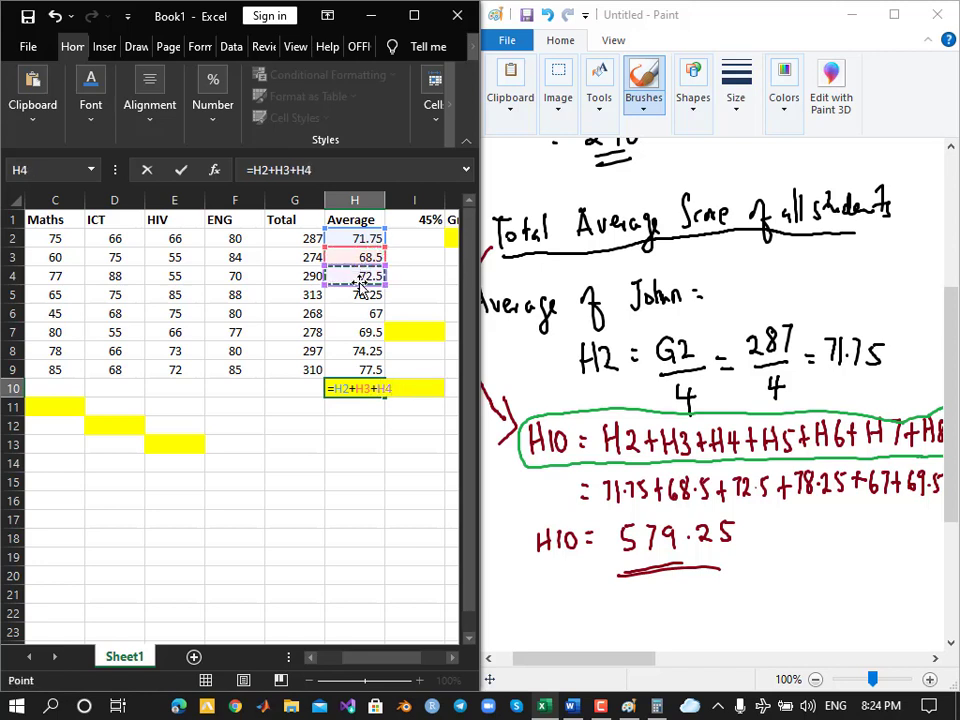
text(+)
click(362, 295)
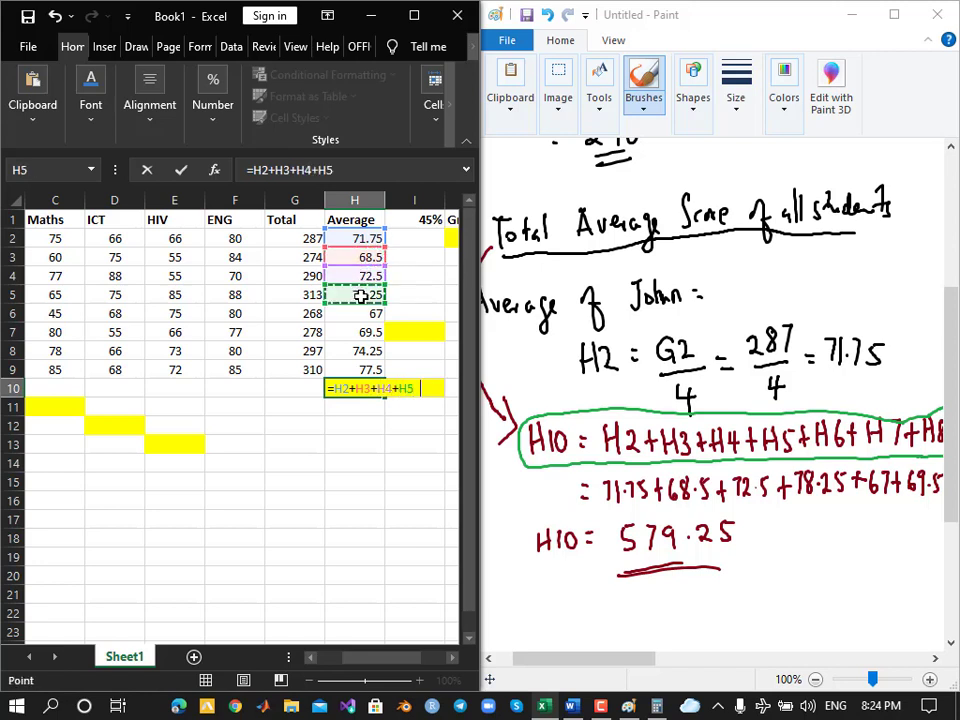
Extend the H10 formula with +H6+H7+H8+H9 and enter it
text(+)
click(366, 313)
text(+)
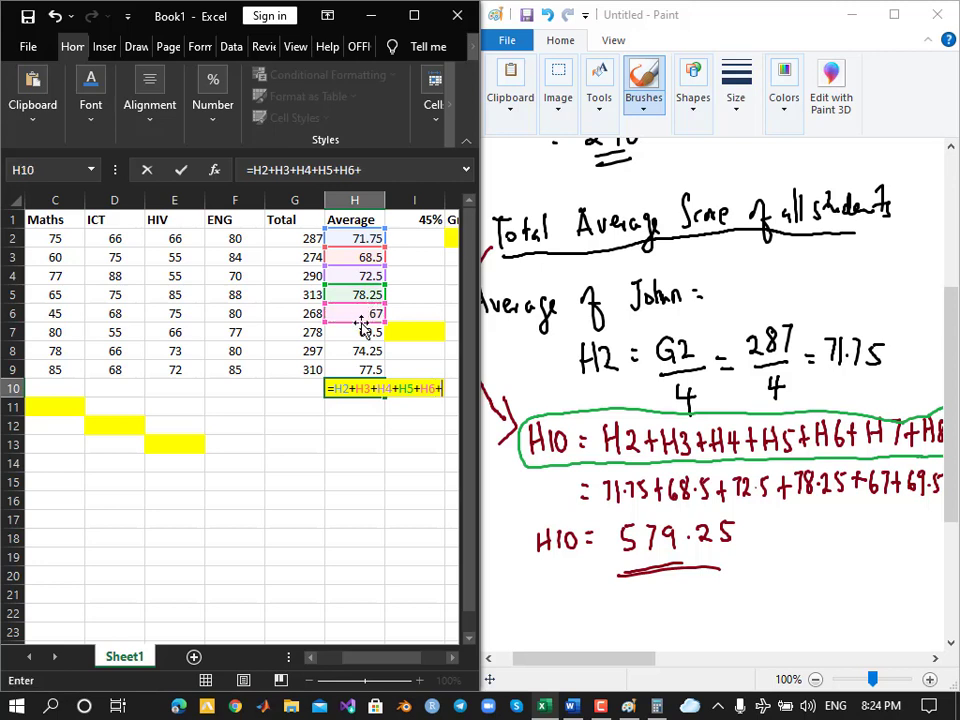
click(366, 332)
text(+)
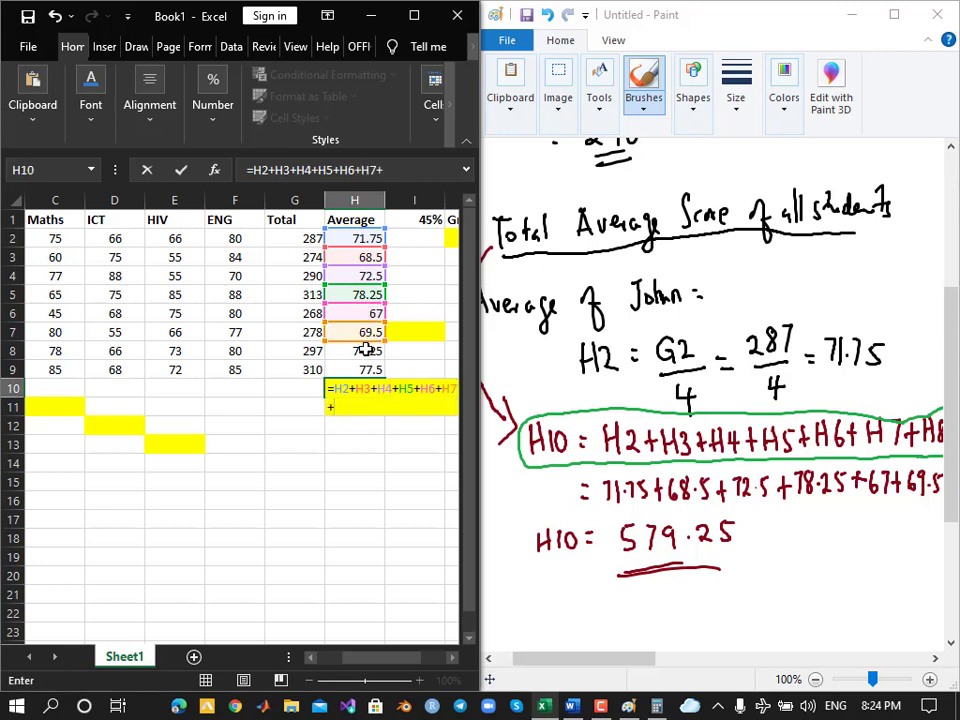
click(366, 351)
text(+)
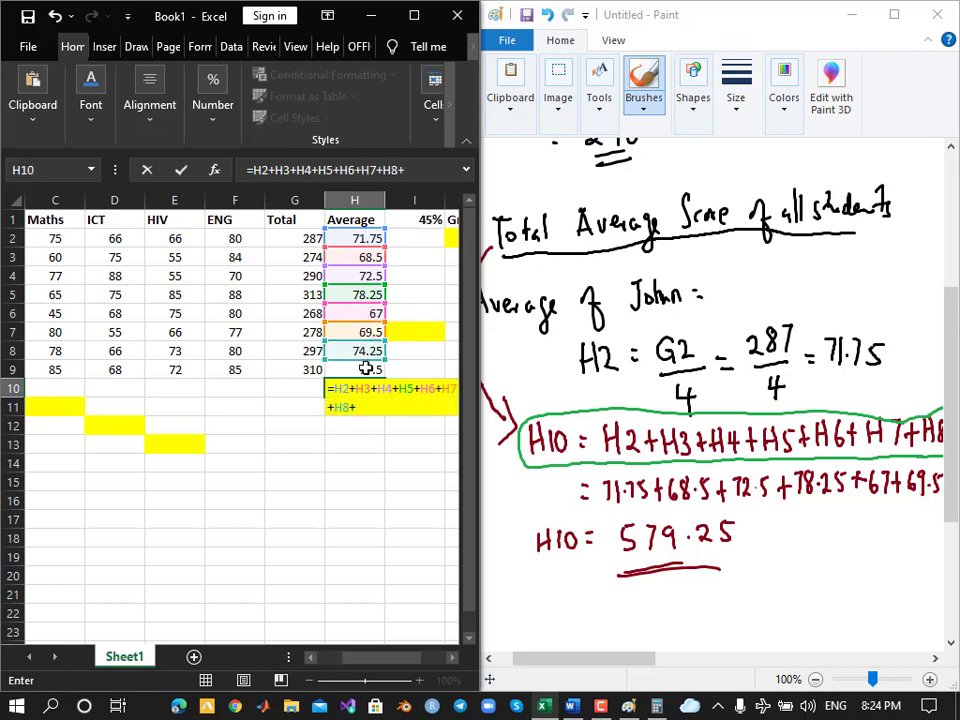
click(368, 367)
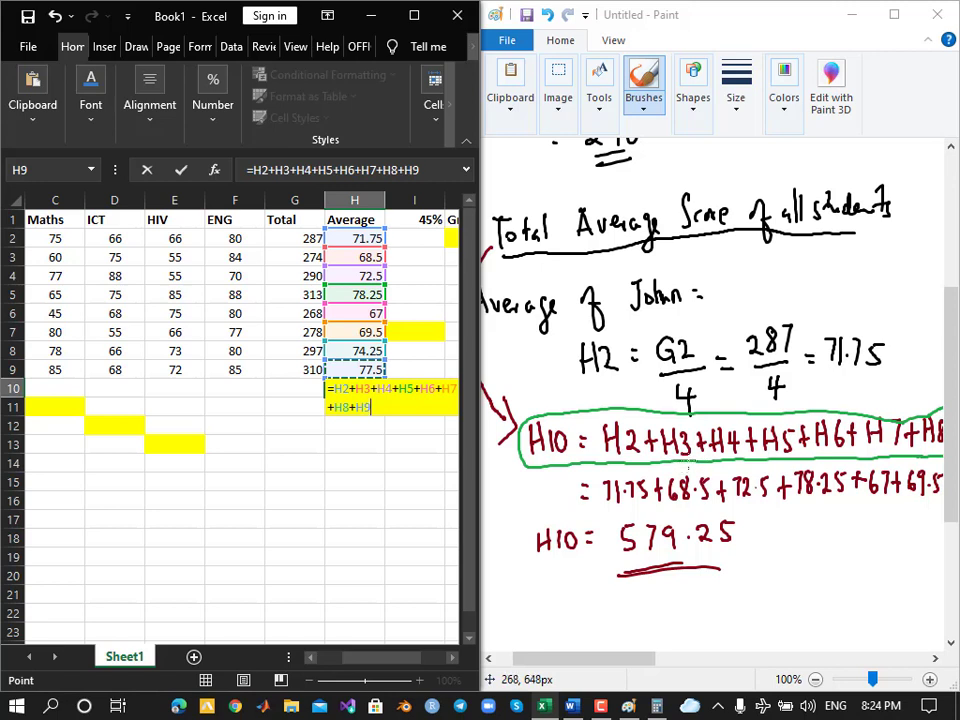
key(Return)
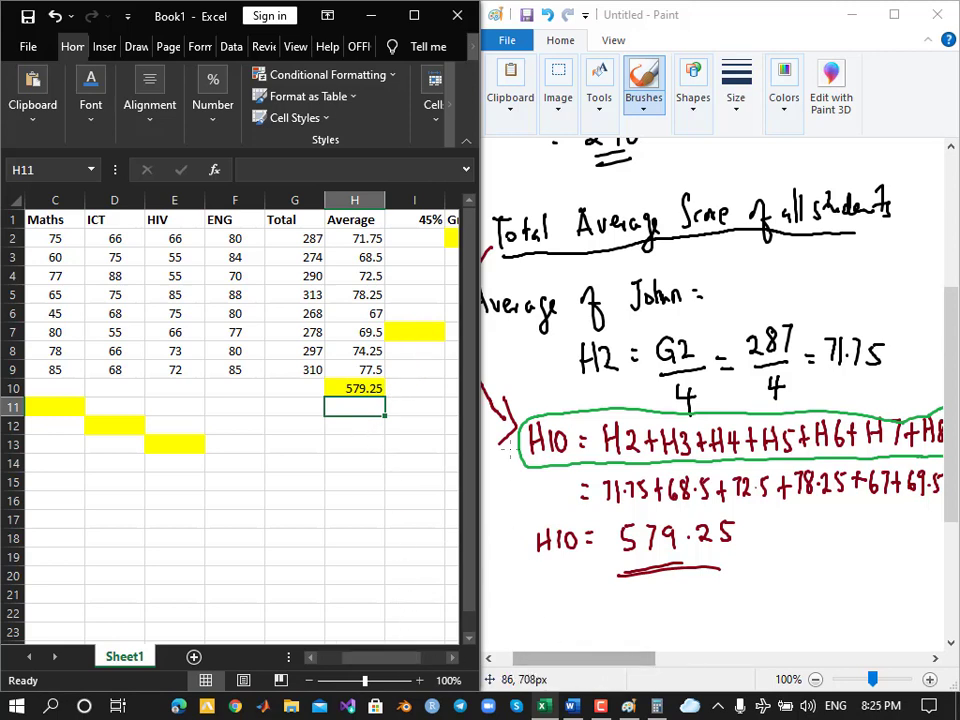
Handwrite the question number "3." in black on an empty area of the Paint canvas
mouse_move(557, 659)
mouse_down()
mouse_move(520, 670)
mouse_move(722, 645)
mouse_up()
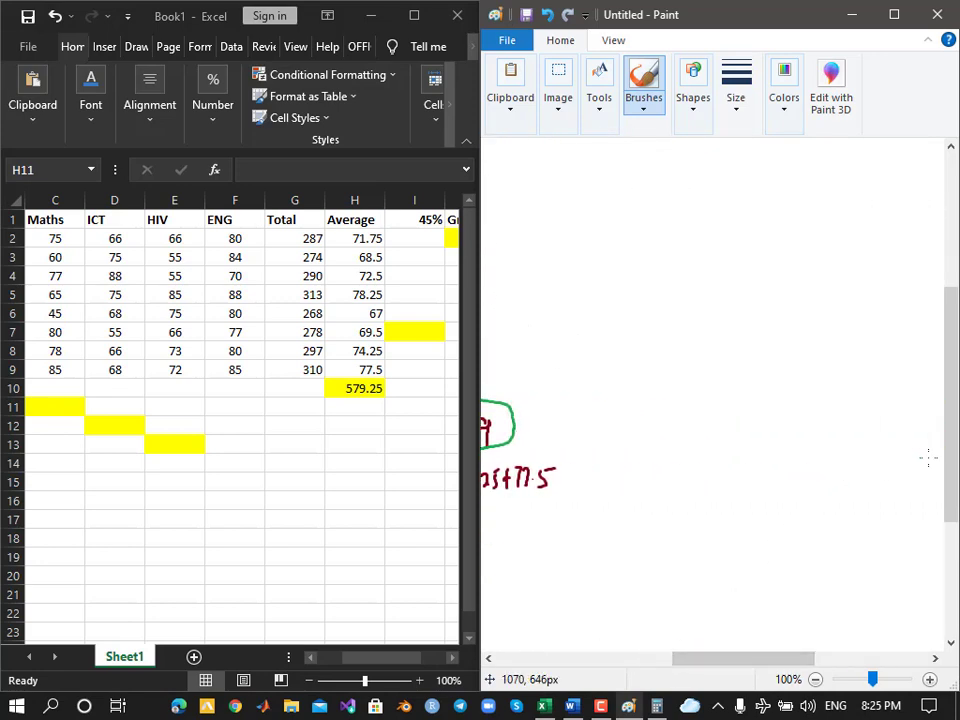
mouse_move(949, 461)
mouse_down()
mouse_move(949, 350)
mouse_move(950, 388)
mouse_up()
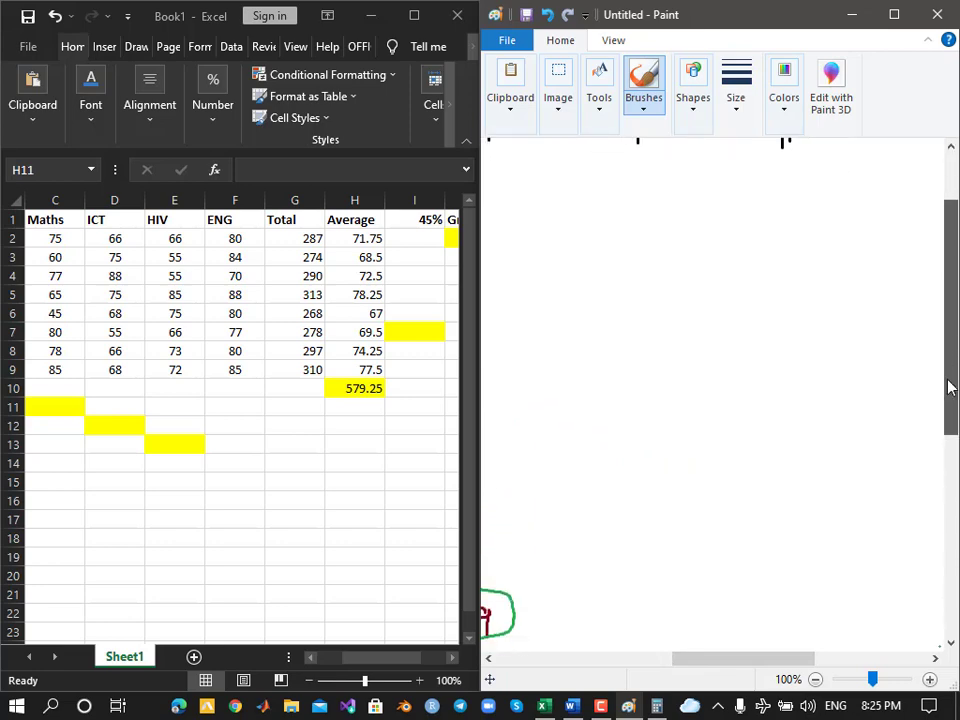
mouse_move(754, 664)
mouse_down()
mouse_move(608, 664)
mouse_move(735, 668)
mouse_up()
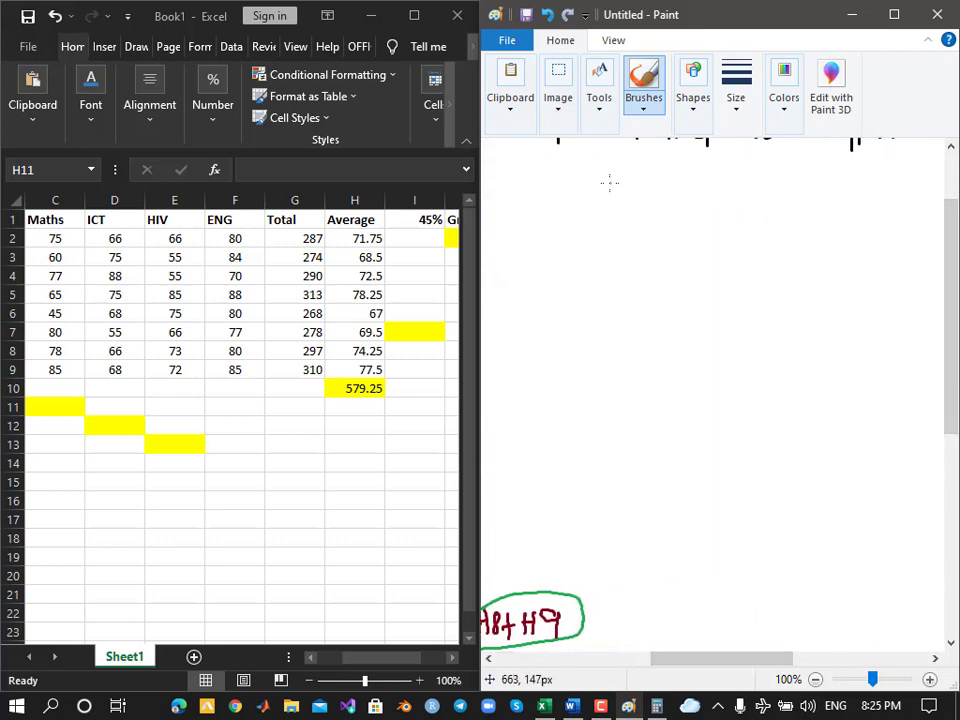
drag(603, 183, 601, 205)
click(781, 128)
click(561, 151)
drag(559, 213, 558, 237)
click(580, 231)
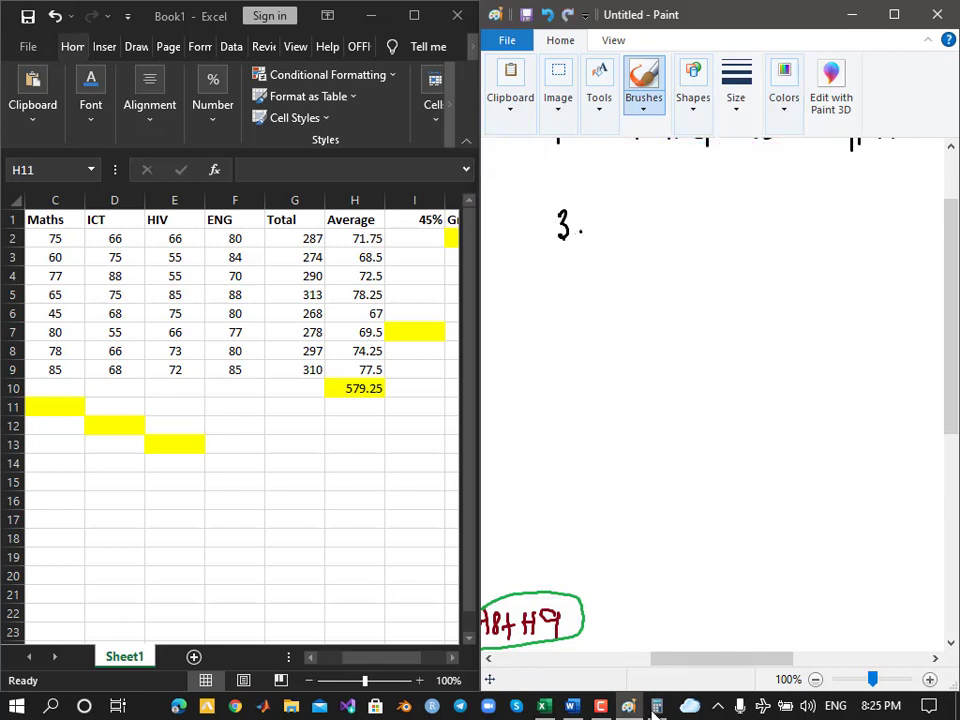
Read question 3 in the Word worksheet, then locate cell I7 and the matching student's row in Excel
click(571, 707)
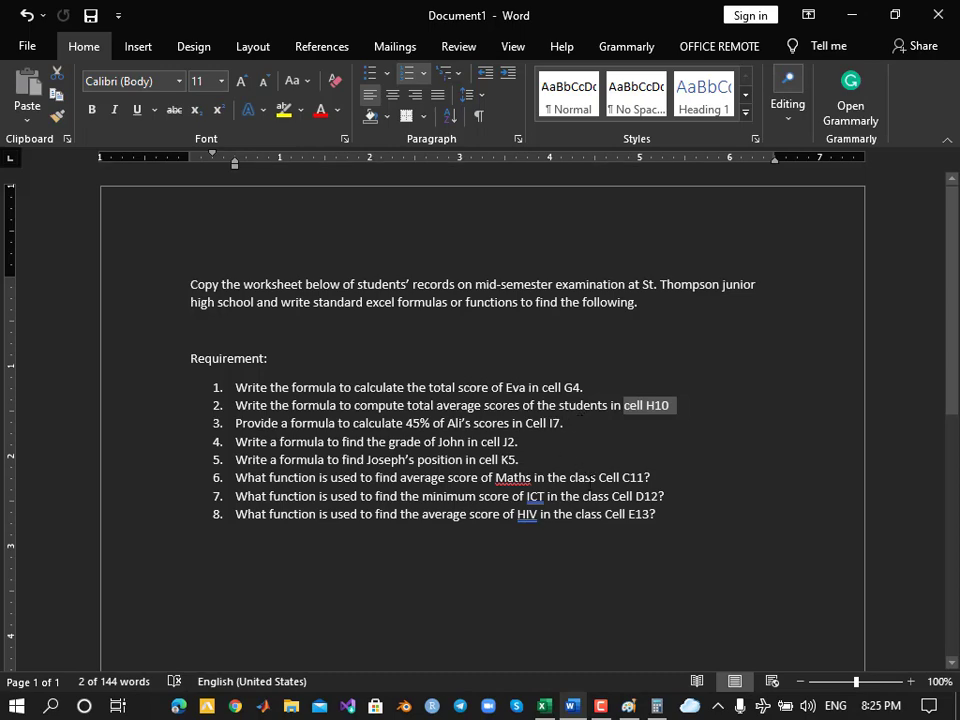
click(849, 15)
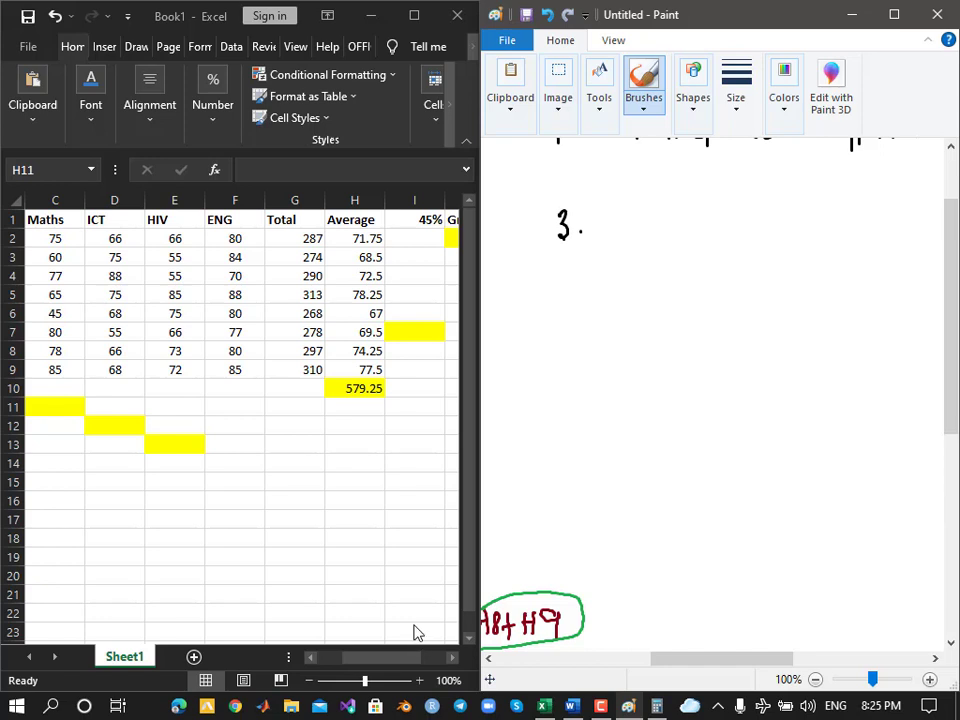
click(467, 587)
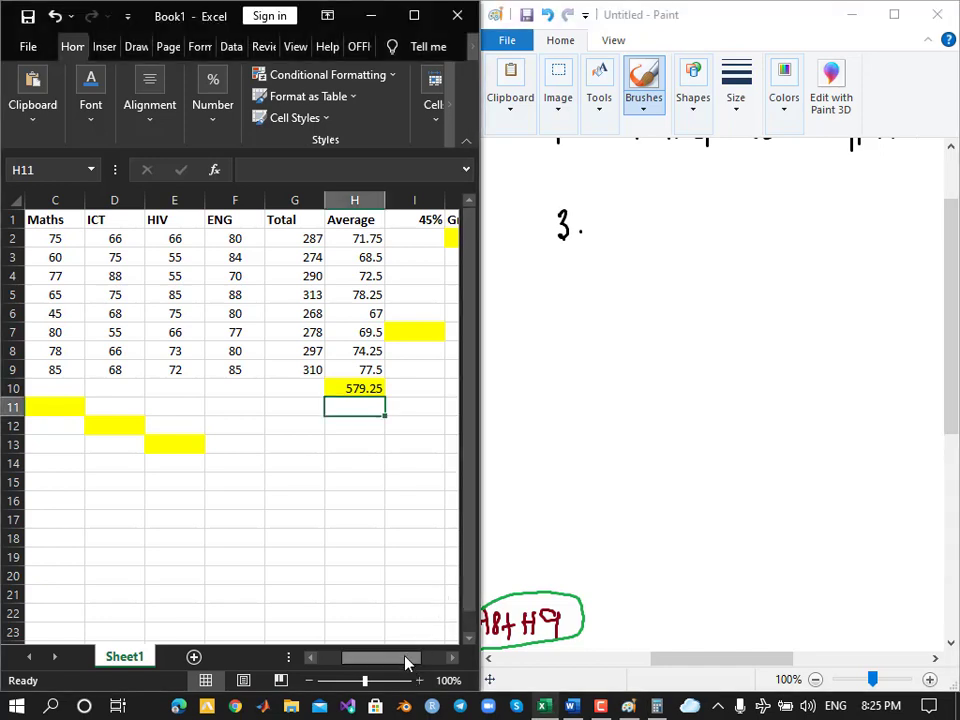
drag(406, 660, 429, 658)
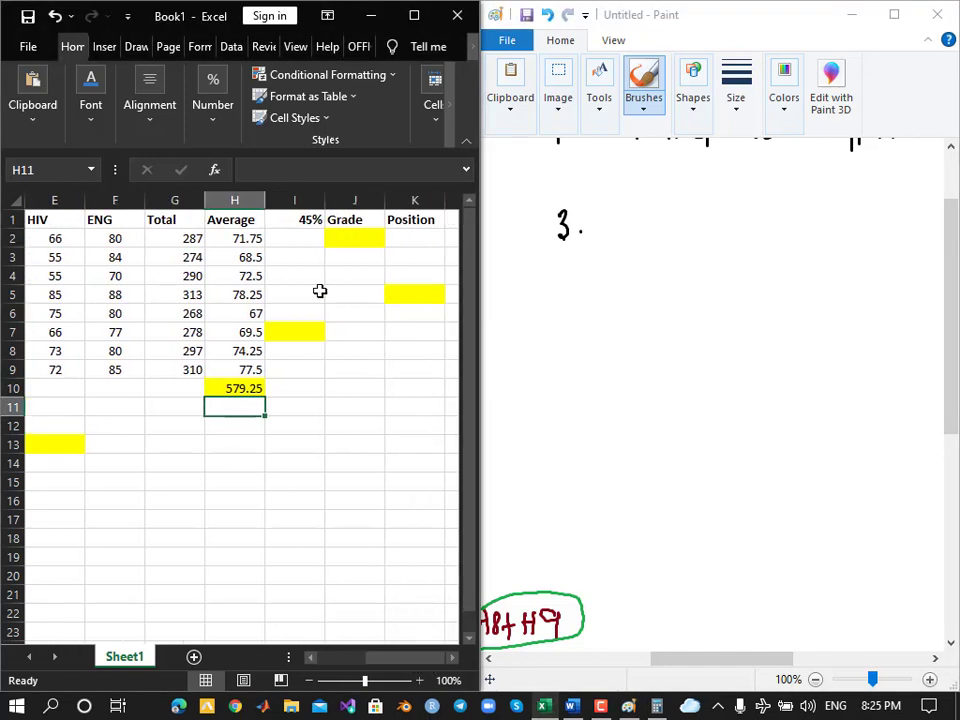
click(315, 334)
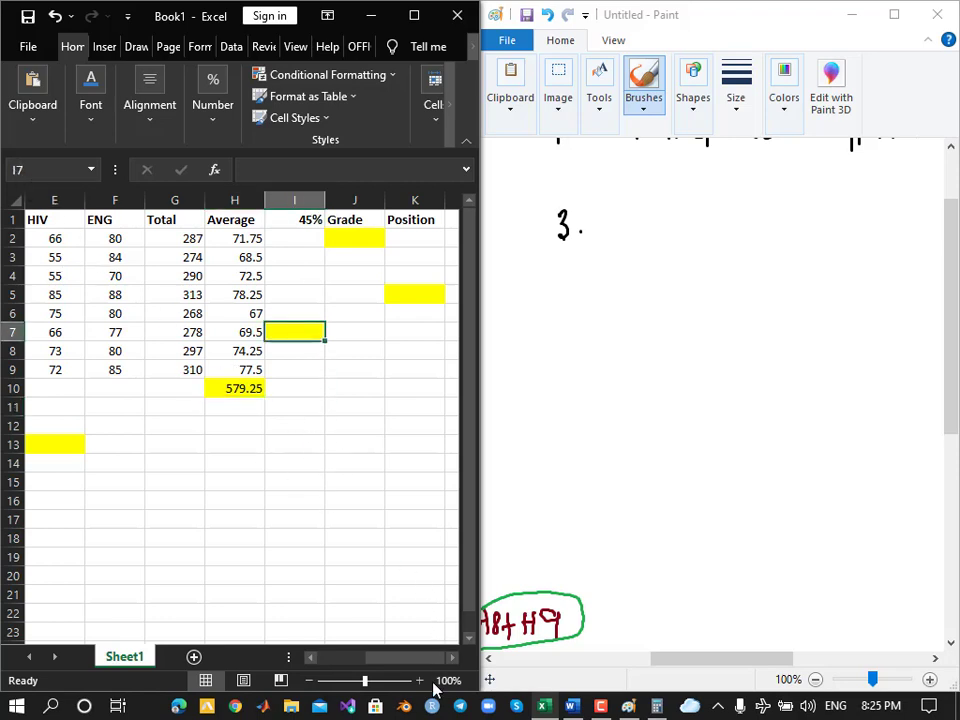
drag(424, 662, 388, 660)
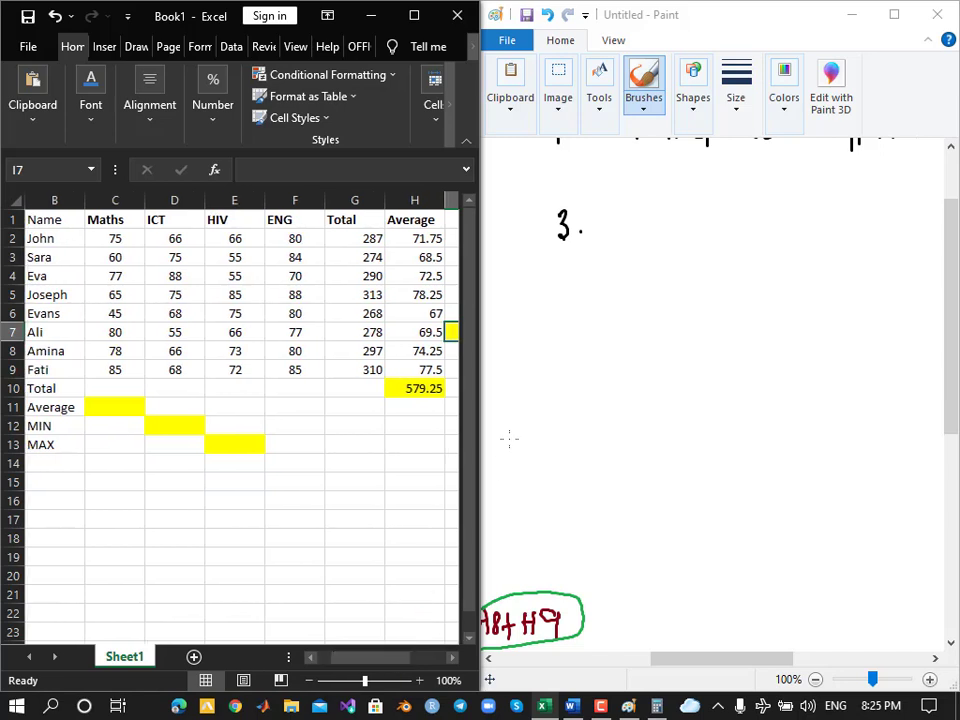
Handwrite the student's "45% percent score" heading beside "3." in Paint and begin the line "I7 =" below it
mouse_move(627, 198)
mouse_down()
mouse_move(636, 222)
mouse_move(636, 212)
mouse_up()
drag(651, 187, 654, 224)
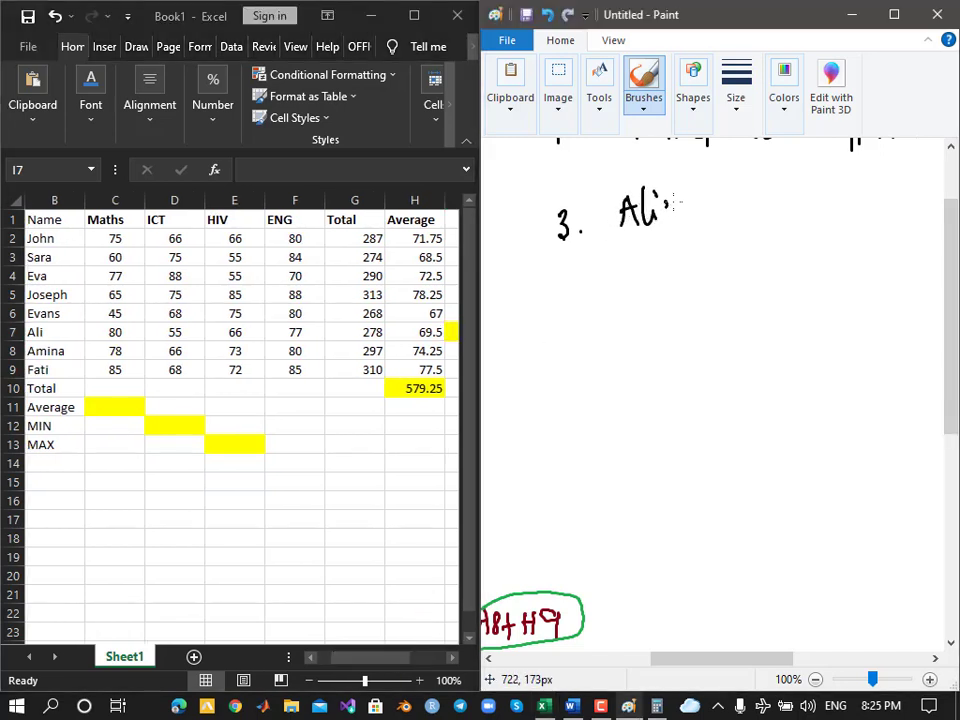
mouse_move(720, 194)
mouse_down()
mouse_move(715, 221)
mouse_move(792, 196)
mouse_move(808, 202)
mouse_up()
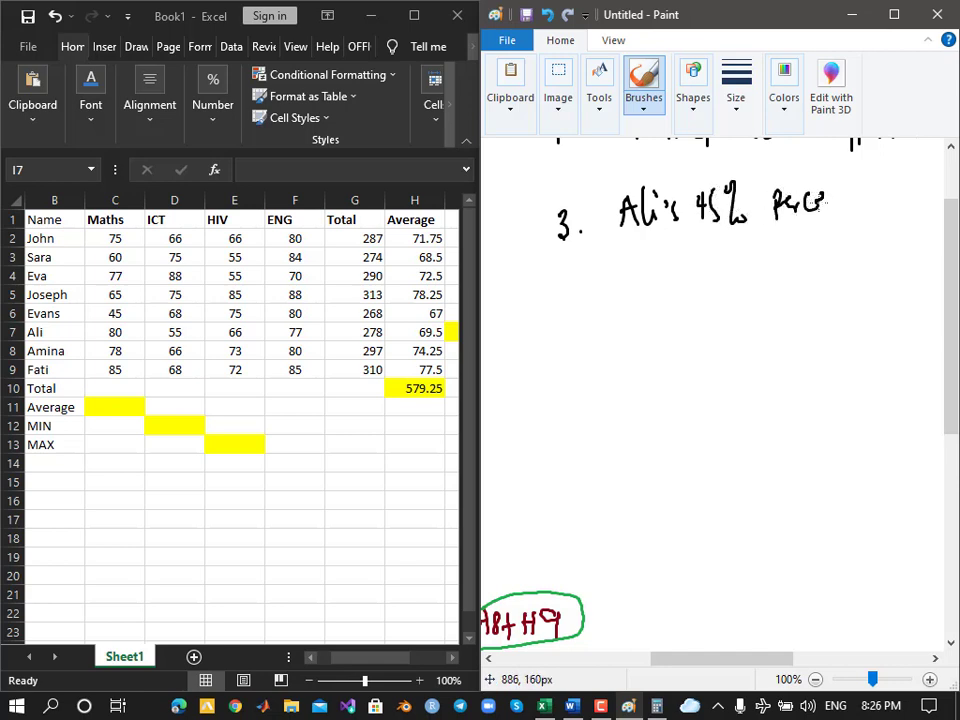
mouse_move(822, 203)
mouse_down()
mouse_move(845, 208)
mouse_move(874, 195)
mouse_up()
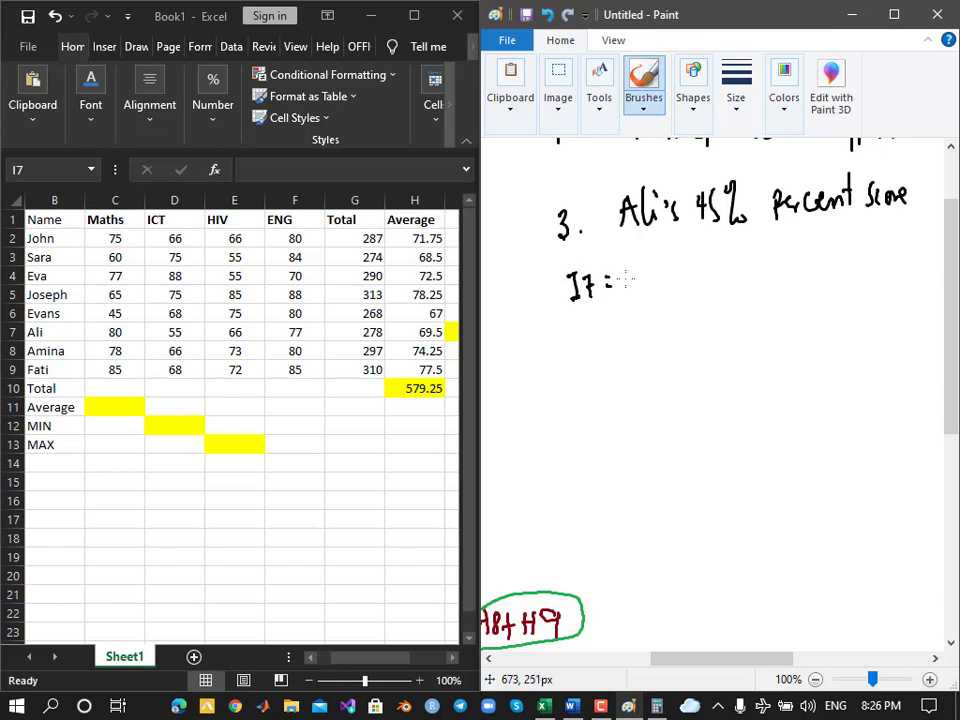
Find the average in H7 of the Excel sheet and handwrite 45/100 * H7 after "I7 =" in Paint
click(396, 657)
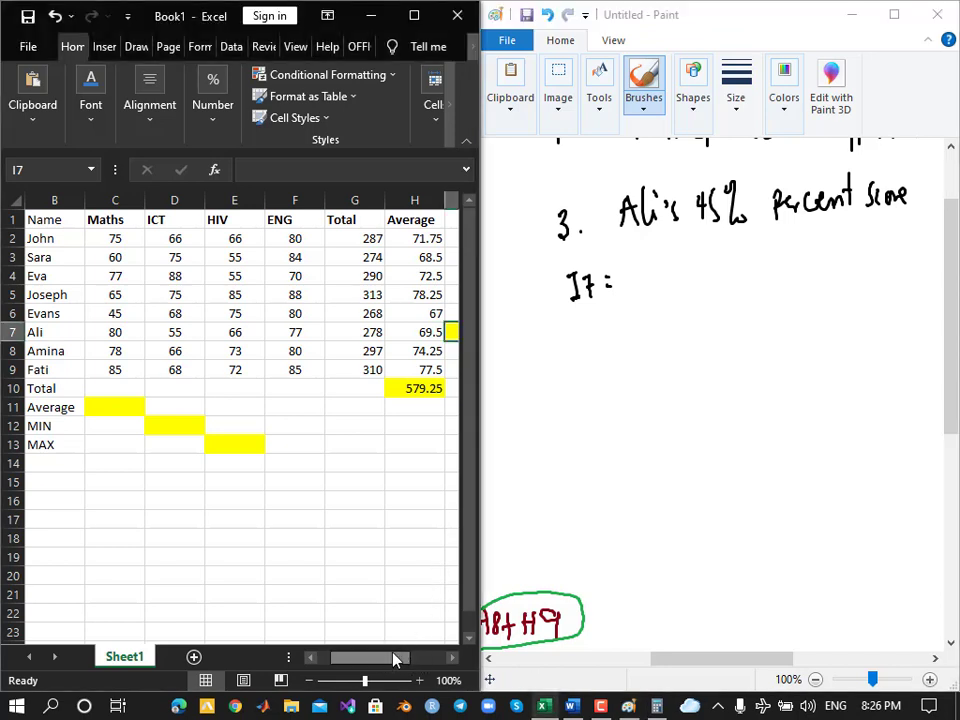
mouse_move(396, 660)
mouse_down()
mouse_move(420, 660)
mouse_move(423, 640)
mouse_up()
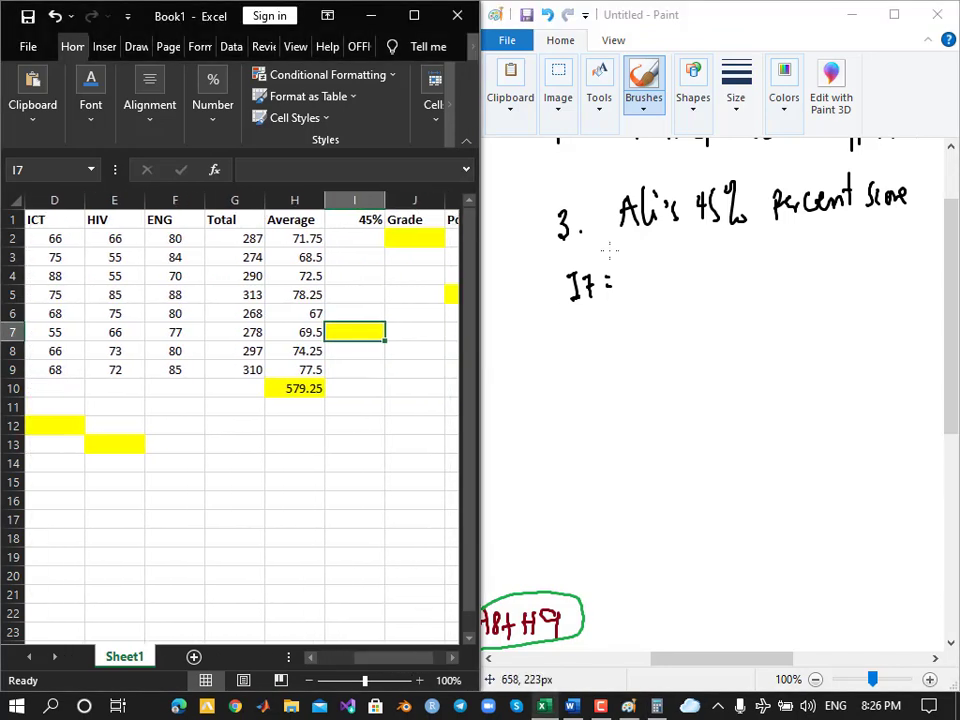
click(633, 282)
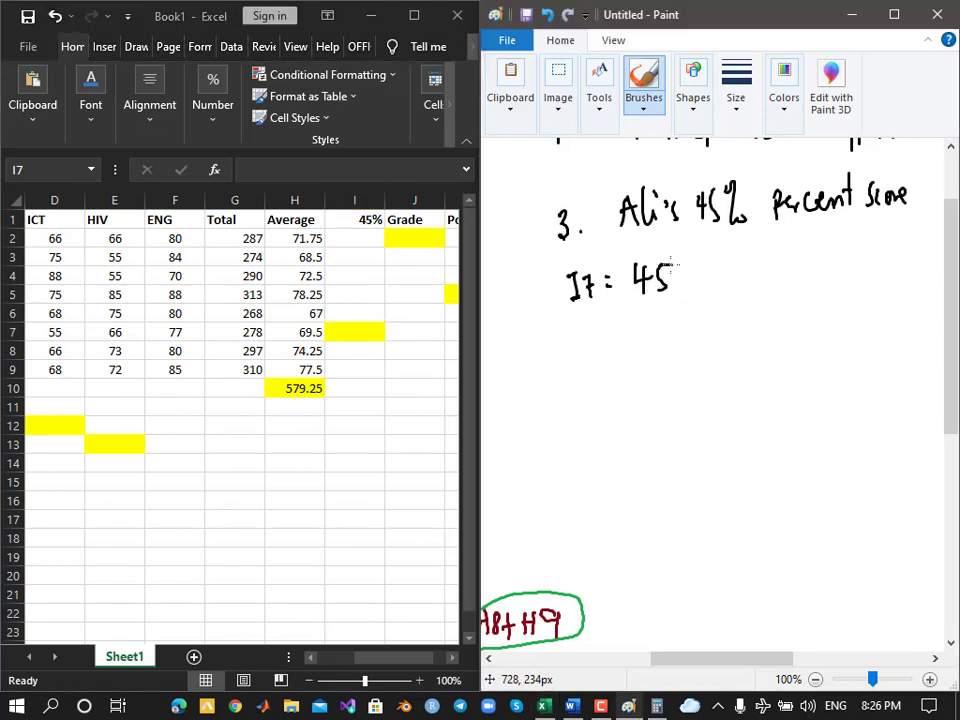
drag(640, 310, 694, 302)
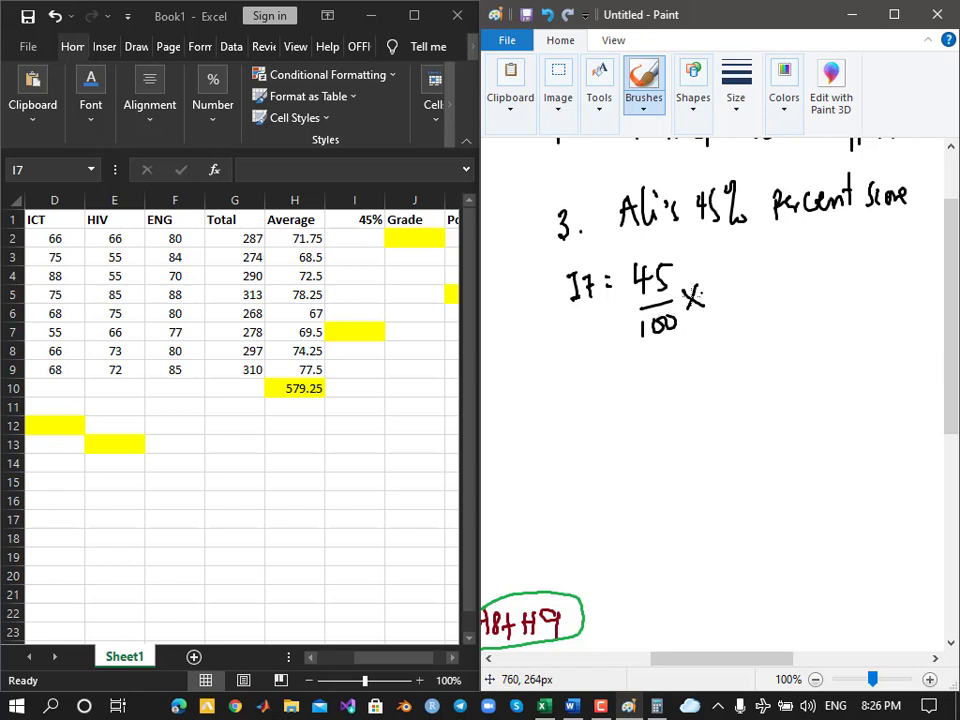
click(344, 332)
click(311, 337)
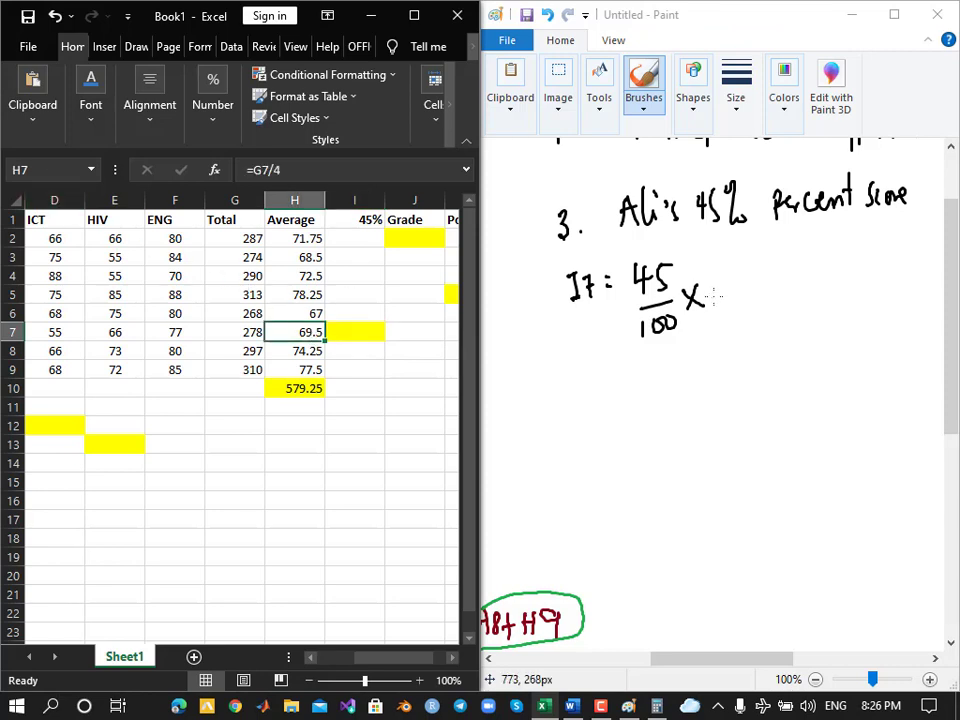
click(694, 285)
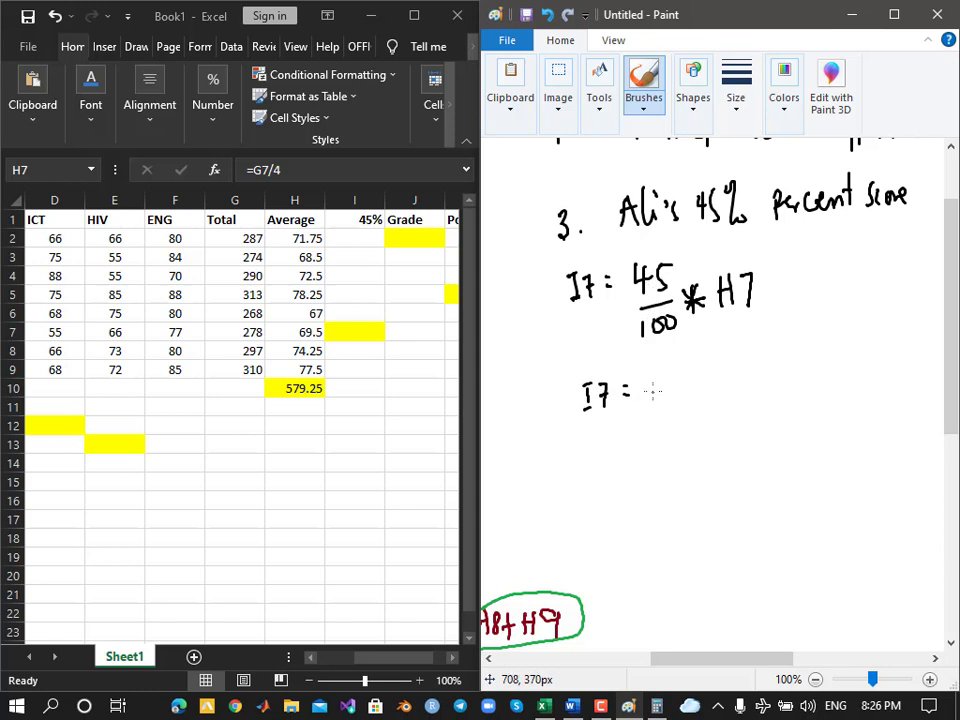
Handwrite the simplified line I7 = 0.45 * H7 in Paint and begin a third line with "I7 ="
drag(650, 392, 650, 378)
drag(715, 381, 703, 399)
mouse_move(703, 380)
mouse_down()
mouse_move(716, 399)
mouse_move(741, 395)
mouse_up()
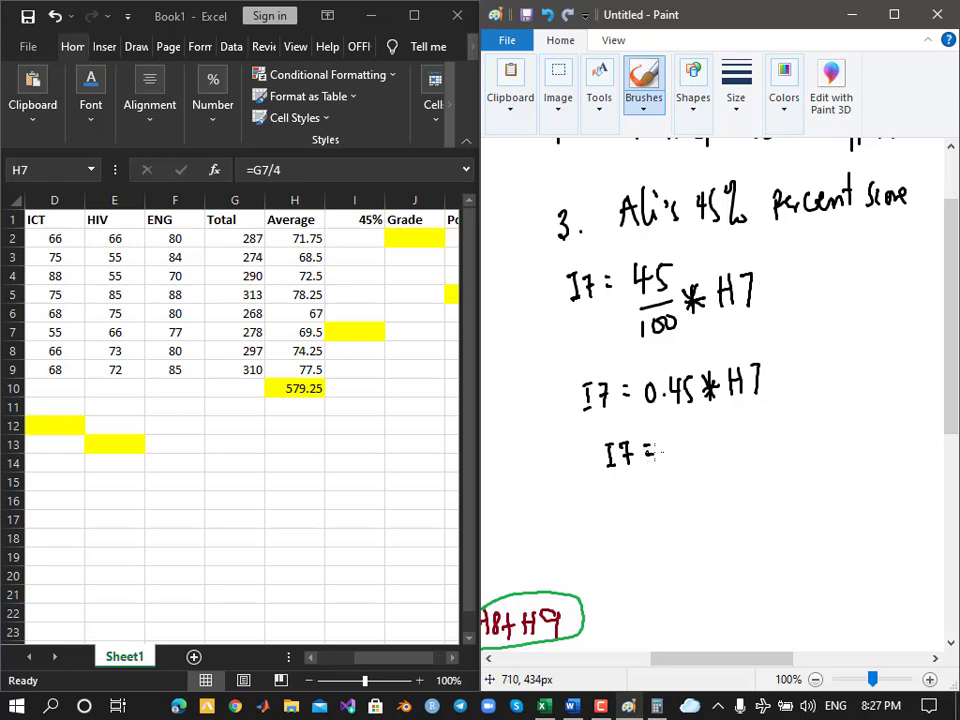
Compute 45 ÷ 100 in Calculator and start multiplying the result
click(656, 706)
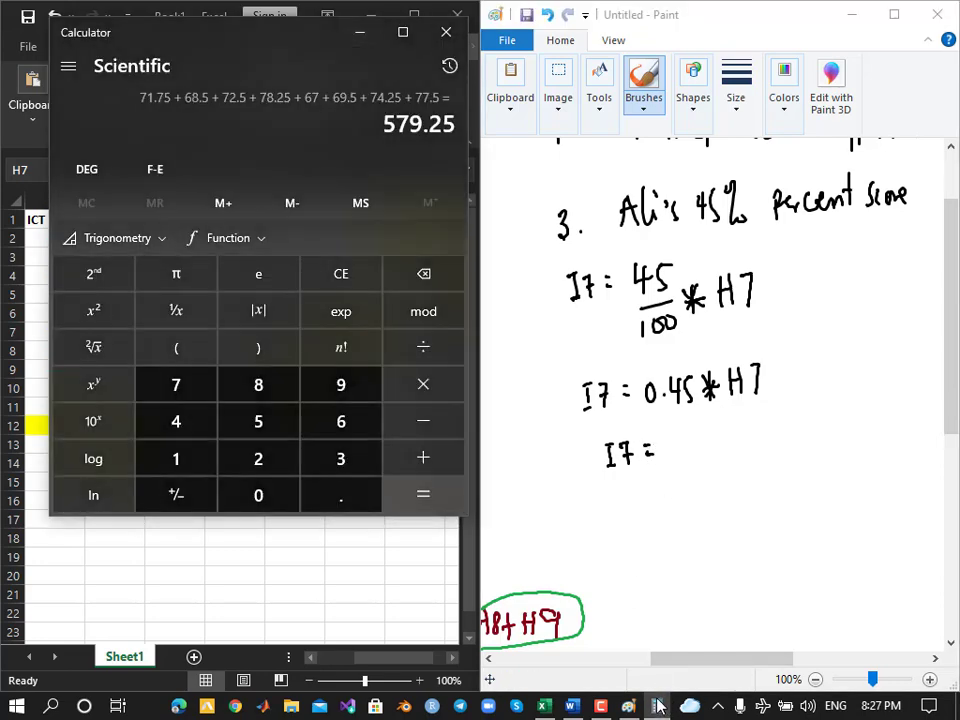
click(343, 274)
click(205, 423)
click(258, 421)
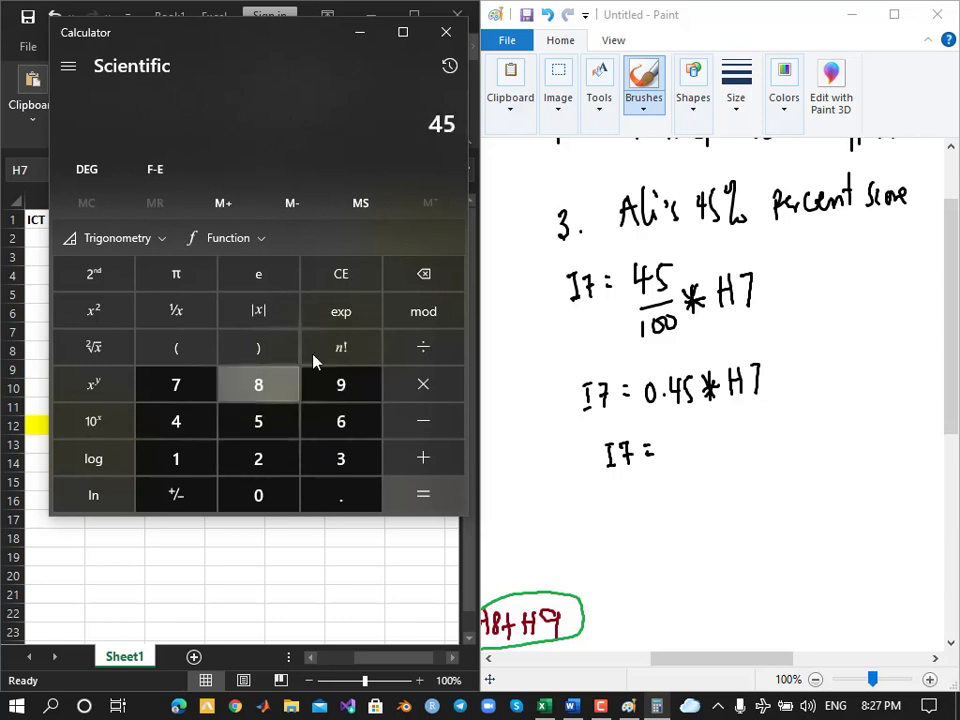
click(410, 347)
click(197, 460)
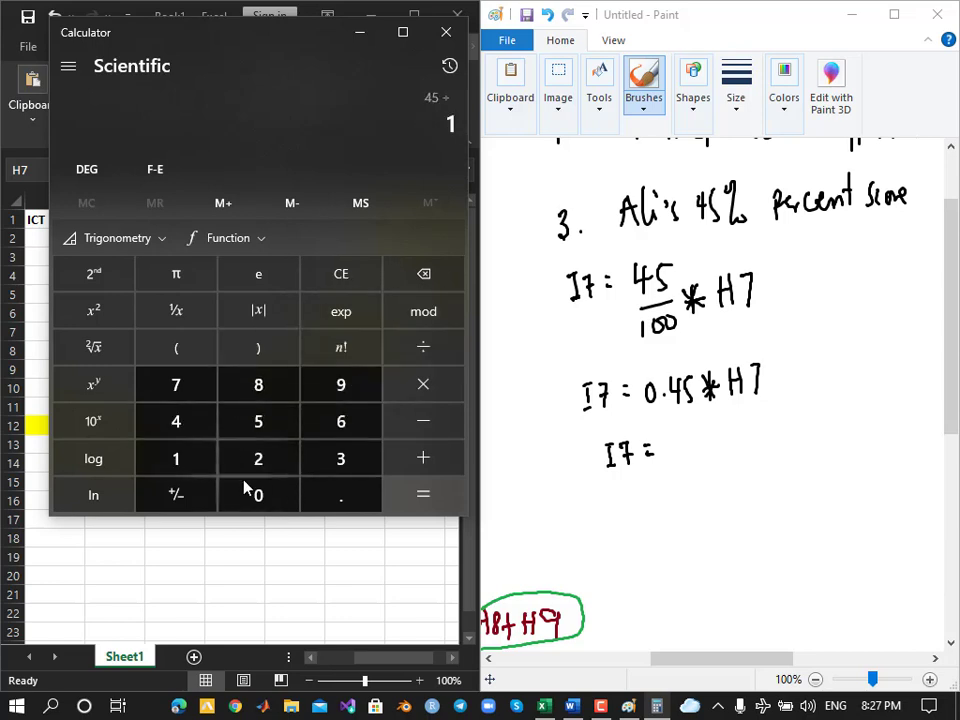
click(255, 490)
click(255, 490)
click(420, 496)
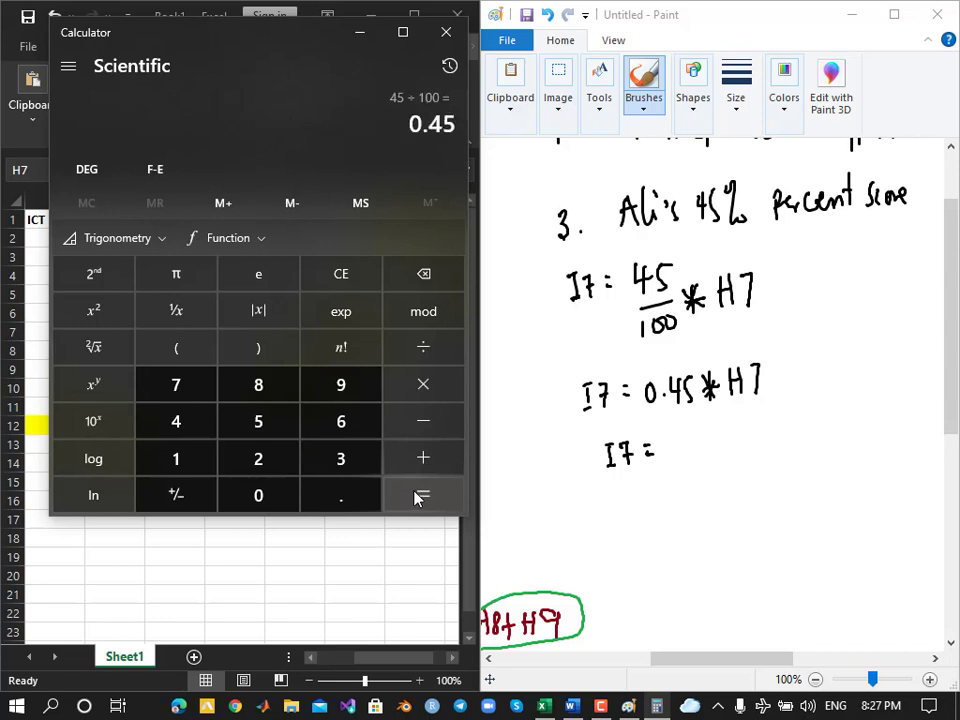
click(420, 385)
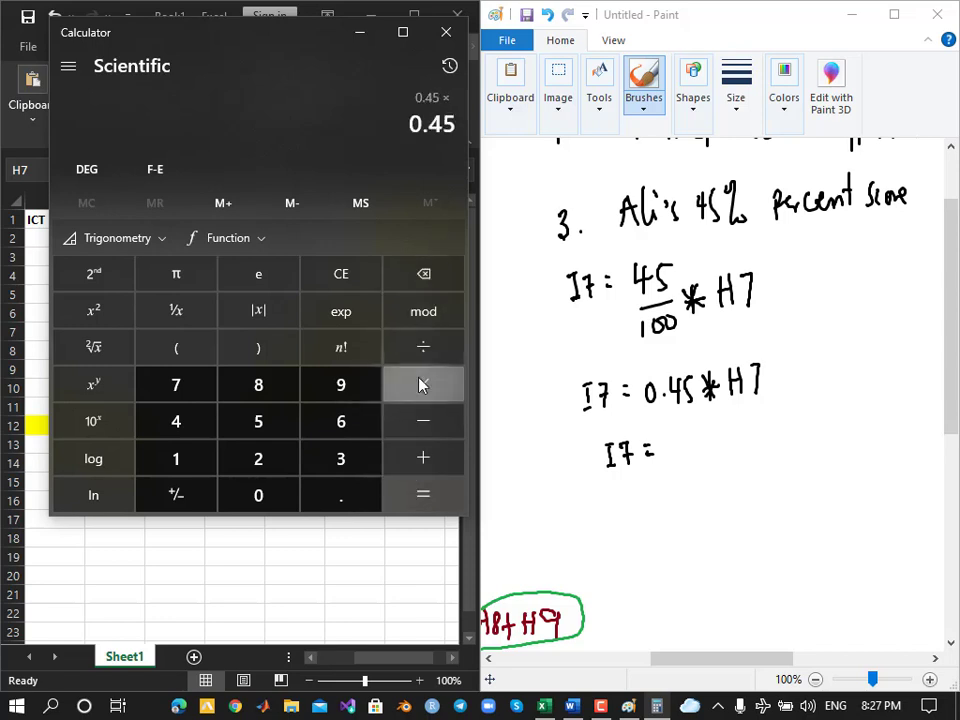
Put Calculator away and check the student's total and its formula in cell G7 of the Excel sheet
click(359, 33)
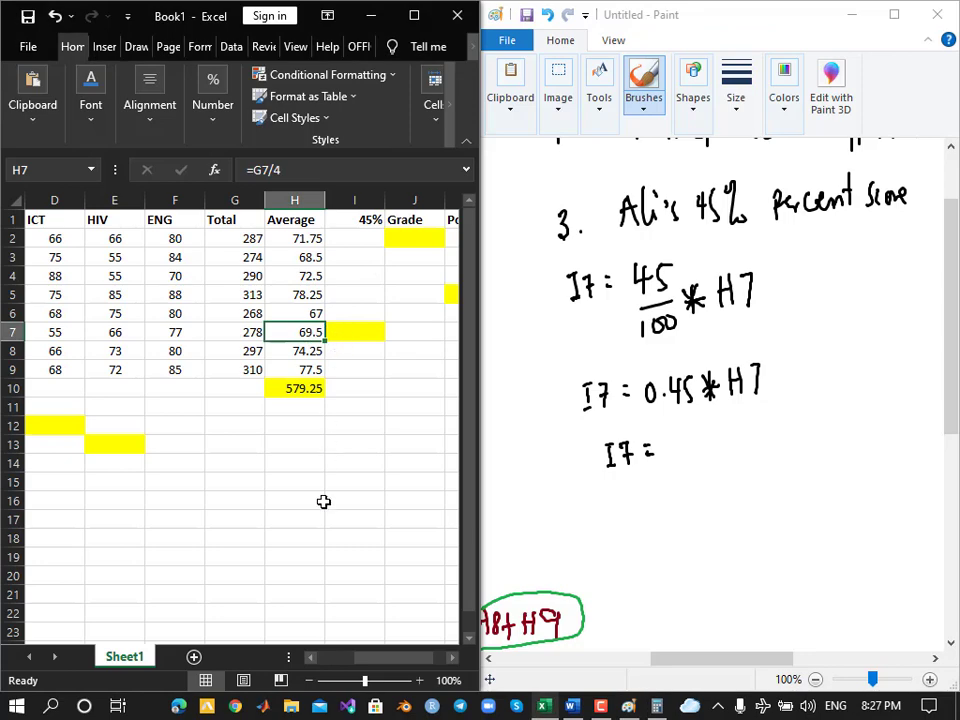
click(243, 331)
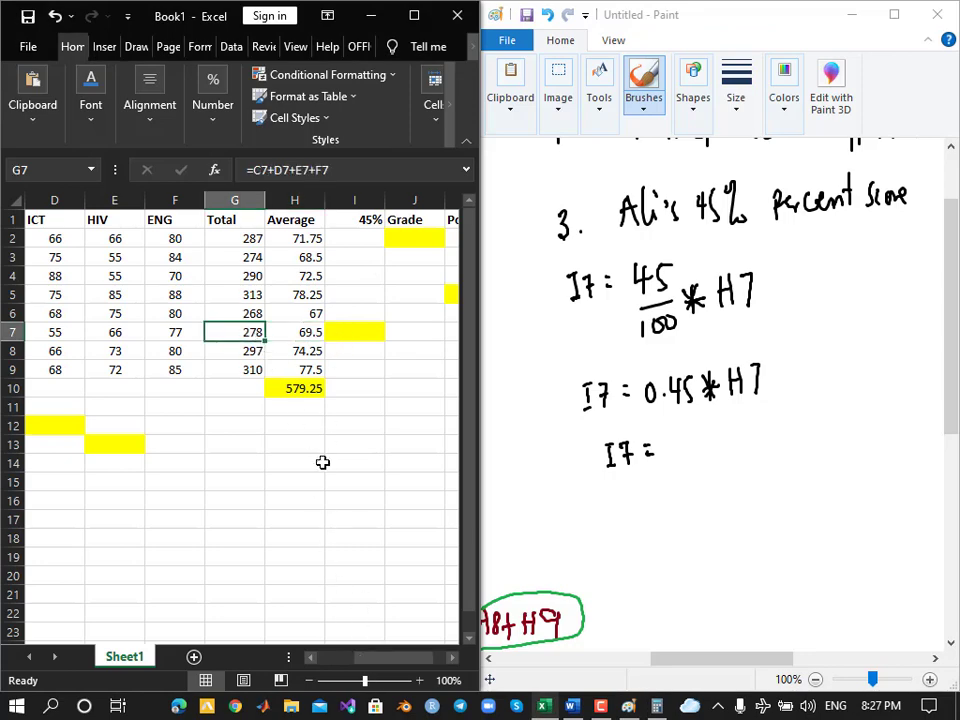
drag(386, 666, 358, 666)
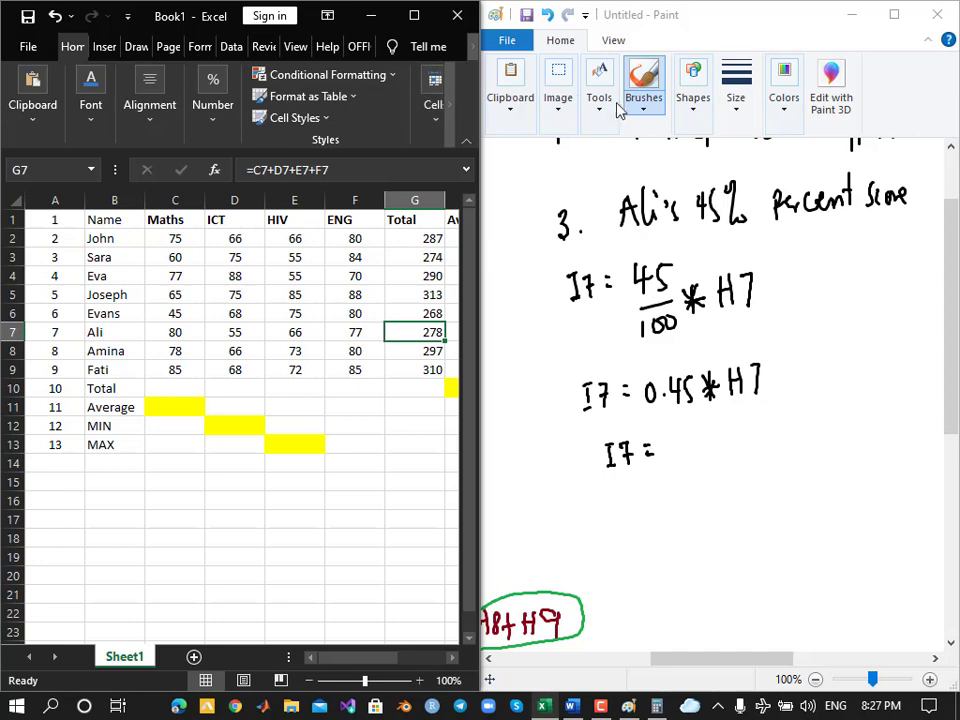
Enlarge Paint, erase the H from both H7 references, and place the window beside Excel again
click(894, 14)
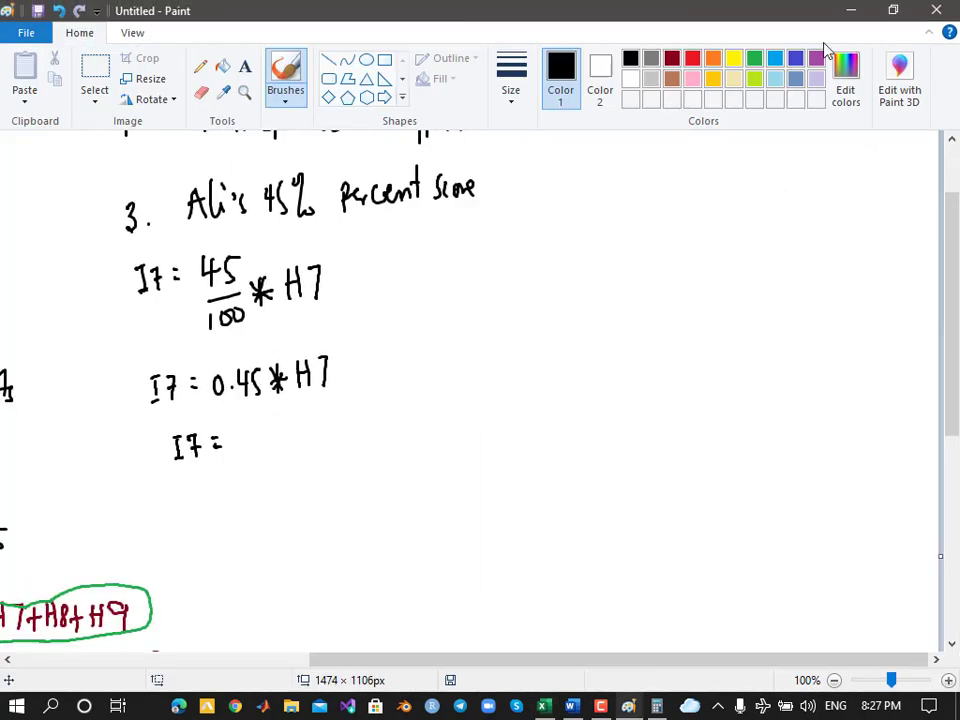
click(201, 91)
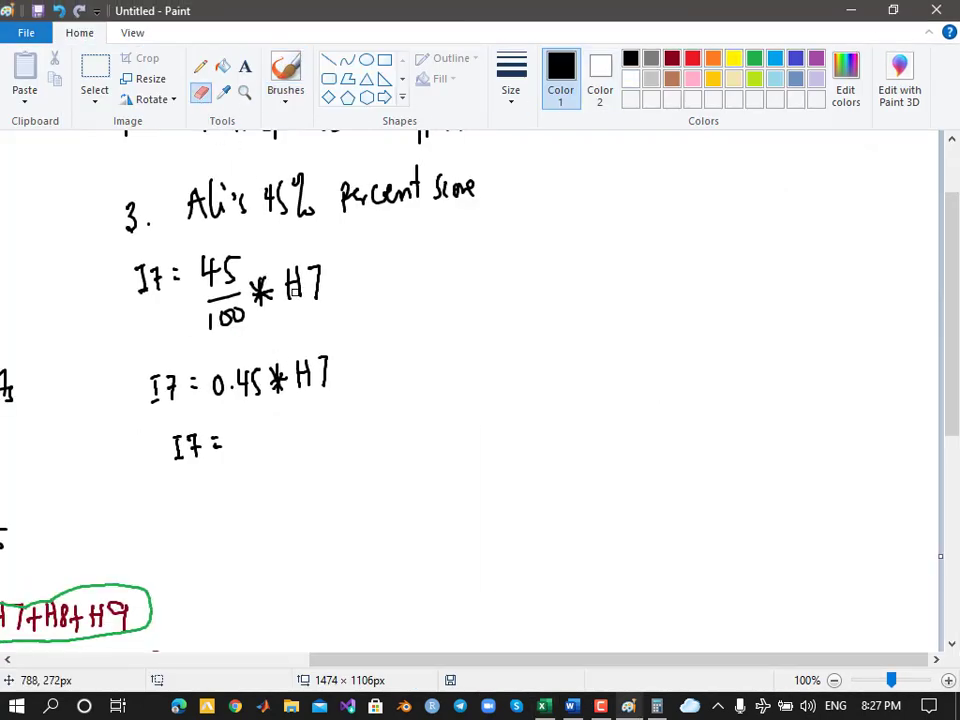
mouse_move(298, 300)
mouse_down()
mouse_move(292, 277)
mouse_move(290, 287)
mouse_up()
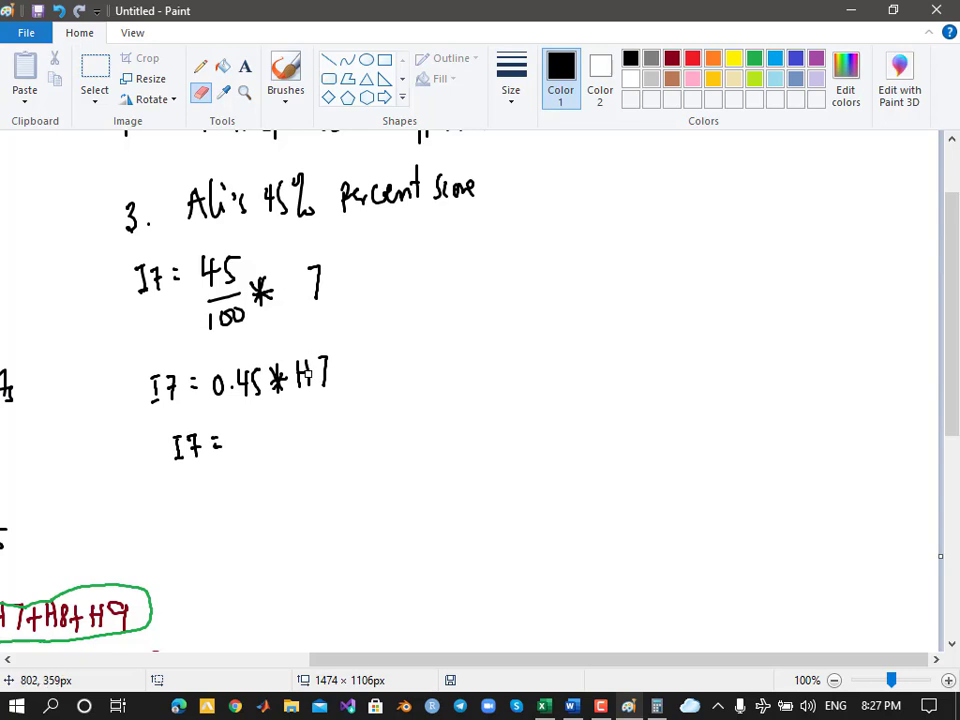
drag(309, 374, 298, 388)
click(893, 12)
click(889, 16)
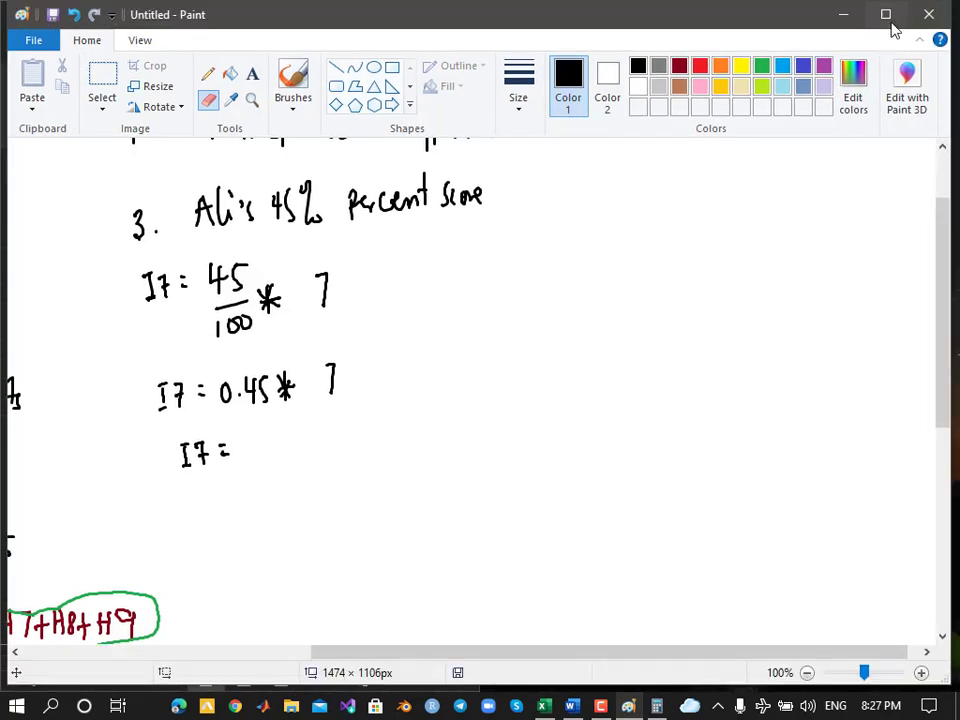
click(889, 17)
drag(849, 31, 958, 36)
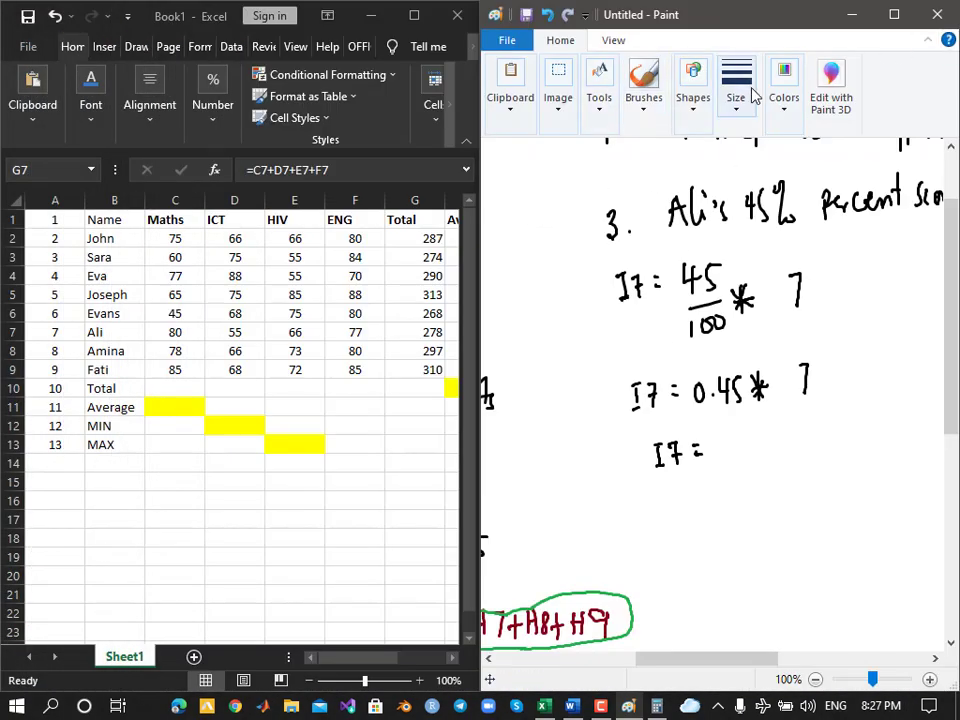
Handwrite a G with the brush before the 7 in both formula lines so they read G7
click(645, 80)
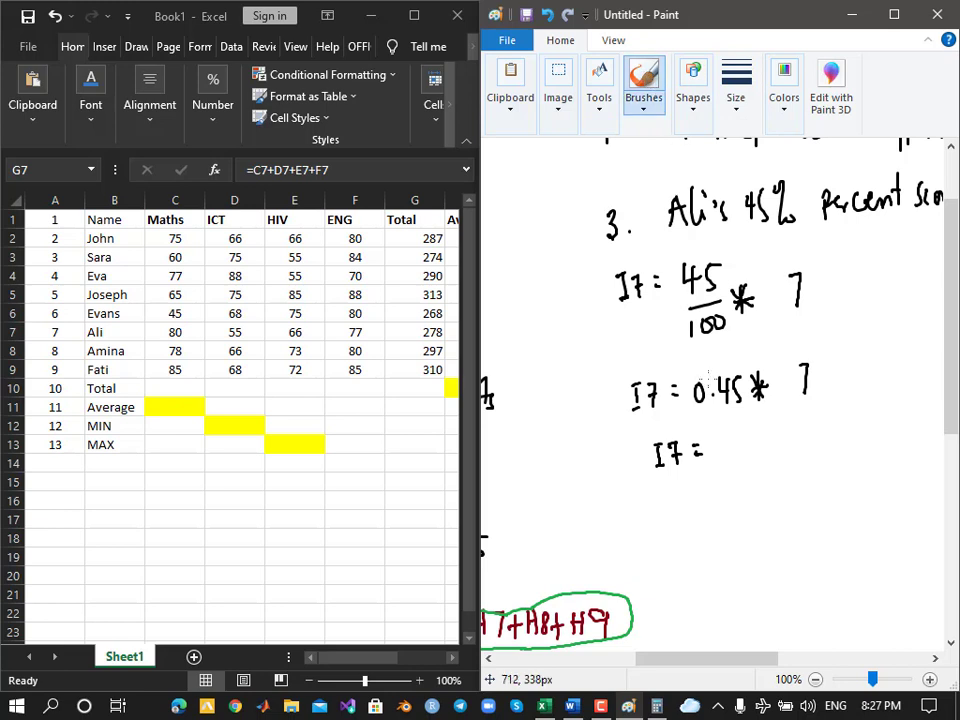
mouse_move(774, 284)
mouse_down()
mouse_move(769, 313)
mouse_move(768, 296)
mouse_up()
mouse_move(789, 370)
mouse_down()
mouse_move(775, 391)
mouse_move(787, 389)
mouse_up()
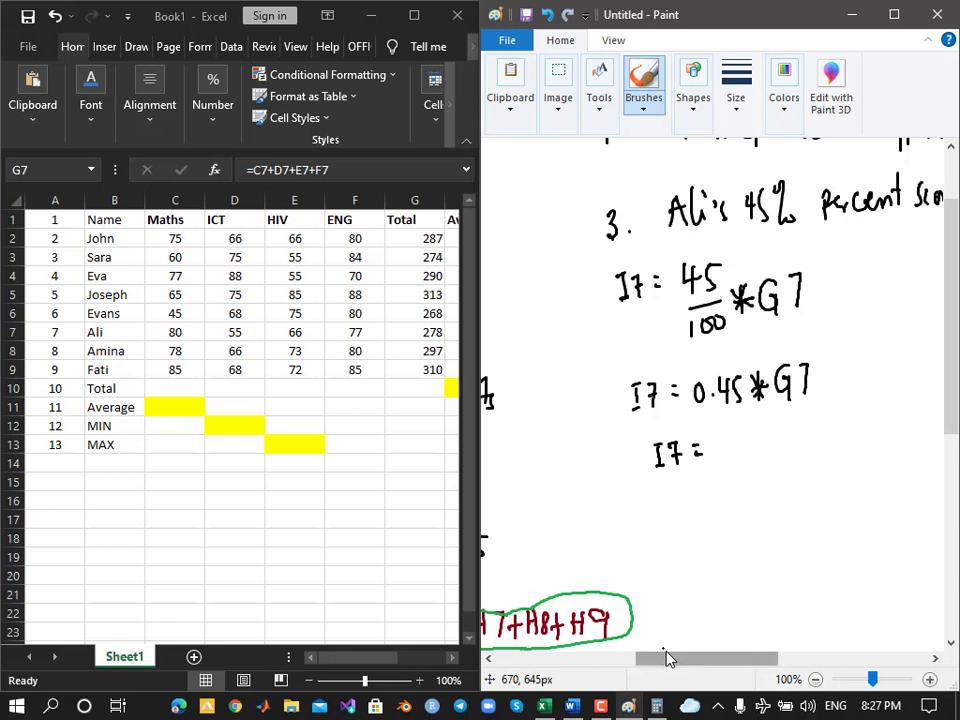
Look up the total in G7 of the Excel sheet and complete the third Paint line as I7 = 0.45 * 278
click(430, 332)
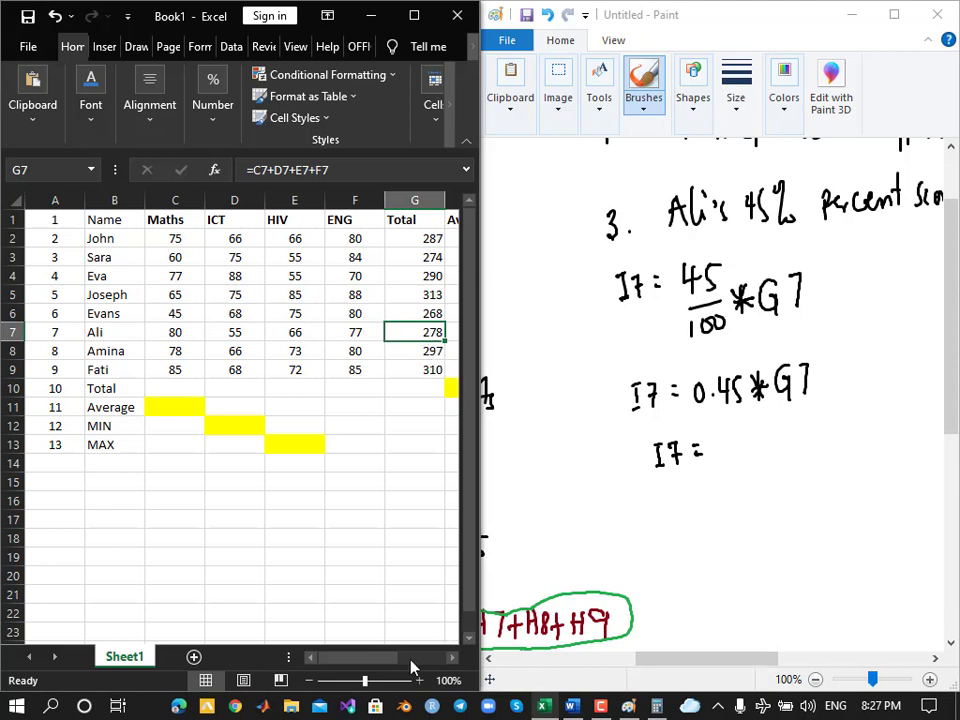
drag(362, 657, 388, 657)
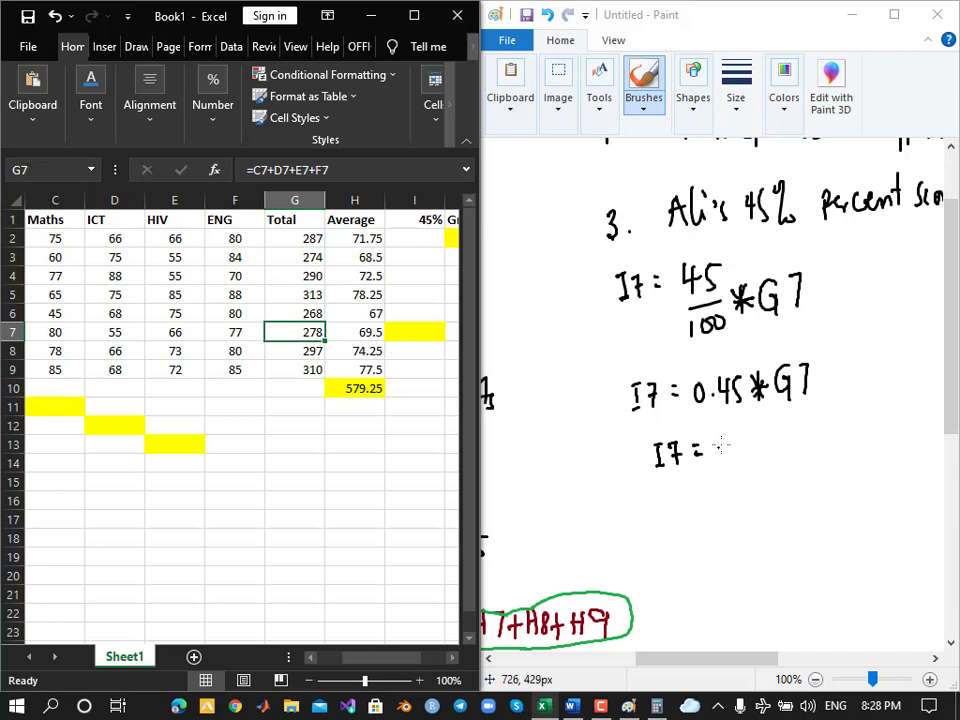
mouse_move(724, 442)
mouse_down()
mouse_move(725, 462)
mouse_move(734, 443)
mouse_move(751, 461)
mouse_move(795, 458)
mouse_up()
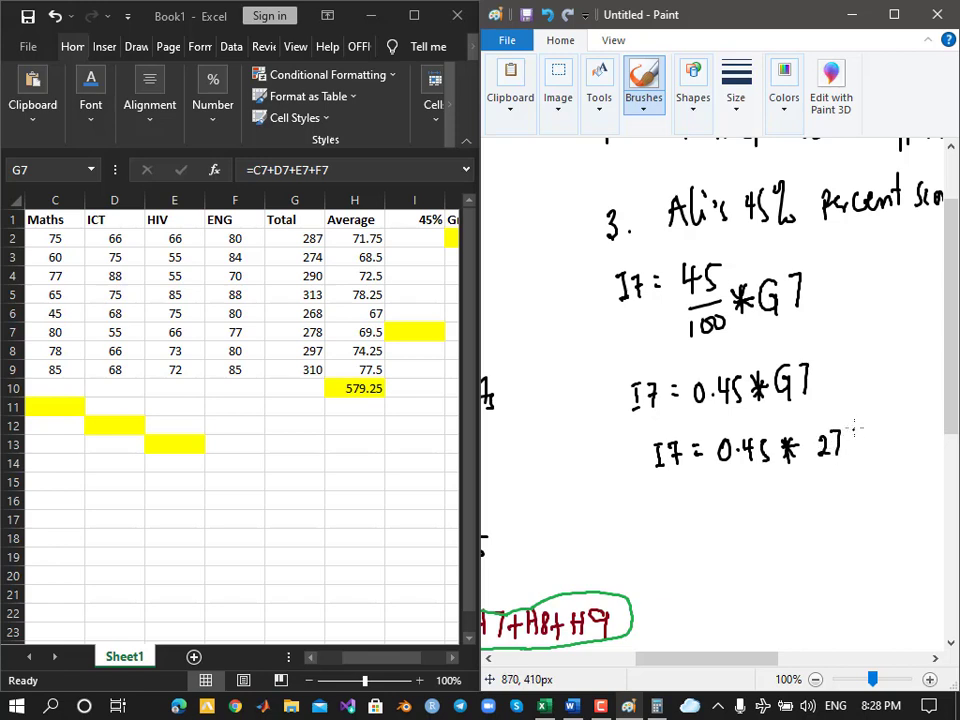
drag(855, 428, 853, 431)
Finish the pending Calculator multiplication as 0.45 × 278
click(656, 706)
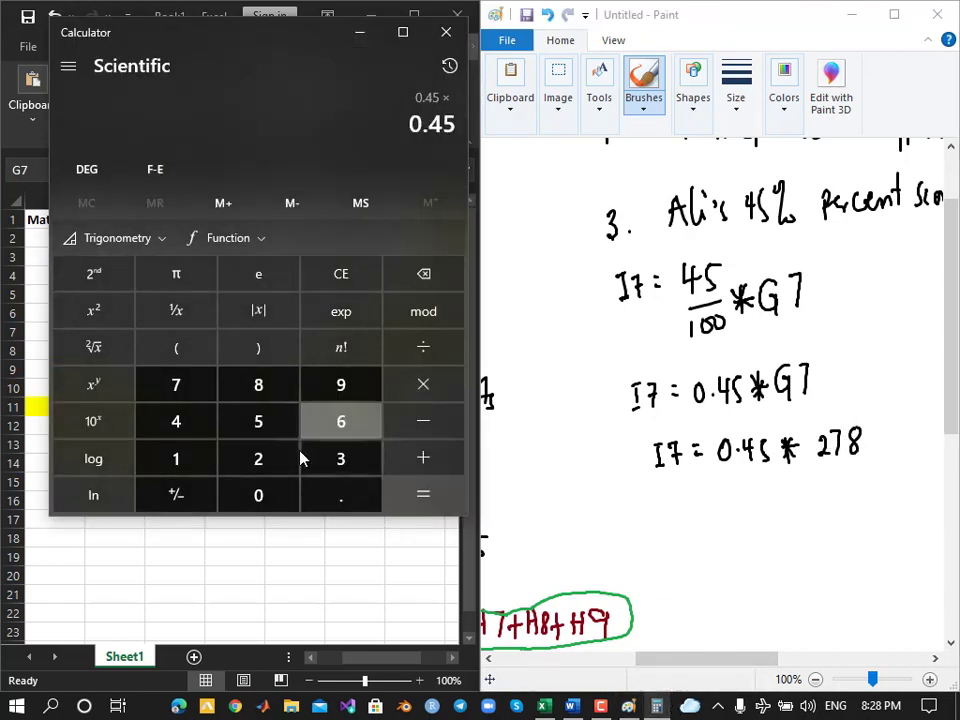
click(262, 460)
click(196, 396)
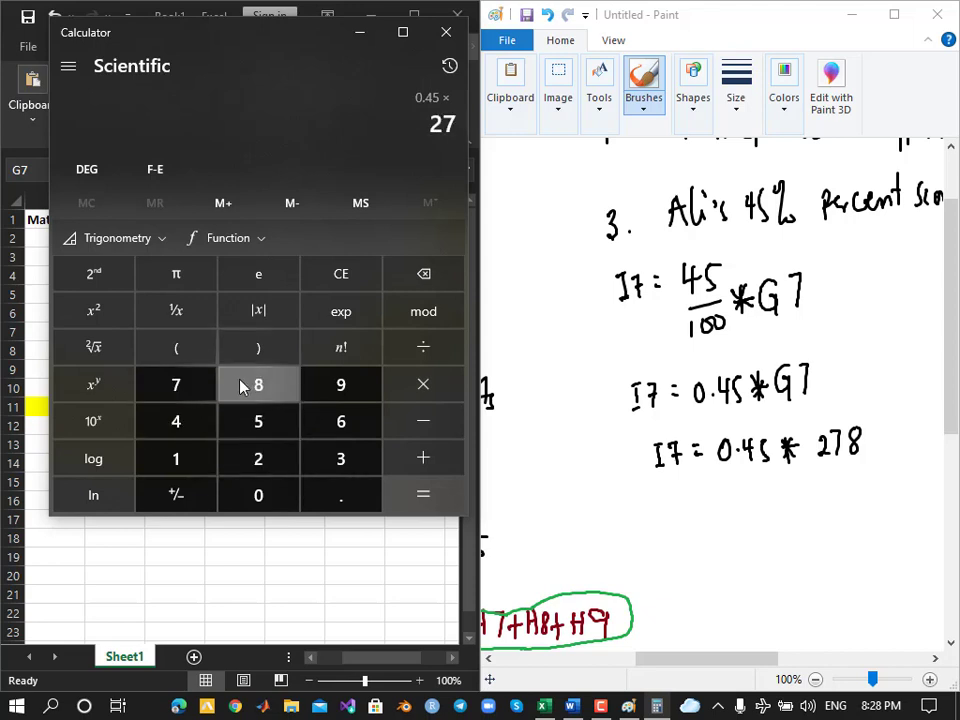
click(242, 387)
click(418, 496)
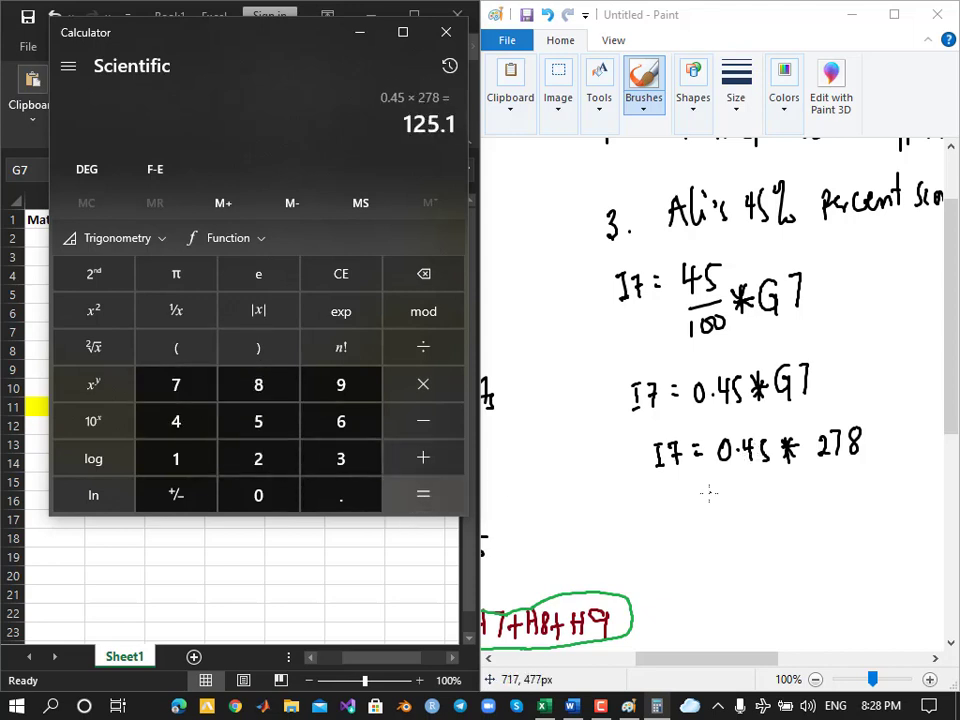
Handwrite the answer I7 = 125.10 below the third line in Paint and double underline it
click(709, 500)
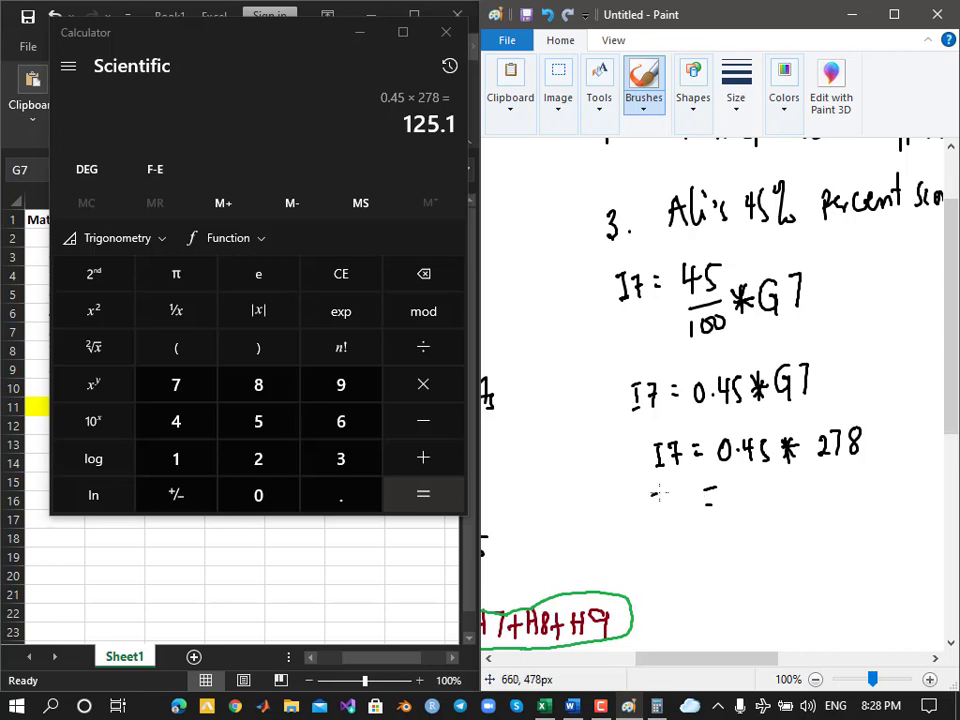
drag(658, 492, 655, 516)
mouse_move(757, 505)
mouse_down()
mouse_move(768, 516)
mouse_move(788, 484)
mouse_move(807, 508)
mouse_move(822, 492)
mouse_up()
click(791, 505)
drag(766, 537, 815, 521)
drag(755, 546, 806, 533)
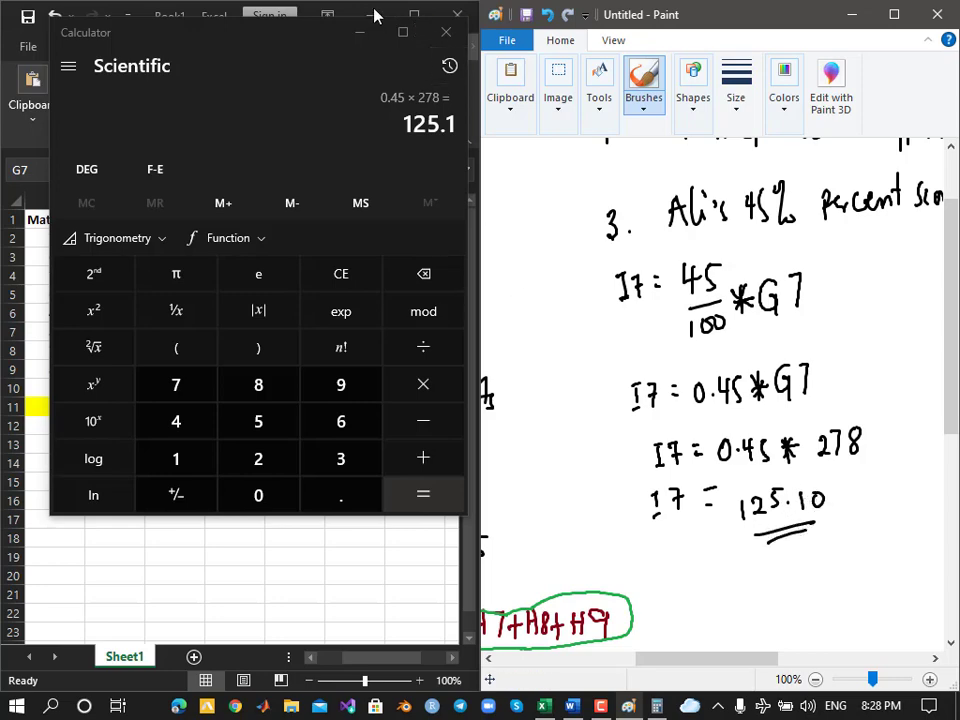
Minimize Calculator, enter the formula =0.45*G7 in cell I7 of the Excel sheet and reselect the cell to check it
click(361, 37)
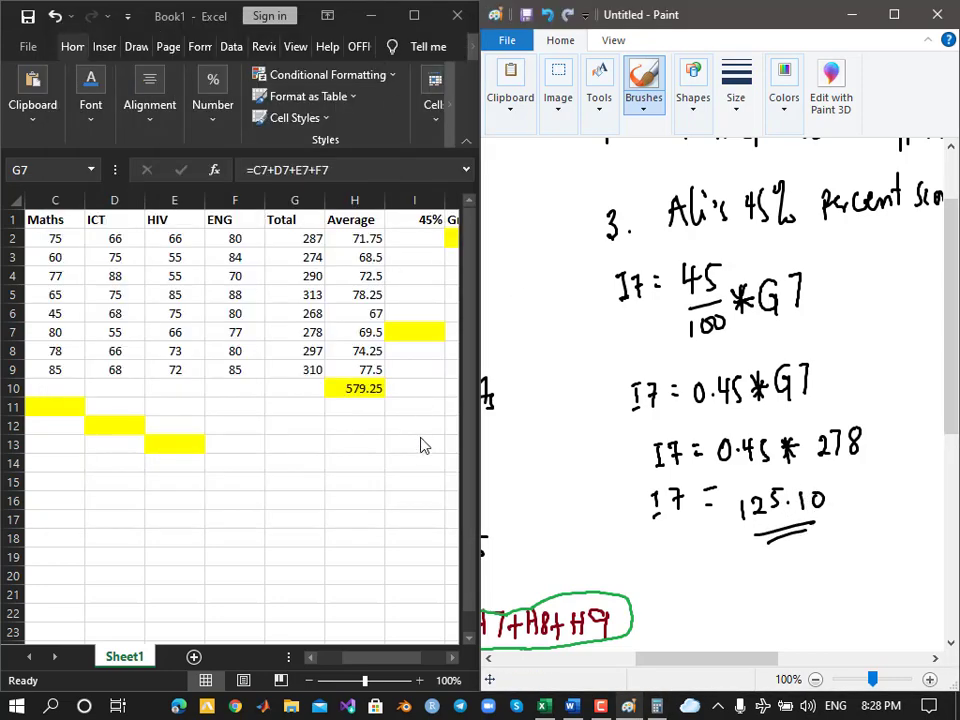
click(408, 333)
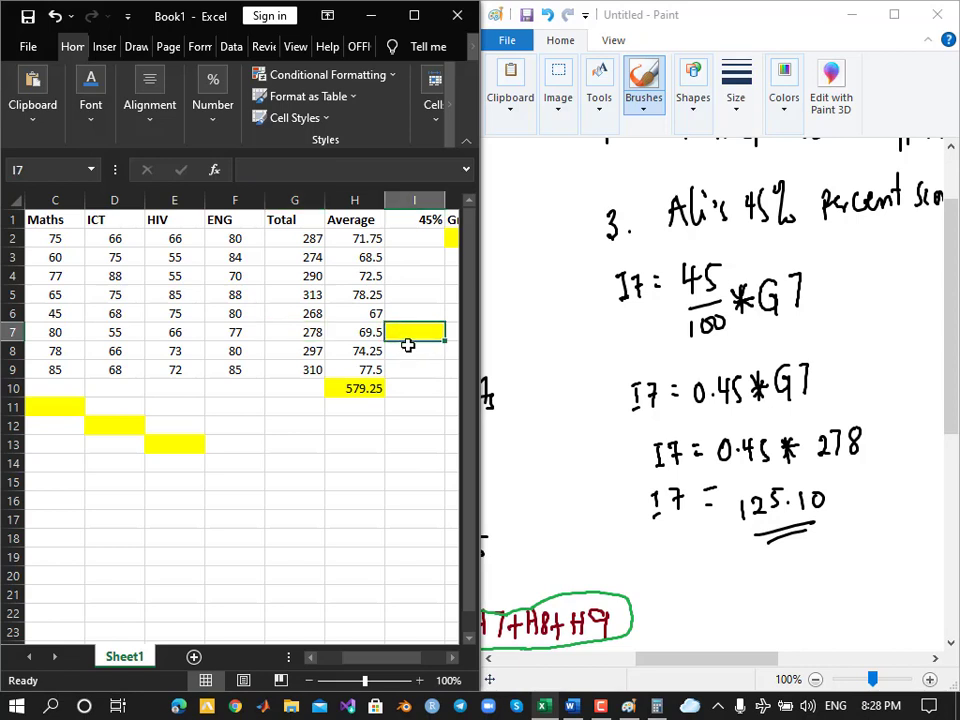
text(=)
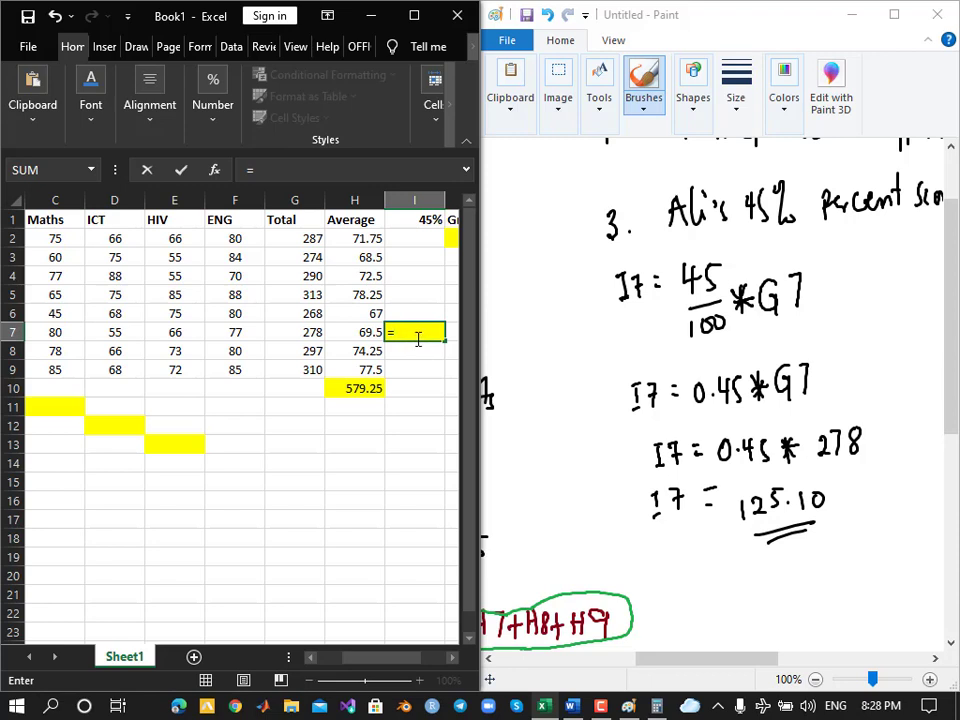
text(0.45*)
click(301, 334)
key(Return)
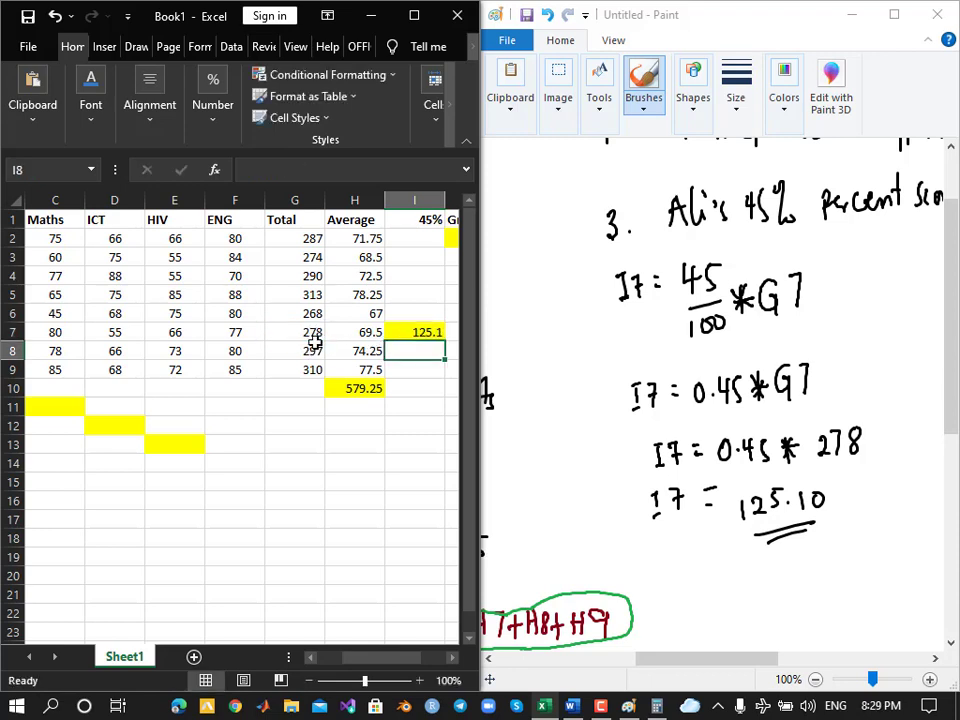
click(420, 333)
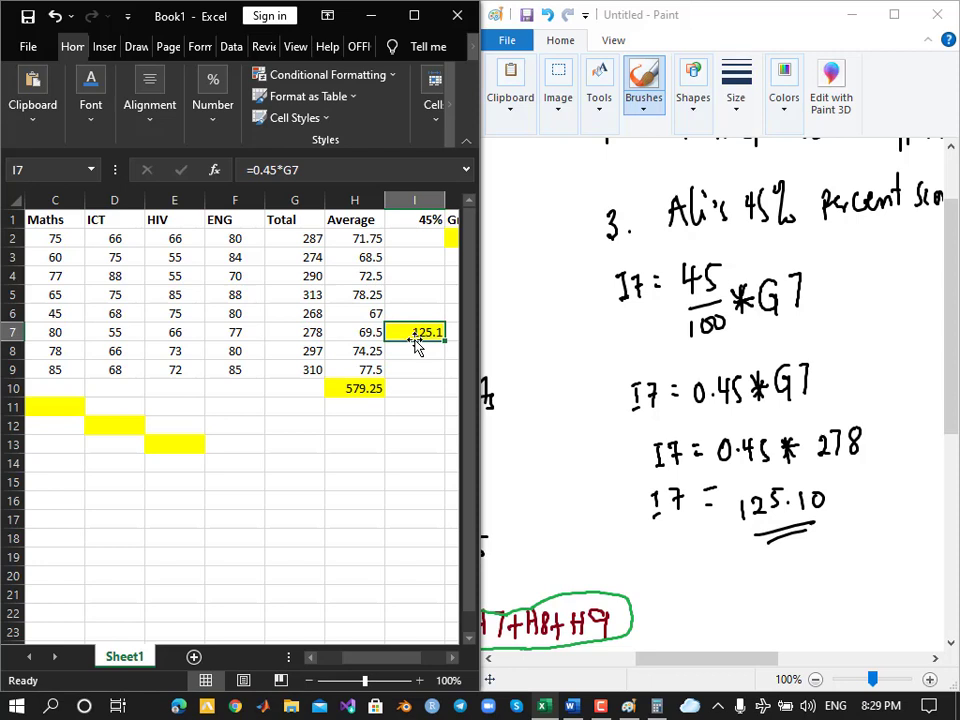
click(355, 484)
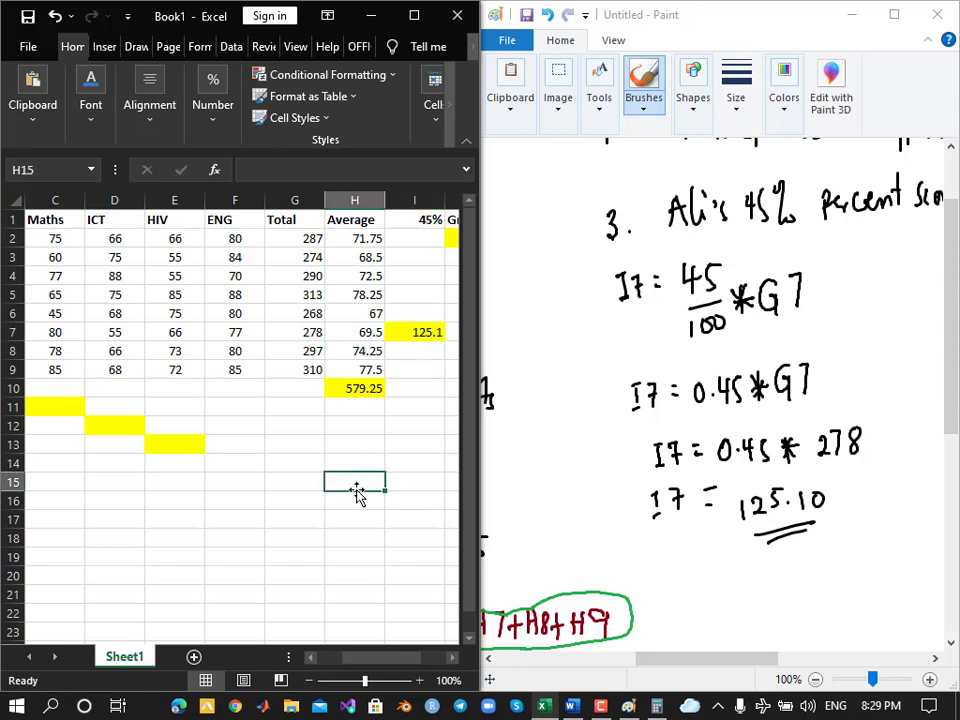
text(0.)
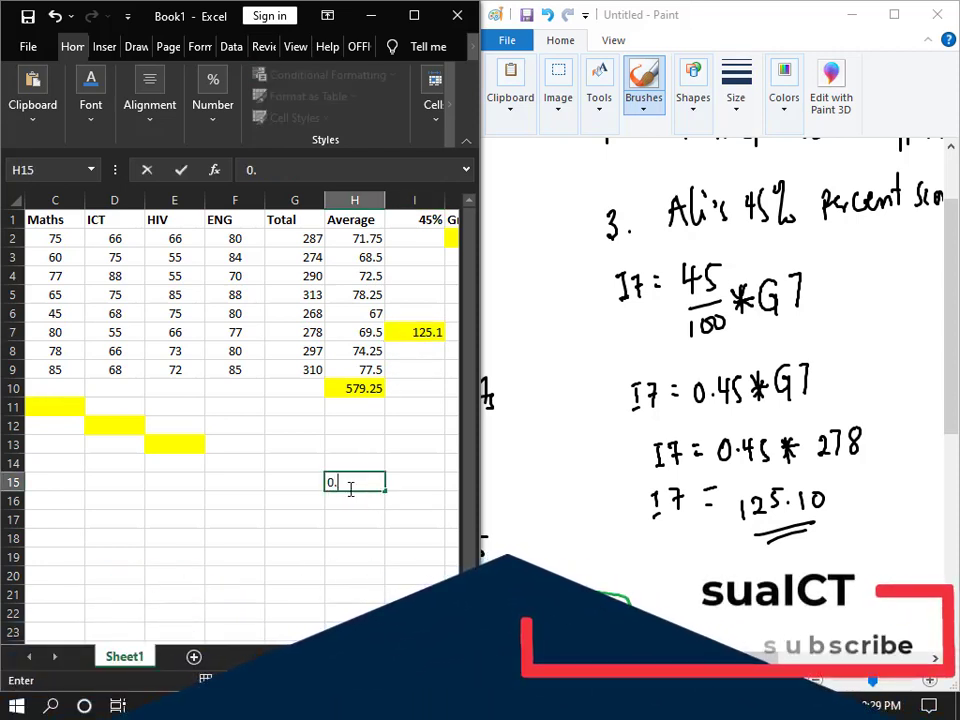
text(45)
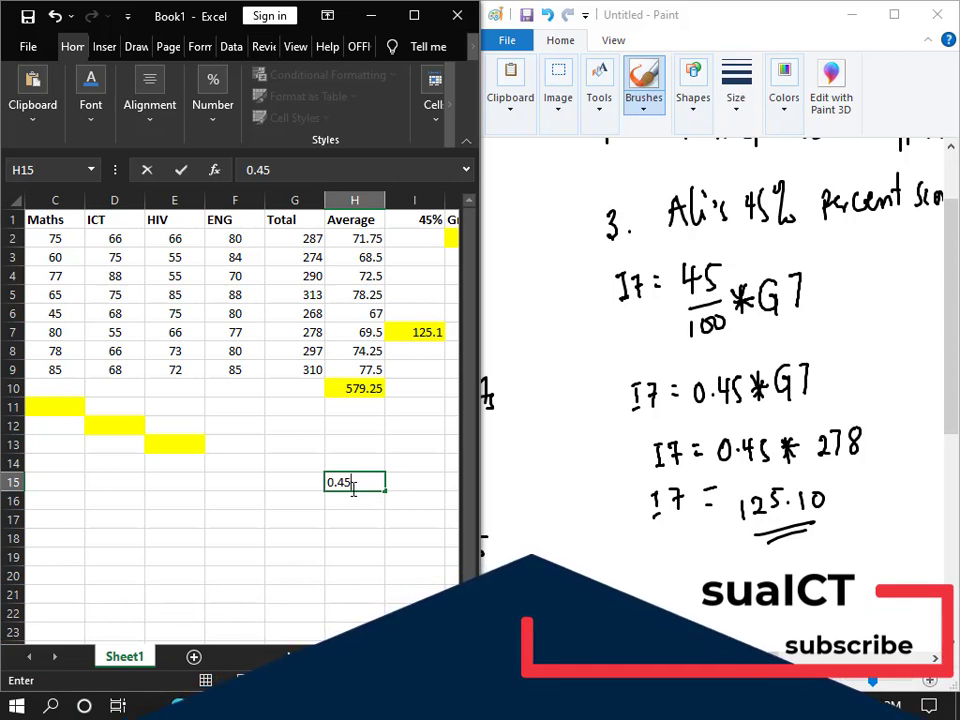
text(x)
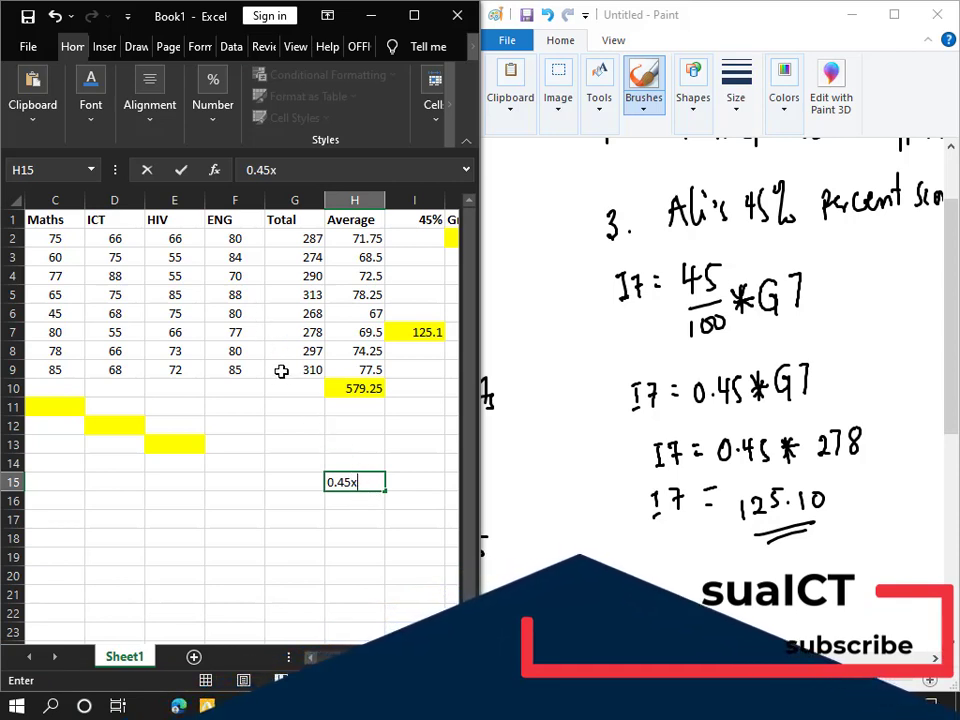
key(BackSpace)
key(BackSpace)
key(BackSpace)
key(BackSpace)
key(BackSpace)
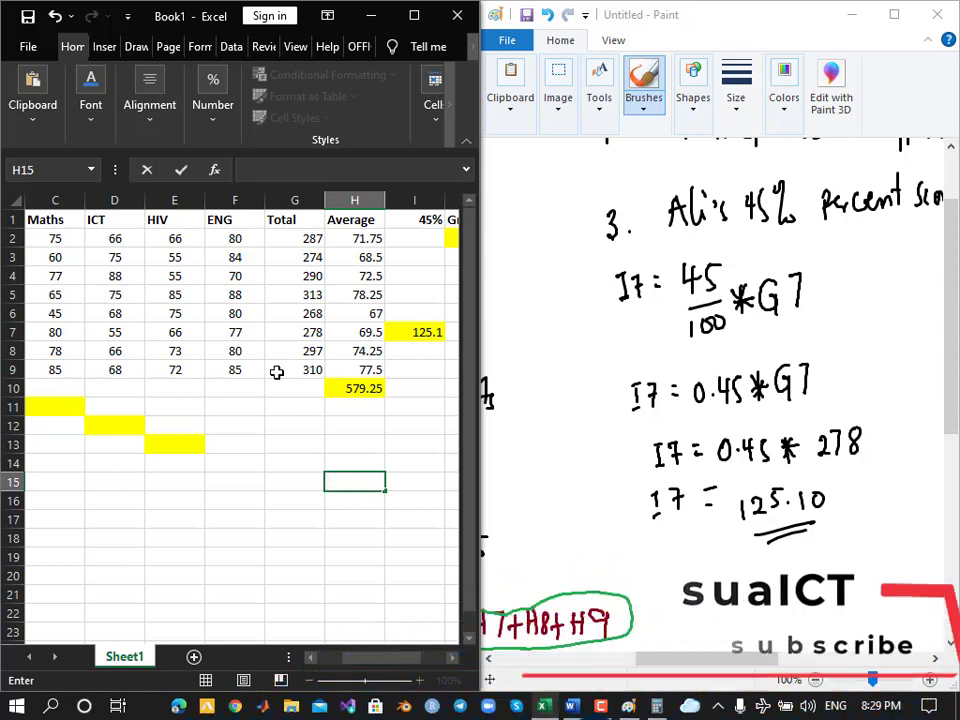
Try entering =0.45x in cell H15 and accept the proposed formula correction
text(=)
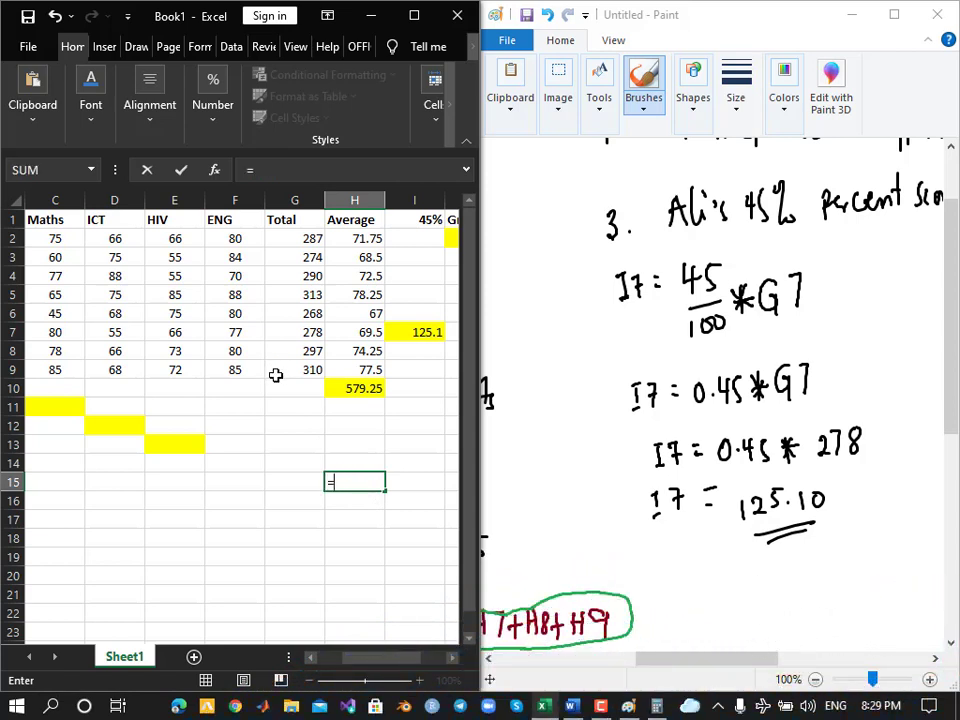
text(0.45x)
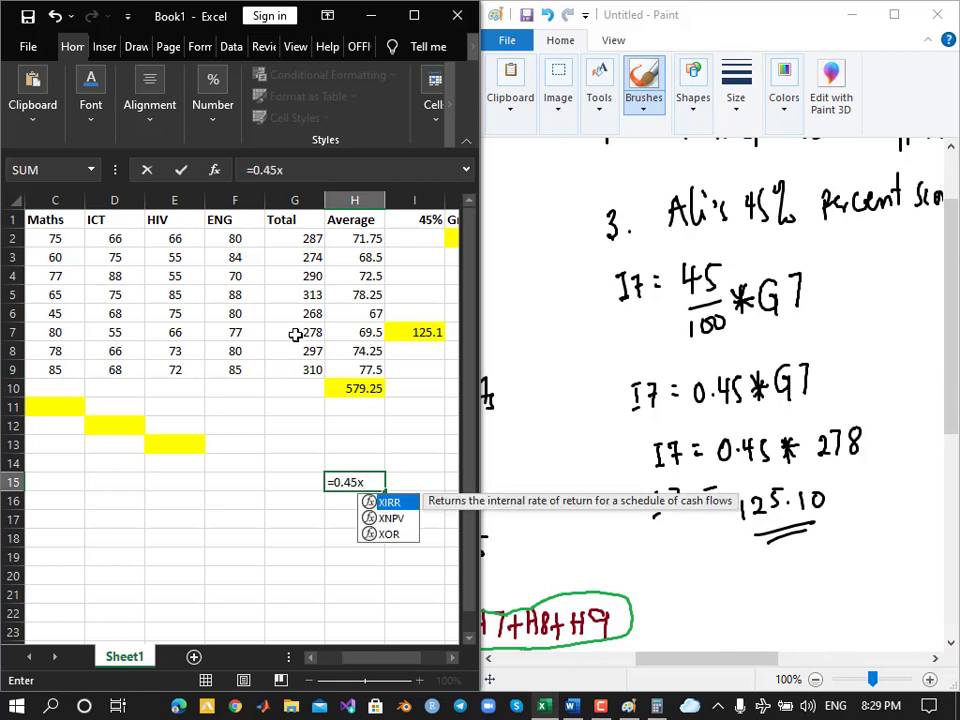
key(Escape)
key(Return)
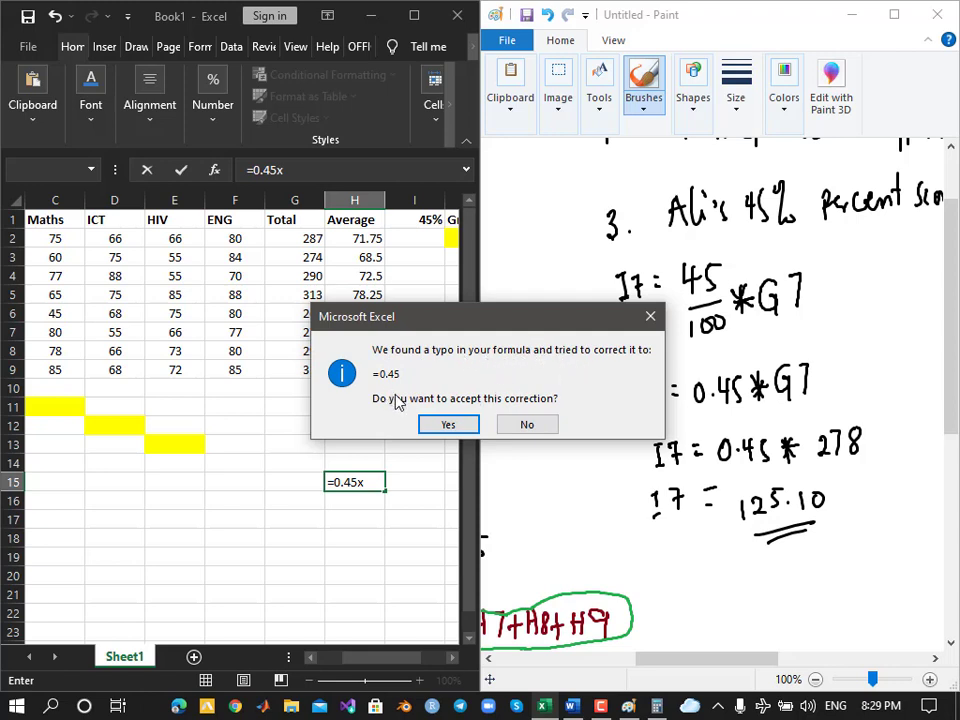
click(448, 424)
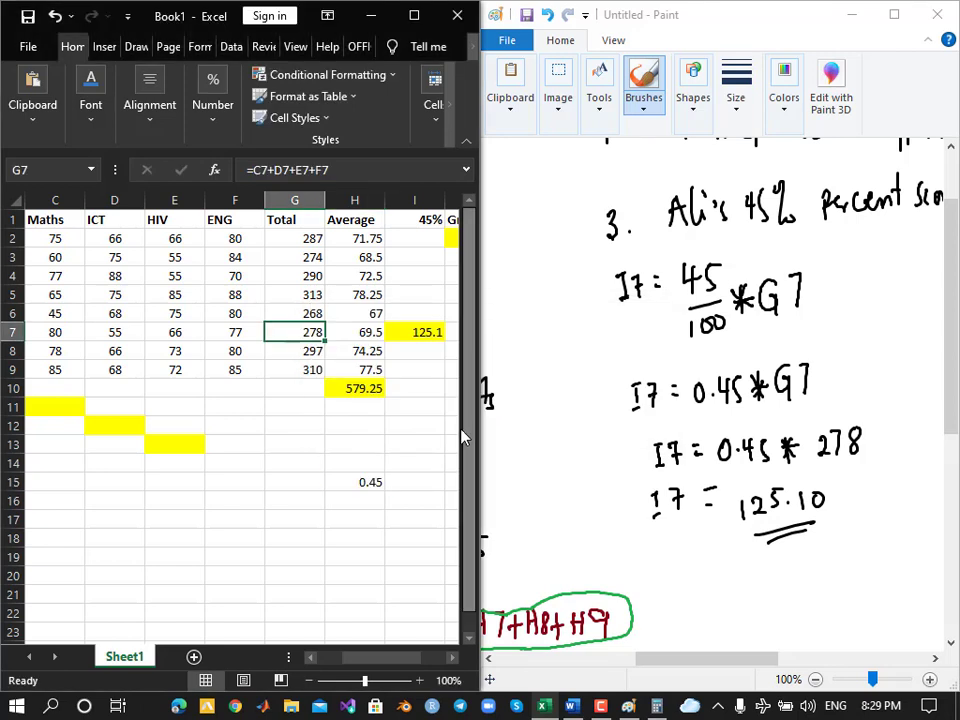
Try the formula =0.45xG7 in cell H15, using x as the multiplication sign, and dismiss the formula warning
click(370, 486)
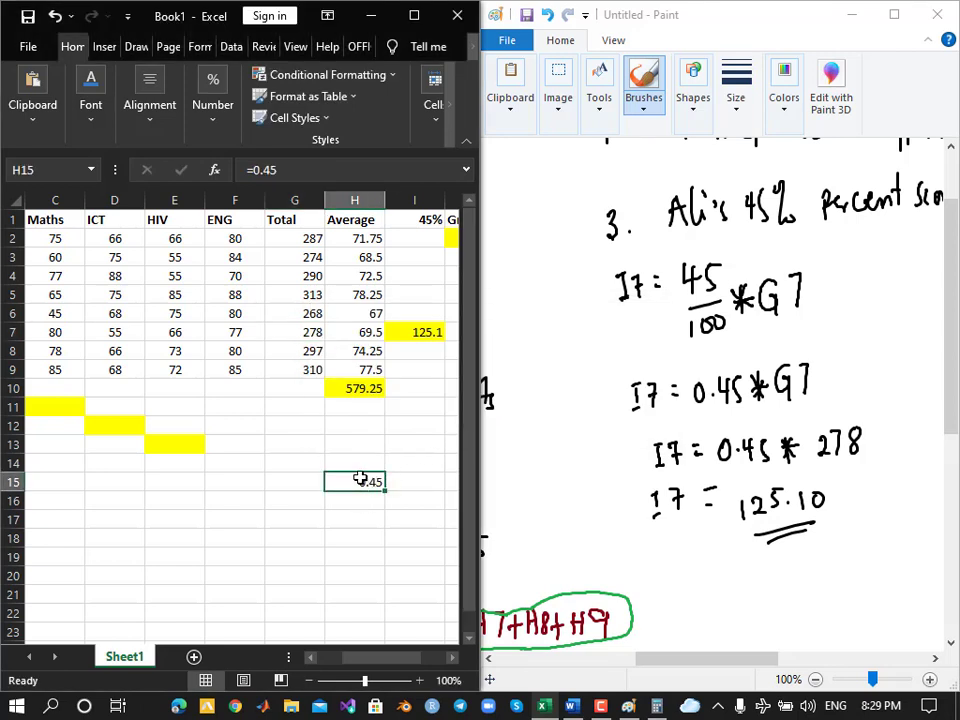
text(=0.45)
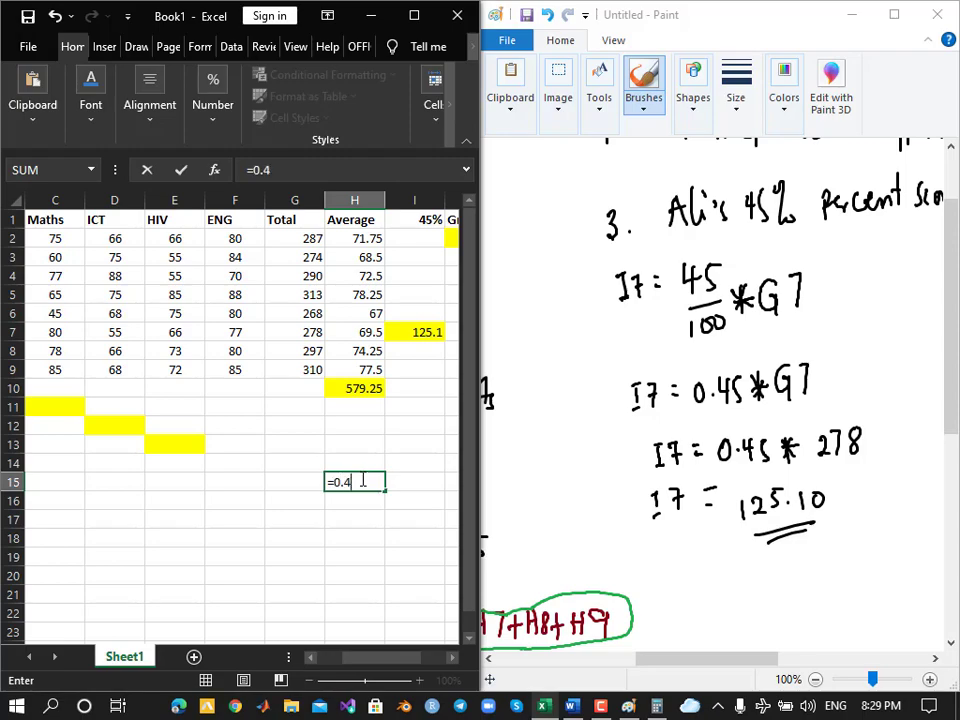
text(x)
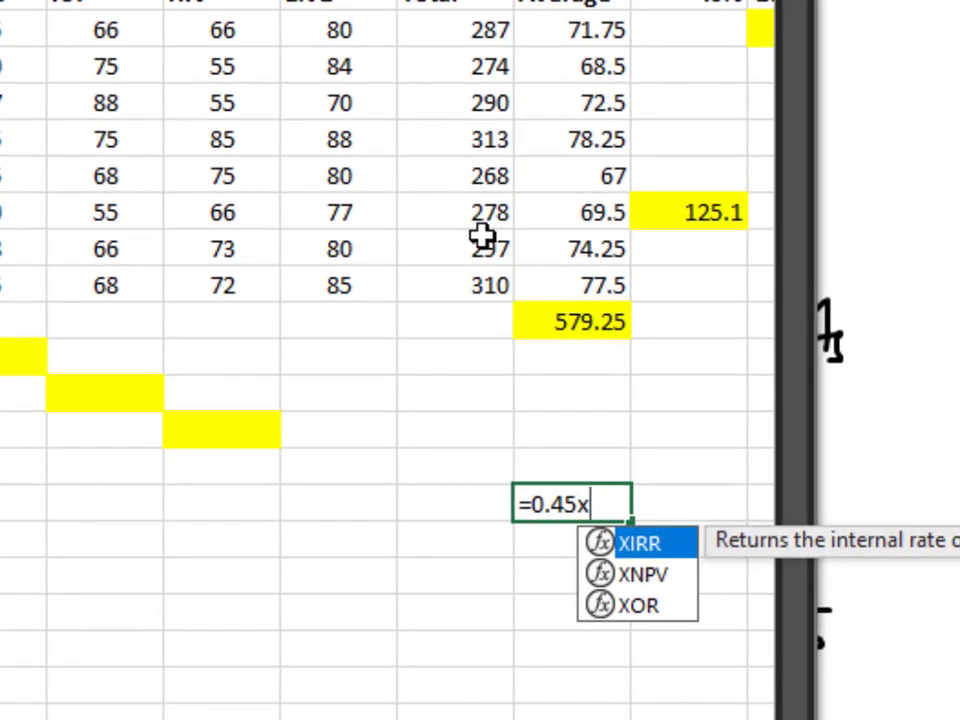
text(g7)
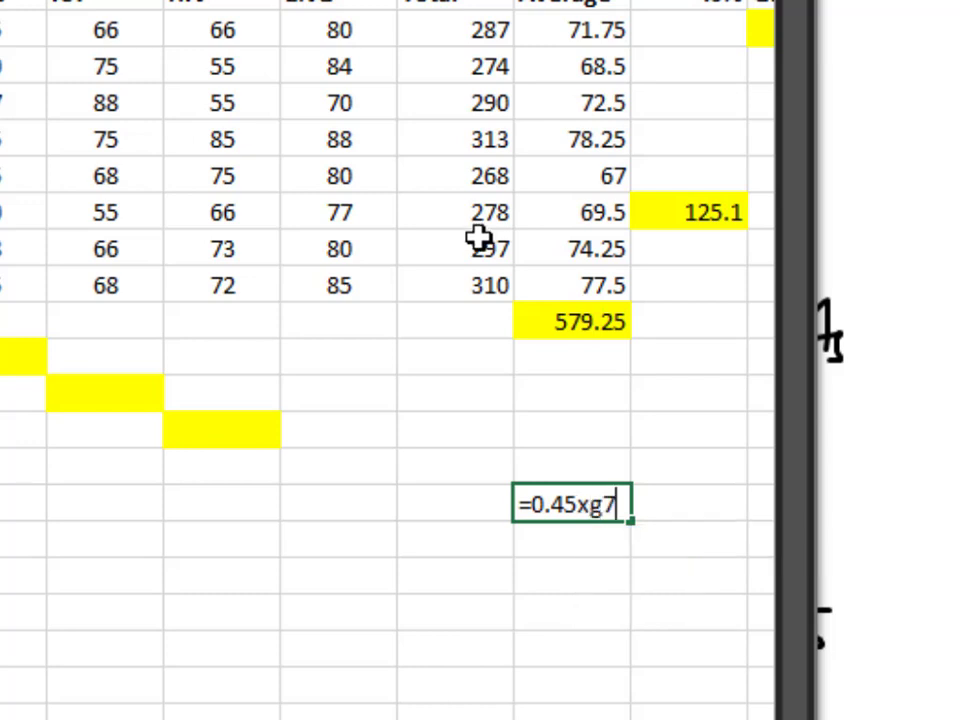
key(BackSpace)
key(BackSpace)
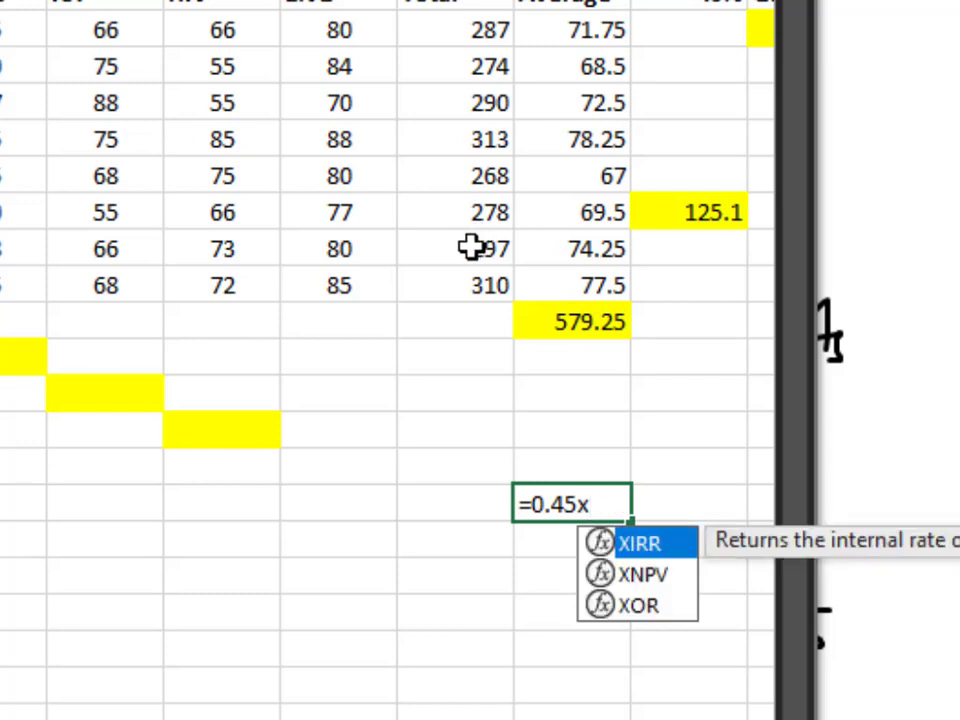
text(G)
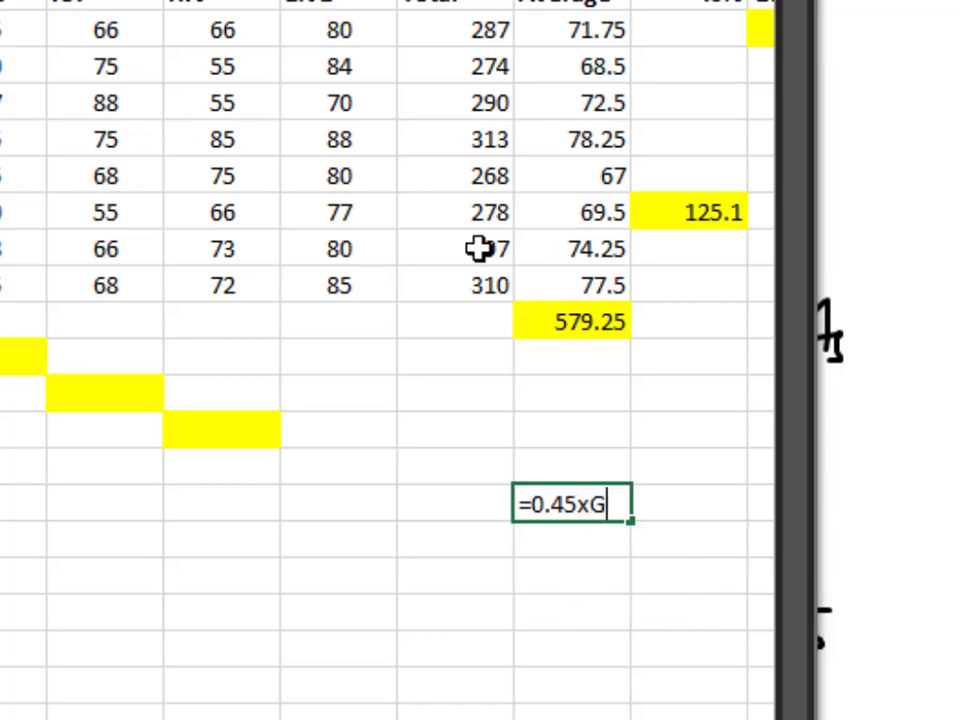
text(7)
key(Return)
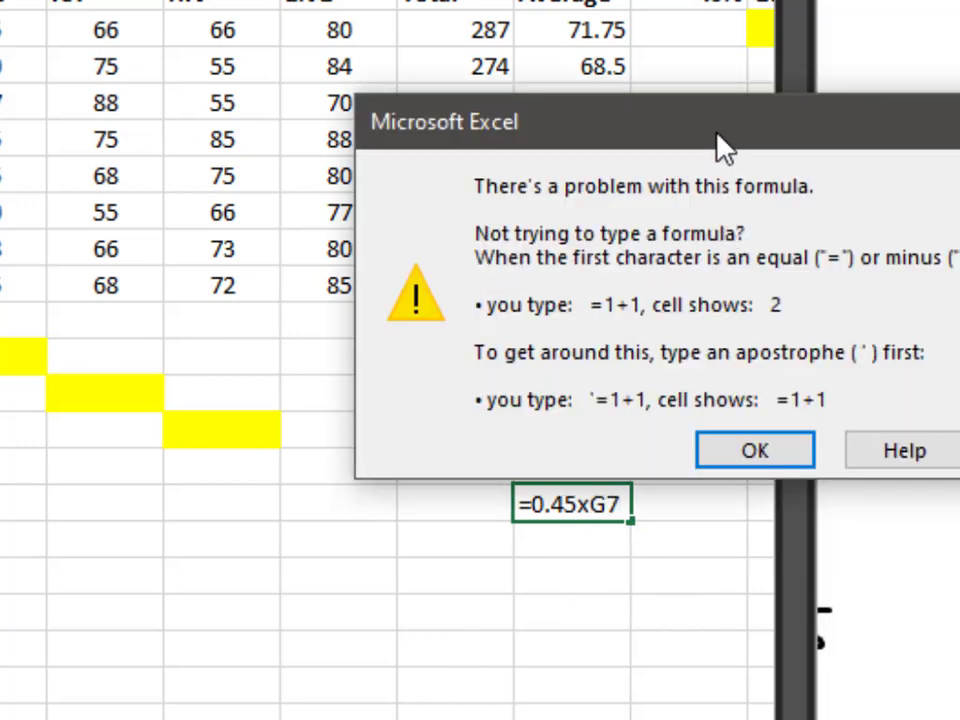
click(793, 447)
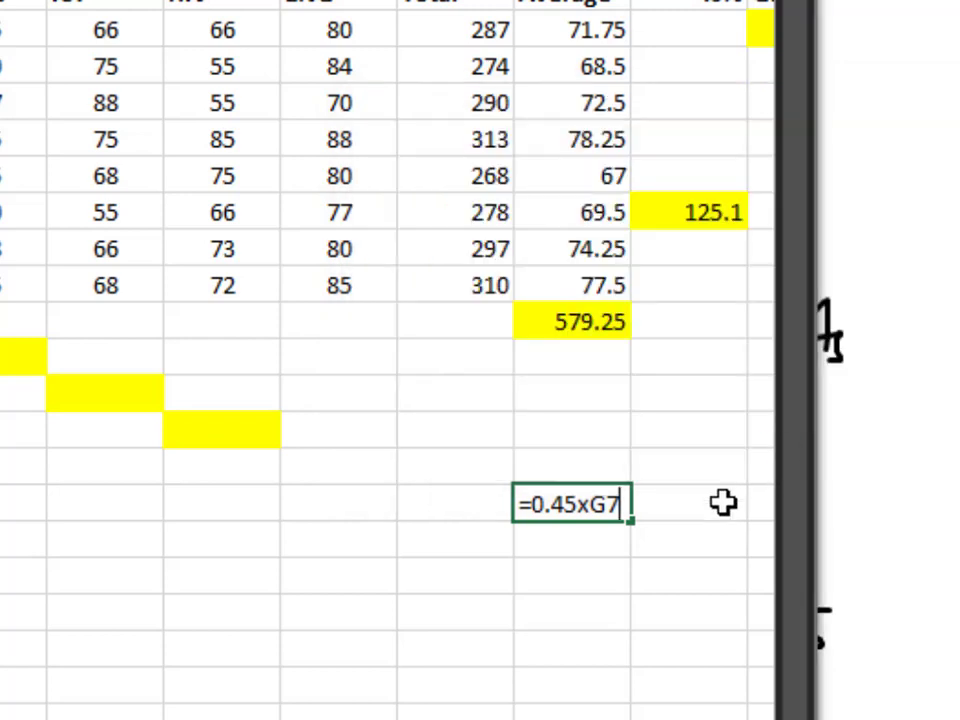
Replace the x with an asterisk in the H15 formula so it reads =0.45*G7 and commit it
click(588, 505)
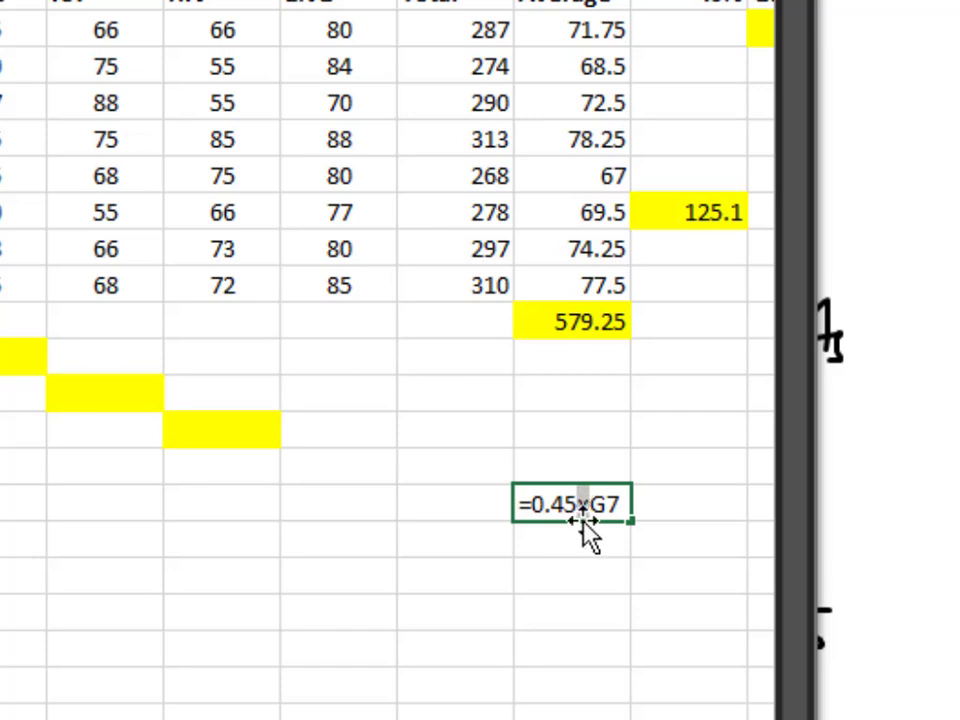
text(*)
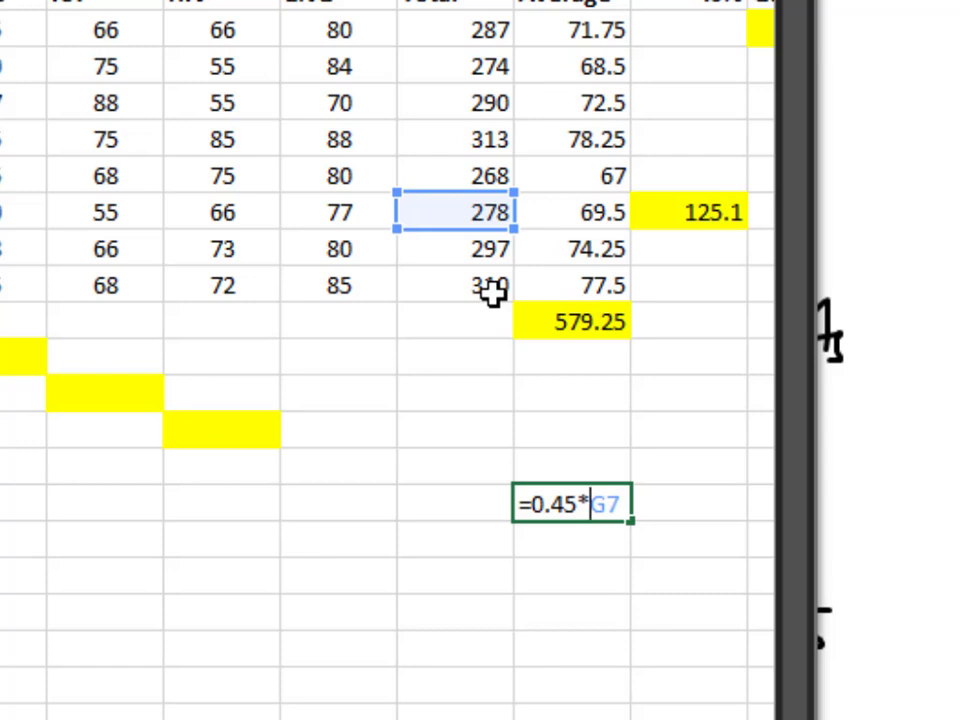
key(Return)
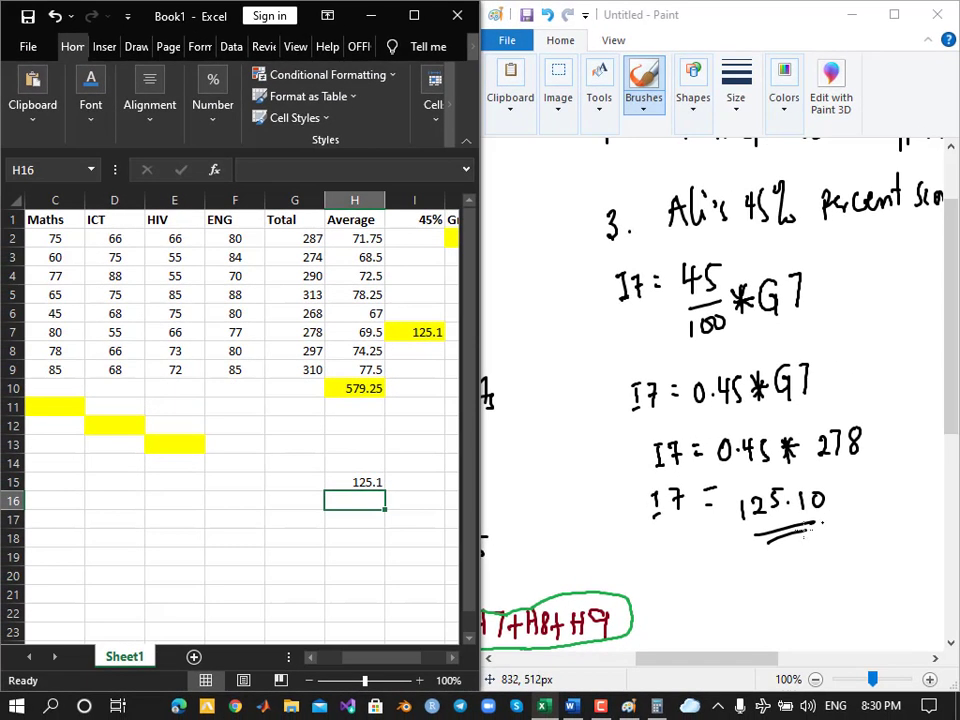
Extend the double underline beneath 125.10 in Paint and clear the test formula from cell H15 in Excel
click(830, 519)
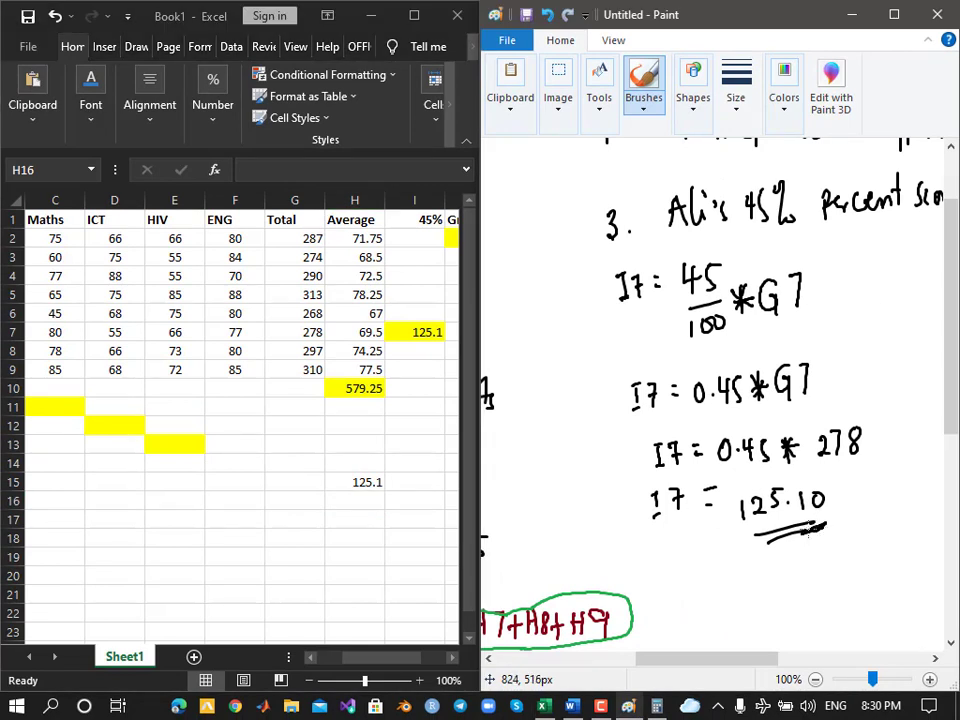
click(370, 481)
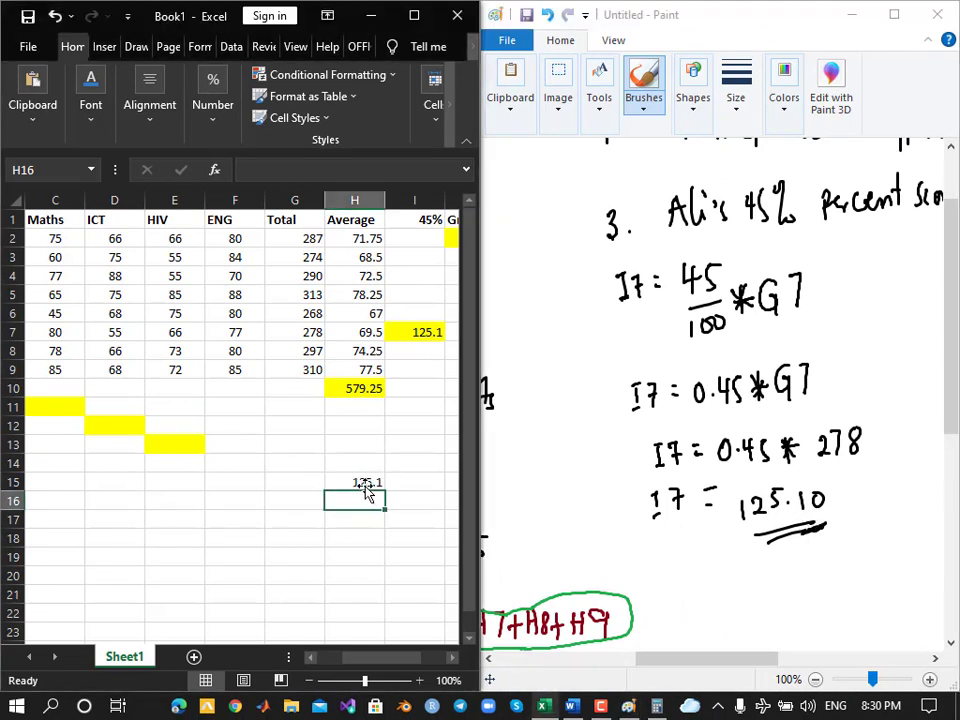
click(370, 486)
key(Delete)
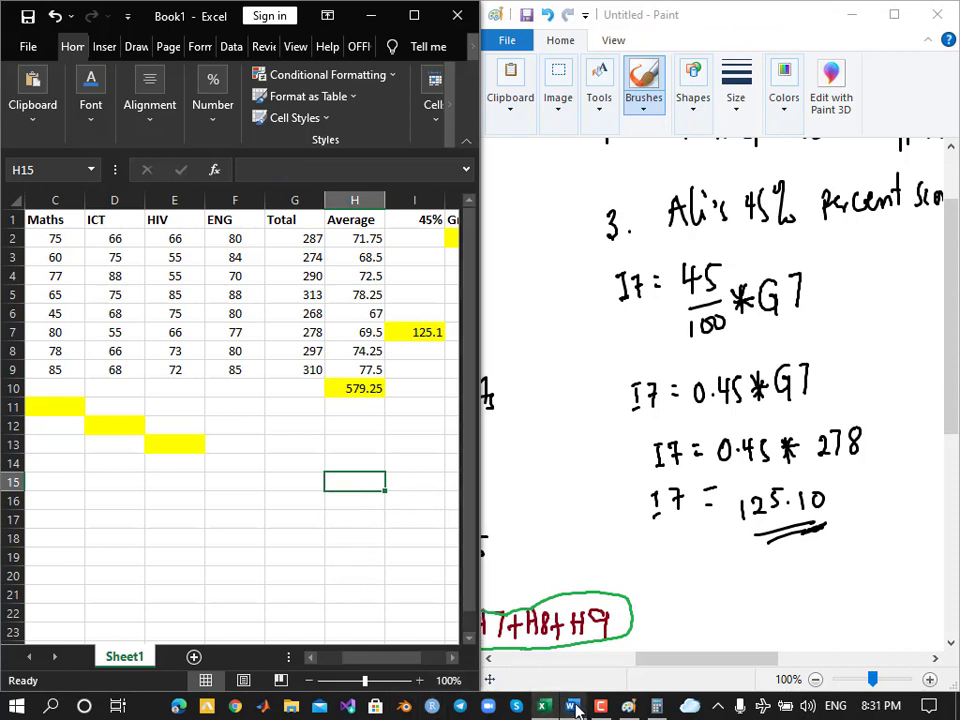
Read the grade and position questions in the Word document and examine the matching Grade and Position columns in the Excel sheet
mouse_move(573, 703)
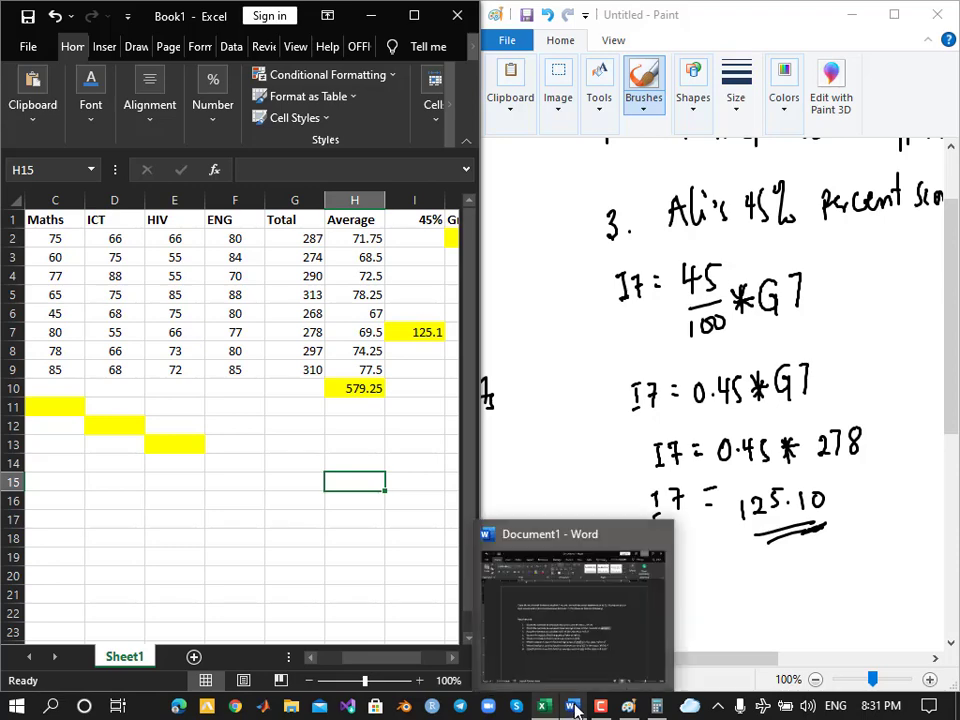
click(566, 648)
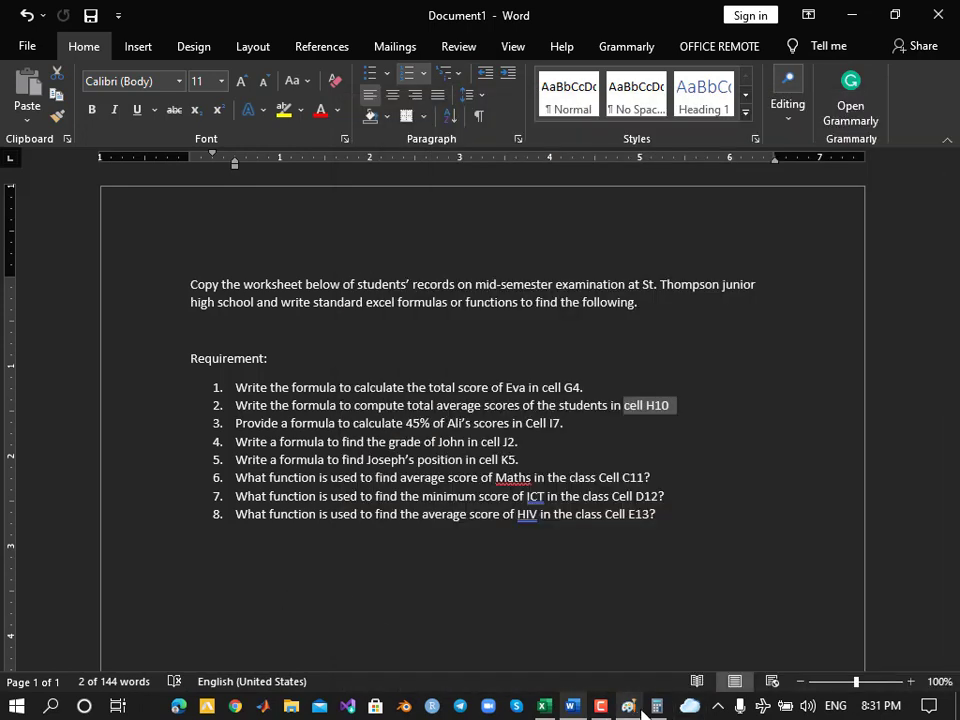
click(545, 704)
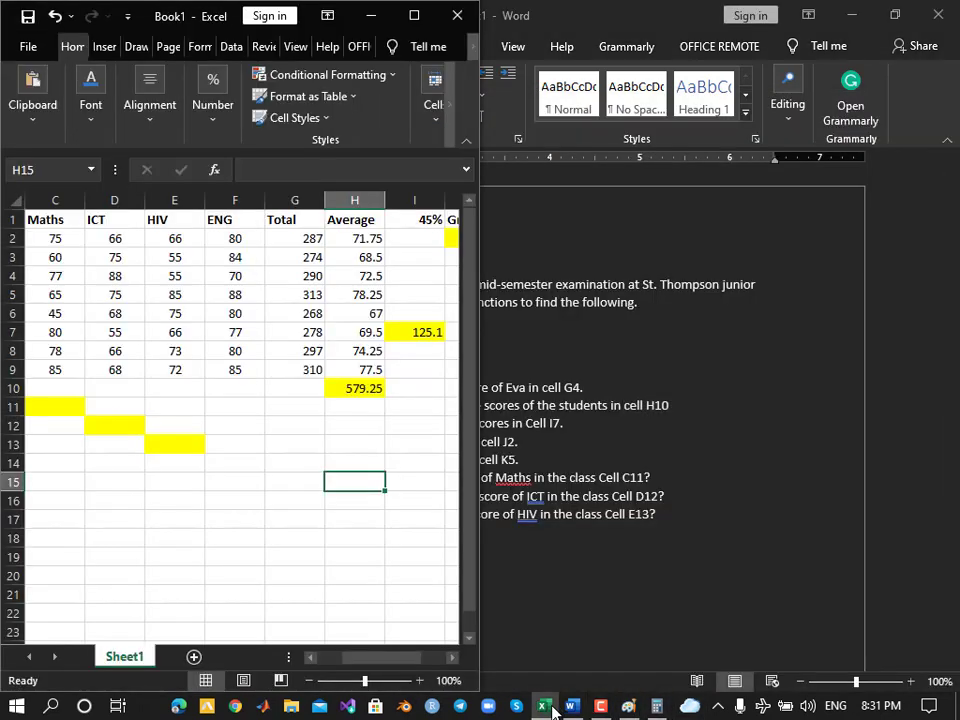
drag(393, 668, 420, 659)
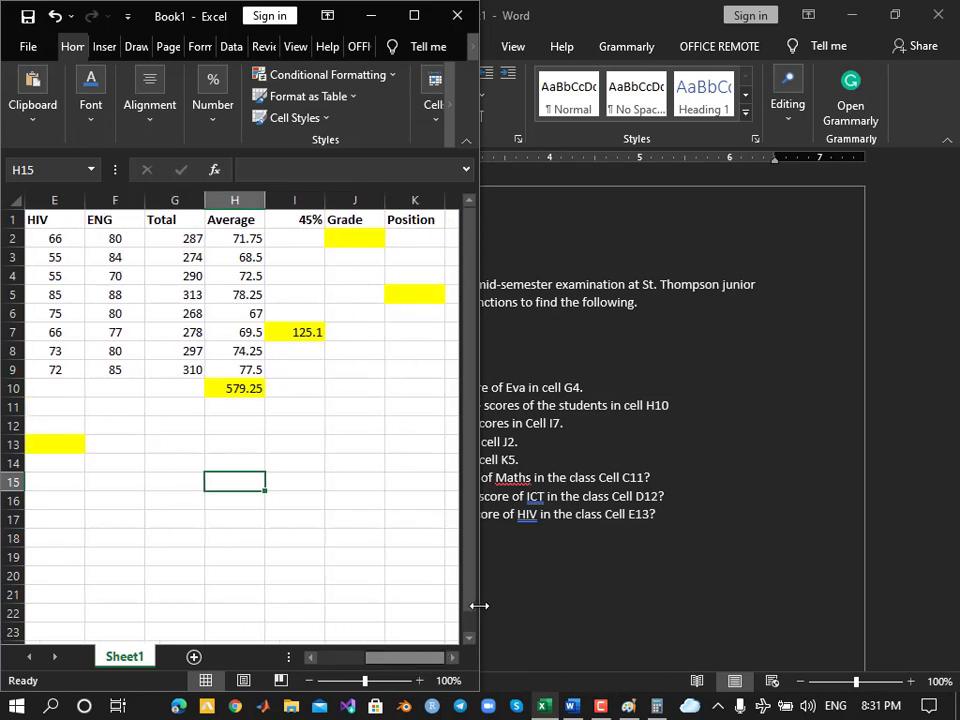
drag(420, 670, 456, 652)
click(852, 15)
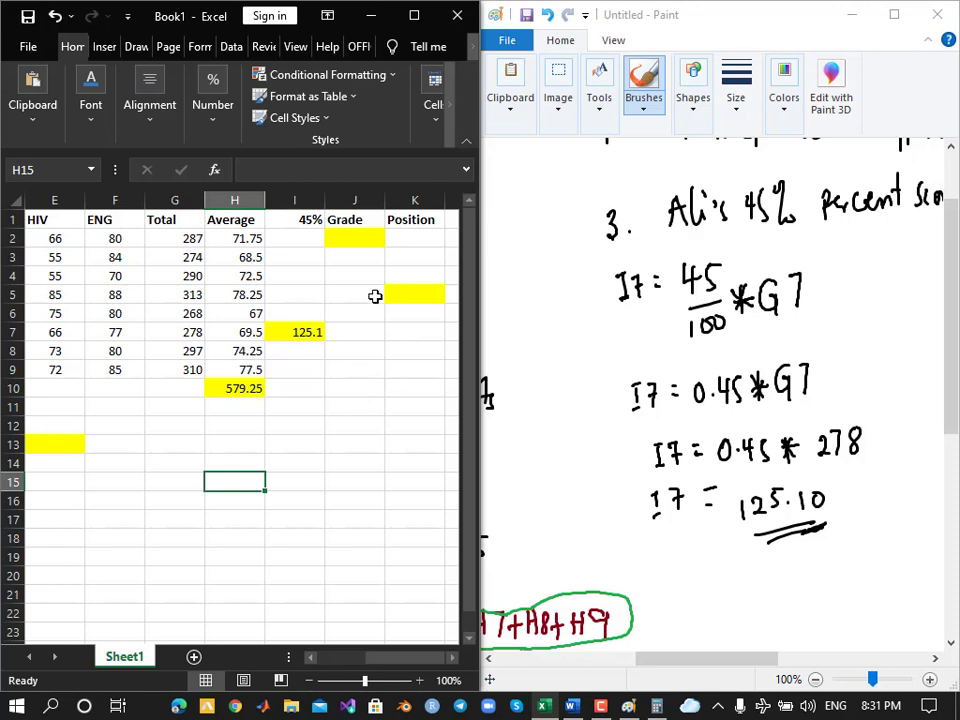
Select the Grade cell J2 in the Excel sheet and switch to Paint with its window maximized
click(355, 239)
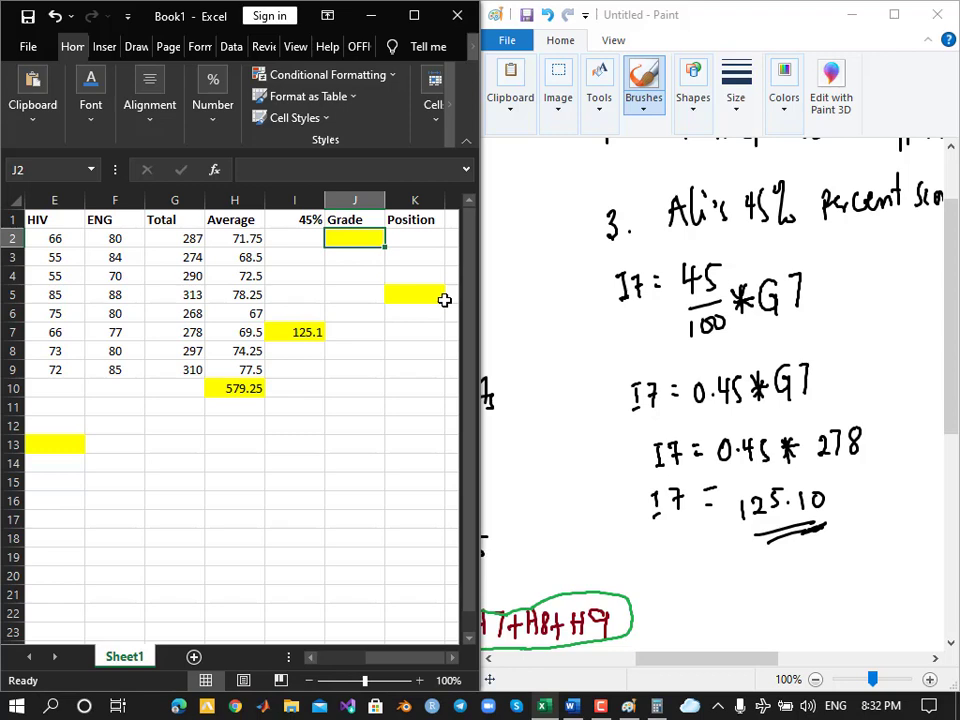
click(895, 20)
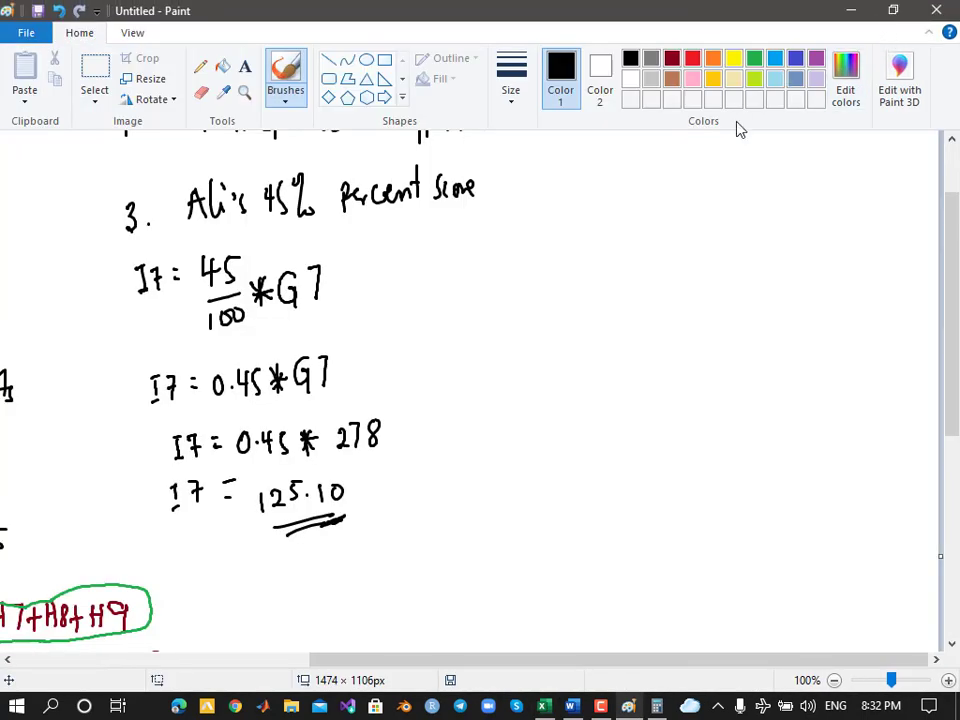
Draw a vertical divider beside the worked examples and write an underlined "Grading System" heading in the empty area beyond it
drag(949, 328, 949, 283)
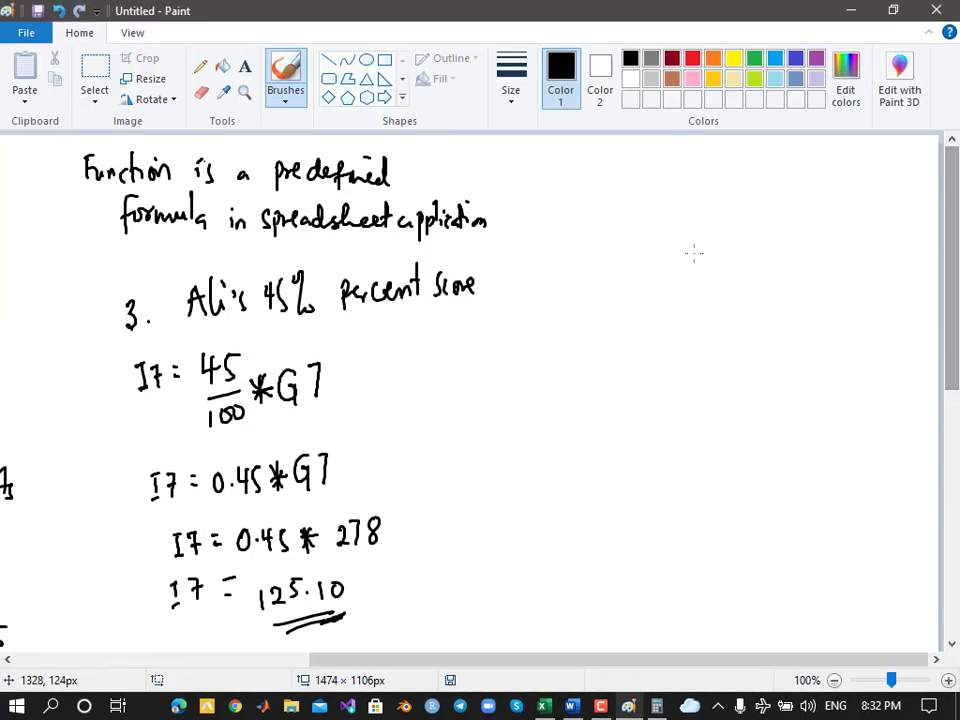
mouse_move(491, 145)
mouse_down()
mouse_move(509, 424)
mouse_move(507, 658)
mouse_up()
mouse_move(656, 148)
mouse_down()
mouse_move(661, 171)
mouse_move(697, 169)
mouse_move(696, 158)
mouse_move(720, 172)
mouse_move(717, 186)
mouse_up()
mouse_move(765, 160)
mouse_down()
mouse_move(802, 172)
mouse_move(814, 157)
mouse_move(831, 167)
mouse_up()
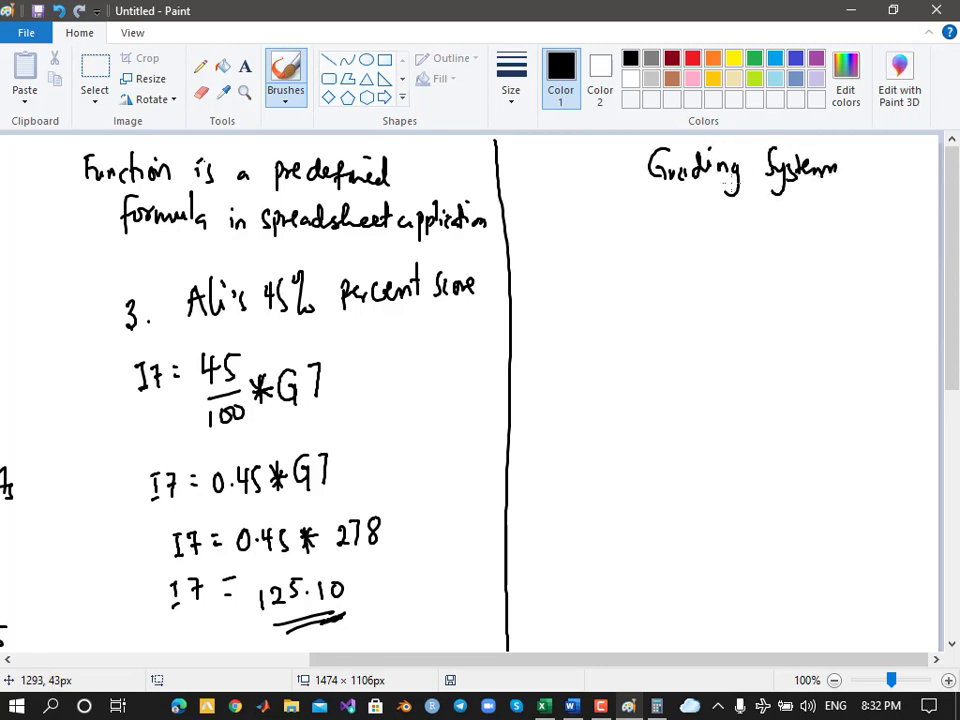
mouse_move(678, 183)
mouse_down()
mouse_move(686, 194)
mouse_move(843, 185)
mouse_up()
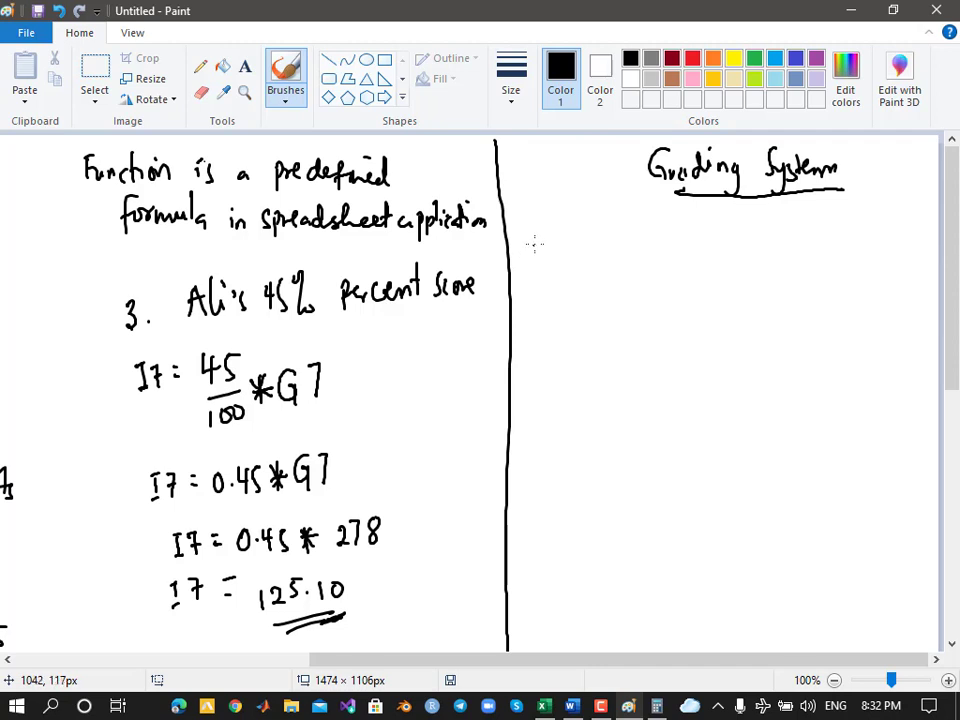
Handwrite the first three grading rows under the heading: 80-100 = 1, 75-79 = 2 and 70-74 = 3
mouse_move(536, 236)
mouse_down()
mouse_move(541, 268)
mouse_move(550, 246)
mouse_move(612, 255)
mouse_move(633, 240)
mouse_move(693, 242)
mouse_up()
mouse_move(684, 249)
mouse_down()
mouse_move(740, 238)
mouse_move(740, 251)
mouse_move(758, 251)
mouse_up()
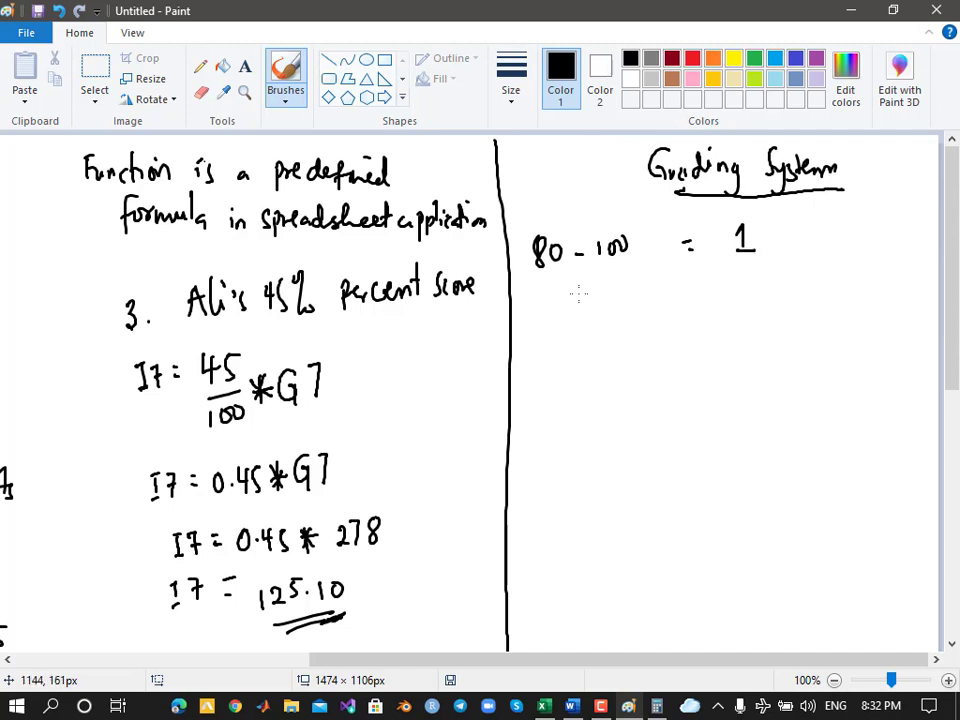
mouse_move(537, 291)
mouse_down()
mouse_move(546, 304)
mouse_move(559, 289)
mouse_move(619, 291)
mouse_move(618, 308)
mouse_up()
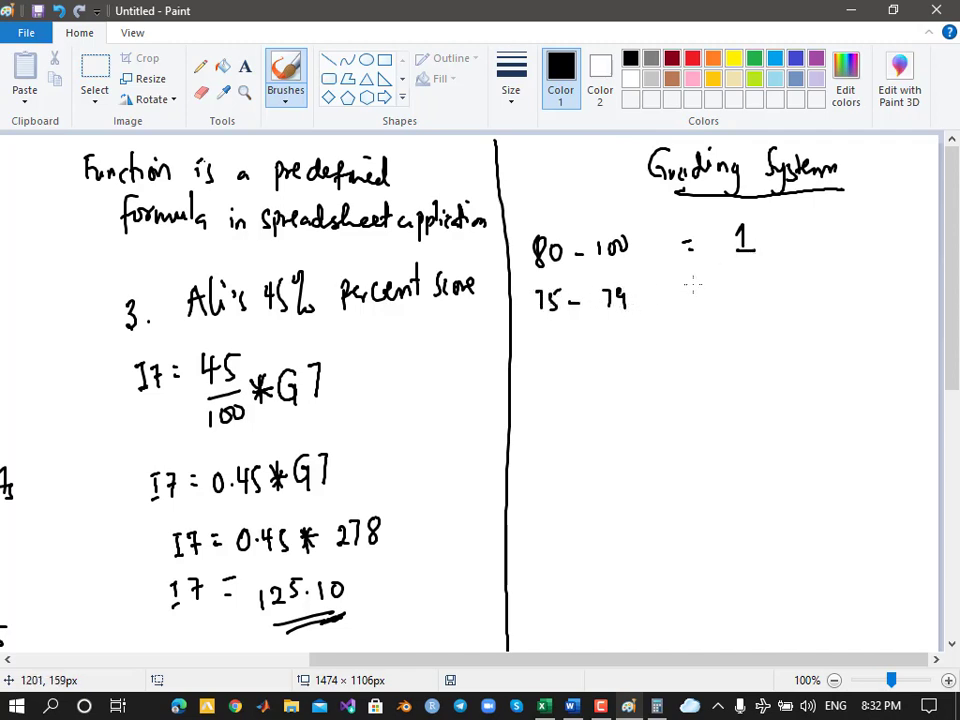
drag(686, 282, 755, 291)
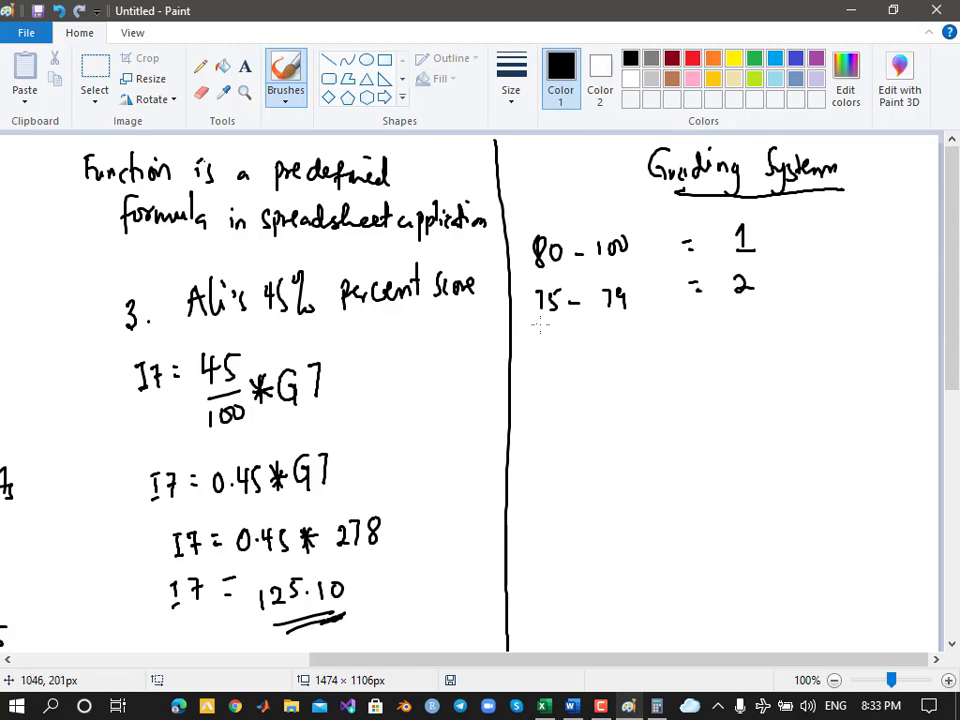
mouse_move(536, 334)
mouse_down()
mouse_move(541, 348)
mouse_move(552, 337)
mouse_move(628, 342)
mouse_up()
drag(703, 322, 712, 328)
mouse_move(743, 314)
mouse_down()
mouse_move(752, 318)
mouse_move(745, 331)
mouse_up()
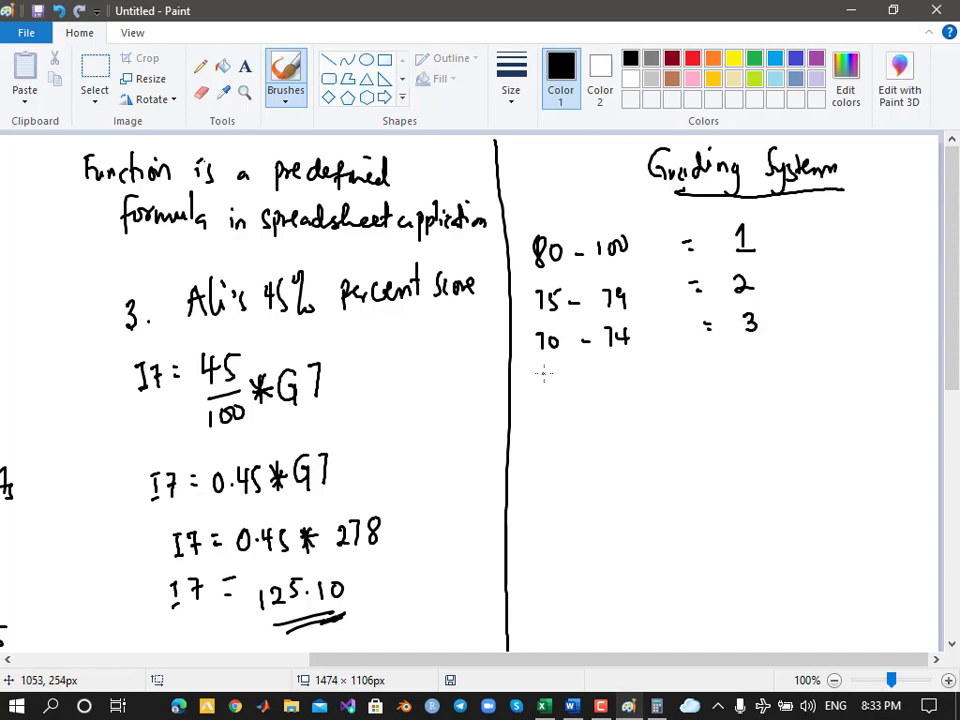
Add the grading rows 65-69 = 4 and 60-64 = 5 below the 70-74 row
mouse_move(544, 374)
mouse_down()
mouse_move(555, 395)
mouse_move(627, 393)
mouse_up()
drag(705, 371, 717, 378)
mouse_move(748, 358)
mouse_down()
mouse_move(760, 370)
mouse_move(753, 378)
mouse_up()
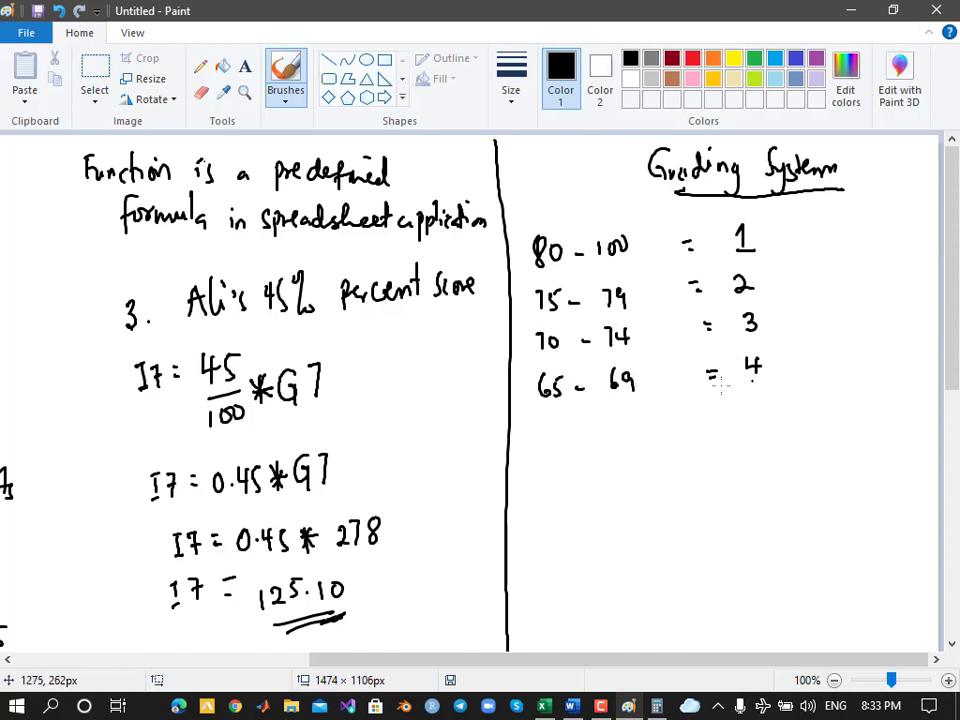
mouse_move(546, 415)
mouse_down()
mouse_move(541, 429)
mouse_move(555, 419)
mouse_move(631, 420)
mouse_up()
drag(637, 407, 650, 417)
drag(645, 410, 644, 427)
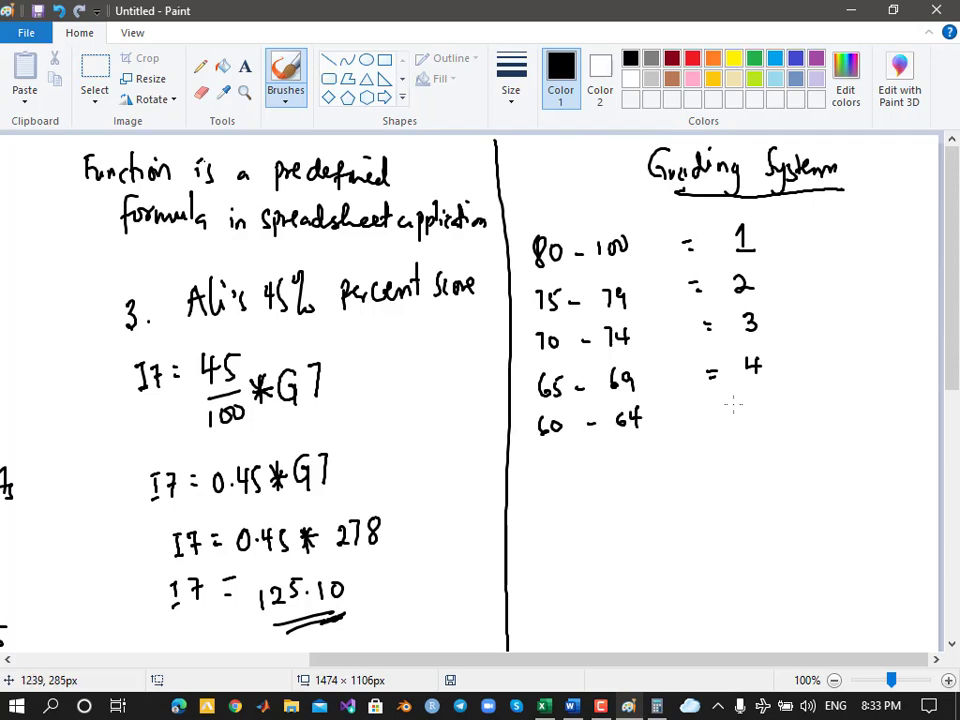
drag(708, 405, 737, 411)
mouse_move(749, 400)
mouse_down()
mouse_move(754, 413)
mouse_move(745, 417)
mouse_up()
drag(748, 400, 766, 399)
Continue the handwritten grading list with the rows 55-59 = 6 and 50-54 = 7
mouse_move(541, 457)
mouse_down()
mouse_move(540, 476)
mouse_move(640, 462)
mouse_up()
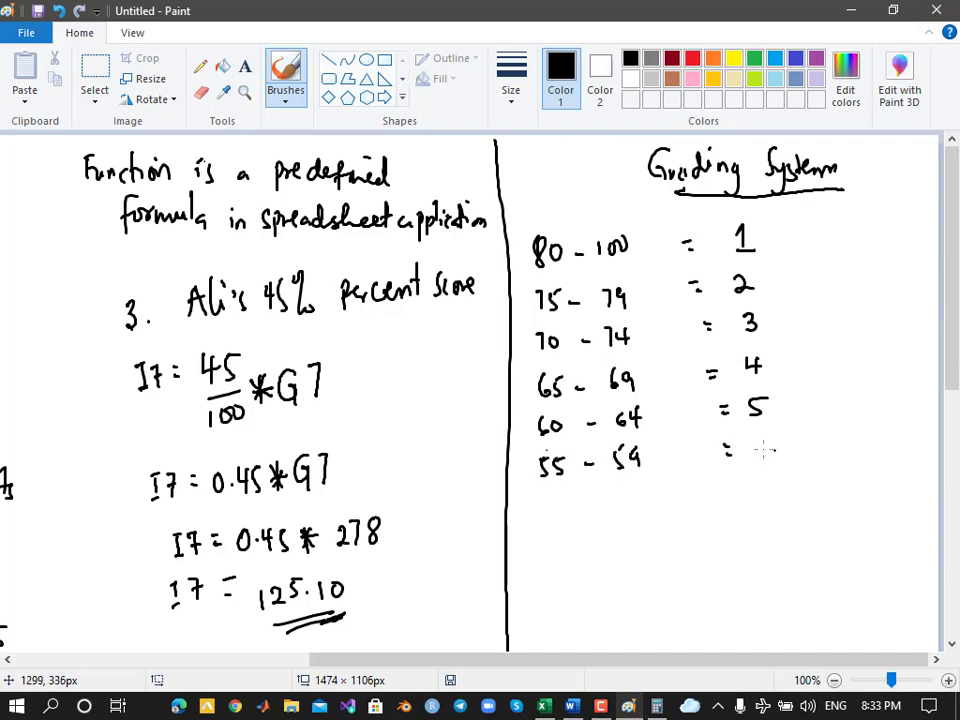
drag(752, 440, 749, 450)
mouse_move(544, 501)
mouse_down()
mouse_move(552, 511)
mouse_move(544, 514)
mouse_up()
drag(547, 501, 556, 499)
drag(561, 502, 562, 503)
drag(585, 508, 617, 509)
mouse_move(620, 491)
mouse_down()
mouse_move(636, 491)
mouse_move(639, 508)
mouse_up()
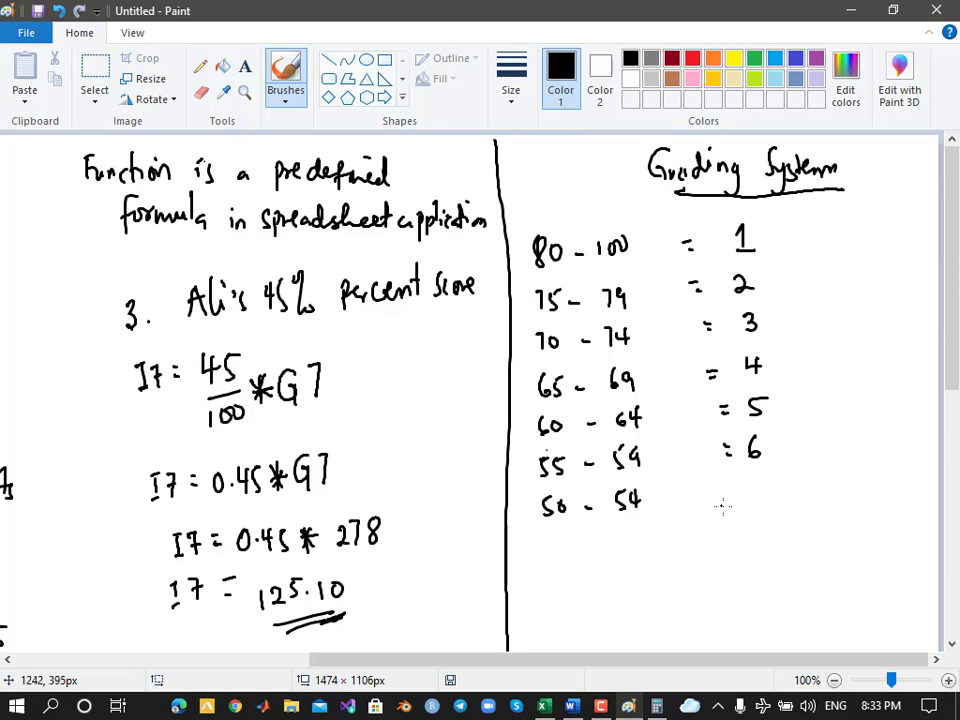
drag(721, 493, 732, 492)
mouse_move(721, 500)
mouse_down()
mouse_move(757, 506)
mouse_move(769, 494)
mouse_up()
Finish the grading list with 45-49 = 8 and 44 with a downward arrow to 0 = 9
mouse_move(549, 532)
mouse_down()
mouse_move(563, 538)
mouse_move(557, 553)
mouse_move(569, 542)
mouse_move(562, 554)
mouse_up()
drag(566, 535, 601, 541)
drag(617, 530, 624, 549)
drag(638, 530, 637, 550)
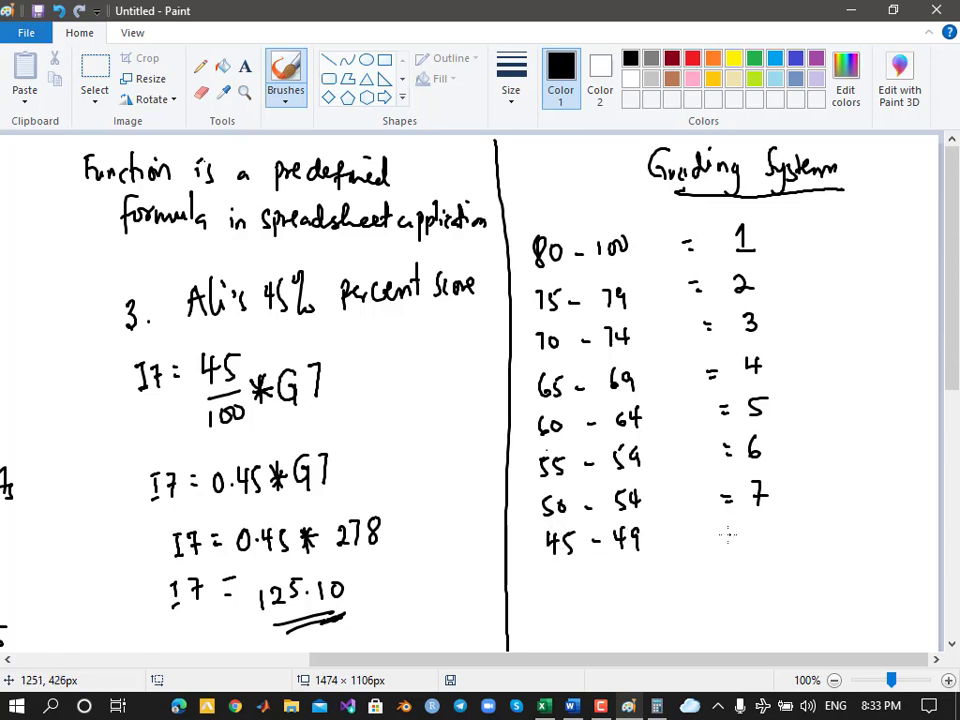
drag(727, 534, 736, 534)
mouse_move(727, 541)
mouse_down()
mouse_move(756, 548)
mouse_move(766, 530)
mouse_up()
mouse_move(549, 573)
mouse_down()
mouse_move(558, 566)
mouse_move(573, 586)
mouse_move(625, 582)
mouse_move(628, 605)
mouse_up()
click(665, 603)
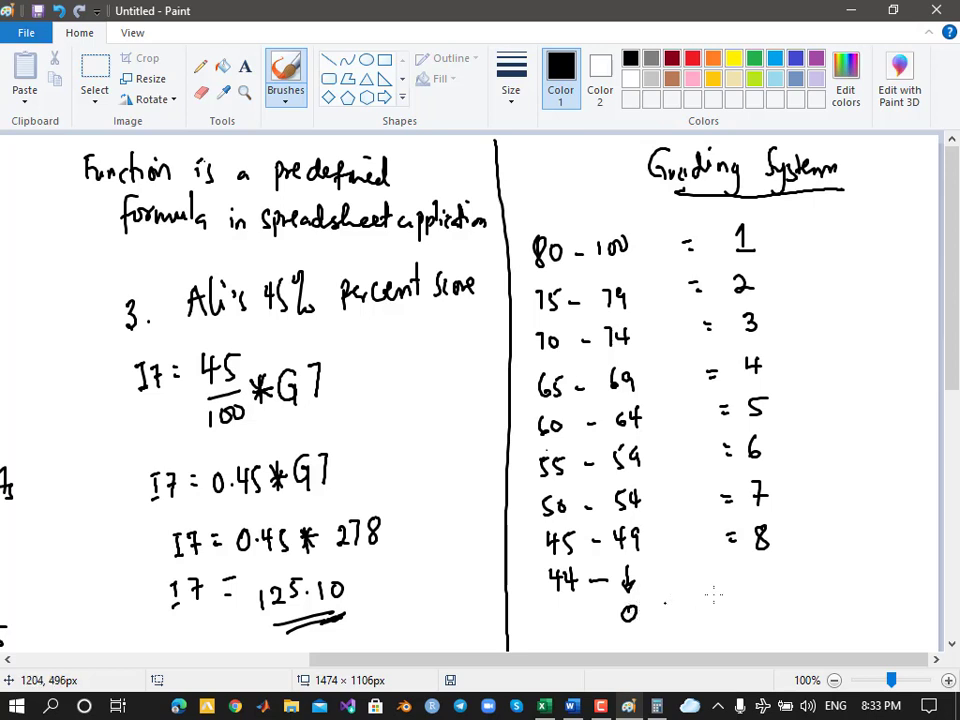
drag(729, 587, 740, 587)
mouse_move(729, 596)
mouse_down()
mouse_move(767, 578)
mouse_move(770, 605)
mouse_up()
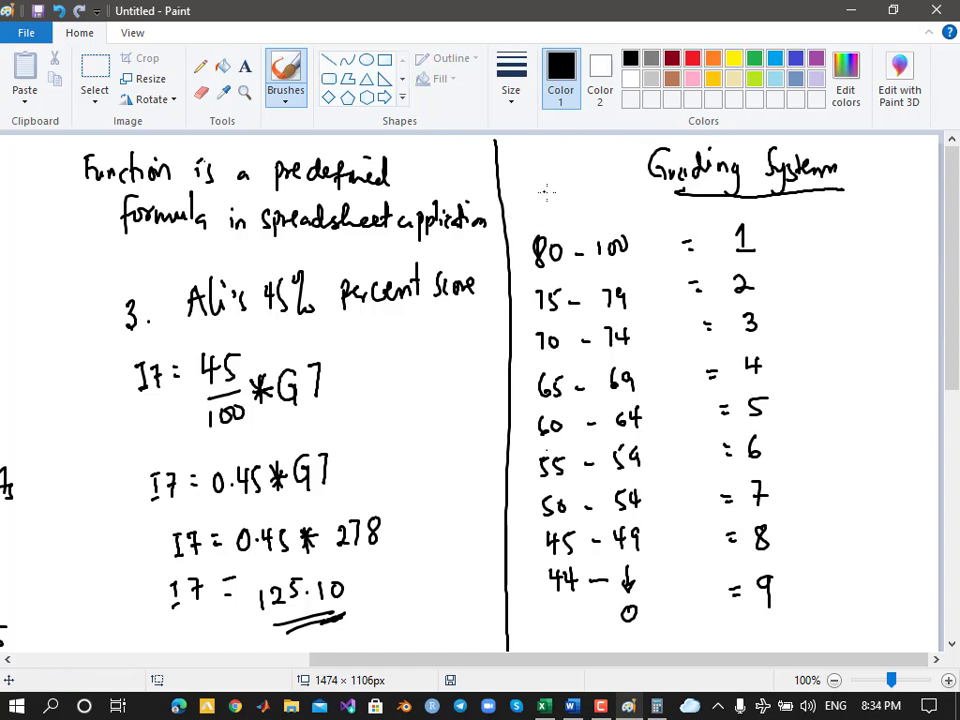
Mark the lower-bound and upper-bound columns above 80 and 100 with downward arrows and a dot over each
drag(537, 182, 540, 215)
drag(532, 202, 548, 201)
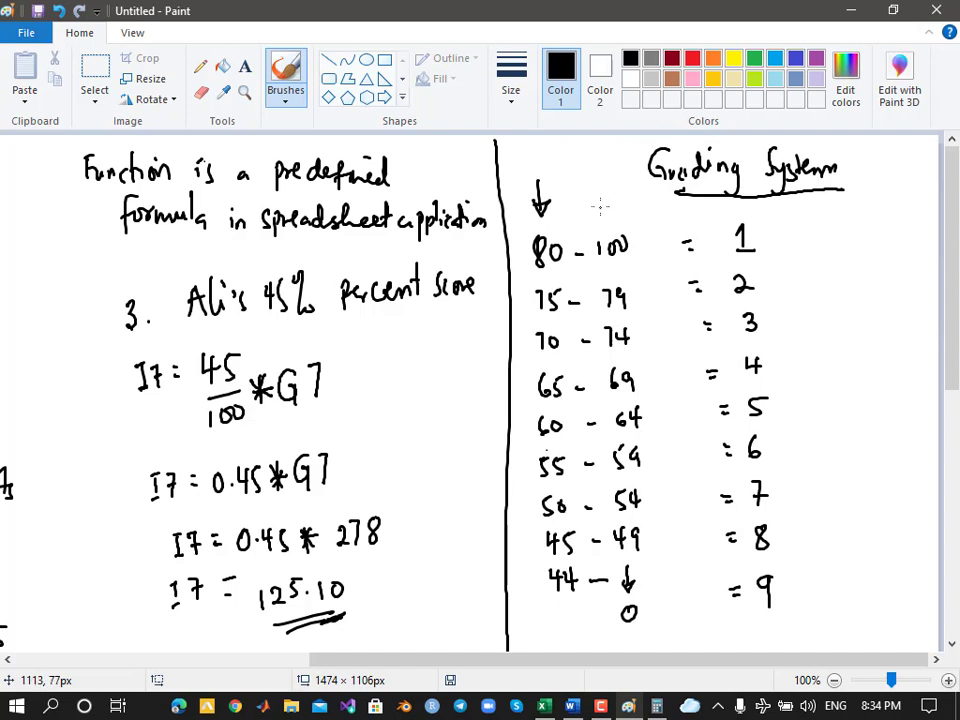
mouse_move(604, 184)
mouse_down()
mouse_move(602, 209)
mouse_move(611, 207)
mouse_up()
click(530, 162)
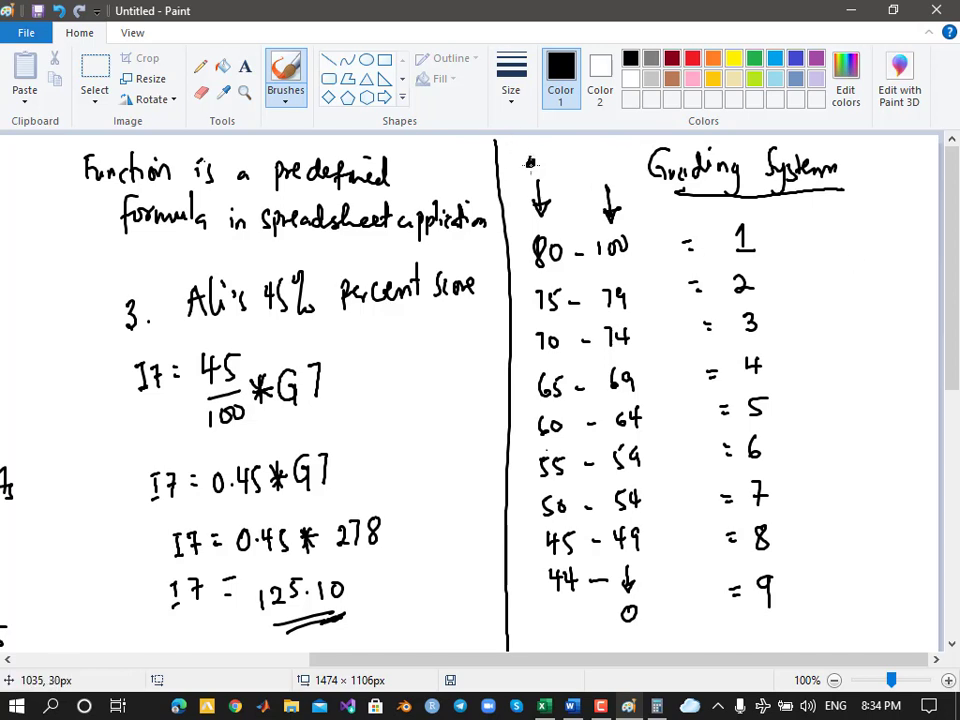
click(590, 158)
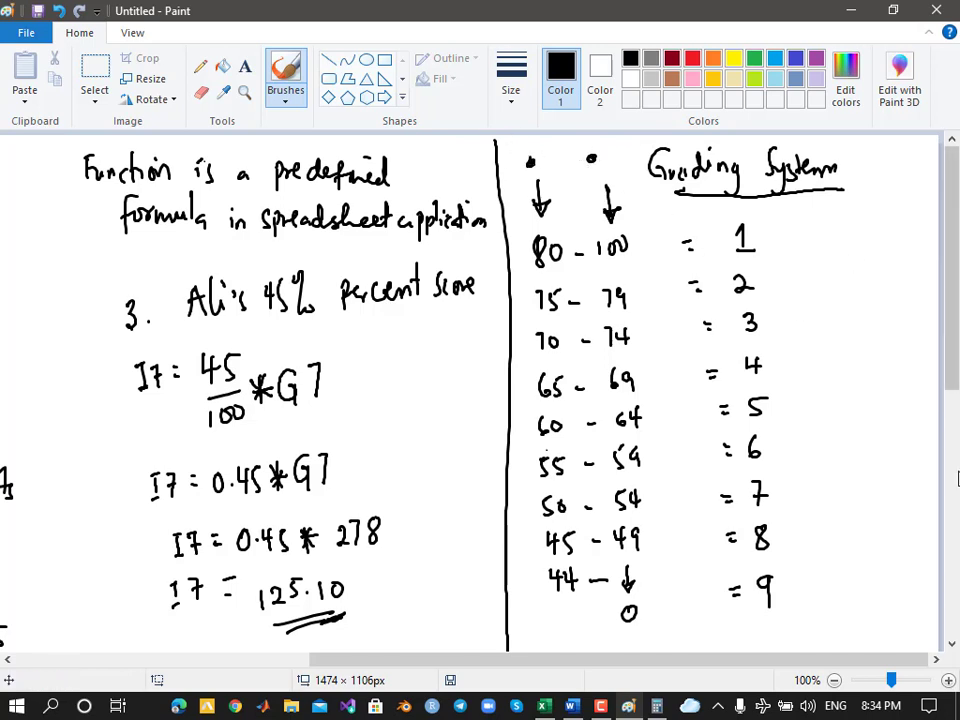
mouse_move(956, 371)
mouse_down()
mouse_move(954, 396)
mouse_move(956, 340)
mouse_up()
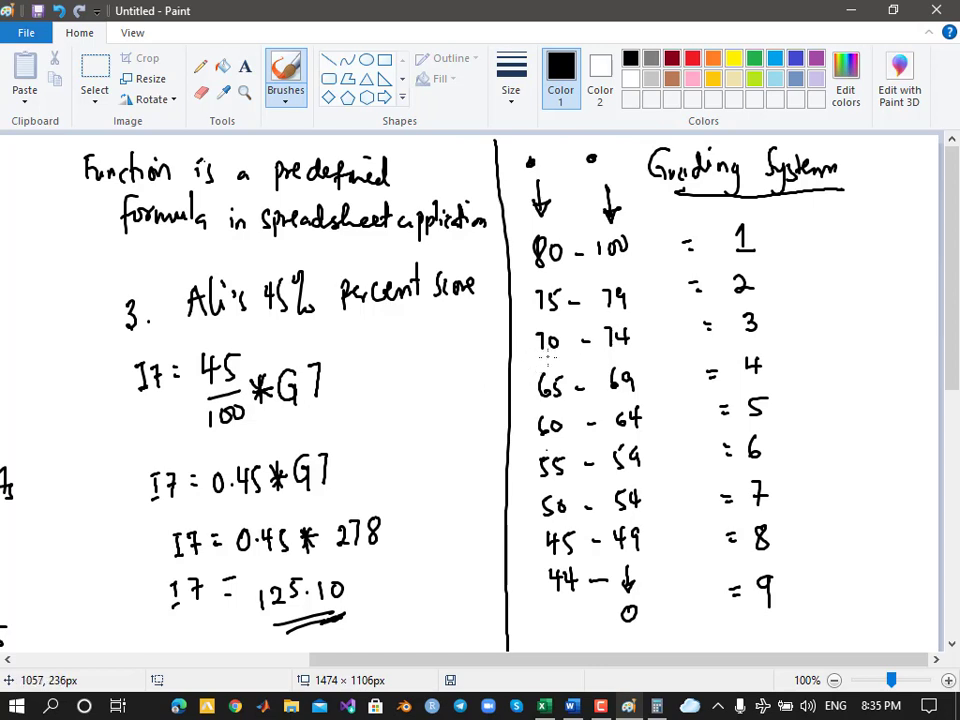
Underline 70 and 74 in pink, scribble between the two bounds, and add a small pink mark beside 70
click(696, 80)
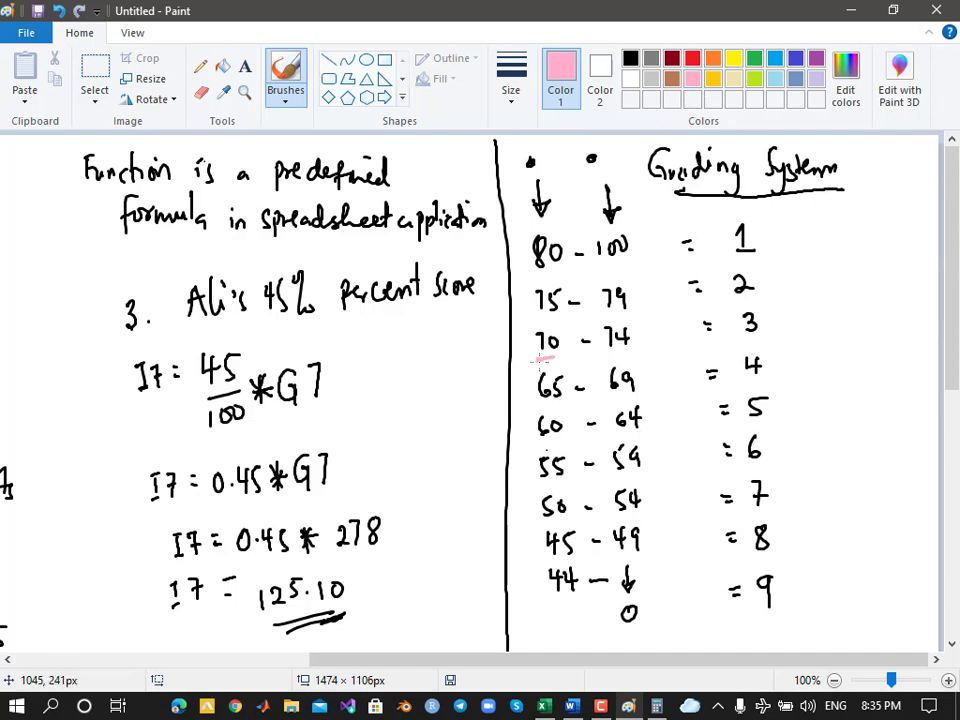
drag(536, 358, 553, 356)
drag(617, 352, 617, 355)
mouse_move(537, 357)
mouse_down()
mouse_move(556, 354)
mouse_move(578, 320)
mouse_move(600, 317)
mouse_up()
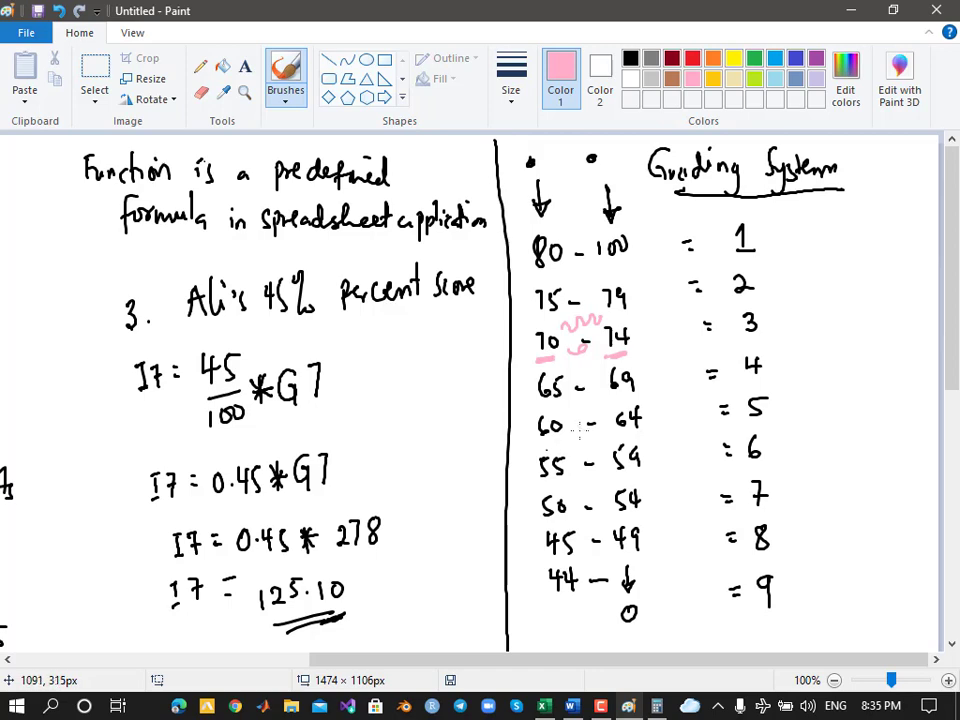
scroll(614, 597, down, 3)
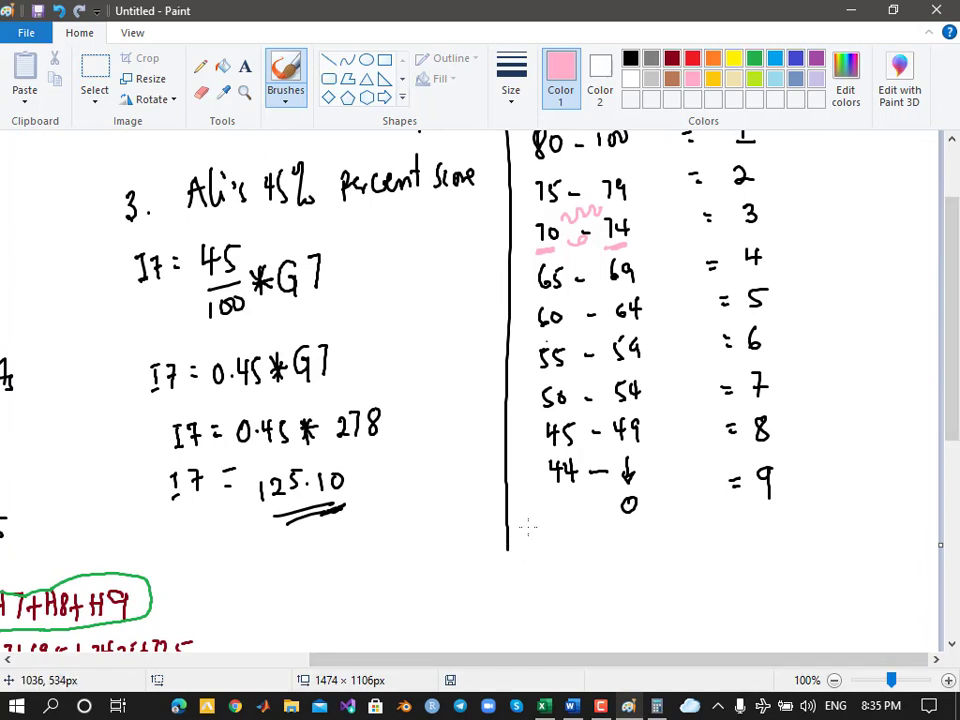
drag(528, 236, 528, 245)
mouse_move(540, 572)
mouse_down()
mouse_move(555, 580)
mouse_move(549, 598)
mouse_move(554, 563)
mouse_move(549, 600)
mouse_up()
click(692, 58)
drag(566, 574, 567, 573)
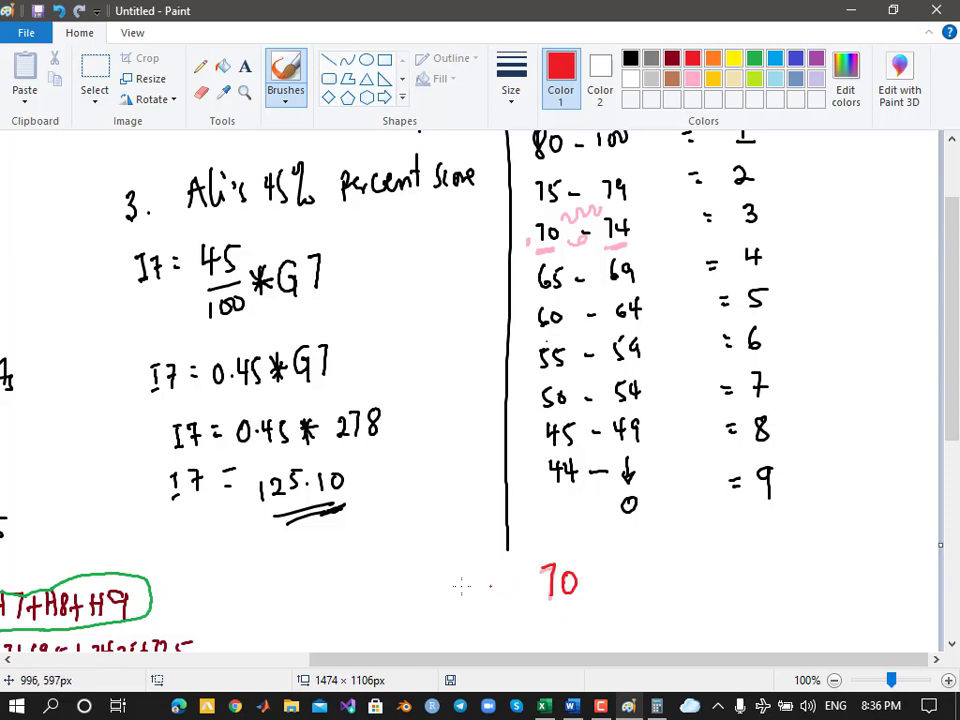
mouse_move(421, 590)
mouse_down()
mouse_move(431, 579)
mouse_move(453, 589)
mouse_move(462, 578)
mouse_move(465, 591)
mouse_move(493, 598)
mouse_move(479, 587)
mouse_move(484, 595)
mouse_up()
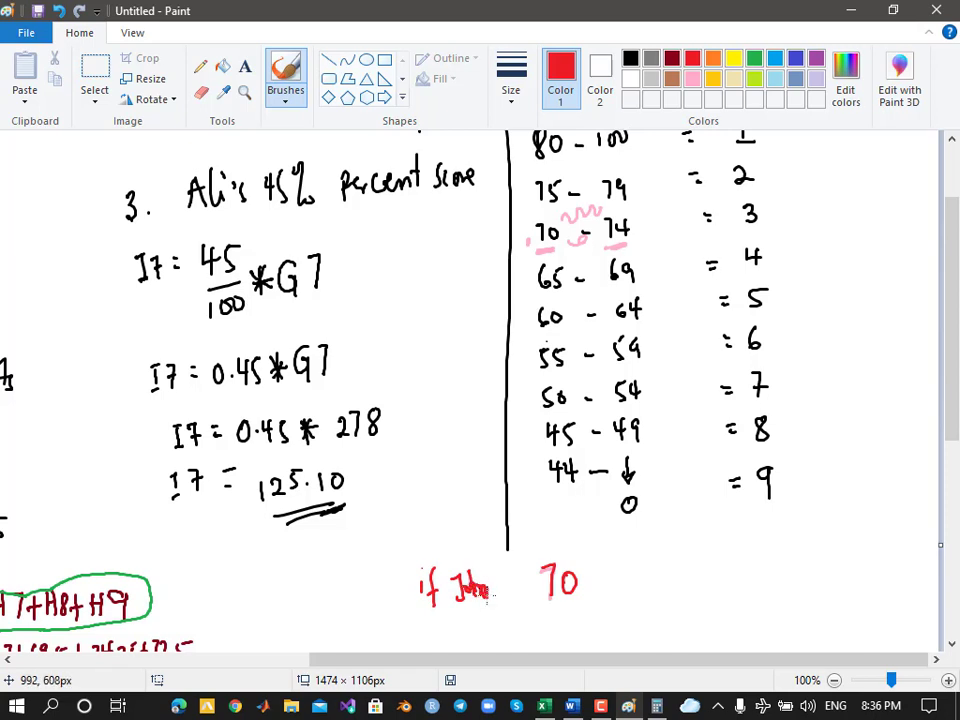
click(514, 575)
click(518, 598)
click(202, 93)
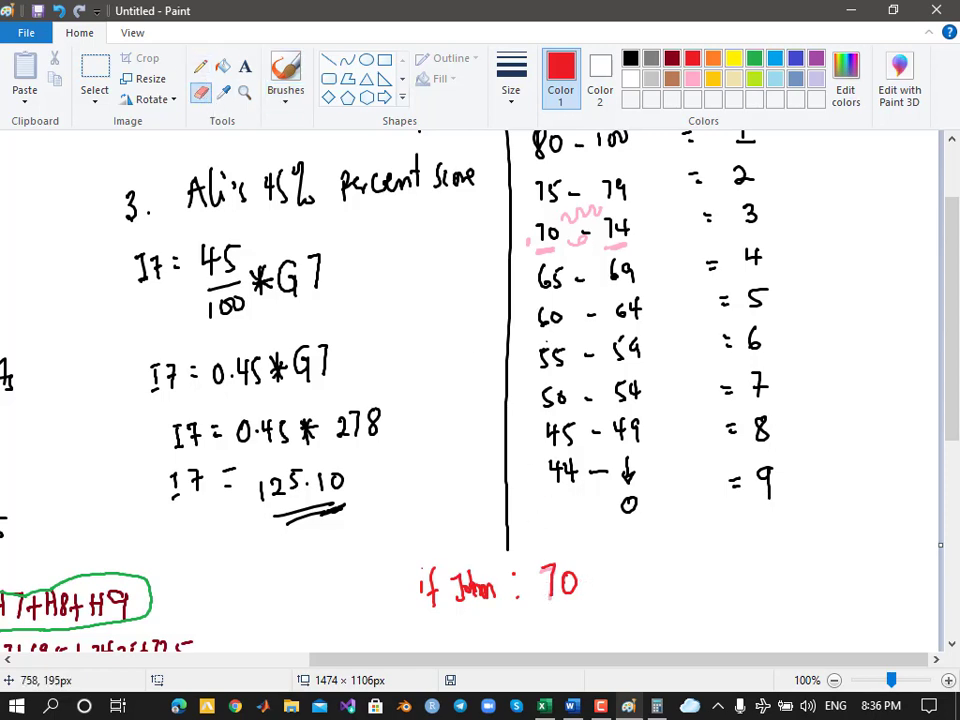
mouse_move(514, 571)
mouse_down()
mouse_move(512, 583)
mouse_move(579, 580)
mouse_move(554, 590)
mouse_up()
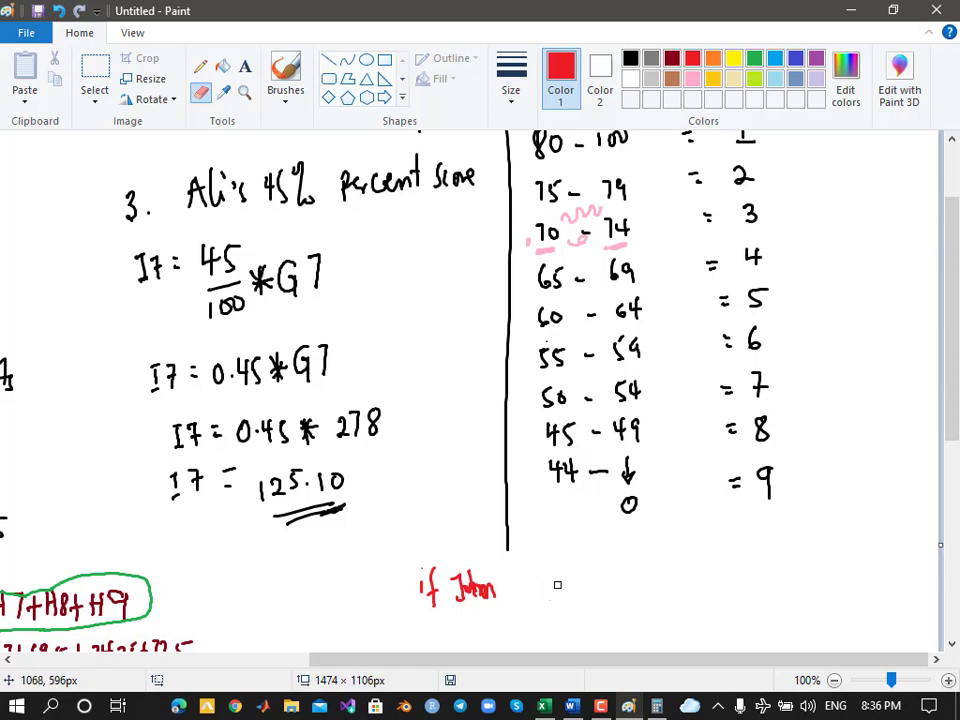
mouse_move(459, 598)
mouse_down()
mouse_move(499, 598)
mouse_move(459, 600)
mouse_move(470, 566)
mouse_move(429, 594)
mouse_move(437, 560)
mouse_move(467, 574)
mouse_move(450, 613)
mouse_move(434, 601)
mouse_up()
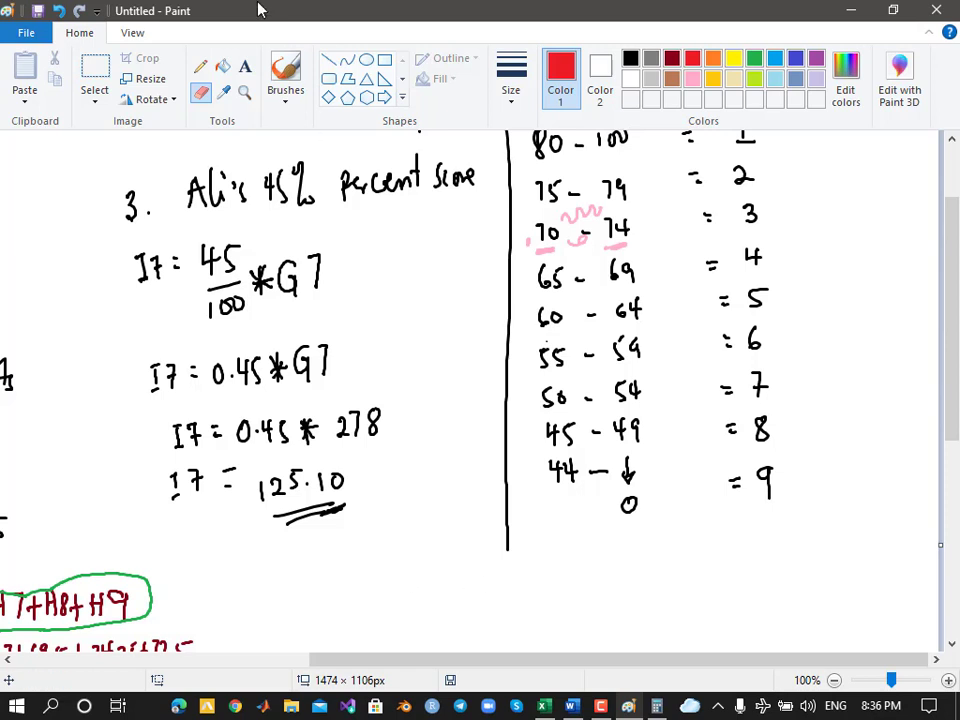
With the red brush, write the student's name below the grading list and "if" followed by an empty box beneath it
click(285, 72)
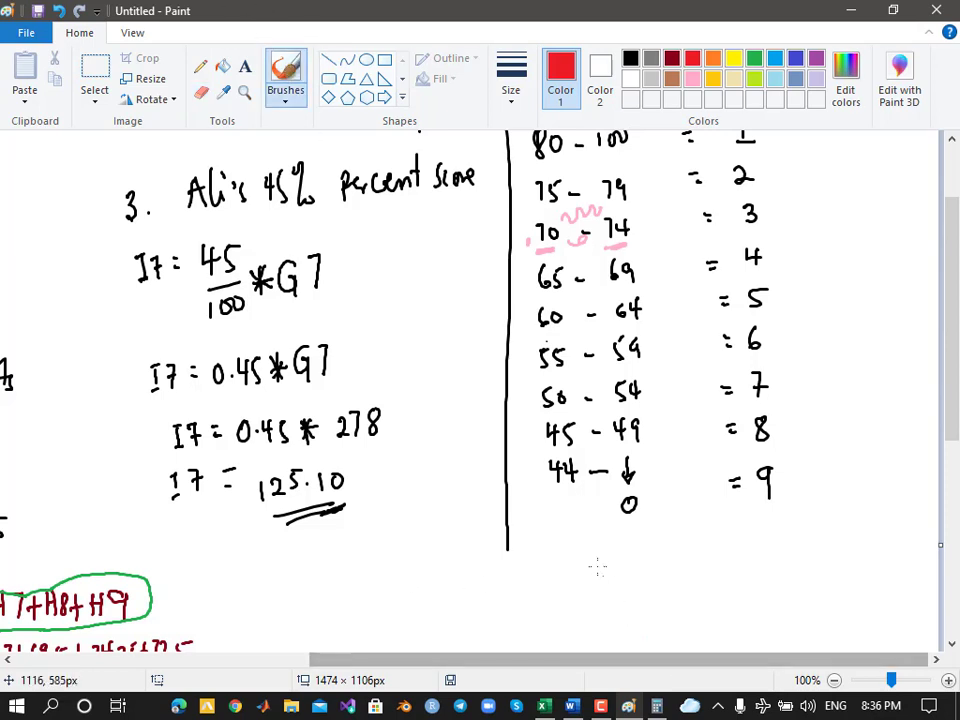
mouse_move(596, 533)
mouse_down()
mouse_move(604, 558)
mouse_move(618, 550)
mouse_up()
mouse_move(624, 535)
mouse_down()
mouse_move(630, 548)
mouse_move(656, 547)
mouse_move(624, 556)
mouse_up()
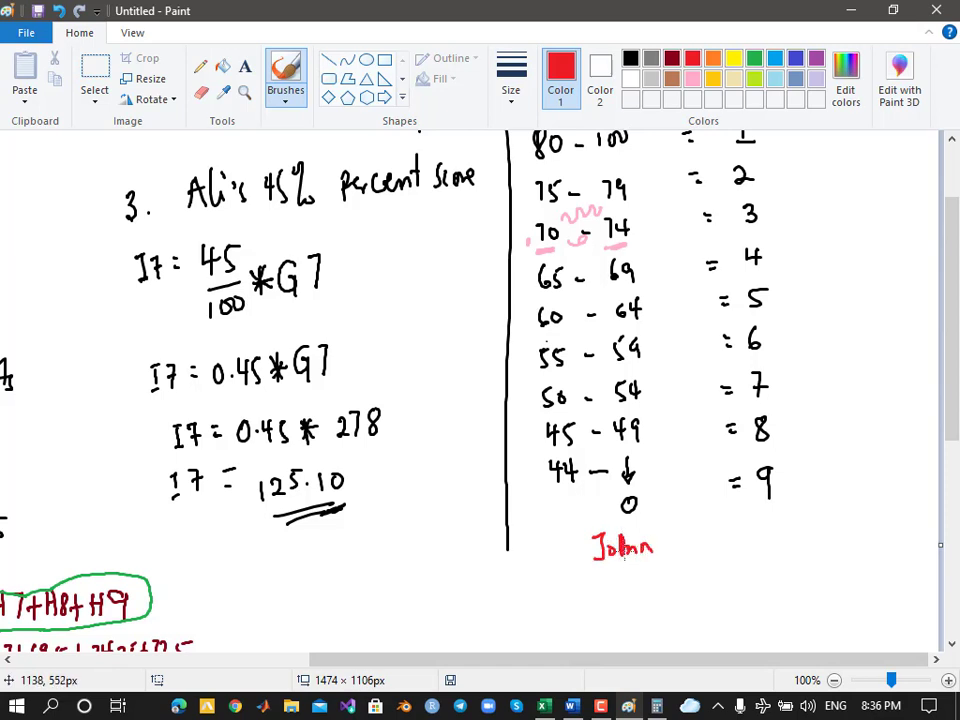
click(530, 587)
drag(528, 597, 542, 620)
mouse_move(538, 600)
mouse_down()
mouse_move(634, 614)
mouse_move(652, 574)
mouse_move(611, 583)
mouse_move(595, 574)
mouse_move(655, 610)
mouse_move(600, 616)
mouse_move(596, 585)
mouse_up()
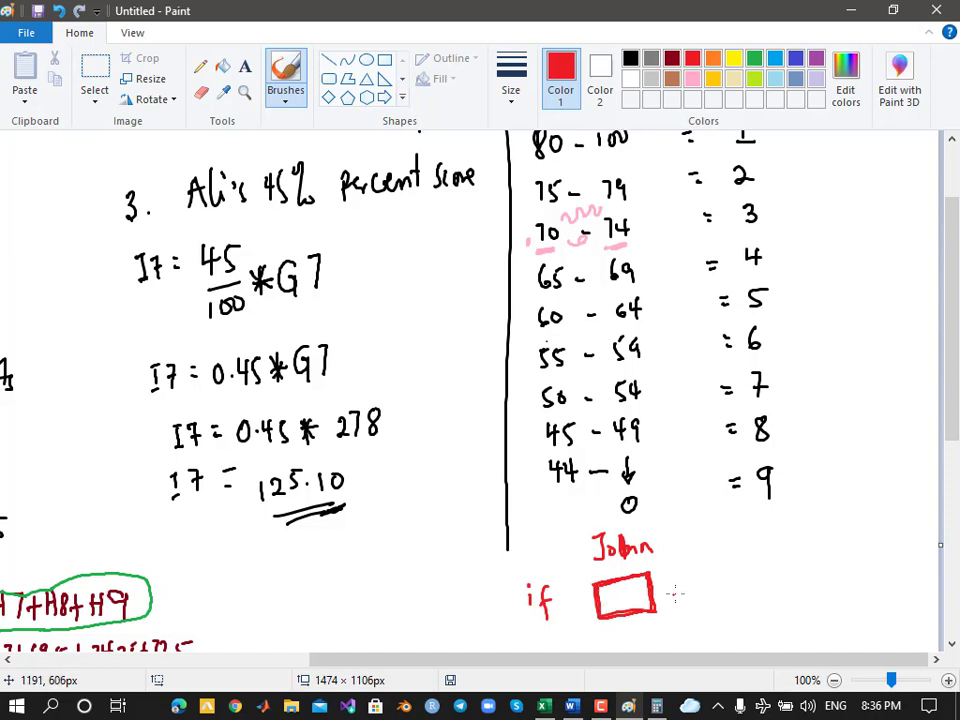
Complete the red condition after the box with "=> 70 : 3" and dot the grade 3 in the list
drag(675, 589, 698, 595)
mouse_move(707, 568)
mouse_down()
mouse_move(730, 585)
mouse_move(709, 604)
mouse_up()
mouse_move(743, 567)
mouse_down()
mouse_move(747, 594)
mouse_move(763, 573)
mouse_up()
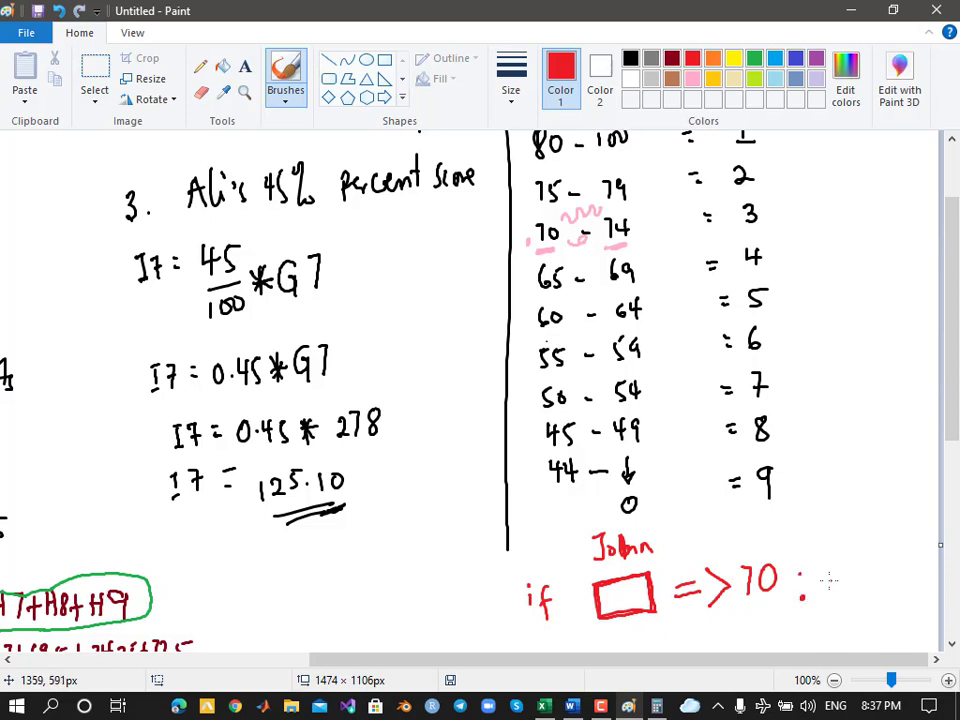
click(777, 214)
mouse_move(830, 566)
mouse_down()
mouse_move(848, 580)
mouse_move(832, 597)
mouse_up()
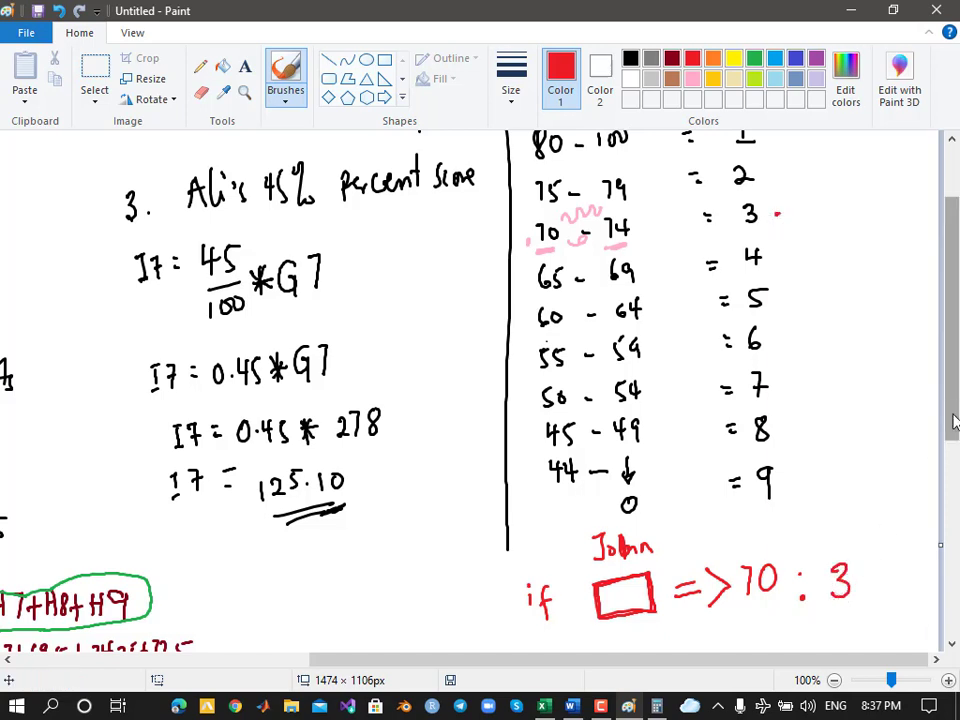
Write a second red condition below the first, "if" with an empty box and "=> 74 : 3", and circle its greater-than sign
drag(952, 422, 952, 462)
click(533, 564)
drag(533, 572, 548, 603)
mouse_move(540, 582)
mouse_down()
mouse_move(596, 572)
mouse_move(645, 592)
mouse_move(620, 556)
mouse_move(598, 555)
mouse_up()
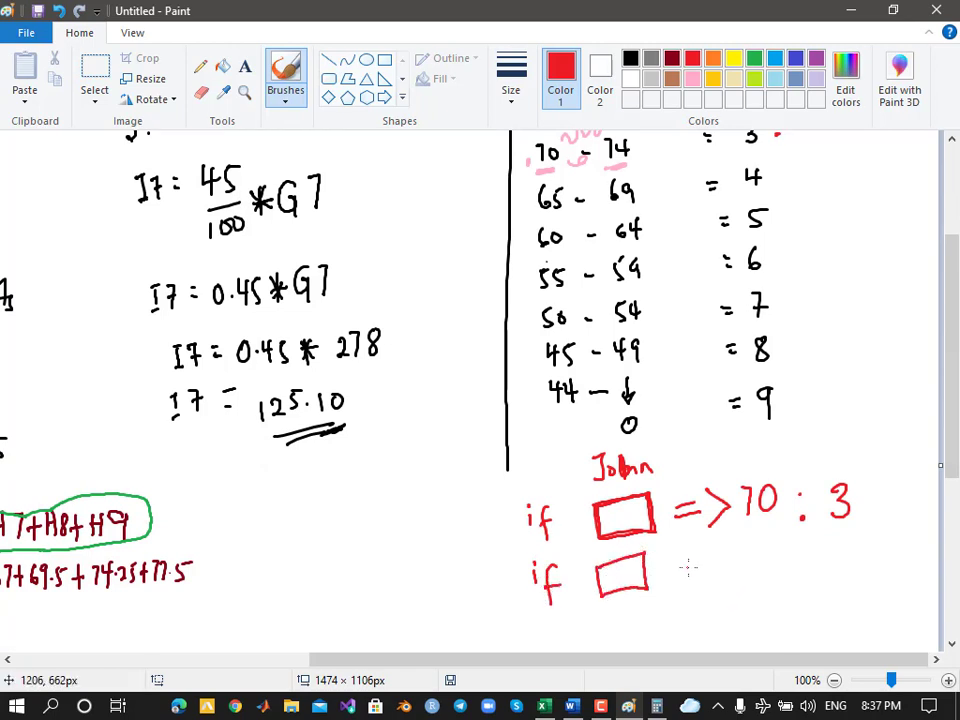
drag(686, 564, 706, 562)
mouse_move(686, 573)
mouse_down()
mouse_move(737, 563)
mouse_move(729, 581)
mouse_up()
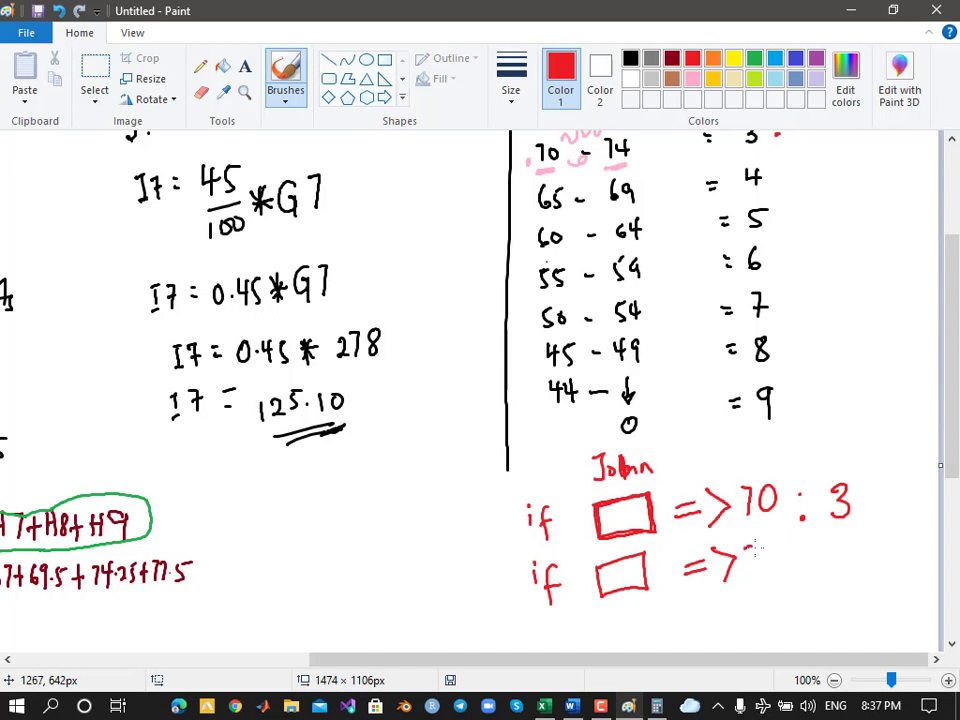
mouse_move(757, 548)
mouse_down()
mouse_move(750, 579)
mouse_move(774, 565)
mouse_move(767, 586)
mouse_up()
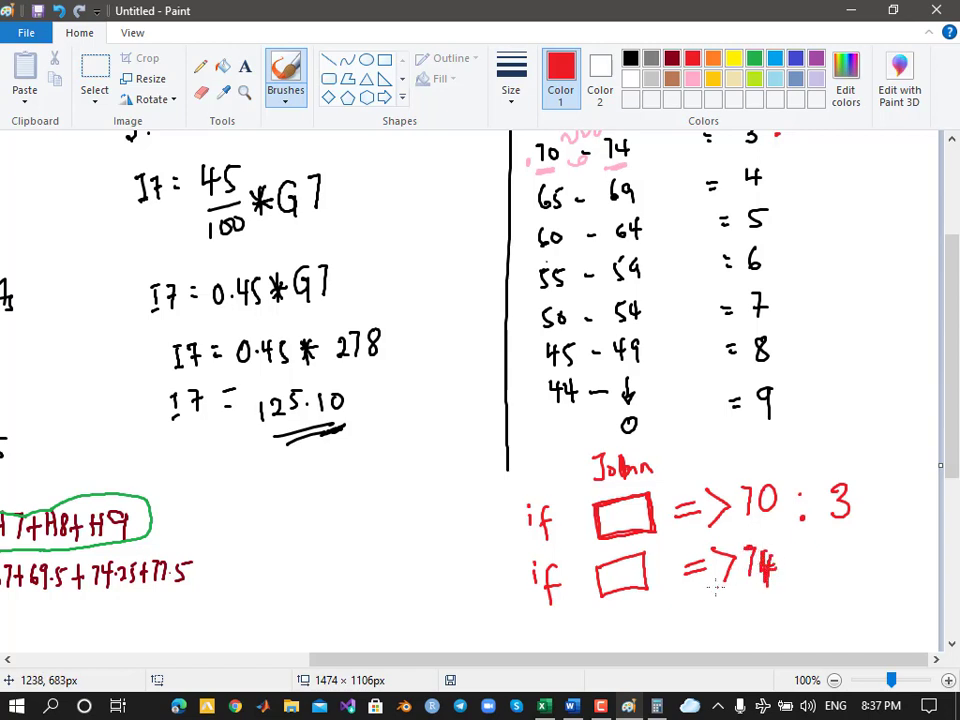
click(801, 556)
click(801, 568)
drag(820, 557, 819, 579)
mouse_move(715, 565)
mouse_down()
mouse_move(735, 613)
mouse_move(742, 567)
mouse_move(708, 538)
mouse_move(727, 602)
mouse_move(738, 558)
mouse_move(717, 540)
mouse_up()
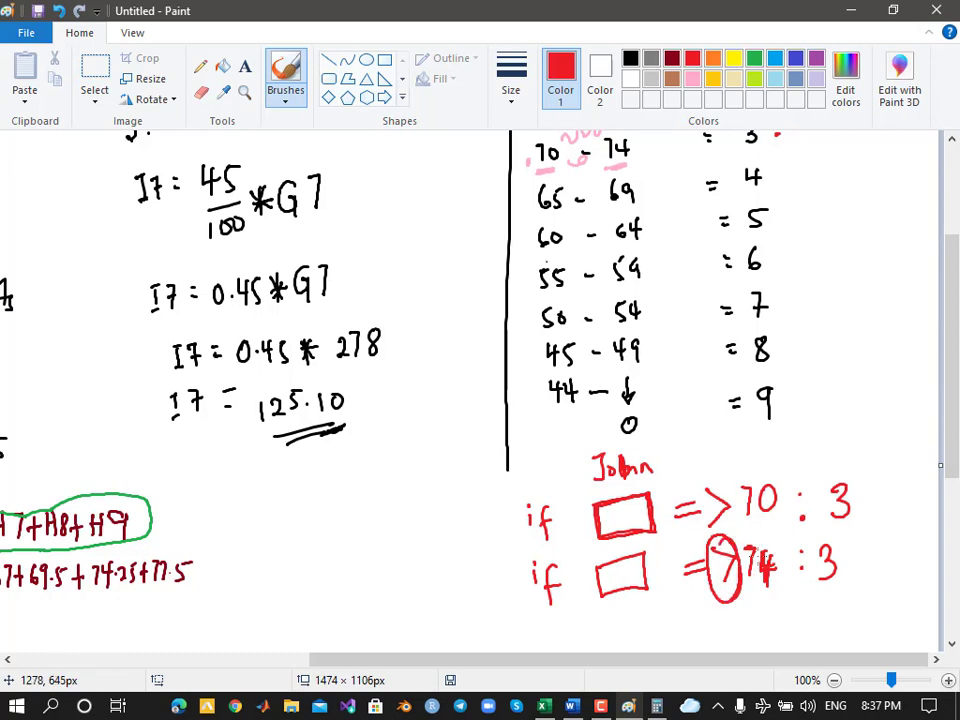
Annotate the red conditions with "75 : 2" underlined below, a circled first "if" labelled "Condition", and three question marks beside the student's name
mouse_move(743, 600)
mouse_down()
mouse_move(769, 601)
mouse_move(786, 628)
mouse_move(816, 600)
mouse_move(841, 614)
mouse_move(826, 633)
mouse_move(841, 634)
mouse_up()
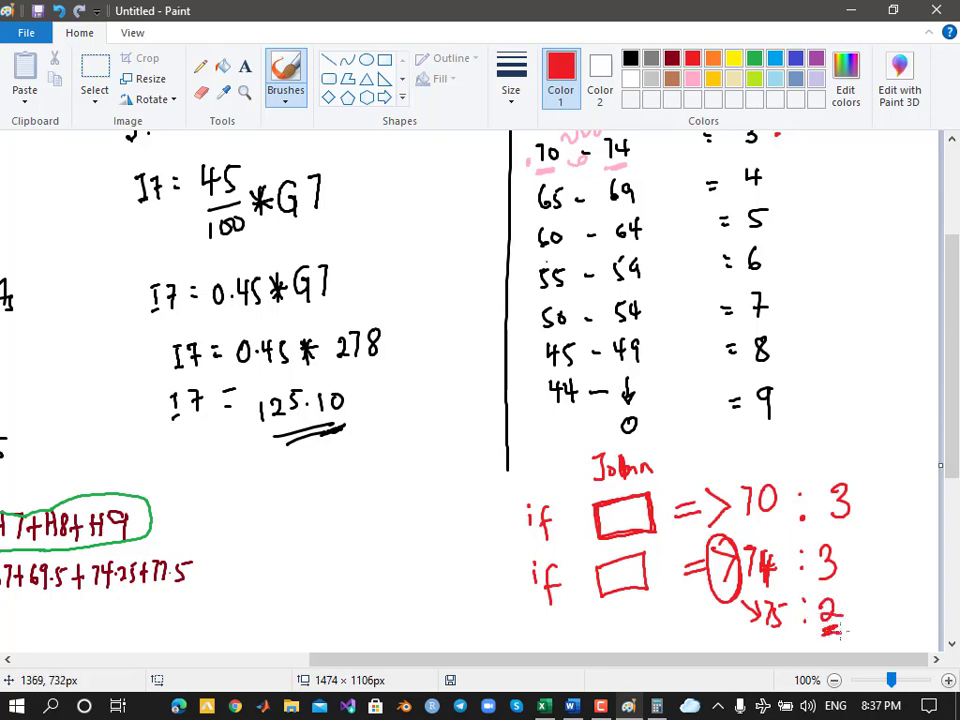
mouse_move(508, 546)
mouse_down()
mouse_move(498, 540)
mouse_move(527, 538)
mouse_move(437, 638)
mouse_move(495, 639)
mouse_move(526, 622)
mouse_move(511, 613)
mouse_up()
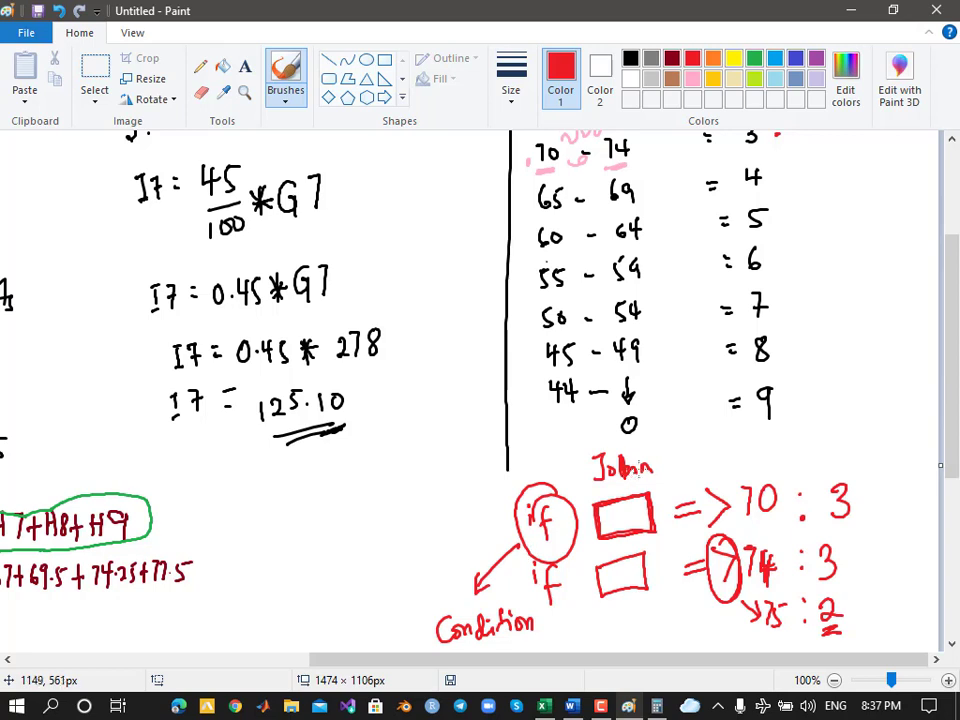
mouse_move(666, 463)
mouse_down()
mouse_move(683, 445)
mouse_move(716, 445)
mouse_up()
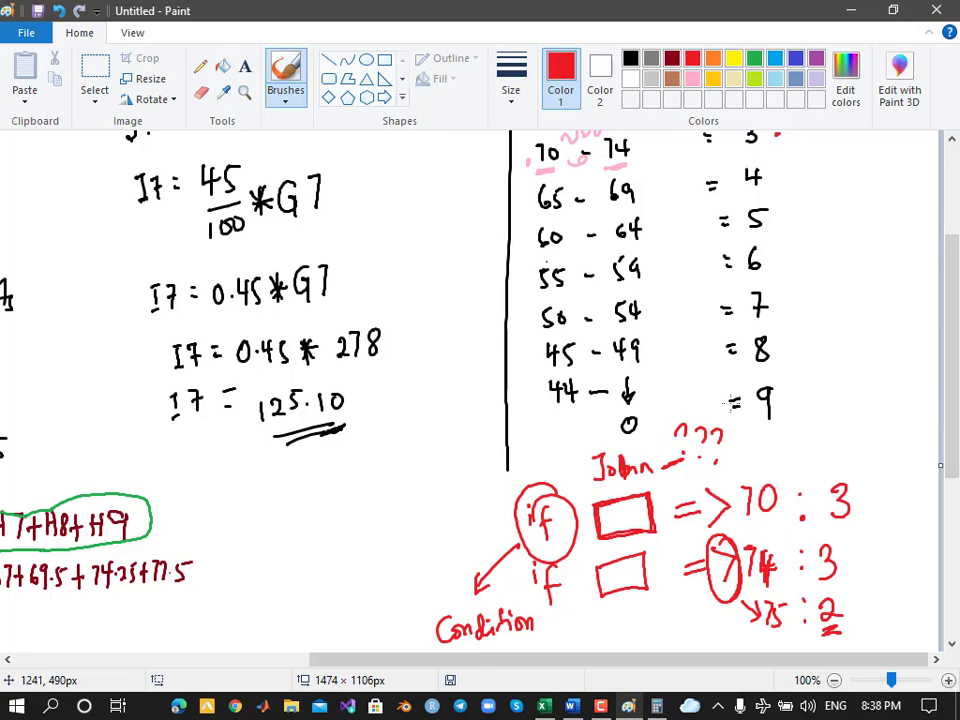
With a green brush, circle the column of lower bounds from 80 down to 44 in the grading list
scroll(955, 440, down, 3)
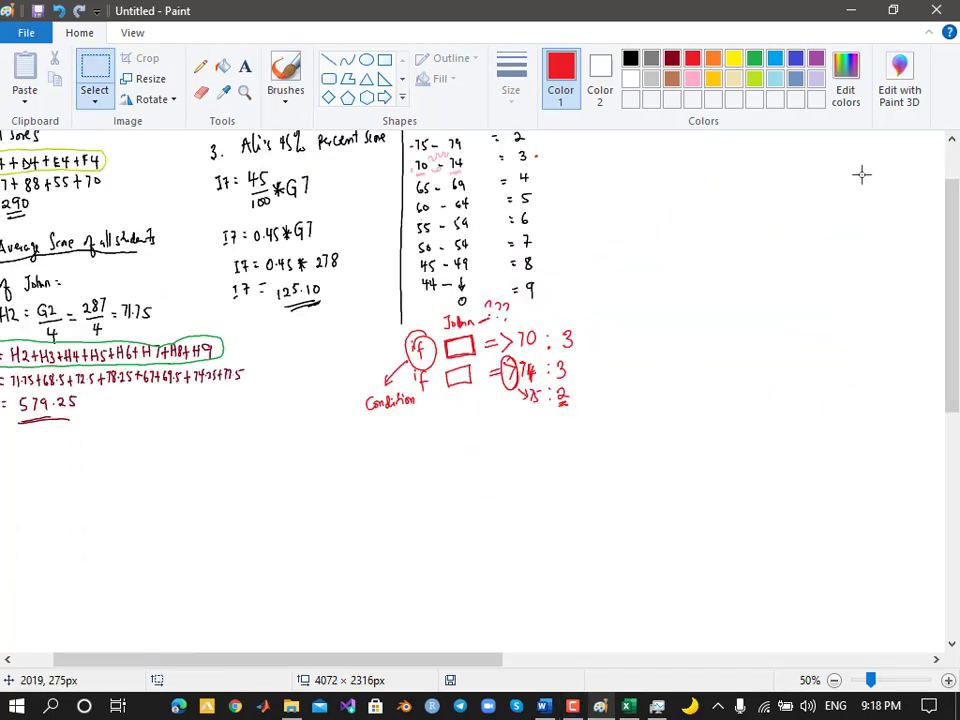
scroll(956, 204, up, 1)
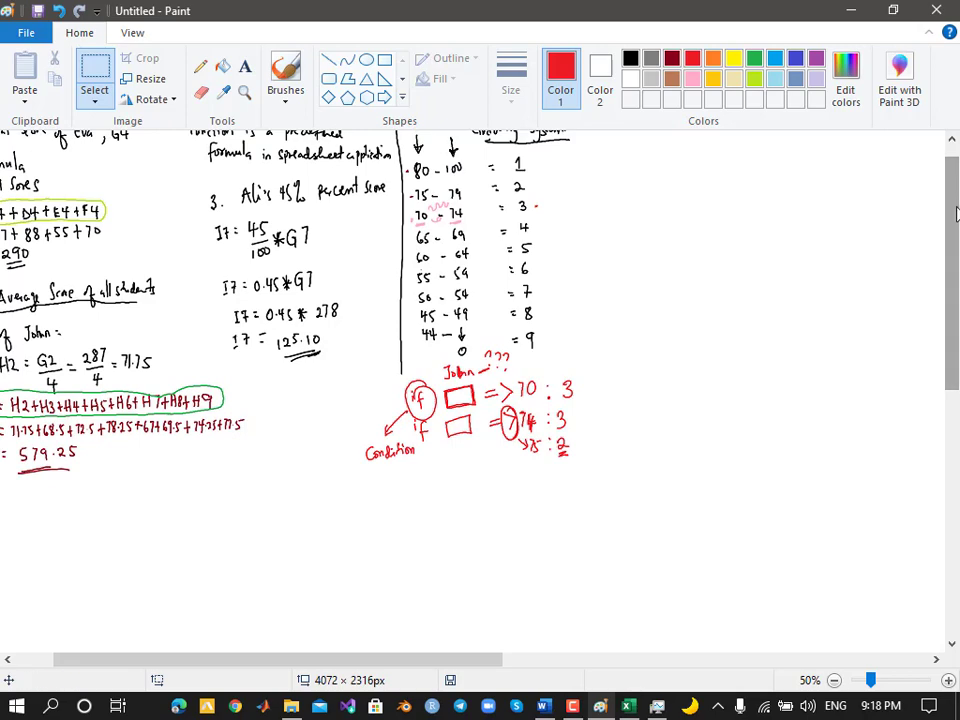
scroll(917, 192, up, 1)
click(755, 62)
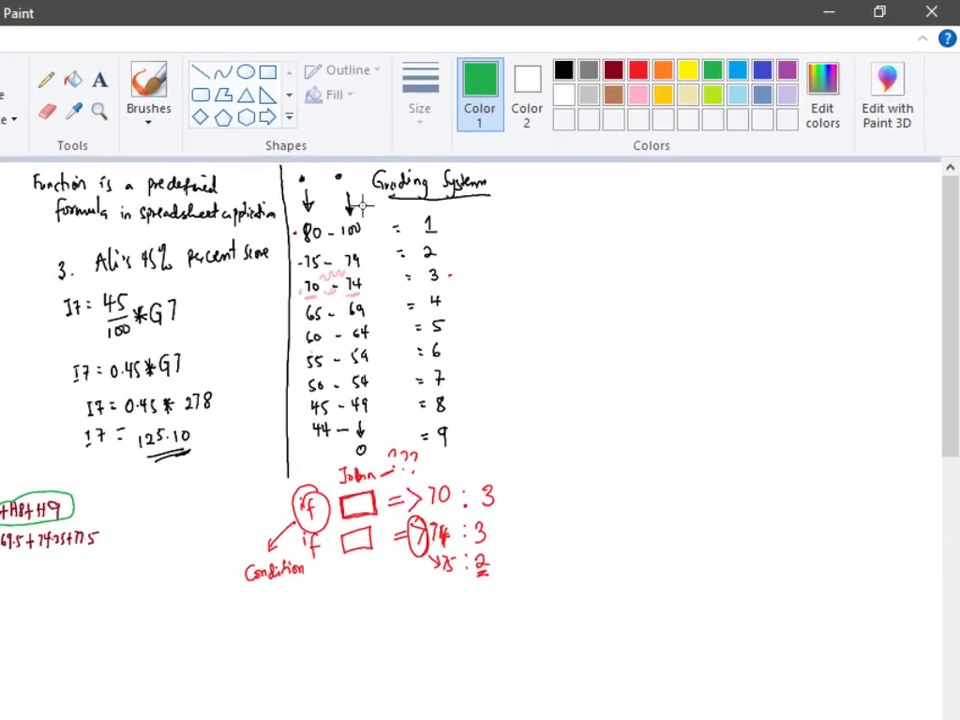
drag(429, 176, 438, 219)
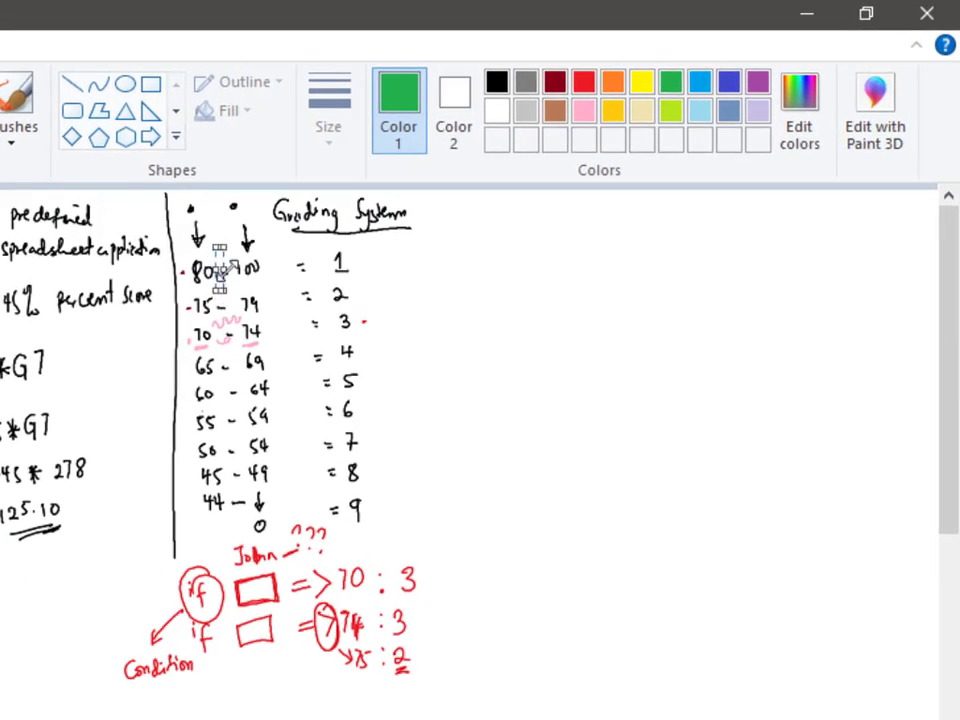
click(19, 110)
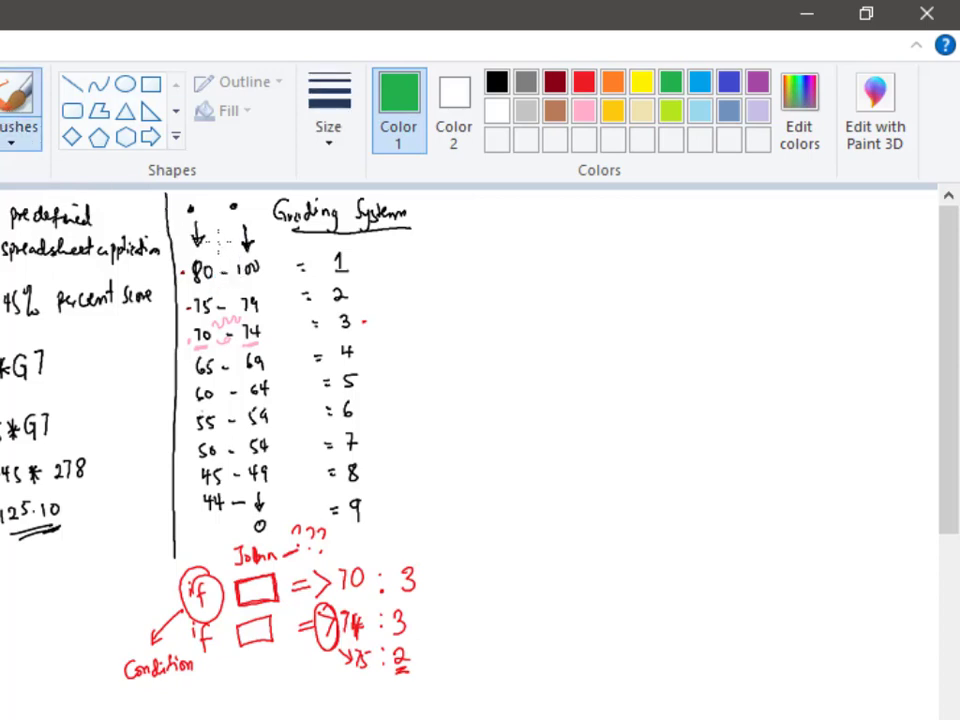
mouse_move(219, 252)
mouse_down()
mouse_move(233, 525)
mouse_move(182, 500)
mouse_move(174, 470)
mouse_move(170, 250)
mouse_move(220, 245)
mouse_up()
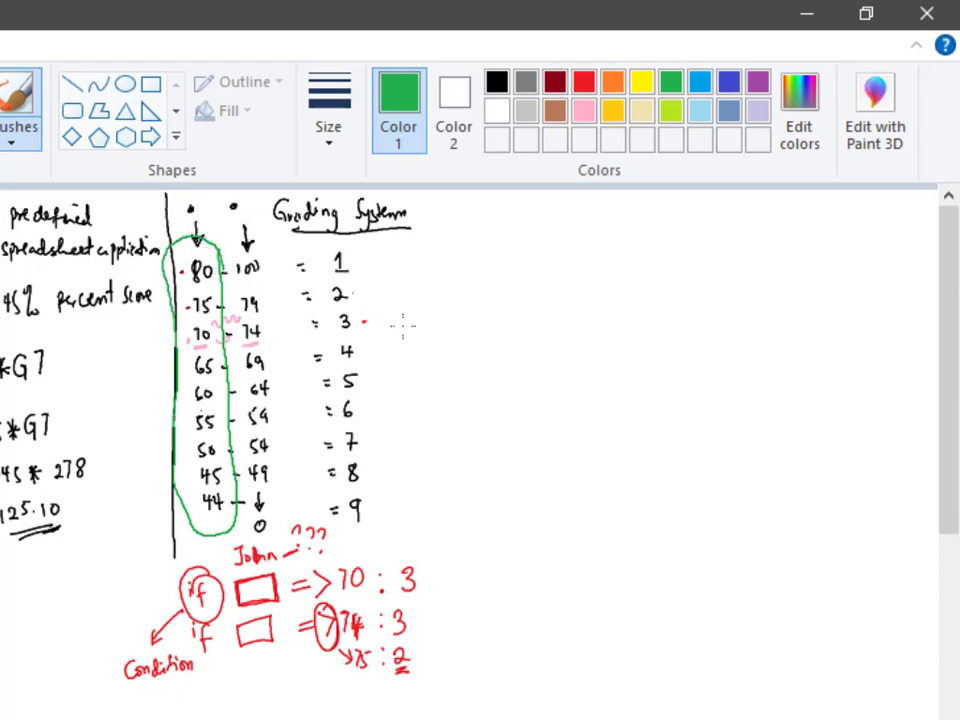
Write 80, a downward arrow and 44 in green beside the grading list
mouse_move(484, 245)
mouse_down()
mouse_move(478, 282)
mouse_move(497, 246)
mouse_up()
drag(493, 297, 506, 400)
mouse_move(497, 382)
mouse_down()
mouse_move(496, 422)
mouse_move(525, 400)
mouse_up()
drag(516, 382, 515, 422)
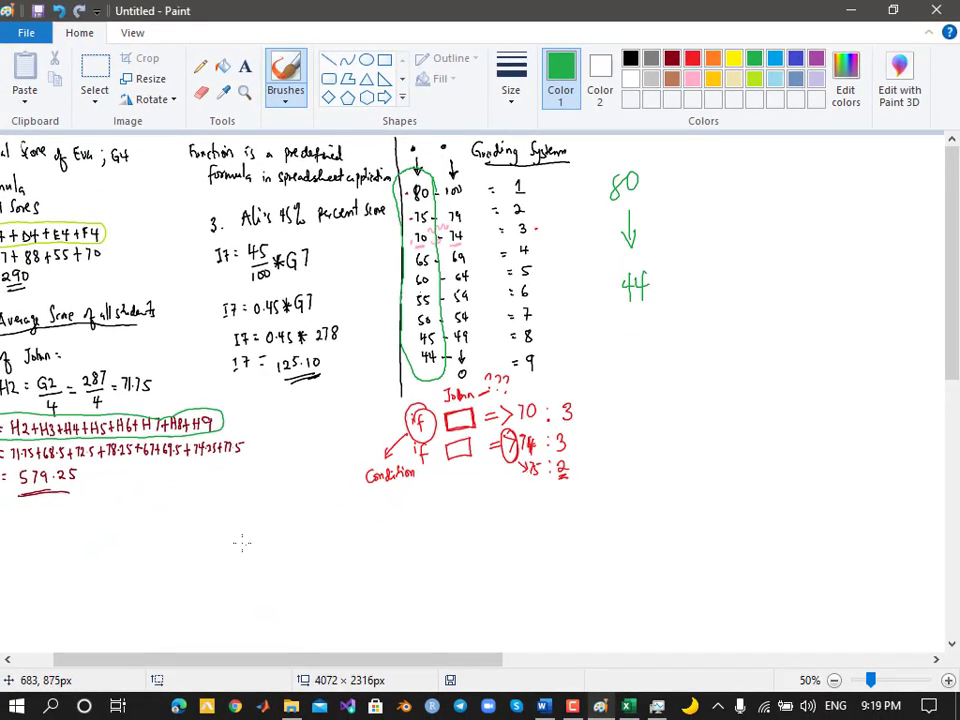
Start the formula in green with "=If(" in the empty space below the notes
drag(248, 537, 278, 530)
drag(272, 531, 278, 549)
mouse_move(292, 530)
mouse_down()
mouse_move(287, 563)
mouse_move(295, 546)
mouse_move(314, 571)
mouse_up()
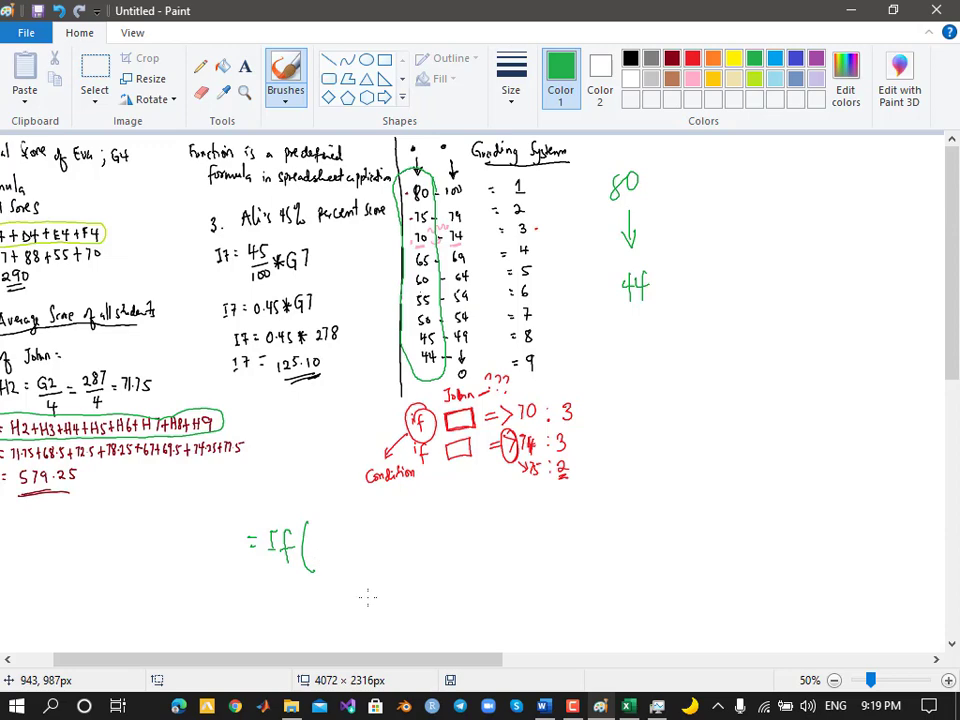
Switch to Excel and examine the Average column, the first student's average in H2 and the empty Grade cell J2
click(629, 707)
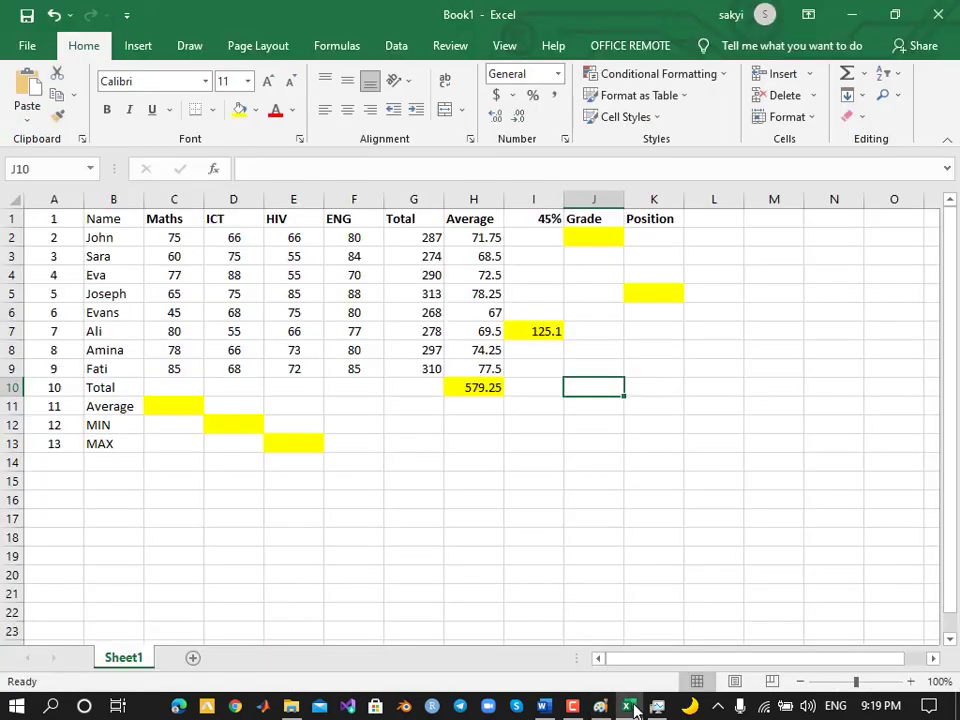
click(489, 238)
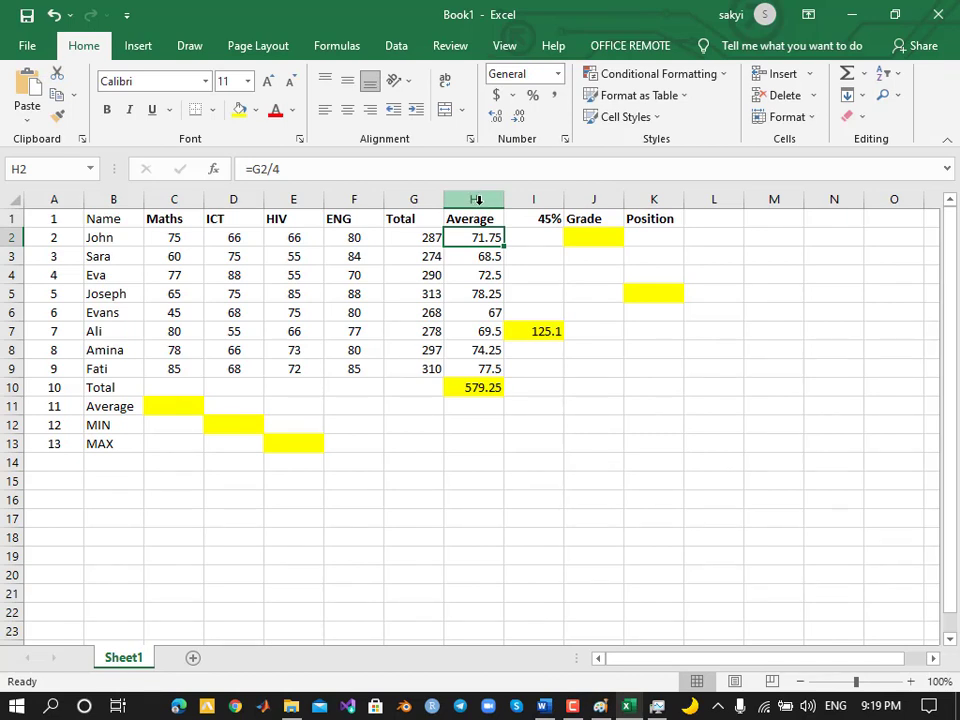
click(478, 200)
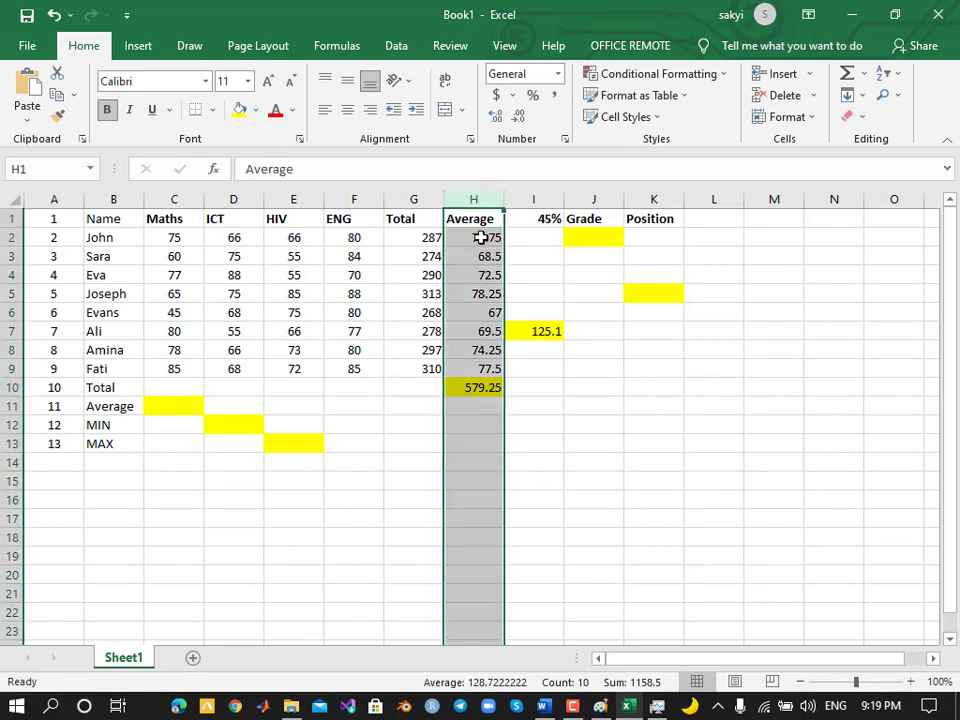
click(481, 238)
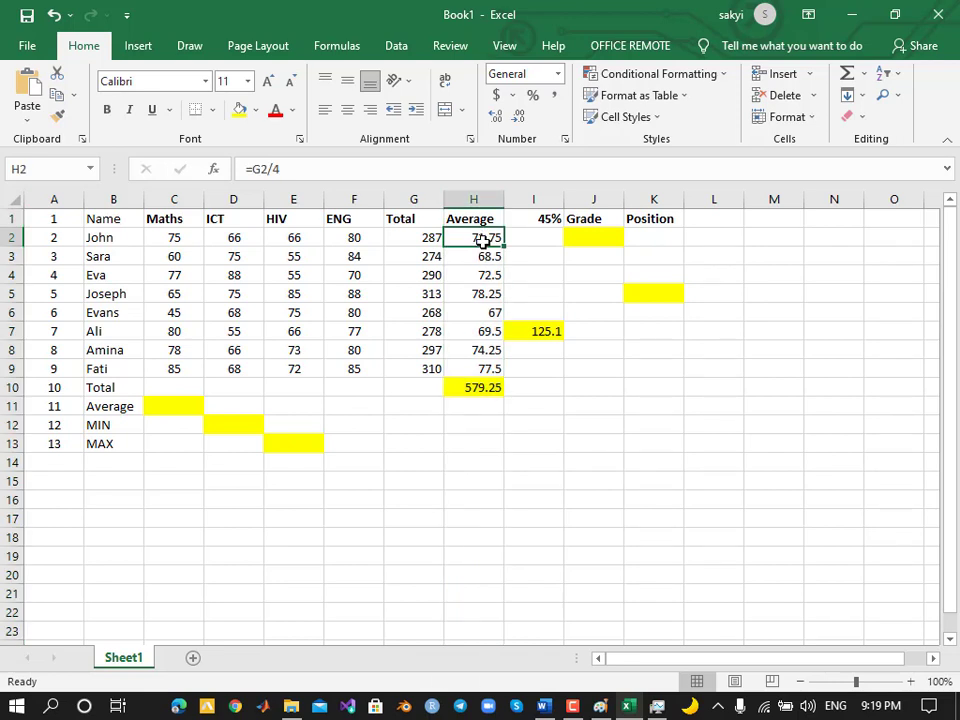
click(594, 238)
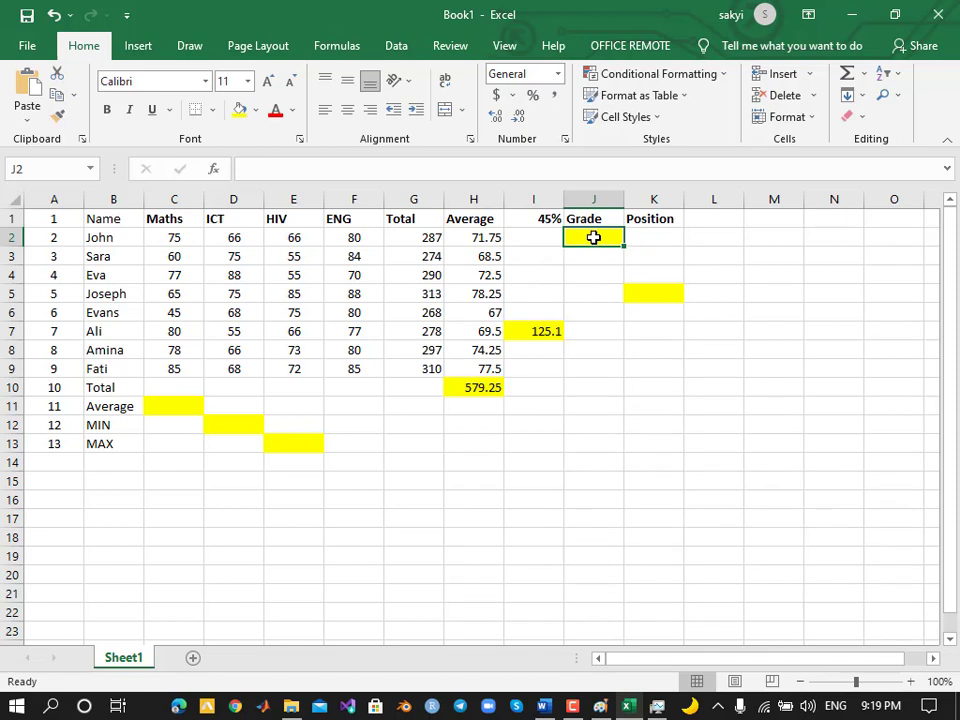
click(494, 237)
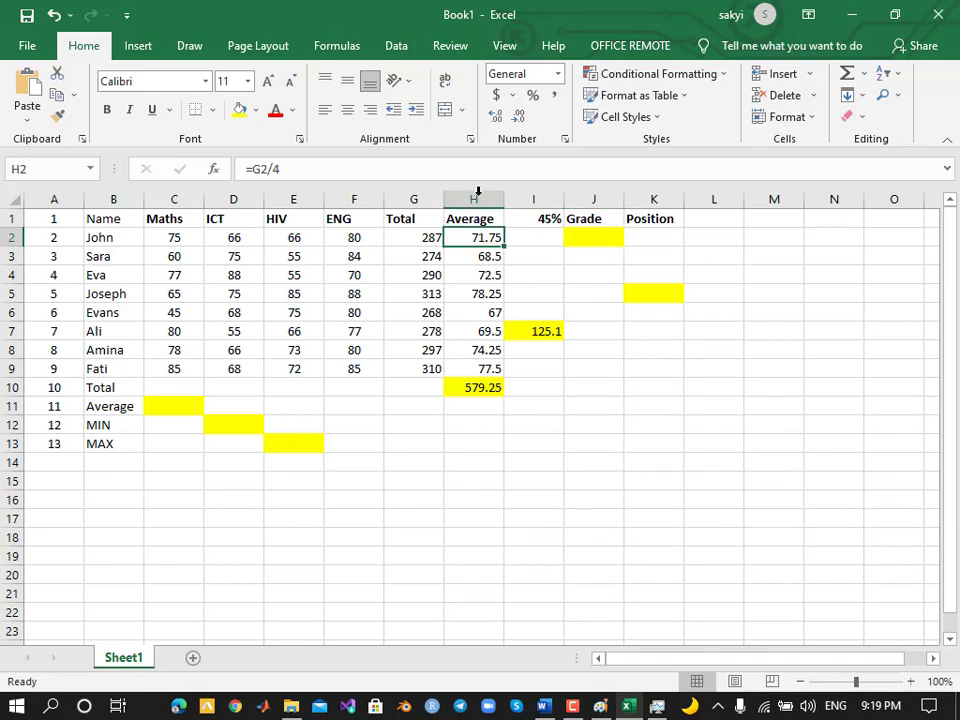
click(477, 195)
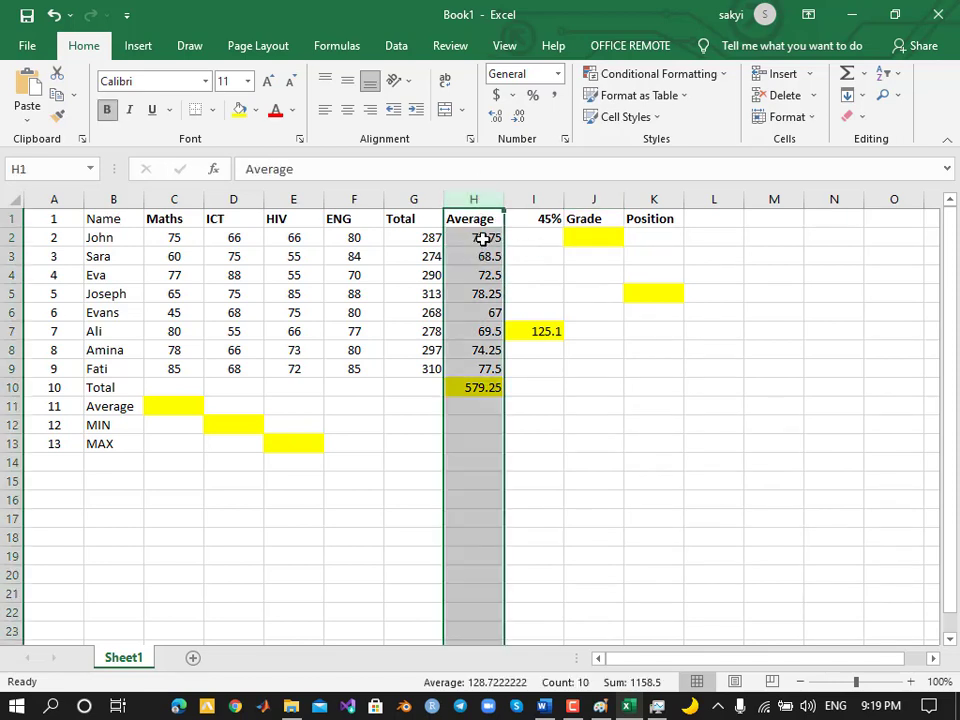
click(483, 238)
click(486, 256)
click(484, 239)
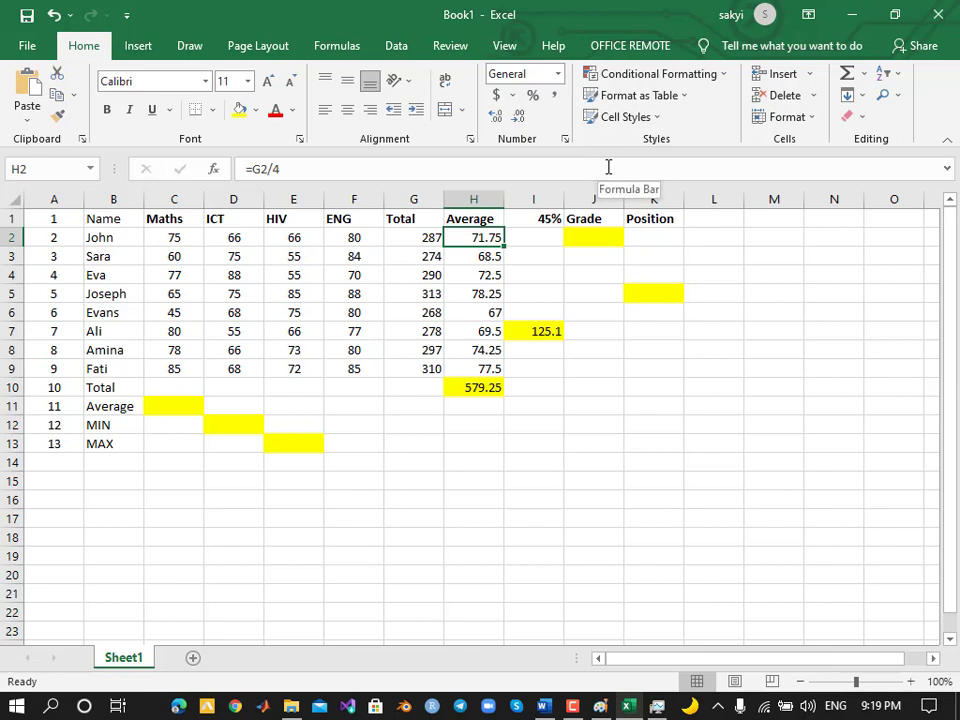
Return to Paint and continue the green formula with H2>='80',"1", after the opening bracket
click(848, 28)
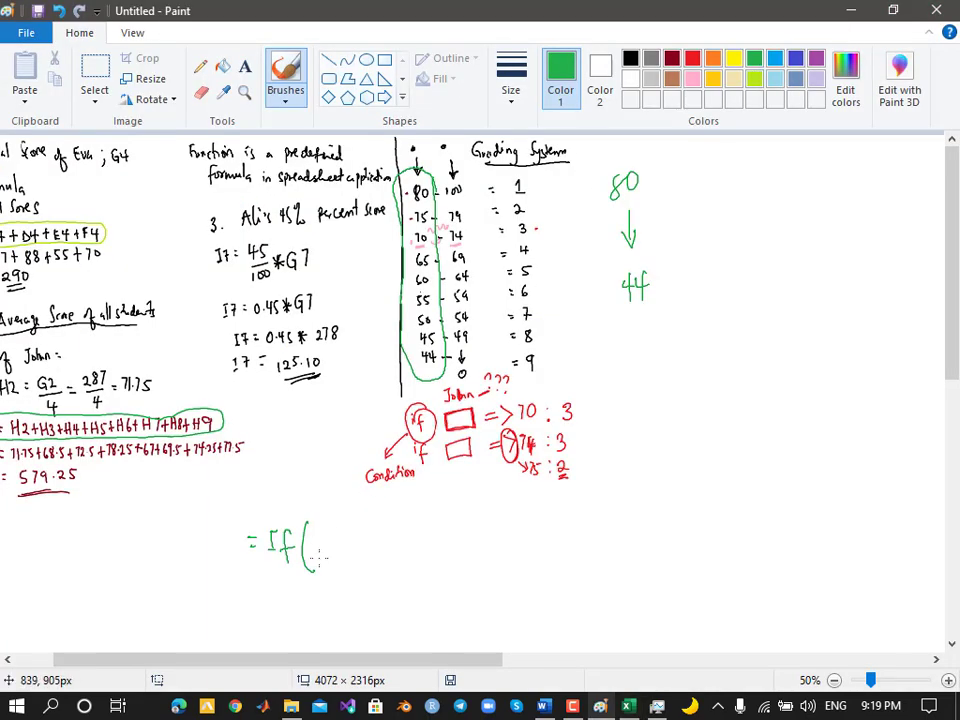
mouse_move(314, 537)
mouse_down()
mouse_move(314, 563)
mouse_move(326, 563)
mouse_move(327, 549)
mouse_move(356, 566)
mouse_up()
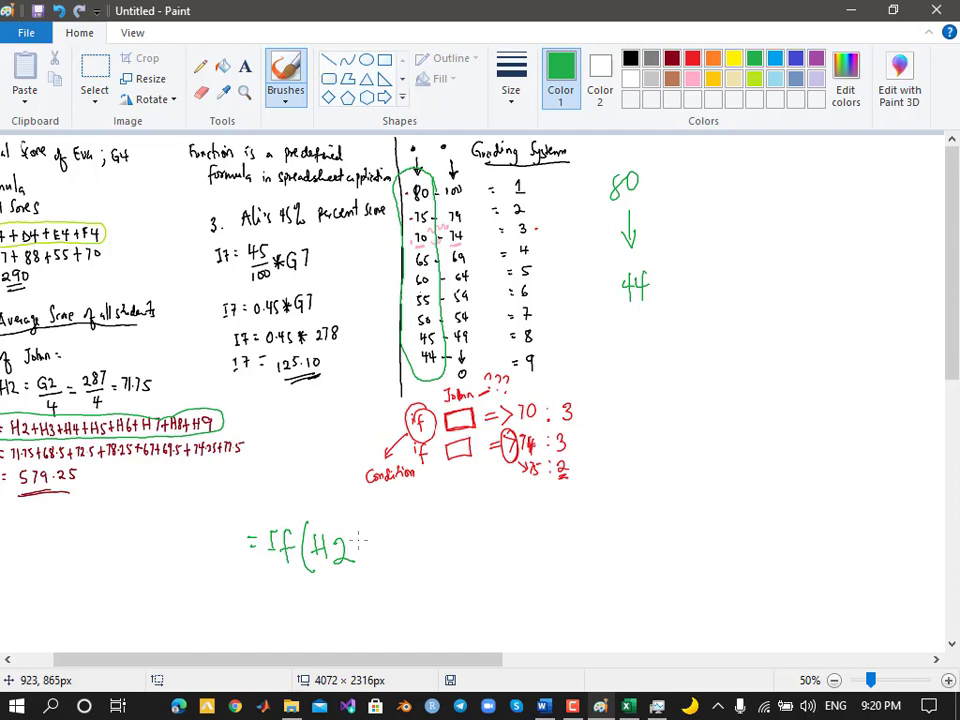
mouse_move(358, 540)
mouse_down()
mouse_move(372, 547)
mouse_move(362, 558)
mouse_move(392, 542)
mouse_move(396, 554)
mouse_up()
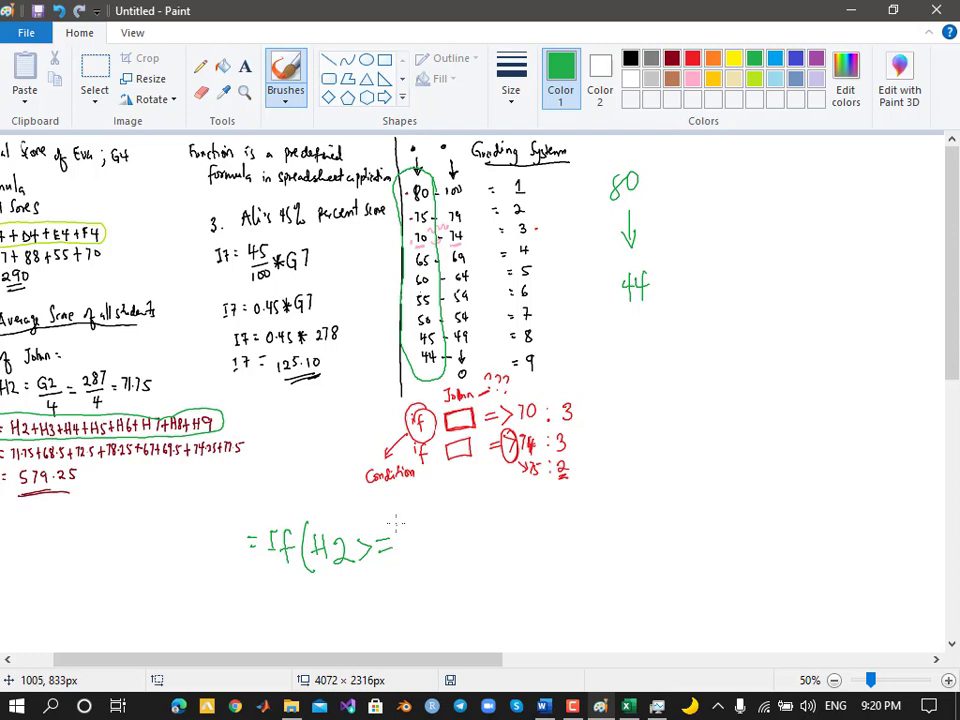
mouse_move(398, 529)
mouse_down()
mouse_move(409, 543)
mouse_move(412, 531)
mouse_move(435, 531)
mouse_move(431, 546)
mouse_move(457, 529)
mouse_move(458, 555)
mouse_move(471, 533)
mouse_move(471, 566)
mouse_up()
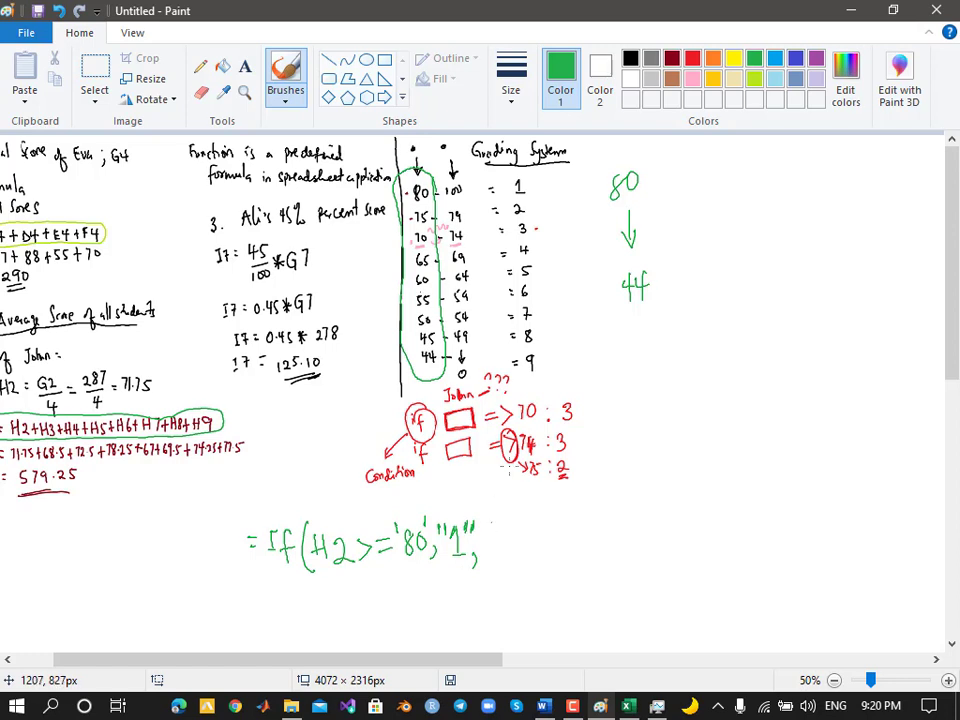
Add the second nested condition in red, If(H2>='75',"2", and underline its H2
click(692, 58)
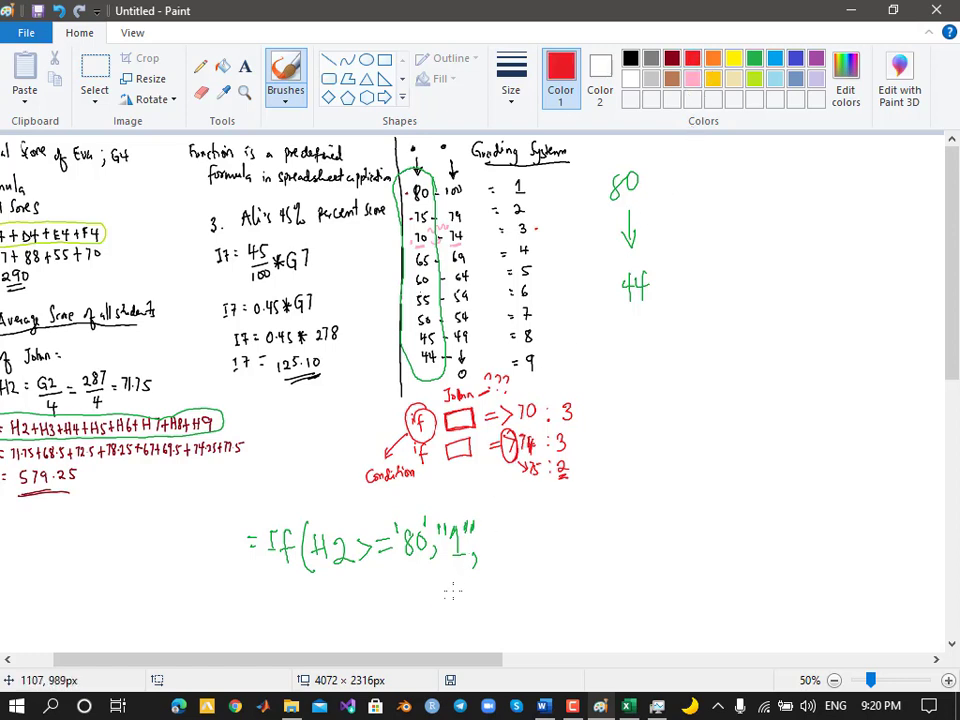
drag(486, 529, 496, 528)
mouse_move(491, 529)
mouse_down()
mouse_move(491, 543)
mouse_move(502, 543)
mouse_up()
mouse_move(501, 527)
mouse_down()
mouse_move(508, 523)
mouse_move(516, 558)
mouse_move(535, 550)
mouse_up()
mouse_move(524, 537)
mouse_down()
mouse_move(550, 544)
mouse_move(579, 528)
mouse_move(583, 537)
mouse_up()
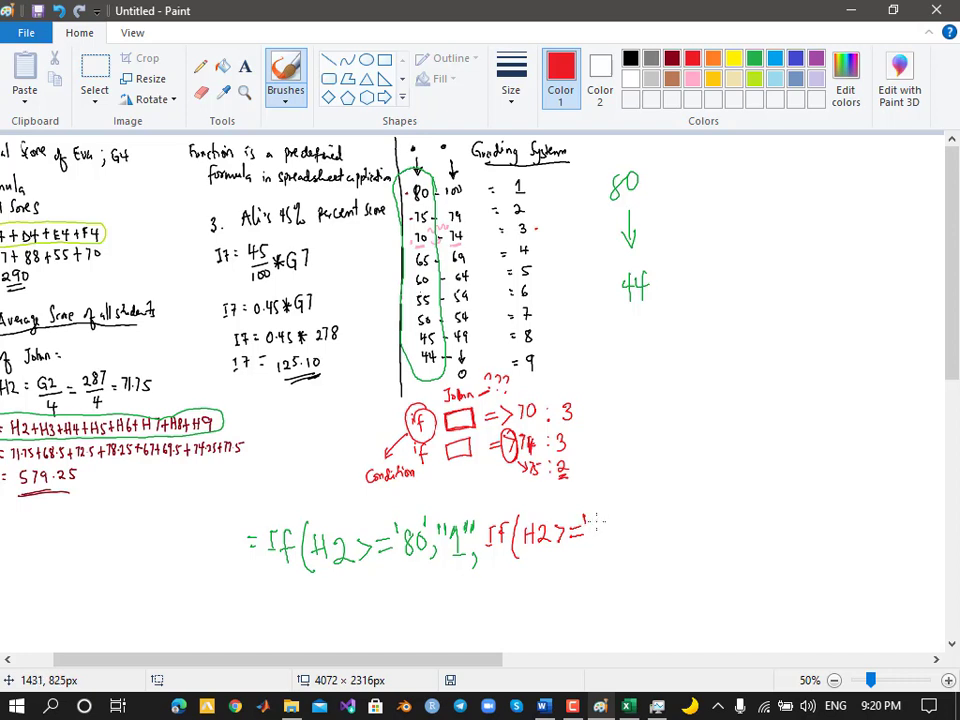
mouse_move(595, 519)
mouse_down()
mouse_move(611, 536)
mouse_move(625, 518)
mouse_move(624, 547)
mouse_move(634, 518)
mouse_move(644, 540)
mouse_move(655, 540)
mouse_move(660, 517)
mouse_move(662, 548)
mouse_up()
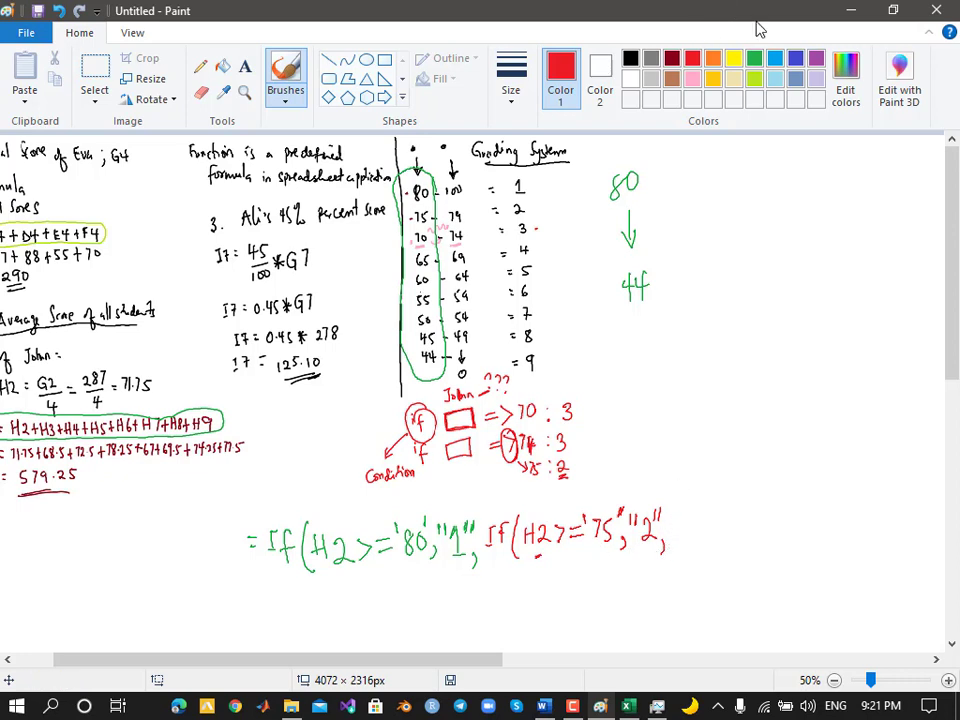
Add the third nested condition in light blue, If(H2>='70',"3", after the red part
click(775, 59)
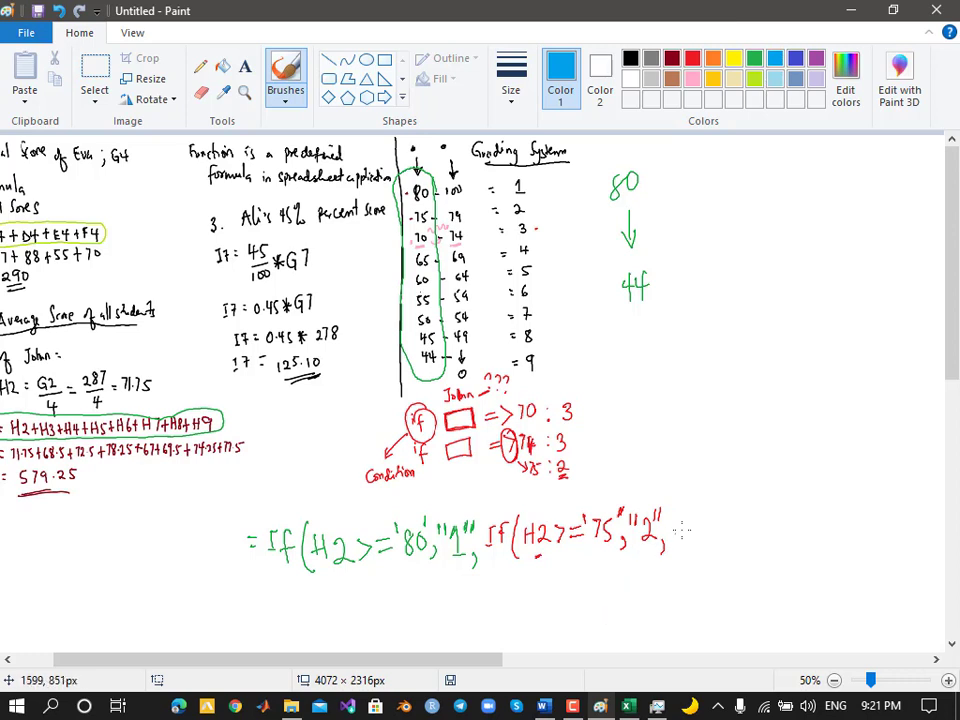
drag(672, 519, 675, 538)
mouse_move(706, 512)
mouse_down()
mouse_move(700, 545)
mouse_move(711, 542)
mouse_up()
mouse_move(721, 519)
mouse_down()
mouse_move(719, 541)
mouse_move(741, 536)
mouse_move(750, 520)
mouse_move(751, 528)
mouse_up()
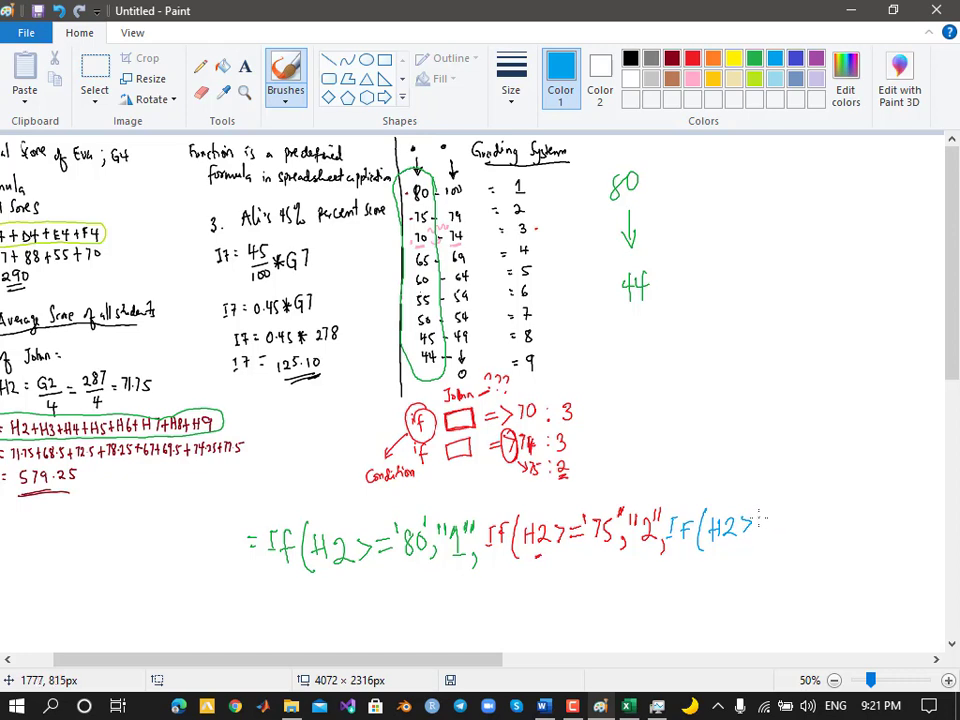
drag(760, 519, 771, 519)
mouse_move(762, 525)
mouse_down()
mouse_move(775, 526)
mouse_move(775, 511)
mouse_move(789, 530)
mouse_move(803, 509)
mouse_move(806, 539)
mouse_move(822, 515)
mouse_move(827, 540)
mouse_move(850, 510)
mouse_move(834, 540)
mouse_up()
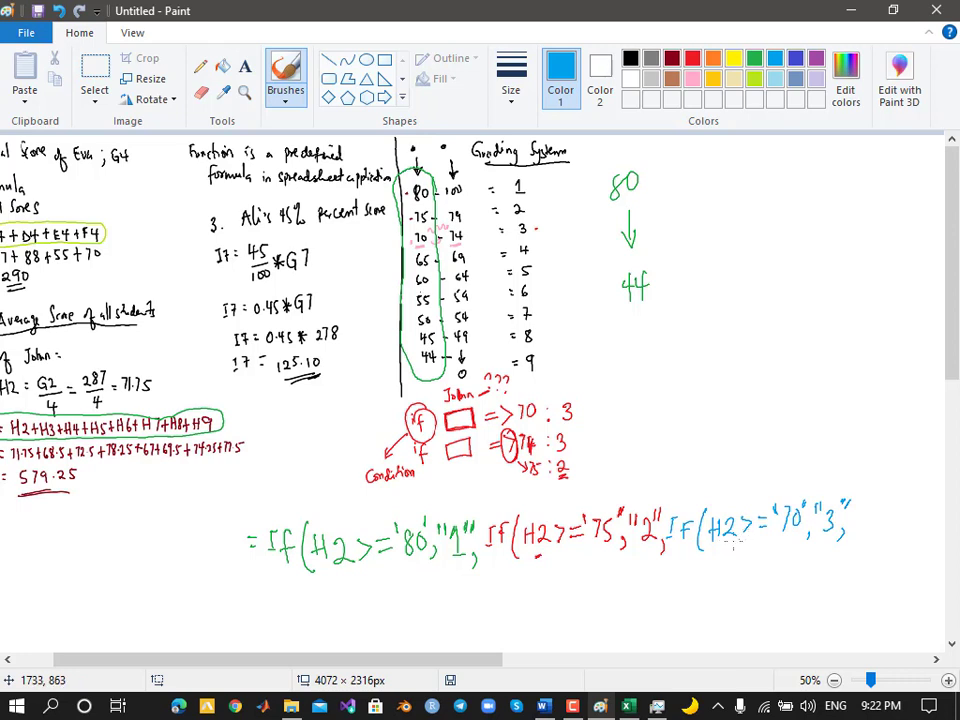
Draw a blue arrow up from the third condition to the handwritten scores 70, 71, 72, 73, 74, with small arrows above them
drag(716, 495, 716, 456)
drag(709, 466, 722, 466)
mouse_move(697, 421)
mouse_down()
mouse_move(700, 432)
mouse_move(710, 421)
mouse_move(716, 434)
mouse_move(736, 435)
mouse_move(756, 412)
mouse_move(757, 427)
mouse_move(782, 416)
mouse_up()
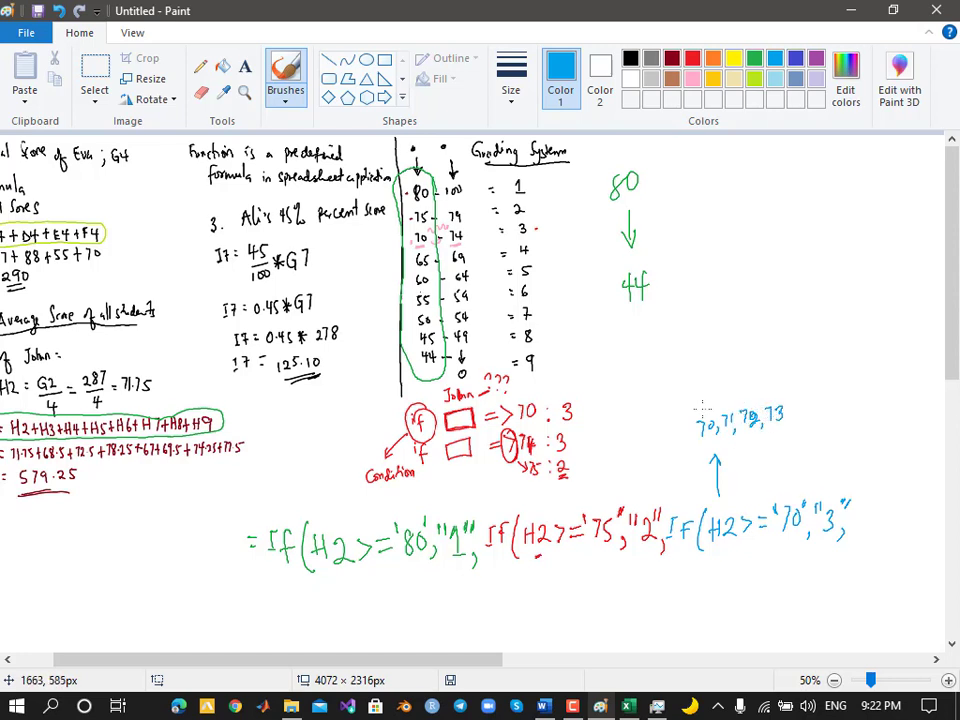
drag(703, 405, 781, 383)
mouse_move(685, 402)
mouse_down()
mouse_move(765, 378)
mouse_move(784, 381)
mouse_move(806, 405)
mouse_up()
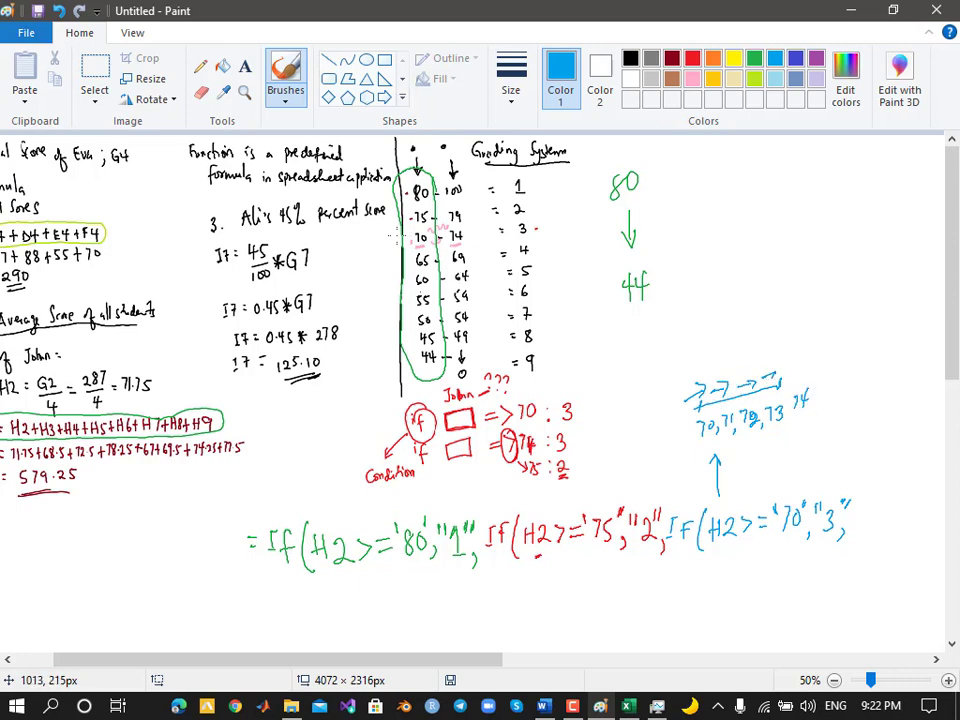
Outline the 70–74 and 75–79 grading rows in blue and draw an arrow pointing to the 75 in the formula
mouse_move(413, 245)
mouse_down()
mouse_move(530, 235)
mouse_move(520, 218)
mouse_move(460, 222)
mouse_up()
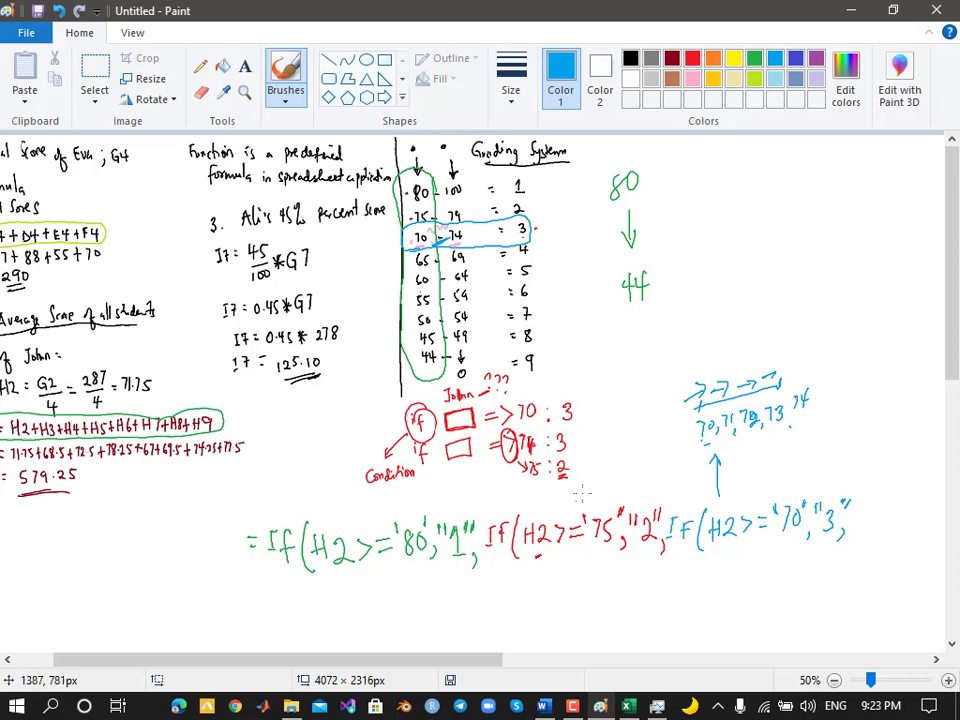
mouse_move(612, 463)
mouse_down()
mouse_move(590, 490)
mouse_move(605, 473)
mouse_up()
mouse_move(415, 202)
mouse_down()
mouse_move(422, 212)
mouse_move(541, 204)
mouse_move(527, 230)
mouse_up()
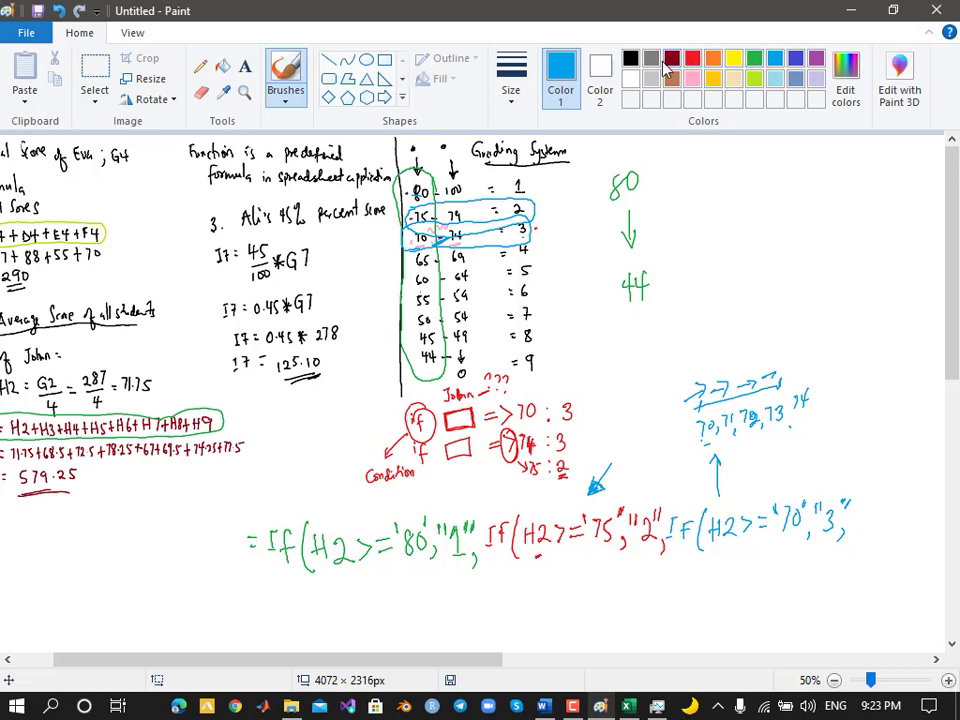
Handwrite the condition If(H2>='65',"4", in black after the blue '70' condition of the nested formula
click(630, 59)
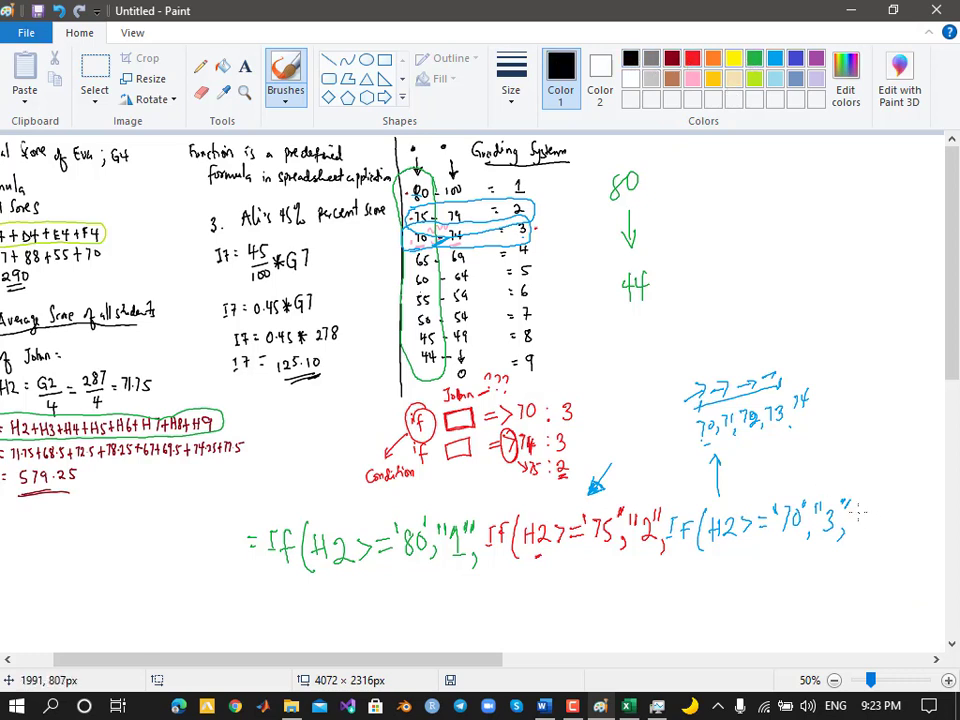
mouse_move(857, 508)
mouse_down()
mouse_move(862, 524)
mouse_move(882, 522)
mouse_move(879, 530)
mouse_move(889, 516)
mouse_up()
drag(890, 508, 899, 530)
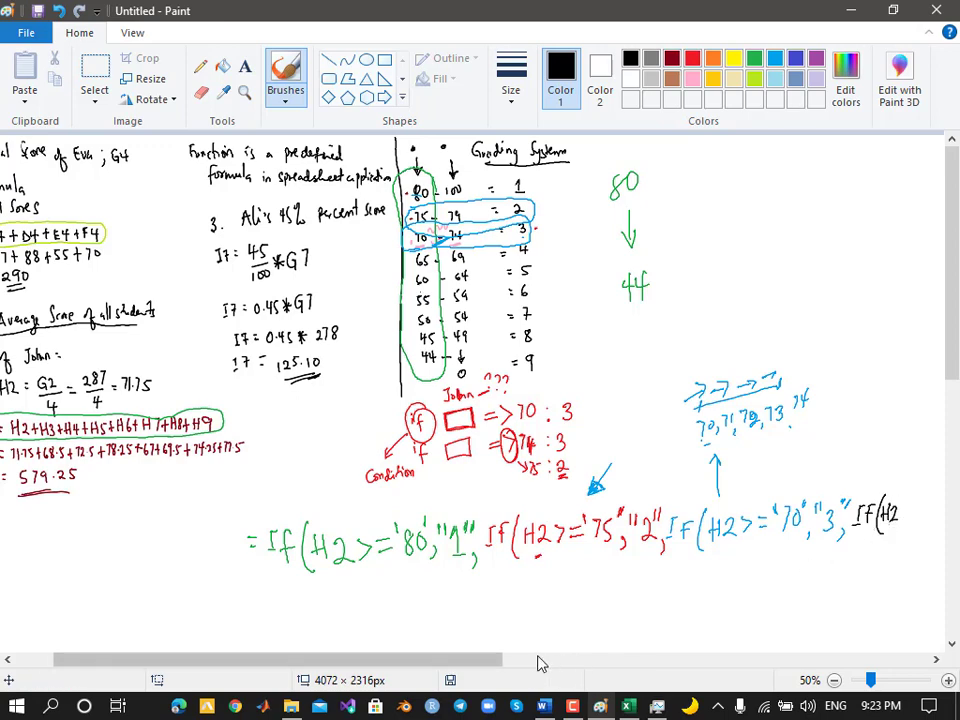
drag(499, 664, 575, 660)
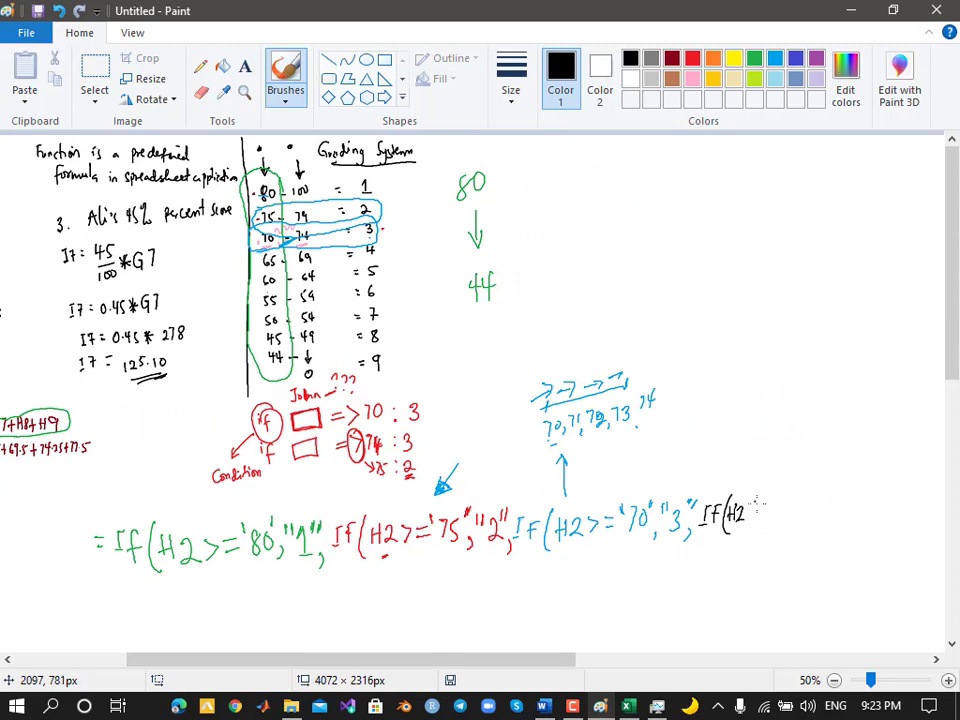
mouse_move(757, 505)
mouse_down()
mouse_move(758, 516)
mouse_move(788, 510)
mouse_up()
mouse_move(806, 490)
mouse_down()
mouse_move(809, 512)
mouse_move(821, 492)
mouse_move(833, 508)
mouse_move(840, 490)
mouse_move(842, 505)
mouse_move(852, 504)
mouse_up()
mouse_move(850, 490)
mouse_down()
mouse_move(848, 517)
mouse_move(860, 491)
mouse_move(864, 530)
mouse_up()
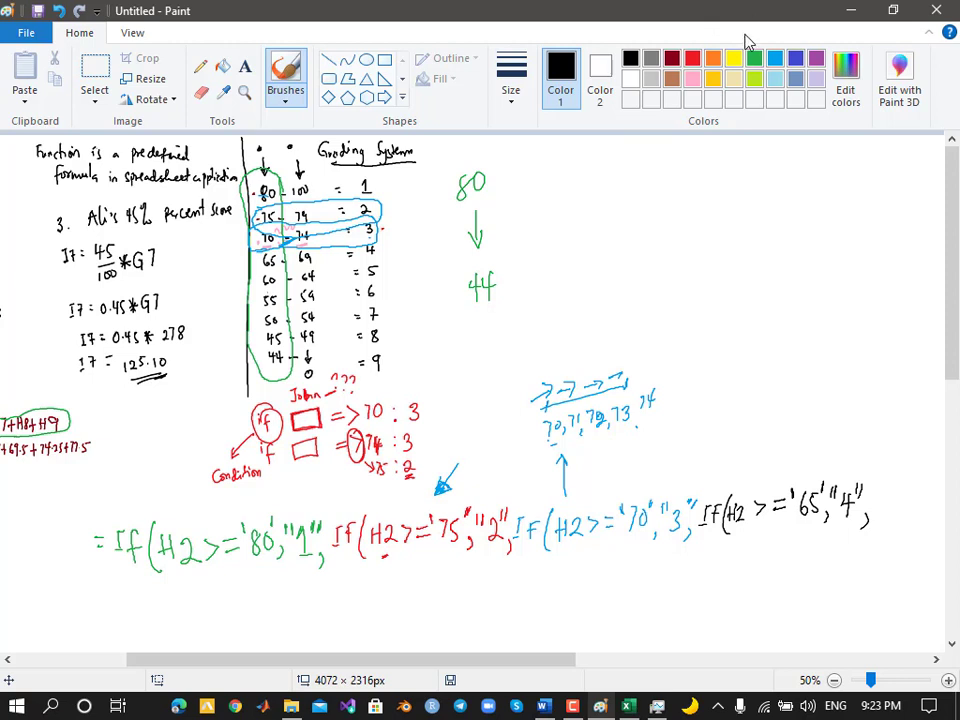
Handwrite the condition If(H2>='60',"5", in orange to start a second formula line beneath the green '80' condition
click(714, 59)
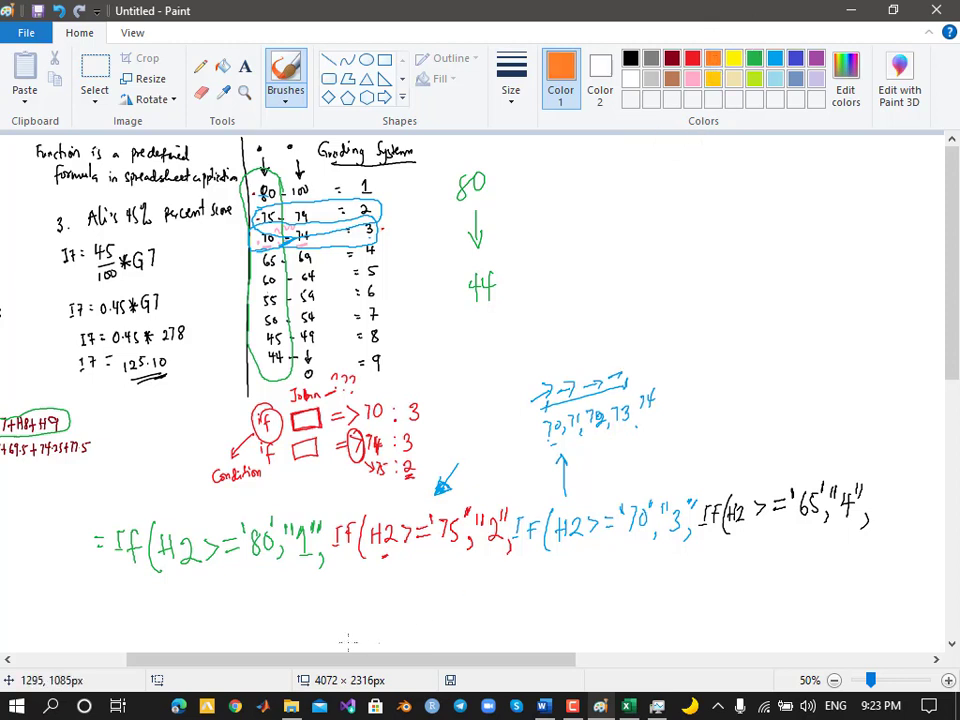
mouse_move(130, 590)
mouse_down()
mouse_move(134, 614)
mouse_move(145, 596)
mouse_move(170, 620)
mouse_move(174, 611)
mouse_up()
mouse_move(178, 592)
mouse_down()
mouse_move(178, 611)
mouse_move(180, 602)
mouse_move(196, 611)
mouse_move(233, 585)
mouse_move(249, 591)
mouse_move(265, 581)
mouse_up()
mouse_move(271, 572)
mouse_down()
mouse_move(275, 607)
mouse_move(282, 584)
mouse_up()
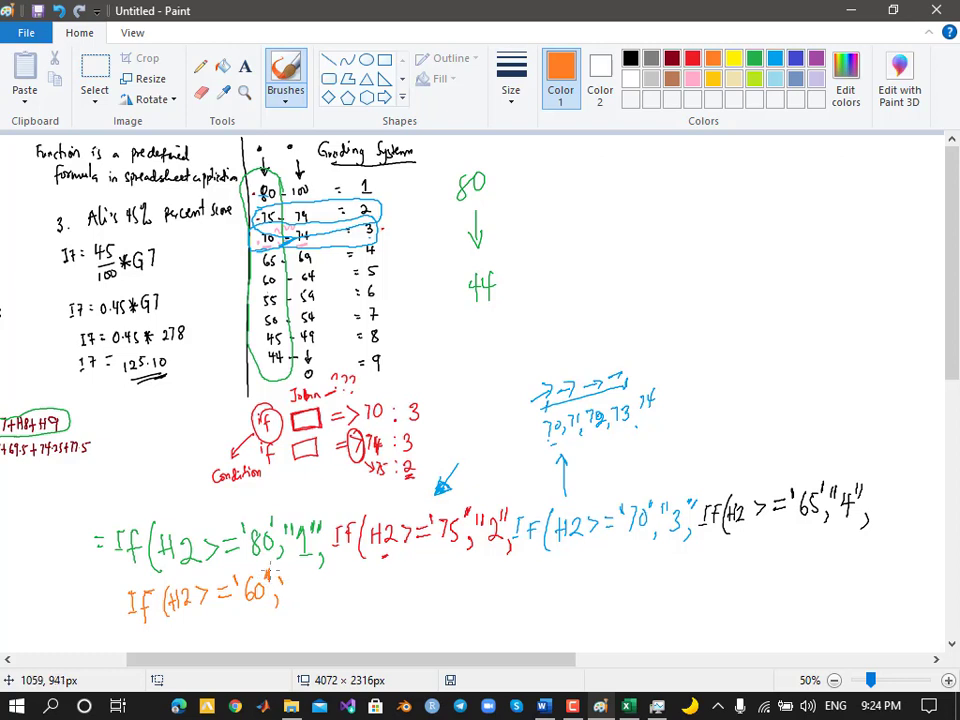
drag(283, 575, 286, 582)
mouse_move(305, 584)
mouse_down()
mouse_move(297, 605)
mouse_move(313, 584)
mouse_move(318, 611)
mouse_up()
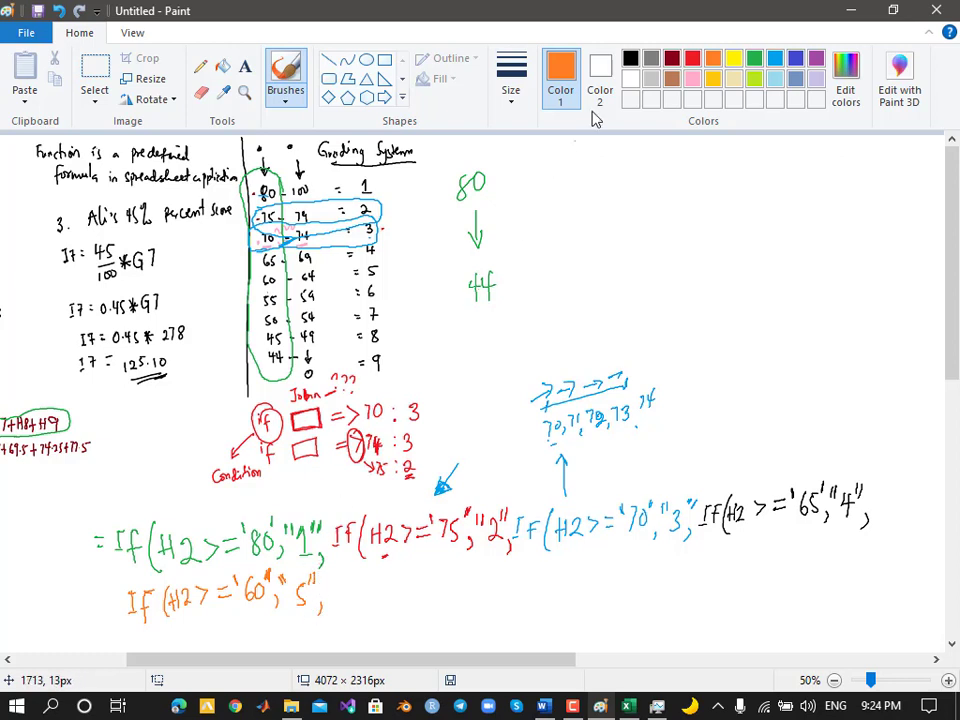
Handwrite the condition If(H2>='55',"6", in gray after the orange '60' condition
click(655, 64)
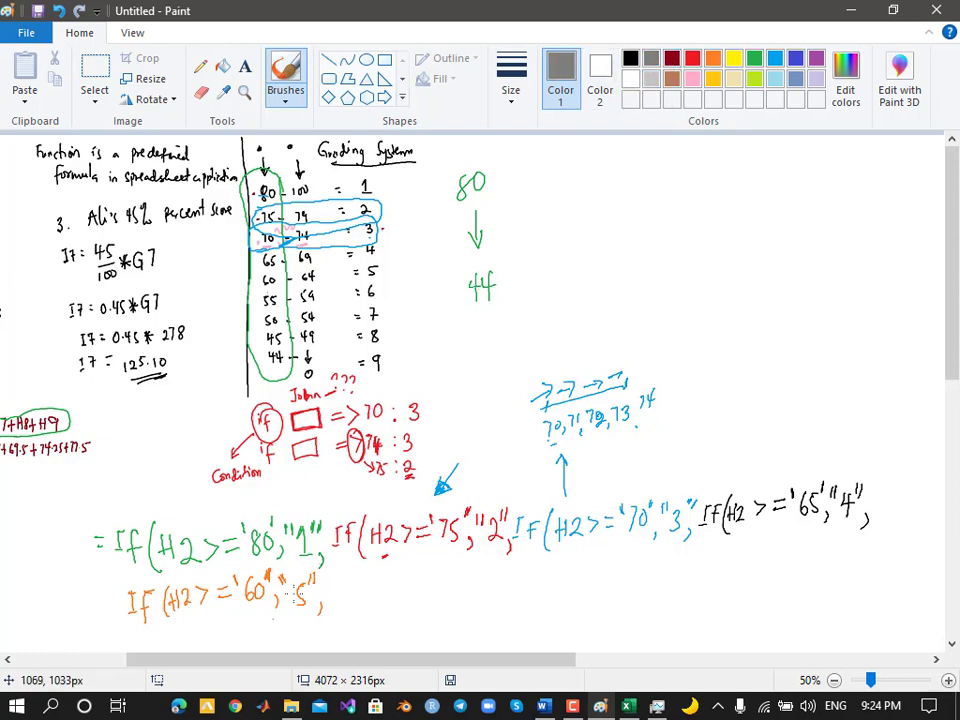
mouse_move(333, 576)
mouse_down()
mouse_move(333, 592)
mouse_move(345, 574)
mouse_move(357, 595)
mouse_move(372, 582)
mouse_up()
mouse_move(372, 572)
mouse_down()
mouse_move(371, 592)
mouse_move(430, 577)
mouse_up()
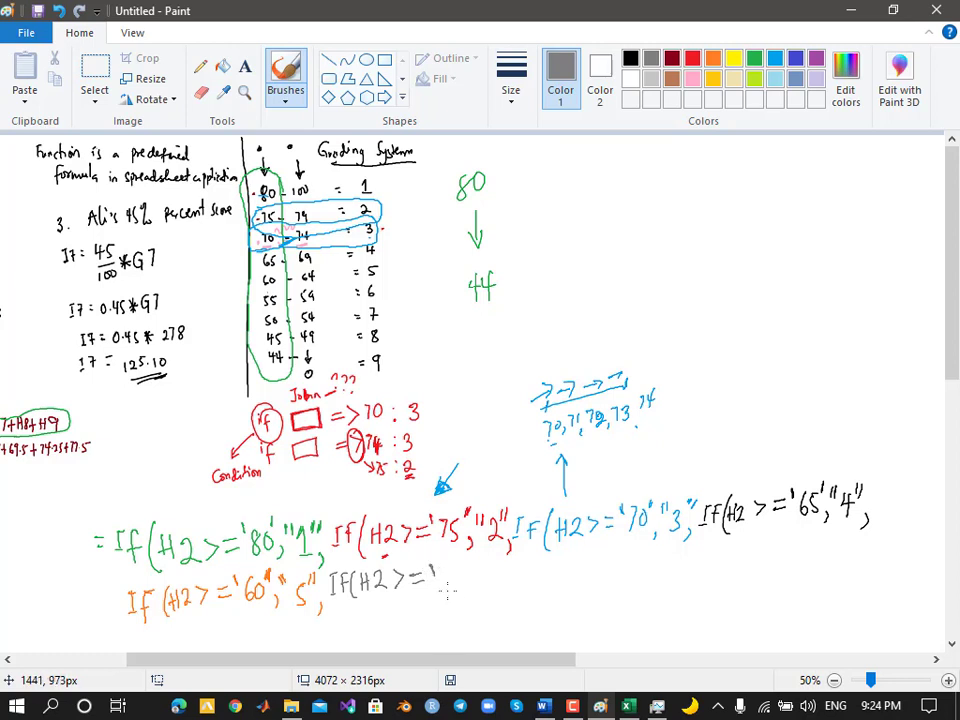
mouse_move(446, 574)
mouse_down()
mouse_move(443, 588)
mouse_move(472, 573)
mouse_move(469, 594)
mouse_move(486, 577)
mouse_up()
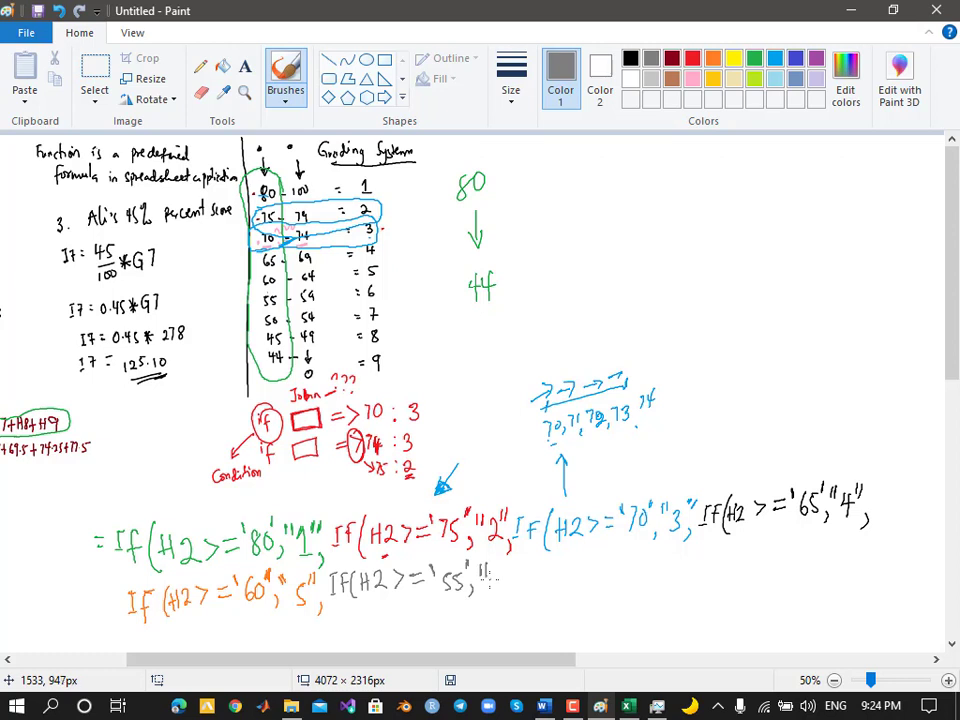
mouse_move(496, 573)
mouse_down()
mouse_move(491, 590)
mouse_move(507, 576)
mouse_move(512, 597)
mouse_up()
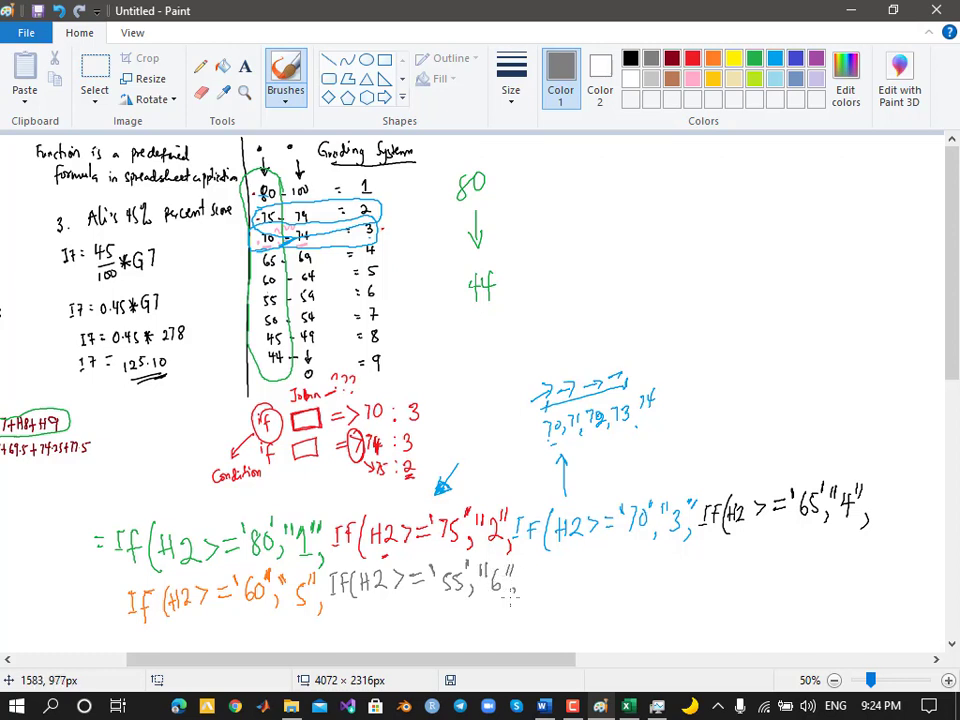
Handwrite the condition If(H2>='50',"7", in indigo after the gray '55' condition
click(796, 59)
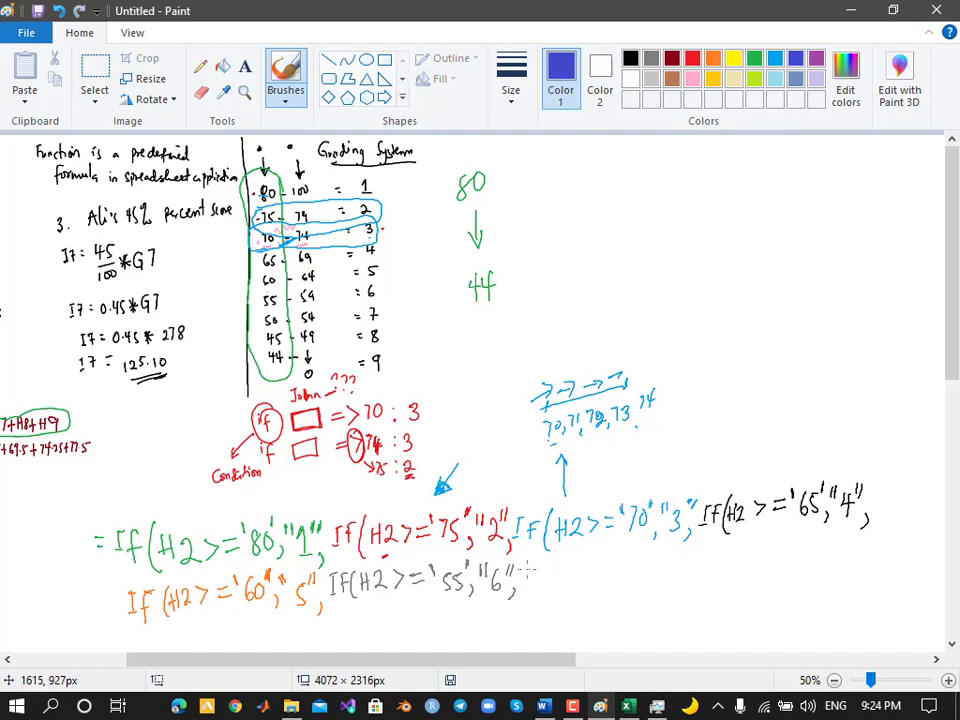
mouse_move(526, 569)
mouse_down()
mouse_move(535, 568)
mouse_move(535, 586)
mouse_up()
mouse_move(539, 570)
mouse_down()
mouse_move(538, 586)
mouse_move(547, 568)
mouse_up()
mouse_move(539, 578)
mouse_down()
mouse_move(552, 591)
mouse_move(567, 587)
mouse_up()
mouse_move(559, 578)
mouse_down()
mouse_move(590, 570)
mouse_move(590, 584)
mouse_move(610, 566)
mouse_up()
mouse_move(598, 574)
mouse_down()
mouse_move(615, 563)
mouse_move(619, 579)
mouse_move(635, 558)
mouse_move(647, 580)
mouse_move(654, 566)
mouse_move(687, 563)
mouse_up()
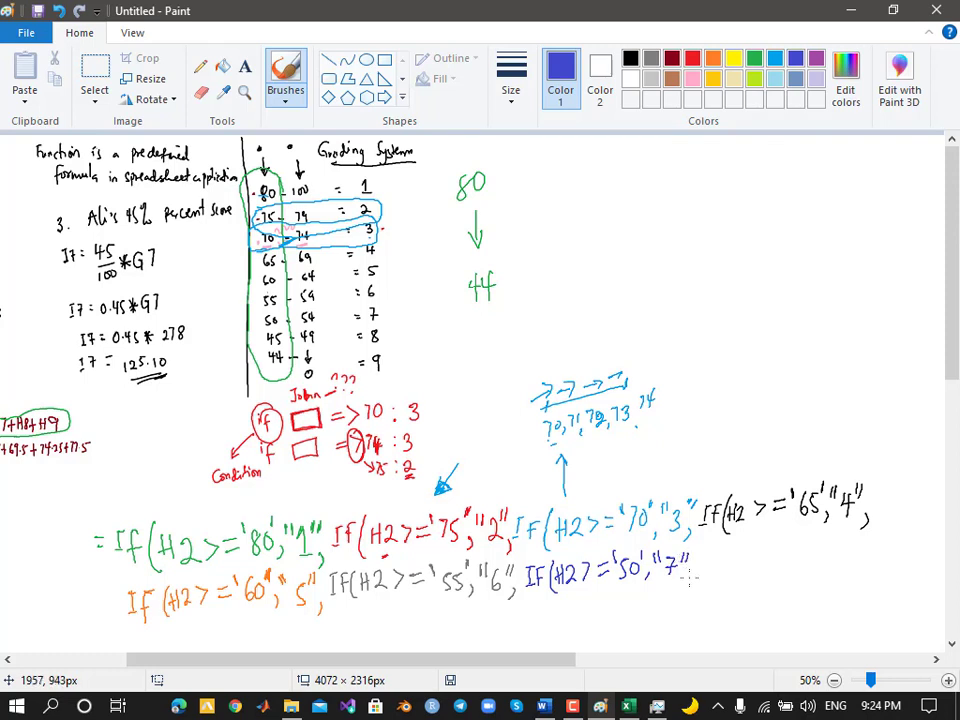
Handwrite the condition If(H2>='45',"8", in purple after the indigo '50' condition
click(816, 58)
mouse_move(703, 558)
mouse_down()
mouse_move(702, 572)
mouse_move(722, 559)
mouse_move(733, 572)
mouse_move(769, 546)
mouse_move(765, 563)
mouse_up()
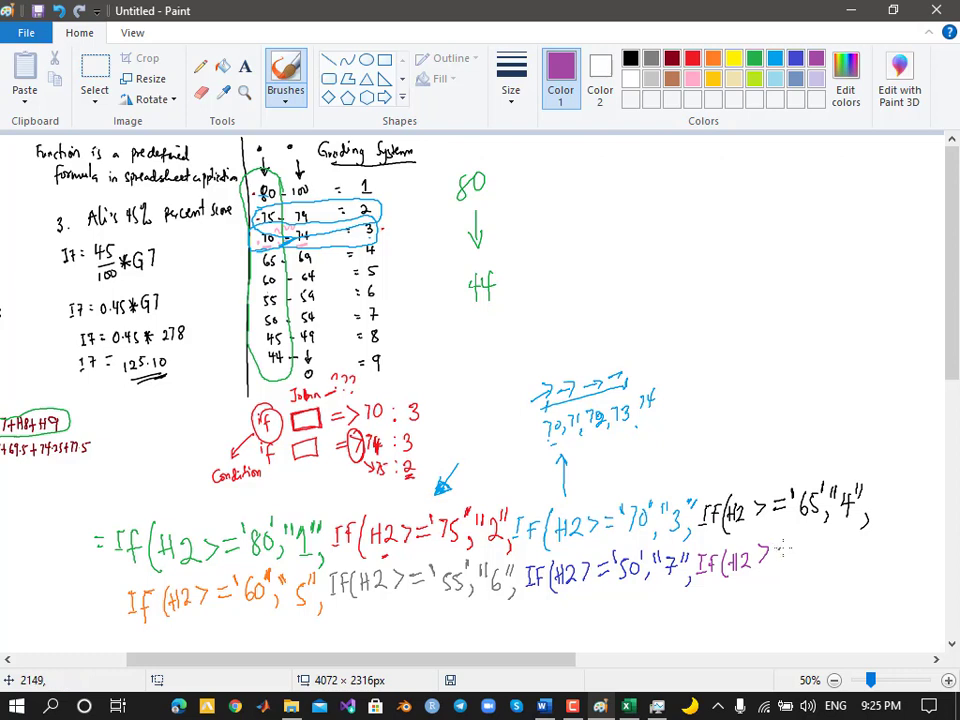
drag(780, 551, 796, 549)
mouse_move(798, 550)
mouse_down()
mouse_move(802, 563)
mouse_move(818, 539)
mouse_move(812, 563)
mouse_up()
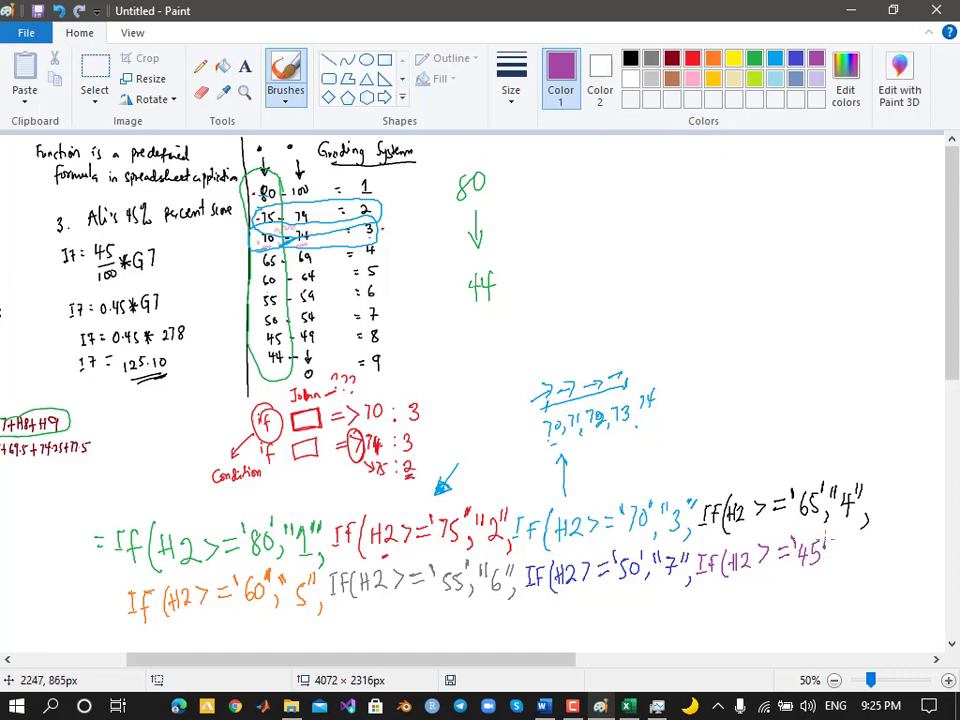
mouse_move(827, 541)
mouse_down()
mouse_move(829, 556)
mouse_move(836, 551)
mouse_up()
mouse_move(861, 548)
mouse_down()
mouse_move(859, 563)
mouse_move(869, 551)
mouse_move(873, 571)
mouse_up()
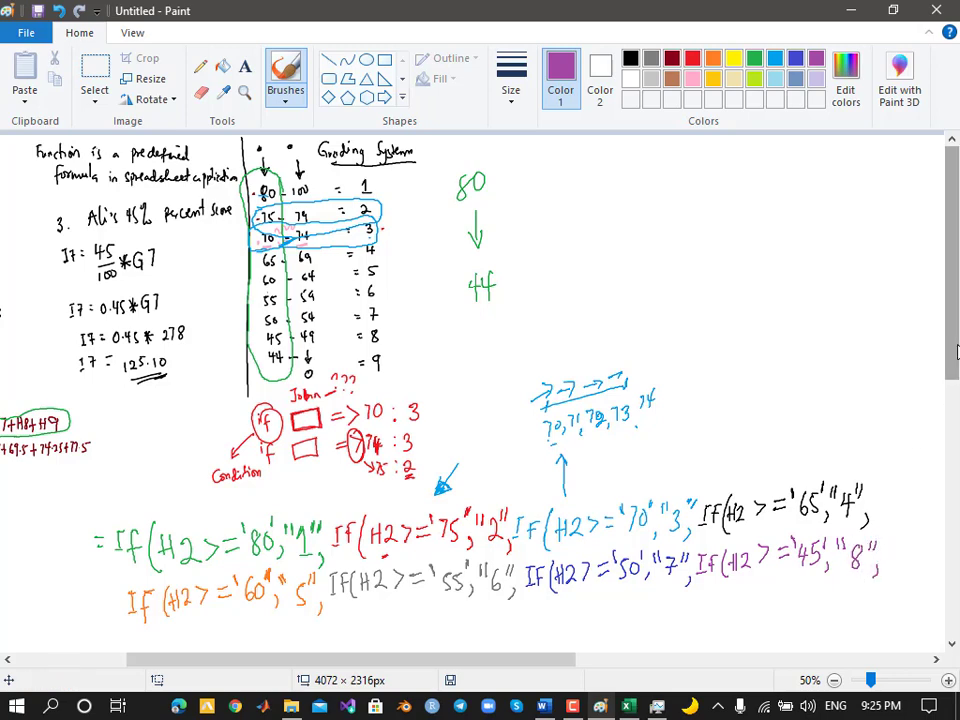
Handwrite the final condition If(H2<'45',"9") in pale turquoise on a third line beneath the orange condition
scroll(895, 505, down, 2)
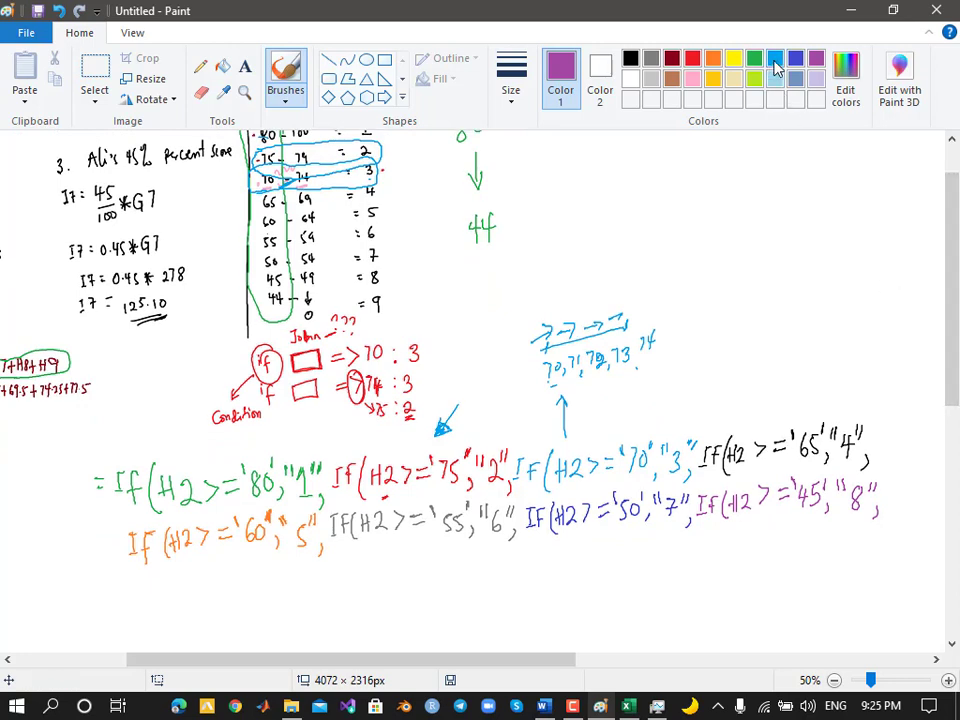
click(776, 80)
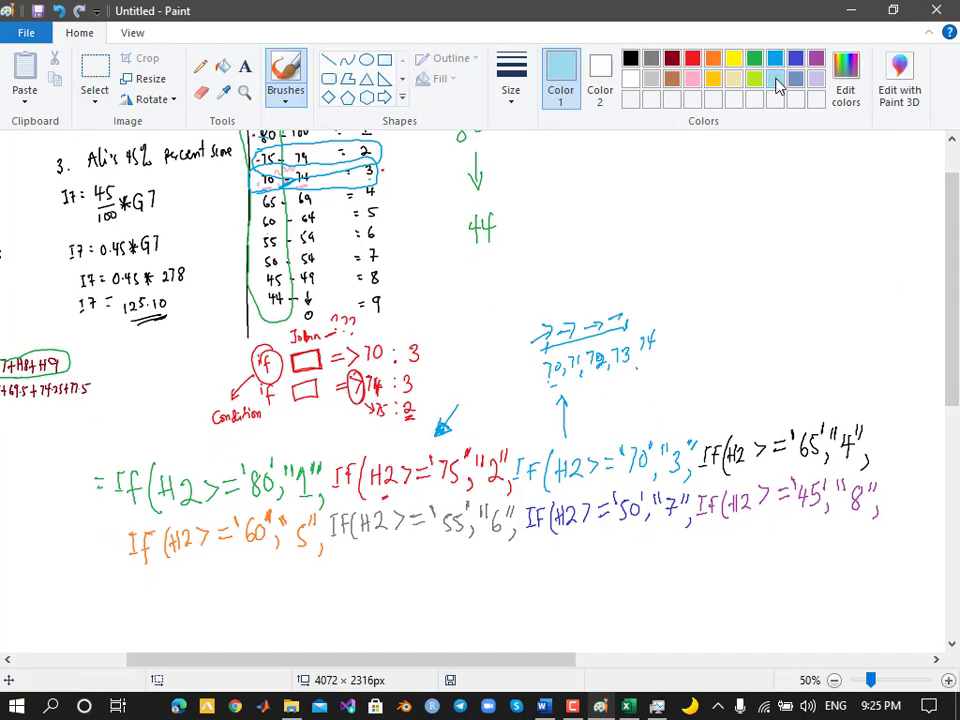
mouse_move(145, 588)
mouse_down()
mouse_move(158, 586)
mouse_move(150, 607)
mouse_up()
mouse_move(146, 609)
mouse_down()
mouse_move(157, 604)
mouse_move(153, 611)
mouse_up()
drag(149, 598, 189, 599)
mouse_move(195, 590)
mouse_down()
mouse_move(196, 599)
mouse_move(213, 596)
mouse_move(222, 578)
mouse_move(230, 589)
mouse_move(254, 585)
mouse_move(251, 596)
mouse_move(257, 584)
mouse_move(256, 597)
mouse_move(266, 573)
mouse_move(235, 578)
mouse_move(268, 599)
mouse_move(281, 579)
mouse_move(303, 594)
mouse_move(321, 578)
mouse_move(333, 600)
mouse_up()
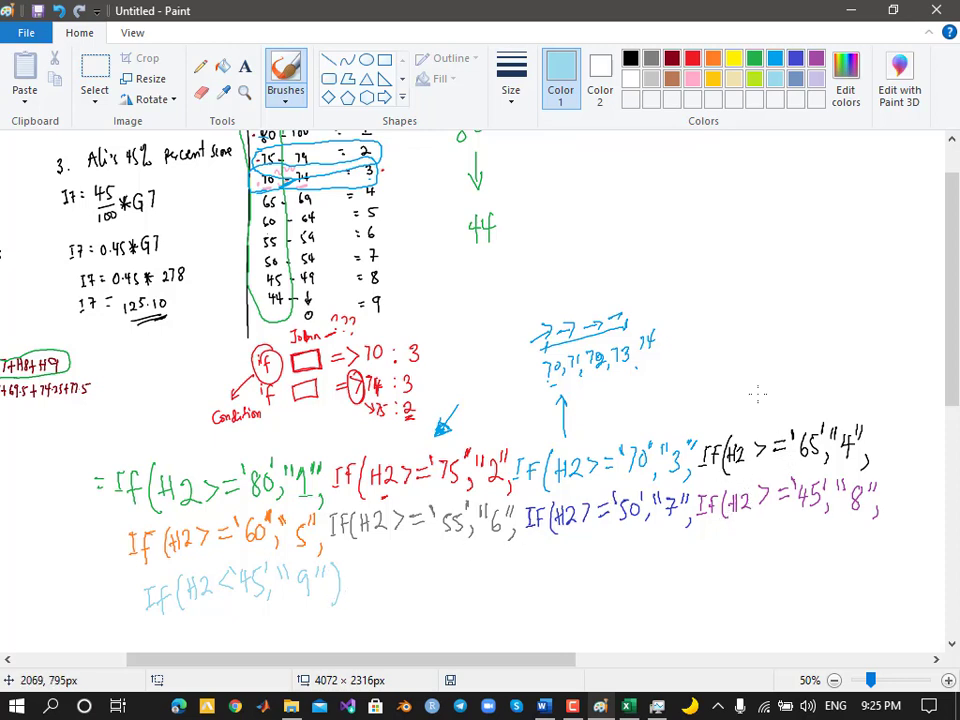
Add closing brackets in purple, indigo, gray and orange after the final condition, matching the colors of their If conditions
click(815, 60)
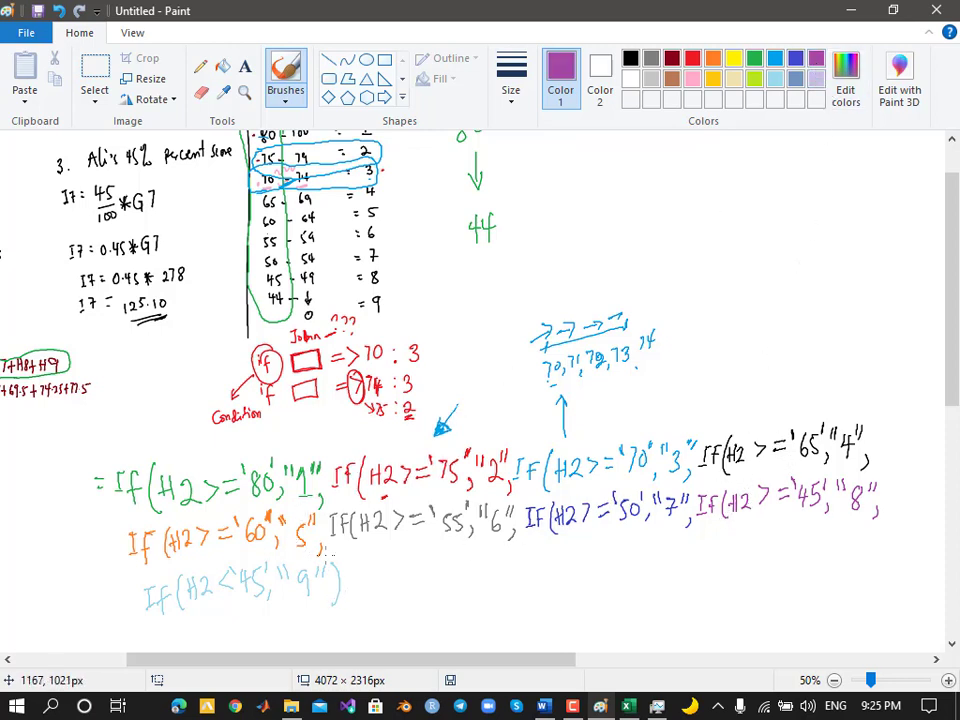
mouse_move(345, 558)
mouse_down()
mouse_move(354, 580)
mouse_move(342, 611)
mouse_up()
click(796, 60)
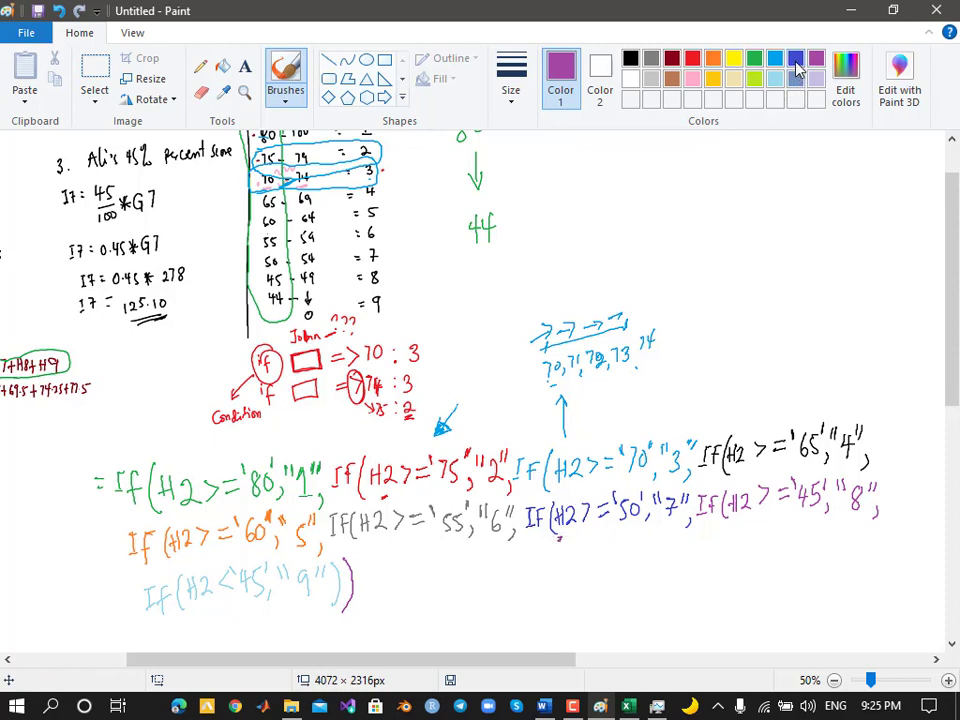
drag(357, 560, 363, 609)
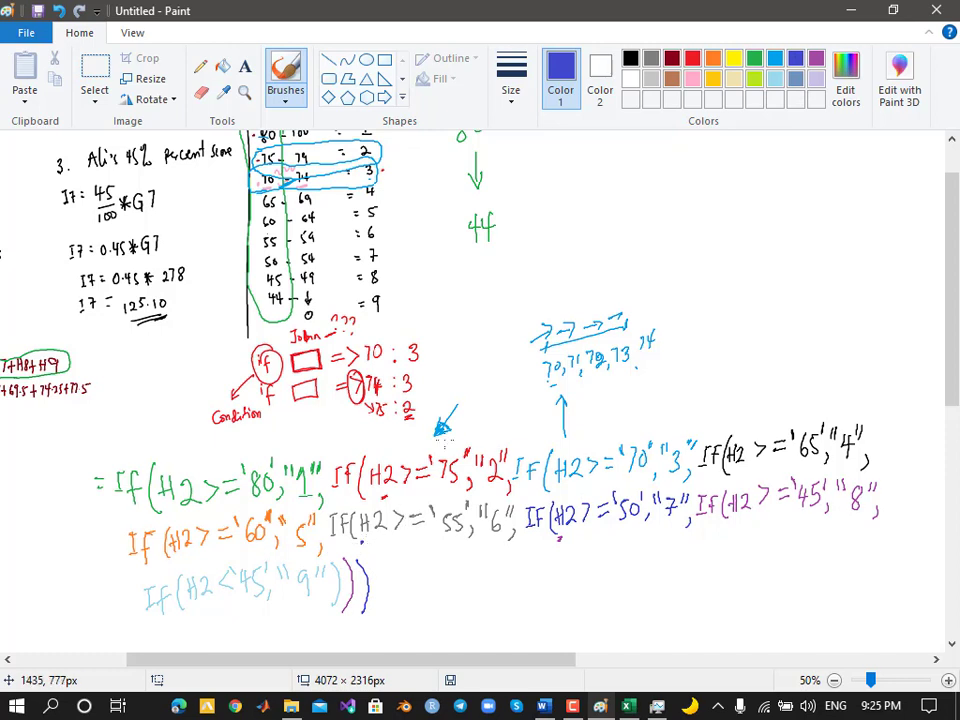
click(651, 60)
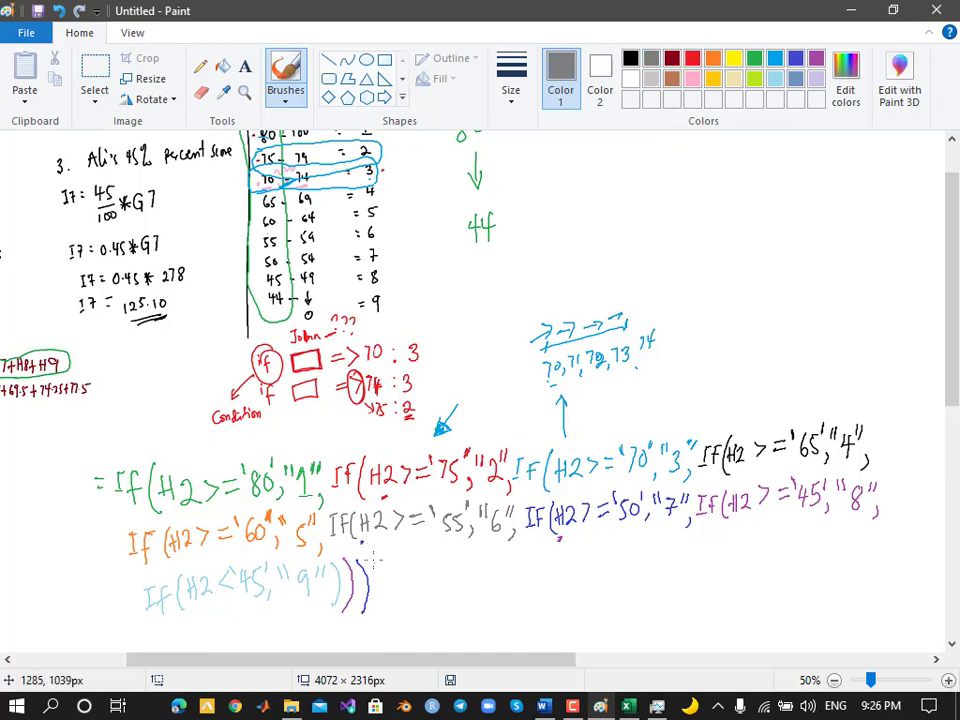
drag(373, 558, 381, 614)
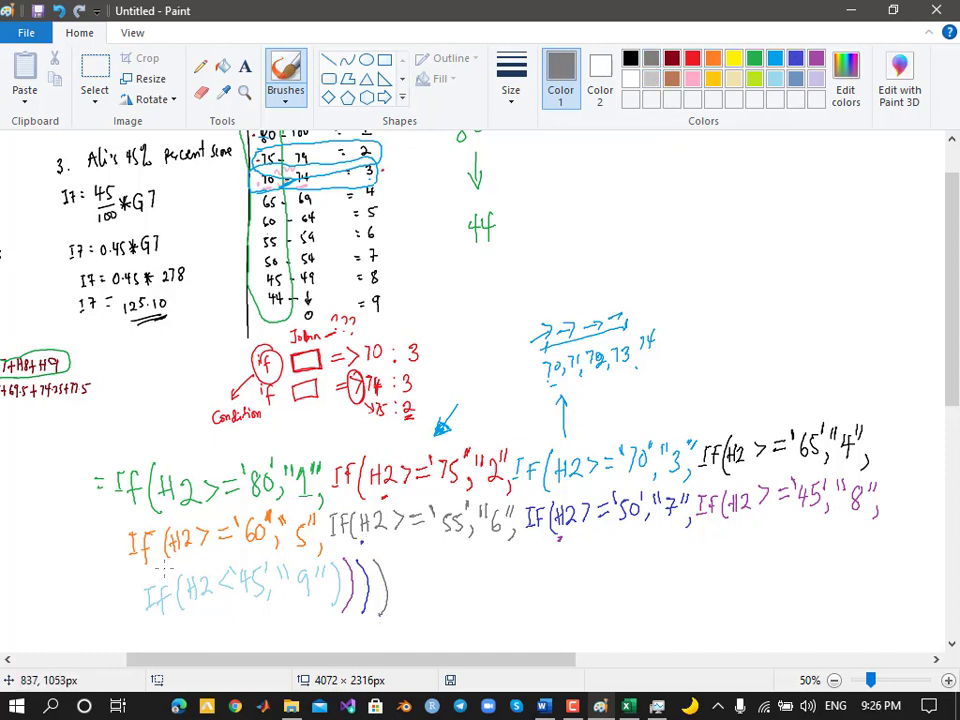
click(712, 60)
drag(389, 570, 397, 615)
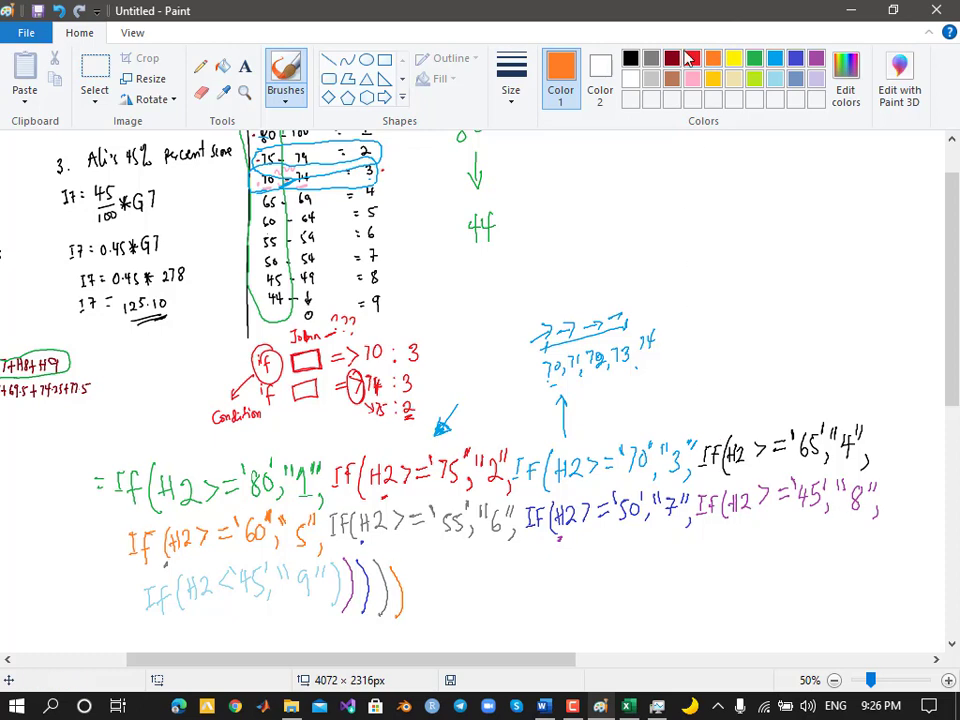
Add the remaining closing brackets in black, turquoise, red and green to complete the nested If formula
click(636, 60)
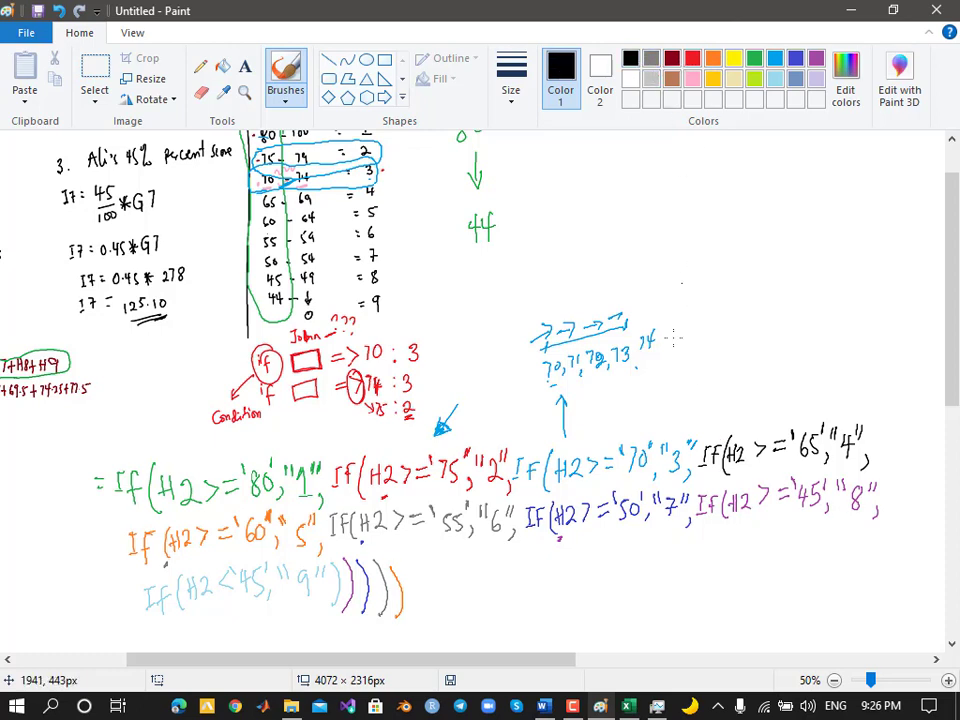
drag(415, 567, 416, 611)
click(775, 60)
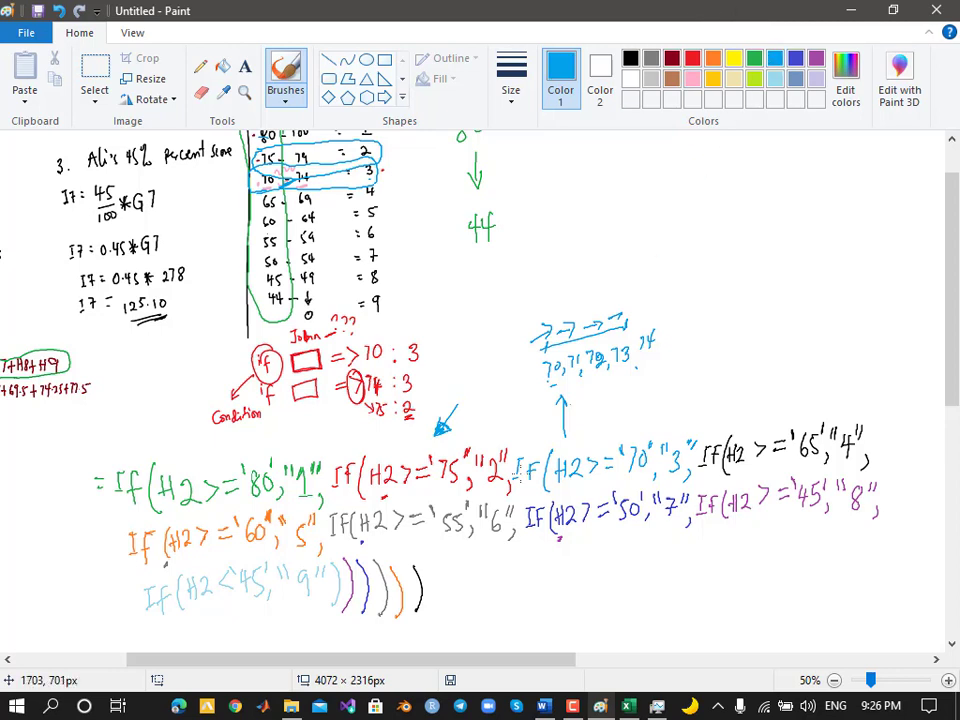
drag(432, 567, 431, 619)
click(692, 58)
drag(451, 566, 456, 620)
click(754, 60)
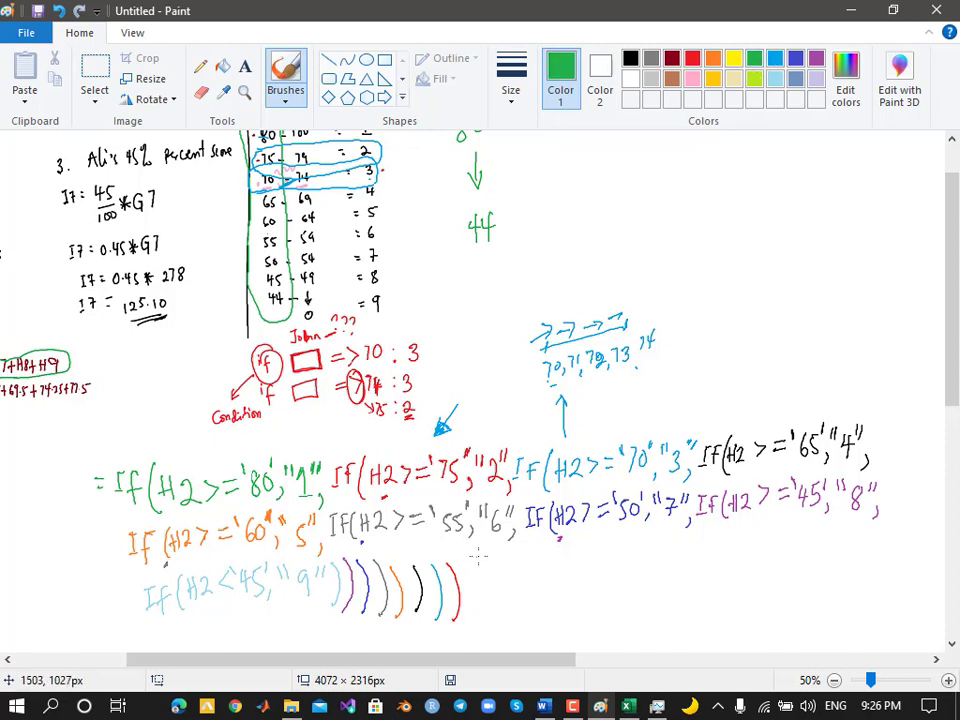
drag(476, 566, 485, 627)
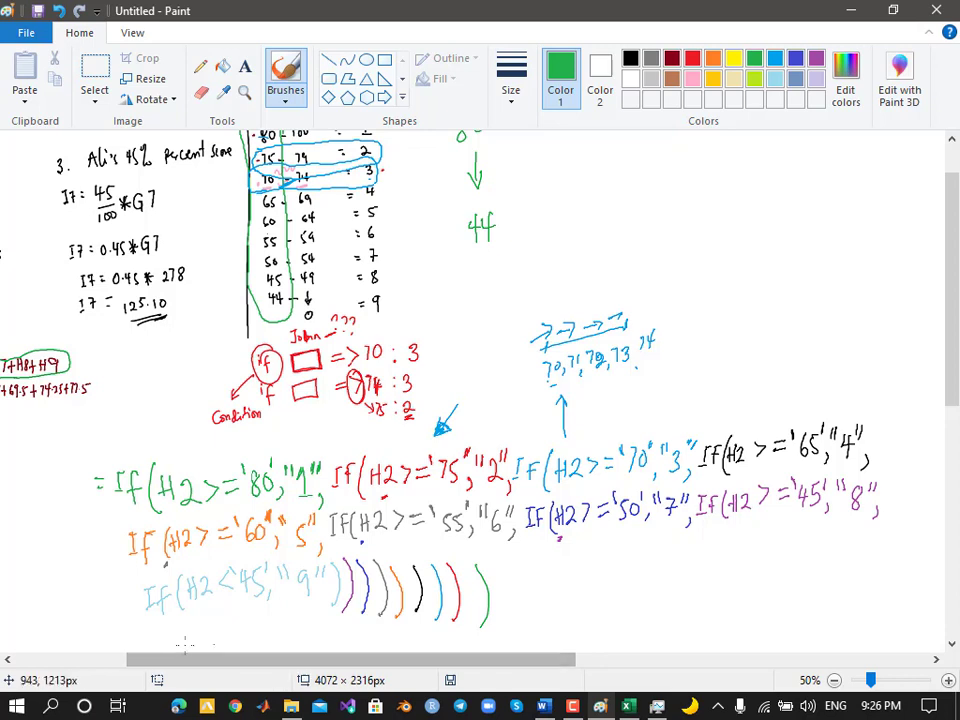
Underline the H2<'45' condition in green, then circle 44 and mark its range and grade 9 in the grading table
drag(207, 623, 286, 613)
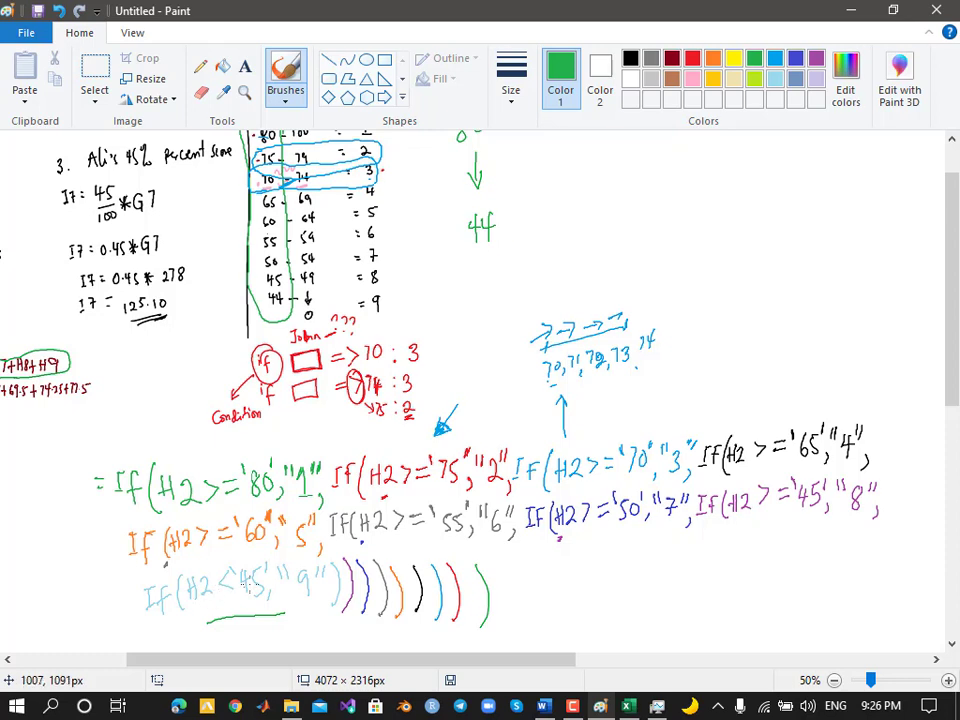
mouse_move(291, 292)
mouse_down()
mouse_move(256, 303)
mouse_move(316, 310)
mouse_up()
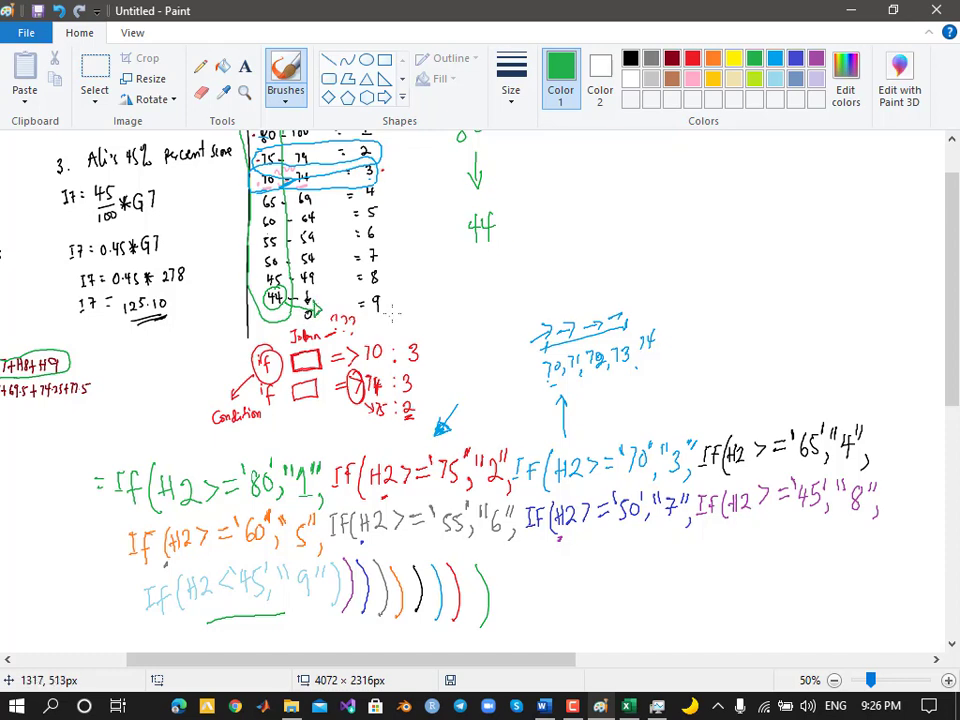
drag(397, 297, 383, 309)
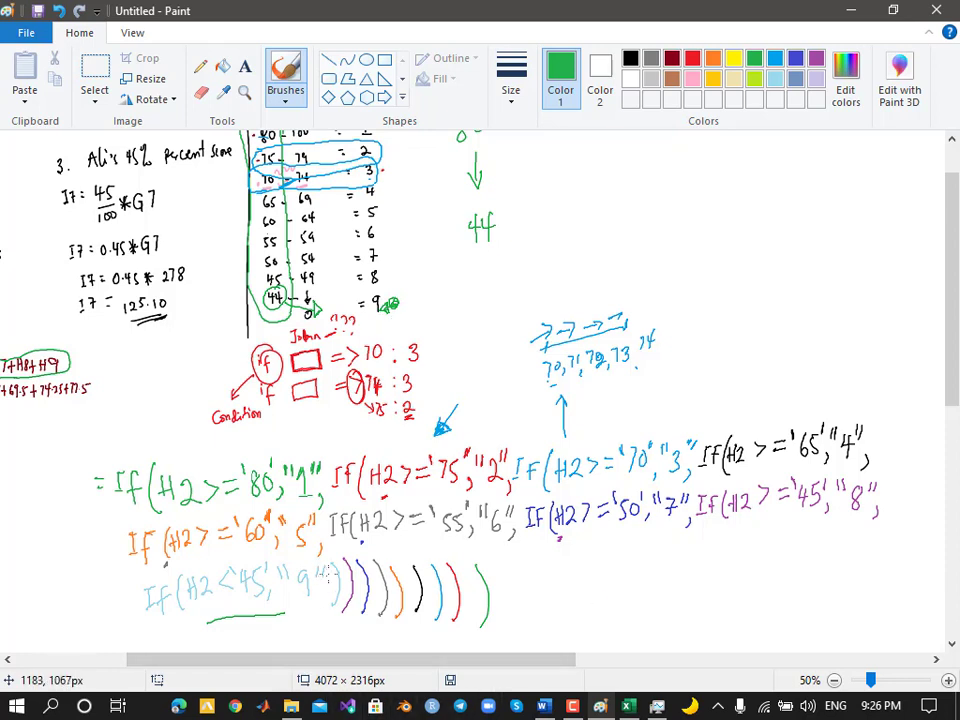
Handwrite the alternative If(H2<='44',"9") in green in the empty area above the formula, and tick both it and the '45' version
mouse_move(667, 180)
mouse_down()
mouse_move(667, 208)
mouse_move(678, 215)
mouse_up()
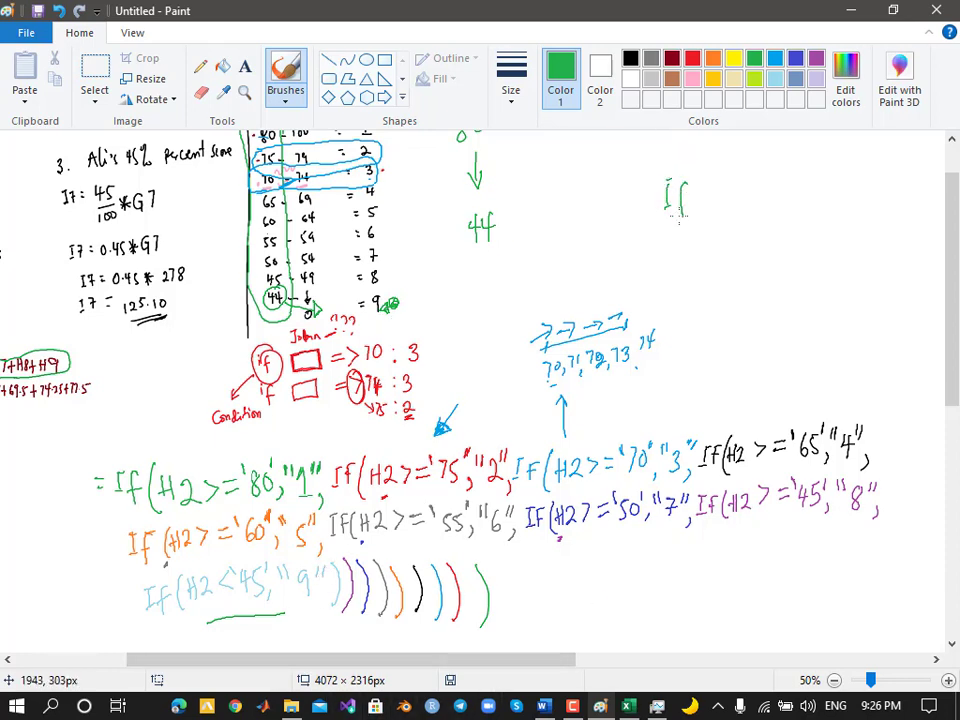
mouse_move(702, 172)
mouse_down()
mouse_move(698, 210)
mouse_move(712, 195)
mouse_up()
mouse_move(718, 188)
mouse_down()
mouse_move(733, 204)
mouse_move(749, 185)
mouse_move(757, 200)
mouse_move(779, 192)
mouse_move(793, 180)
mouse_move(783, 160)
mouse_move(808, 179)
mouse_move(803, 194)
mouse_up()
mouse_move(811, 169)
mouse_down()
mouse_move(814, 193)
mouse_move(824, 168)
mouse_move(828, 202)
mouse_move(846, 171)
mouse_move(872, 169)
mouse_move(869, 195)
mouse_up()
drag(876, 158, 893, 196)
drag(831, 233, 863, 212)
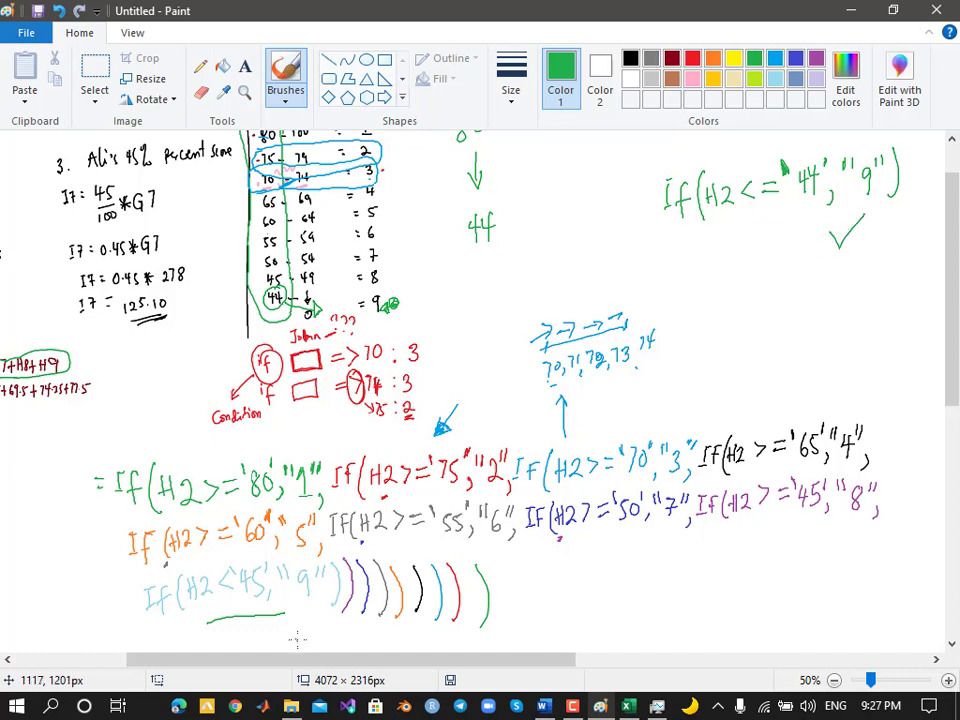
drag(297, 640, 314, 611)
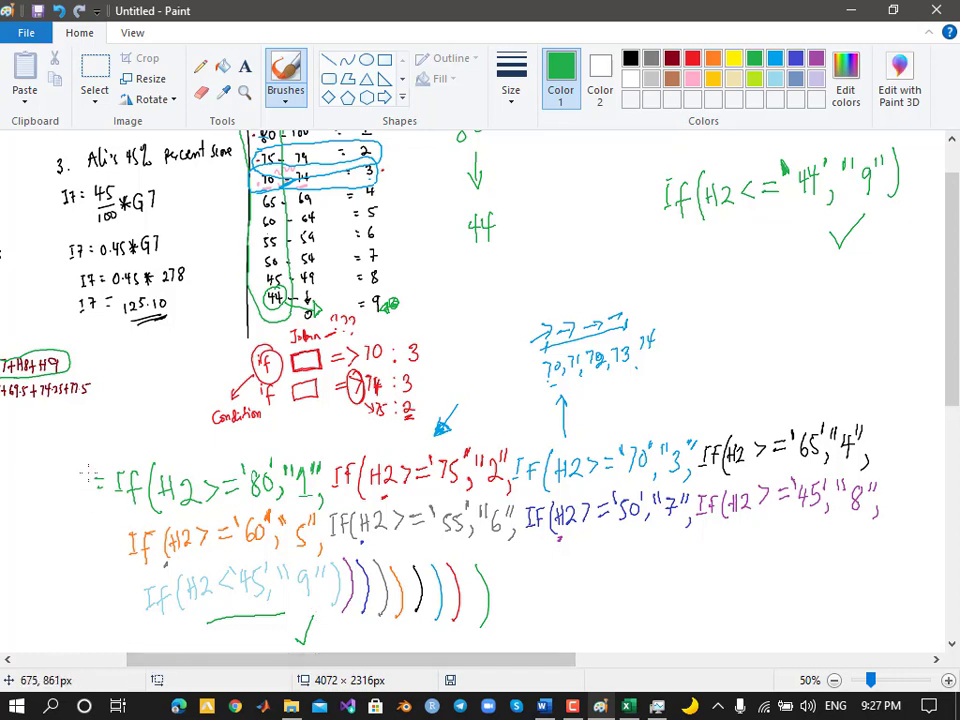
Enclose the whole handwritten nested If formula between two large green curly braces
mouse_move(93, 446)
mouse_down()
mouse_move(77, 476)
mouse_move(95, 603)
mouse_move(110, 598)
mouse_up()
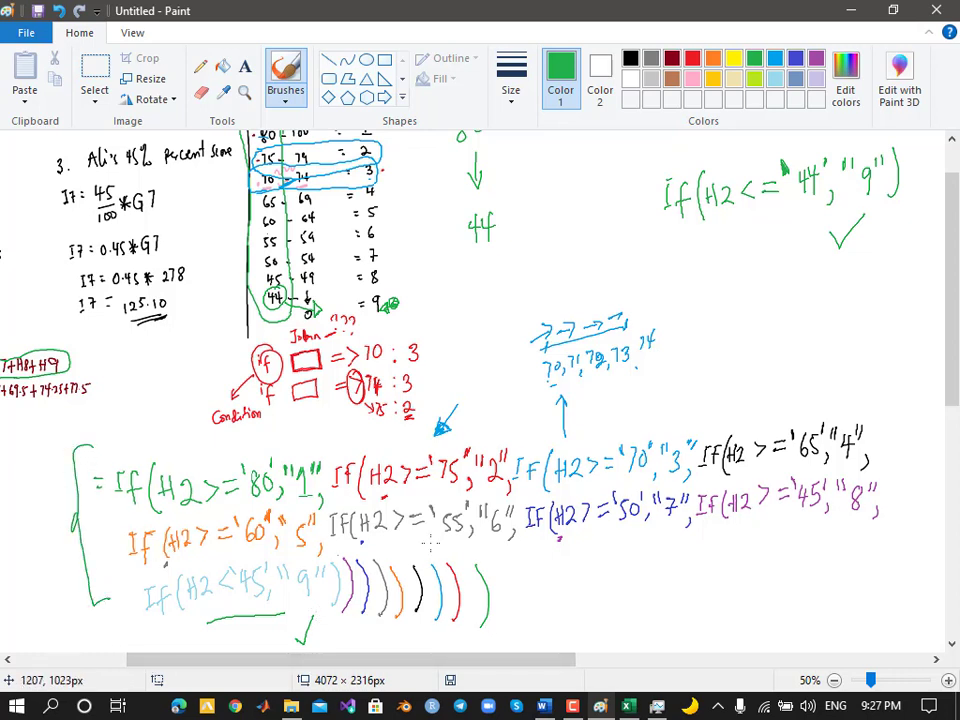
mouse_move(888, 409)
mouse_down()
mouse_move(904, 432)
mouse_move(883, 593)
mouse_up()
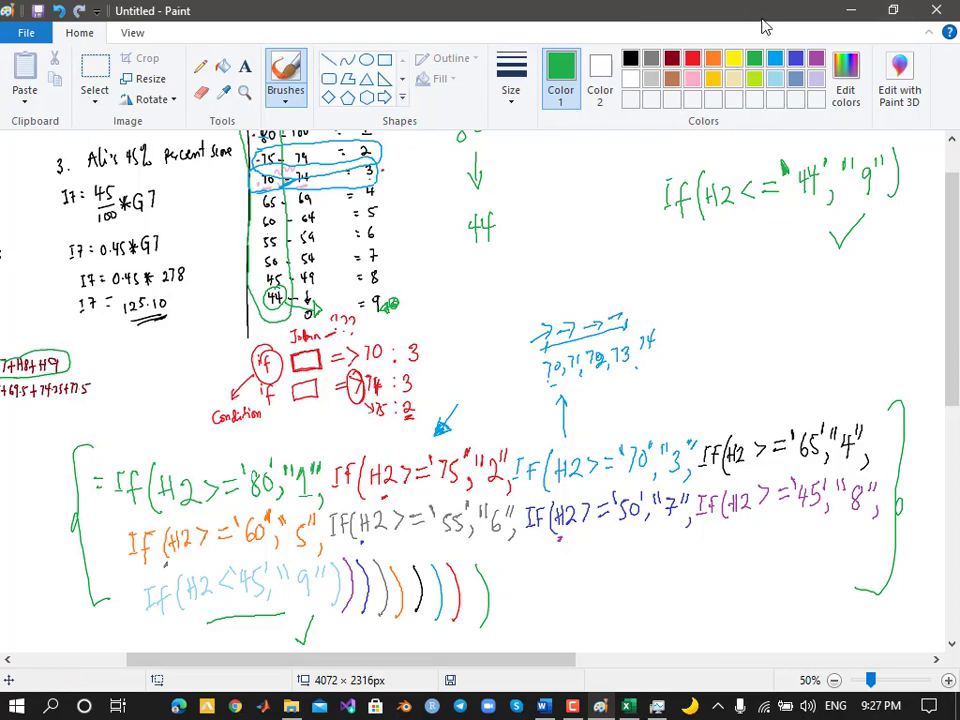
Arrange the handwritten notes and the Excel workbook Book1 side by side on the screen
mouse_move(761, 19)
mouse_down()
mouse_move(767, 30)
mouse_move(921, 5)
mouse_move(950, 22)
mouse_up()
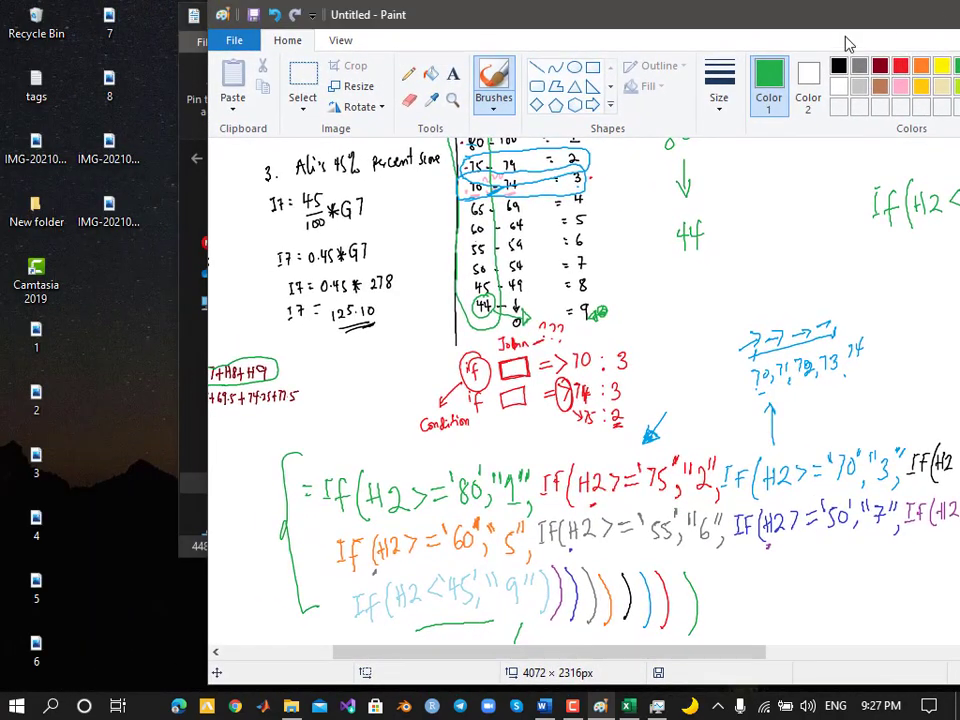
drag(866, 28, 959, 40)
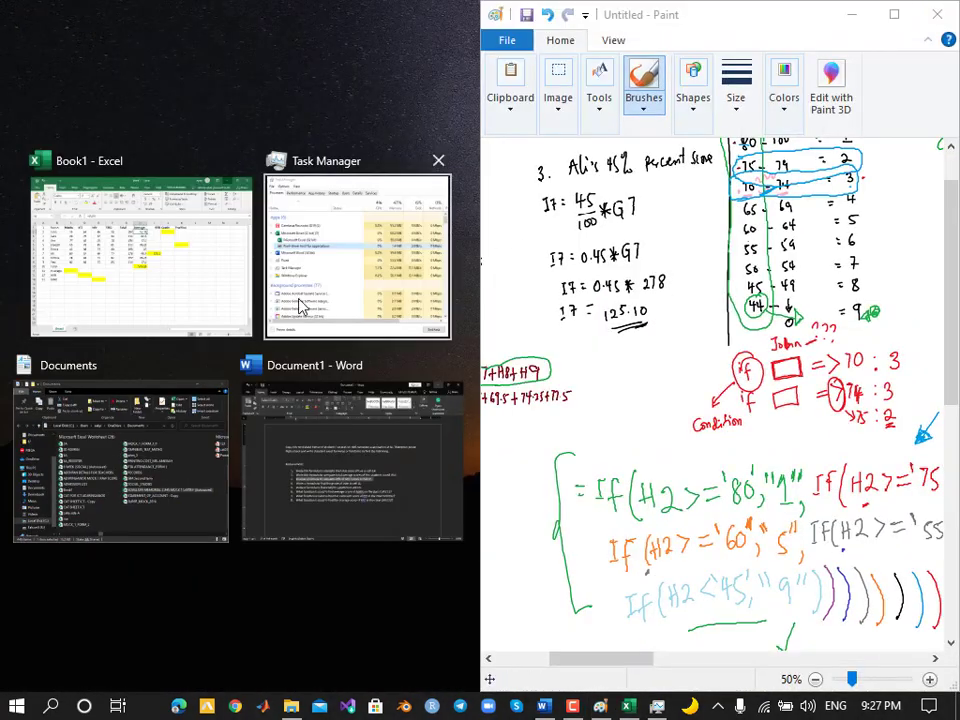
click(214, 289)
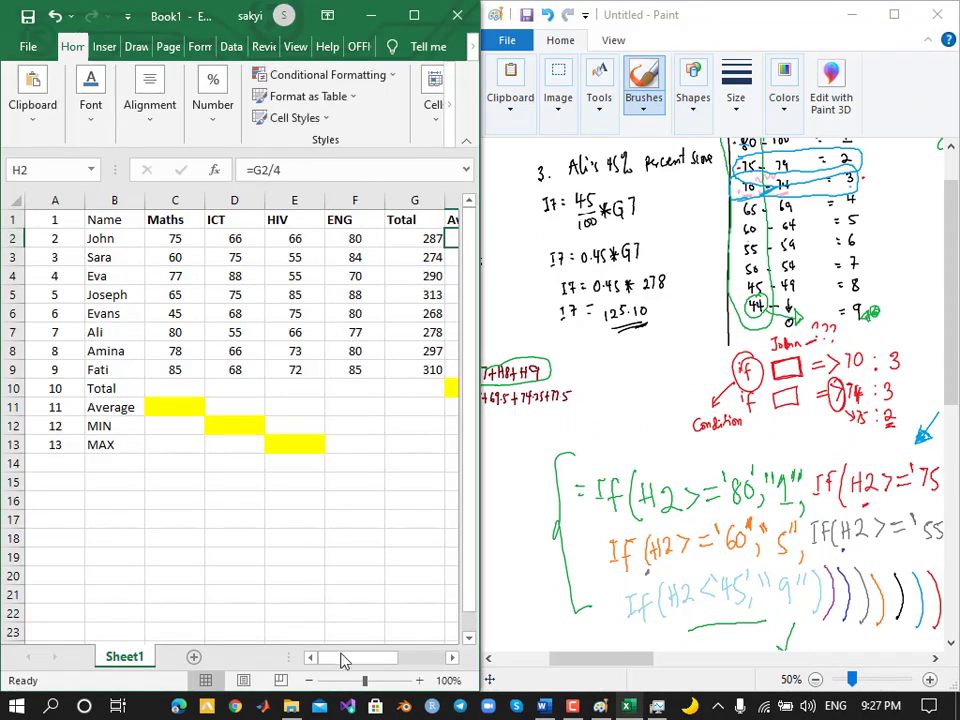
Start the grade formula in J2 with the first condition and its result: =if(h2>='80',"1",
drag(360, 661, 412, 659)
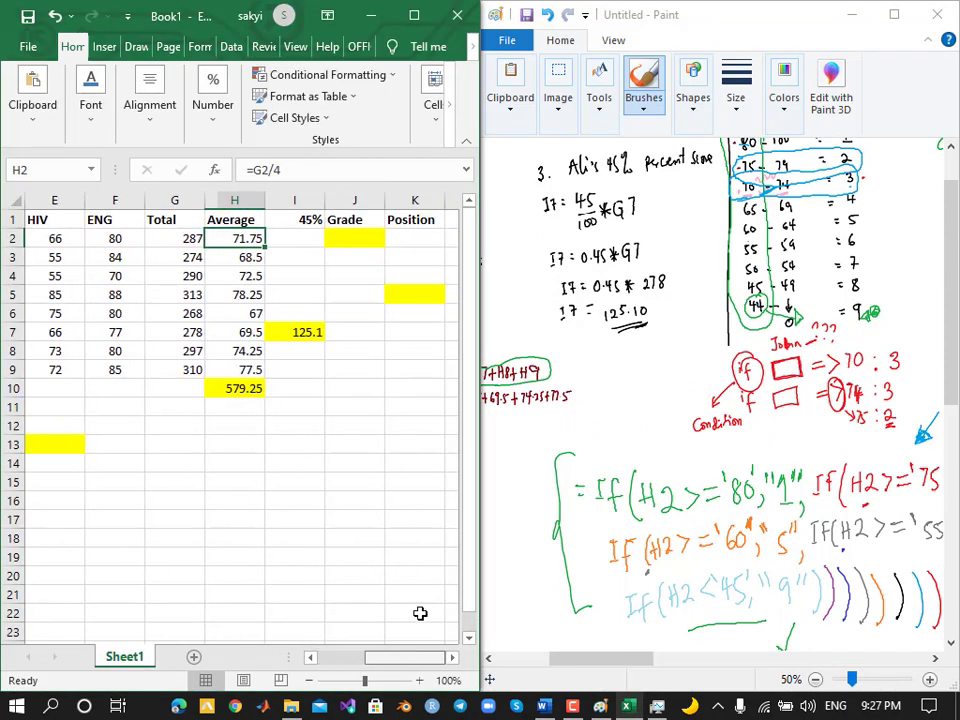
click(358, 245)
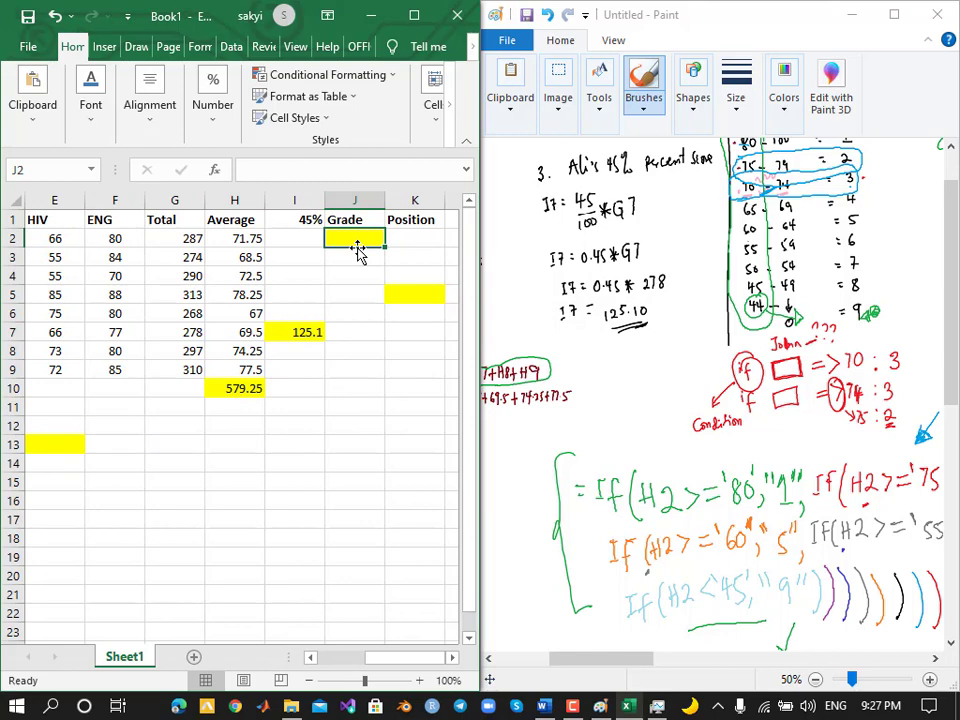
text(=)
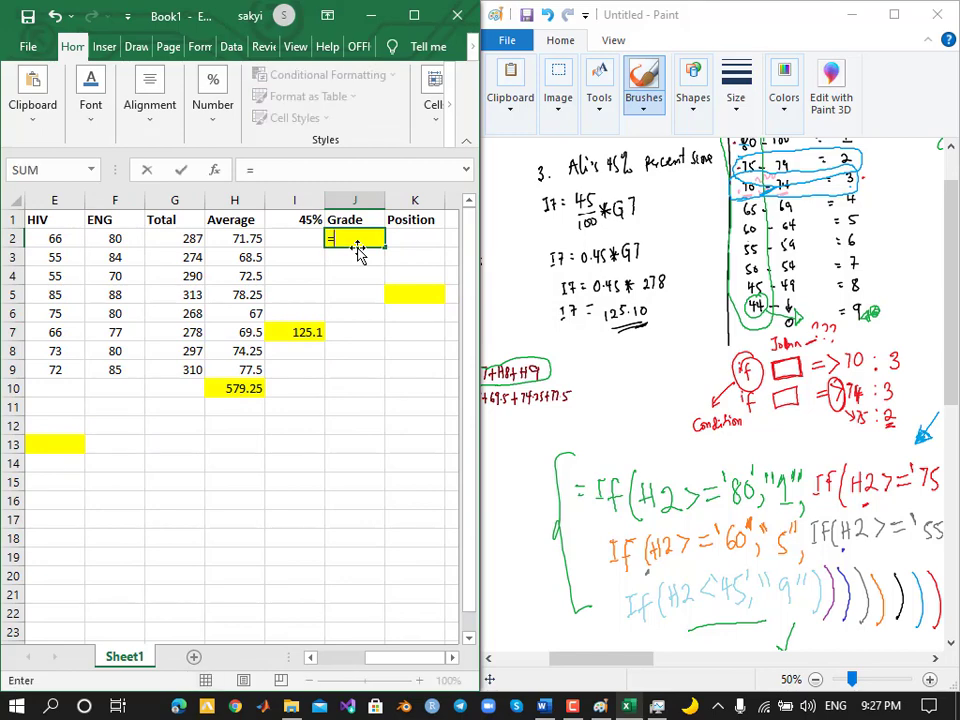
text(if)
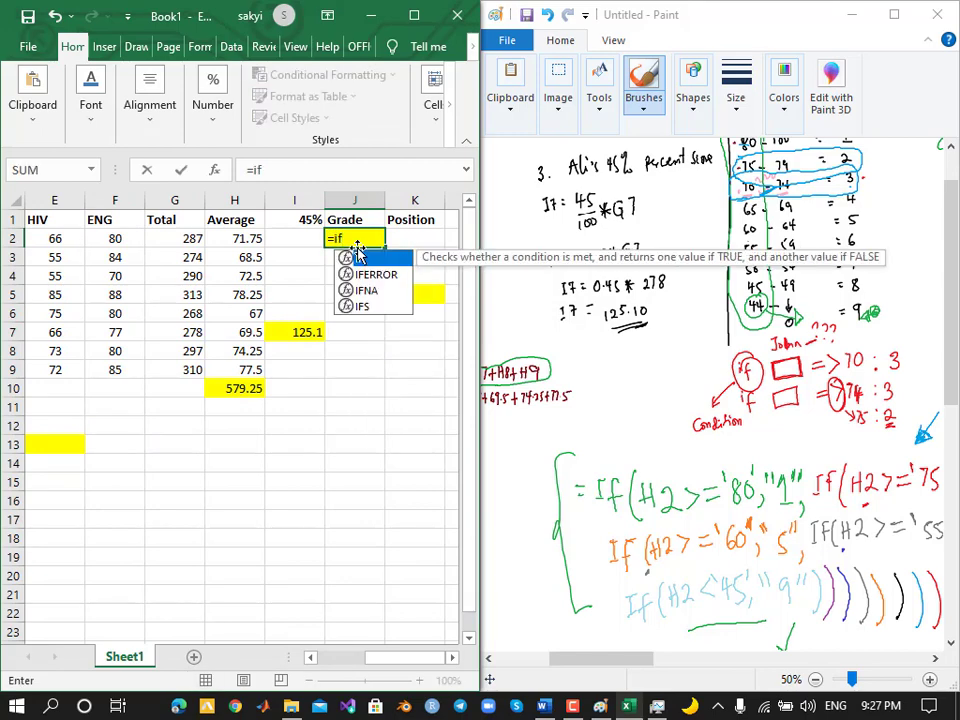
text(()
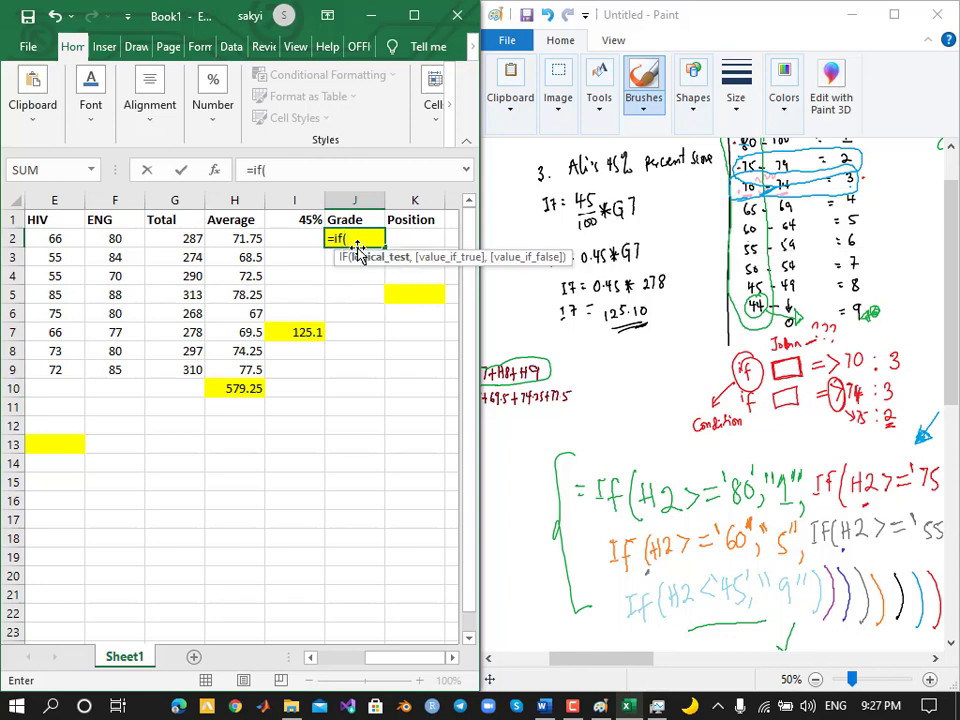
text(h2)
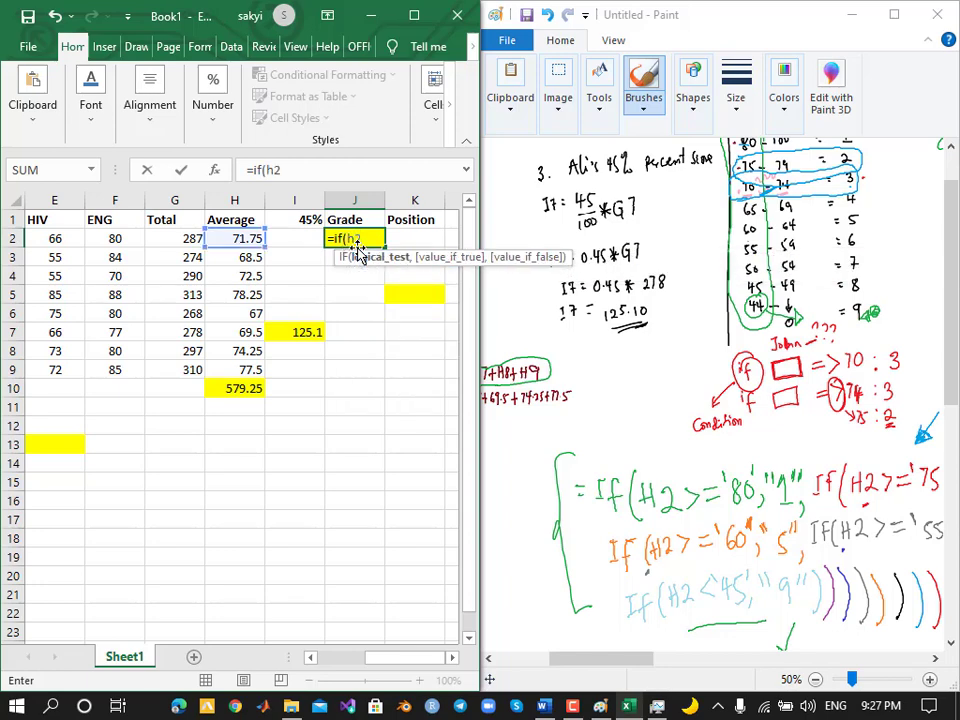
text(>='8)
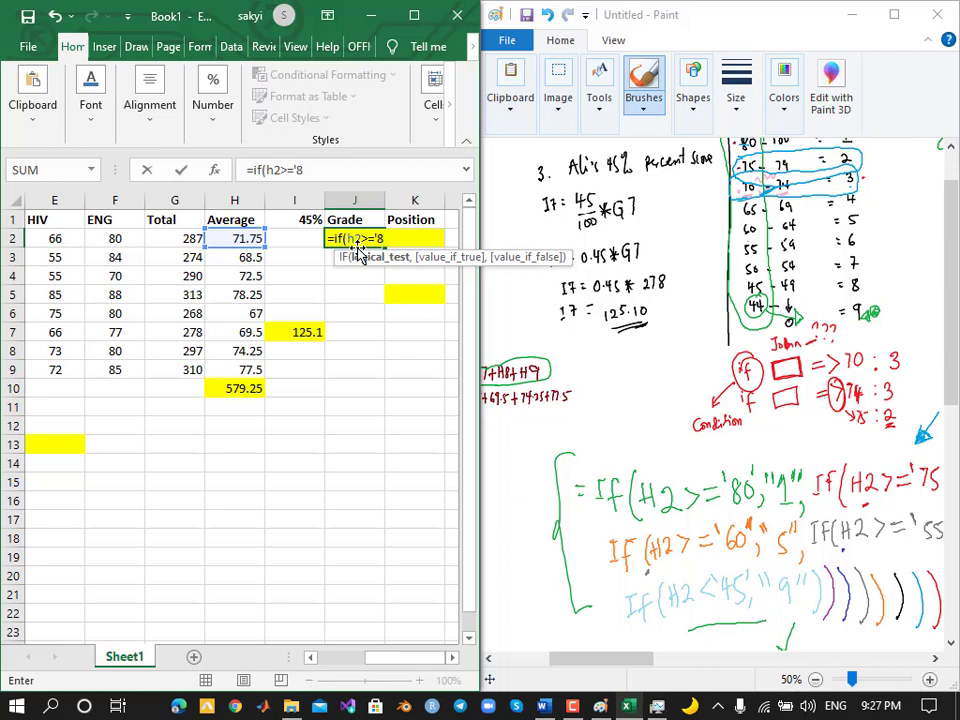
text(0',)
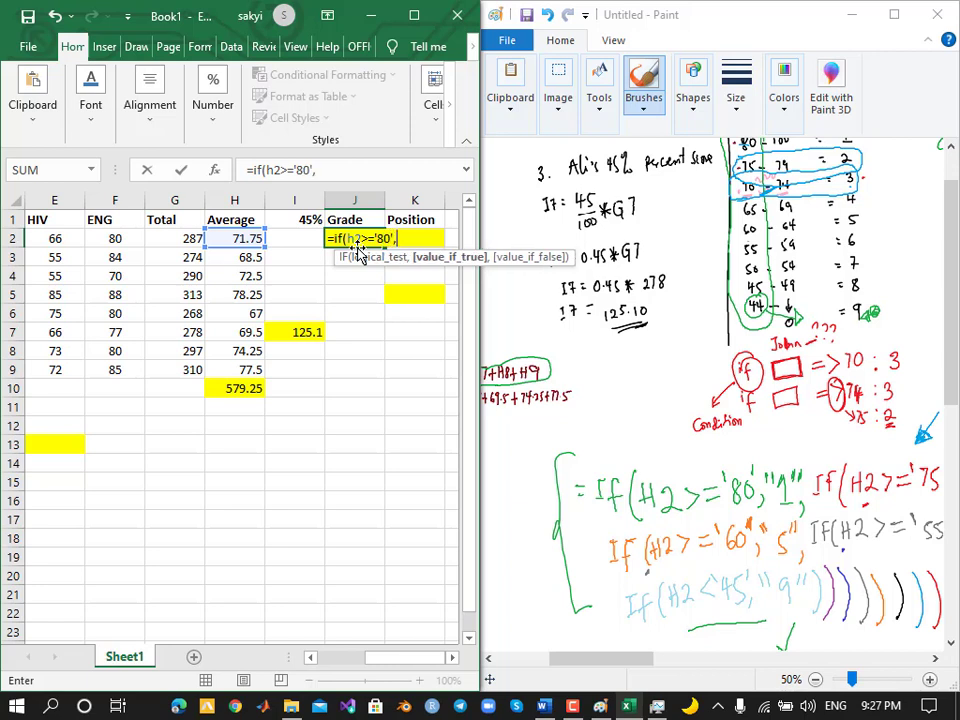
text("1",)
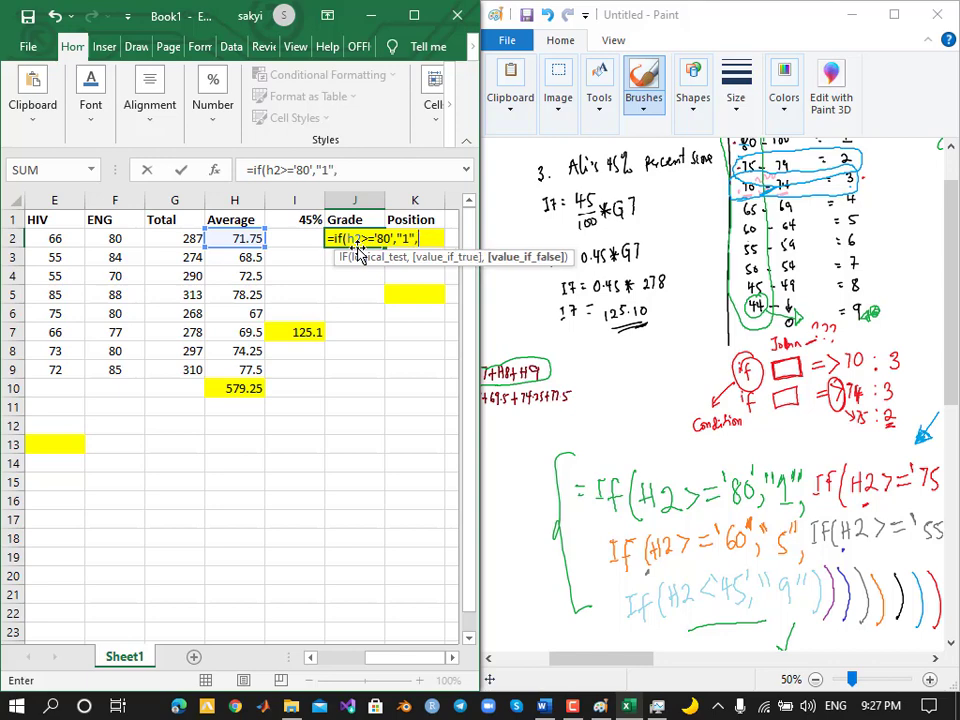
Nest a second condition if(h2>='75',"2" in the J2 formula, enlarging the Excel window to full screen while entering it
text(if)
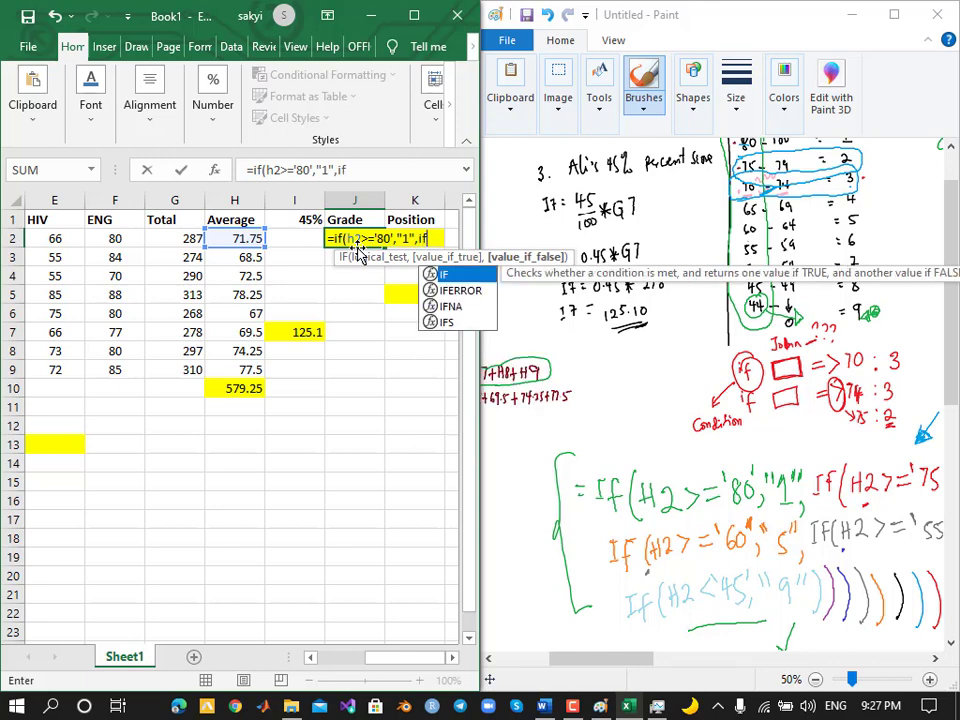
text(()
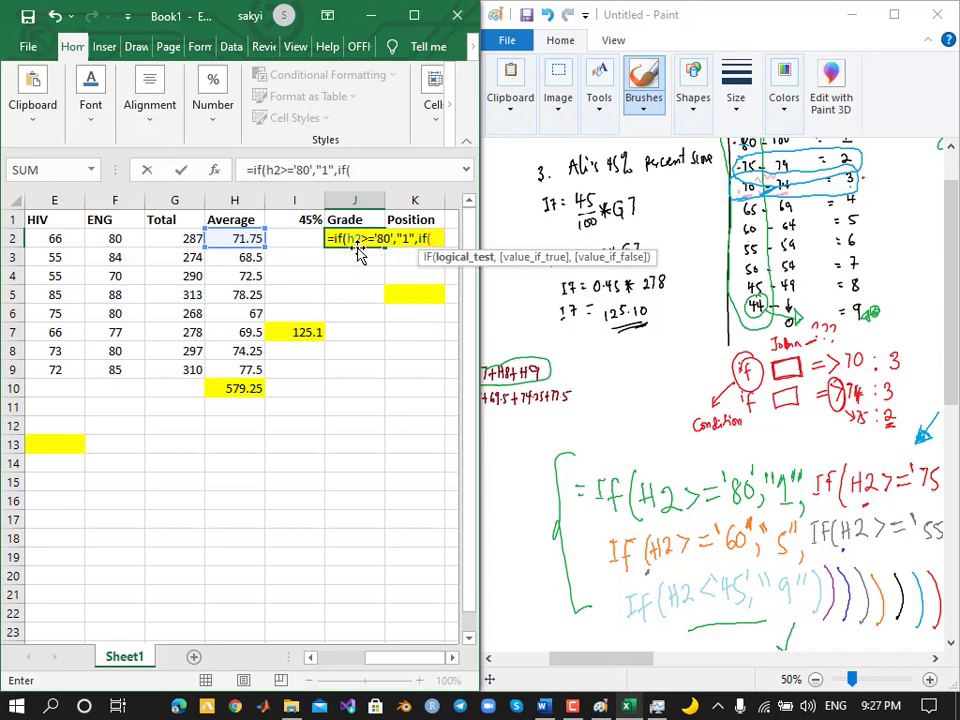
text(h2>=)
click(414, 15)
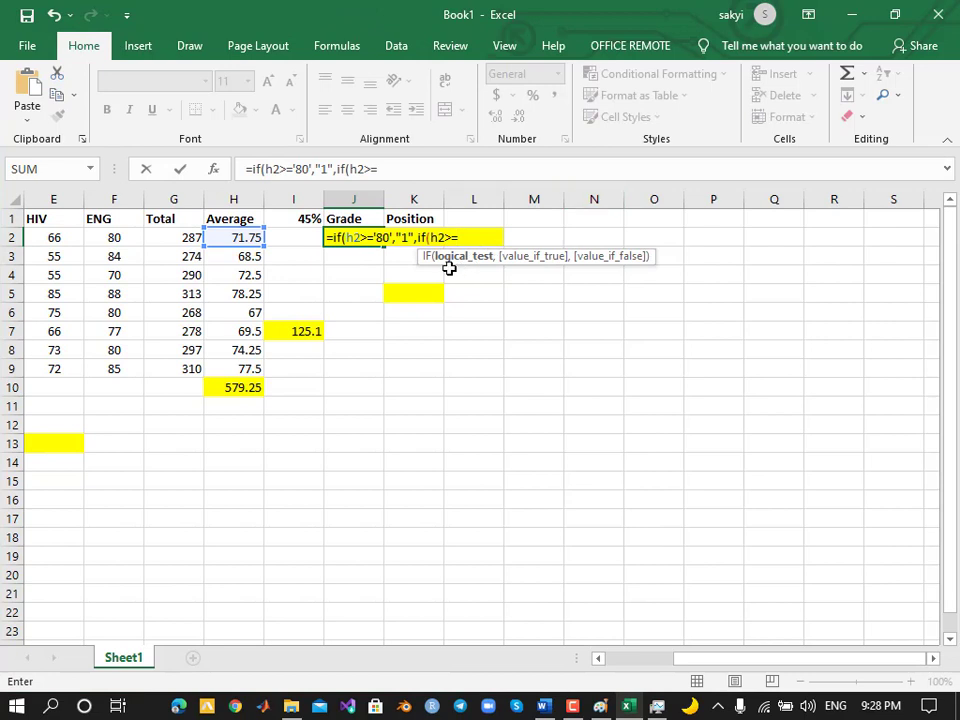
click(394, 172)
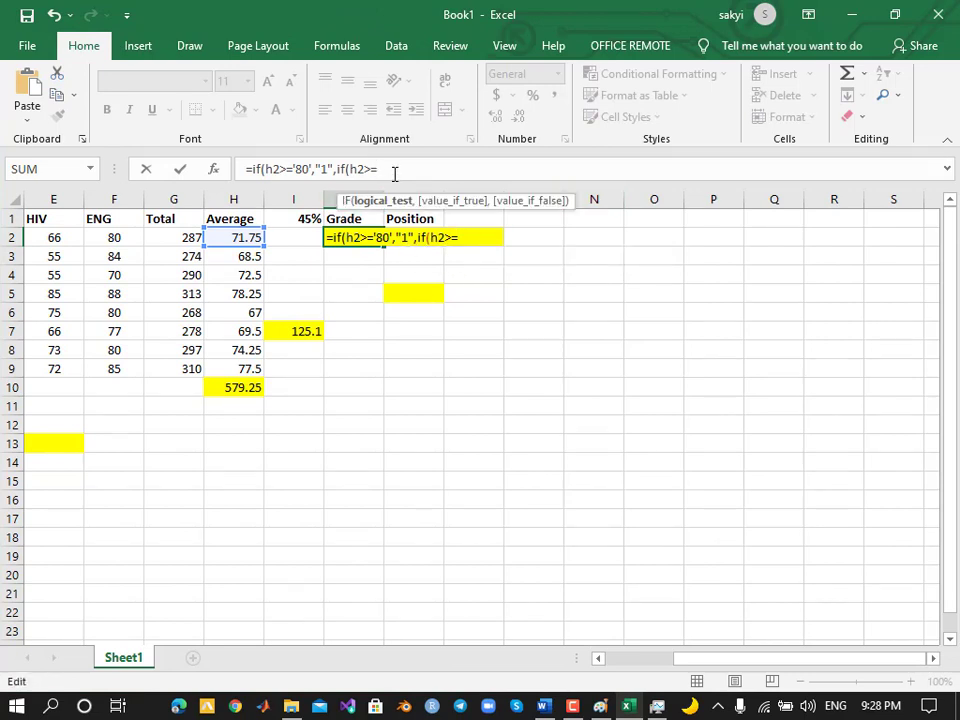
text('75")
key(BackSpace)
text(',)
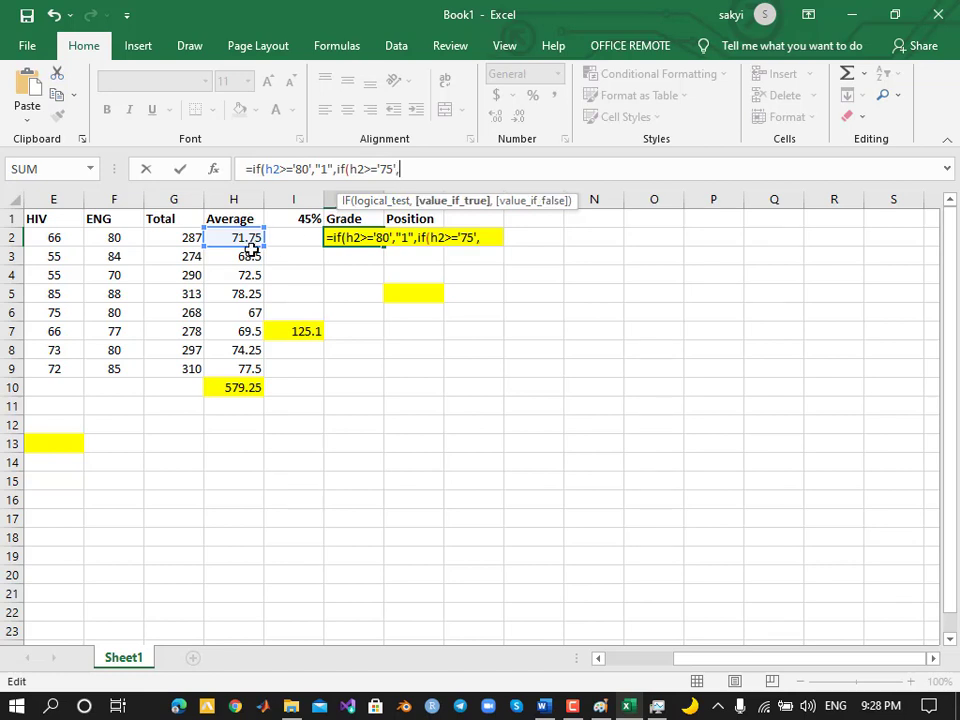
text(")
text(2)
text(")
Continue the J2 formula with the third nested condition if(h2>='70',"3", and open another if
text(,if)
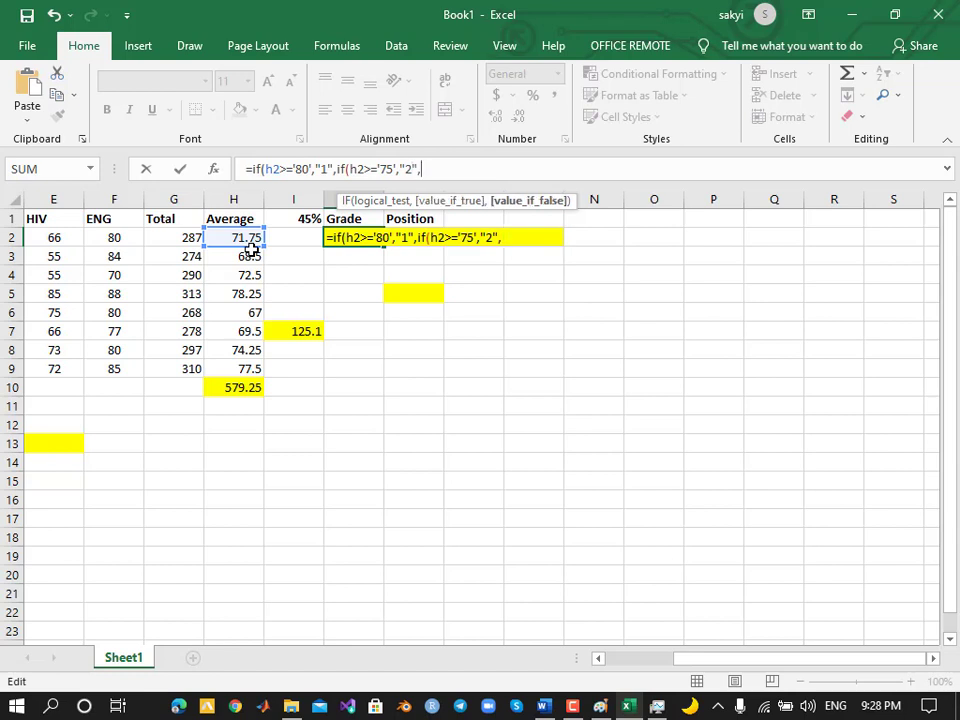
text(()
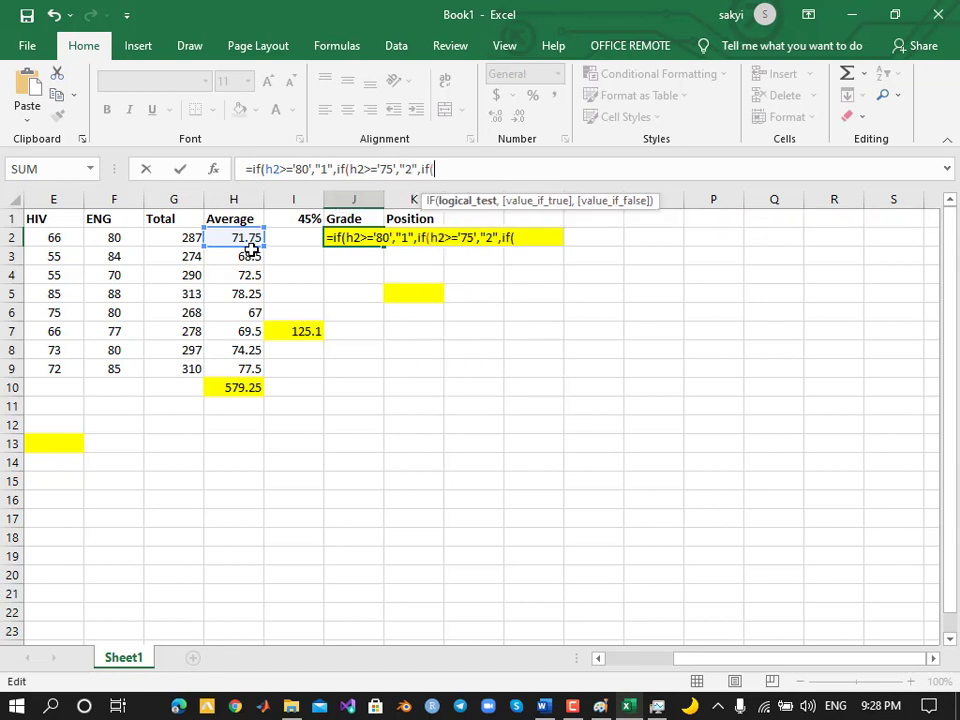
text(h2>='70',)
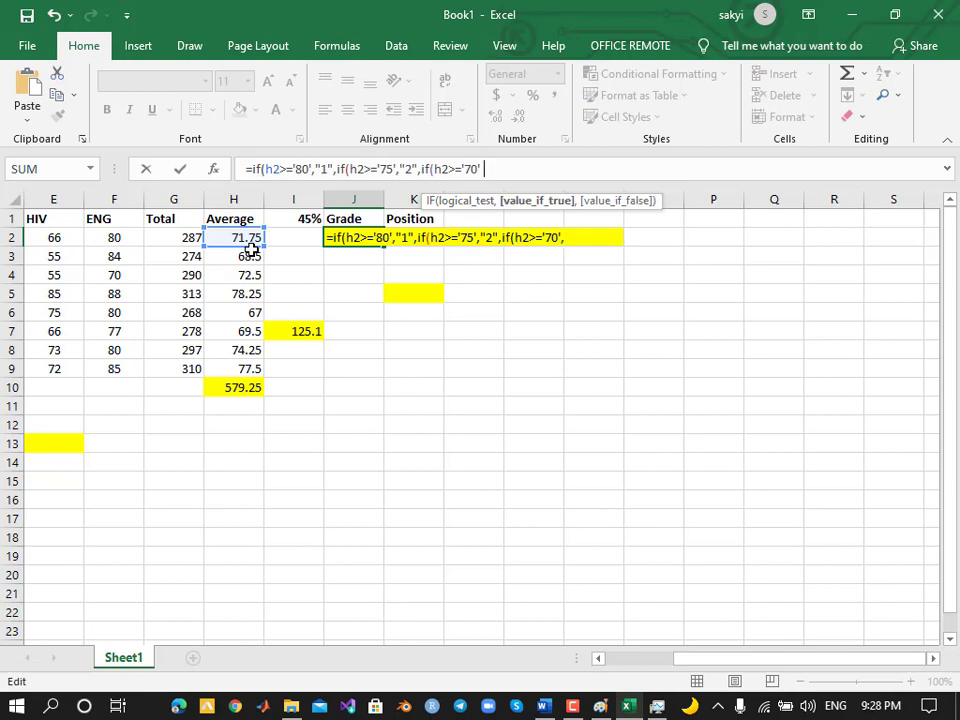
text("3",if)
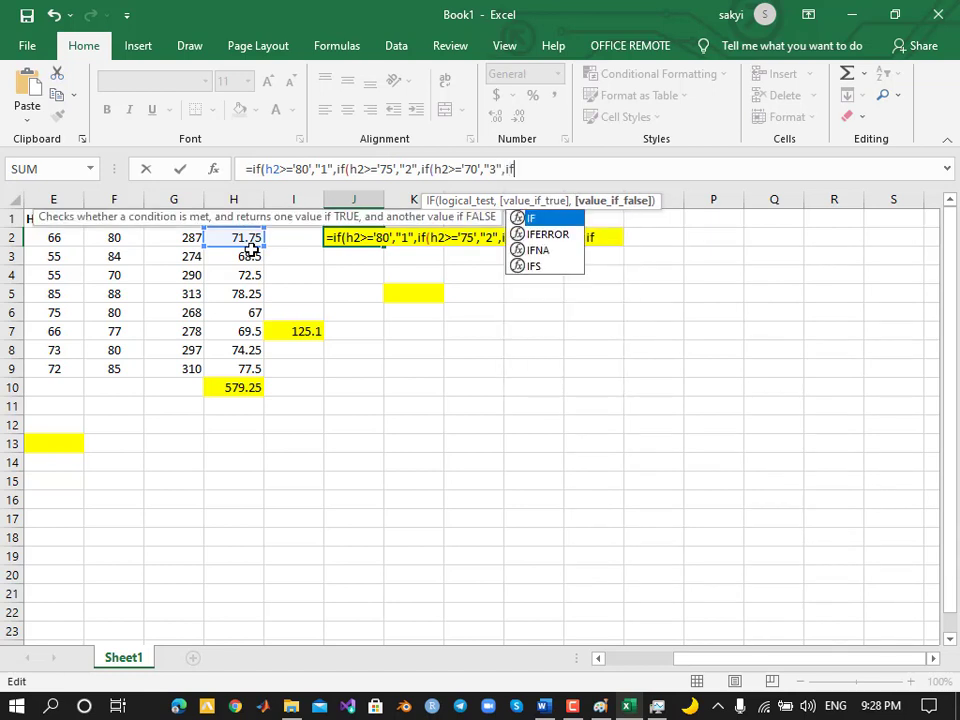
Complete the fourth nested condition in the J2 formula as if(h2>='65',"4",
text(()
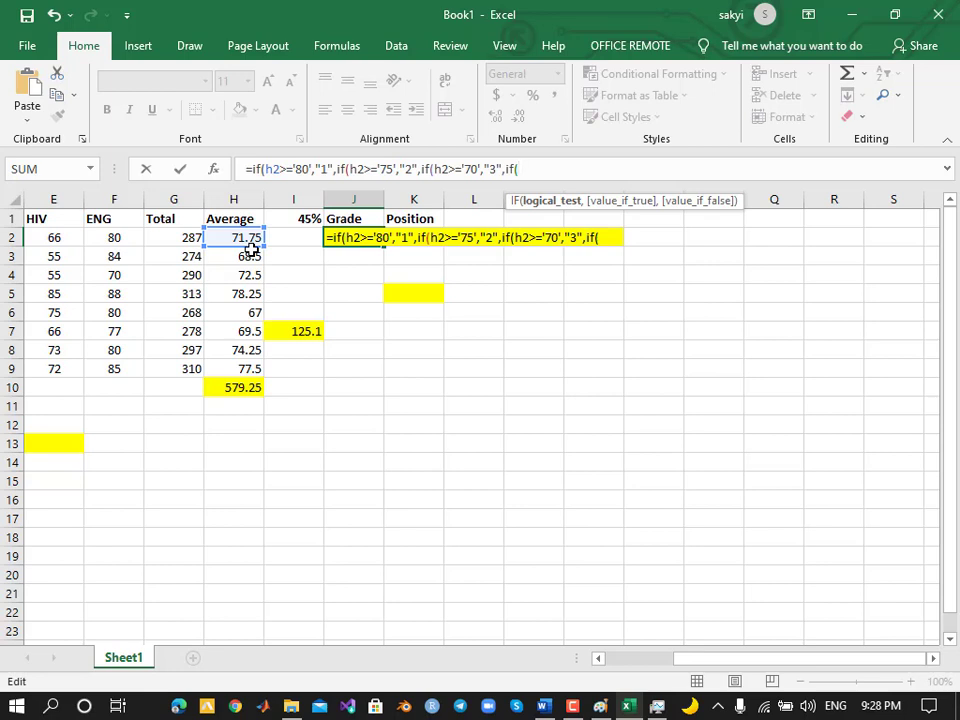
text(h2>=)
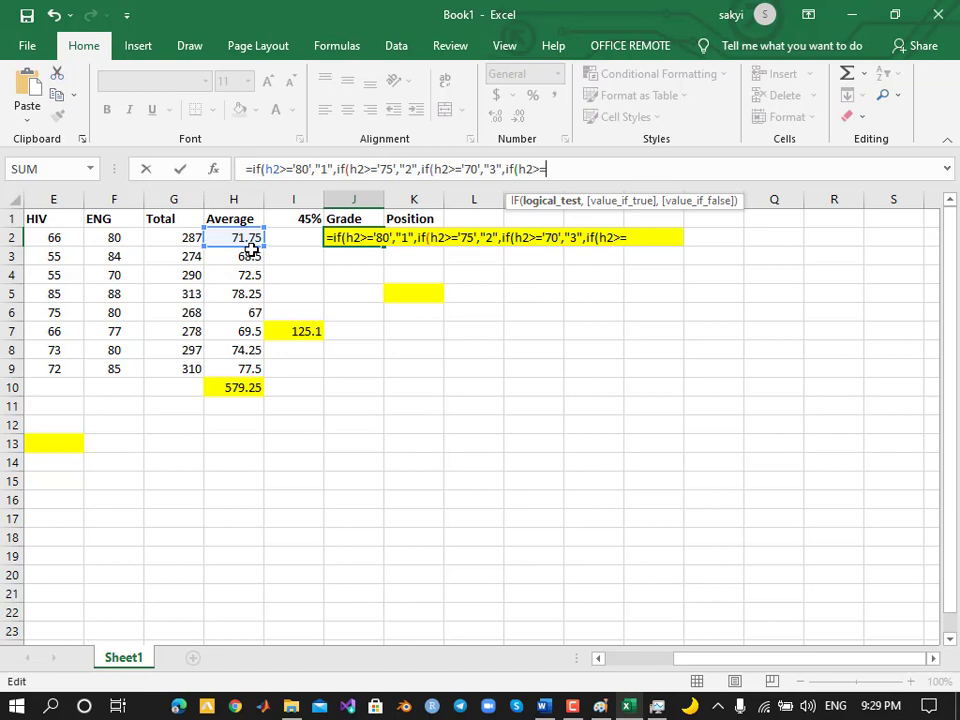
text('65')
text(,")
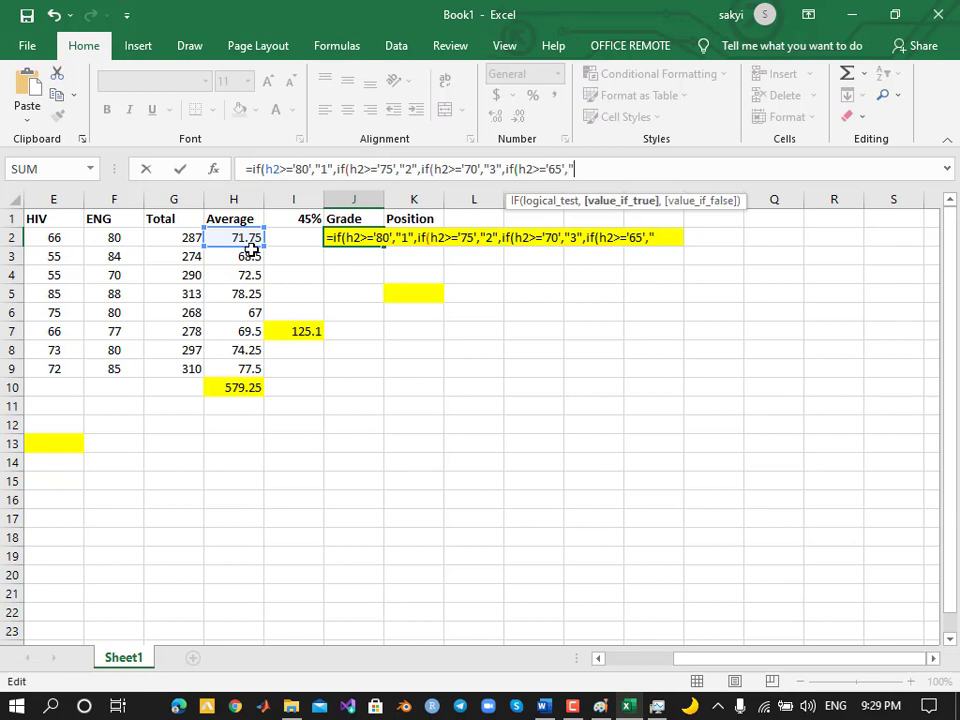
text(4",)
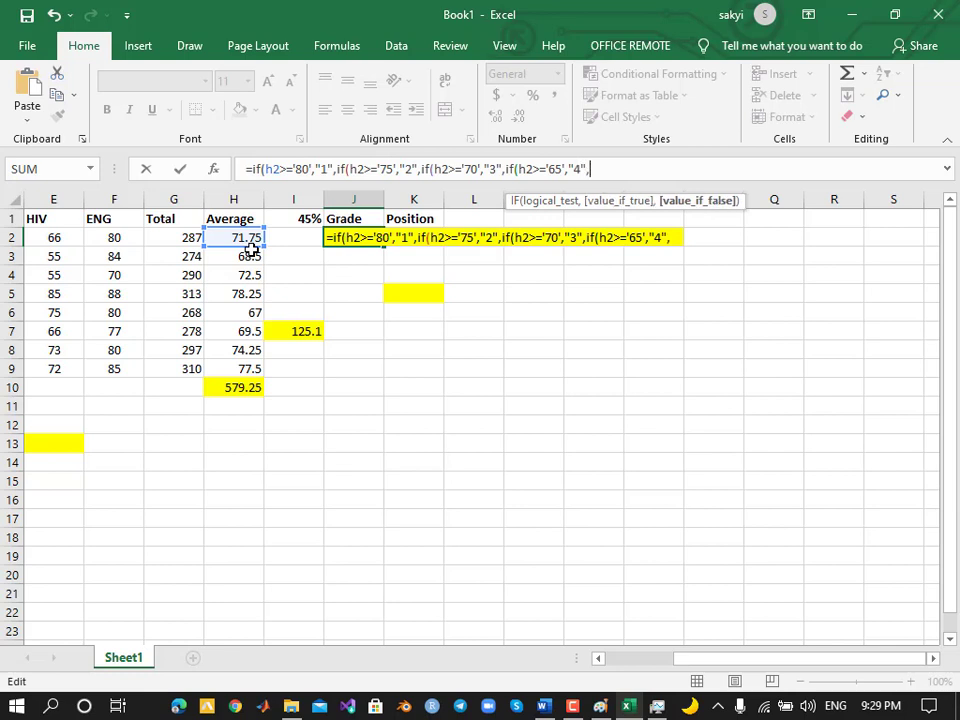
Append the fifth nested condition if(h2>='60',"5", to the J2 formula
text(if)
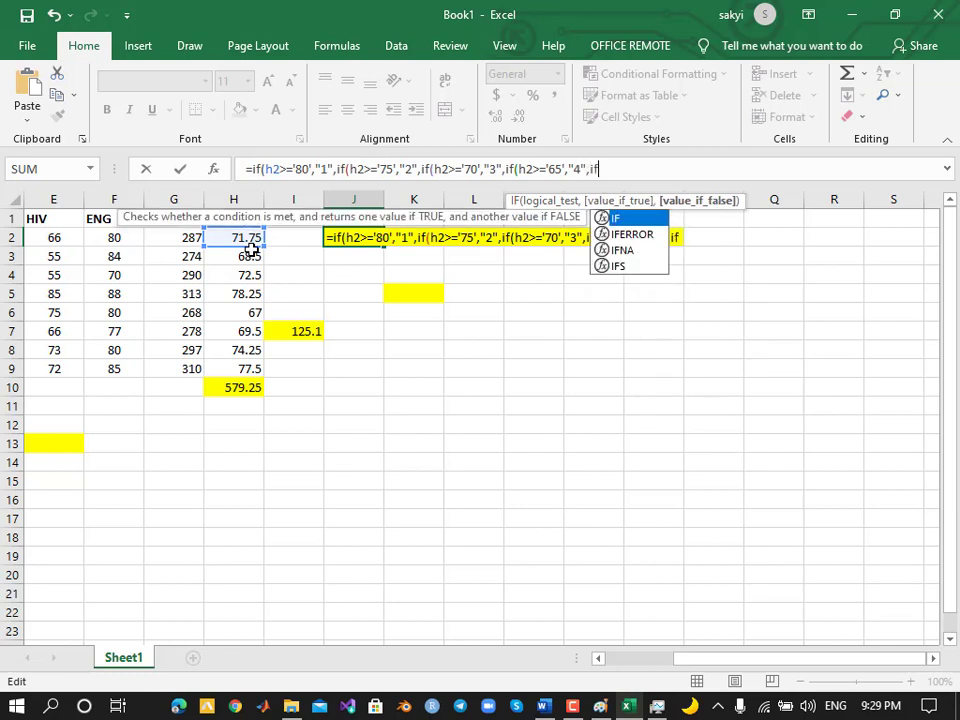
text((h)
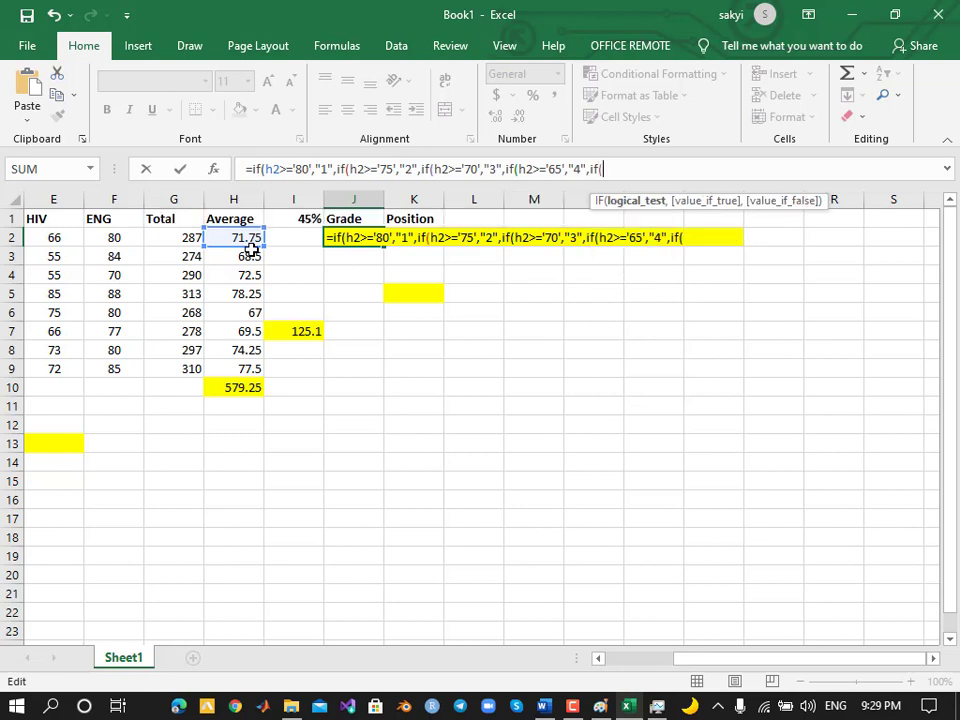
text(2>='60',)
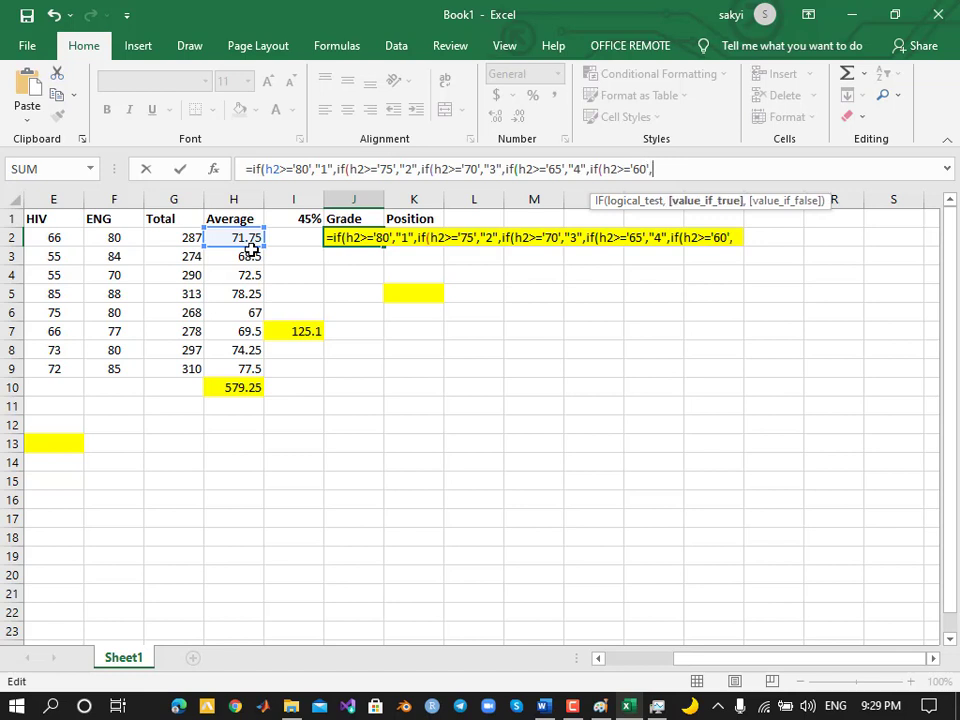
text("5")
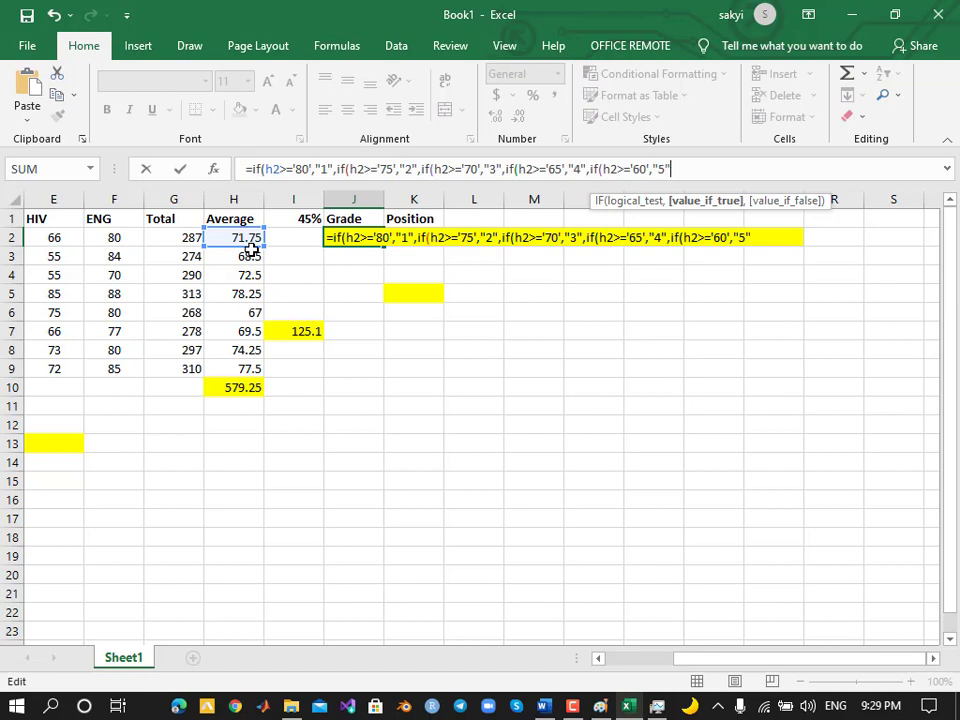
text(,)
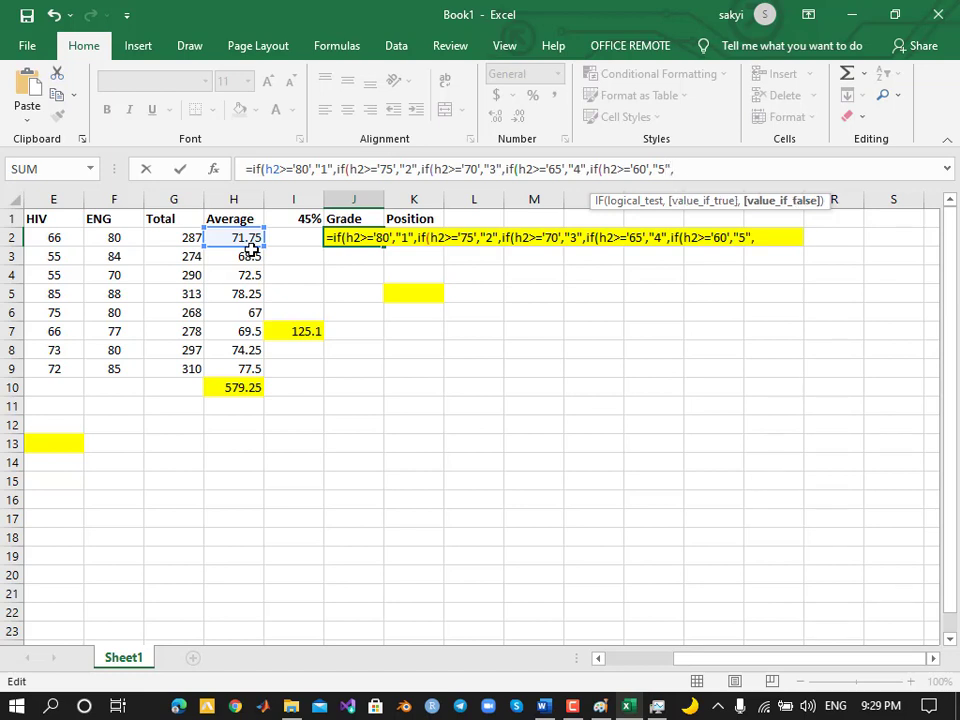
Append the sixth nested condition if(h2>='55',"6", to the J2 formula
text(if()
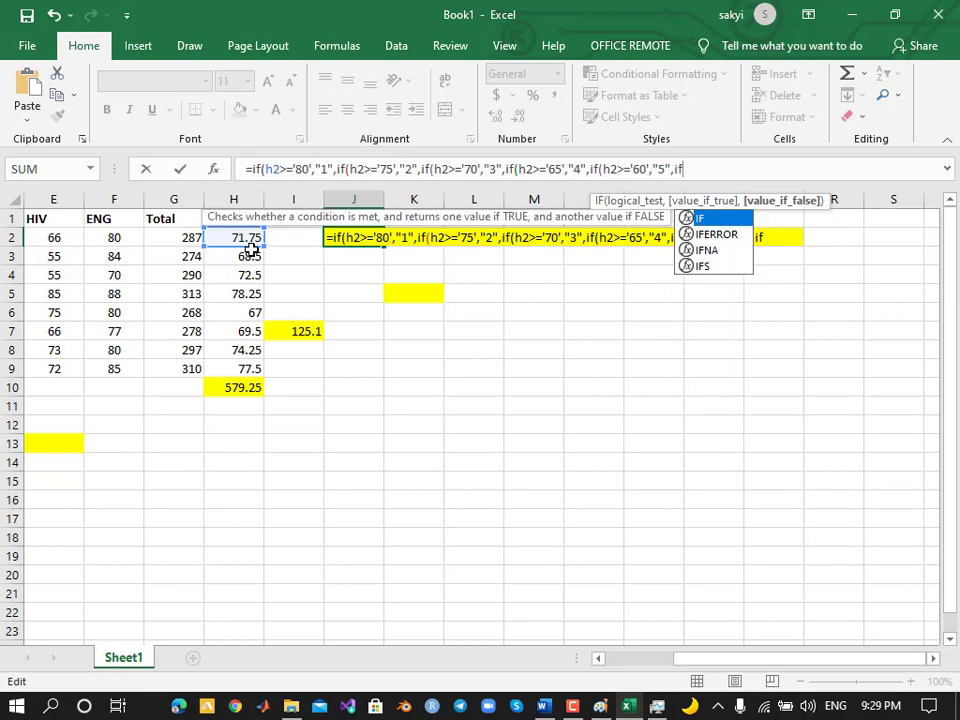
text(h2)
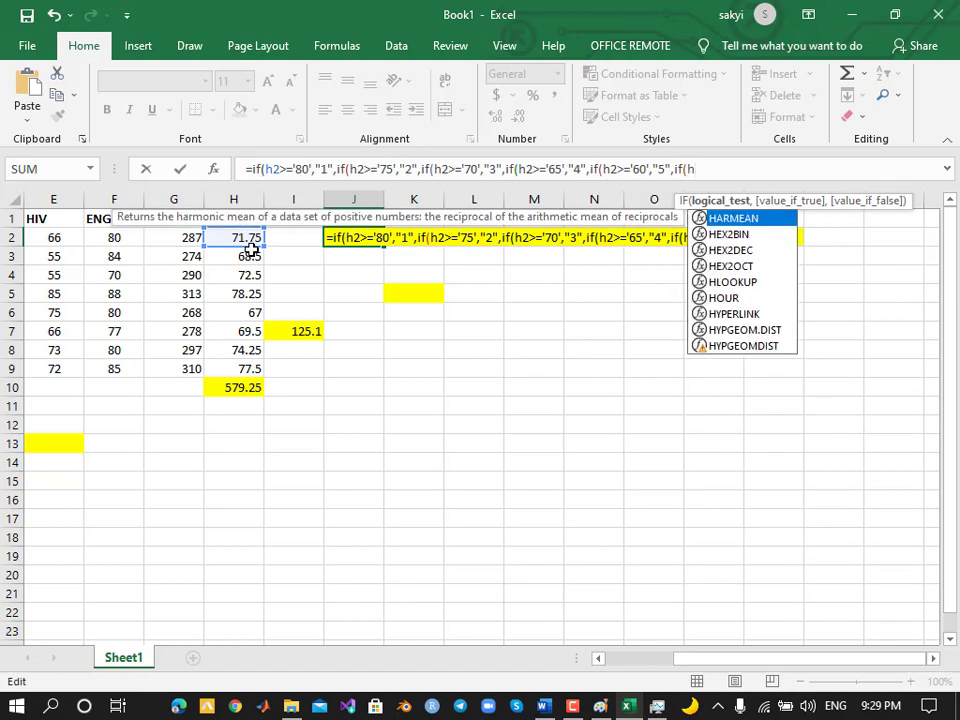
text(>=)
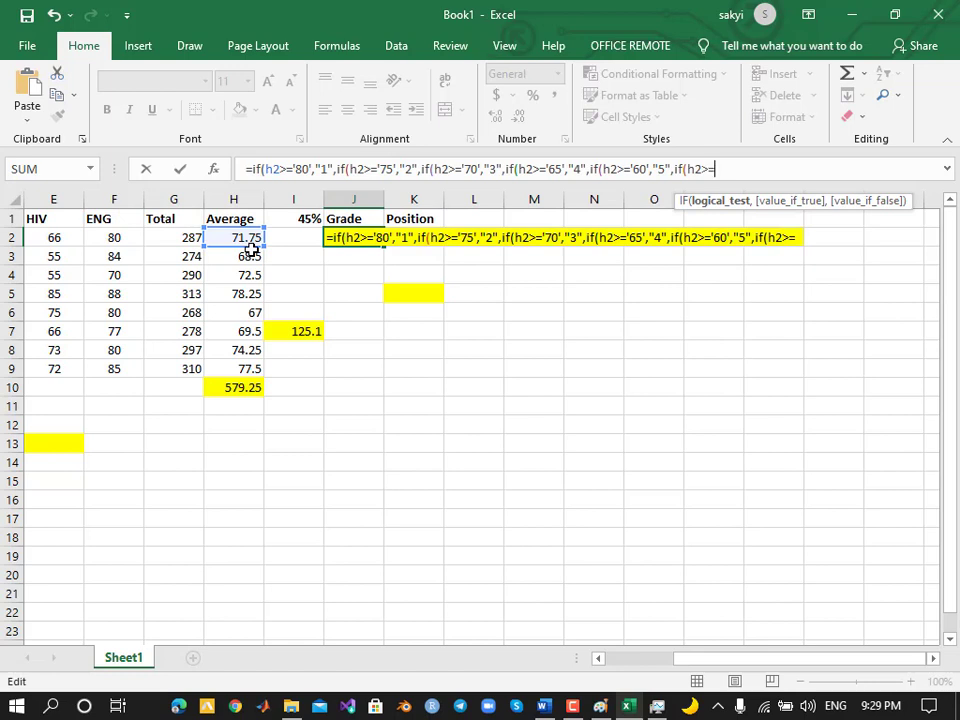
text(55)
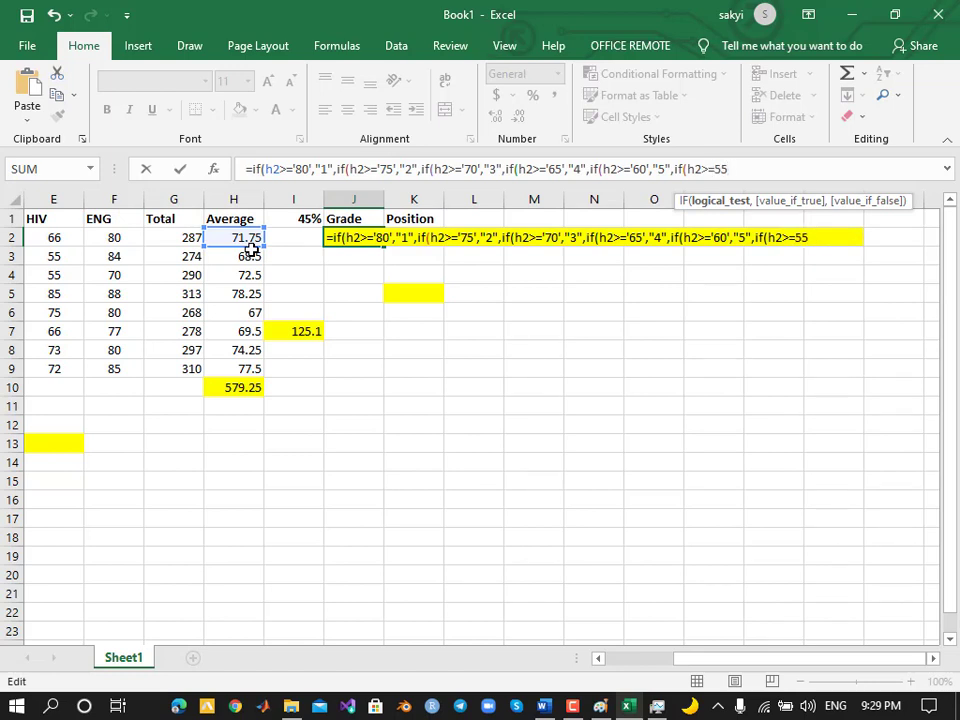
key(BackSpace)
key(BackSpace)
text('55',")
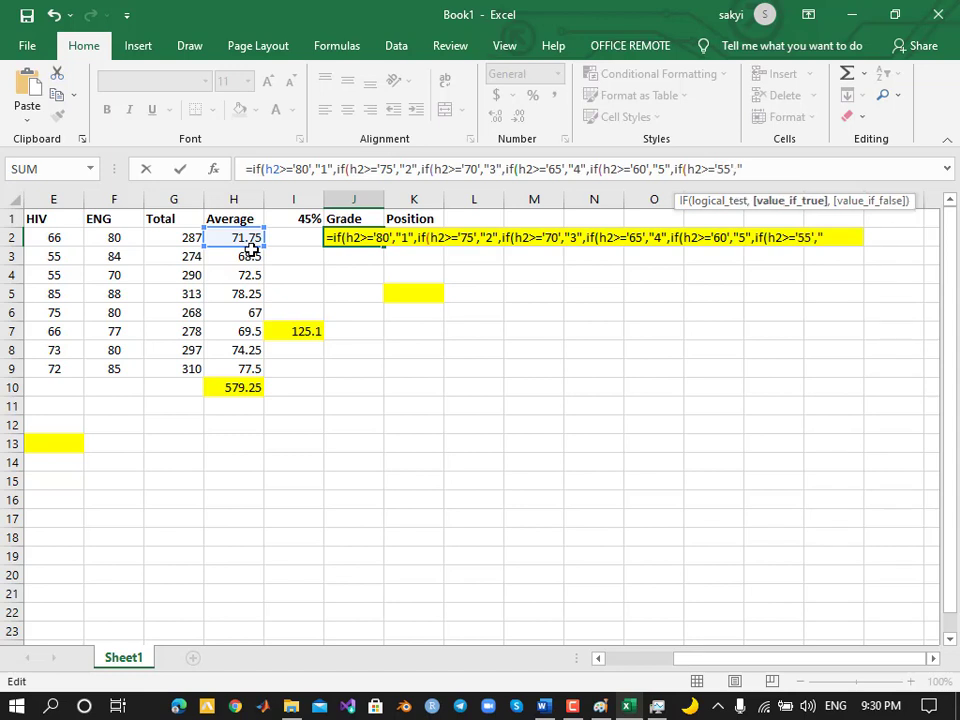
text(6)
text(",)
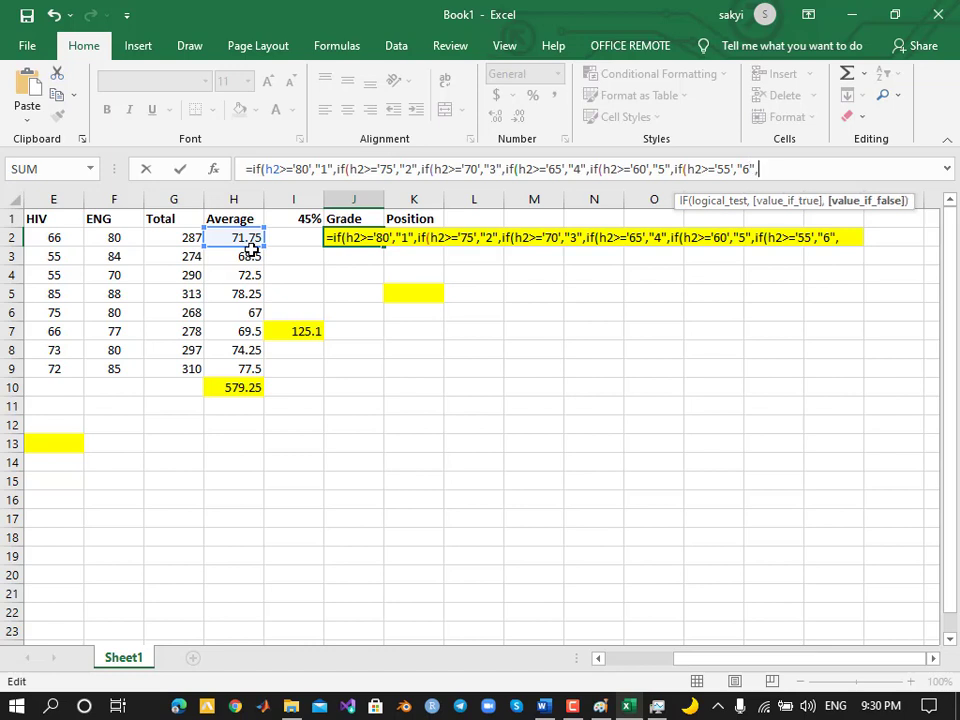
Append the seventh nested condition if(h2>='50',"7", to the J2 formula
text(if)
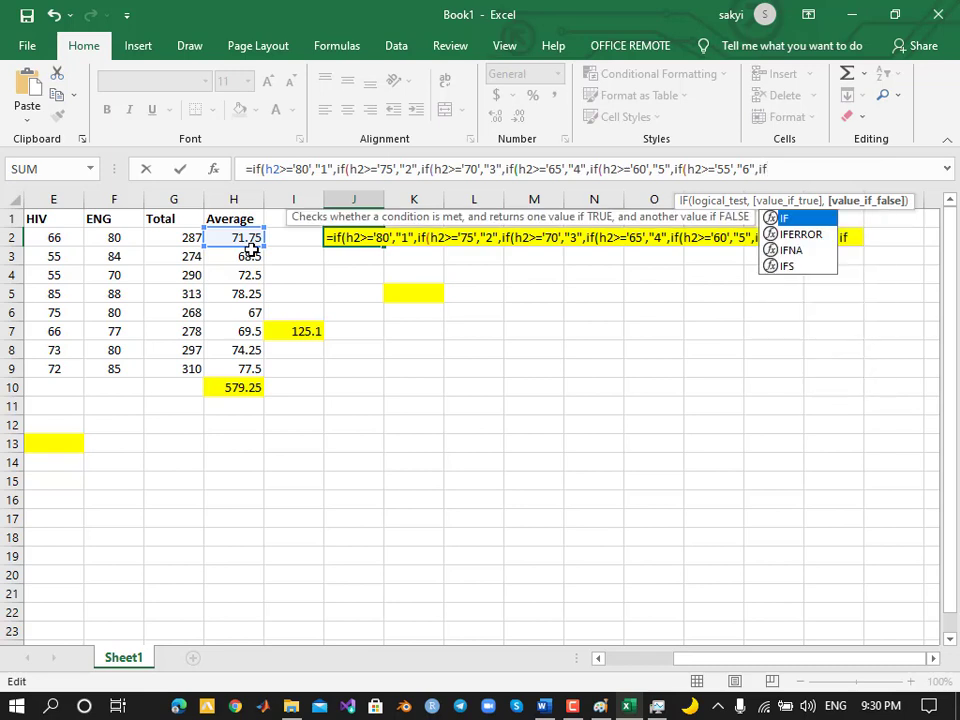
text(9)
key(BackSpace)
text(()
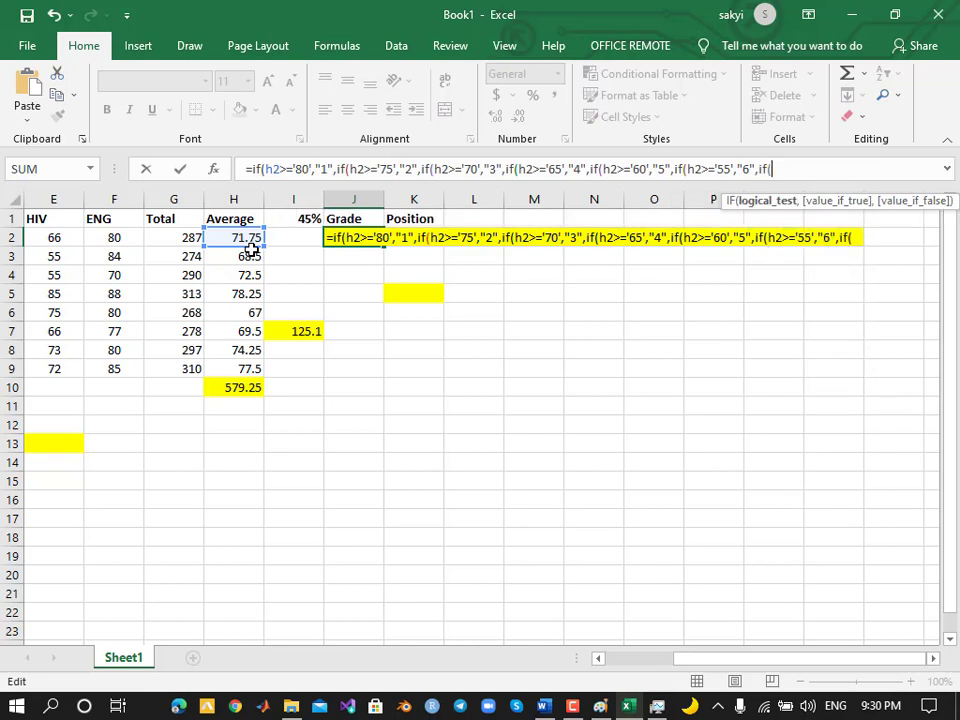
text(h2>)
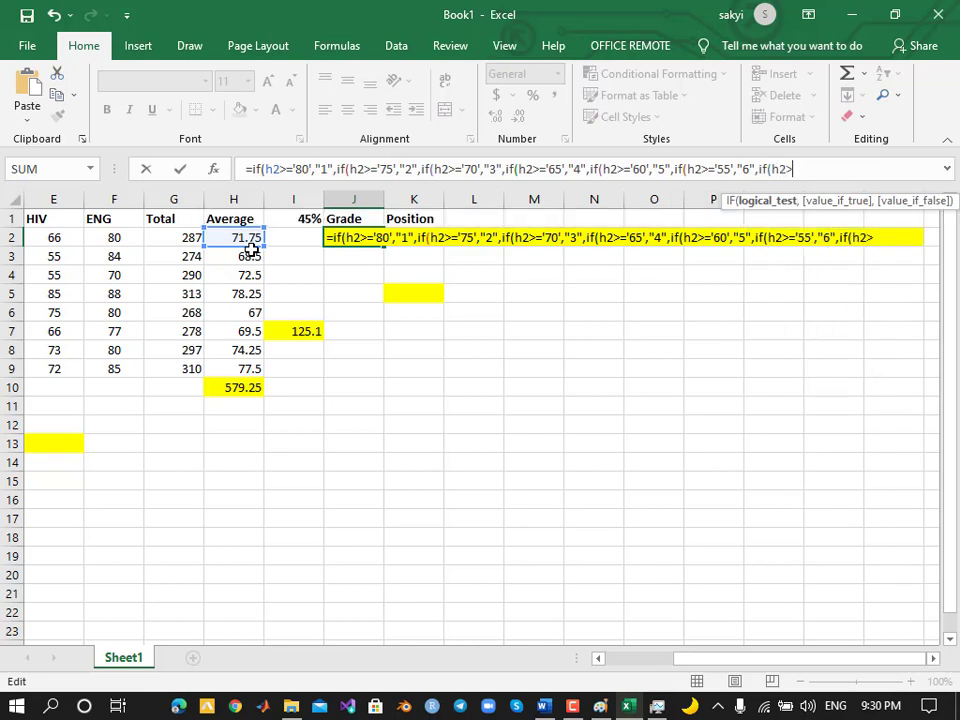
text(='50',")
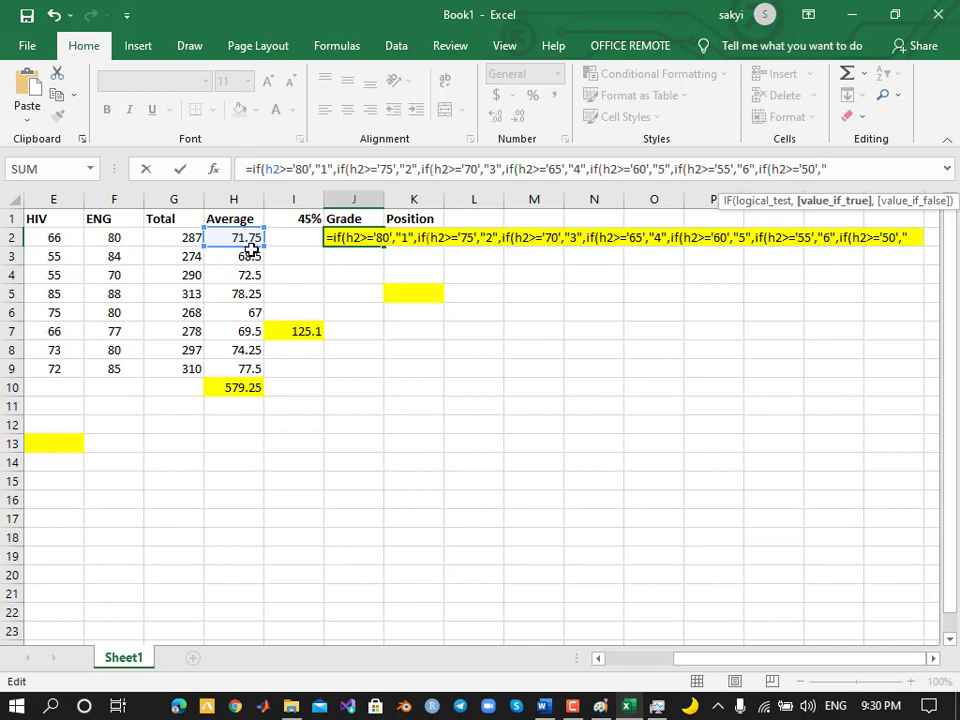
text(7")
text(,)
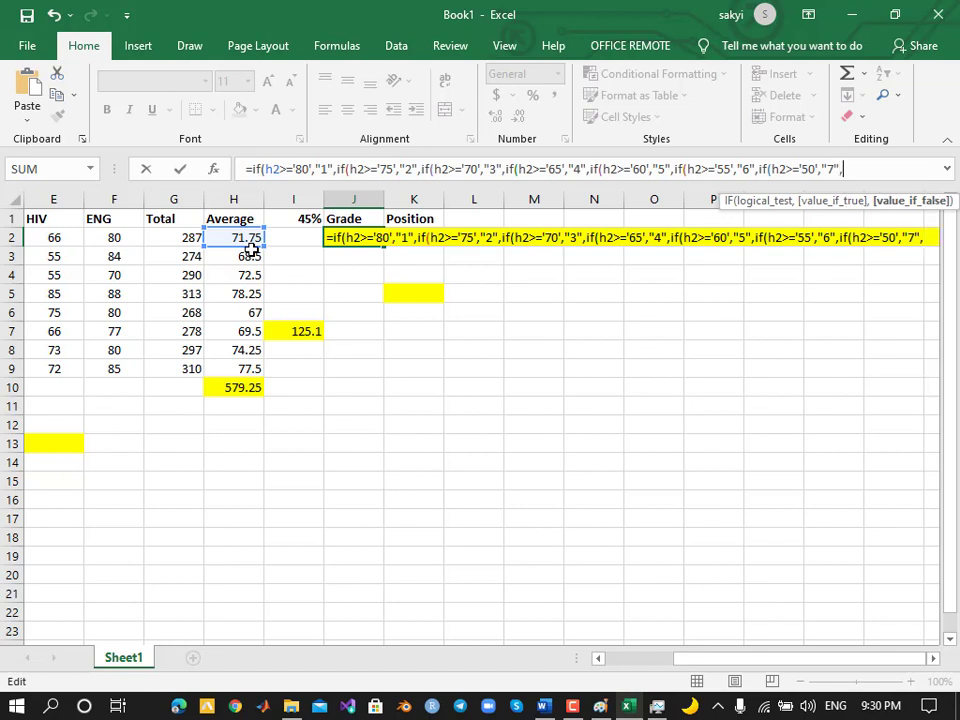
Append the eighth nested condition if(h2>='45',"8", to the J2 formula
text(if()
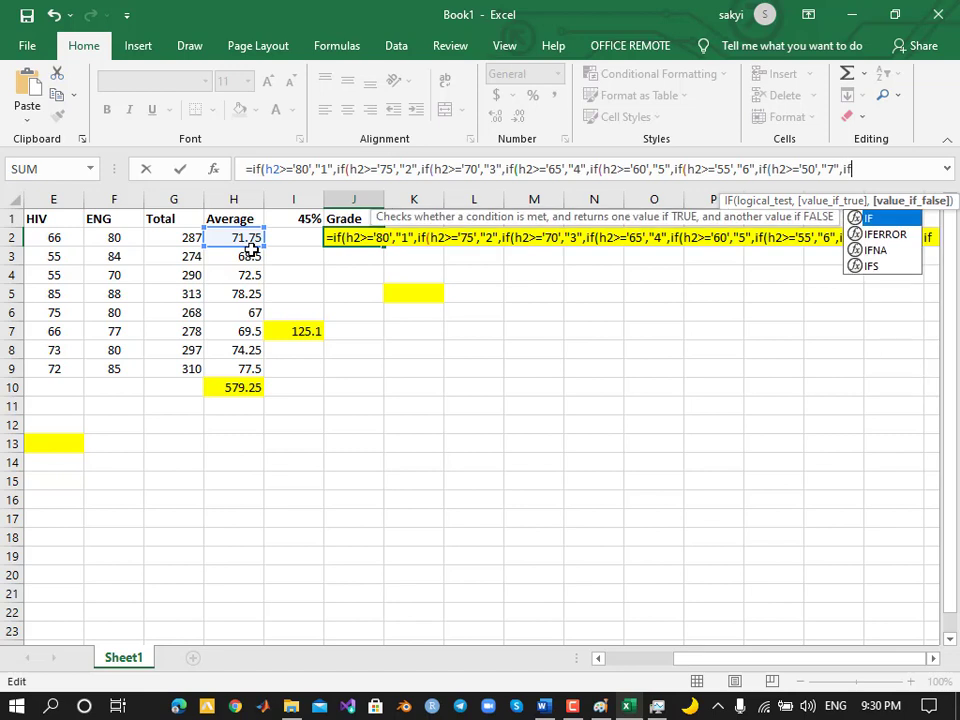
text(h2)
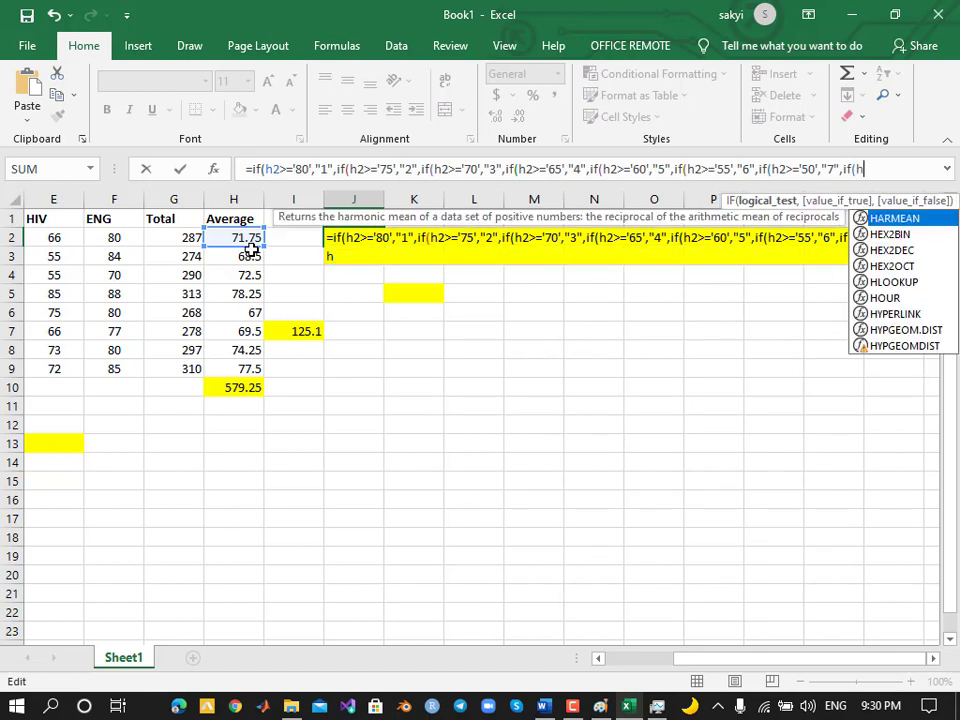
text(>=)
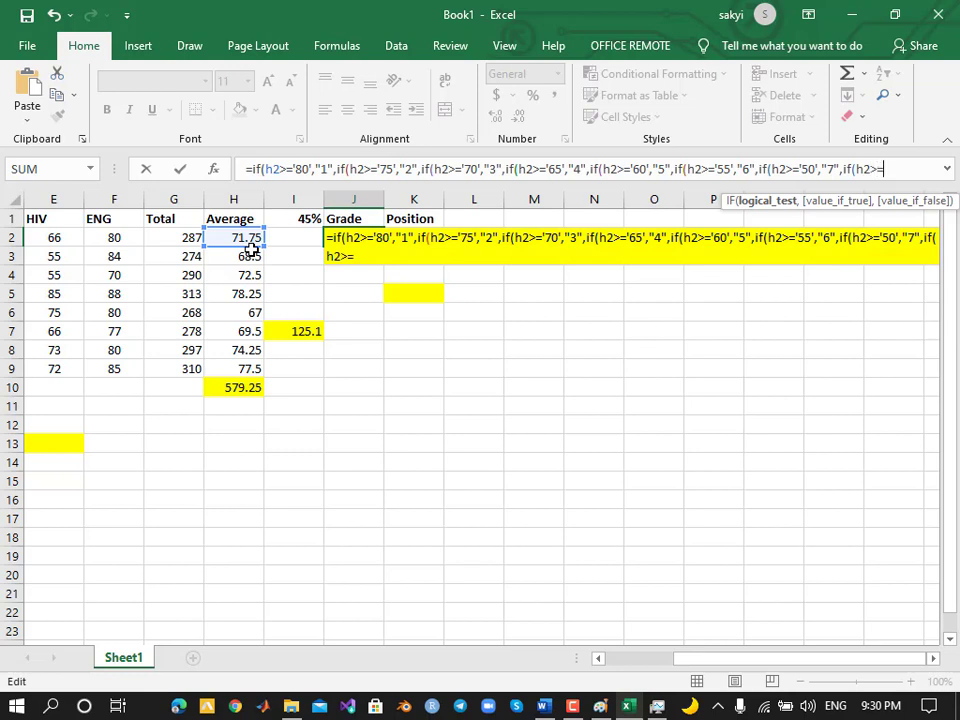
text('45',")
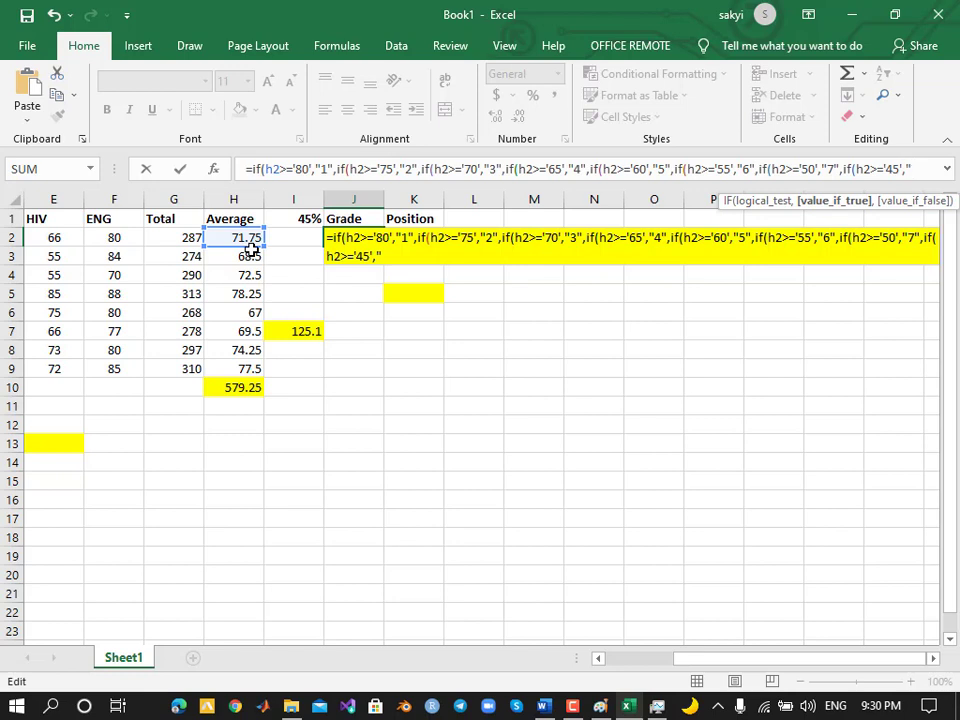
text(8",)
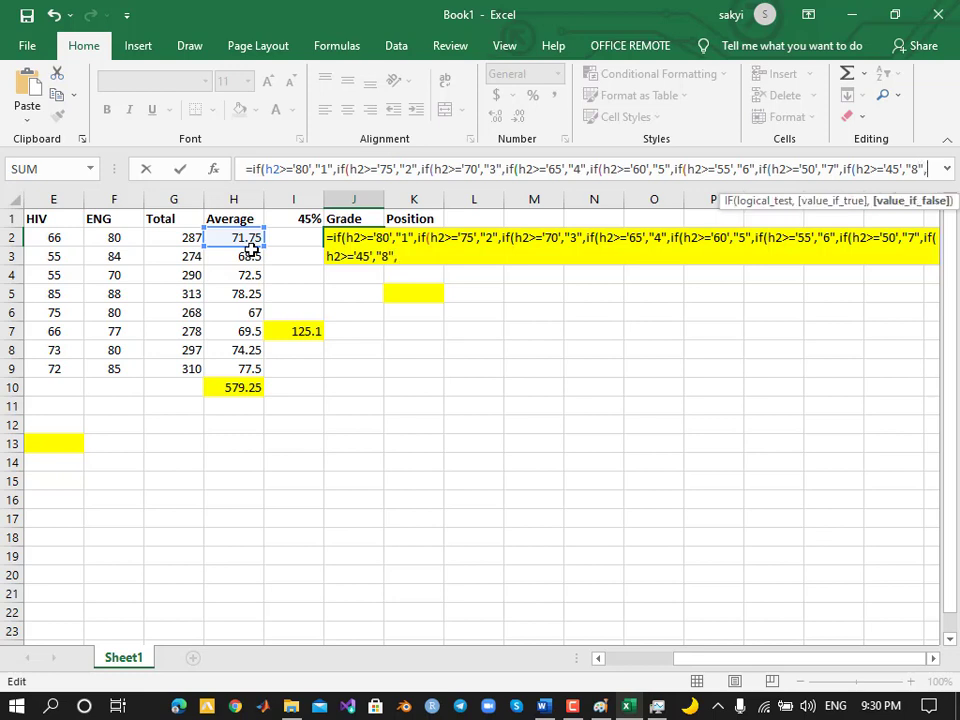
Append the ninth nested condition if(h2<'45',"9" to the J2 formula
text(if)
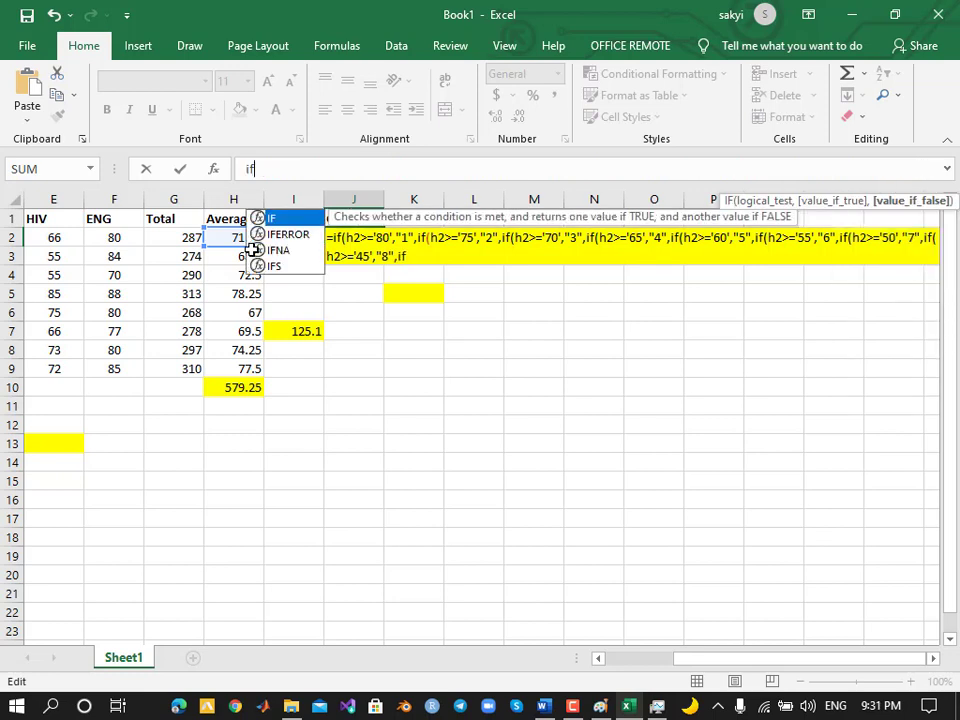
text(()
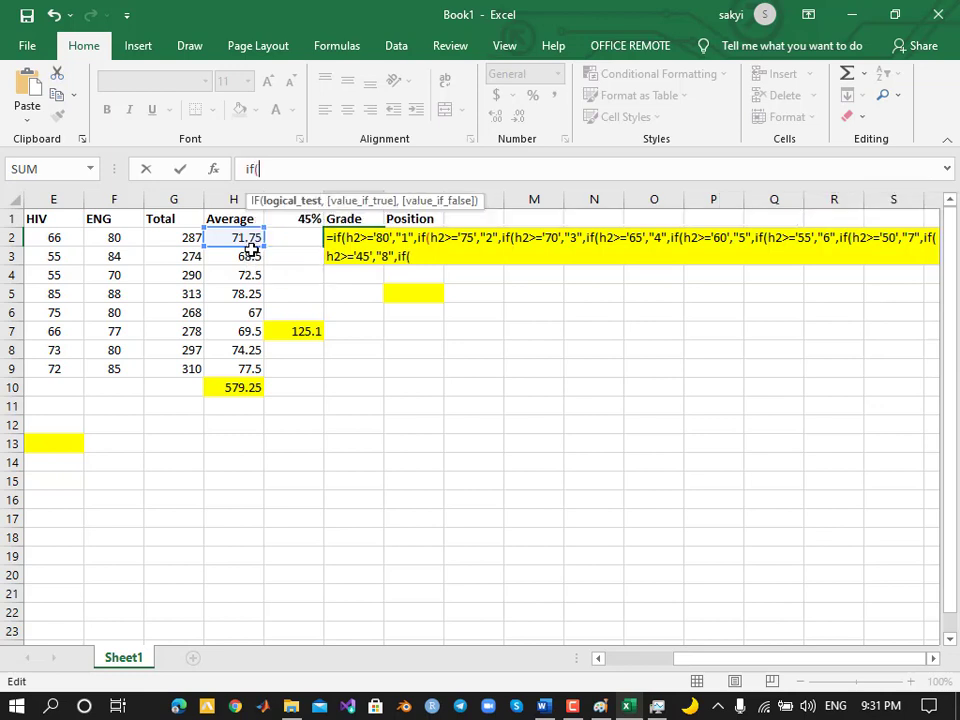
text(h2<)
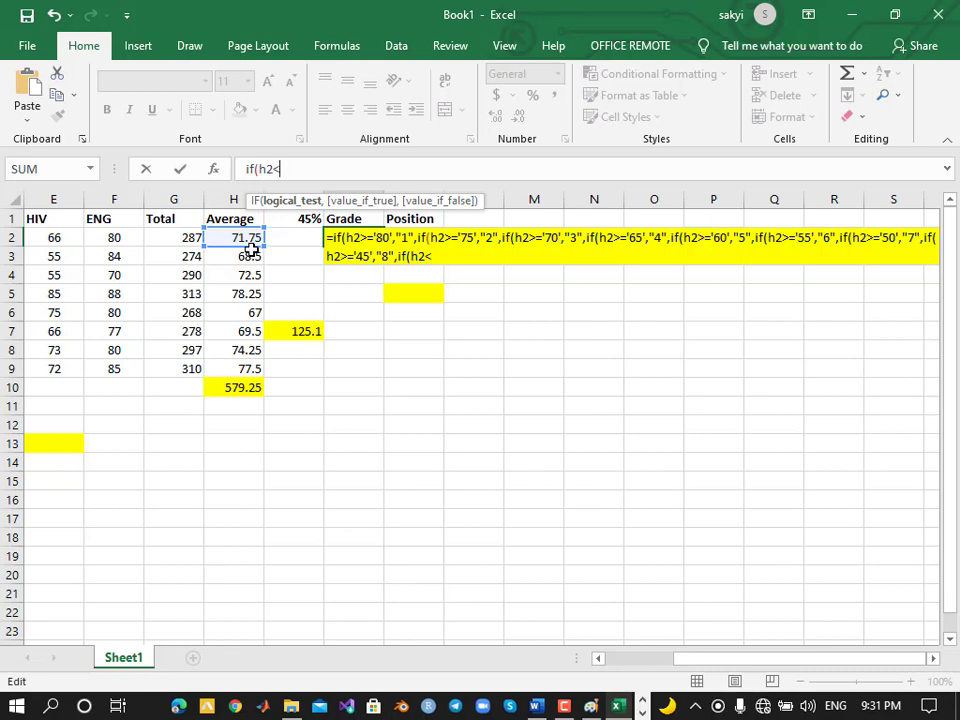
text('45)
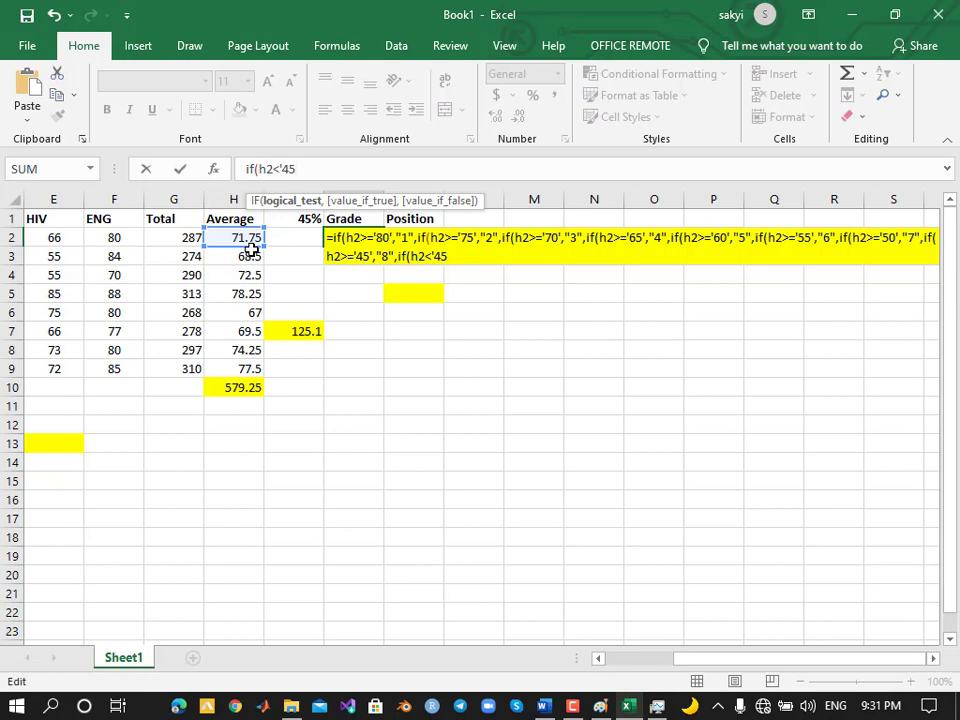
text(',"9)
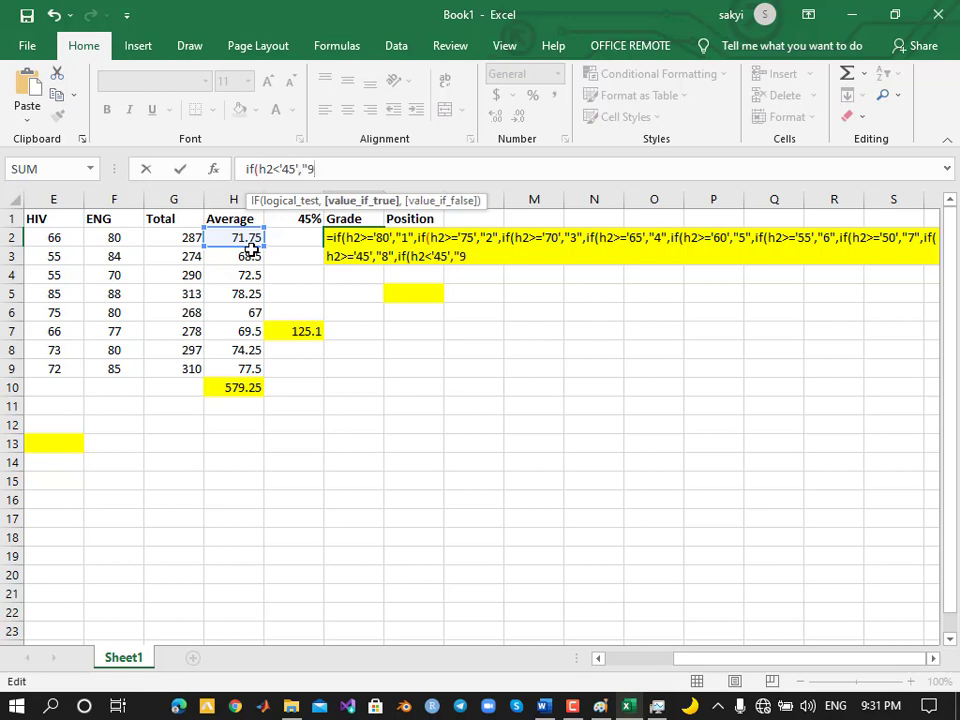
text(")
Close the J2 formula with nine closing parentheses and try to enter it, dismissing the formula alert
text())
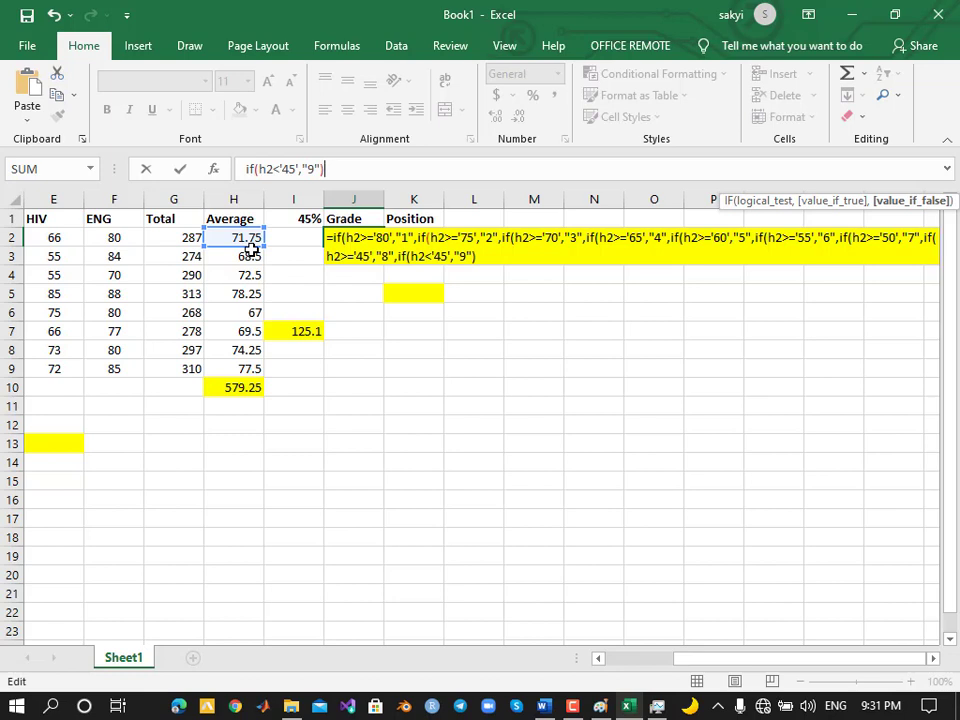
text()))))
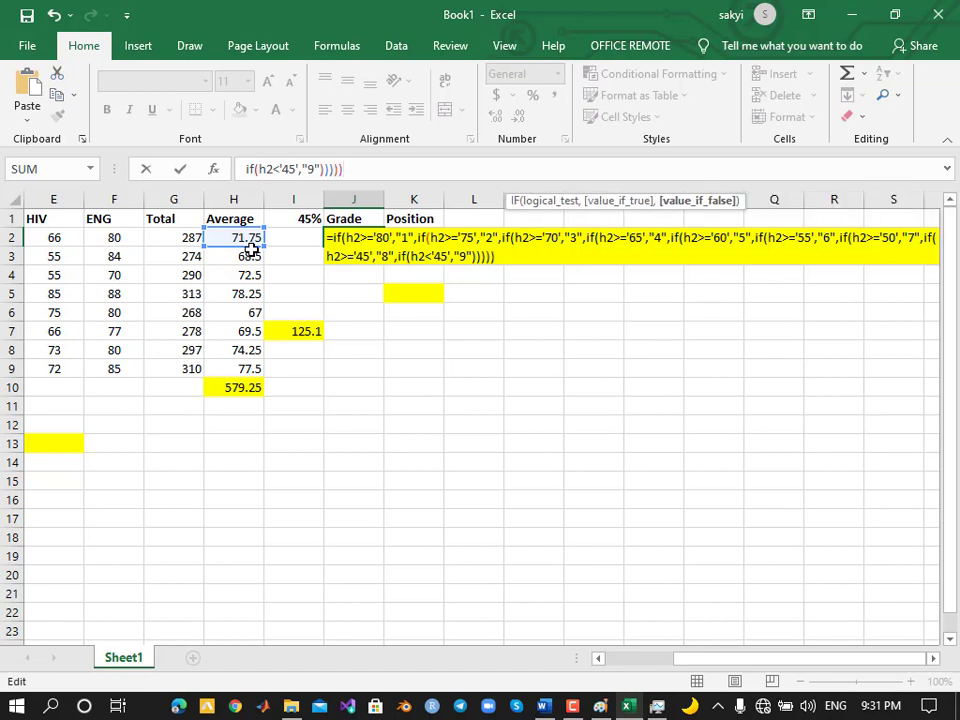
text()))
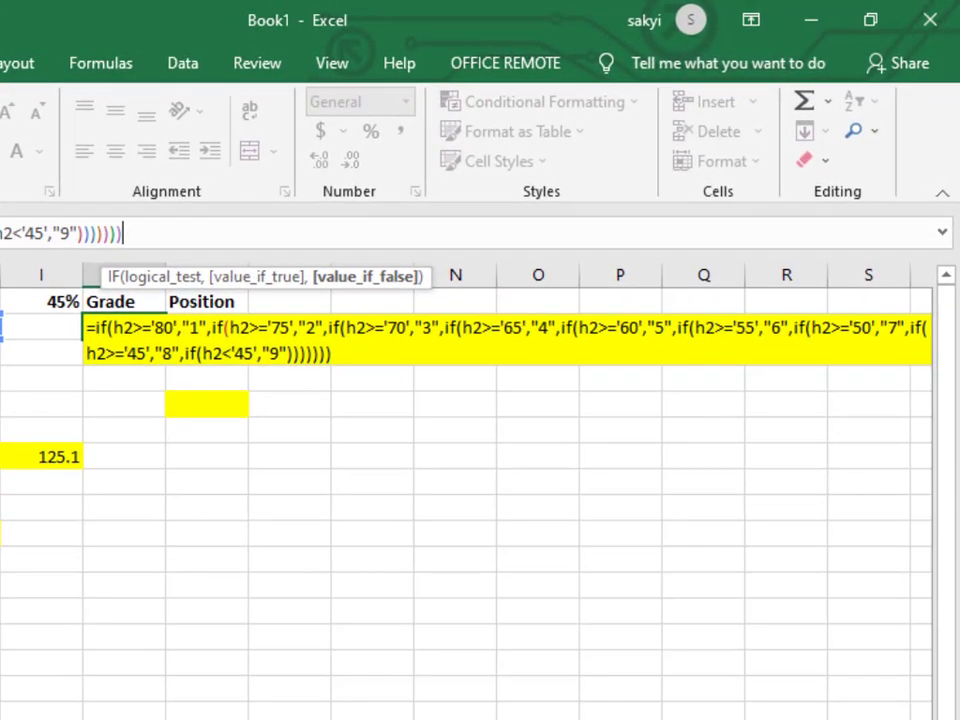
text()))
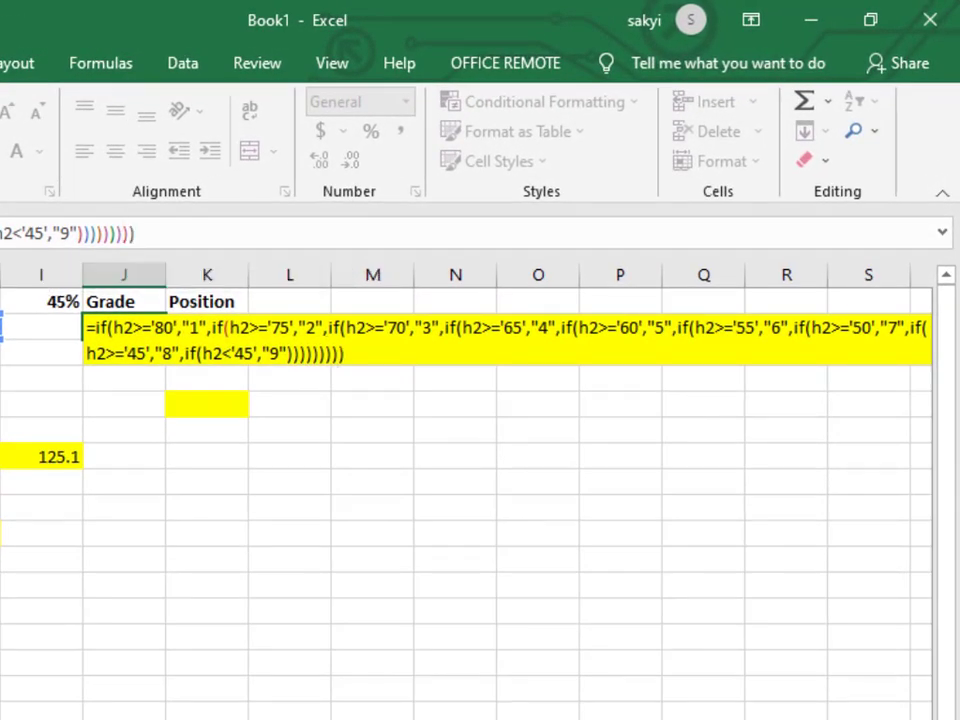
key(Return)
key(Return)
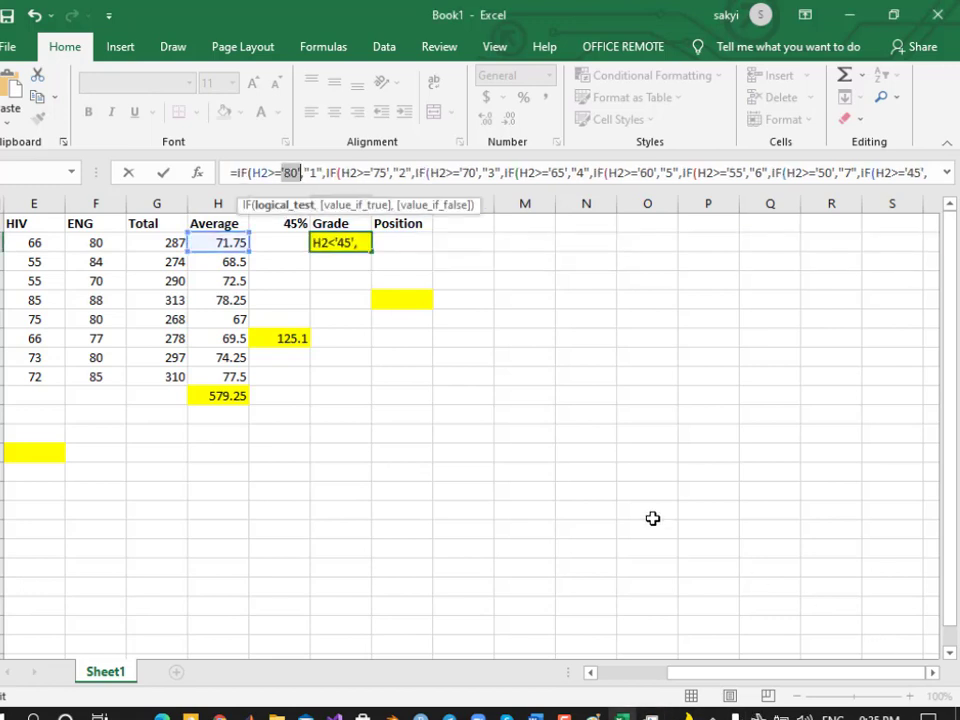
key(Return)
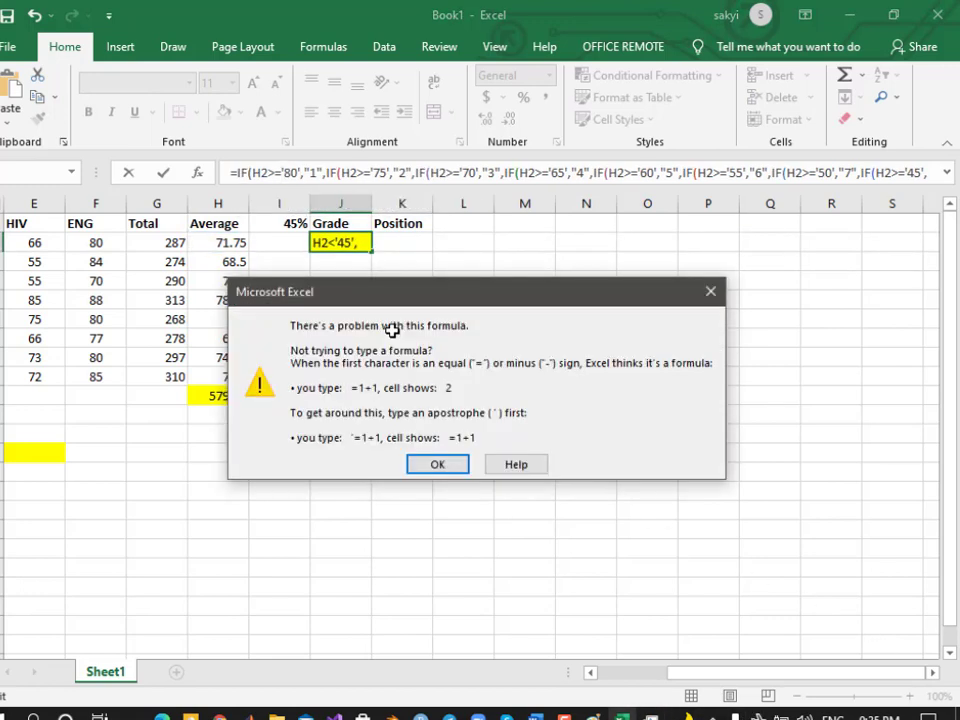
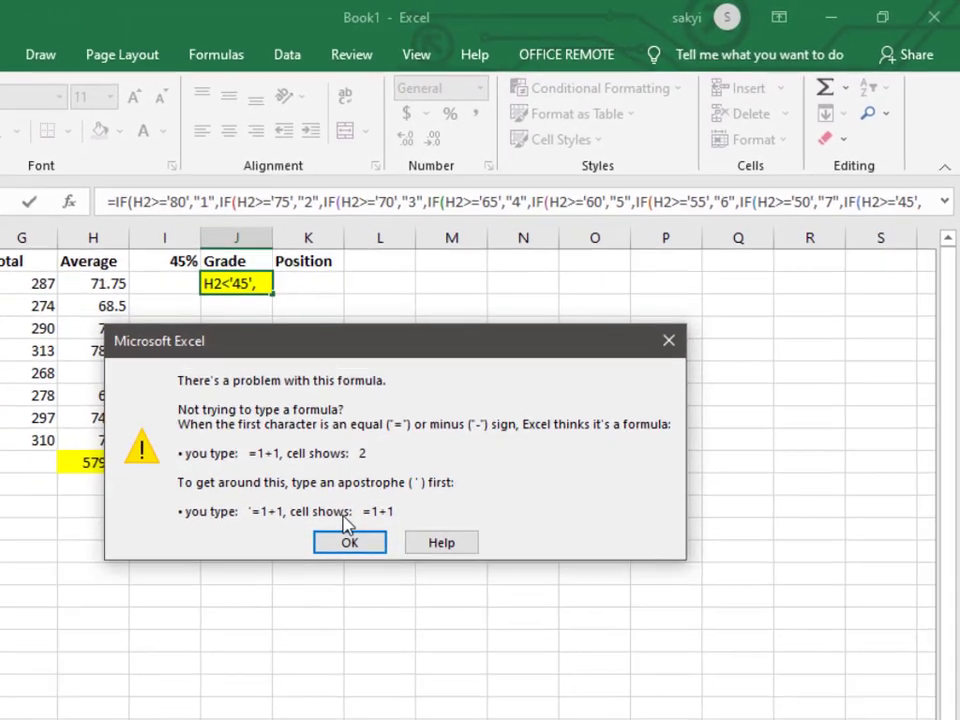
click(345, 542)
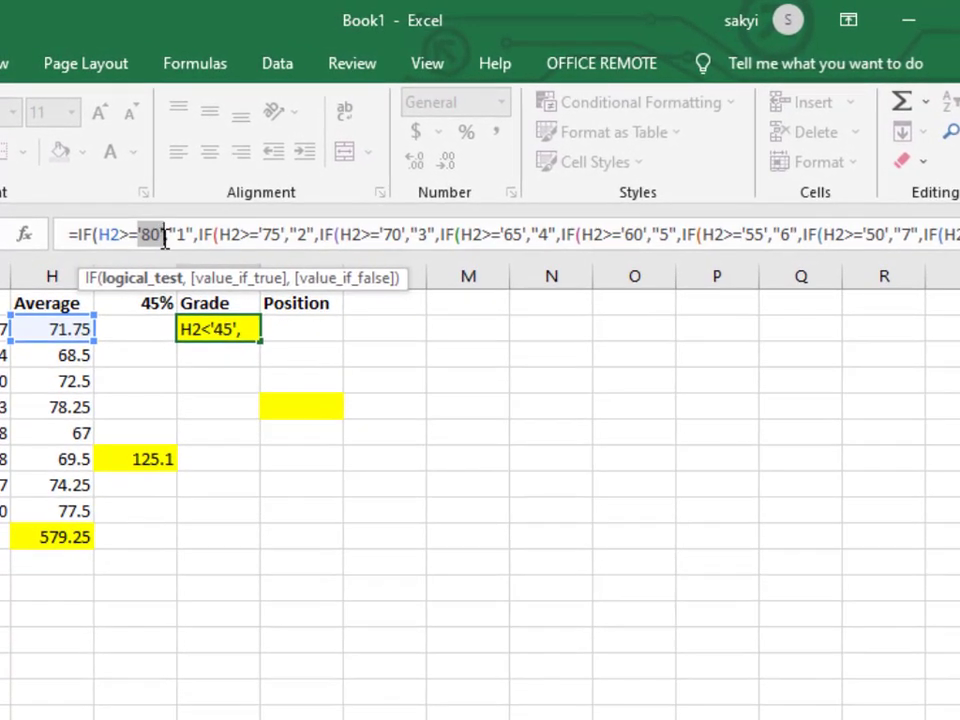
Remove the single quotes around 80 in the first condition of the J2 formula and try to enter it again
click(164, 237)
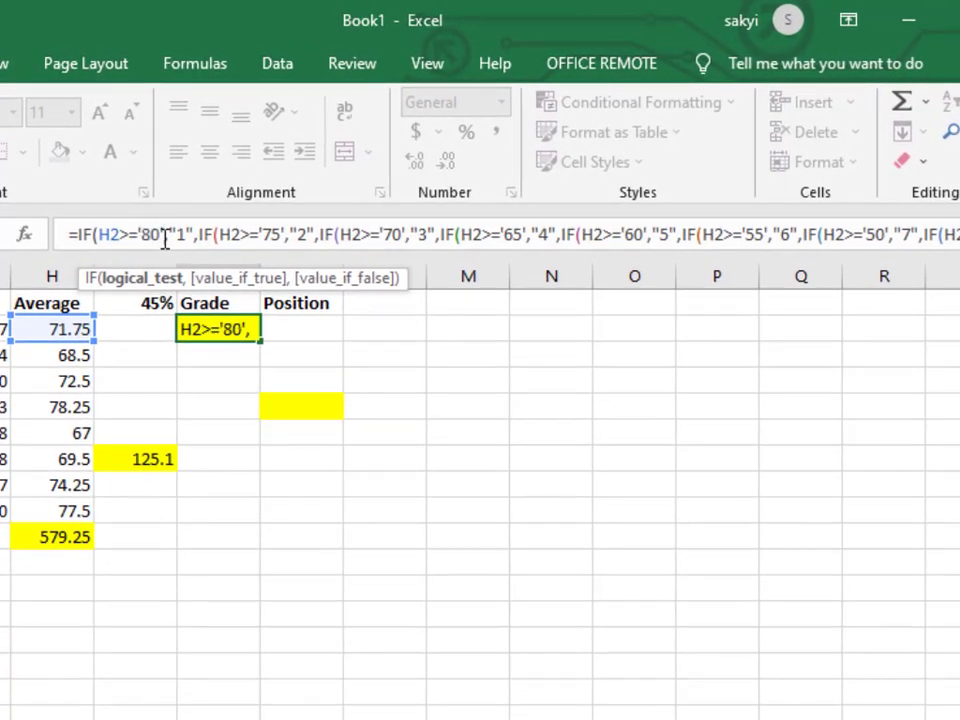
key(Left)
key(Left)
key(BackSpace)
key(Right)
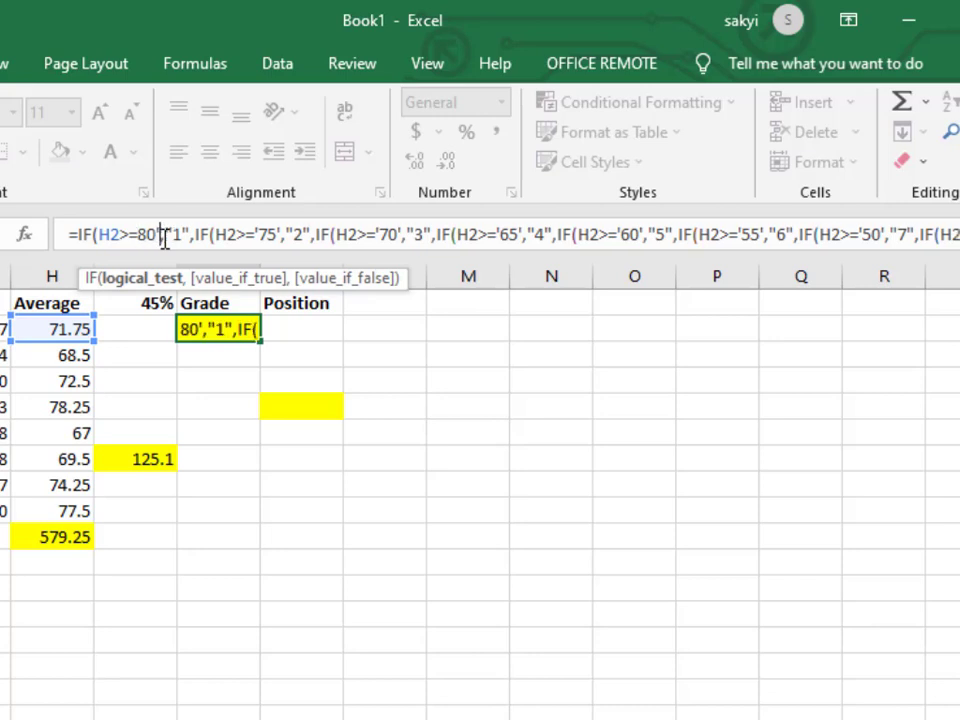
key(Delete)
key(Return)
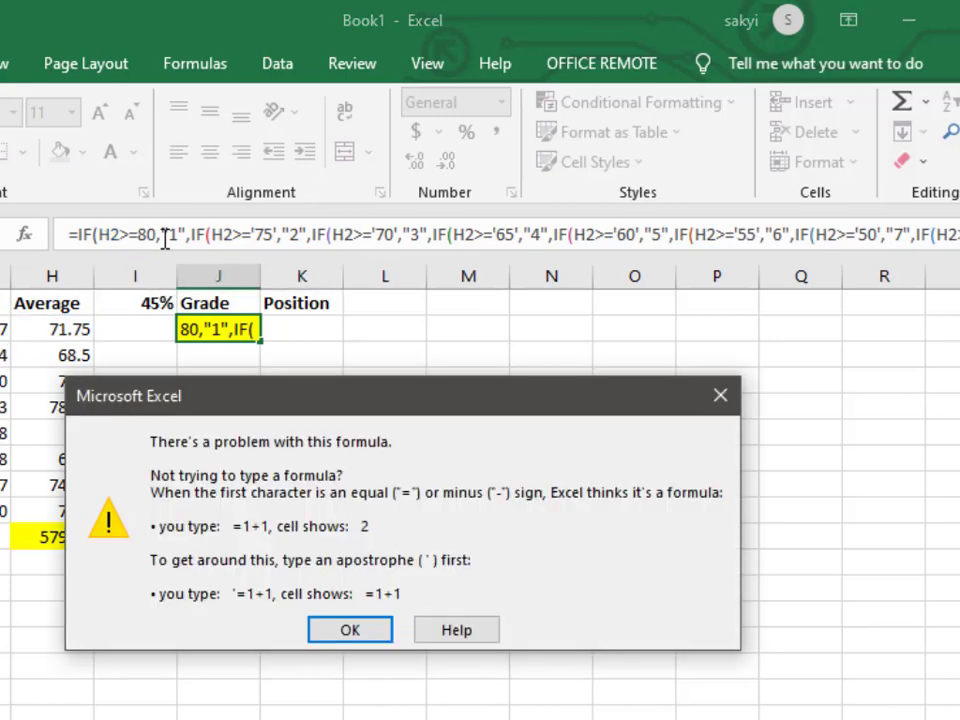
click(351, 638)
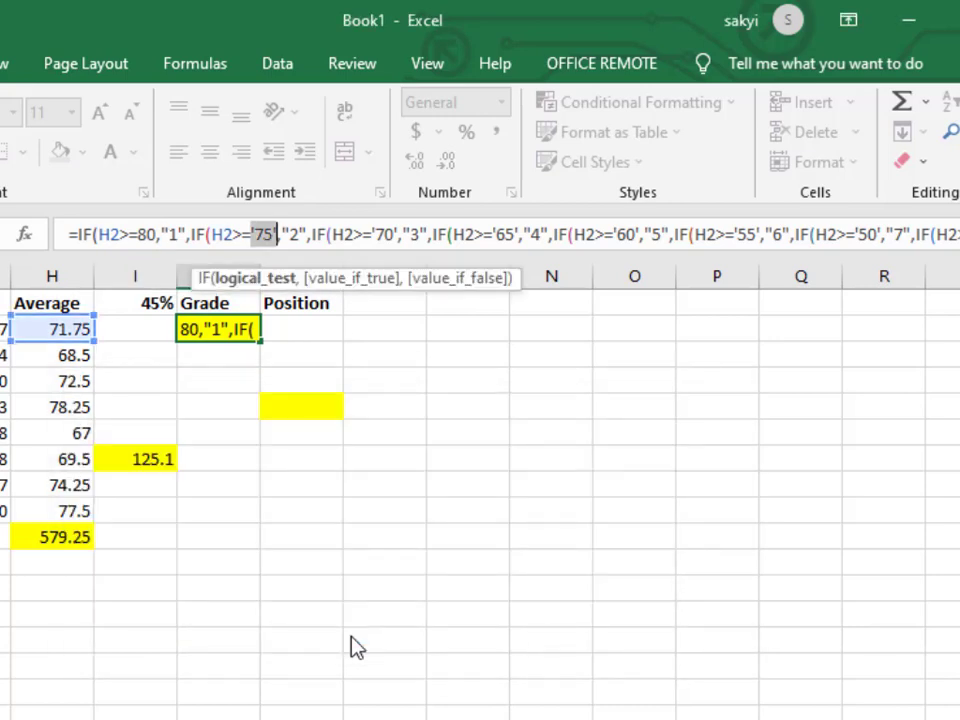
Remove the single quotes around 75 in the second condition of the J2 formula
key(Right)
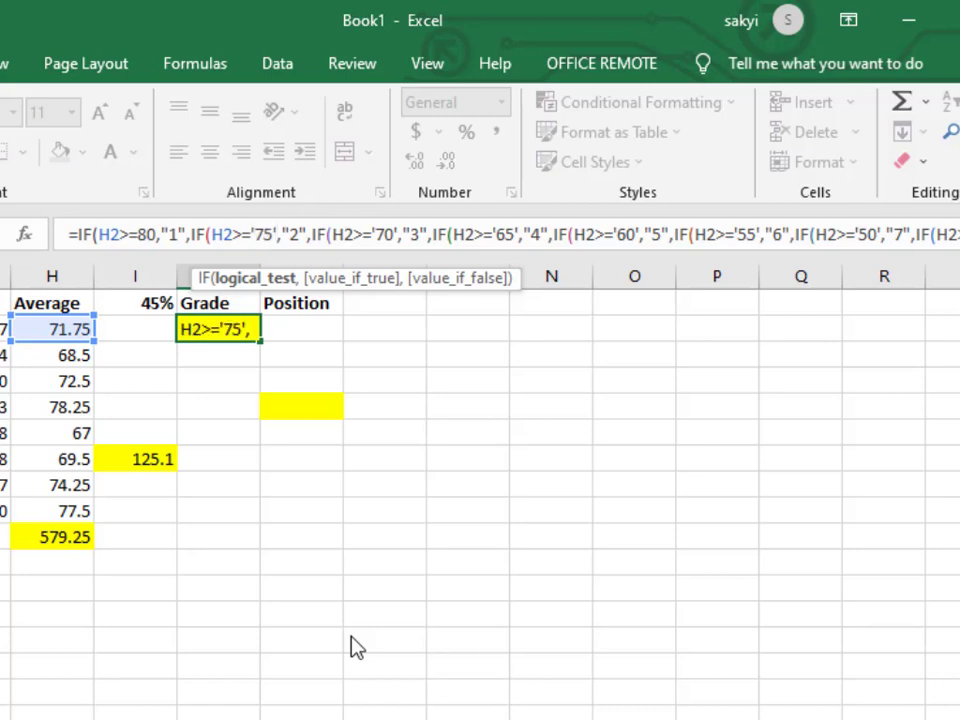
key(BackSpace)
key(Left)
key(Left)
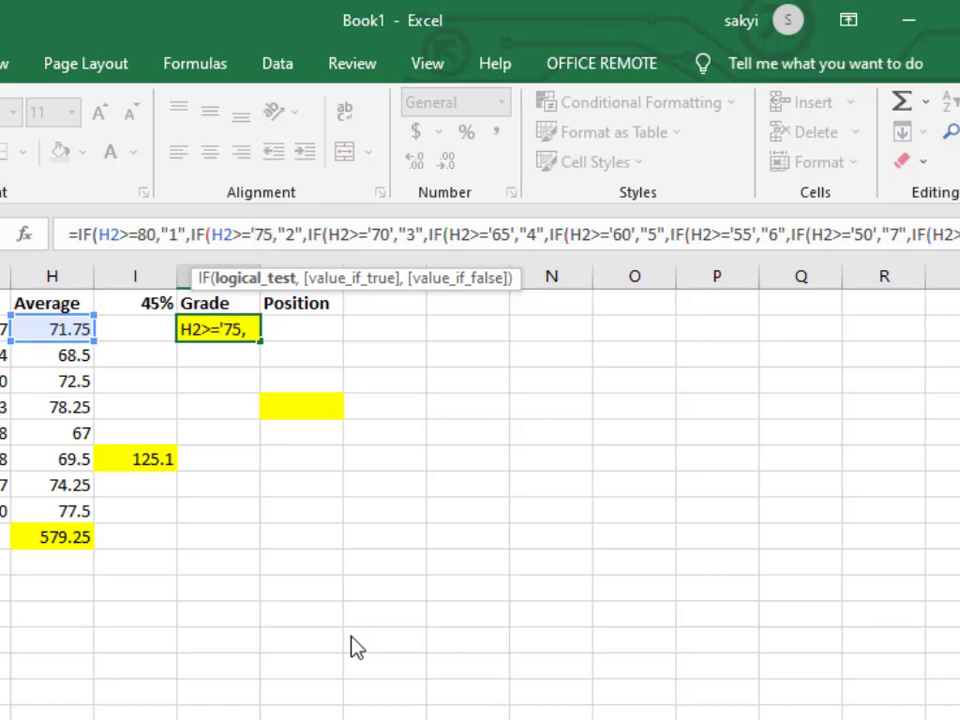
key(BackSpace)
Remove the single quotes around 70 in the third condition of the J2 formula and try to enter it
key(Right)
key(Right)
key(Right)
key(Right)
key(Right)
key(Right)
key(Right)
key(Right)
key(Right)
key(Right)
key(Right)
key(Right)
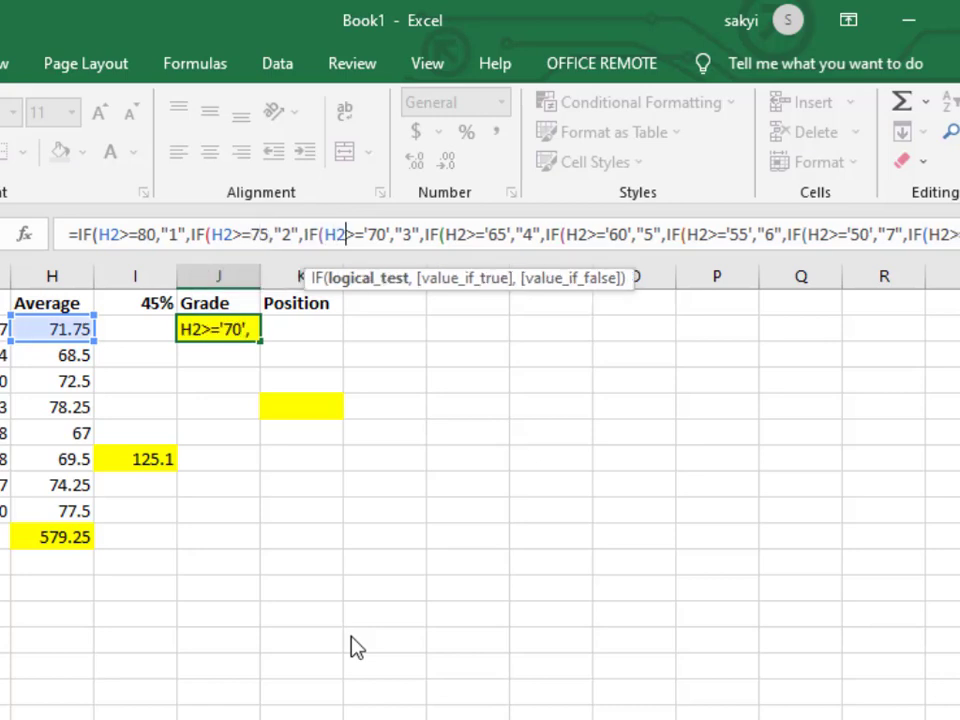
key(Right)
key(Right)
key(Right)
key(BackSpace)
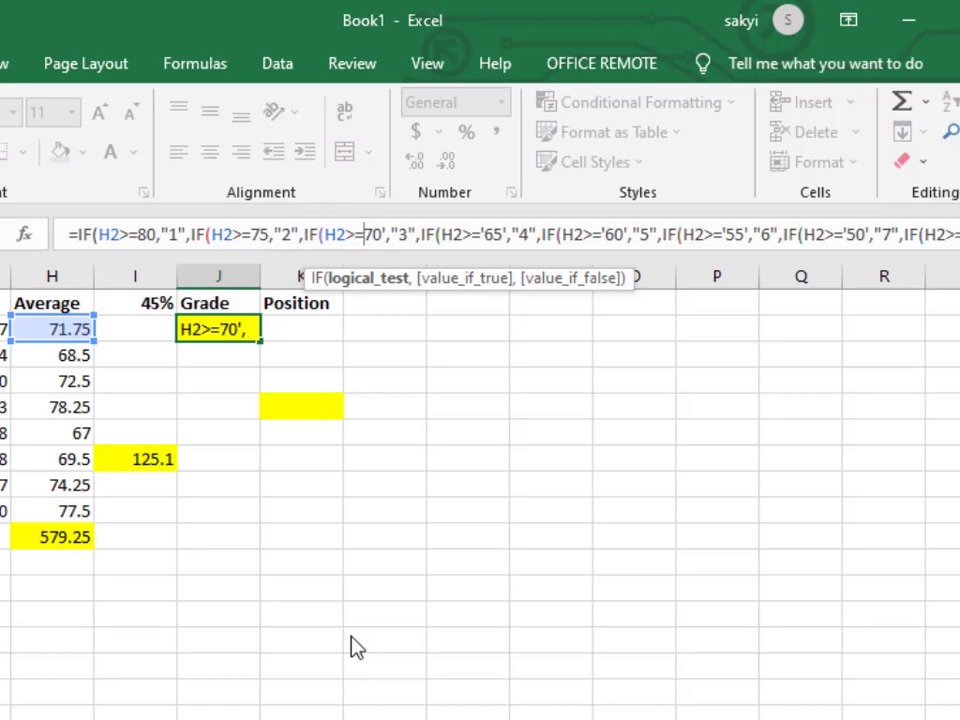
scroll(357, 648, down, 1)
key(Right)
key(Right)
key(Right)
key(BackSpace)
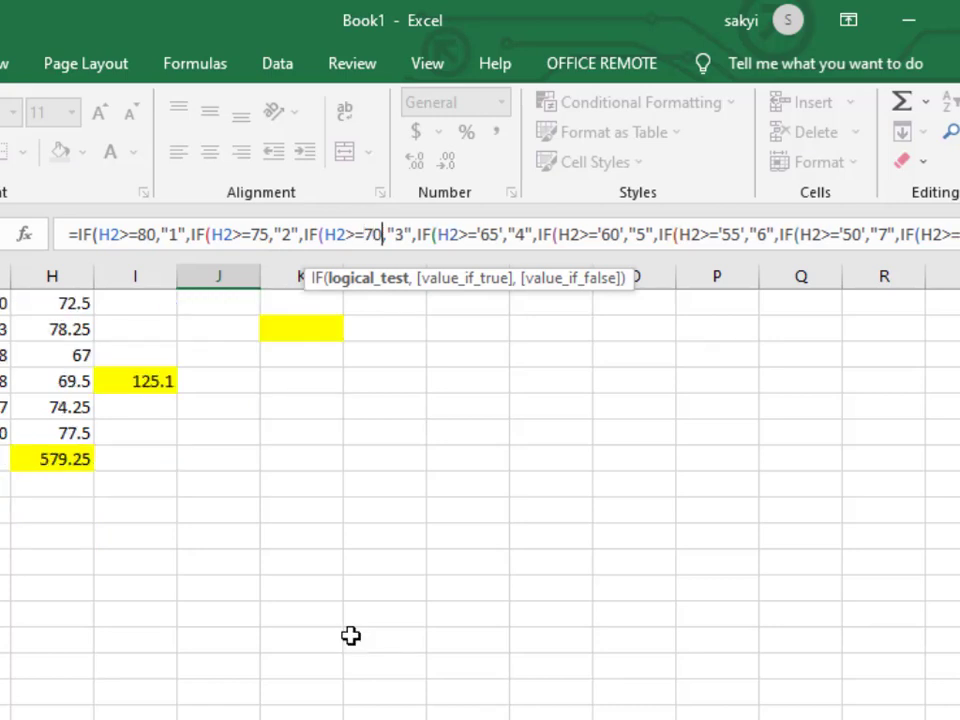
key(Return)
key(Return)
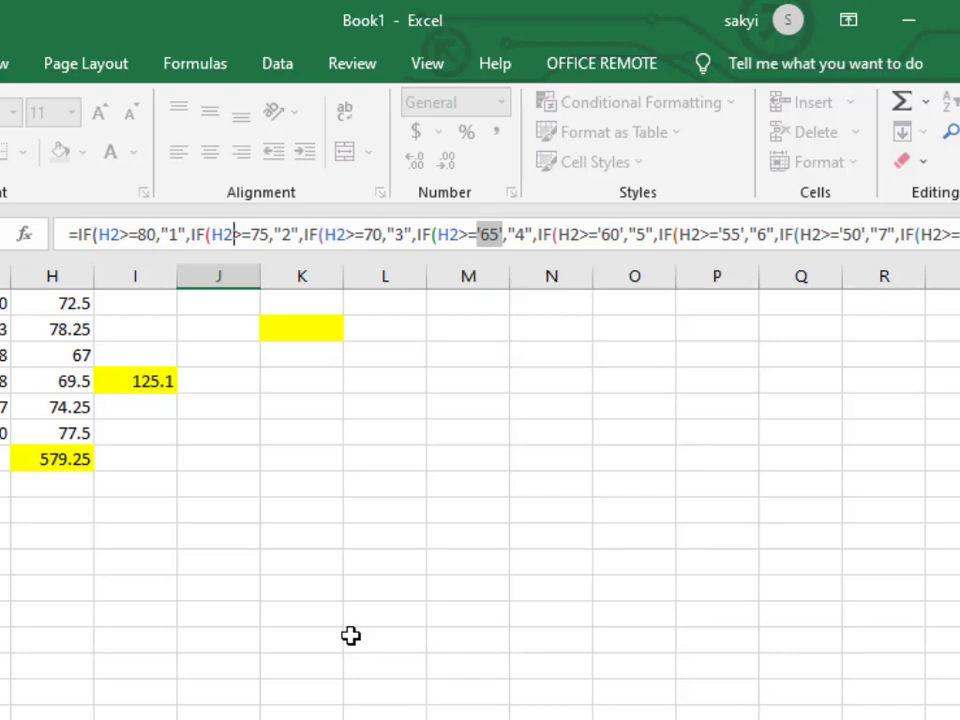
Remove the single quotes around 45 in the last condition, H2<'45', of the J2 formula
key(End)
key(Left)
key(Left)
key(Left)
key(Left)
key(Left)
key(Left)
key(Left)
key(Left)
key(Left)
key(Left)
key(Left)
key(Left)
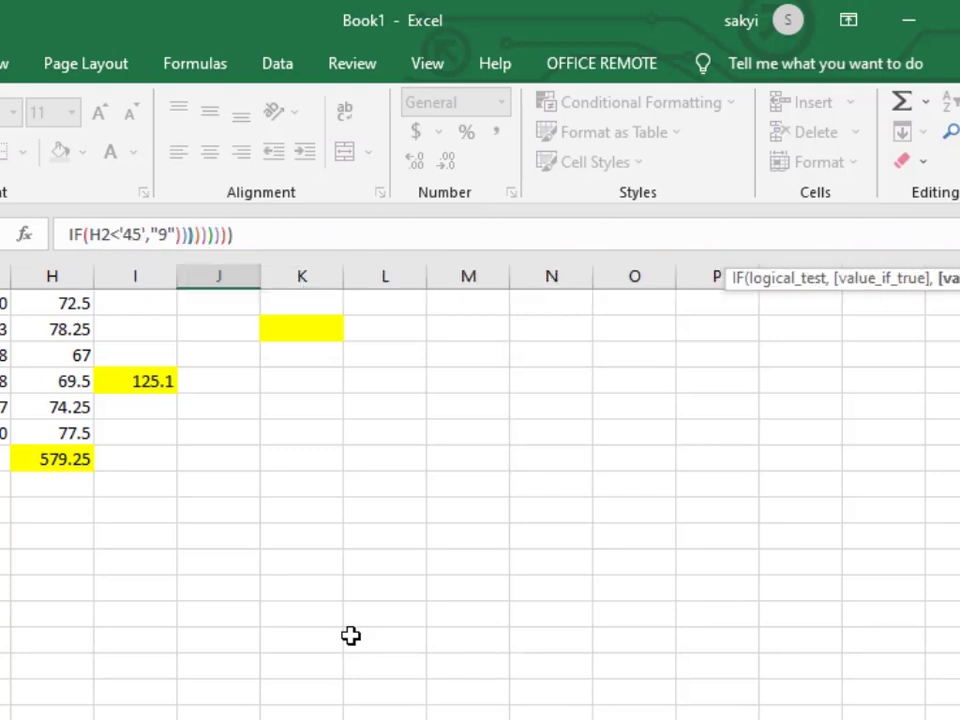
key(BackSpace)
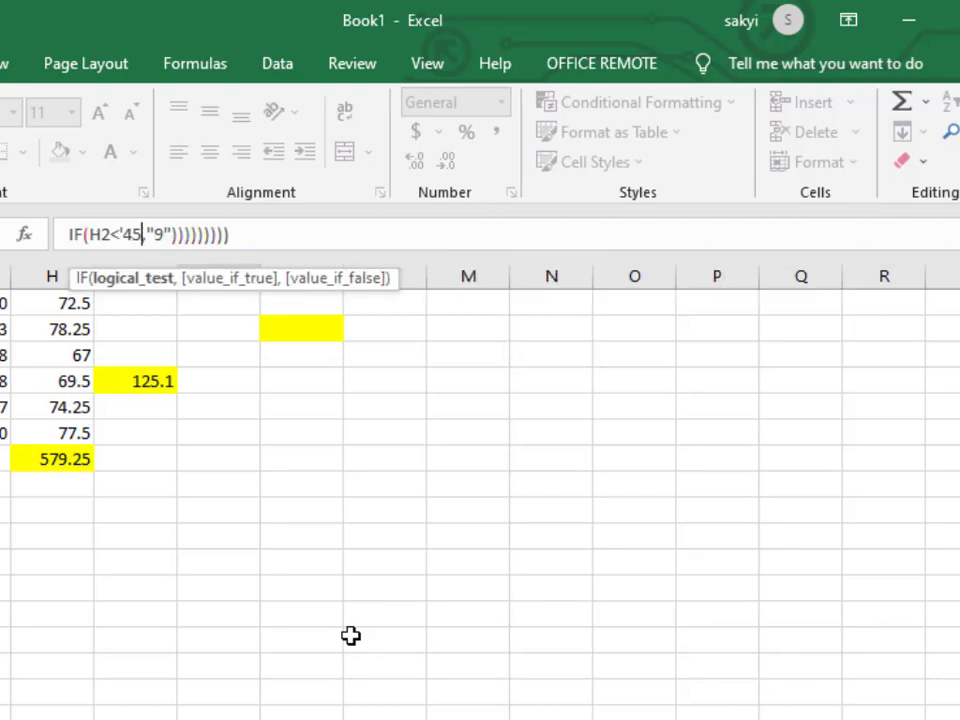
key(Left)
key(Left)
key(BackSpace)
Remove the single quotes around 45 in the eighth condition, H2>='45', of the J2 formula
key(Left)
key(Left)
key(Left)
key(Left)
key(Left)
key(Left)
key(Left)
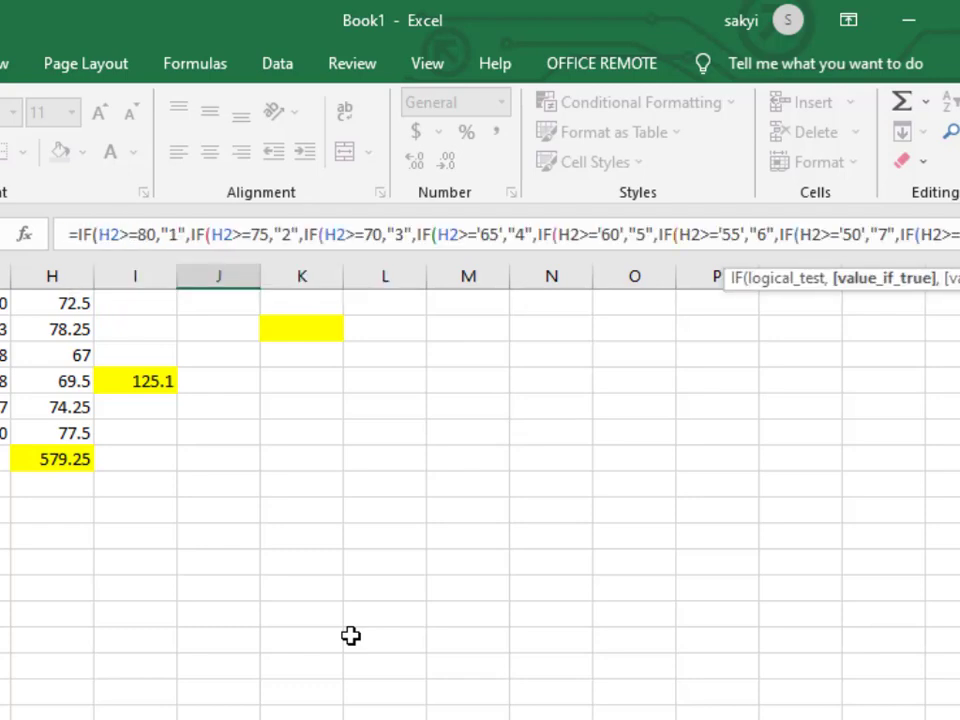
key(Left)
key(Left)
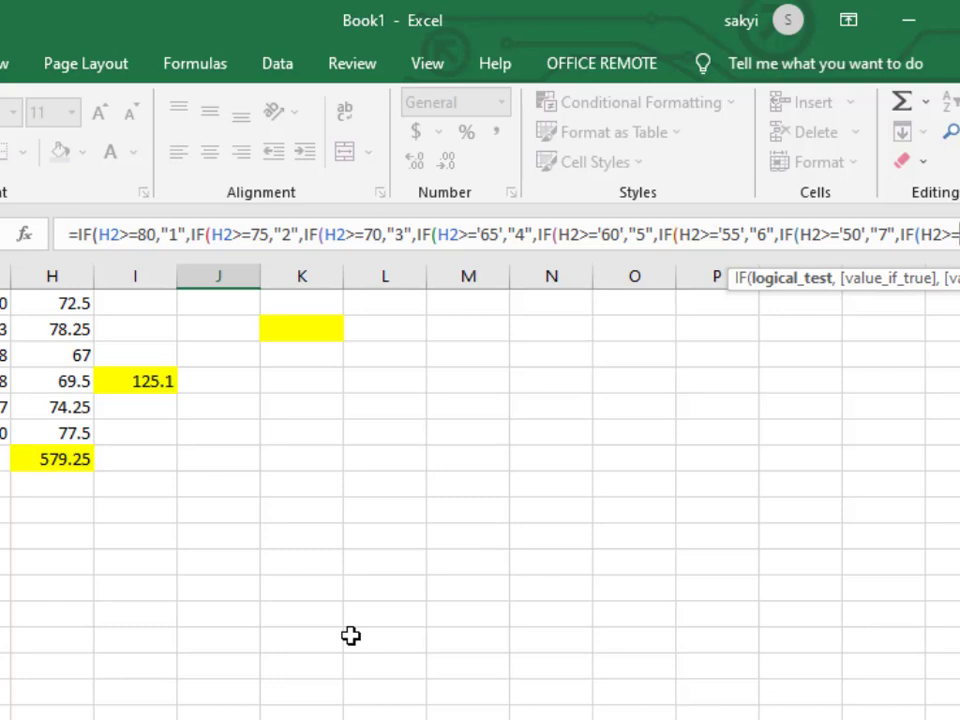
Remove the single quotes around 50 in the seventh condition of the J2 formula
key(Left)
key(Left)
key(Left)
key(Left)
key(Left)
key(Left)
key(Left)
key(Left)
key(Left)
key(Left)
key(BackSpace)
key(Left)
key(Left)
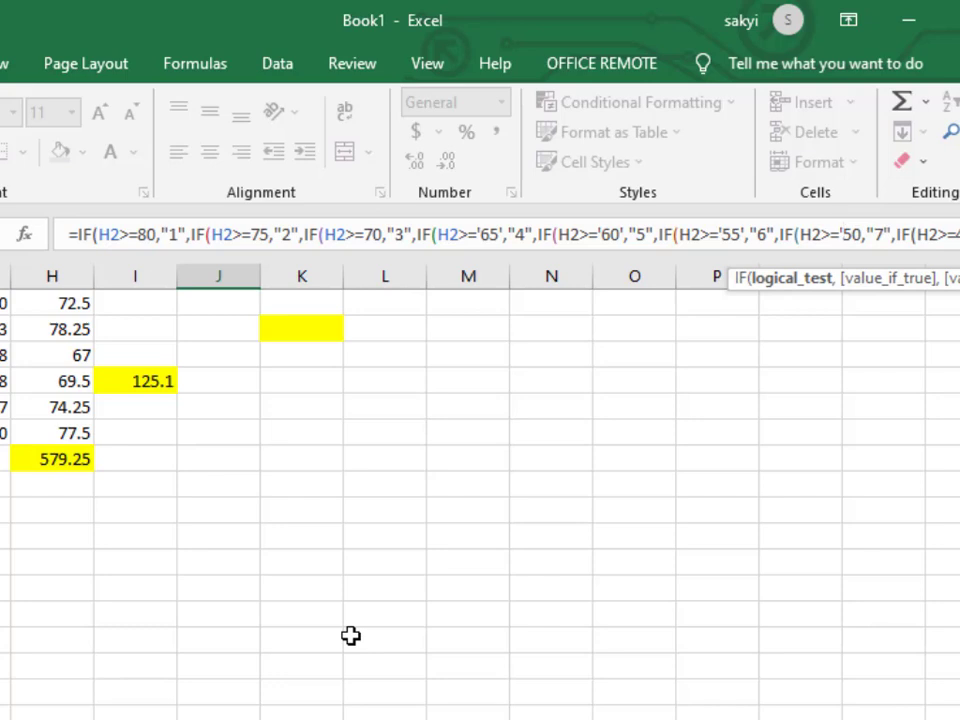
key(BackSpace)
Remove the single quotes around 55 in the sixth condition of the J2 formula
key(Left)
key(Left)
key(Left)
key(Left)
key(Left)
key(Left)
key(Left)
key(Left)
key(Left)
key(Left)
key(Left)
key(Left)
key(Left)
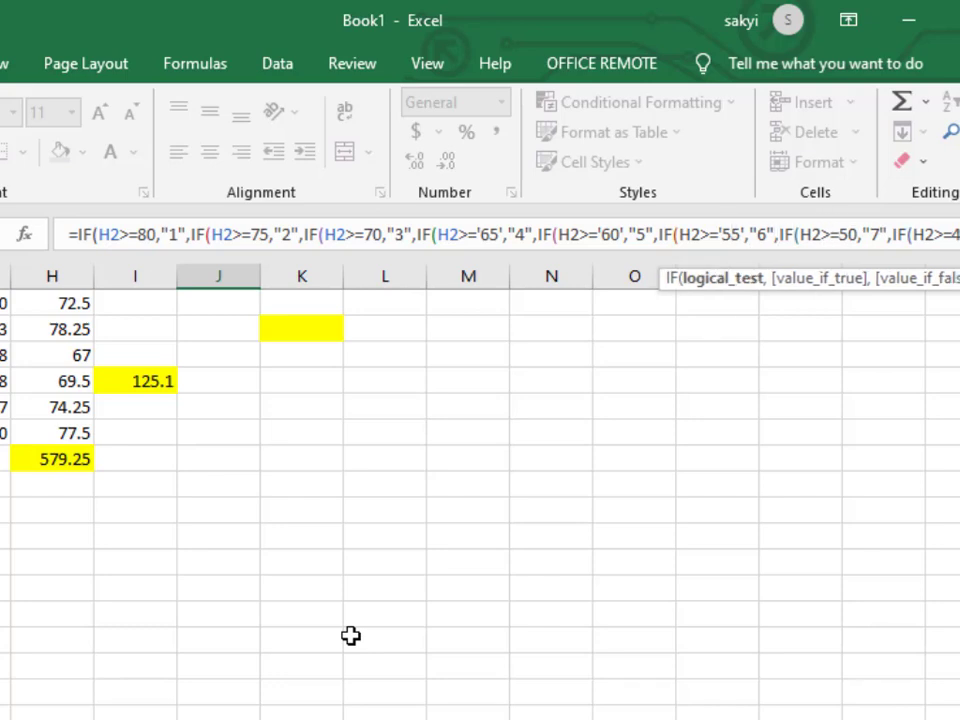
key(BackSpace)
key(Left)
key(Left)
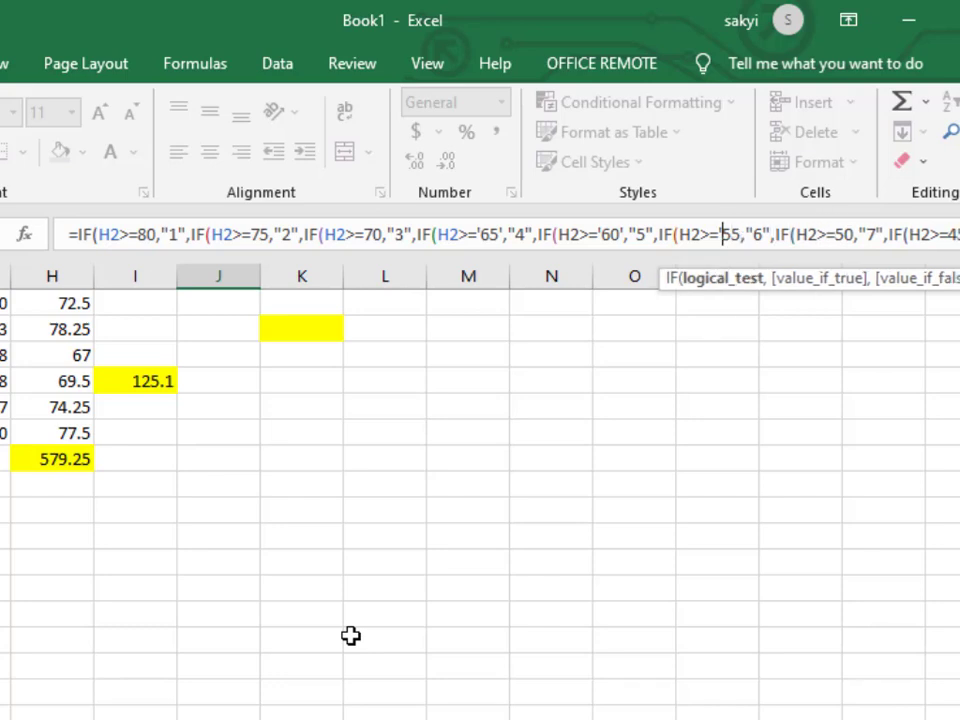
key(BackSpace)
Remove the single quotes around 60 in the fifth condition of the J2 formula and try to enter it
key(Left)
key(Left)
key(Left)
key(Left)
key(Left)
key(Left)
key(Left)
key(Left)
key(Left)
key(Left)
key(Left)
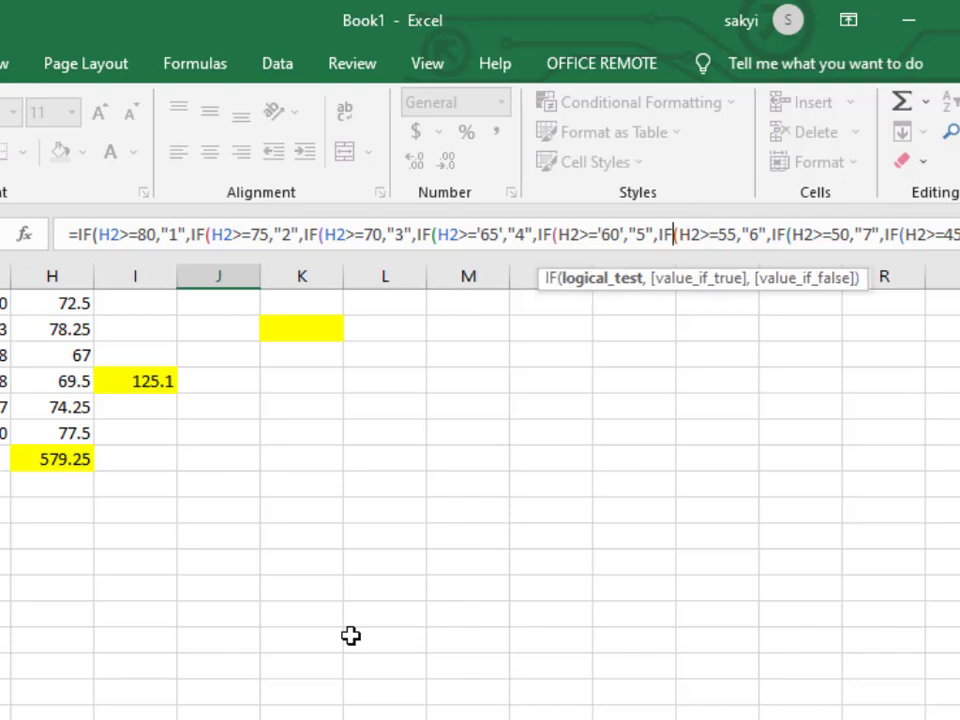
key(Left)
key(BackSpace)
key(Left)
key(Left)
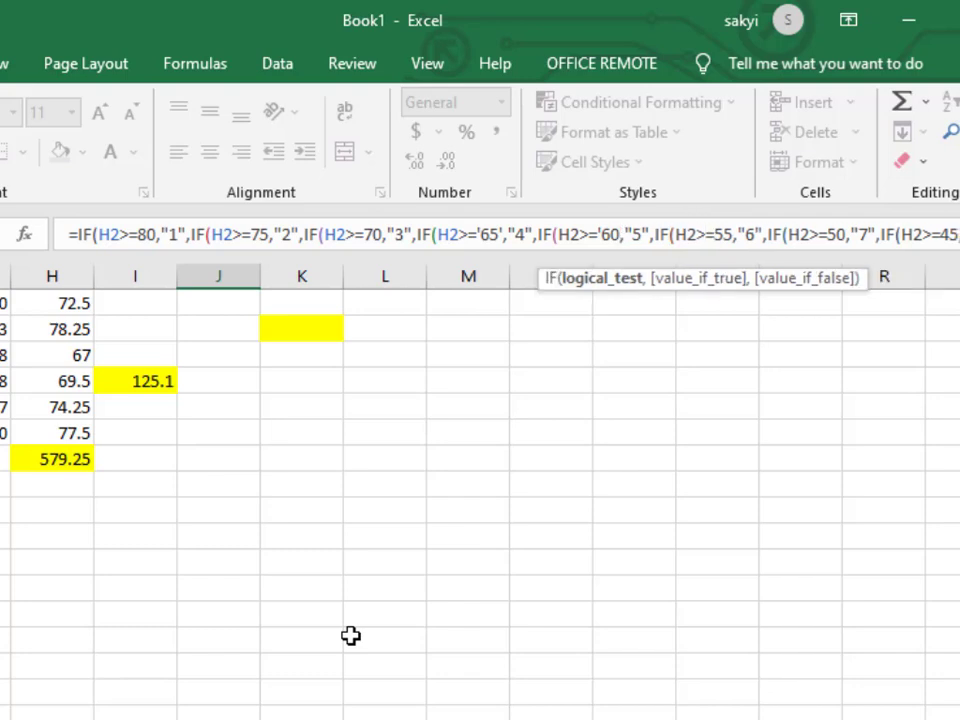
key(BackSpace)
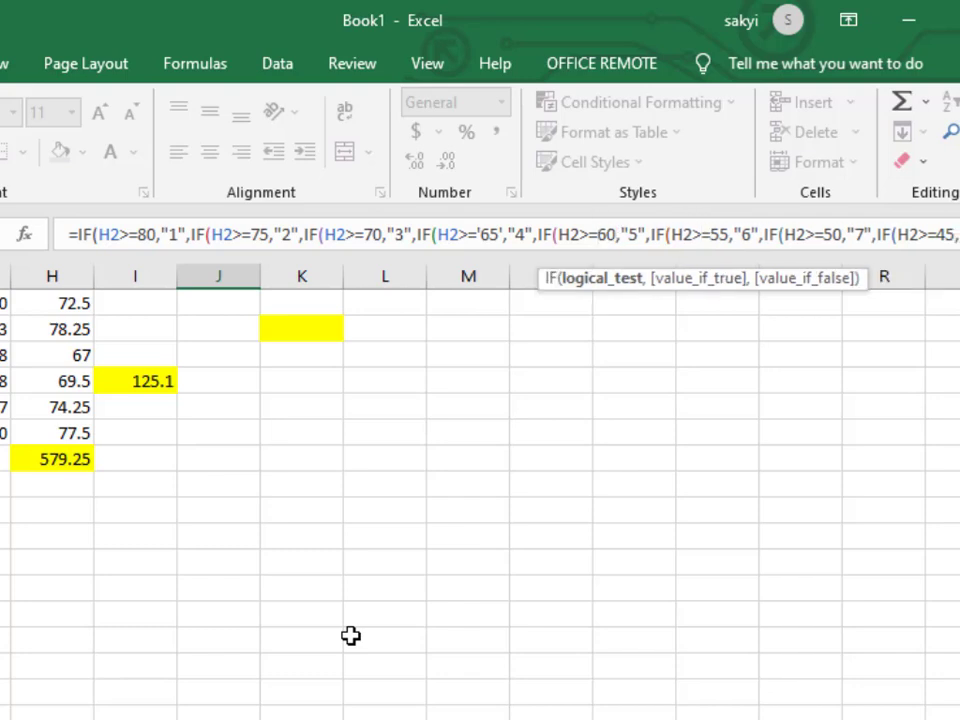
key(Return)
key(Return)
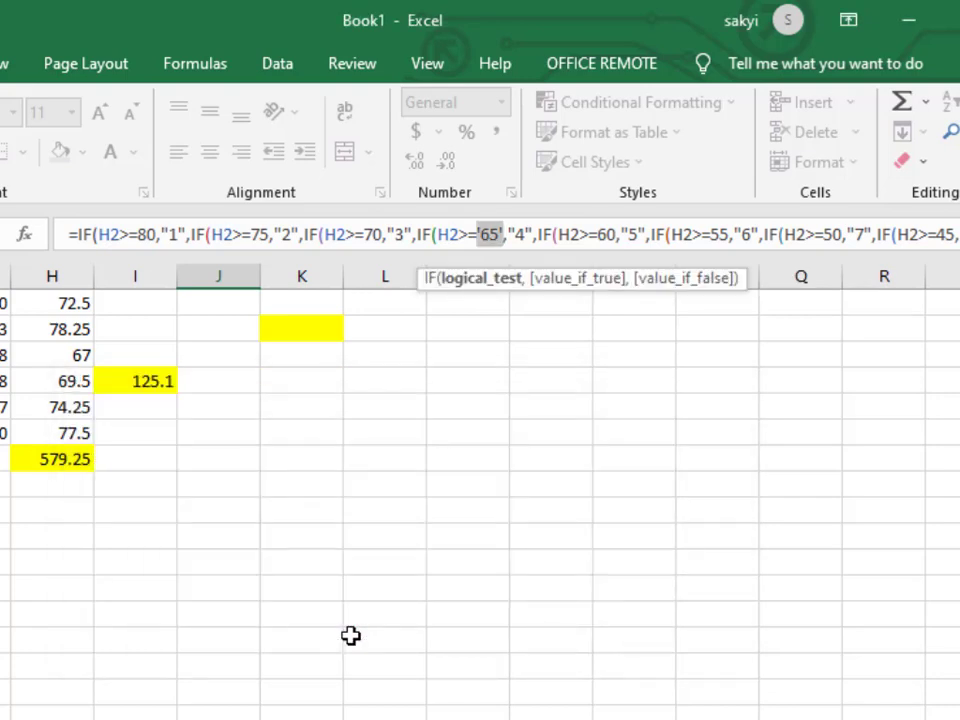
Remove the single quotes around 65 in the fourth condition and enter the J2 formula
key(Right)
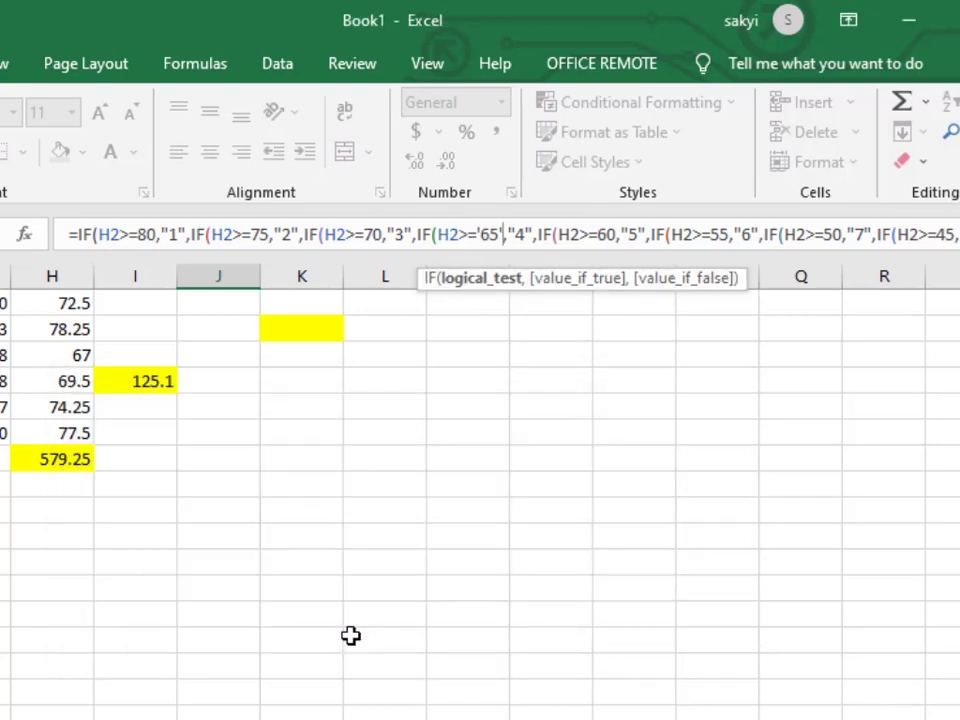
key(BackSpace)
key(Left)
key(Left)
key(BackSpace)
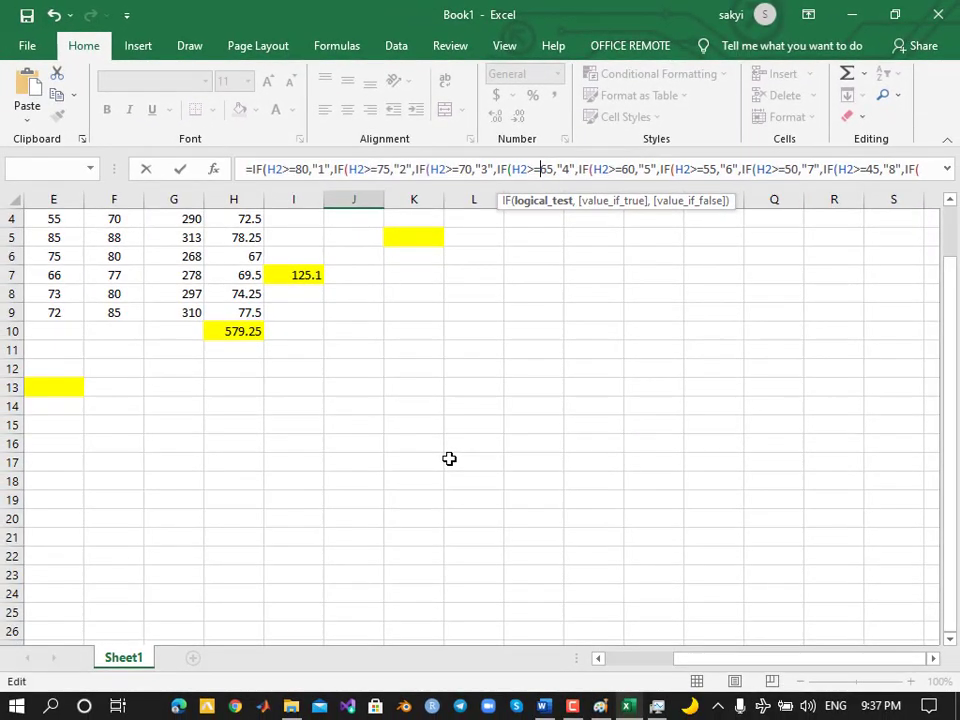
key(Return)
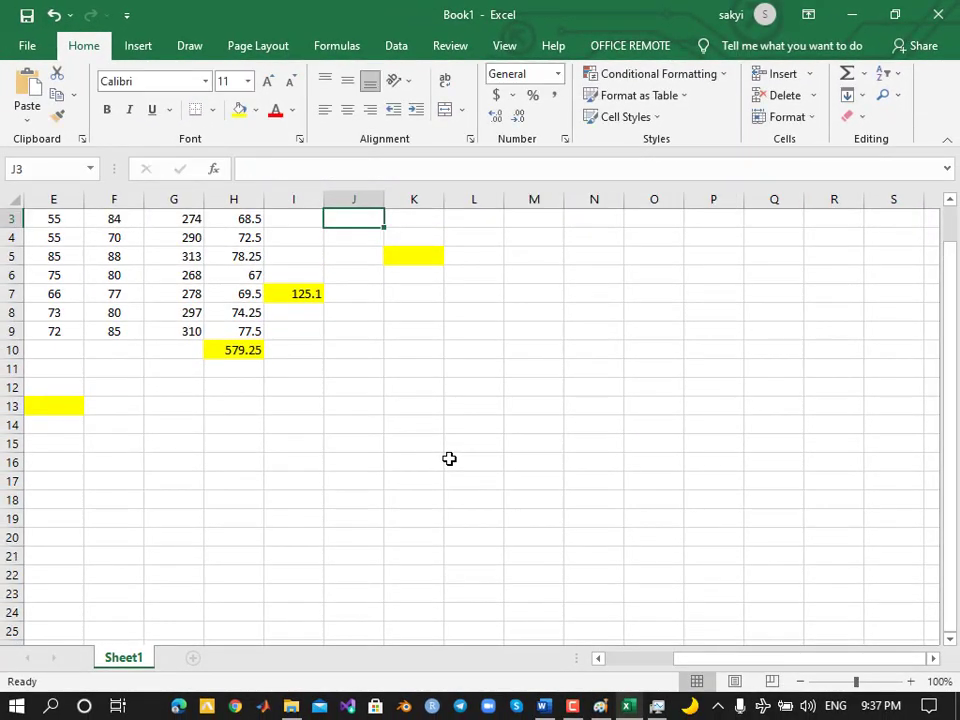
Select cell J2 to review its grade and formula alongside the whole table
scroll(328, 527, up, 1)
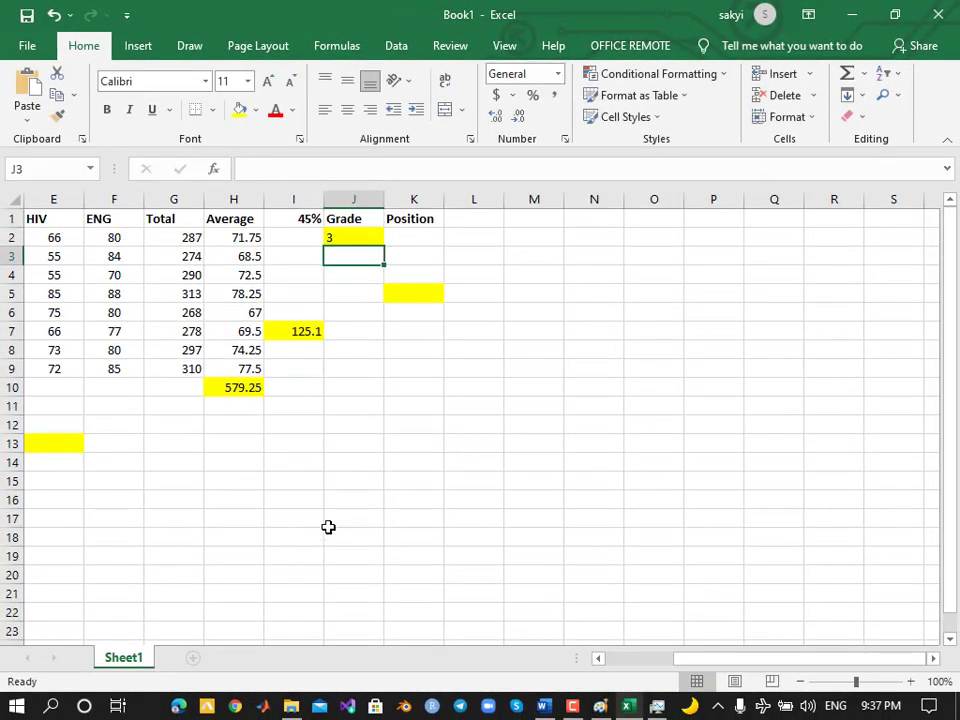
click(345, 236)
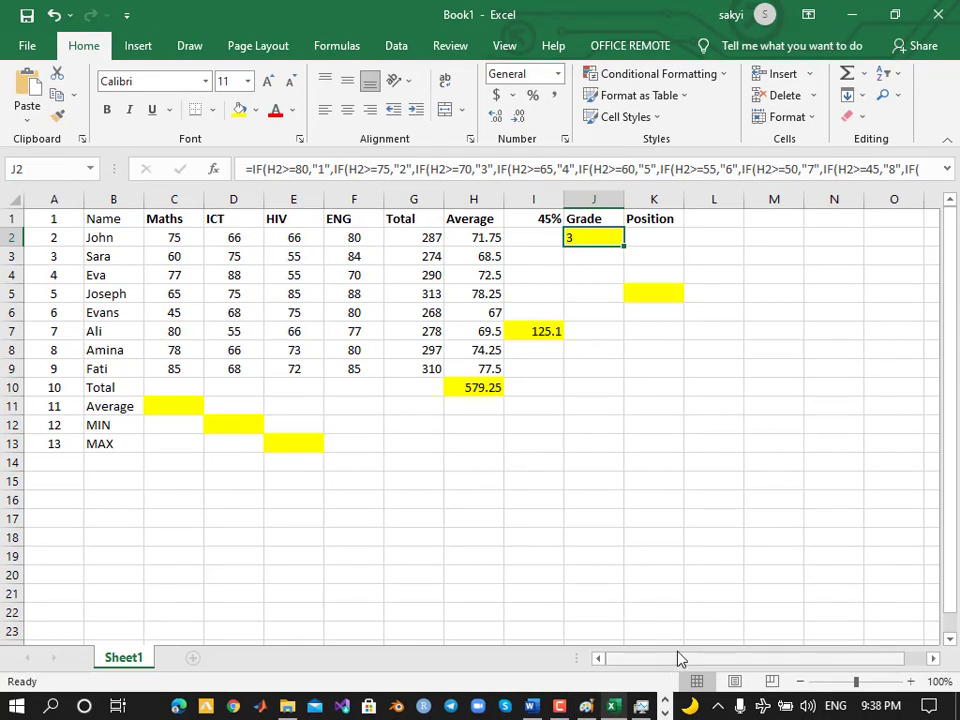
click(678, 656)
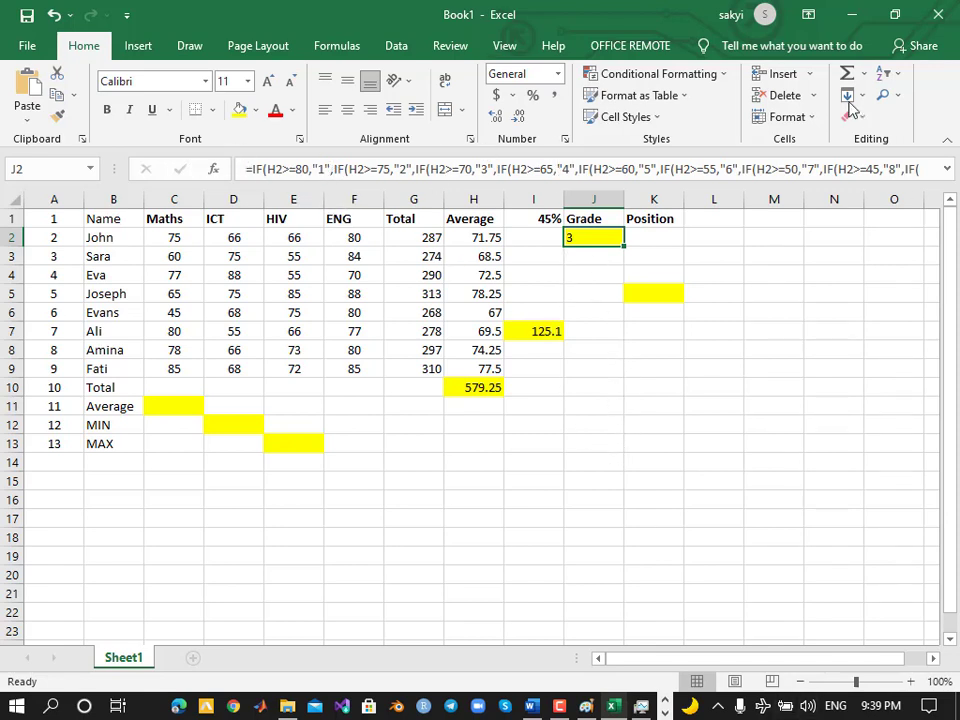
Switch to the Paint notes, maximize them, and circle the single quotes around 80, 75 and 70 in the handwritten formula
click(586, 705)
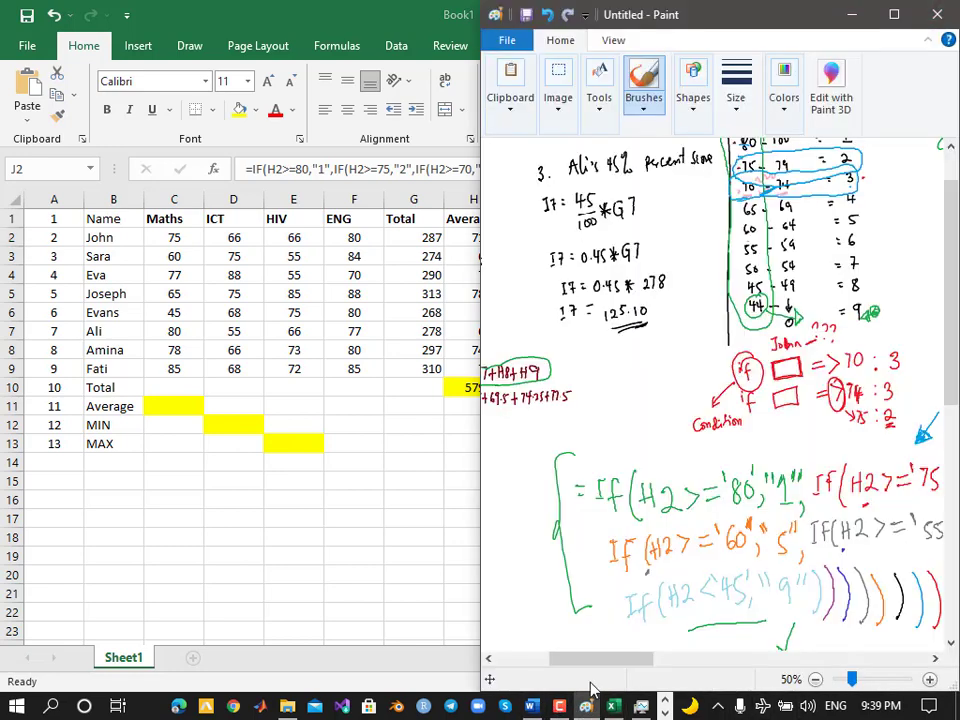
click(889, 14)
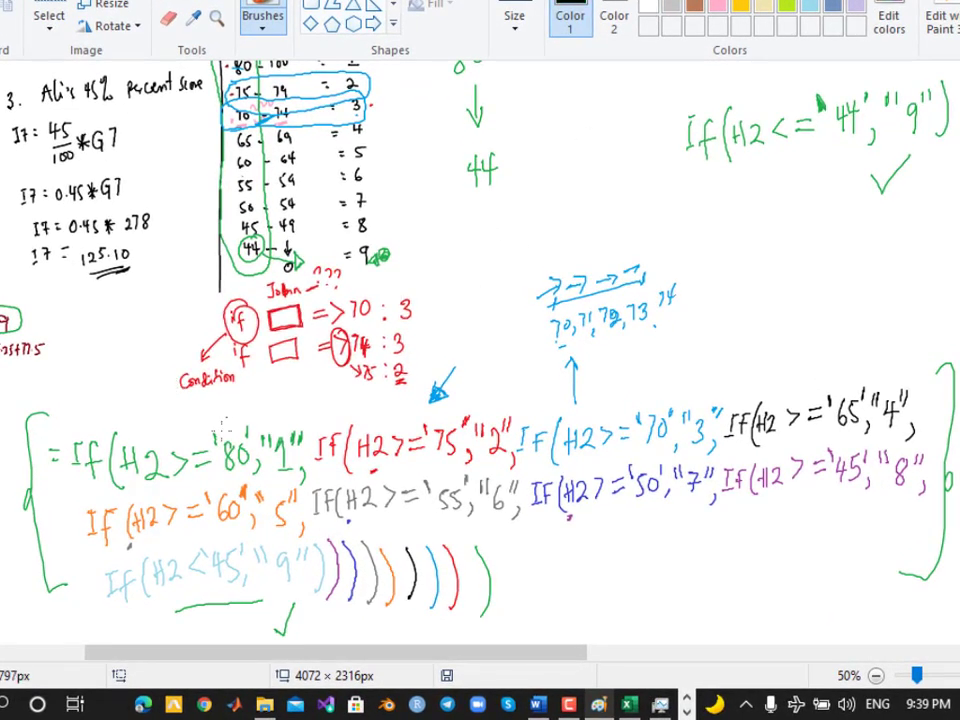
drag(214, 431, 244, 423)
mouse_move(430, 421)
mouse_down()
mouse_move(420, 424)
mouse_move(424, 435)
mouse_move(476, 410)
mouse_up()
mouse_move(640, 408)
mouse_down()
mouse_move(630, 422)
mouse_move(644, 410)
mouse_move(676, 410)
mouse_up()
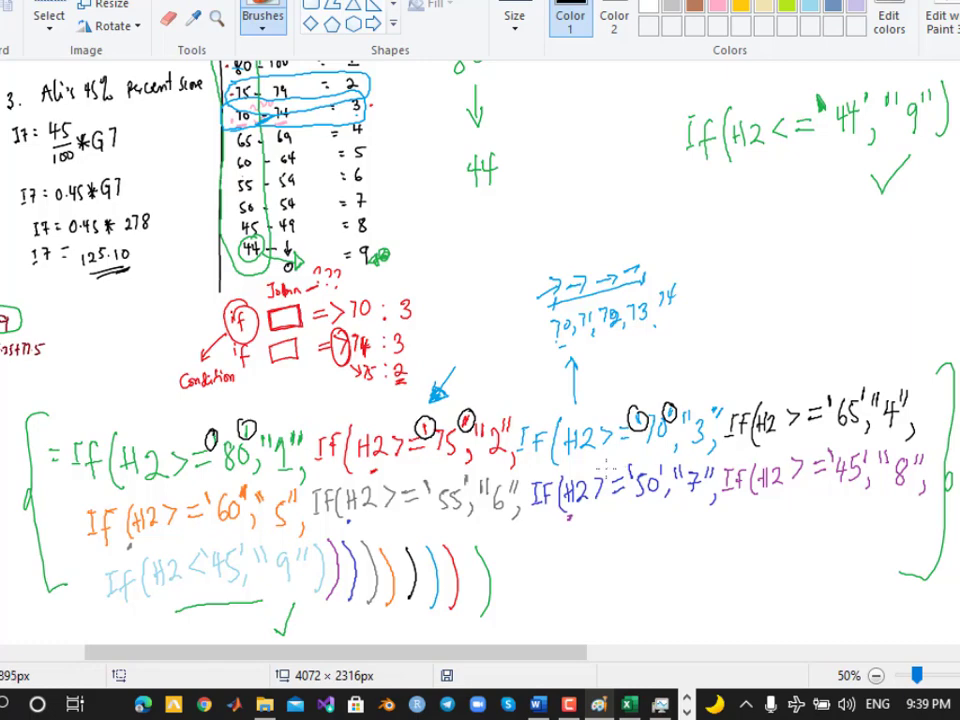
Switch back to Excel and examine the unquoted thresholds from 80 to 50 in the J2 formula, leaving it as it is
click(629, 703)
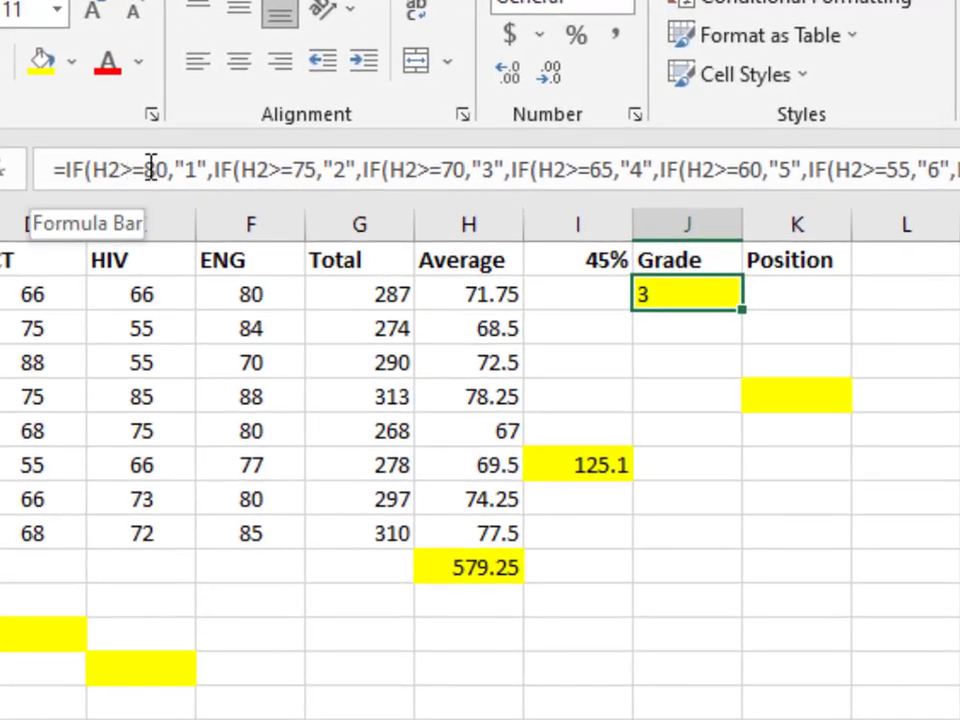
click(148, 170)
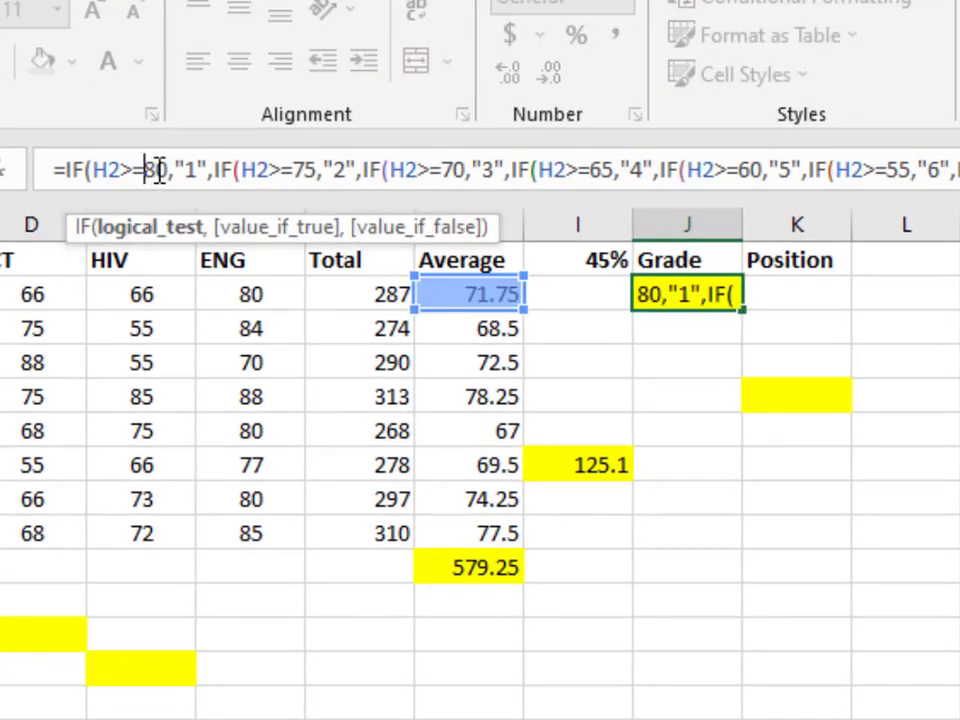
click(317, 170)
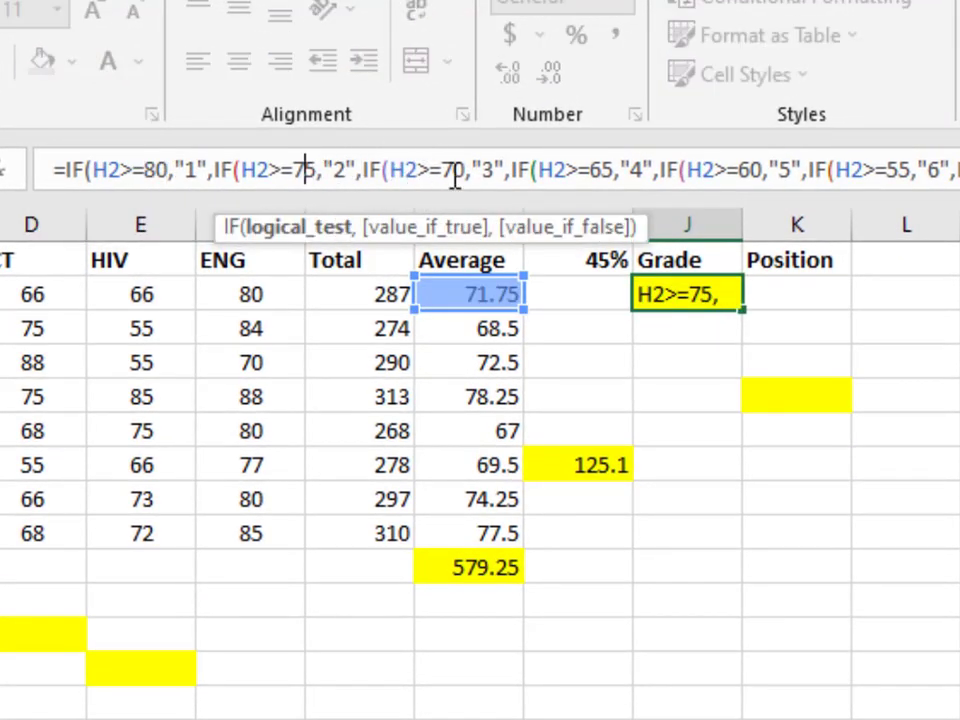
click(456, 171)
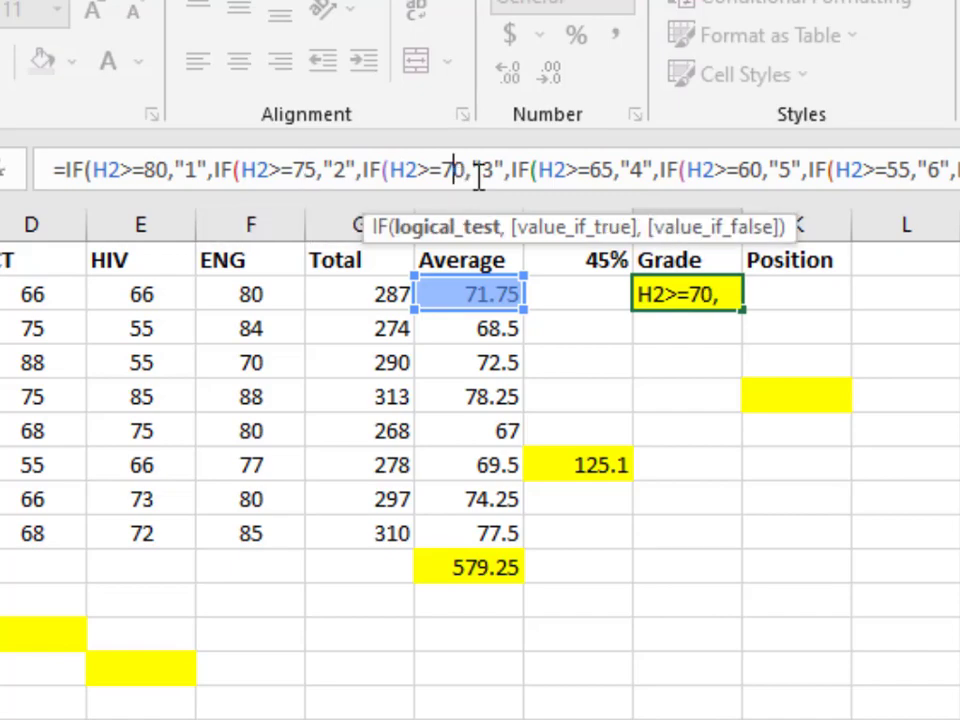
click(612, 170)
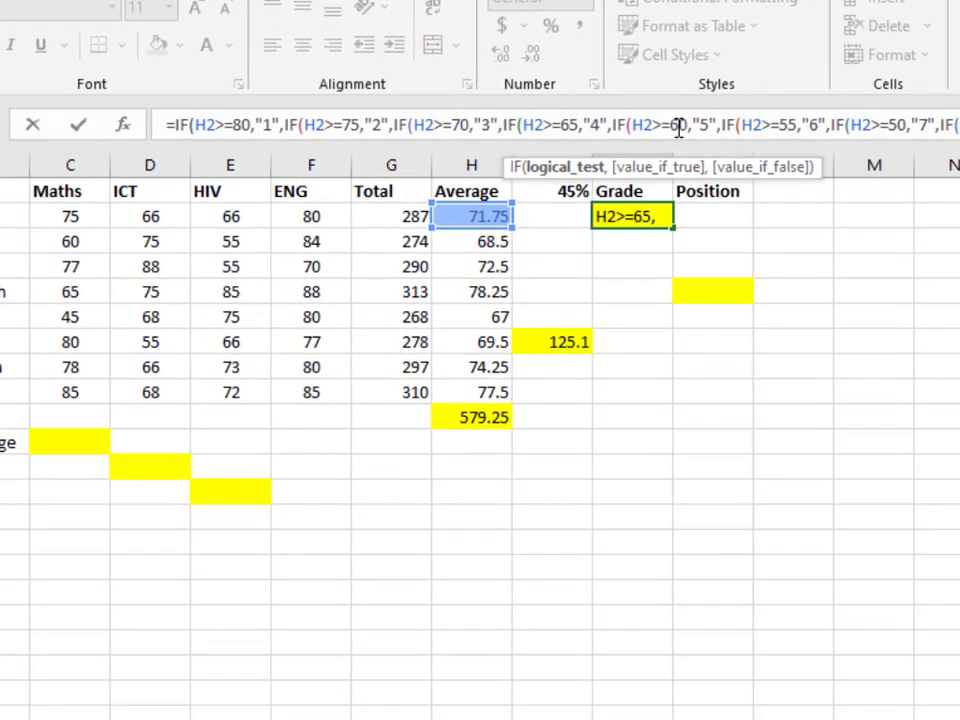
click(747, 167)
click(892, 167)
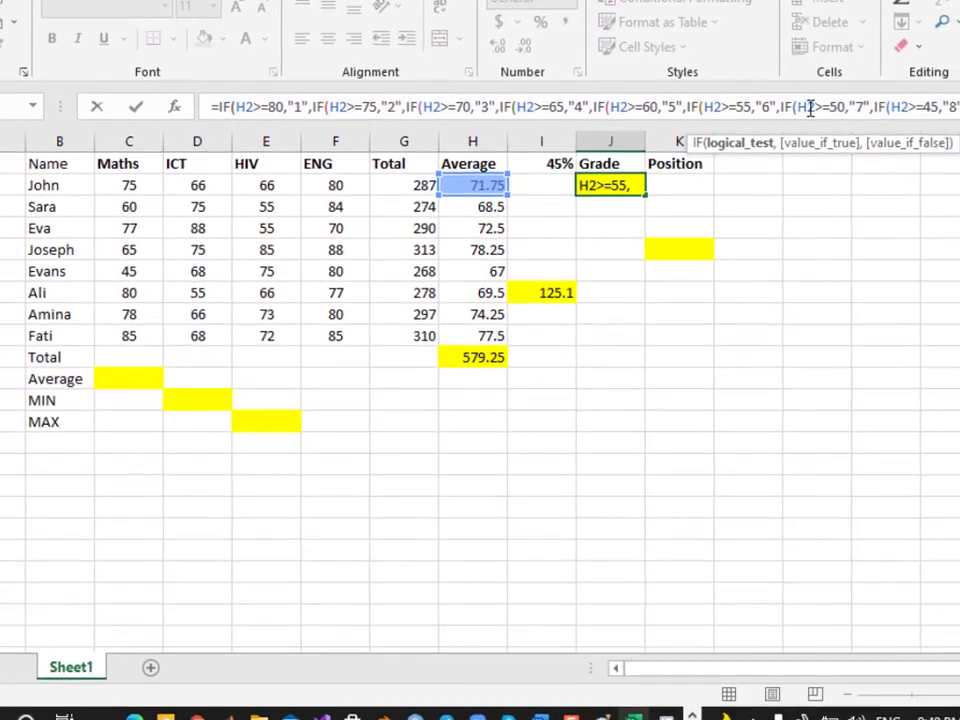
click(876, 120)
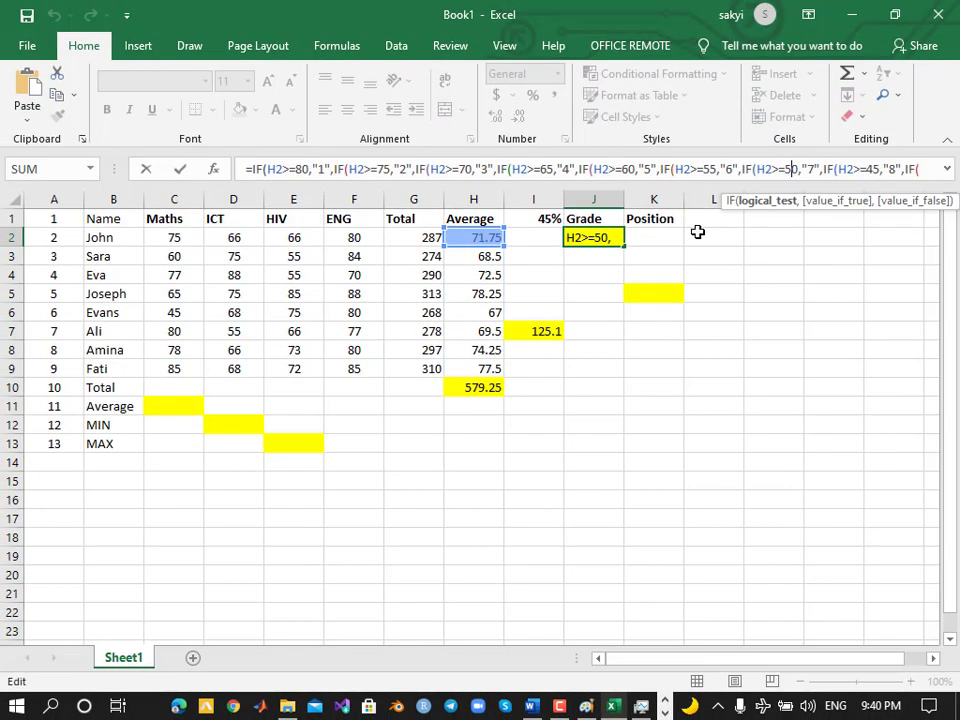
key(Return)
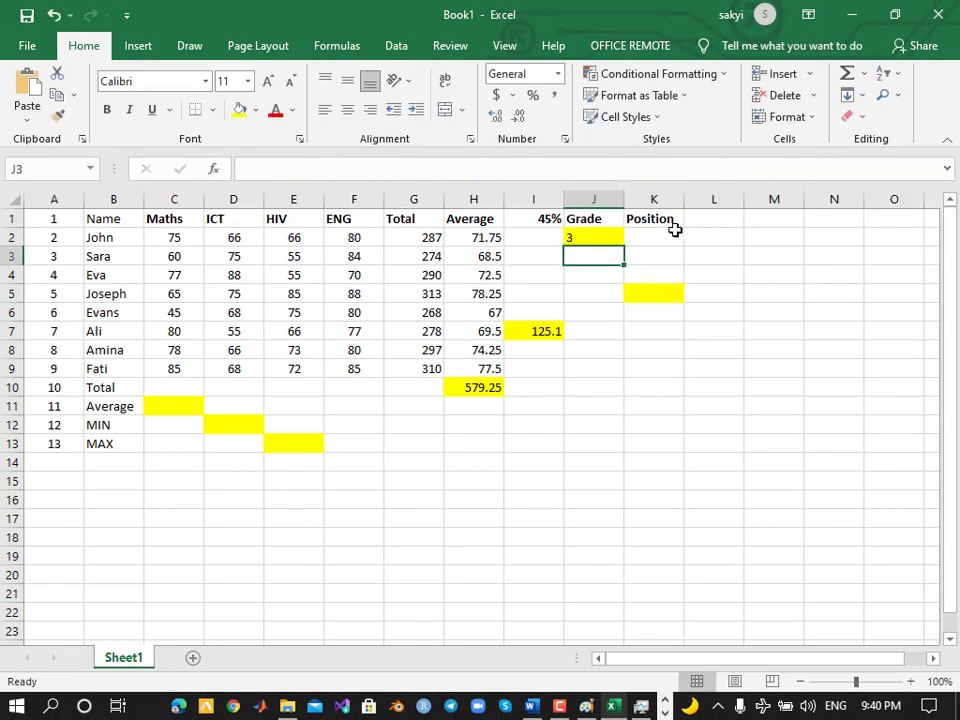
Fill the grade formula from J2 down through J9
click(613, 238)
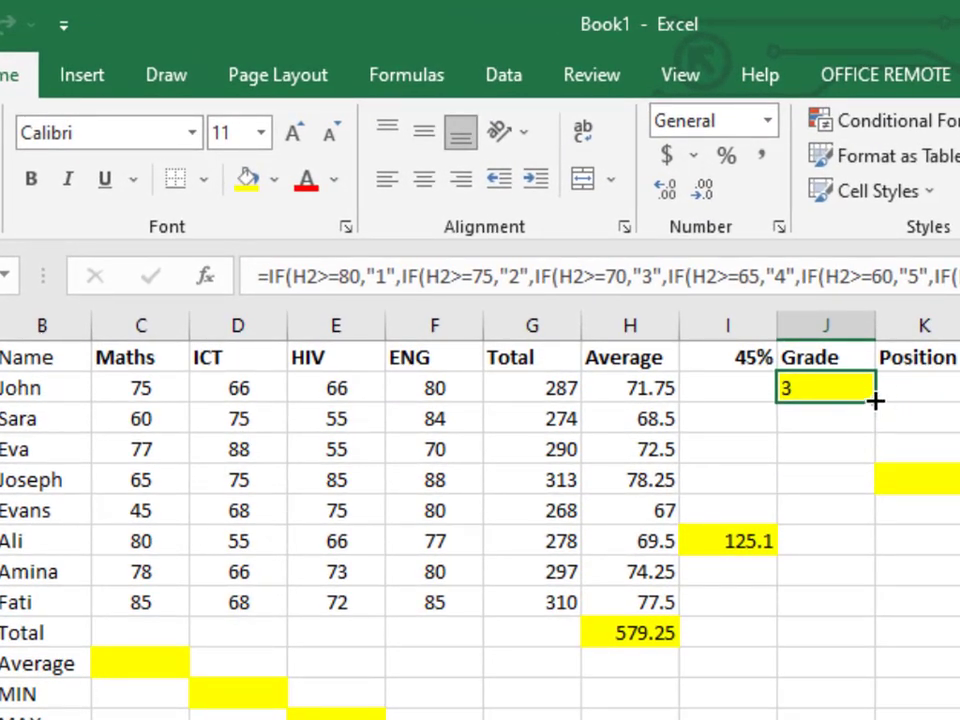
drag(873, 400, 872, 602)
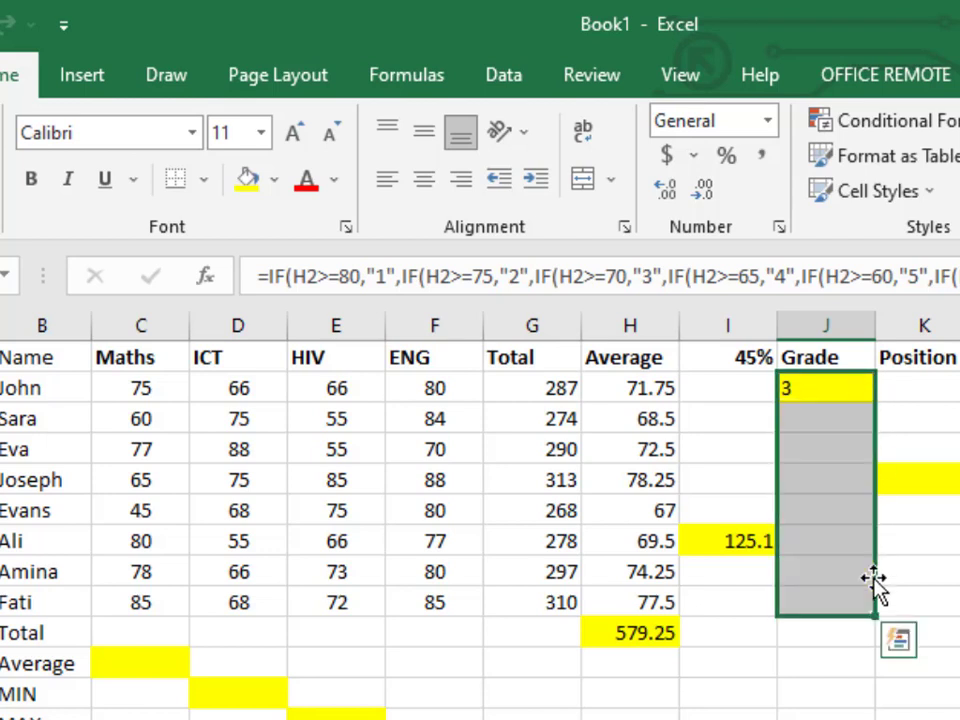
Check the grades and formulas in J3 to J9 against the averages and the handwritten grading scale in the Paint notes
click(808, 420)
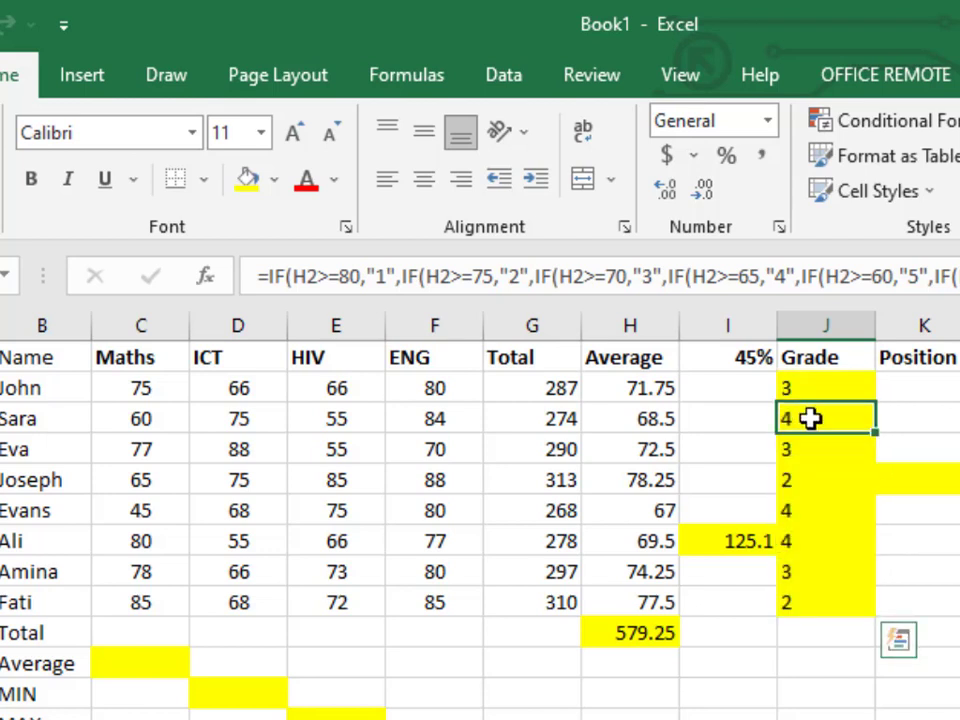
click(810, 452)
click(810, 482)
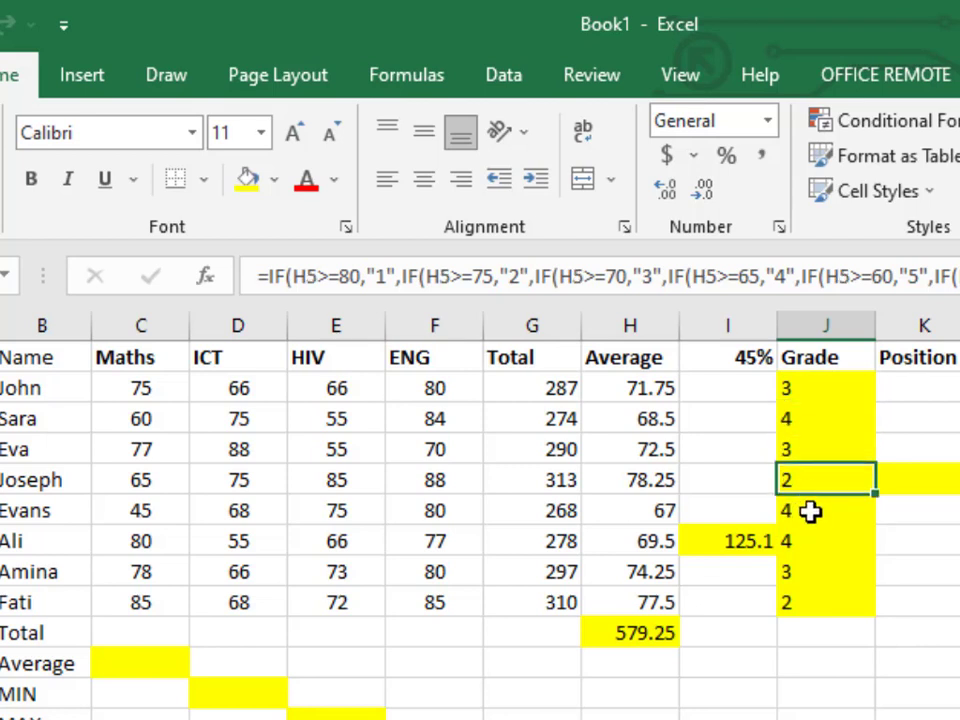
click(810, 512)
click(810, 540)
click(808, 580)
click(812, 605)
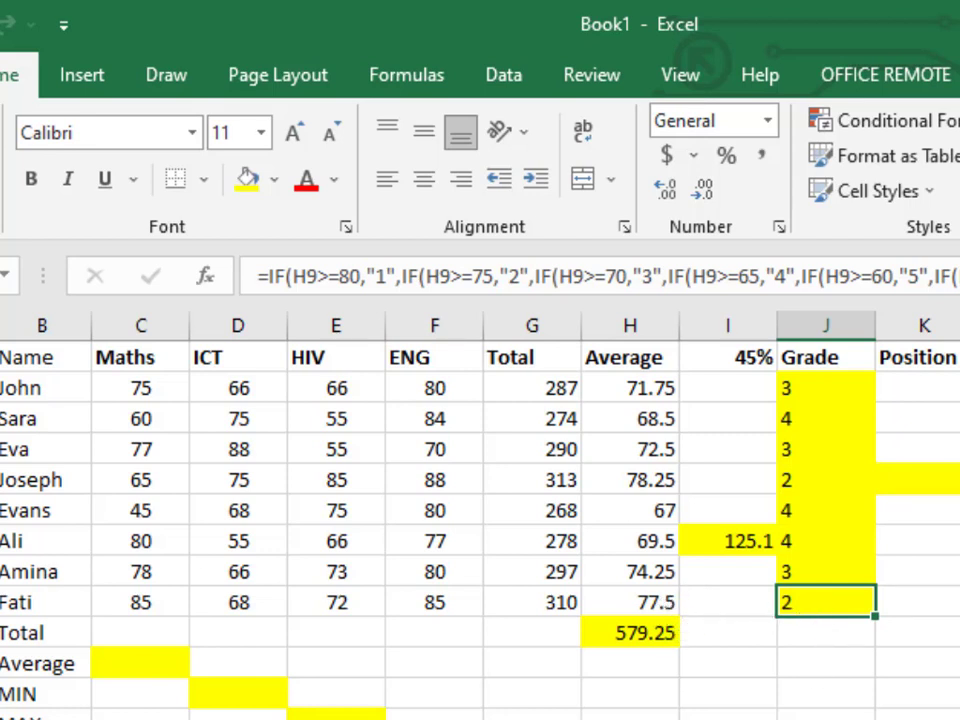
key(alt+Tab)
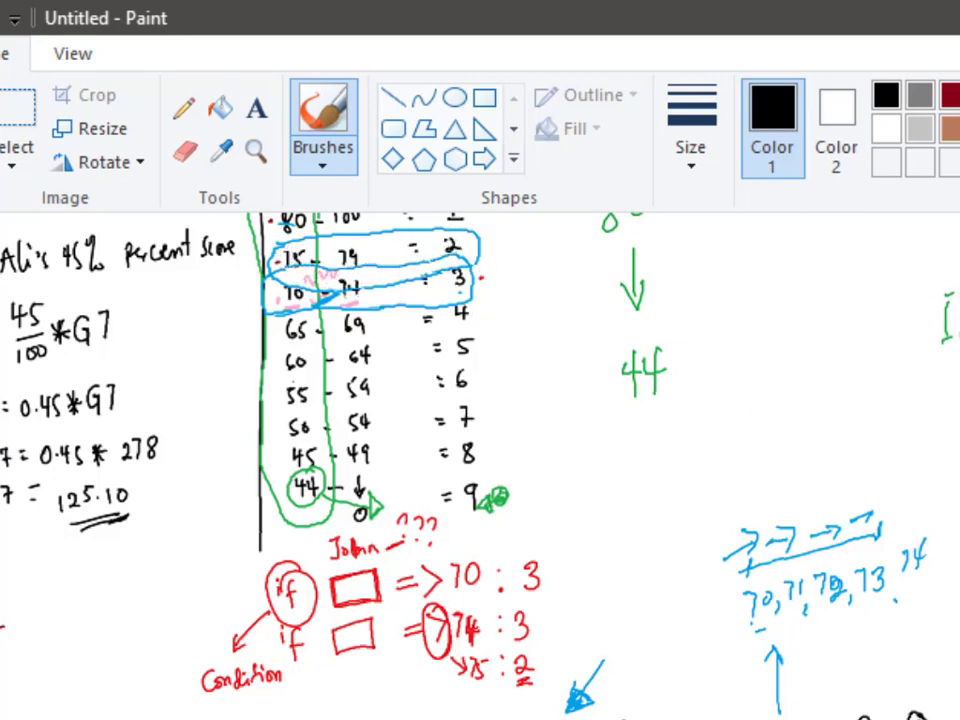
key(alt+Tab)
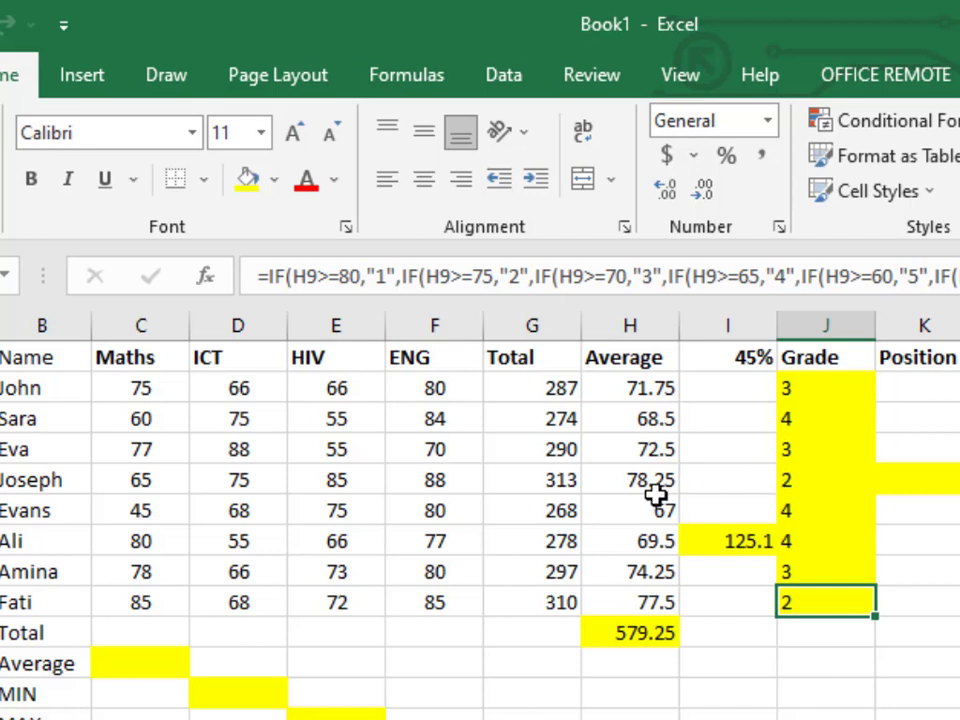
click(795, 486)
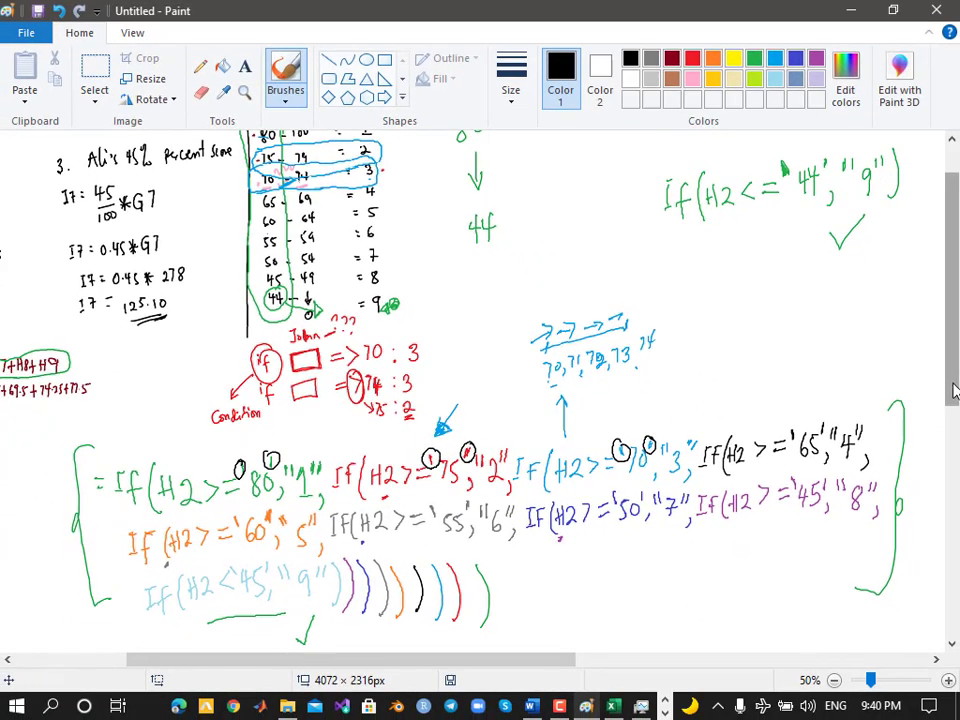
In the Paint notes, write "This grading system is correct, the only" below the handwritten formula, switching to a thicker black brush
drag(953, 392, 950, 478)
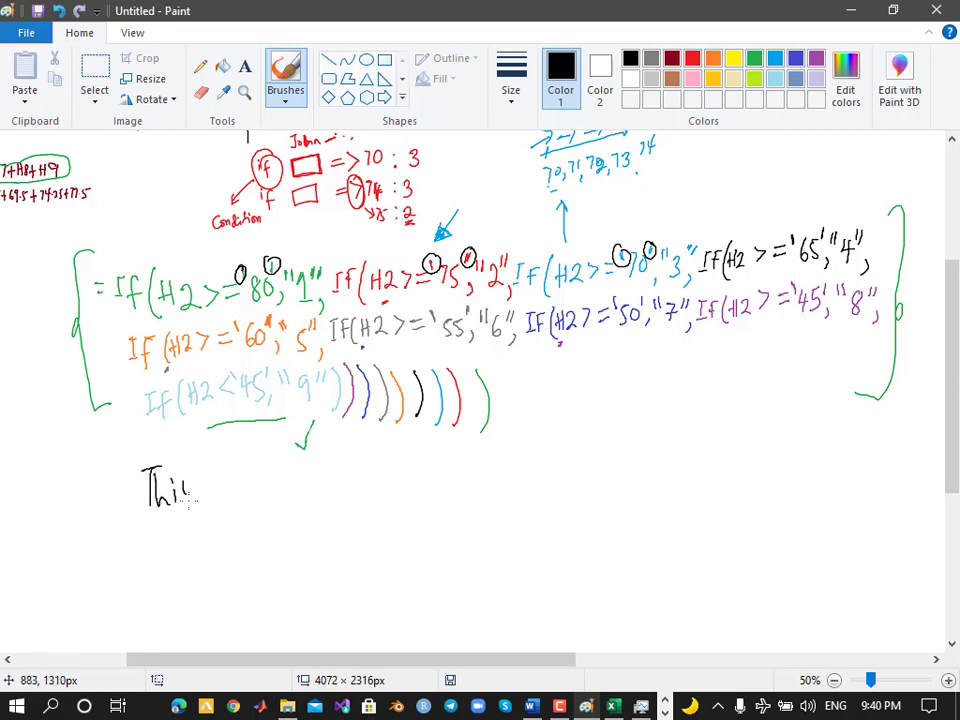
click(512, 98)
click(488, 211)
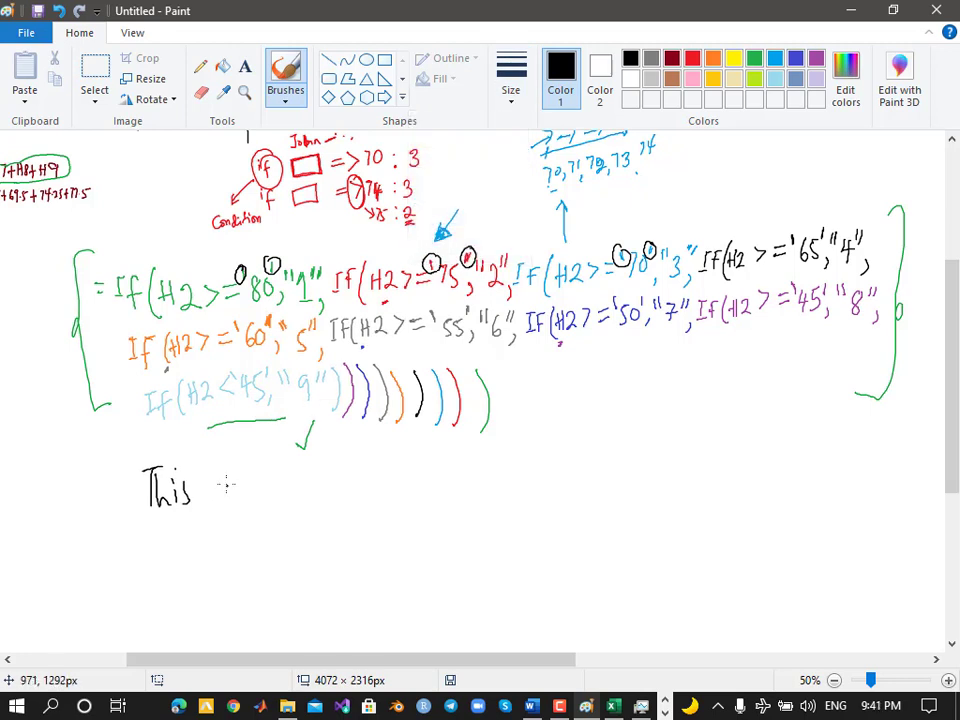
mouse_move(226, 484)
mouse_down()
mouse_move(226, 516)
mouse_move(247, 486)
mouse_move(265, 492)
mouse_up()
drag(272, 480, 293, 515)
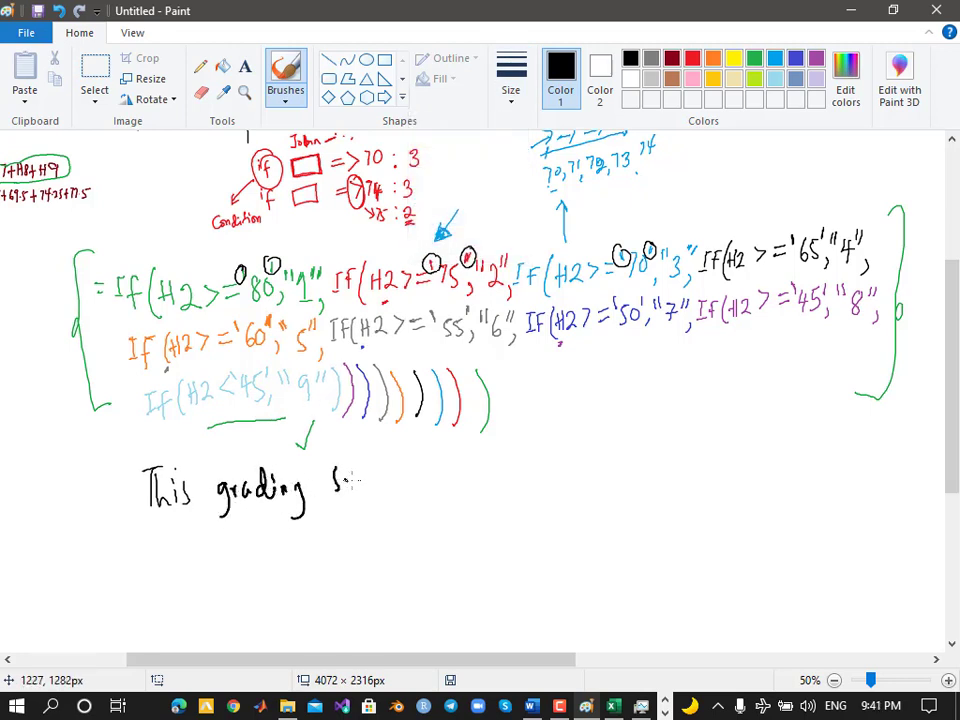
drag(350, 480, 407, 490)
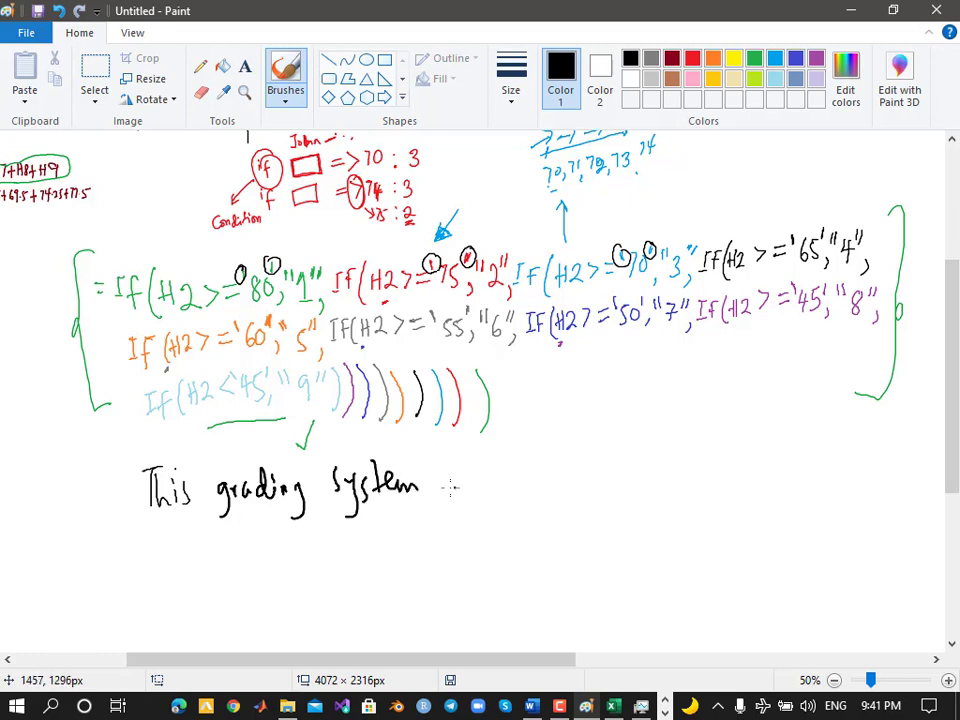
mouse_move(524, 467)
mouse_down()
mouse_move(542, 478)
mouse_move(564, 469)
mouse_move(581, 483)
mouse_move(697, 461)
mouse_move(757, 474)
mouse_move(775, 503)
mouse_up()
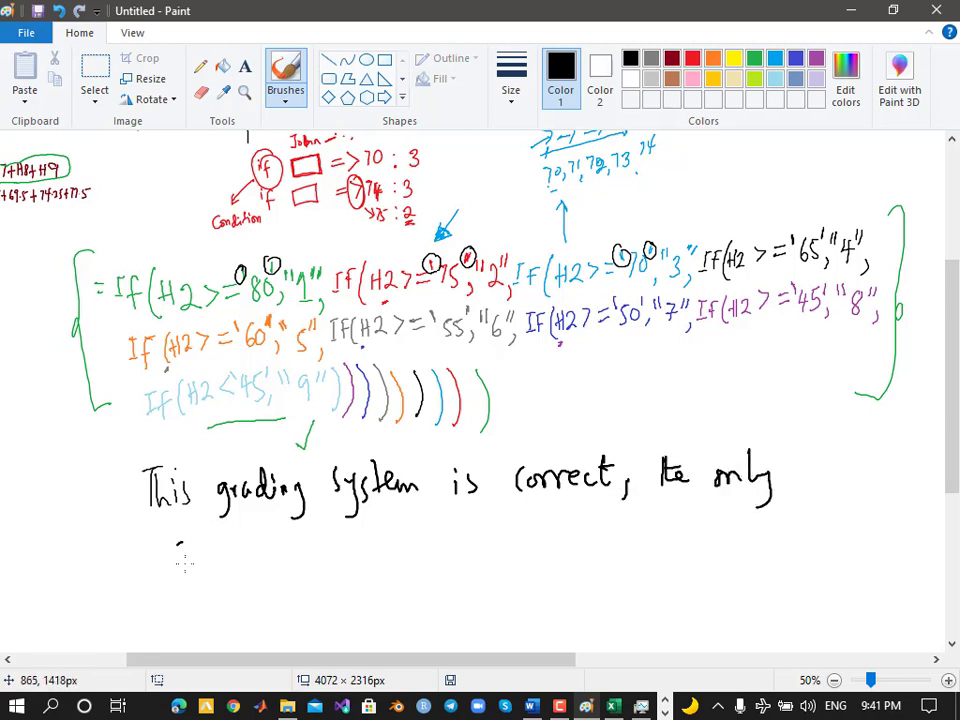
Continue the note with "correction is to remove the", followed by circled quote marks around 80 in parentheses
mouse_move(184, 560)
mouse_down()
mouse_move(212, 572)
mouse_move(245, 566)
mouse_move(266, 548)
mouse_move(280, 558)
mouse_up()
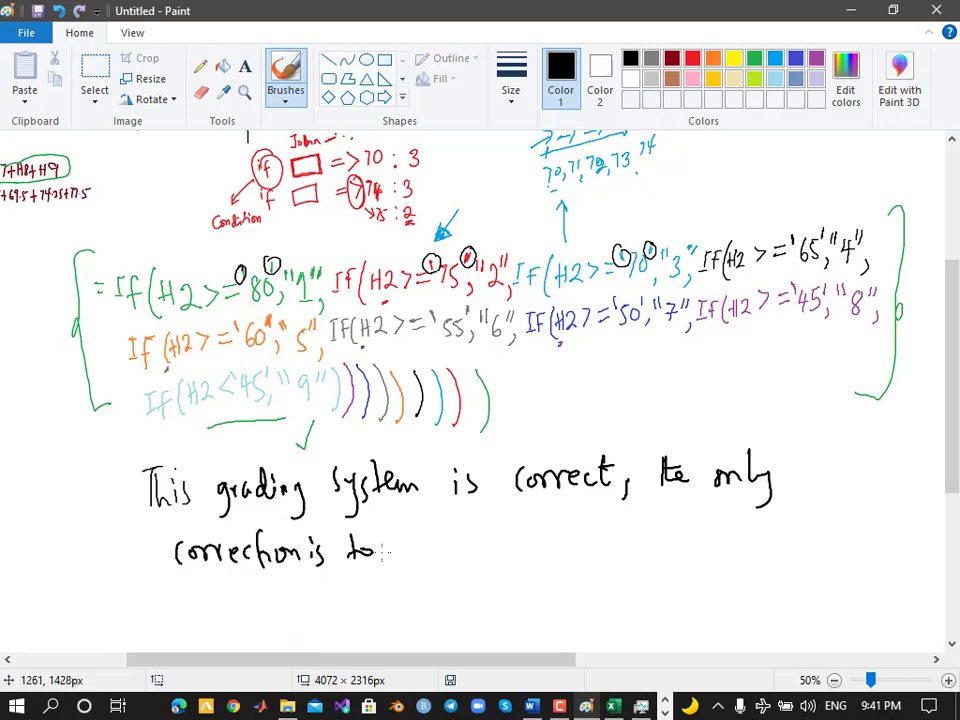
mouse_move(386, 553)
mouse_down()
mouse_move(456, 550)
mouse_move(466, 540)
mouse_up()
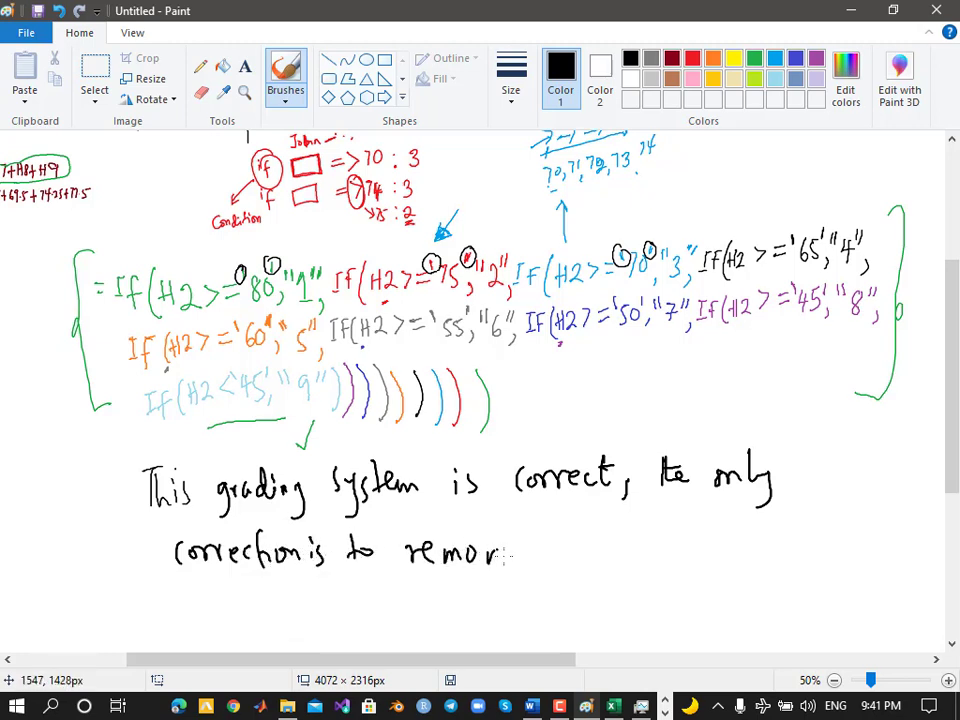
drag(548, 532, 584, 557)
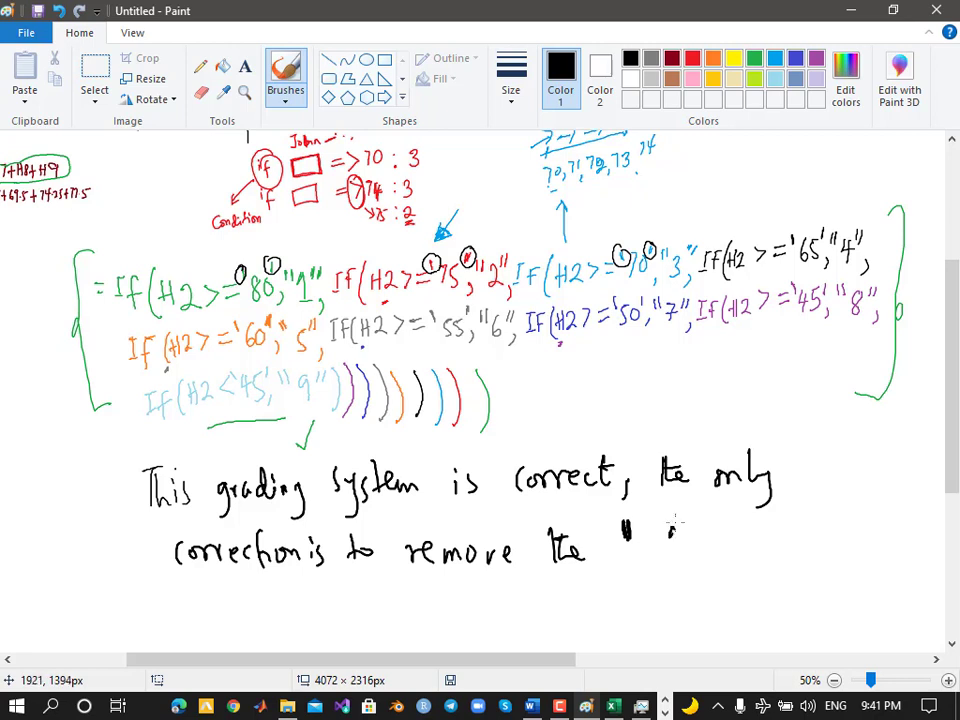
drag(698, 514, 690, 564)
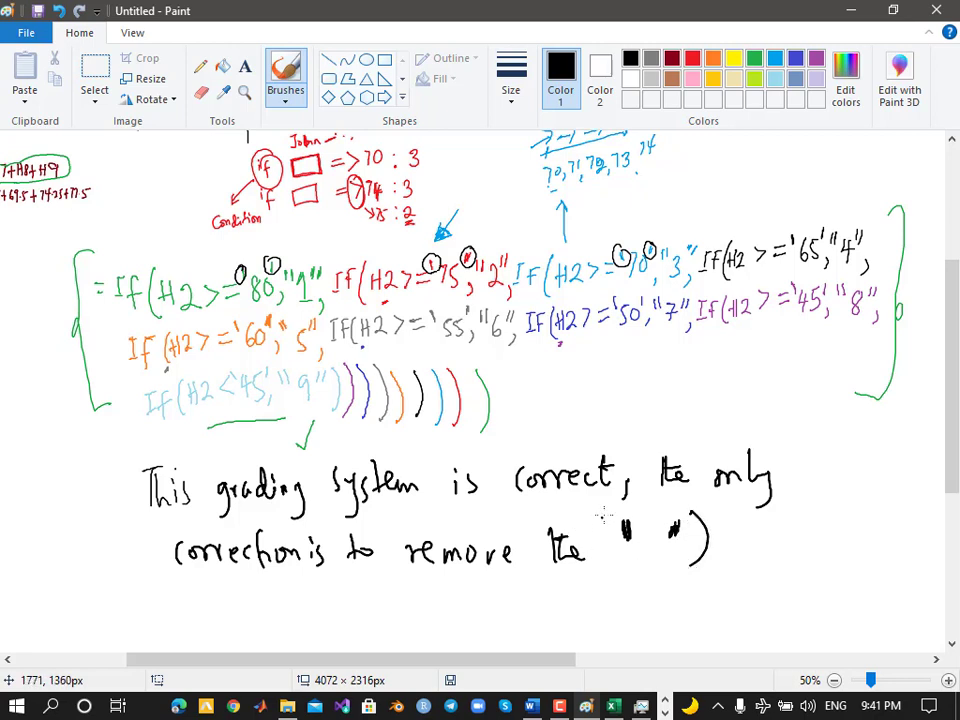
drag(603, 515, 600, 564)
mouse_move(627, 507)
mouse_down()
mouse_move(637, 537)
mouse_move(640, 515)
mouse_up()
drag(680, 516, 682, 542)
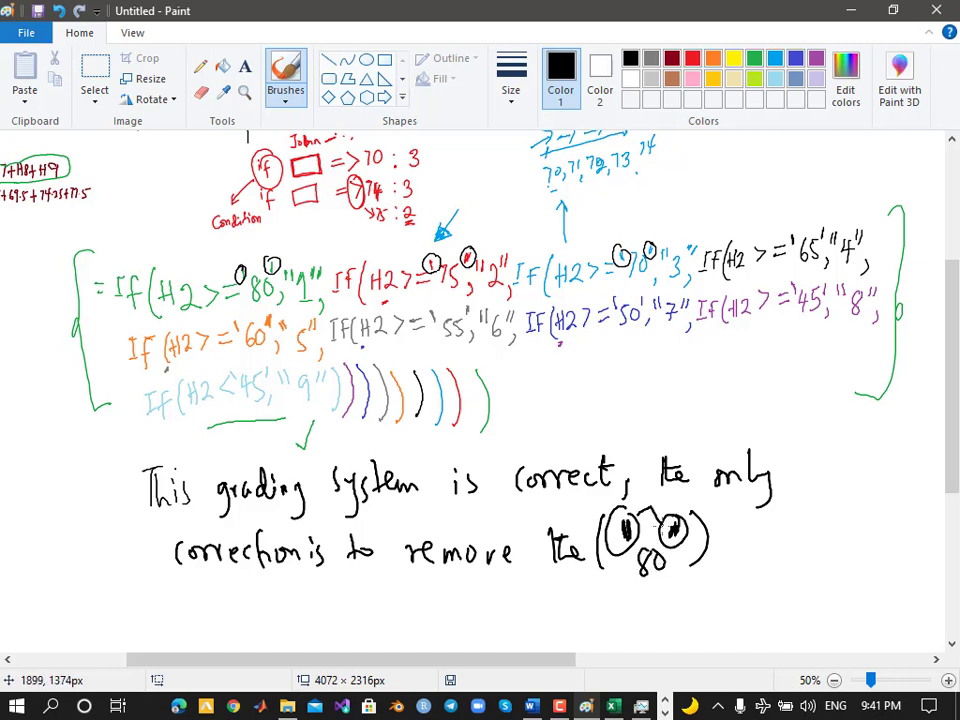
mouse_move(712, 510)
mouse_down()
mouse_move(724, 566)
mouse_move(735, 540)
mouse_up()
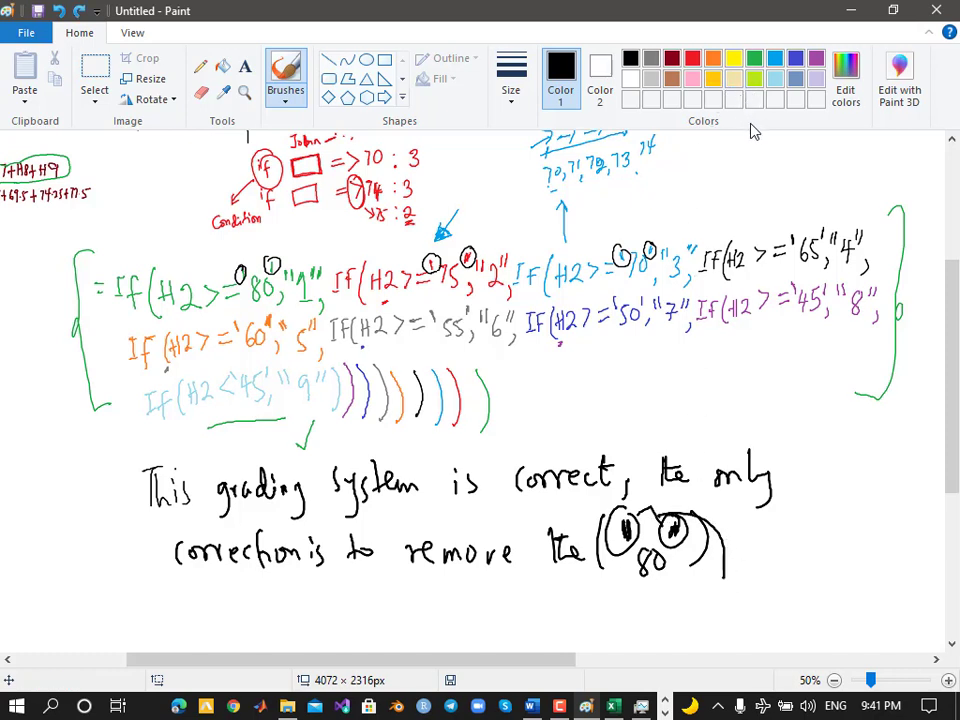
key(ctrl+z)
key(ctrl+z)
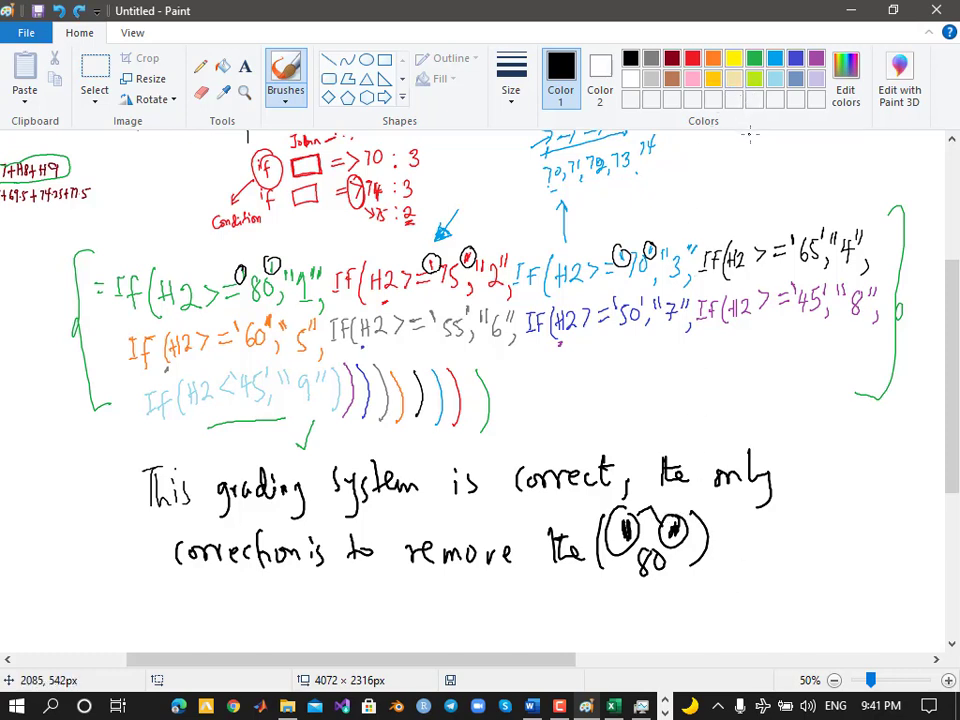
Draw a green arrow from the circled quote marks and write "remove" in green at its end
click(754, 58)
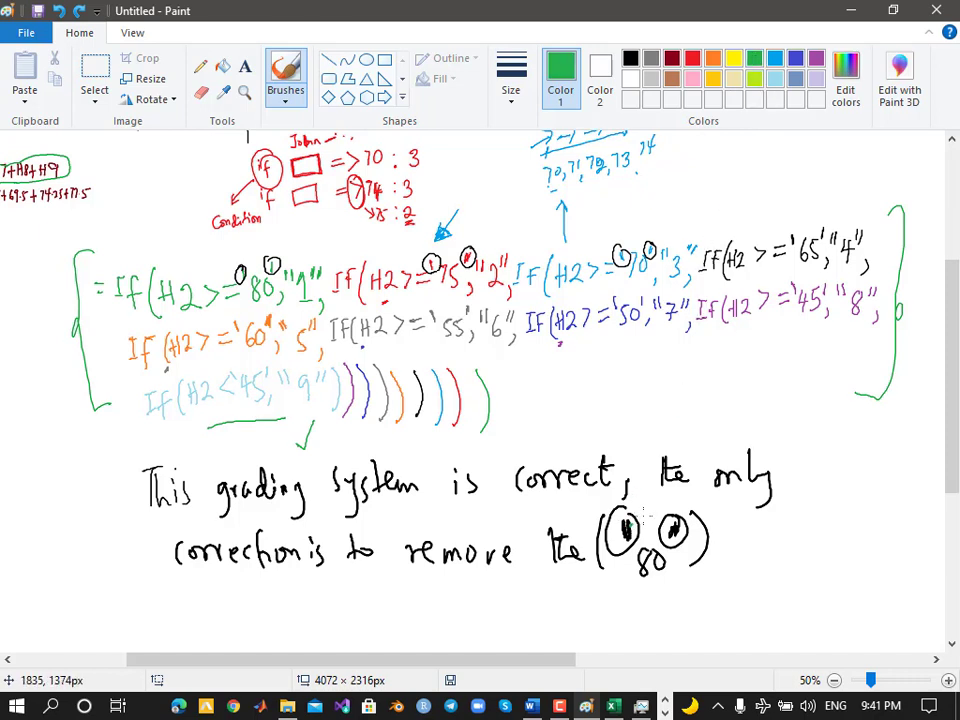
mouse_move(654, 512)
mouse_down()
mouse_move(656, 524)
mouse_move(735, 546)
mouse_up()
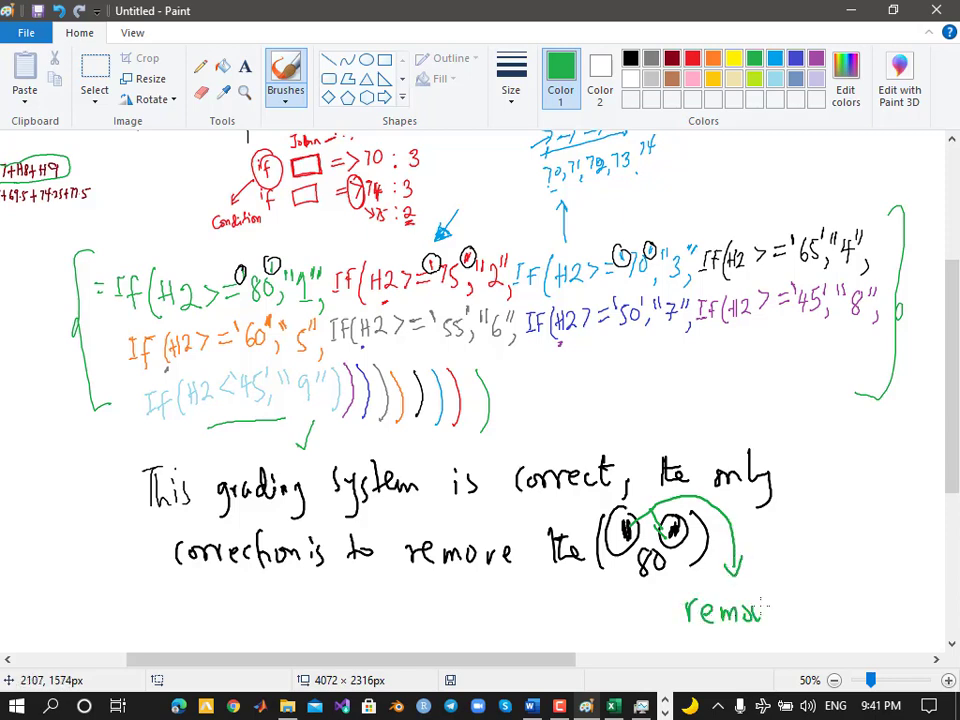
drag(762, 605, 784, 606)
Switch to Excel and examine the unquoted thresholds 65, 70, 80 and 60 in the J5 formula
click(613, 706)
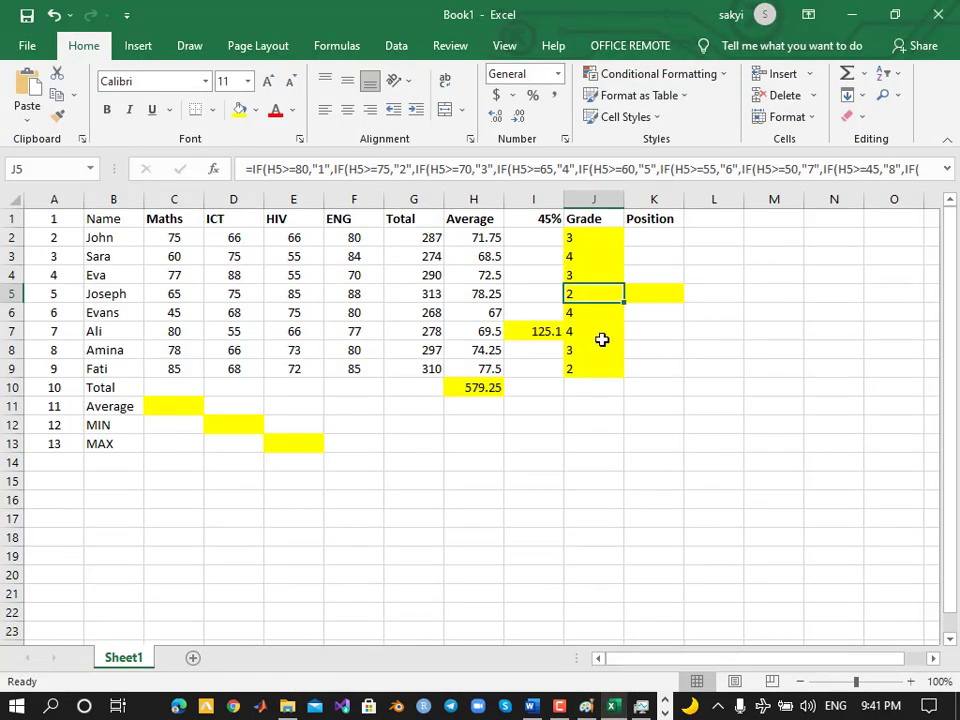
double_click(545, 169)
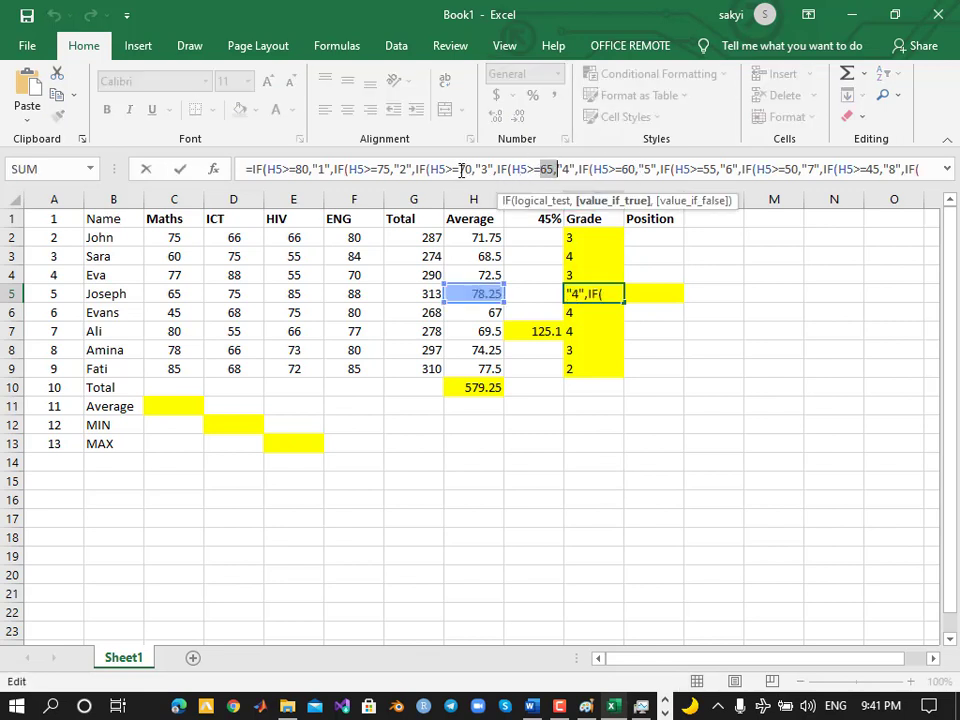
double_click(466, 169)
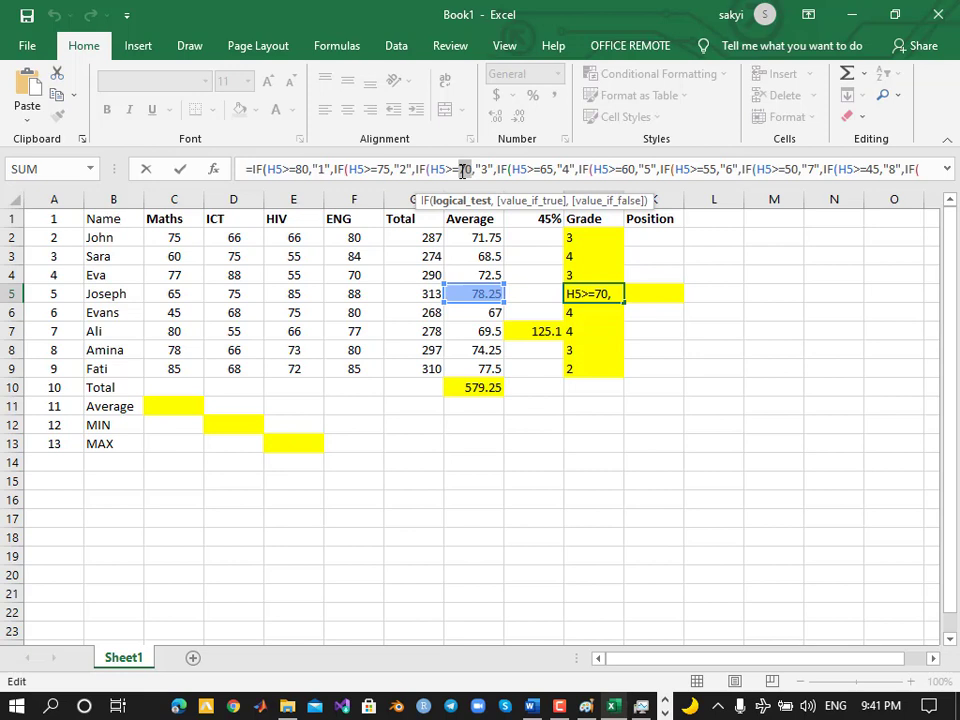
double_click(300, 169)
double_click(625, 169)
Return to Paint, write "and you are good to go" in green, and circle the single quotes around 50
click(852, 15)
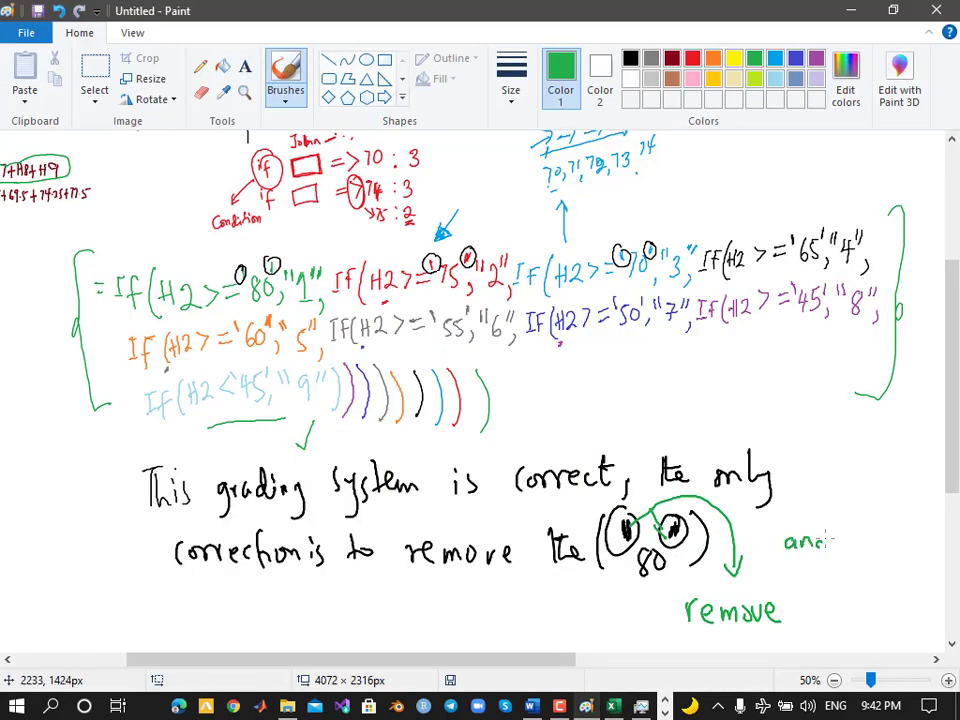
mouse_move(840, 535)
mouse_down()
mouse_move(858, 530)
mouse_move(855, 565)
mouse_move(940, 542)
mouse_up()
mouse_move(841, 597)
mouse_down()
mouse_move(858, 586)
mouse_move(893, 620)
mouse_up()
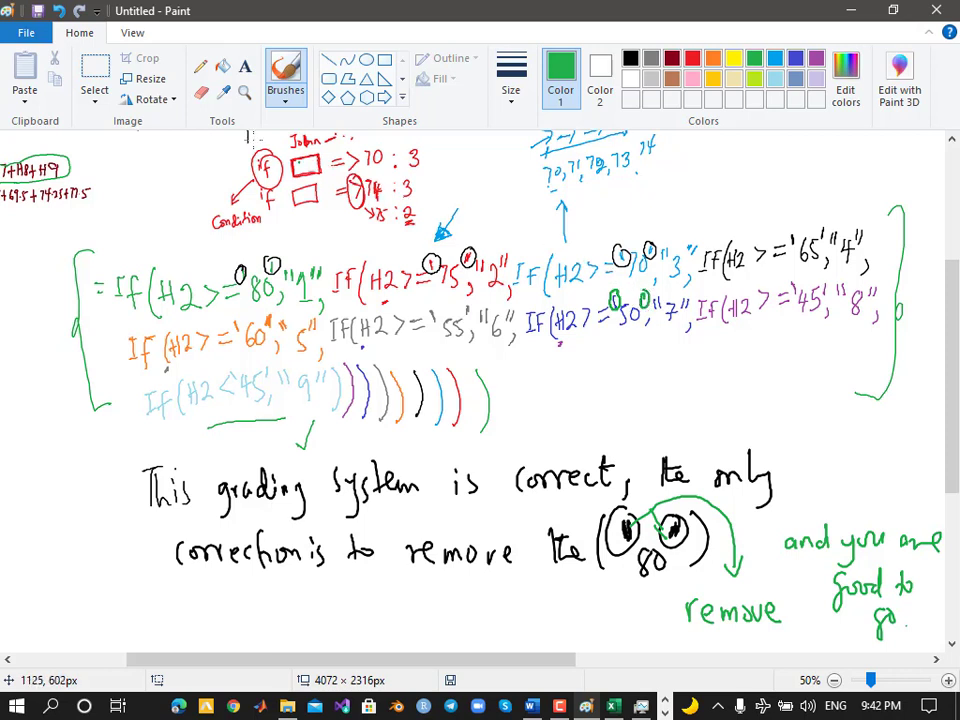
Erase the single quotes around 60, 55 and the 45 of the grade 8 condition in the handwritten formula
click(201, 91)
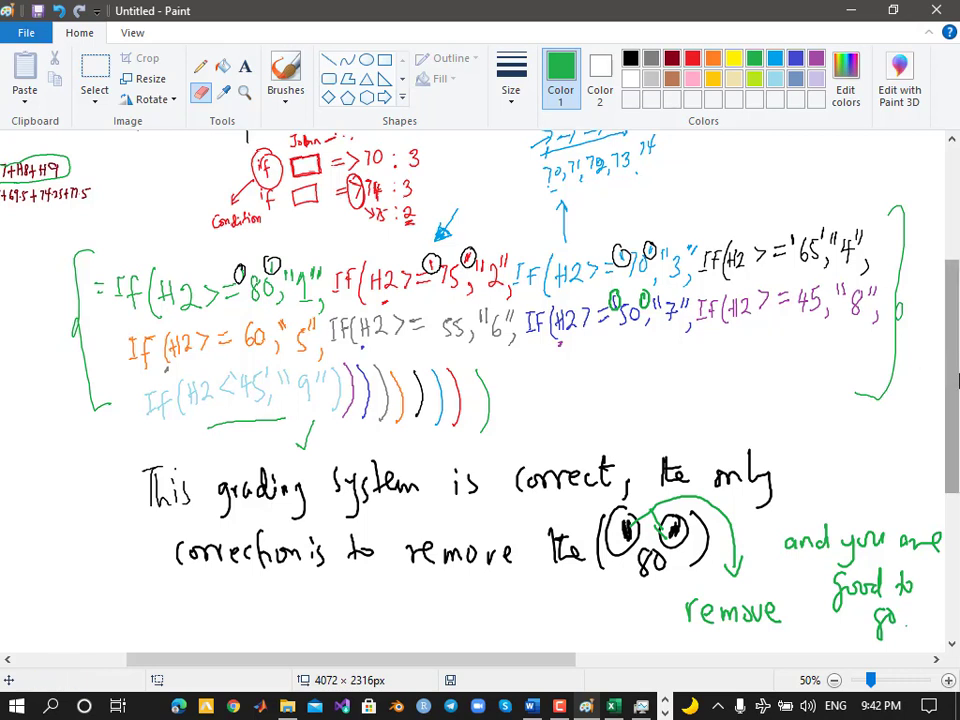
mouse_move(955, 386)
mouse_down()
mouse_move(955, 370)
mouse_move(955, 415)
mouse_move(955, 396)
mouse_up()
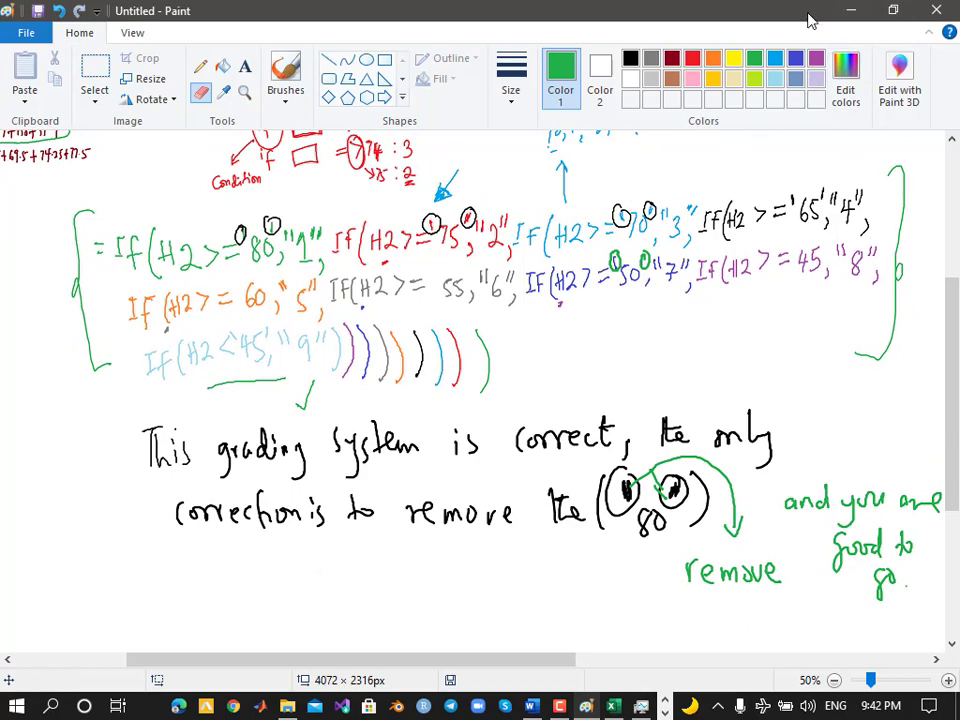
Arrange the two windows side by side, with Excel on the left half and Paint on the right half
drag(808, 19, 957, 35)
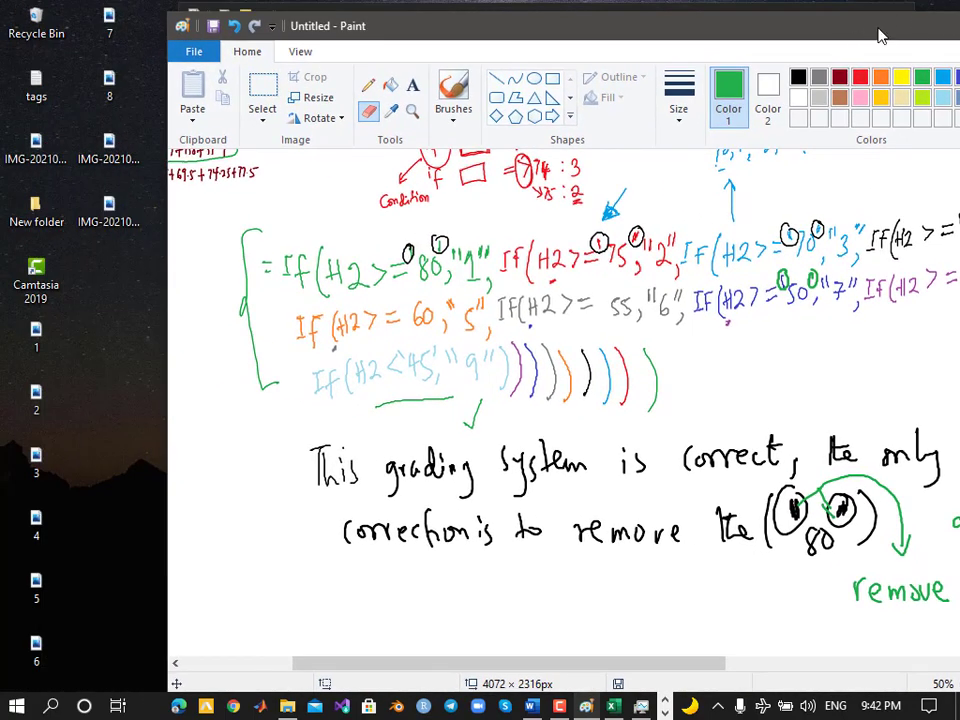
key(super+Right)
click(214, 184)
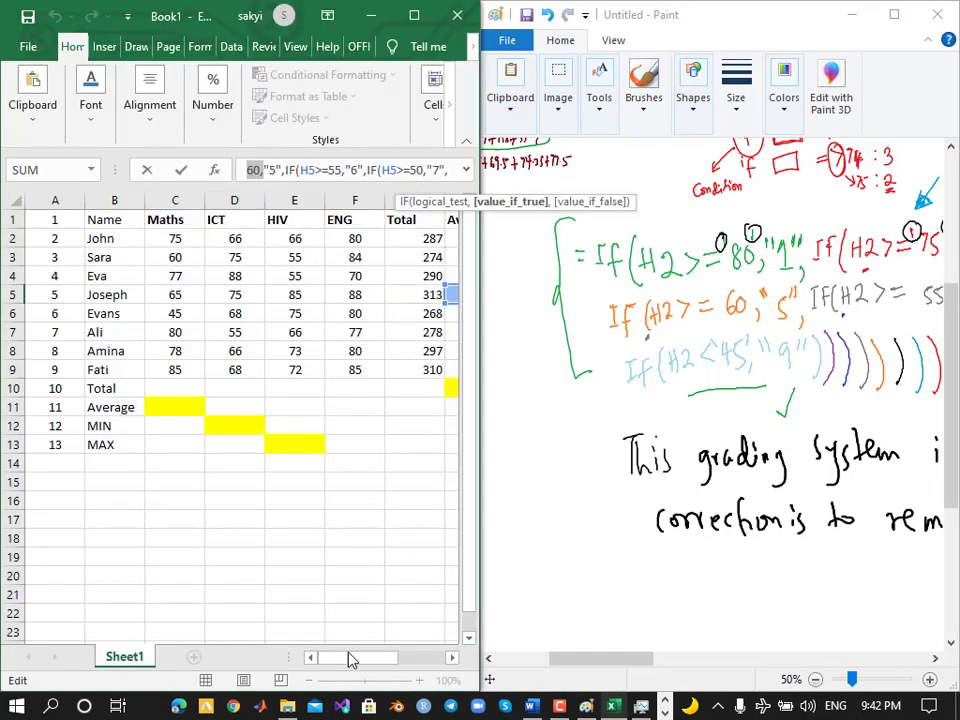
Close the J5 formula edit without changing it and select J2 to view its formula beside the Paint notes
drag(354, 658, 398, 650)
click(356, 243)
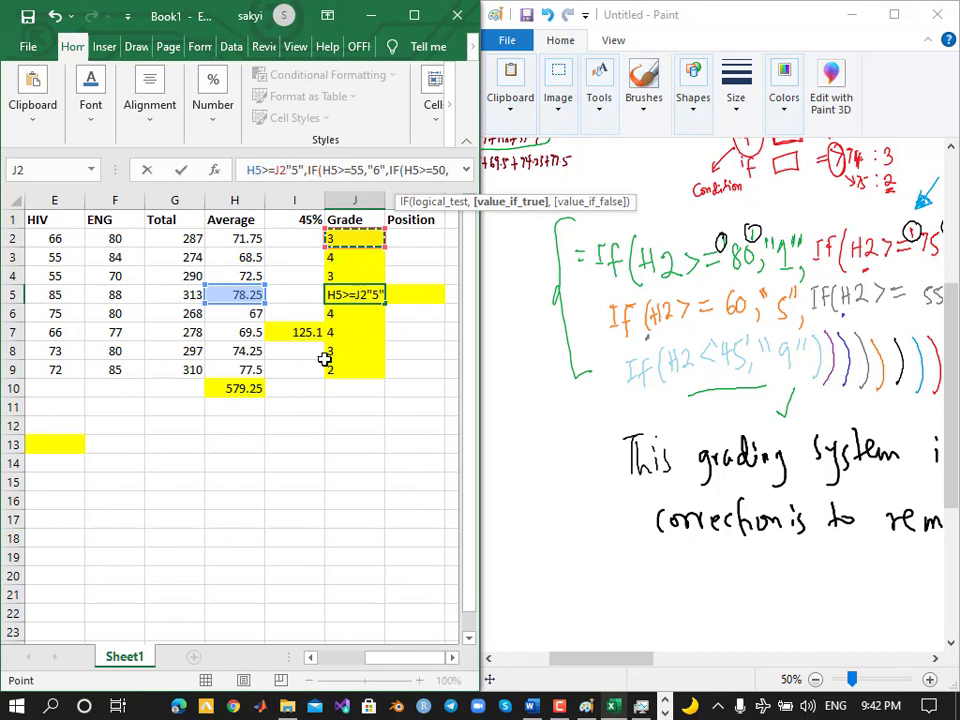
key(ctrl+z)
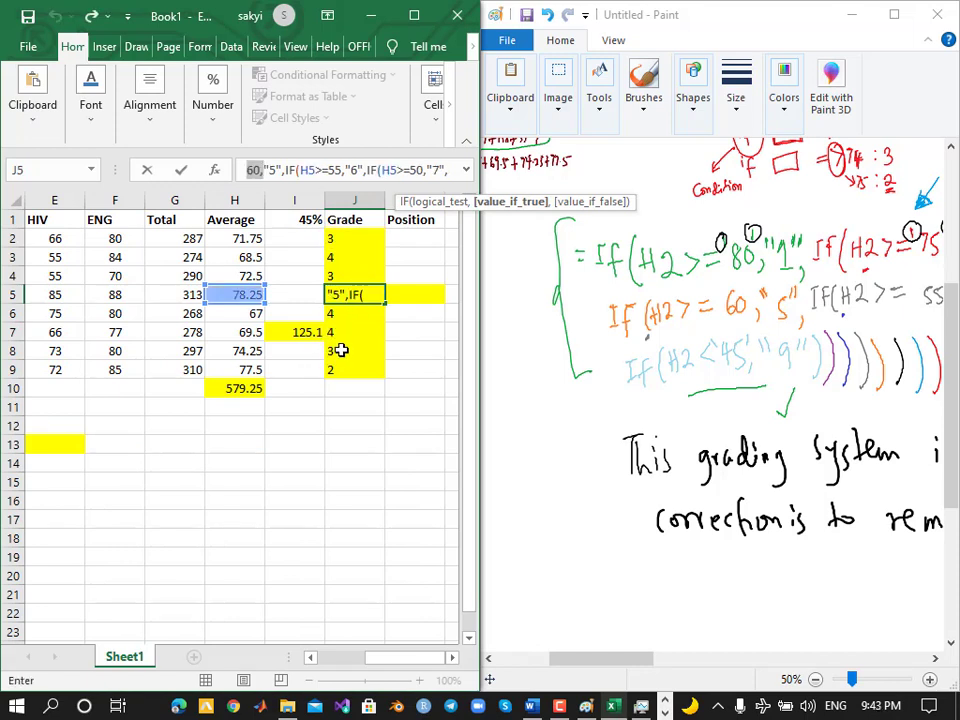
key(Return)
click(338, 238)
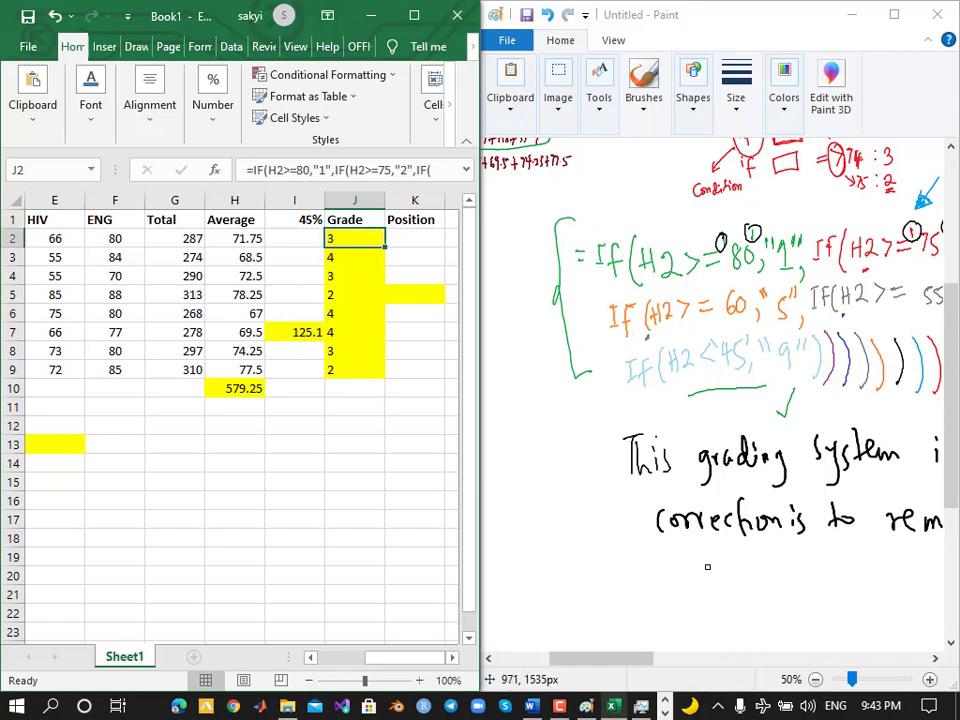
click(613, 708)
click(613, 708)
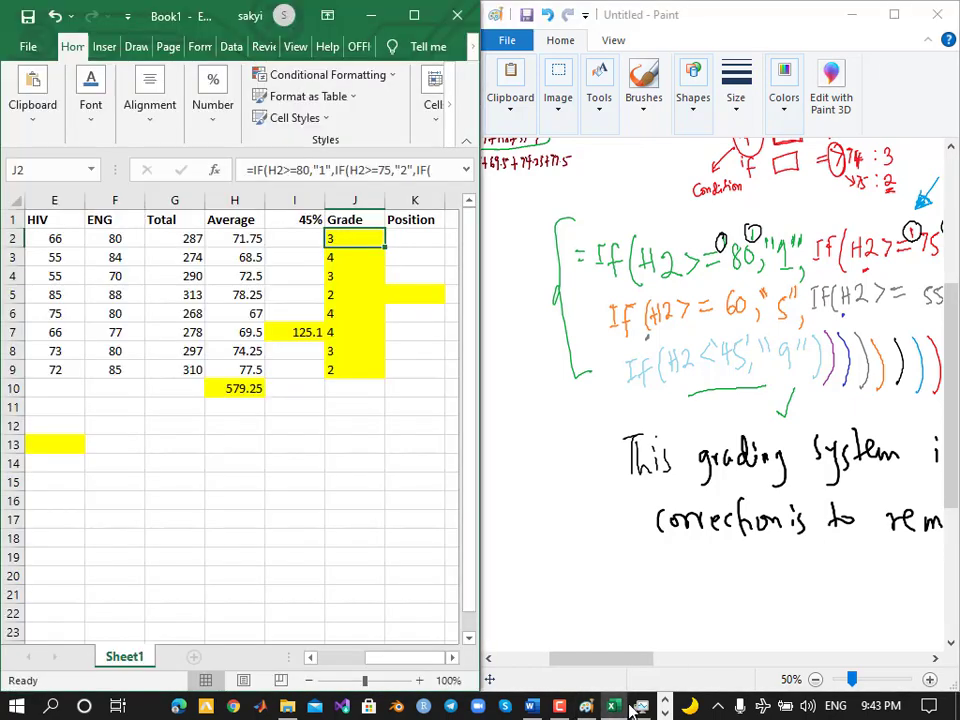
Switch to the Word document, check question 4 about the grade formula in cell J2, and return to the worksheet and notes
click(532, 706)
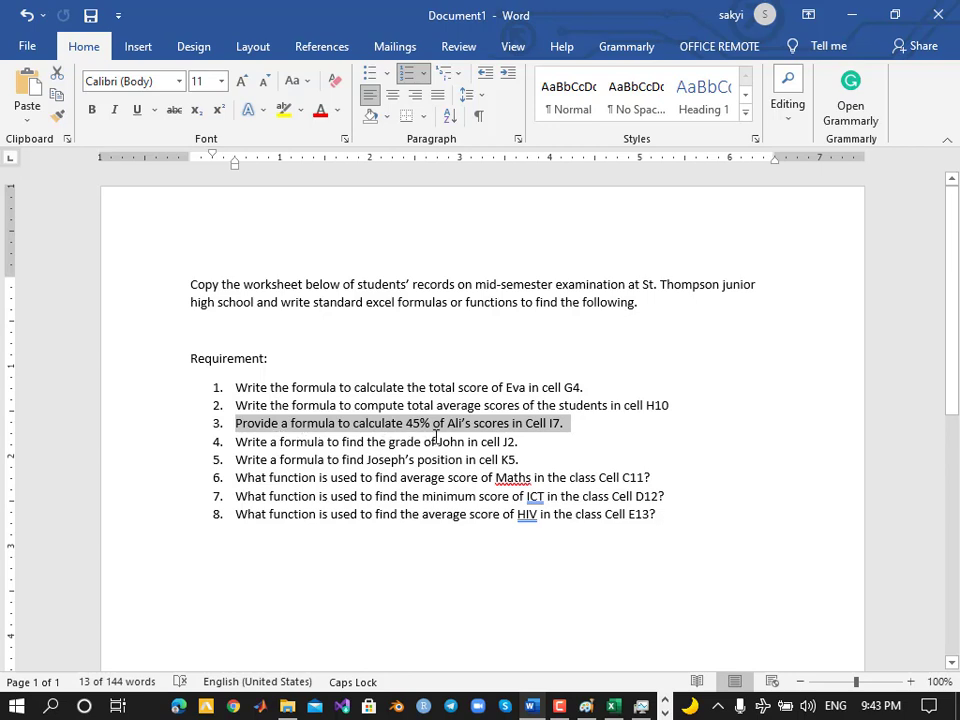
click(239, 444)
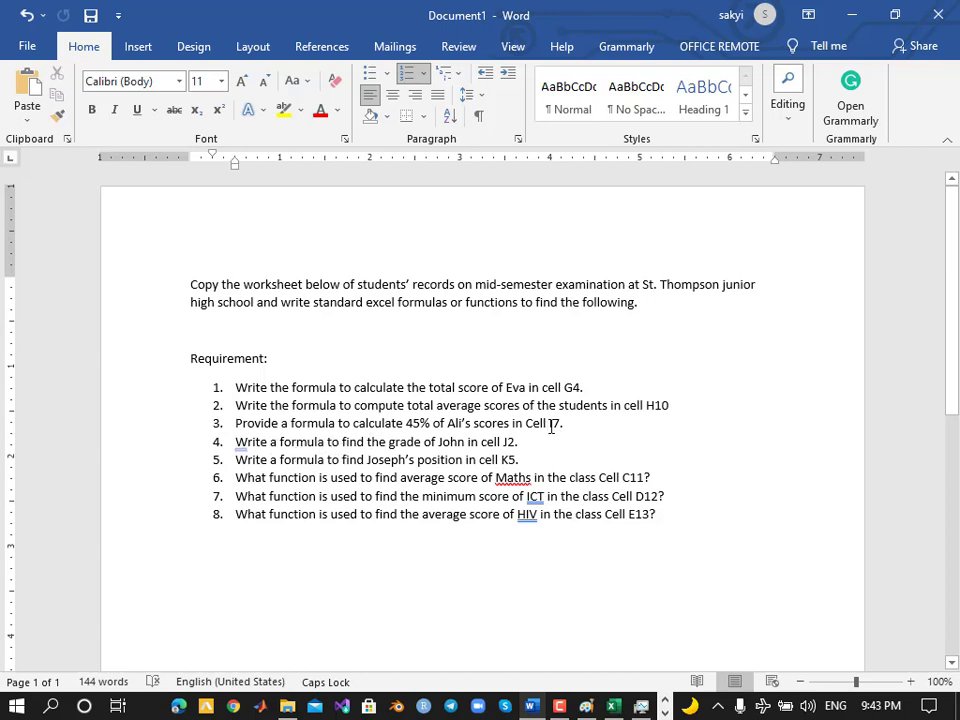
click(851, 15)
In Paint, write a 4 beside the grading system table, circle it in black, and label it "question" with an arrow
drag(951, 370, 951, 341)
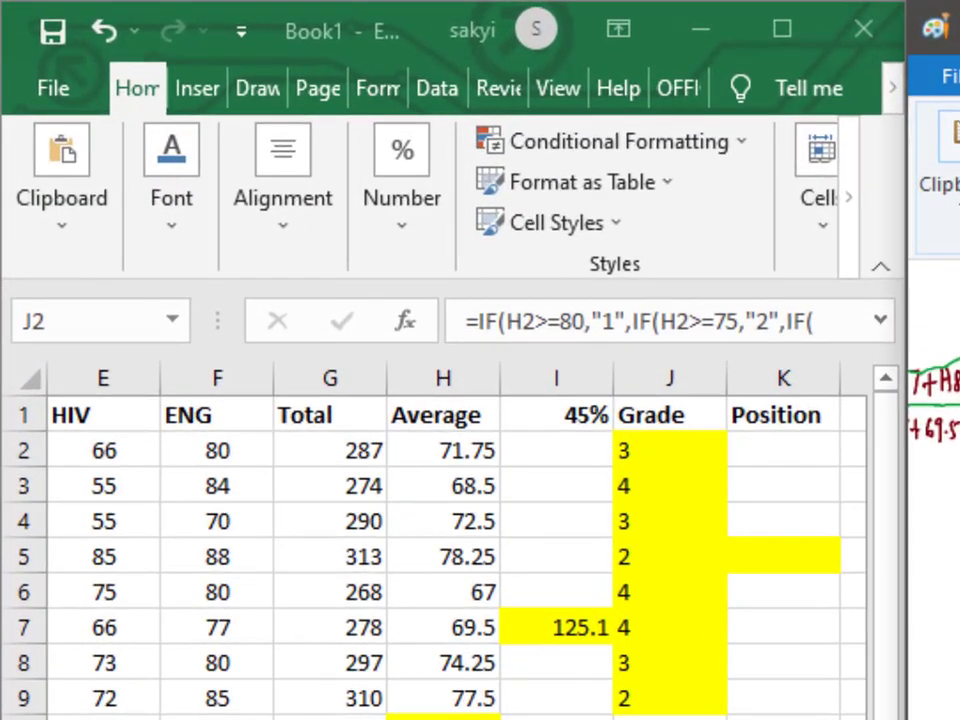
scroll(934, 490, up, 3)
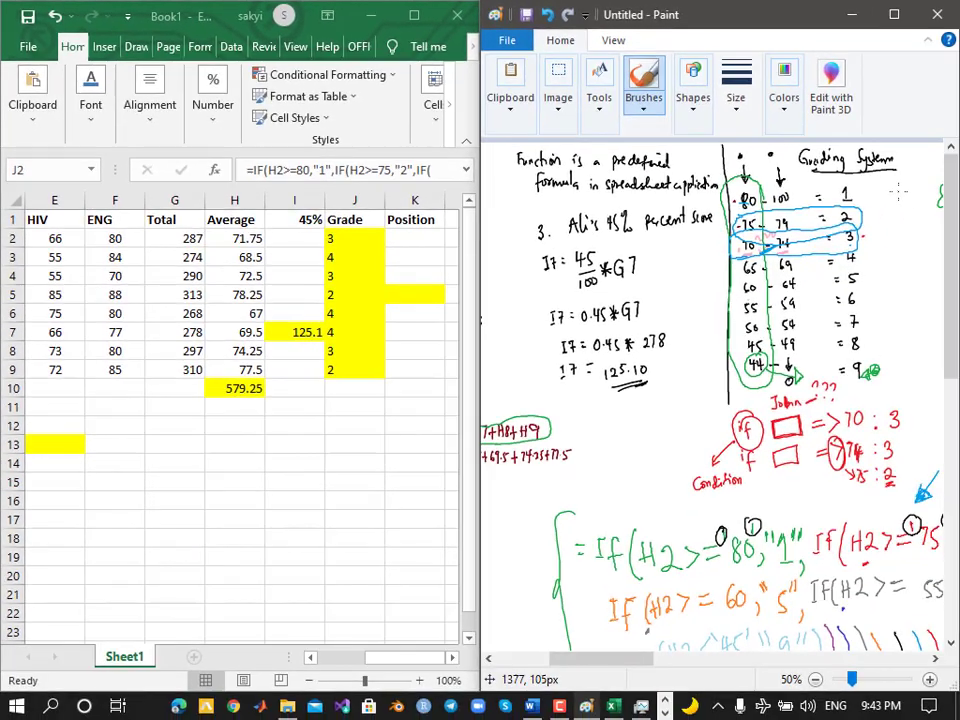
drag(907, 190, 907, 202)
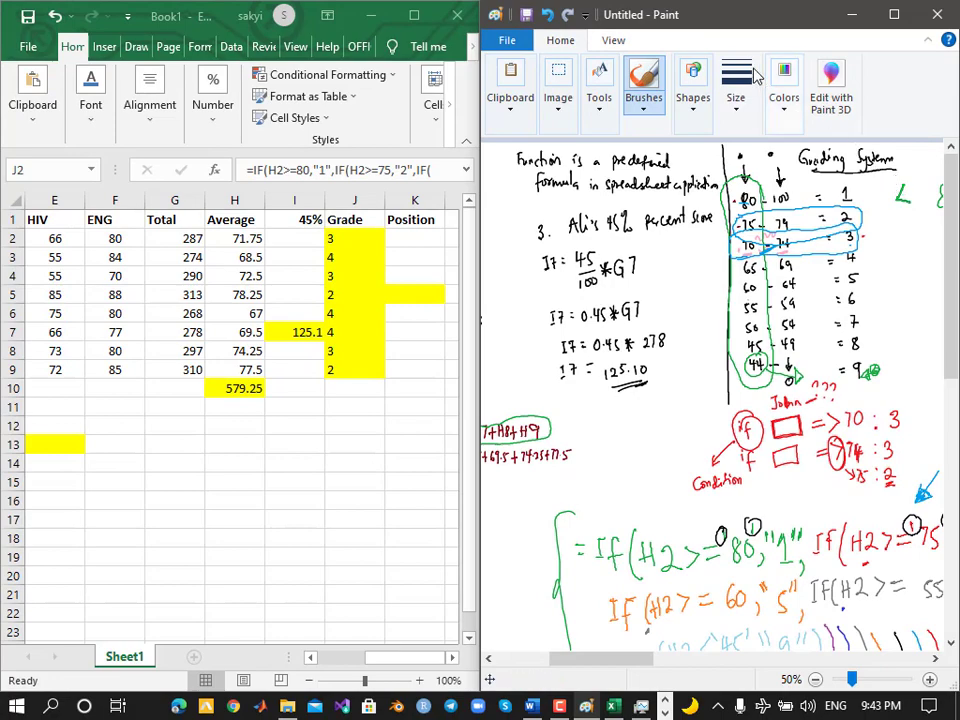
click(786, 104)
click(561, 150)
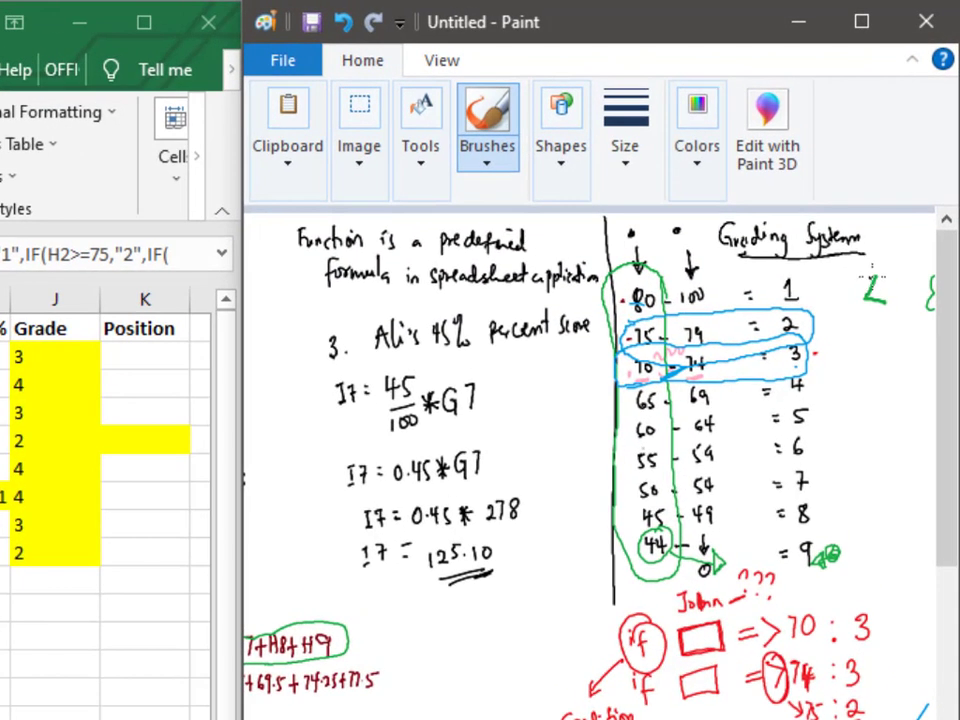
mouse_move(899, 208)
mouse_down()
mouse_move(888, 229)
mouse_move(907, 231)
mouse_up()
drag(899, 217, 898, 236)
drag(853, 321, 876, 267)
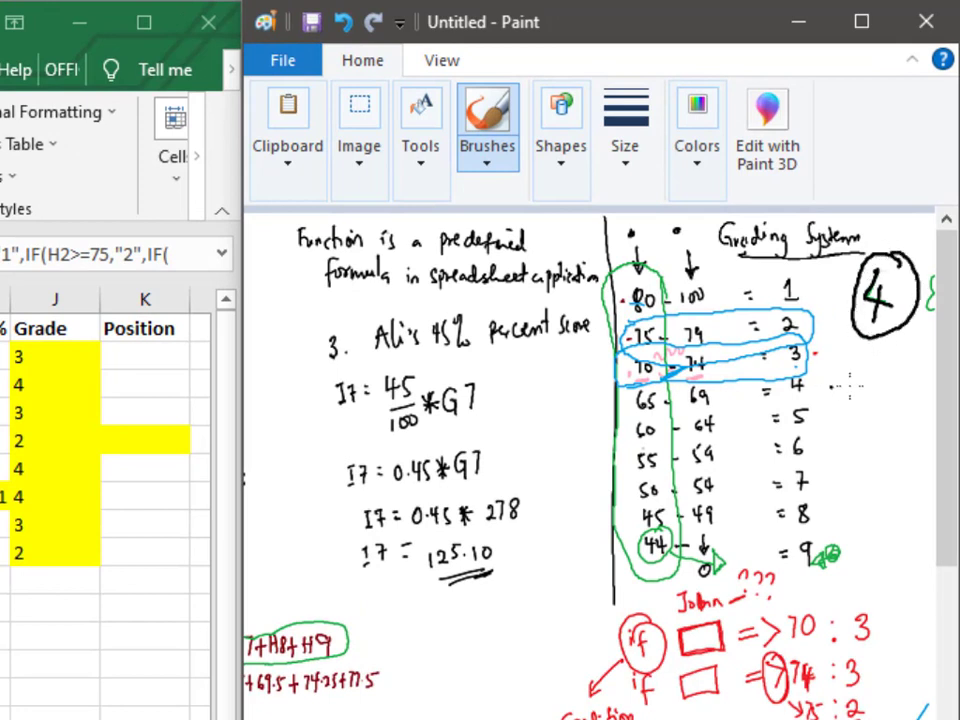
mouse_move(836, 398)
mouse_down()
mouse_move(846, 420)
mouse_move(860, 400)
mouse_move(878, 398)
mouse_move(911, 402)
mouse_move(918, 420)
mouse_up()
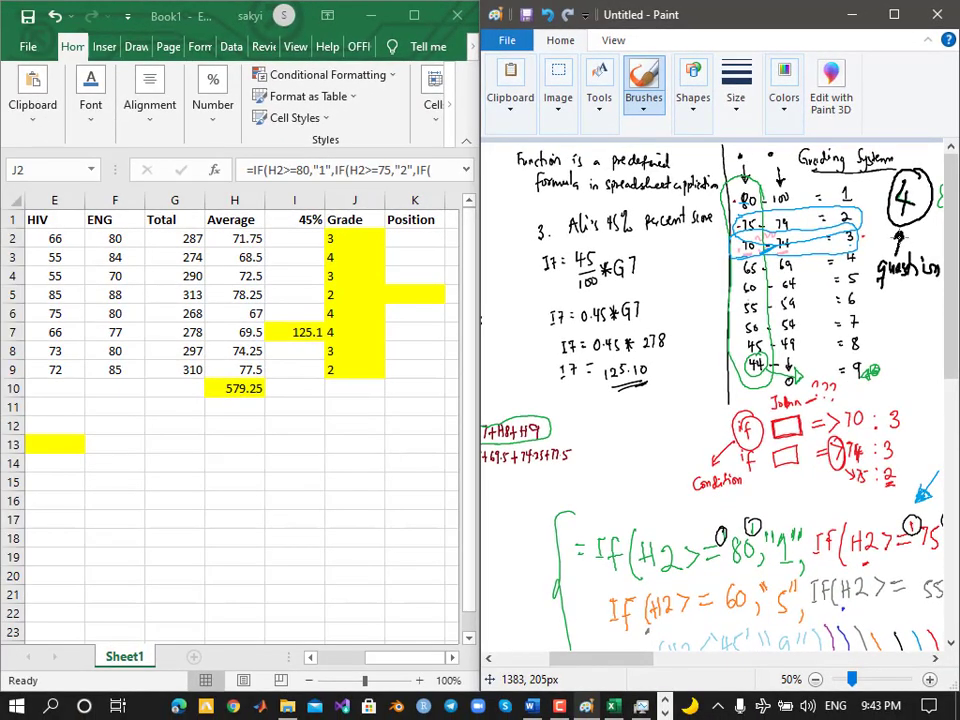
Write a circled 5 and the heading "Position/Rank" in black in the empty space below the H10 result
scroll(692, 567, down, 10)
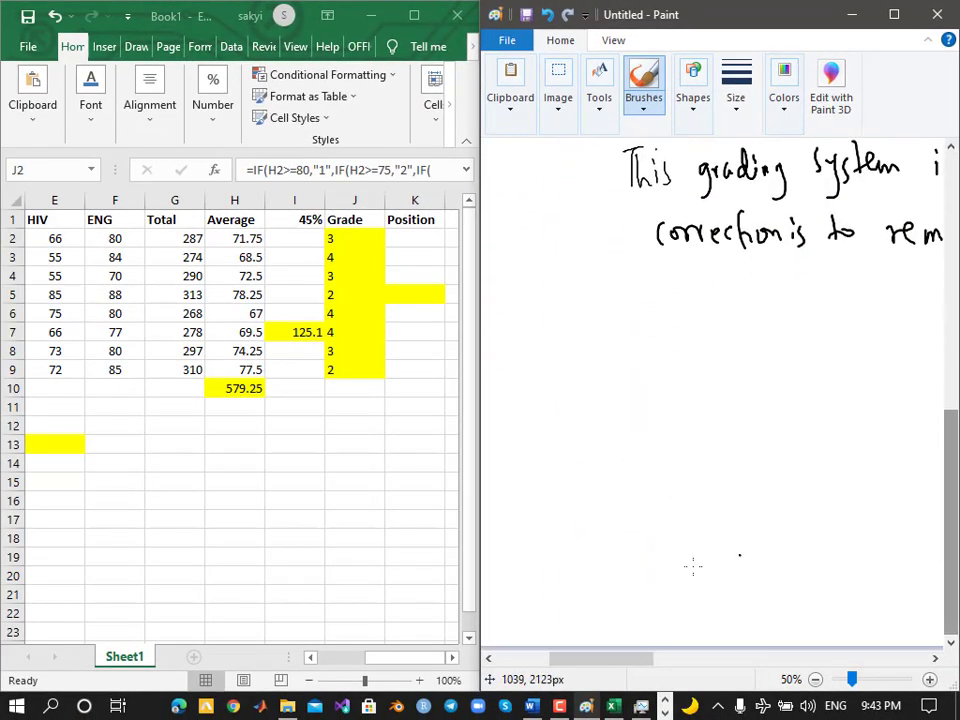
drag(626, 658, 508, 669)
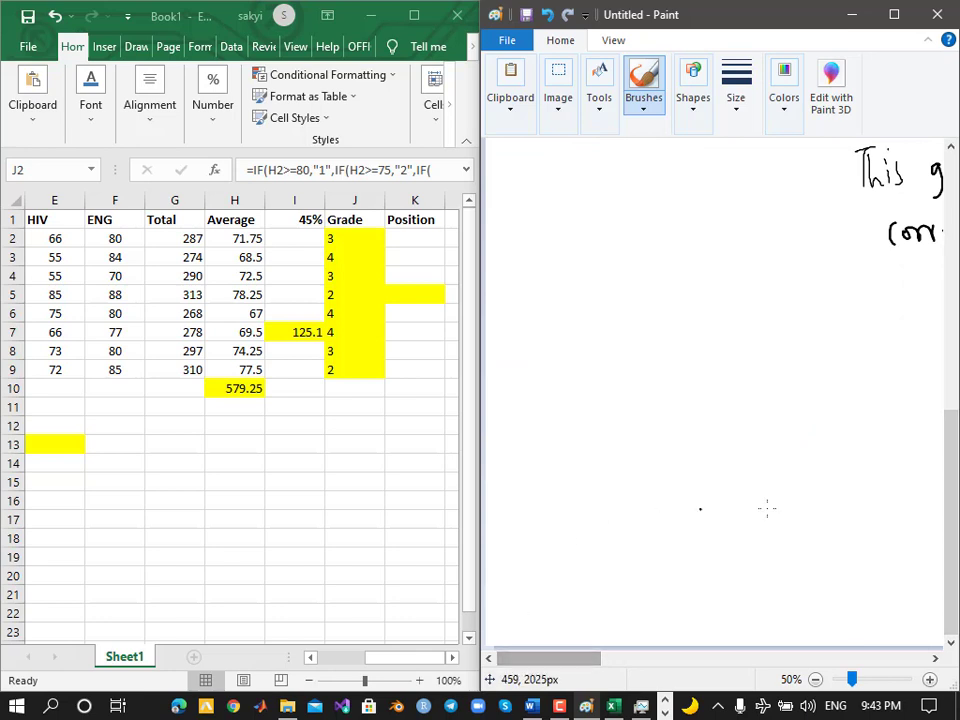
drag(954, 514, 954, 436)
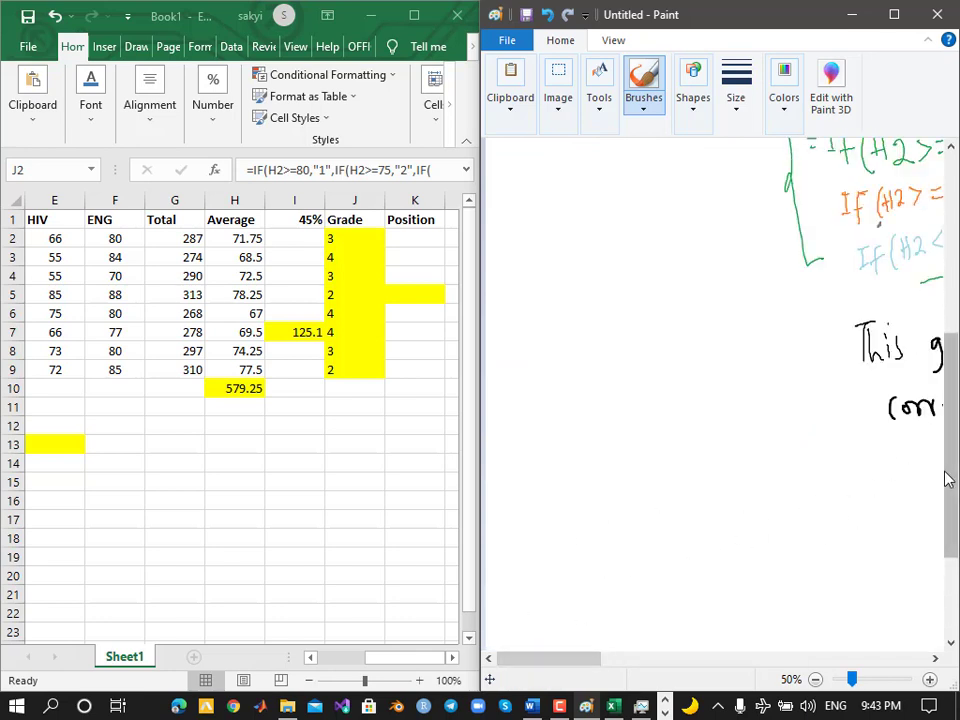
drag(948, 480, 948, 380)
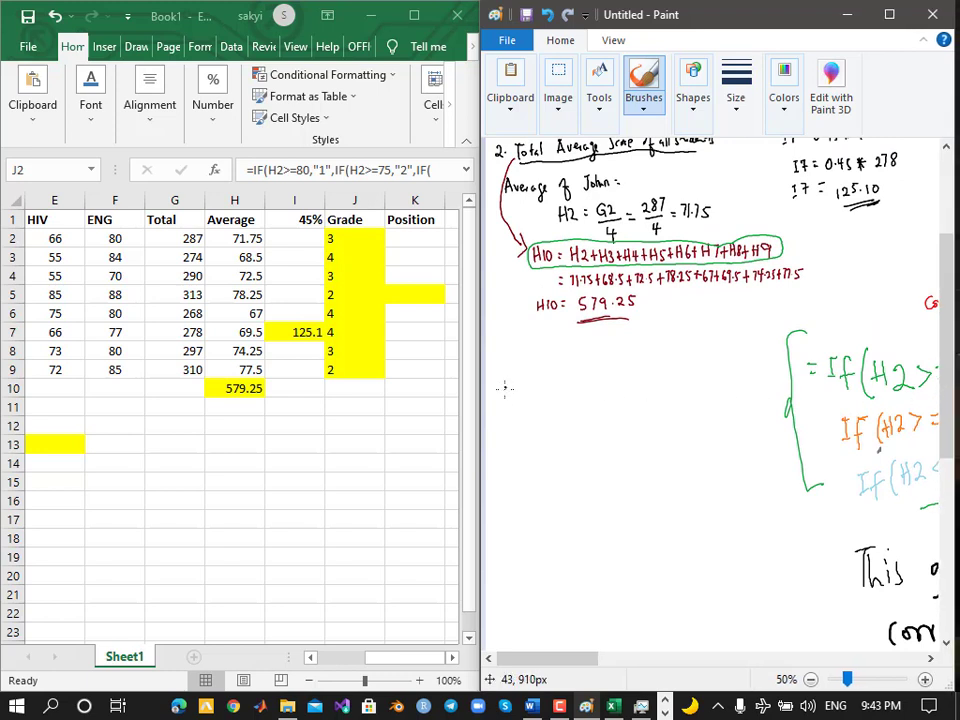
mouse_move(500, 381)
mouse_down()
mouse_move(497, 407)
mouse_move(507, 389)
mouse_move(603, 373)
mouse_move(619, 351)
mouse_move(645, 372)
mouse_move(639, 356)
mouse_move(667, 397)
mouse_move(686, 398)
mouse_move(699, 382)
mouse_move(731, 396)
mouse_up()
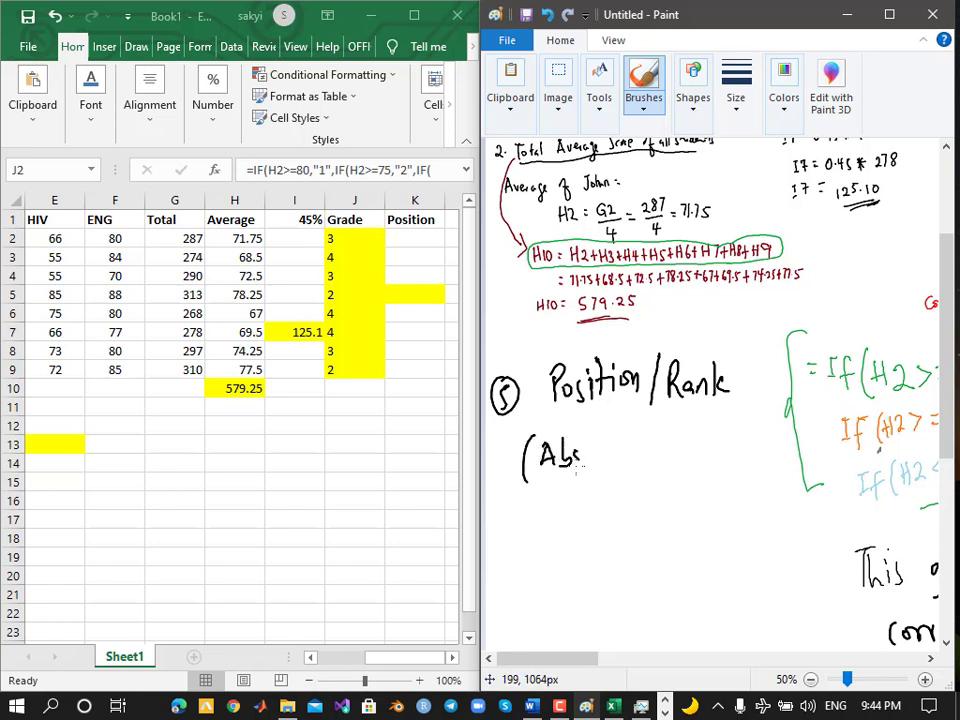
Write the note "(Absolute cell referencing)" beneath the Position/Rank heading
drag(619, 432, 616, 460)
mouse_move(607, 446)
mouse_down()
mouse_move(632, 430)
mouse_move(656, 455)
mouse_move(673, 453)
mouse_up()
drag(681, 427, 682, 455)
drag(693, 424, 695, 454)
mouse_move(582, 489)
mouse_down()
mouse_move(590, 506)
mouse_move(605, 502)
mouse_up()
drag(618, 474, 612, 520)
drag(606, 492, 636, 503)
drag(640, 490, 684, 505)
mouse_move(697, 488)
mouse_down()
mouse_move(690, 502)
mouse_move(728, 492)
mouse_move(732, 523)
mouse_up()
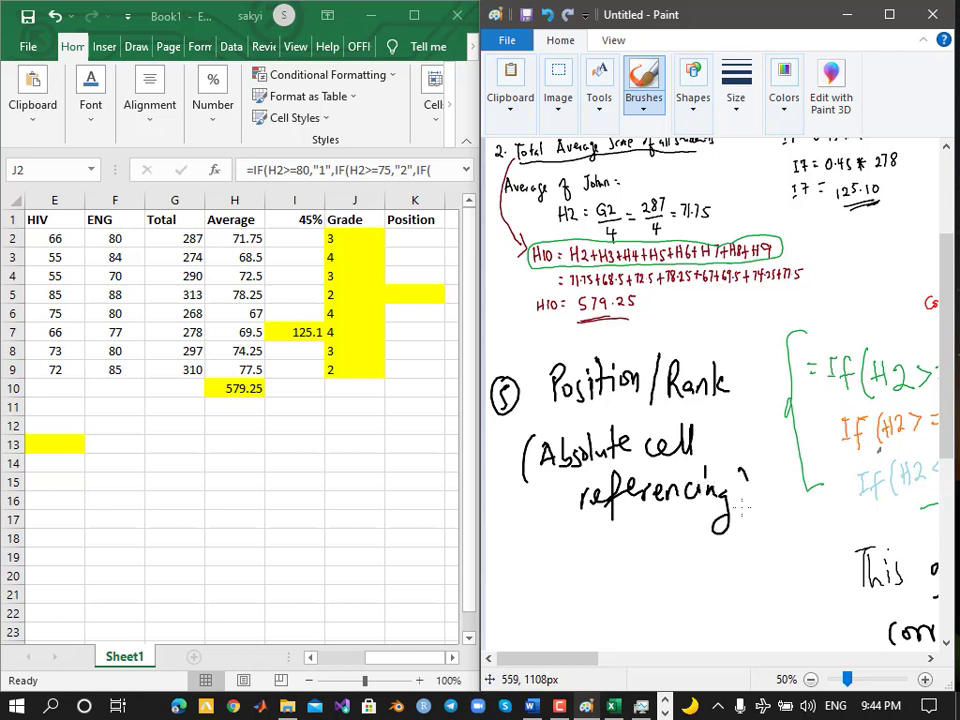
drag(753, 473, 742, 530)
Draw a dollar sign enclosed in double quotes under the absolute cell referencing note
drag(553, 534, 532, 568)
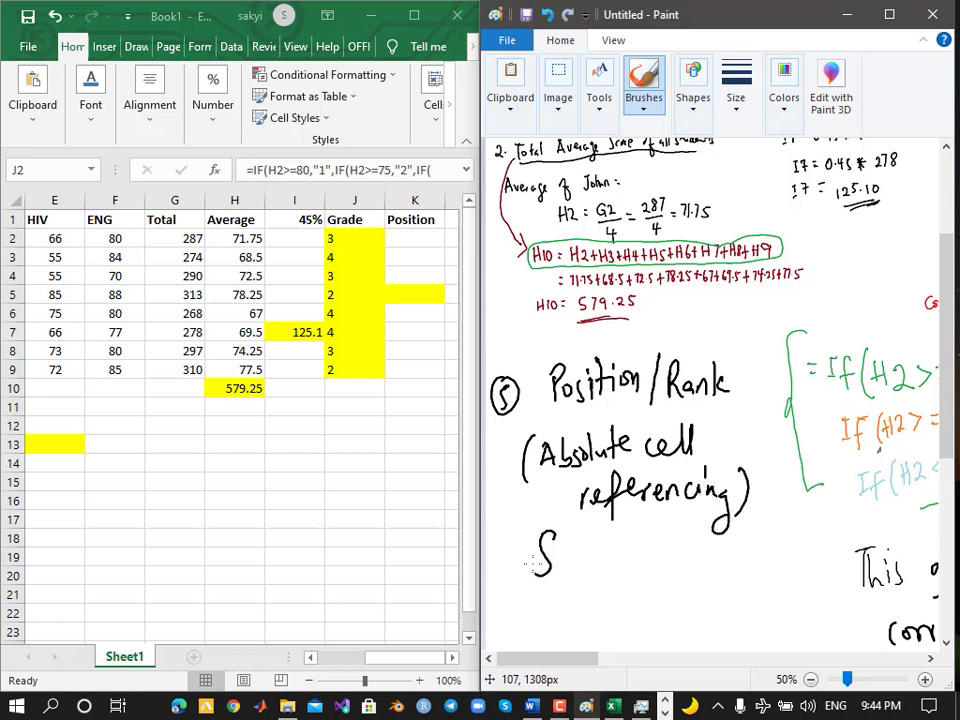
drag(552, 521, 534, 595)
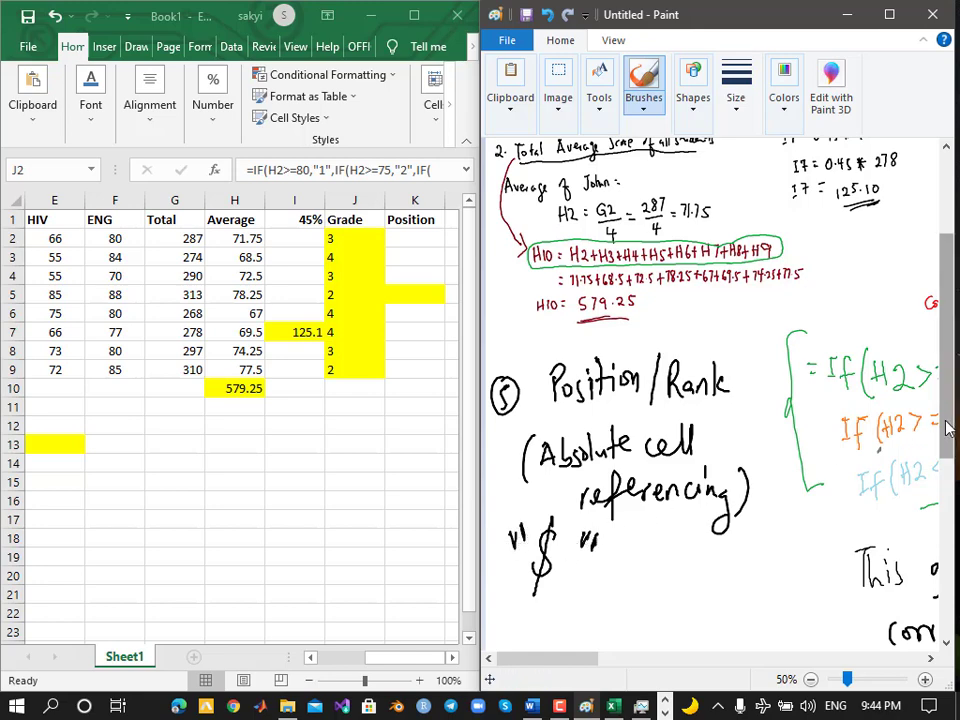
scroll(761, 628, down, 5)
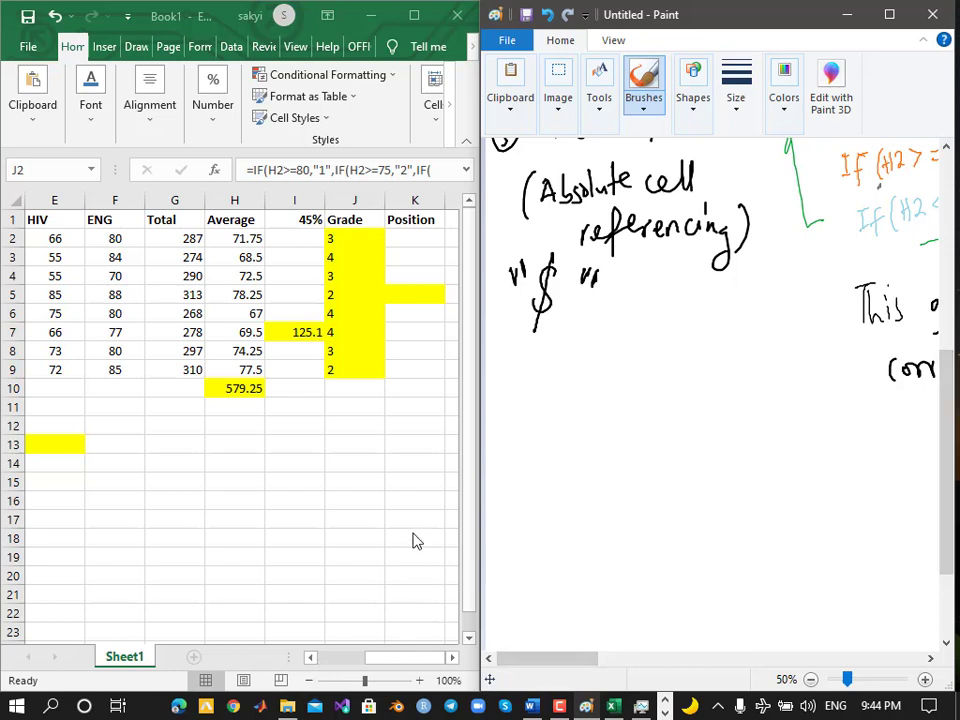
Switch to the Excel worksheet and select the yellow cell K5 in the Position column
click(415, 297)
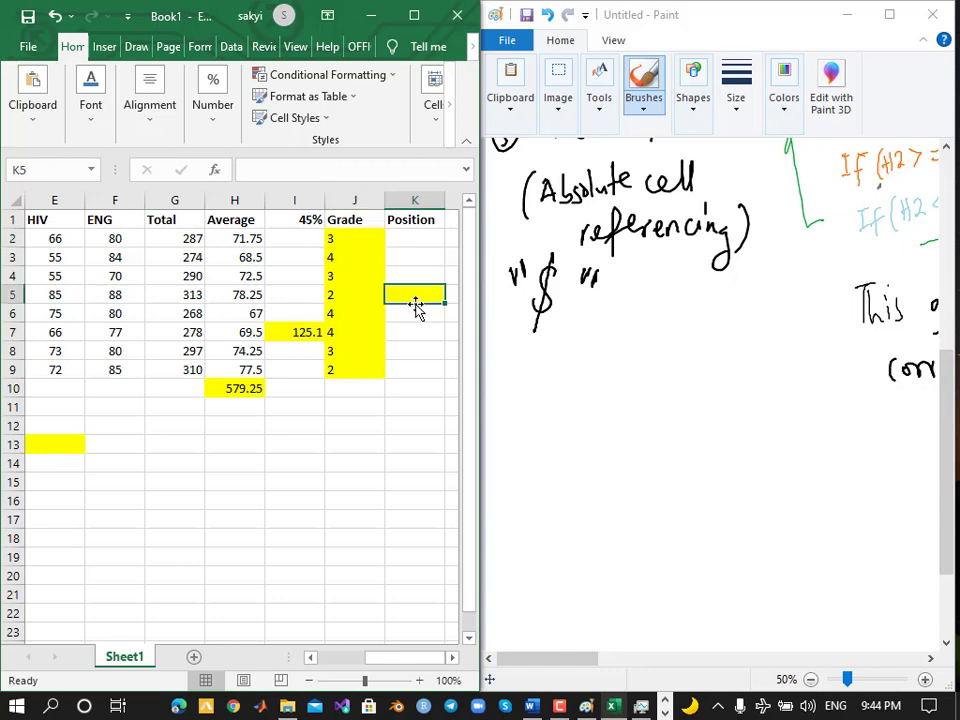
click(380, 668)
mouse_move(380, 668)
mouse_down()
mouse_move(358, 670)
mouse_move(372, 668)
mouse_up()
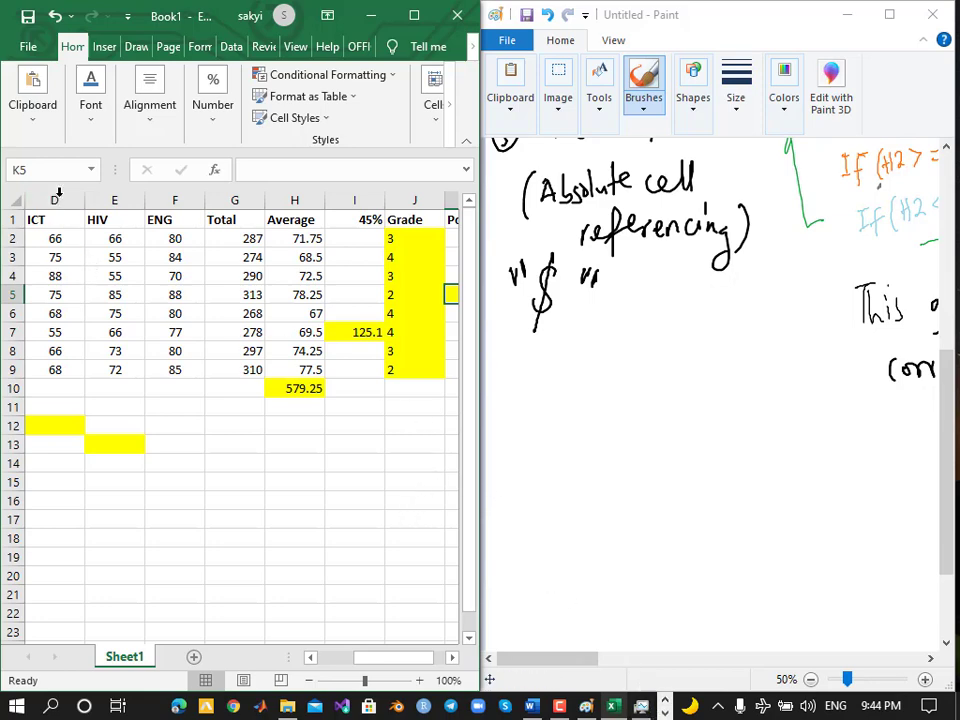
click(614, 707)
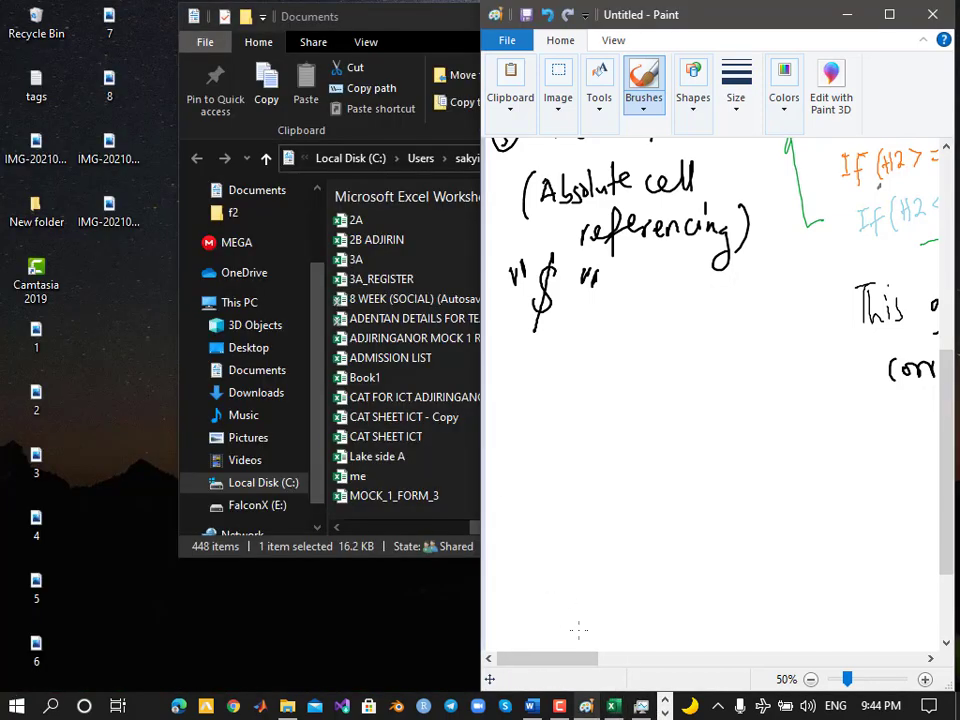
click(614, 707)
Switch to the Word document and highlight question 5 about the position formula in cell K5
click(531, 707)
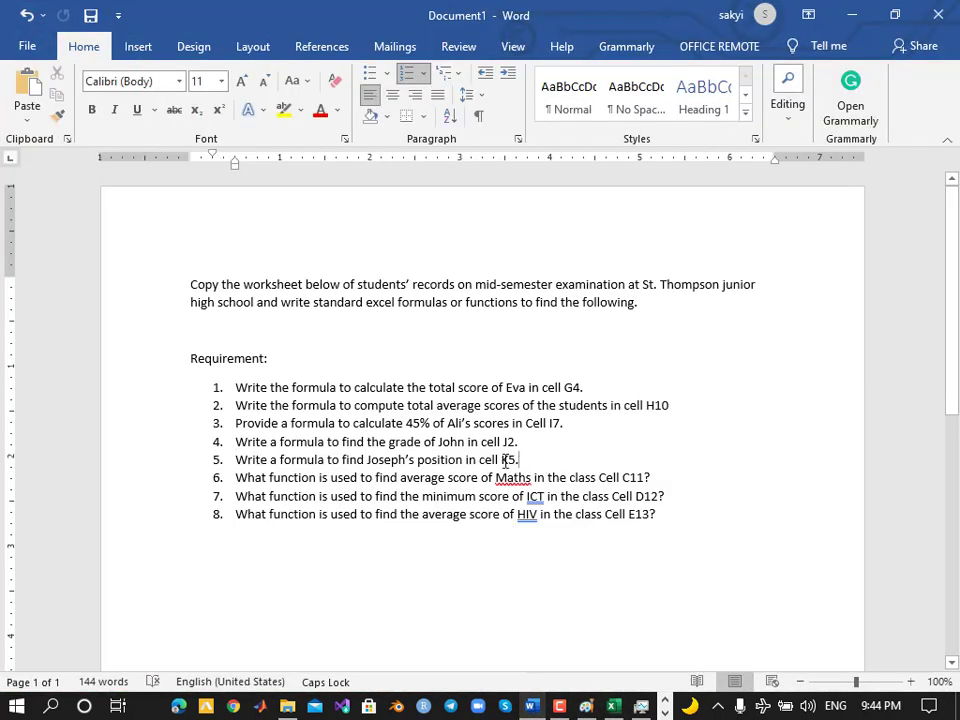
drag(506, 459, 235, 461)
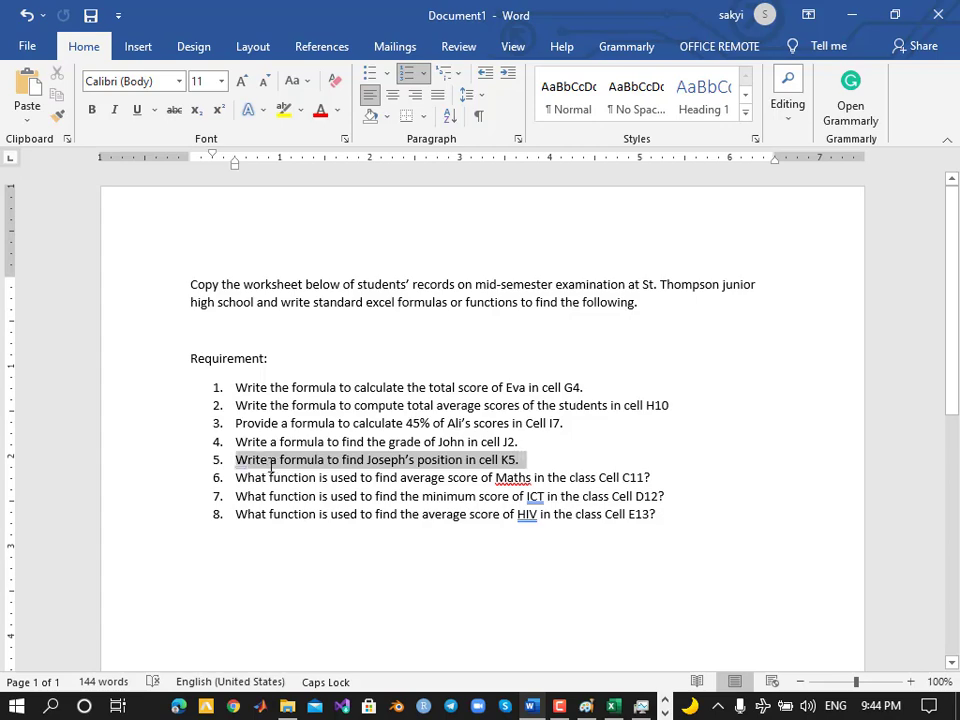
click(853, 16)
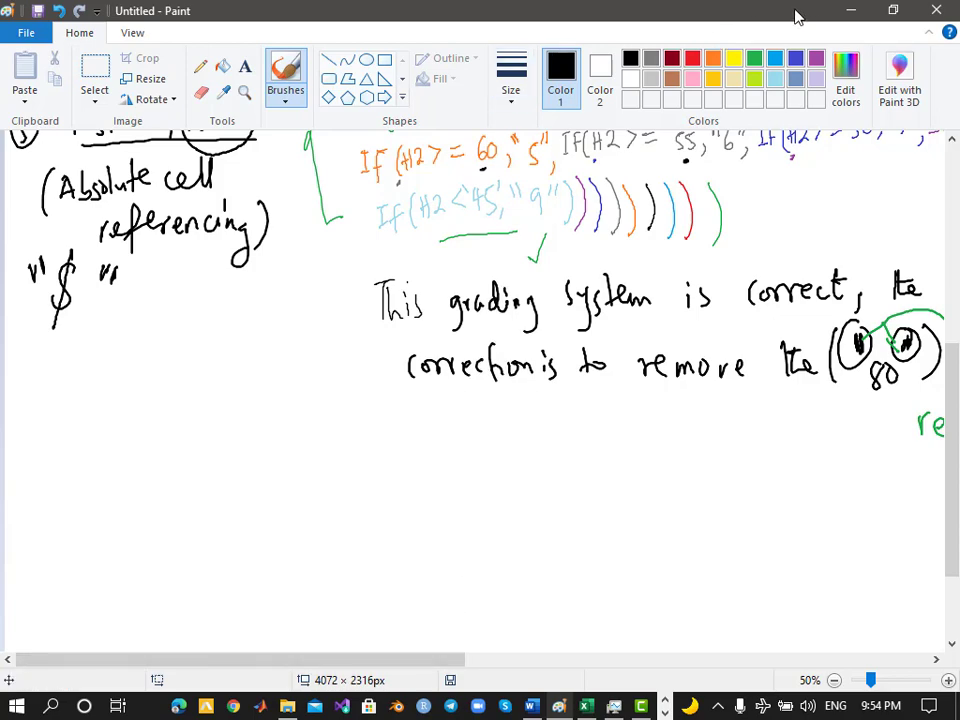
Place the Paint window on the right half of the screen at full height beside Excel, showing the Position/Rank notes
mouse_move(797, 18)
mouse_down()
mouse_move(760, 20)
mouse_move(847, 36)
mouse_move(958, 26)
mouse_up()
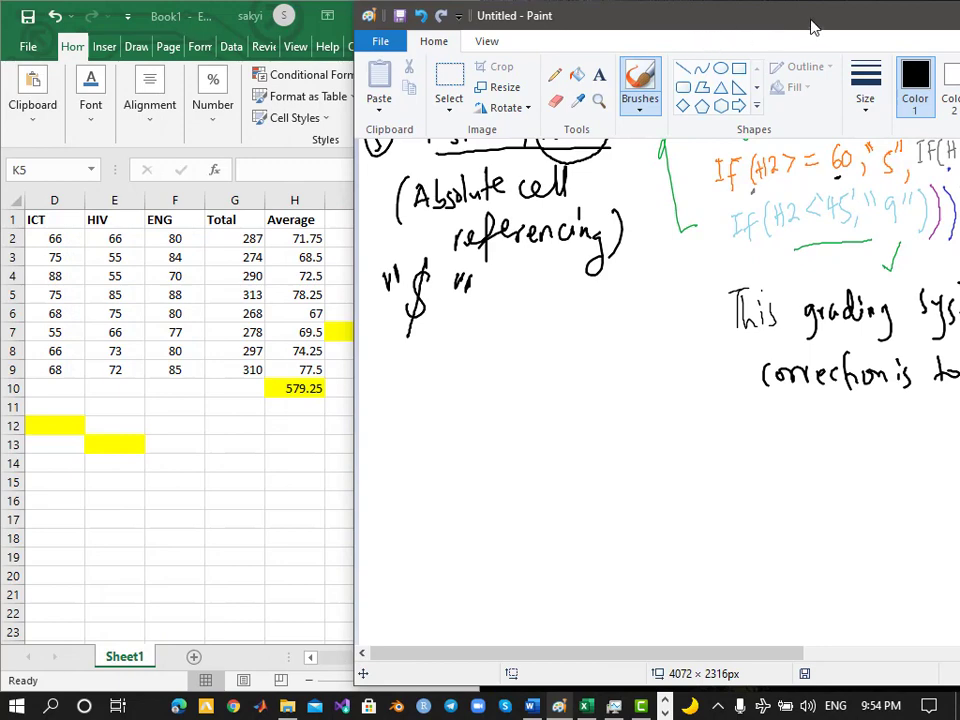
drag(825, 26, 958, 2)
click(742, 228)
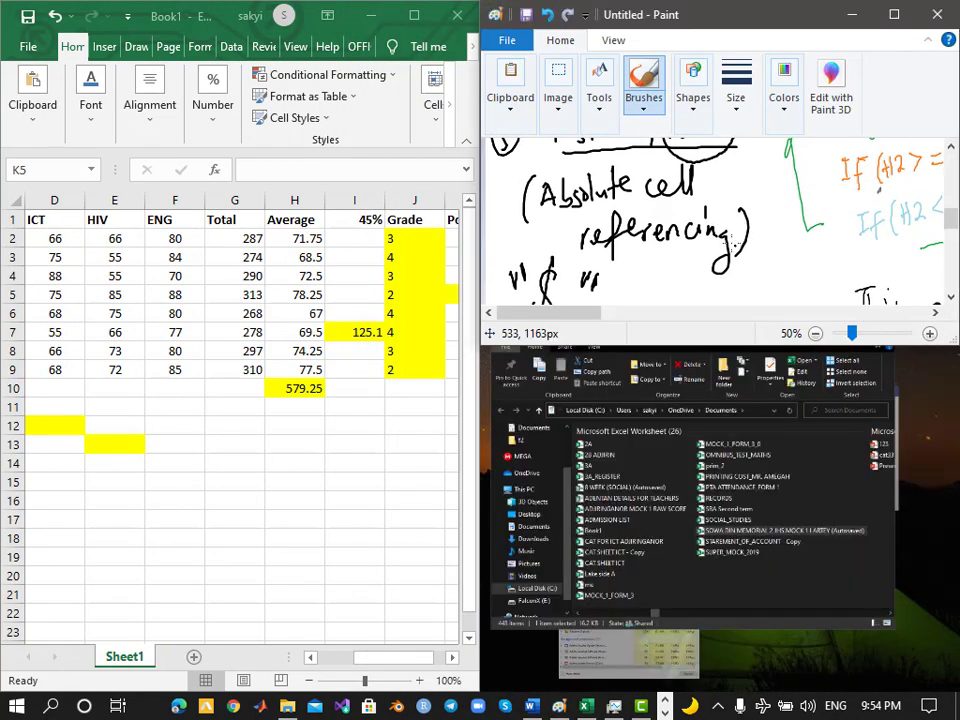
drag(728, 347, 739, 695)
drag(950, 424, 950, 384)
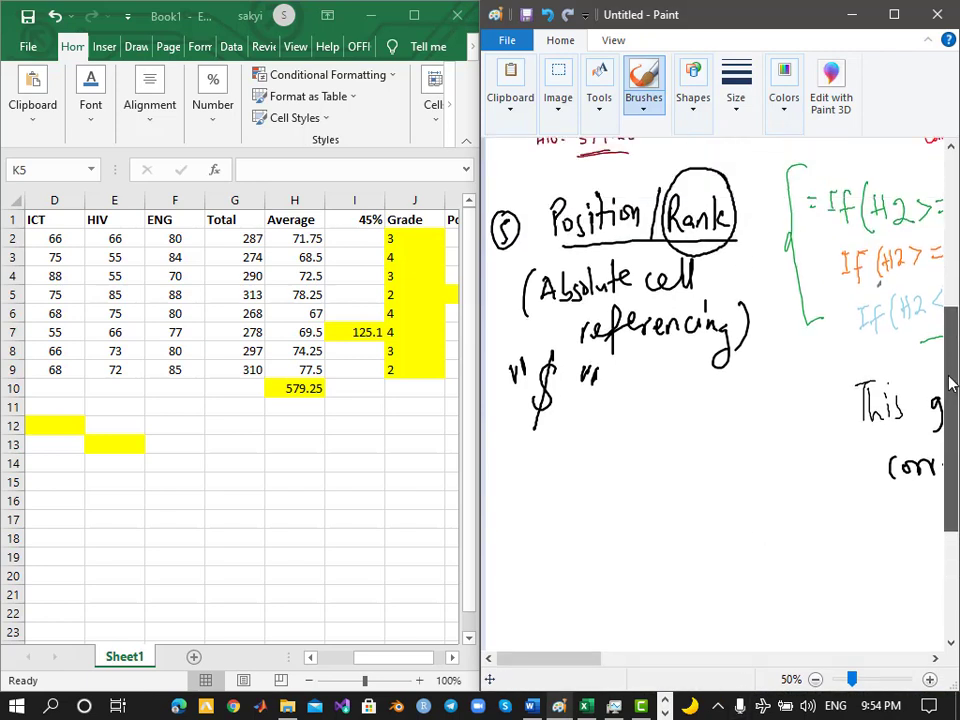
Reread question 5 in the Word document and bring the worksheet's Position column into view
click(419, 663)
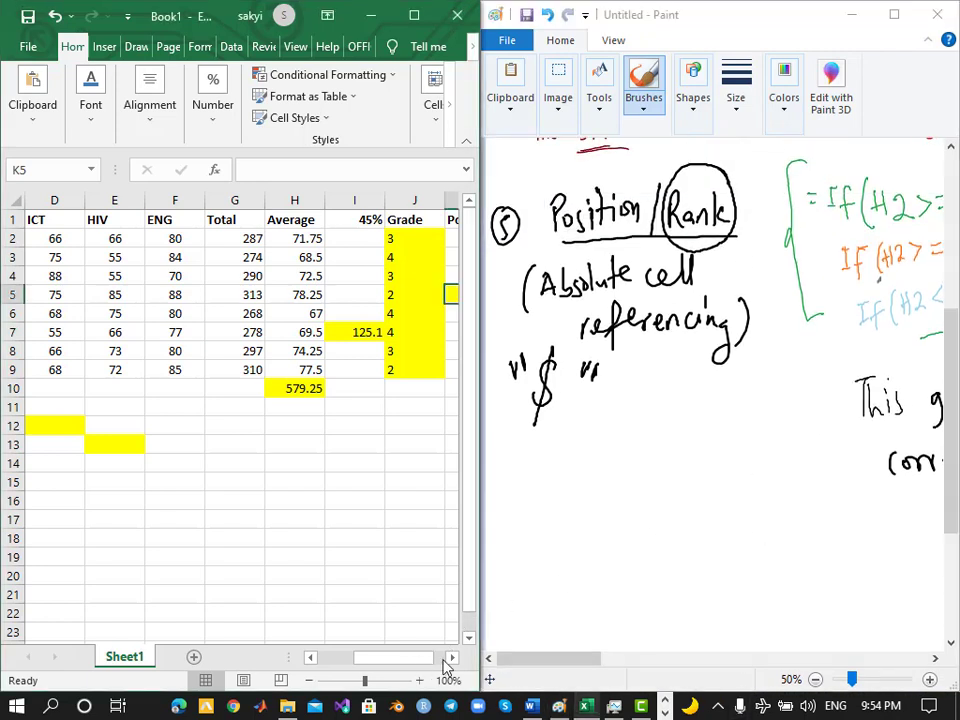
click(531, 706)
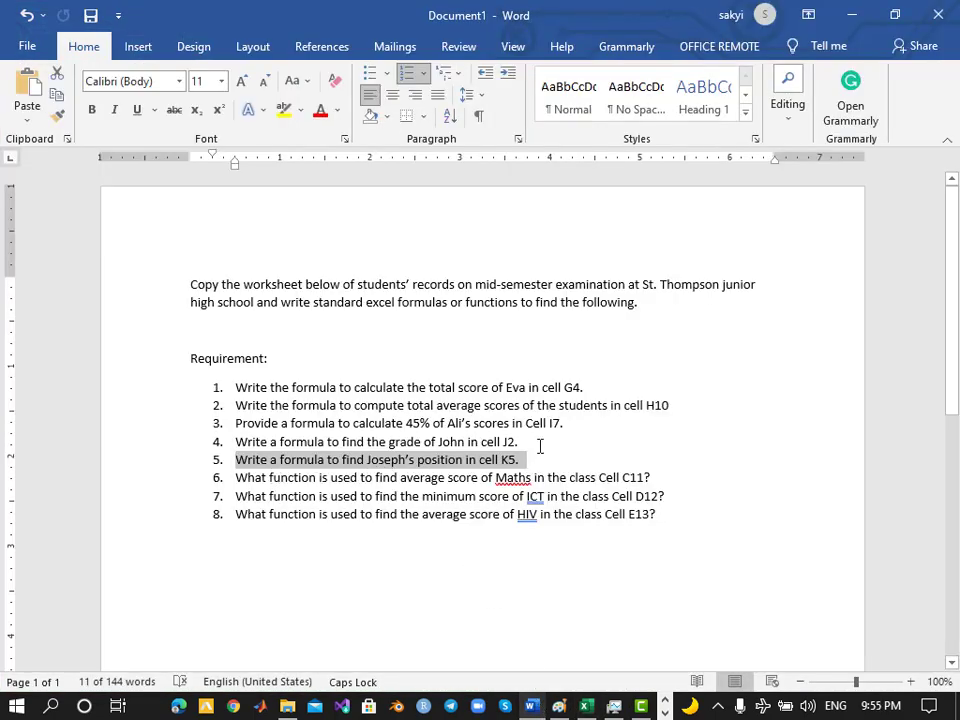
click(849, 15)
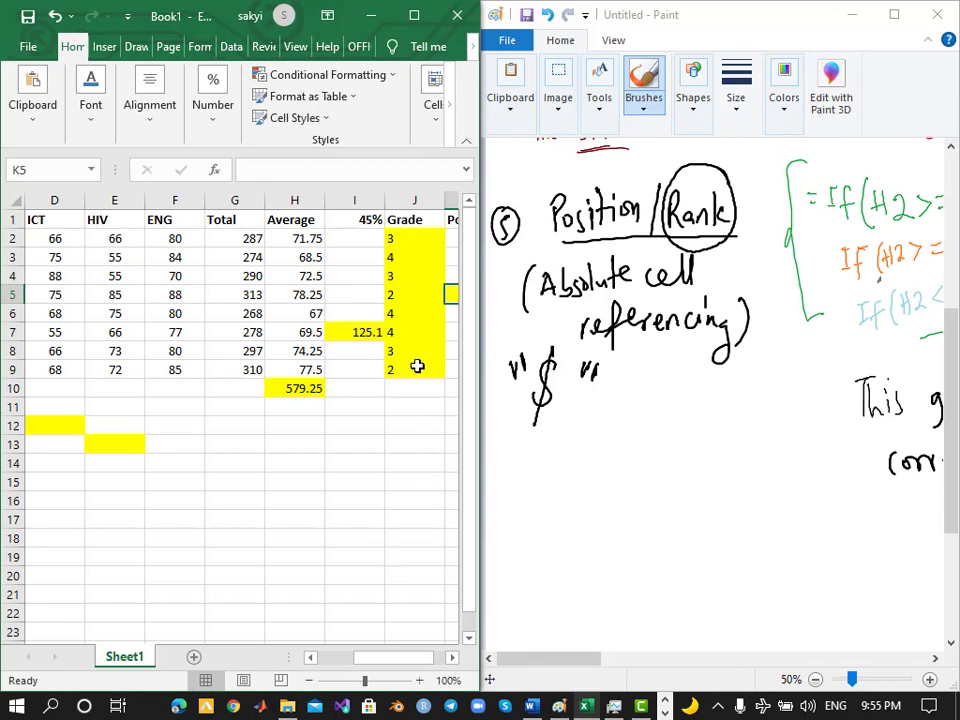
drag(433, 658, 455, 655)
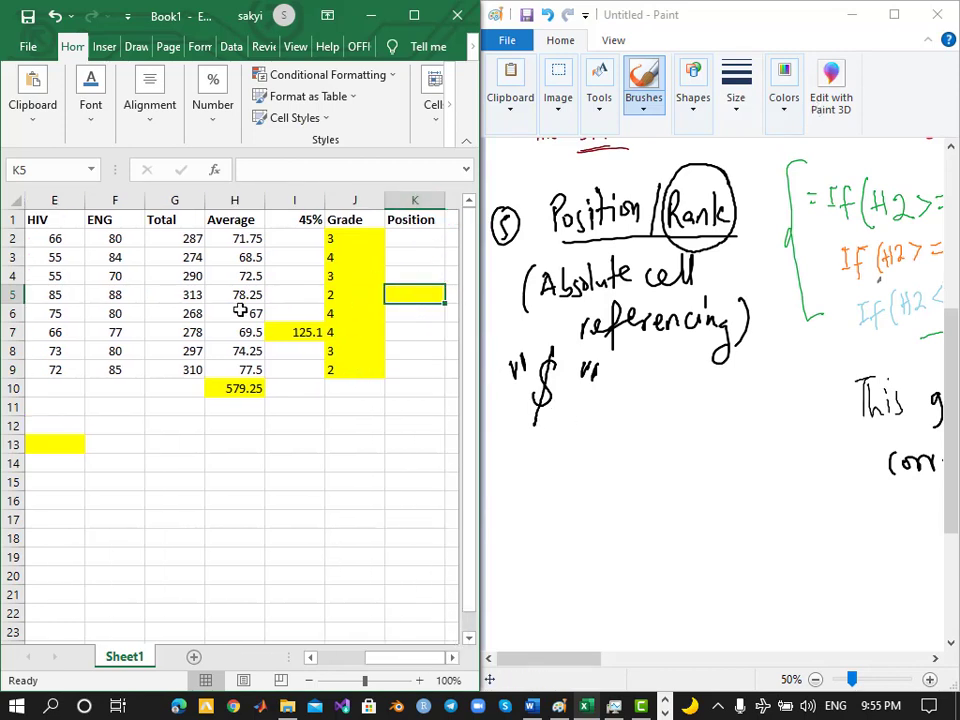
In Paint, write "K5 =" under the dollar sign with a small mark below it, and cross out the "K5-X" note underneath
click(537, 454)
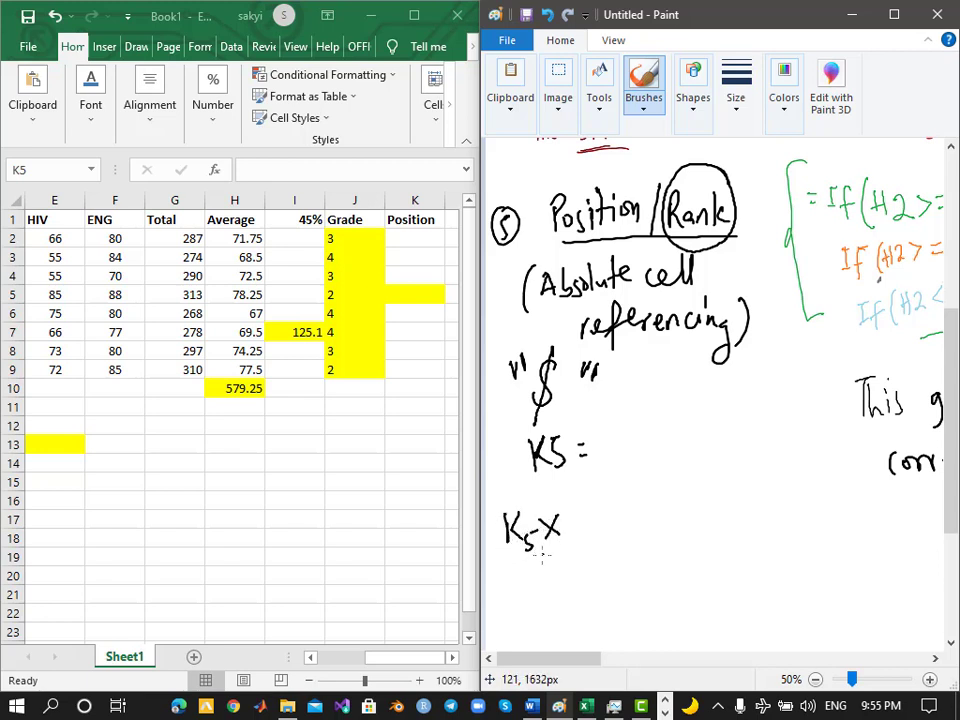
drag(526, 487, 540, 481)
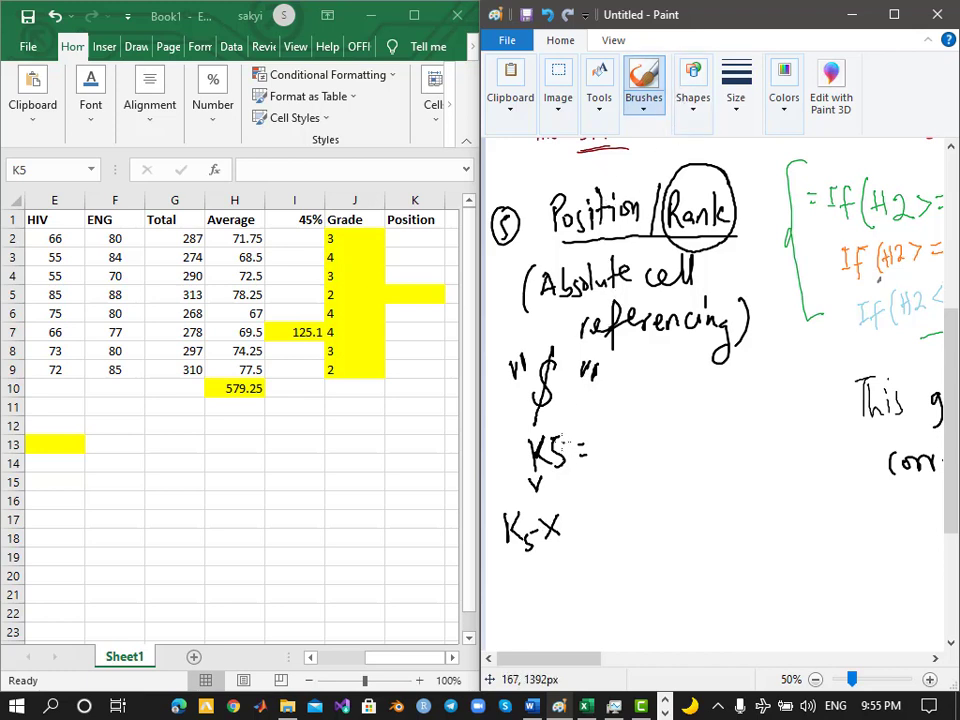
mouse_move(566, 510)
mouse_down()
mouse_move(506, 549)
mouse_move(569, 545)
mouse_up()
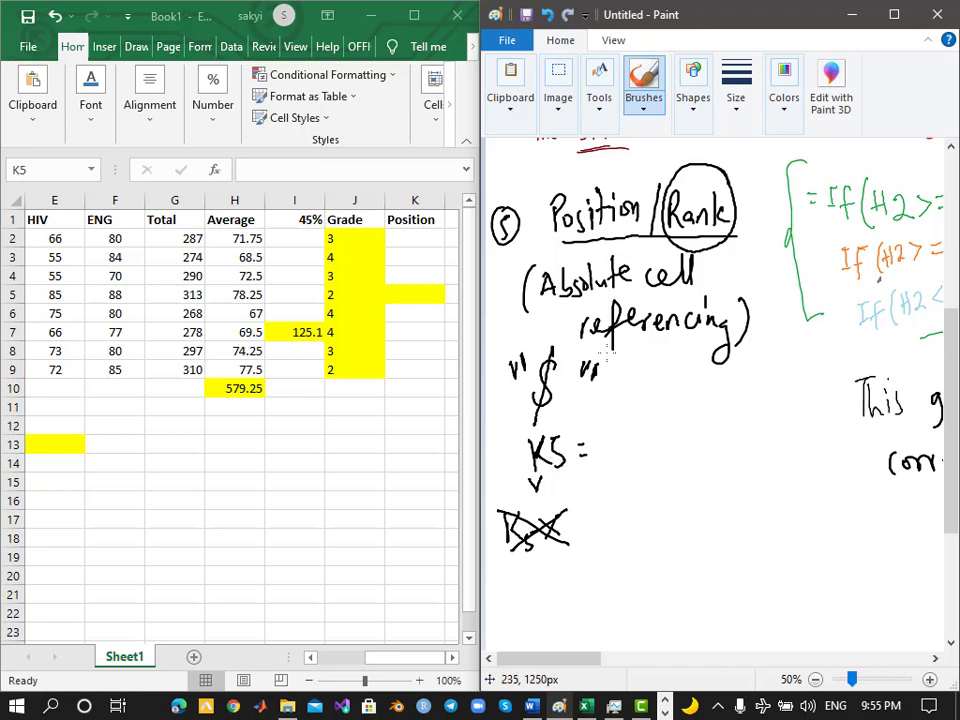
Erase the crossed-out note and the small mark beneath the handwritten "K5 =" in Paint
click(603, 108)
click(557, 180)
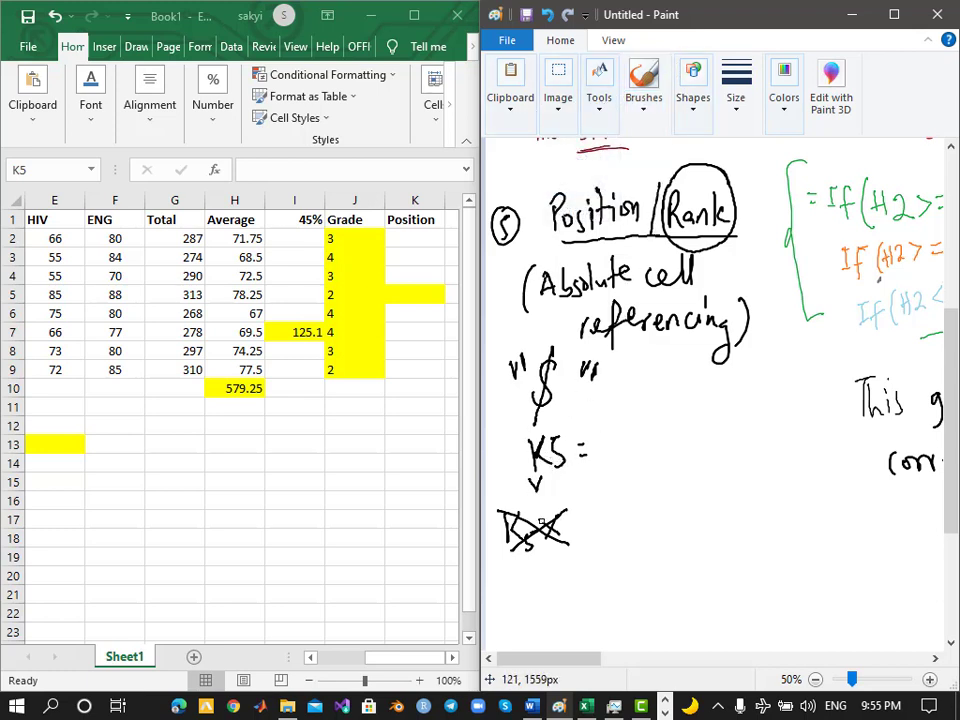
drag(541, 521, 554, 521)
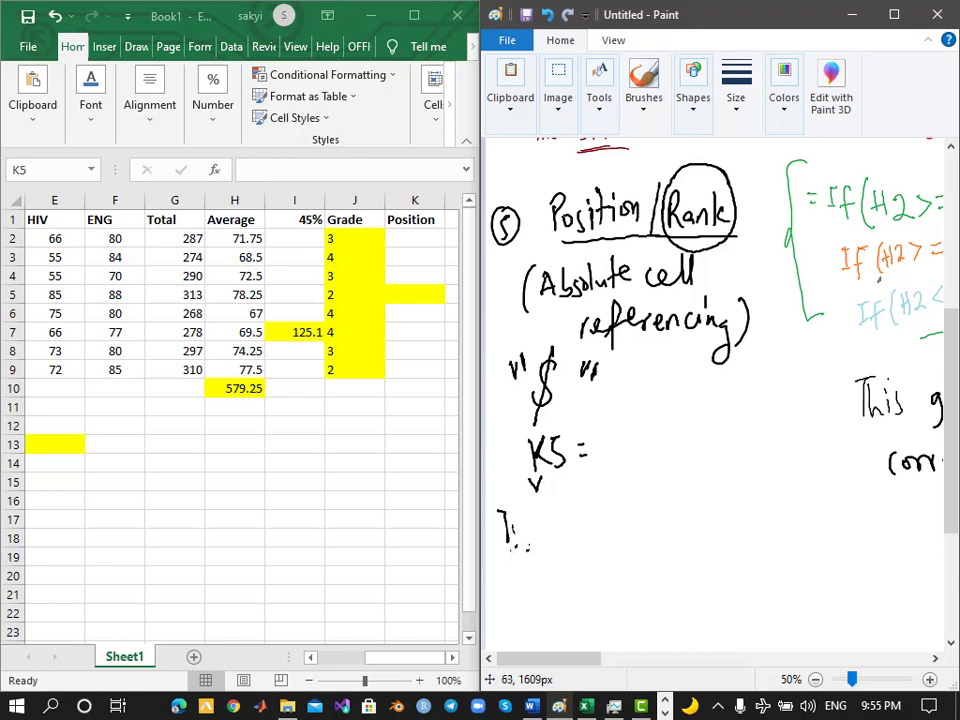
drag(515, 545, 503, 522)
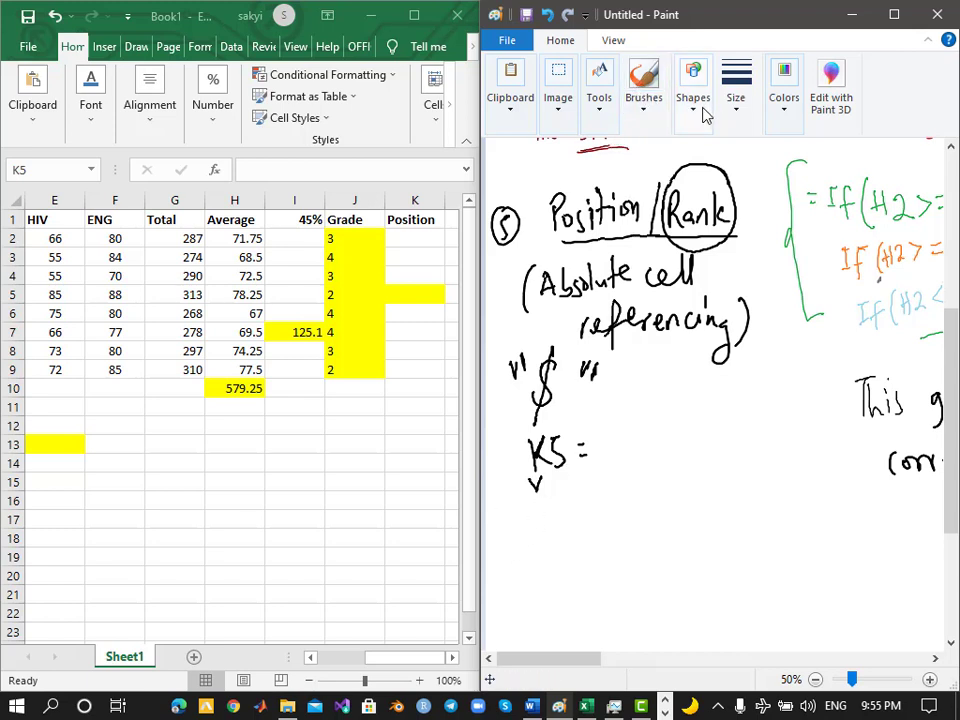
click(643, 80)
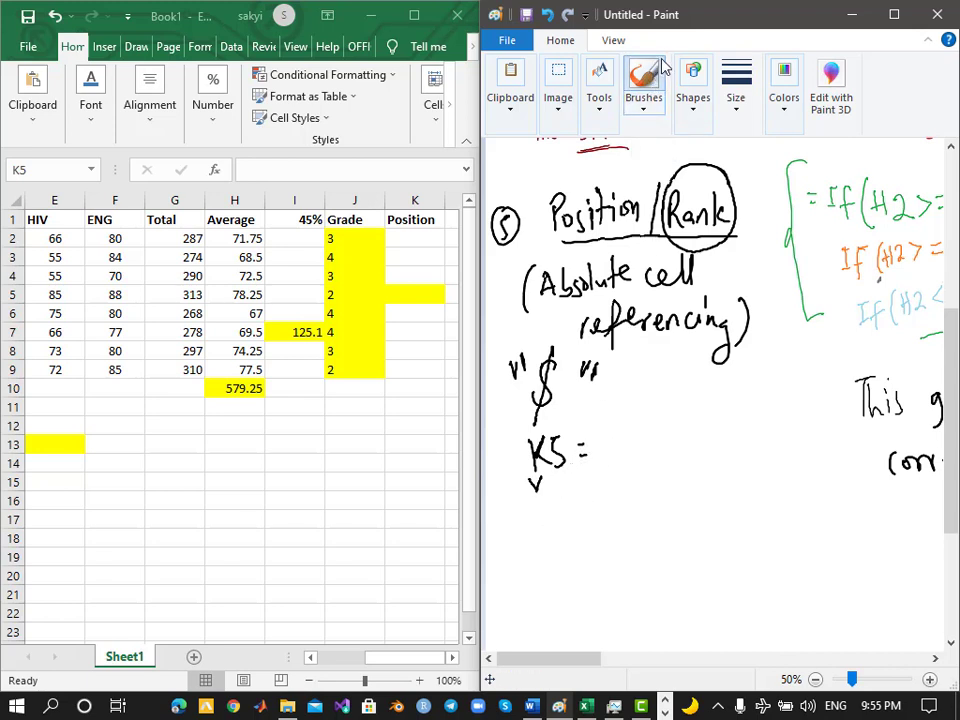
click(599, 88)
click(558, 184)
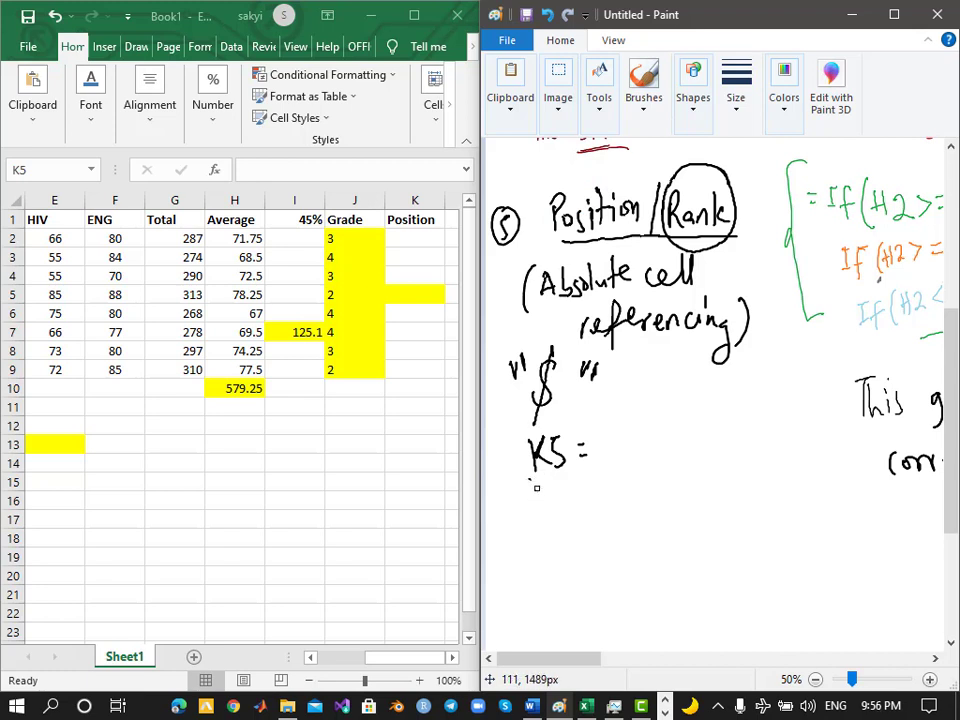
Handwrite "RANK(K2, K$2$:" after "K5 =" with the brush, checking cells K2 and K9 in the worksheet
click(643, 82)
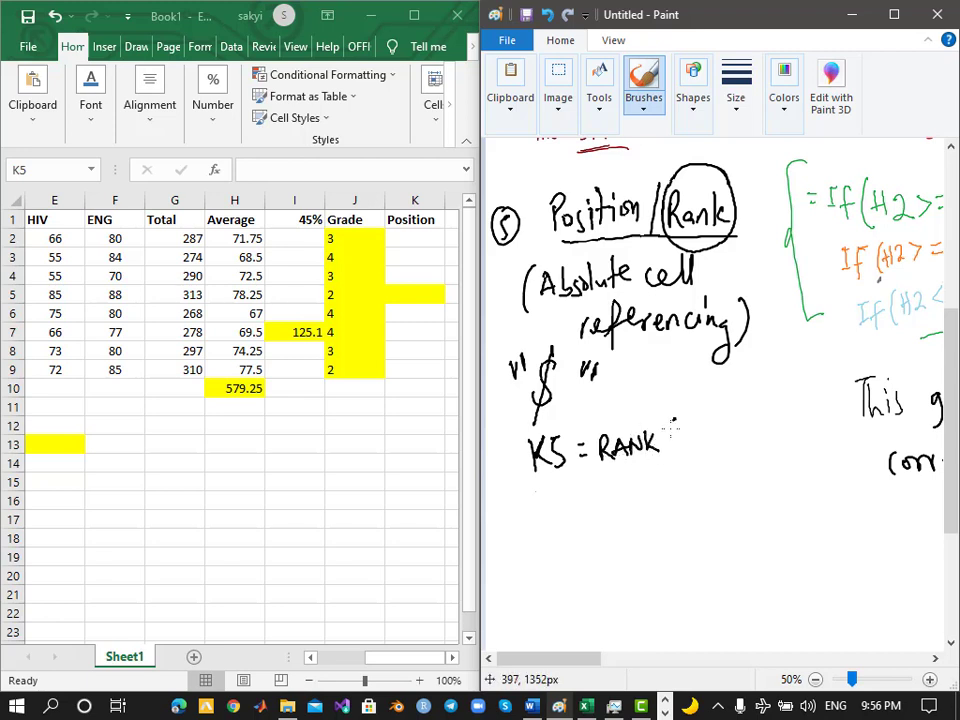
drag(677, 421, 680, 465)
click(427, 238)
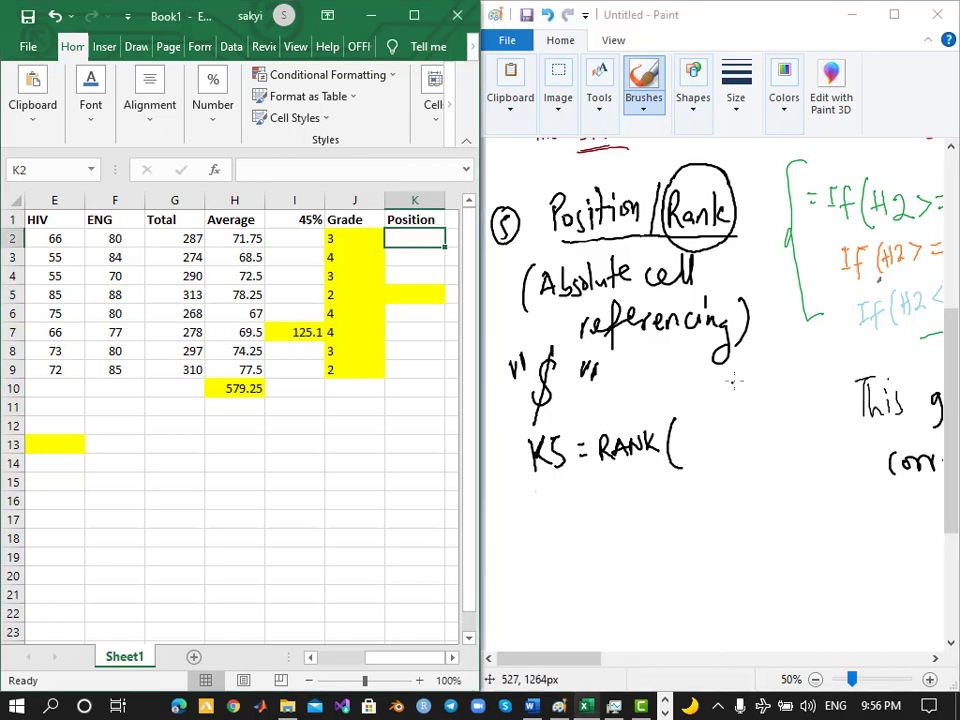
click(686, 447)
mouse_move(683, 430)
mouse_down()
mouse_move(682, 460)
mouse_move(717, 453)
mouse_move(727, 457)
mouse_move(720, 466)
mouse_up()
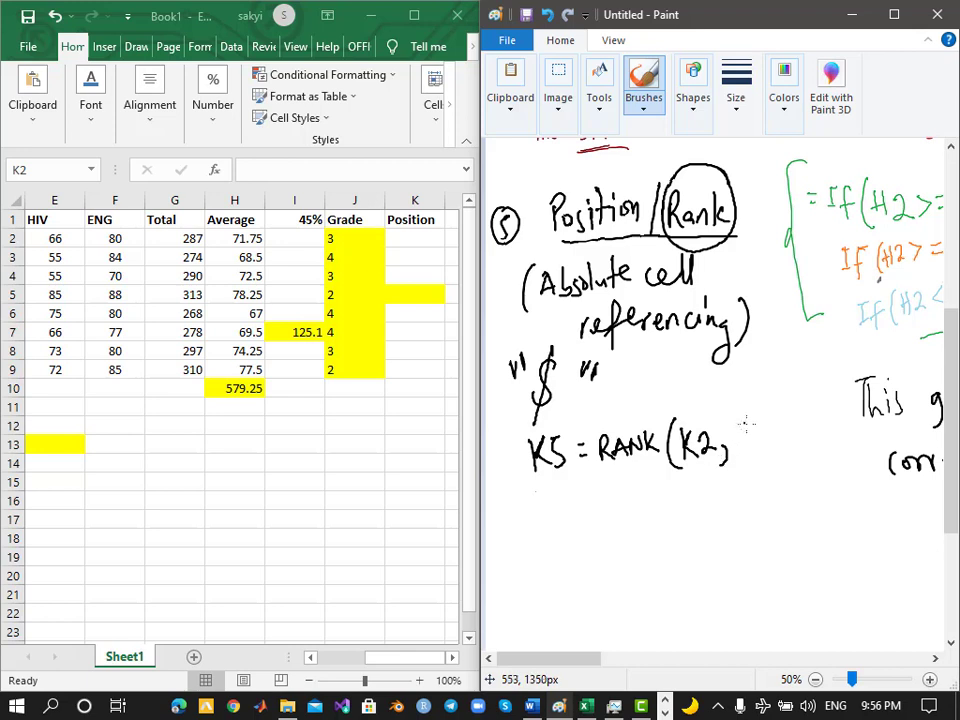
mouse_move(735, 424)
mouse_down()
mouse_move(736, 456)
mouse_move(779, 430)
mouse_move(783, 449)
mouse_move(796, 443)
mouse_up()
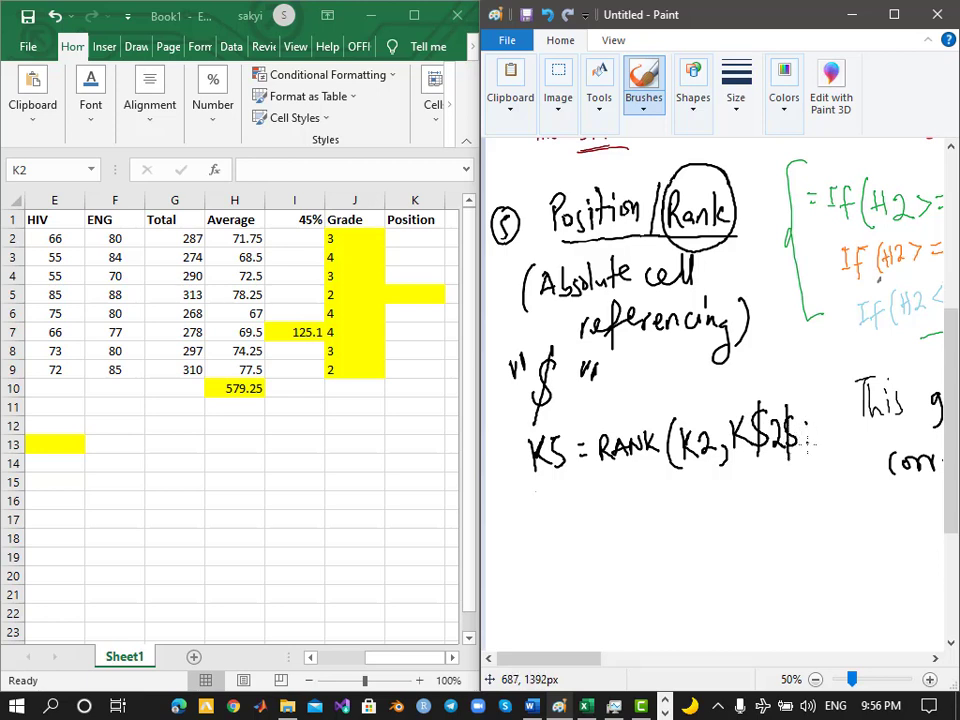
click(415, 372)
Underline K2 and the whole handwritten RANK formula, and mark it as wrong with an X and a question mark above
drag(695, 478, 702, 482)
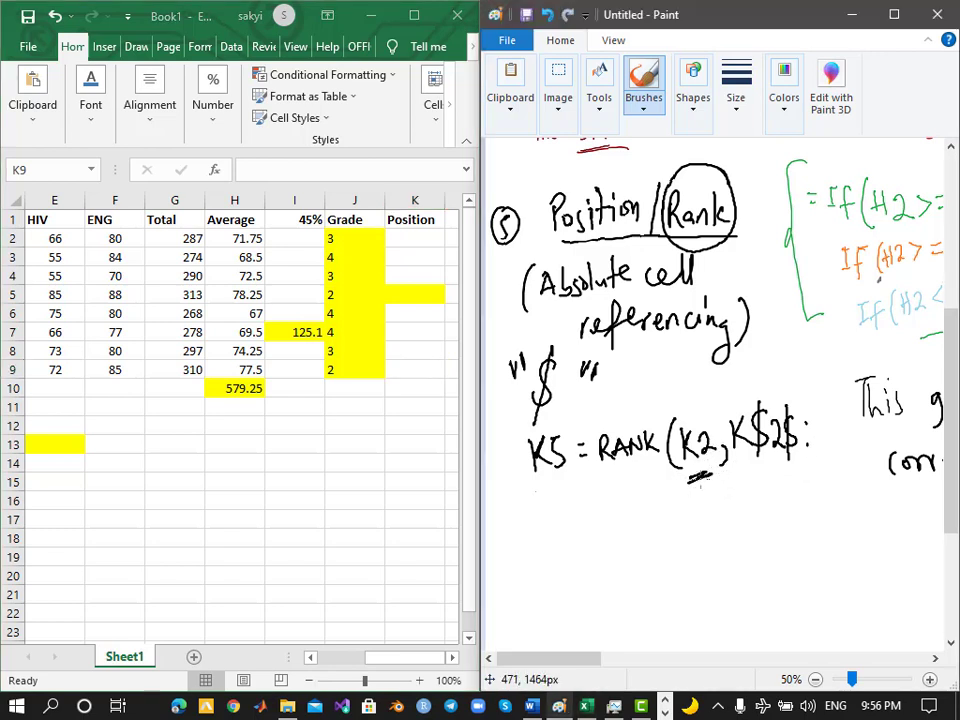
click(420, 240)
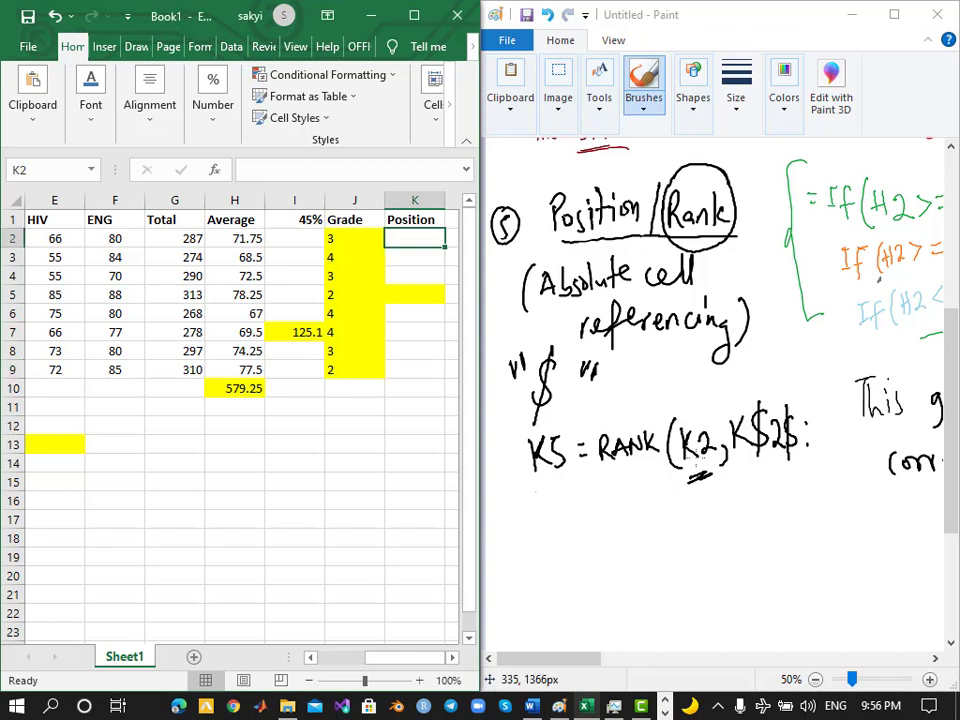
click(765, 464)
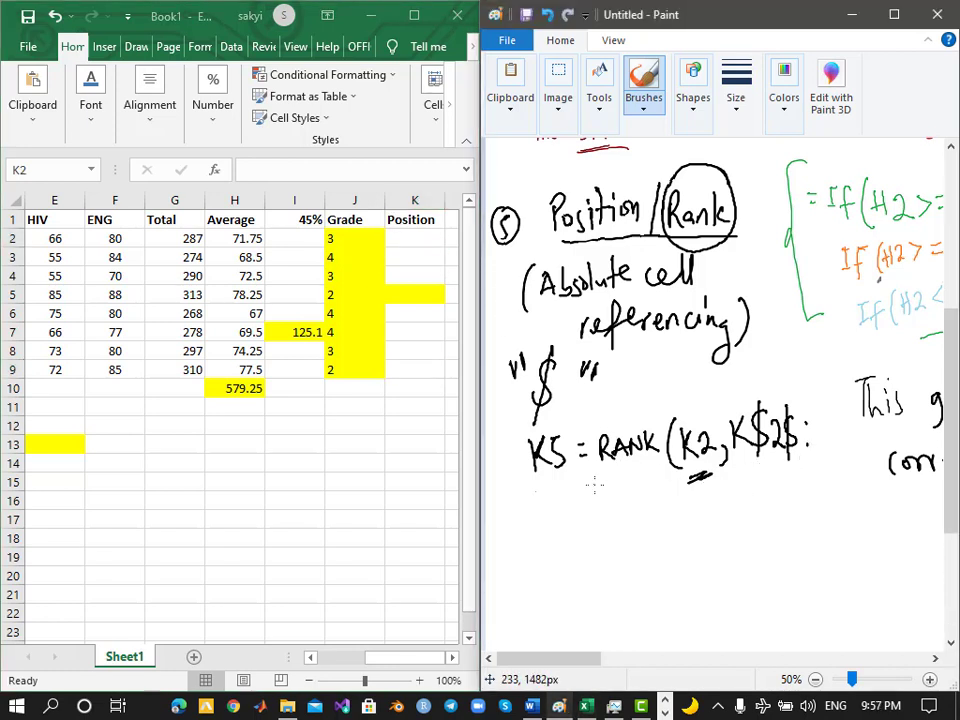
drag(613, 484, 784, 463)
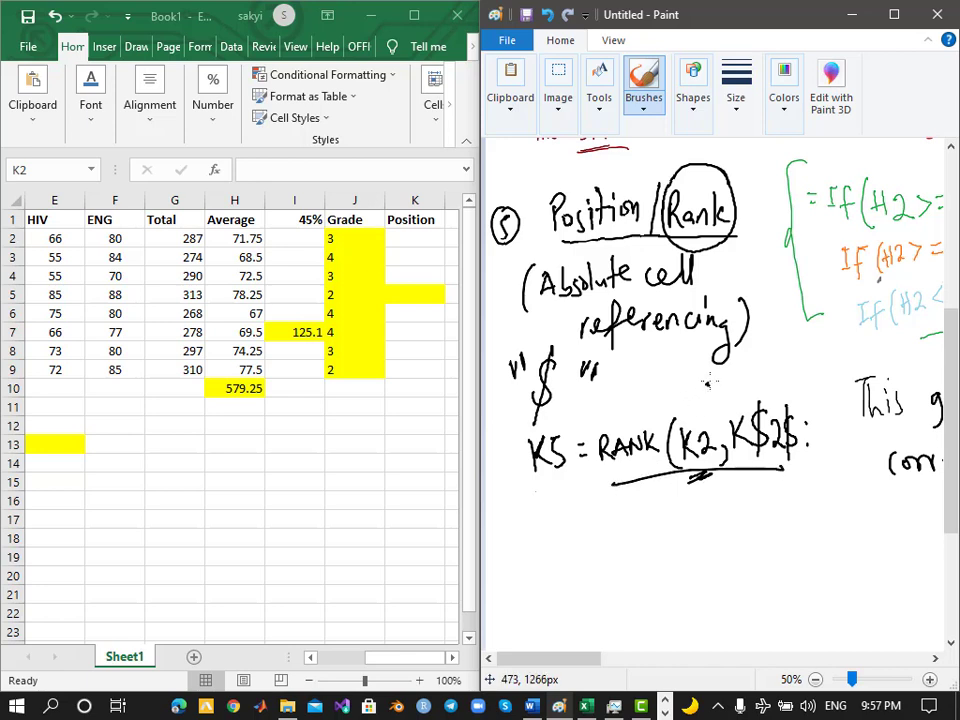
drag(712, 385, 689, 410)
mouse_move(689, 385)
mouse_down()
mouse_move(711, 410)
mouse_move(745, 394)
mouse_up()
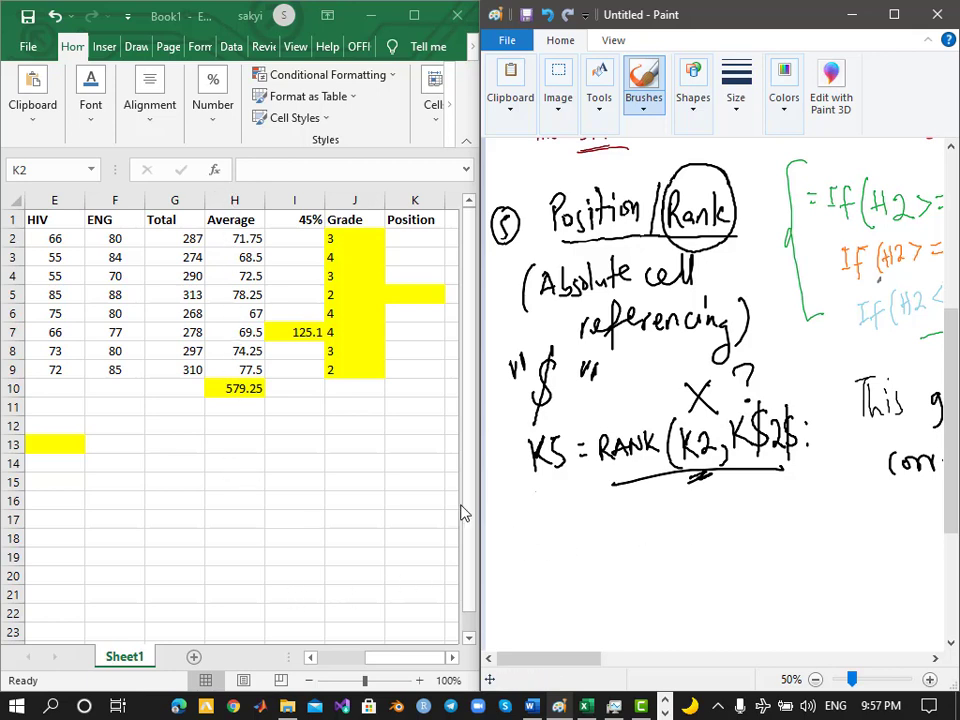
Handwrite a new formula "K5 = RANK(H2, H$2$:" below the rejected one, using the Average column H
mouse_move(503, 531)
mouse_down()
mouse_move(504, 567)
mouse_move(595, 545)
mouse_move(604, 561)
mouse_move(624, 550)
mouse_move(626, 566)
mouse_up()
mouse_move(640, 536)
mouse_down()
mouse_move(638, 566)
mouse_move(656, 585)
mouse_up()
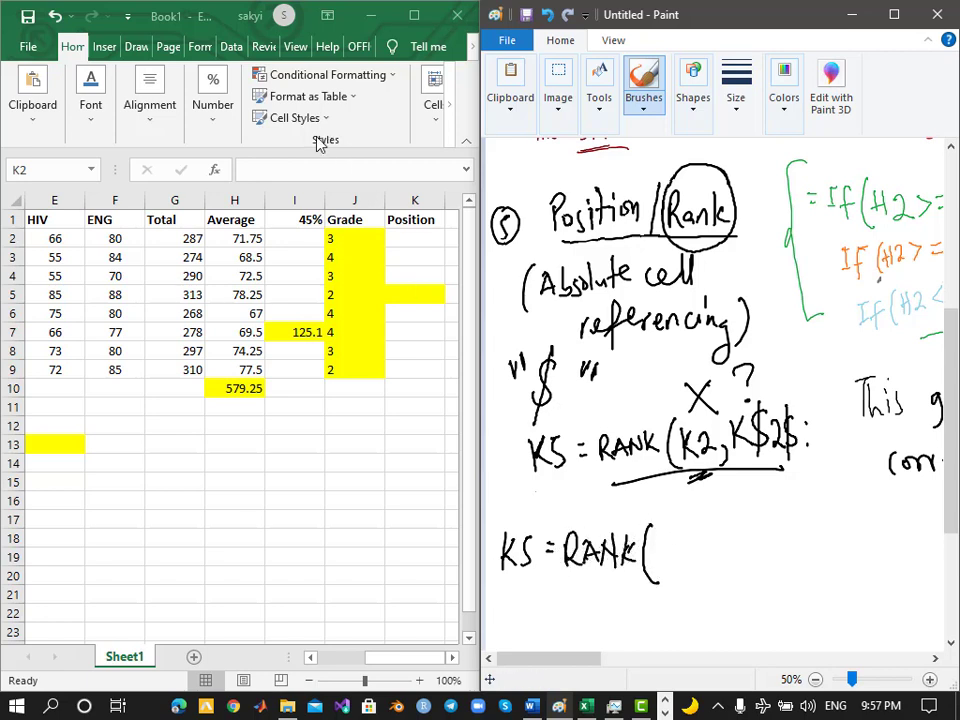
click(235, 202)
mouse_move(655, 536)
mouse_down()
mouse_move(655, 568)
mouse_move(666, 568)
mouse_move(667, 552)
mouse_move(688, 574)
mouse_move(716, 570)
mouse_up()
mouse_move(702, 555)
mouse_down()
mouse_move(733, 548)
mouse_move(728, 580)
mouse_move(741, 565)
mouse_move(756, 570)
mouse_up()
mouse_move(768, 540)
mouse_down()
mouse_move(757, 544)
mouse_move(758, 572)
mouse_move(767, 572)
mouse_up()
click(786, 547)
click(786, 568)
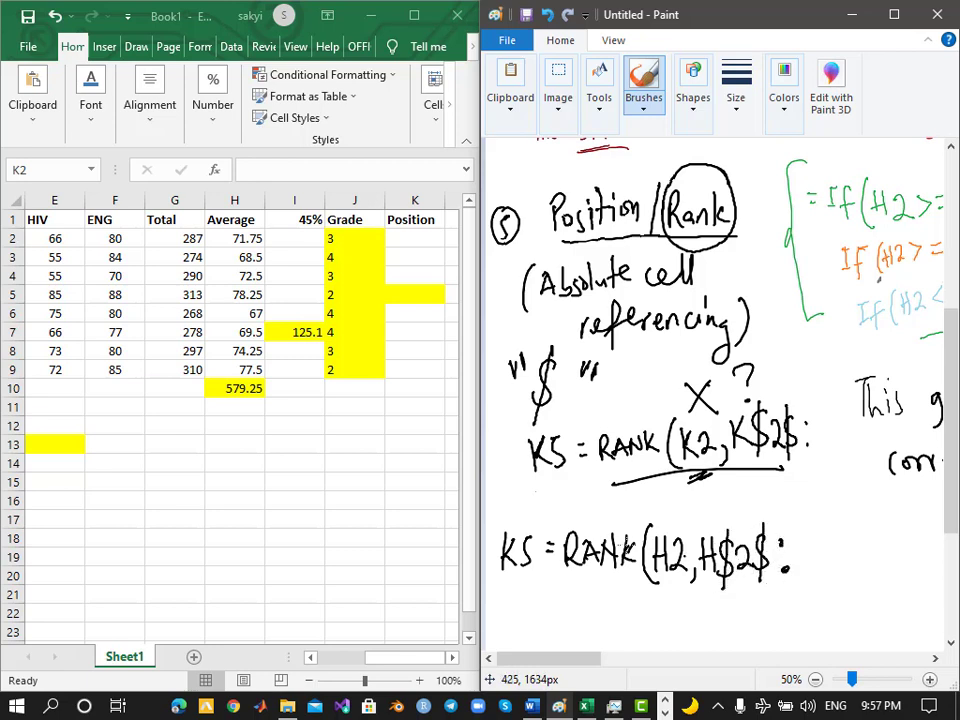
Check the last Average cell, H9, in the worksheet and complete the handwritten formula with "H$9$)"
click(230, 369)
click(231, 370)
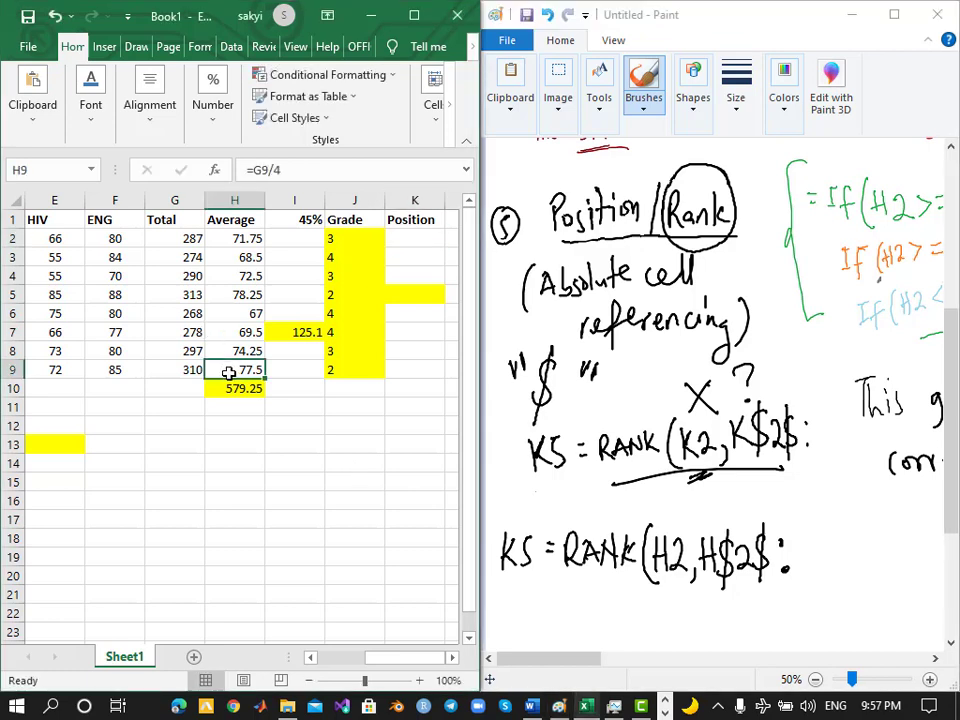
click(803, 572)
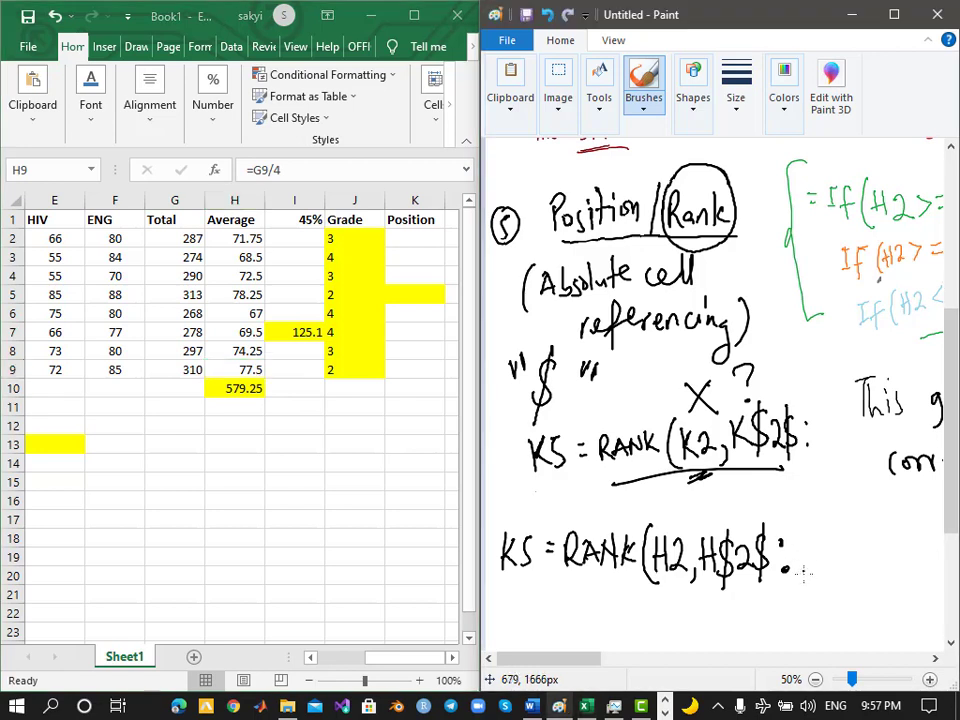
mouse_move(806, 537)
mouse_down()
mouse_move(806, 572)
mouse_move(815, 556)
mouse_move(825, 578)
mouse_move(849, 546)
mouse_move(848, 573)
mouse_move(866, 554)
mouse_move(860, 571)
mouse_up()
drag(866, 524, 872, 578)
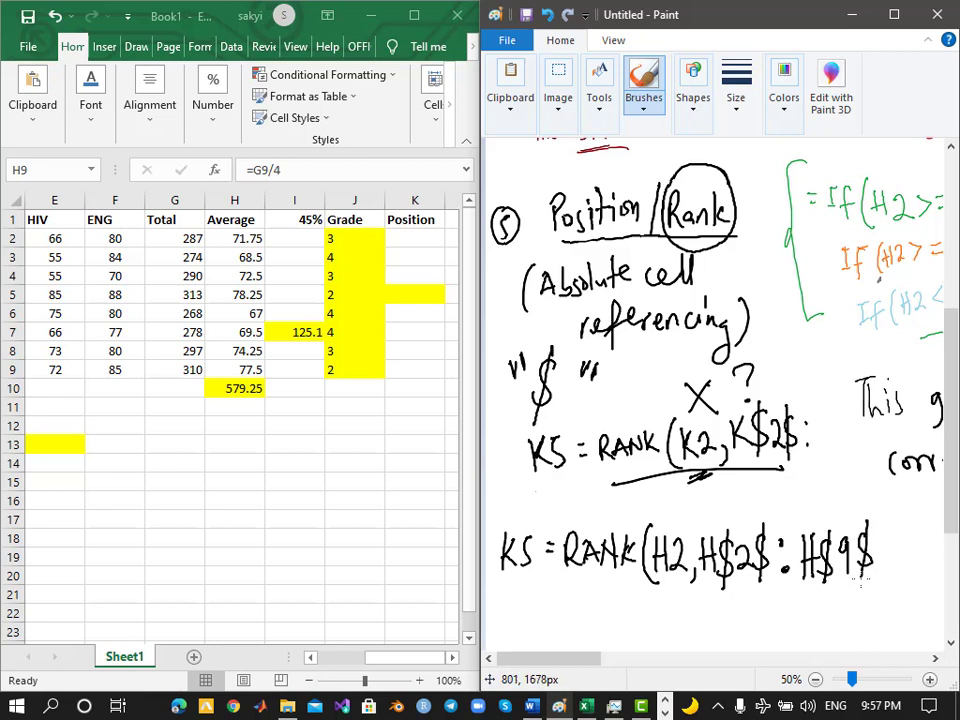
drag(885, 519, 872, 582)
Enter =RANK(H2,H$2$:H$9$) in cell K2 of the maximized worksheet and accept the suggested correction to =RANK(H2,H$2:H$9)
click(420, 238)
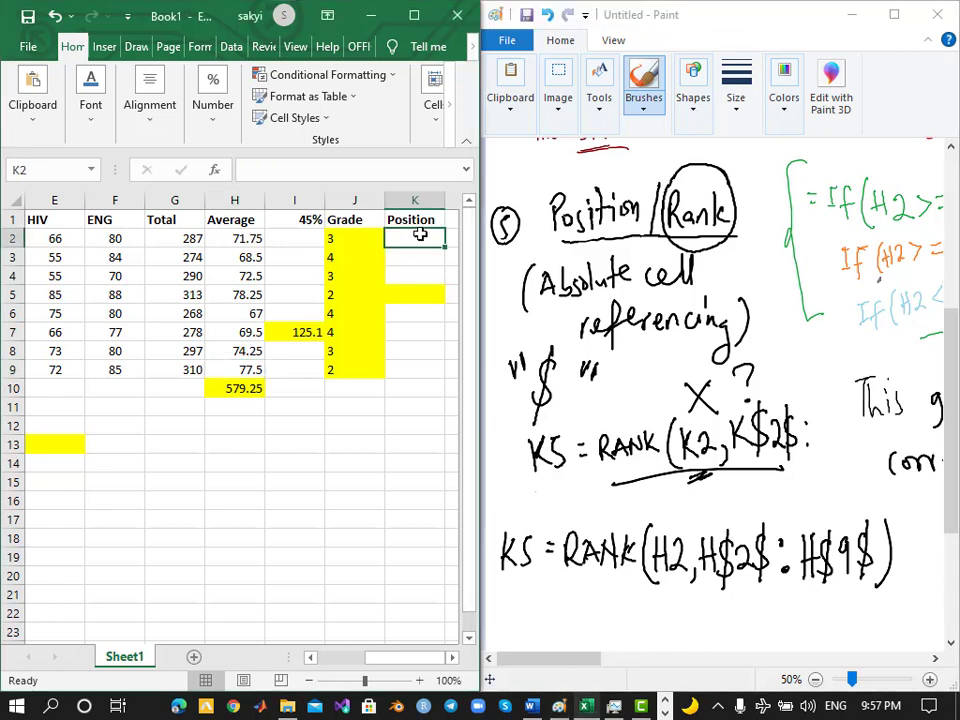
text(=)
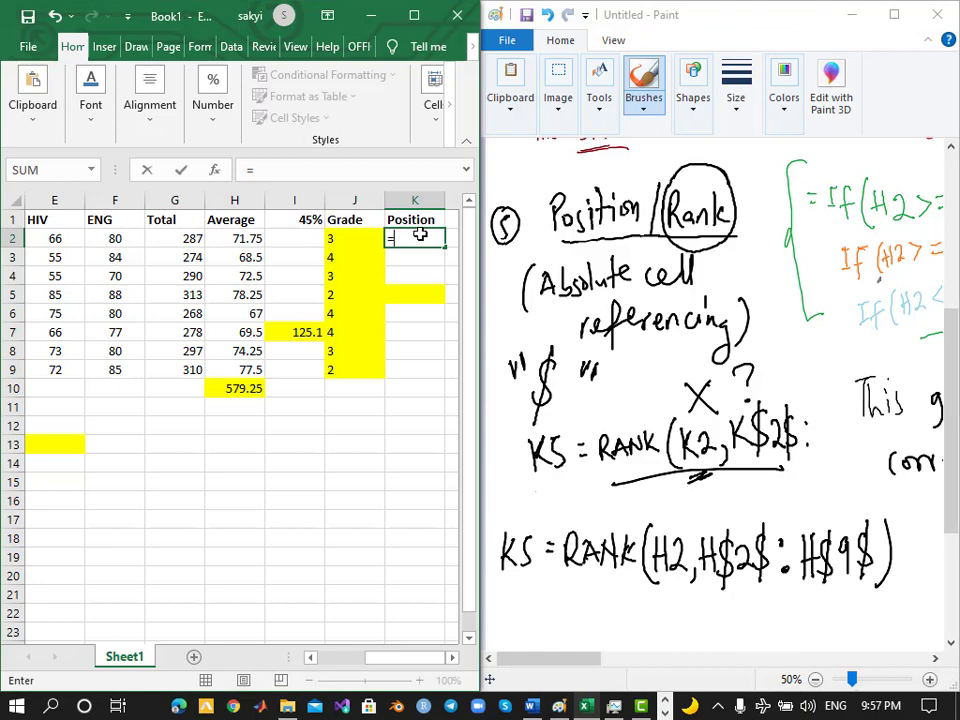
text(RANK)
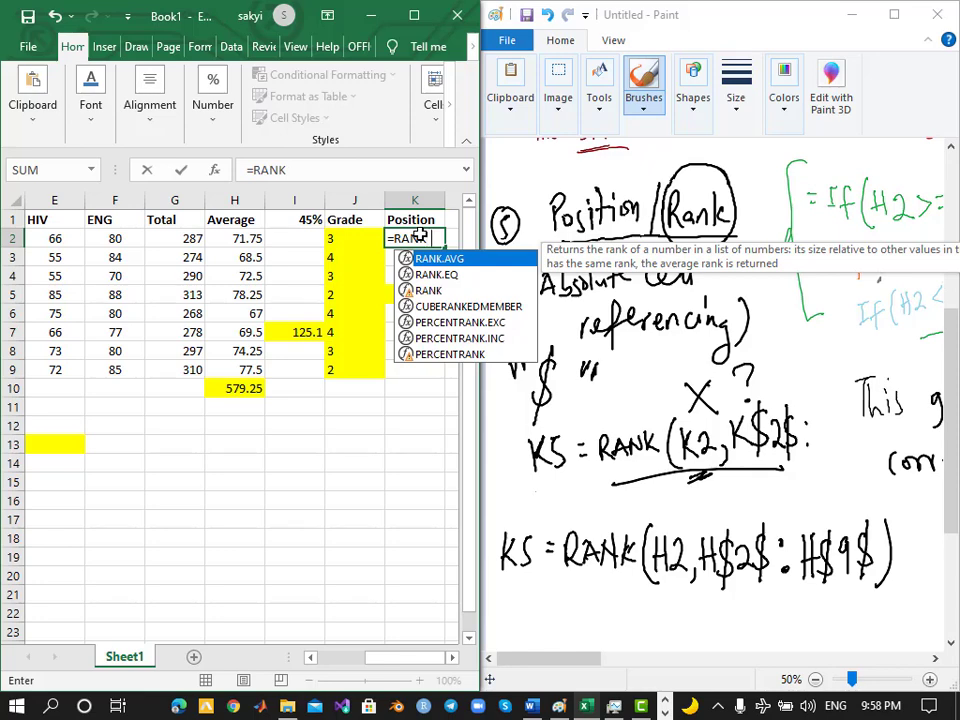
text((H2)
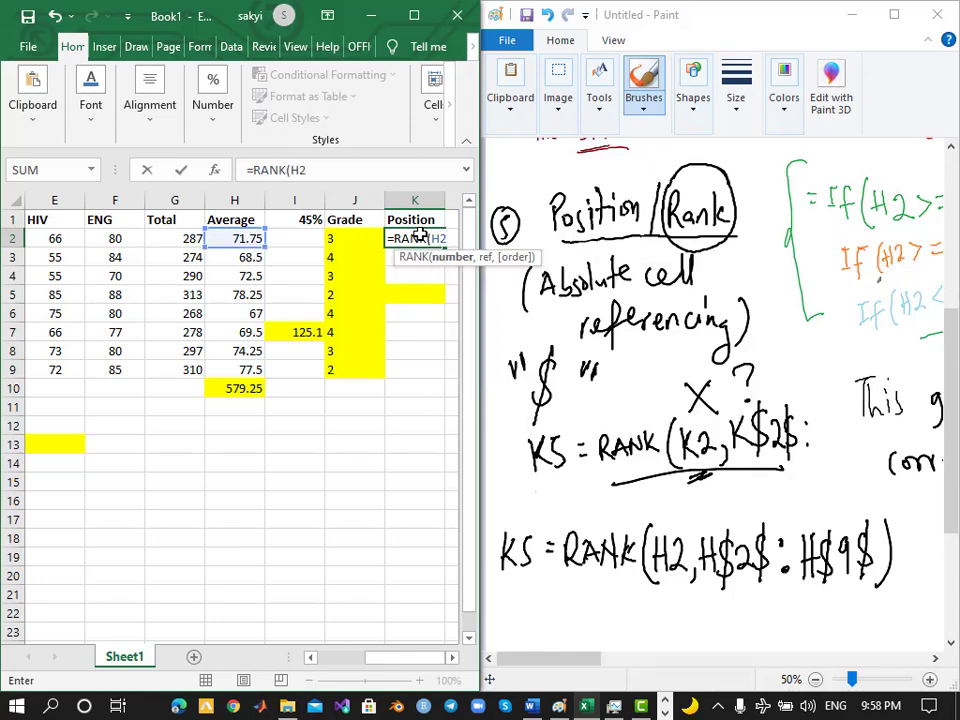
click(414, 15)
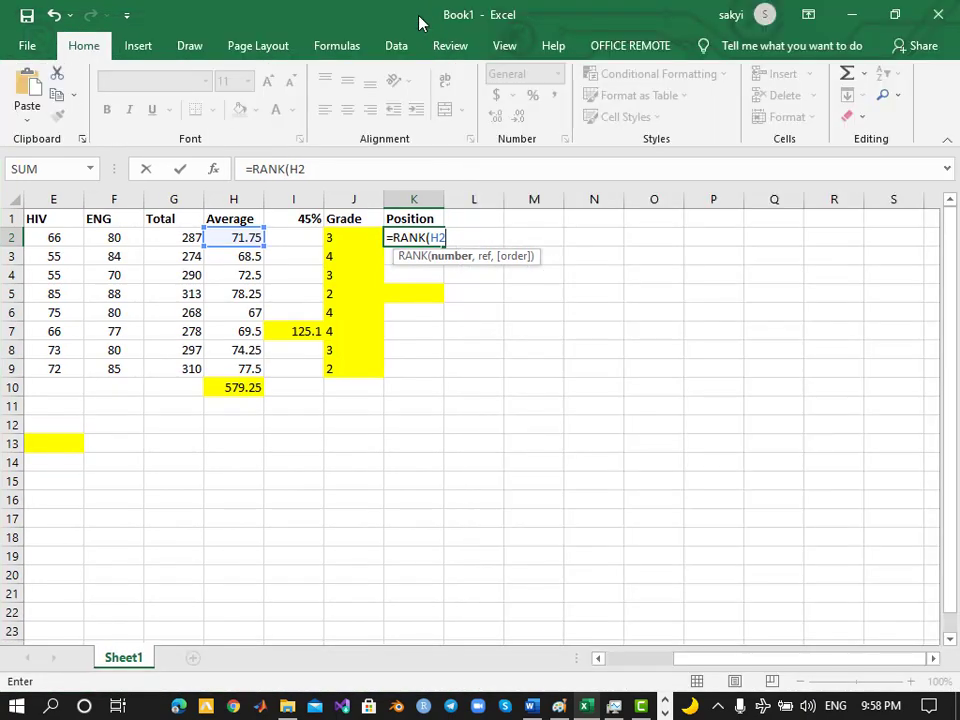
text(,H)
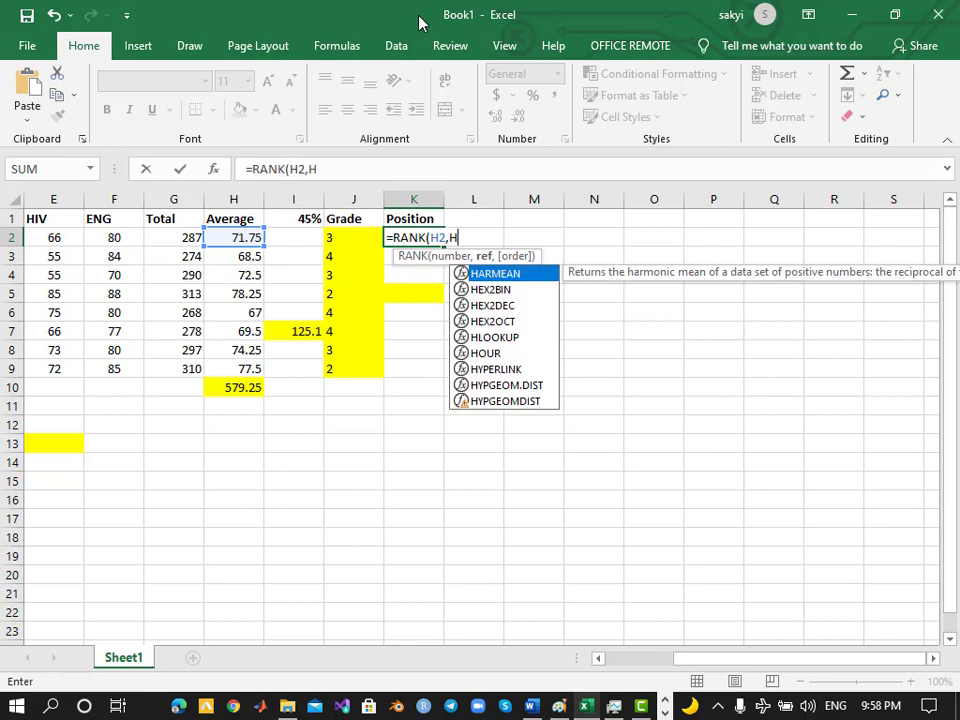
text($)
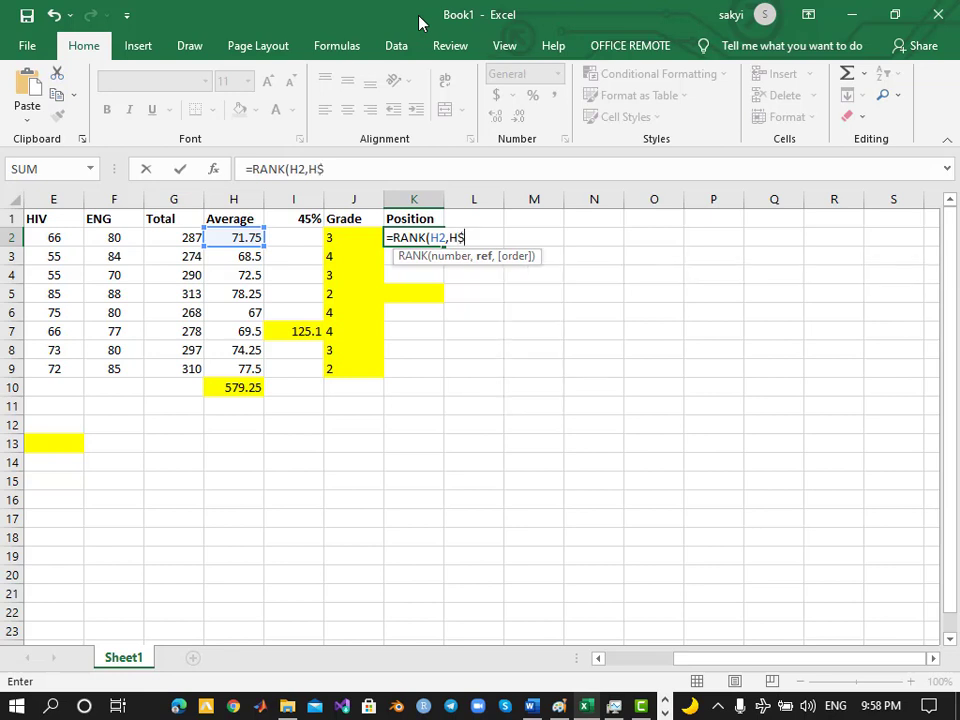
text(2$)
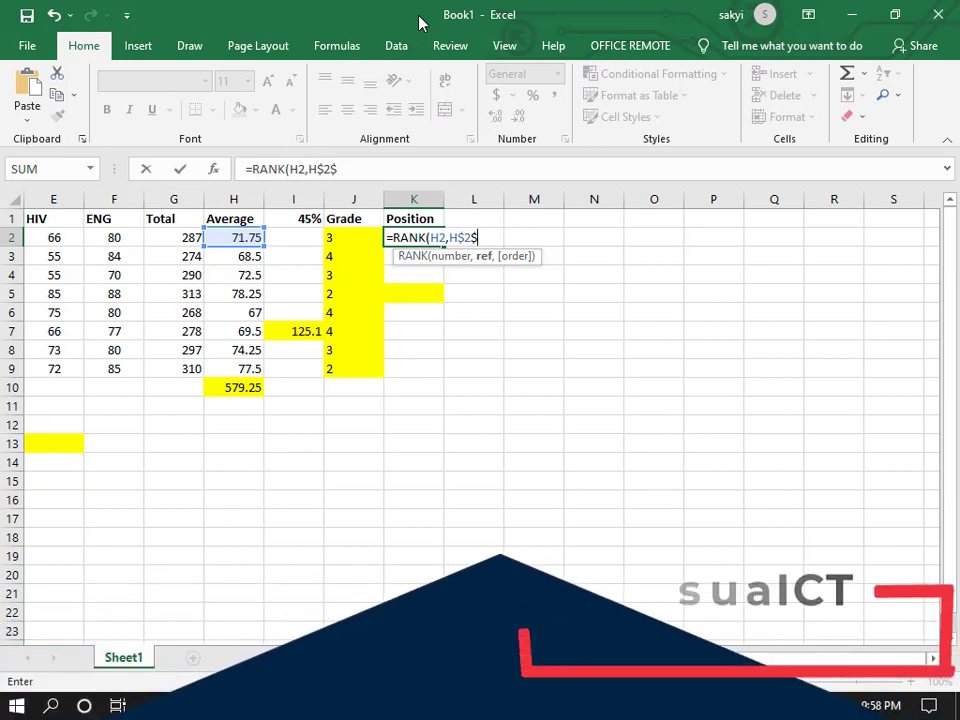
text(:)
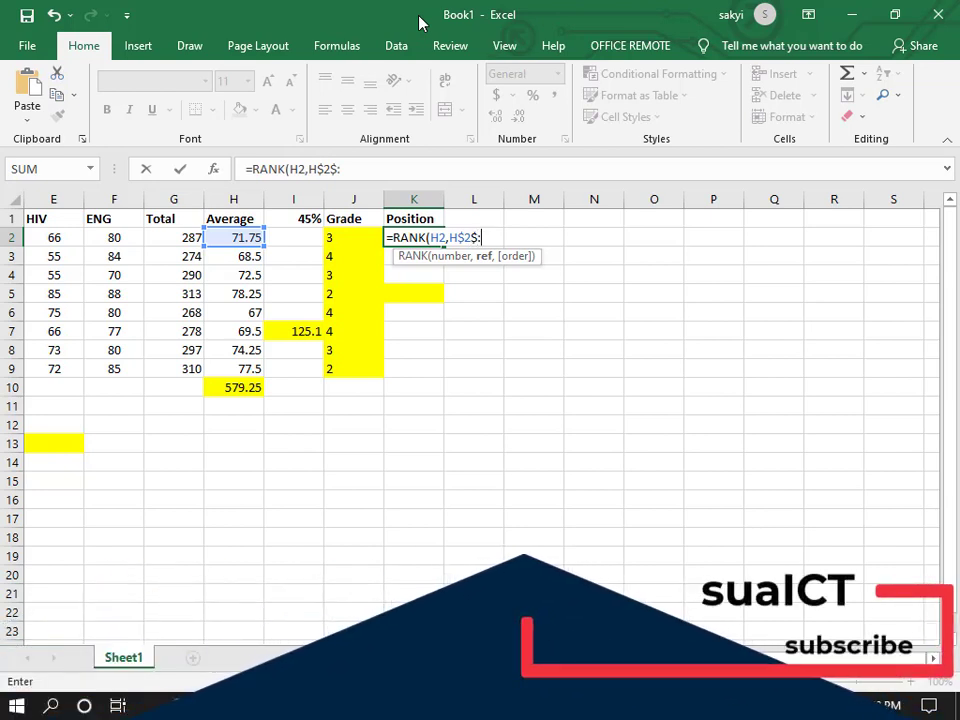
text(H$)
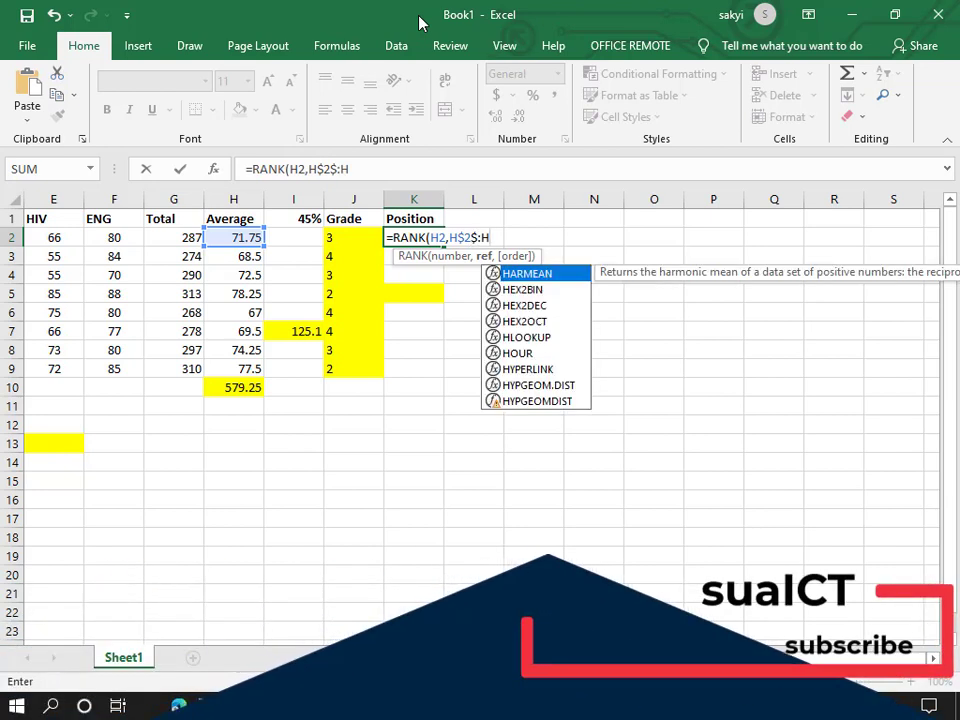
text(9)
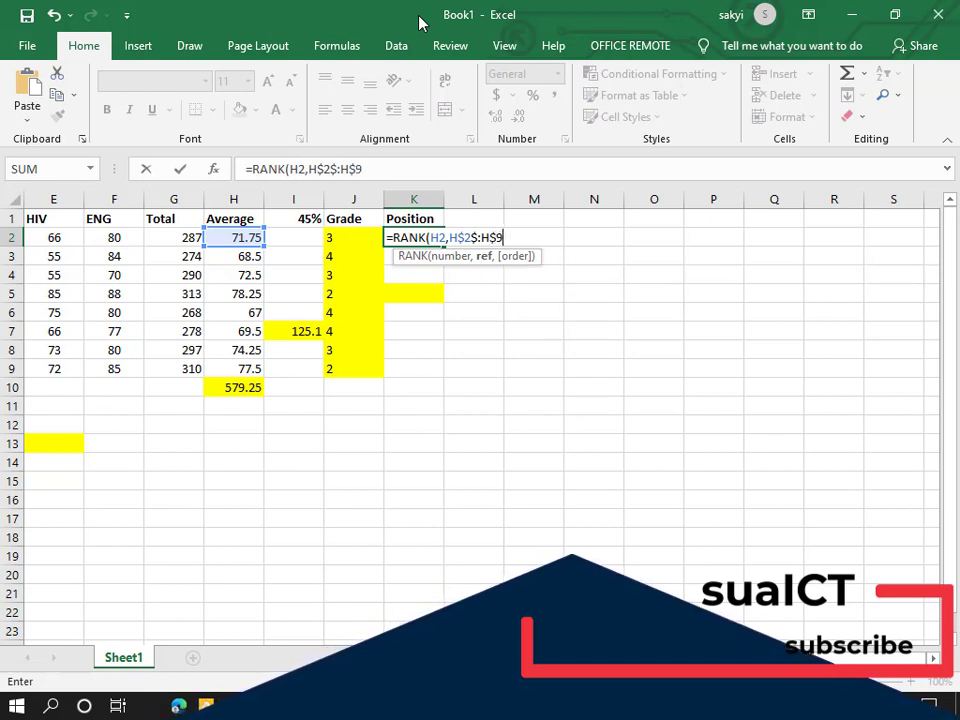
text($))
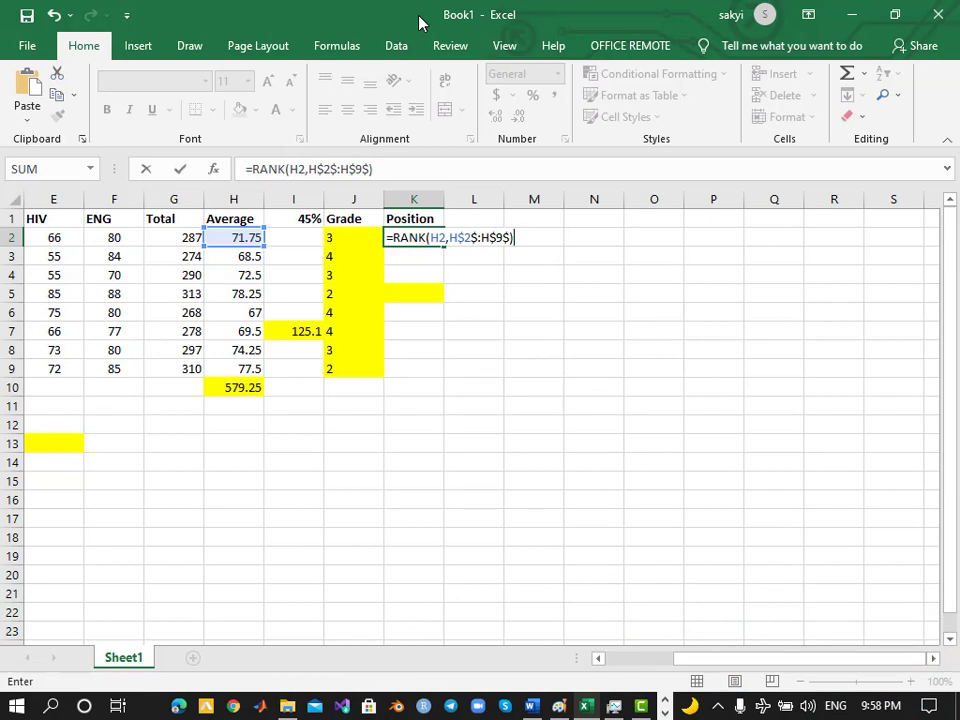
key(Return)
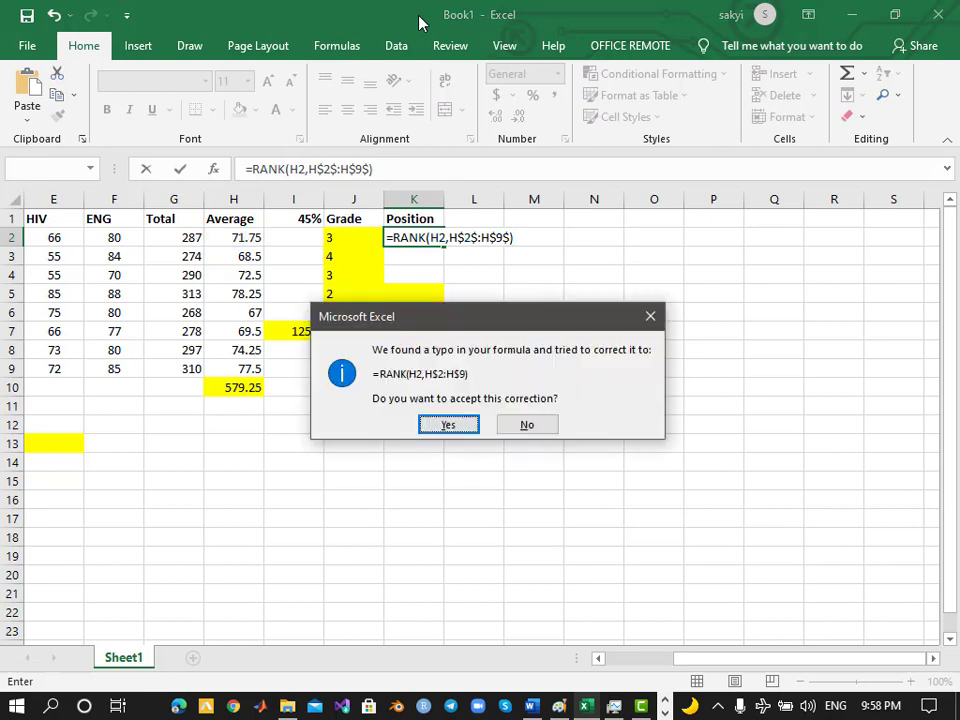
key(Return)
Review the corrected RANK formula in cell K2 and the Average range it references
key(Left)
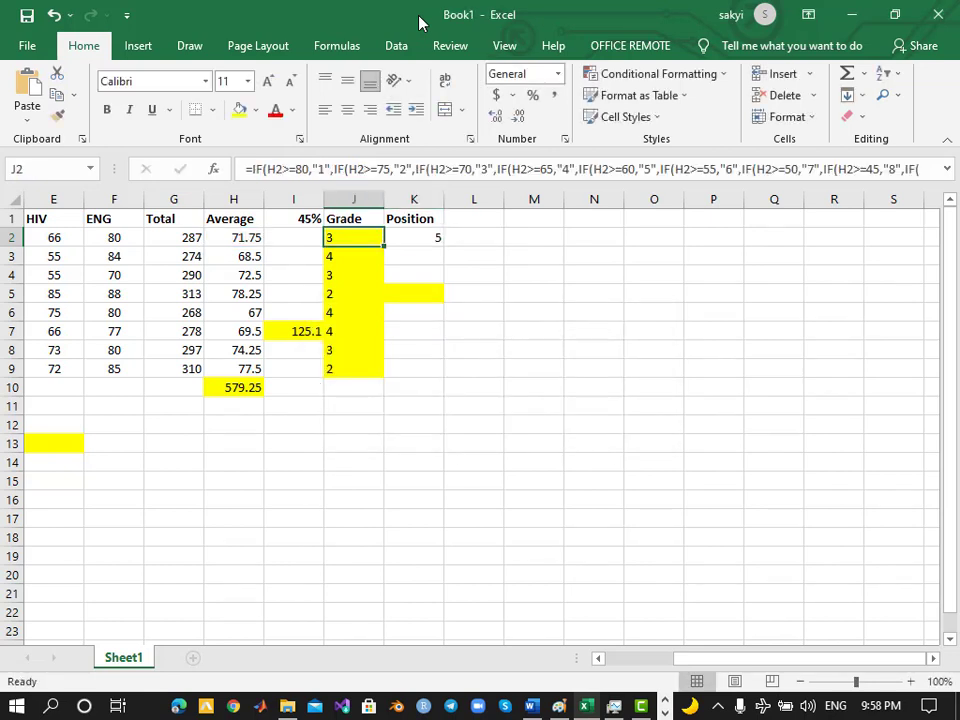
key(Right)
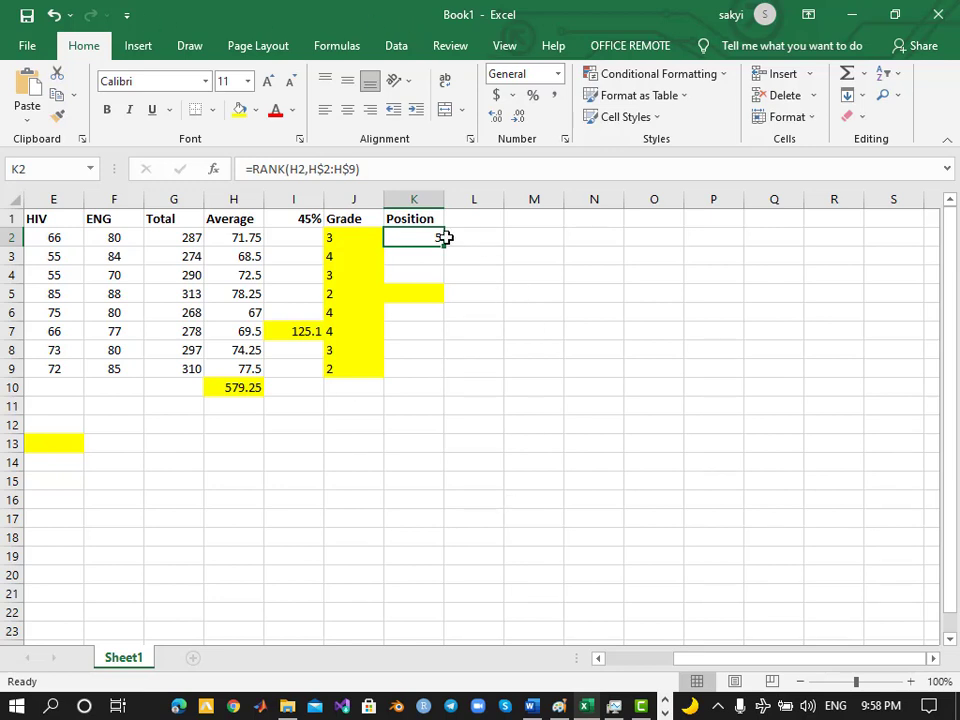
click(357, 168)
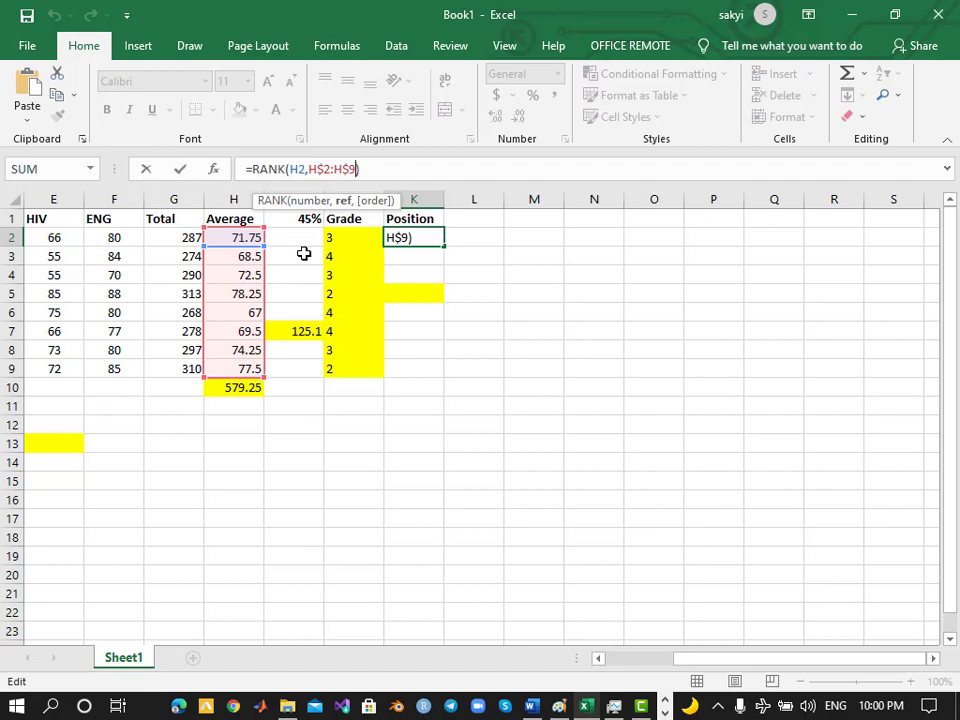
key(Return)
Copy the RANK formula from K2 down the Position column to K9 and check the copy in K7
click(425, 222)
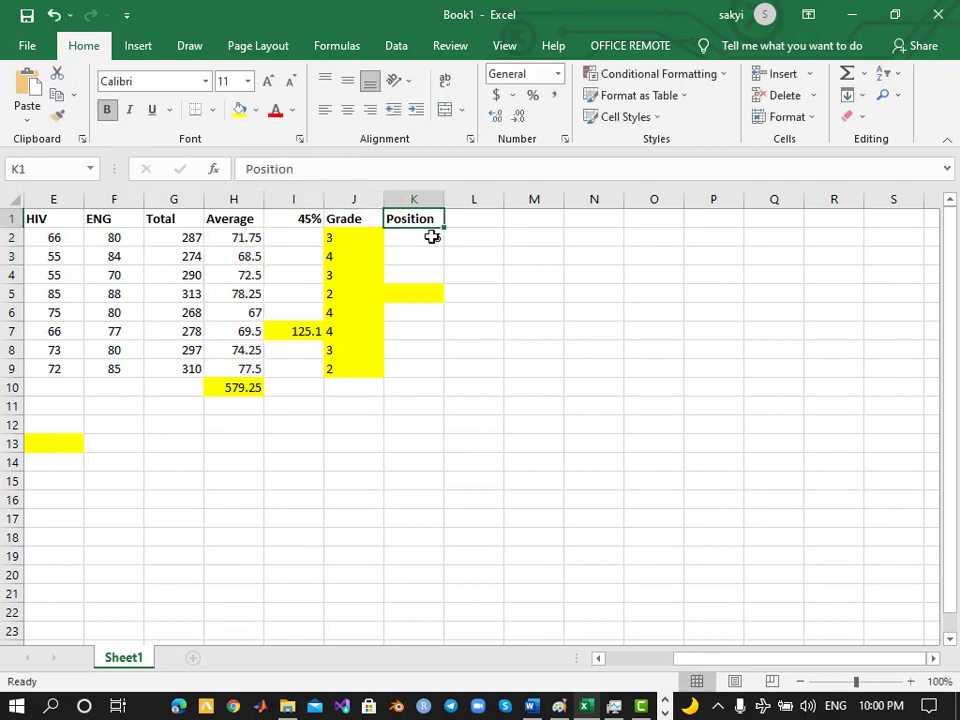
click(439, 242)
drag(442, 245, 431, 371)
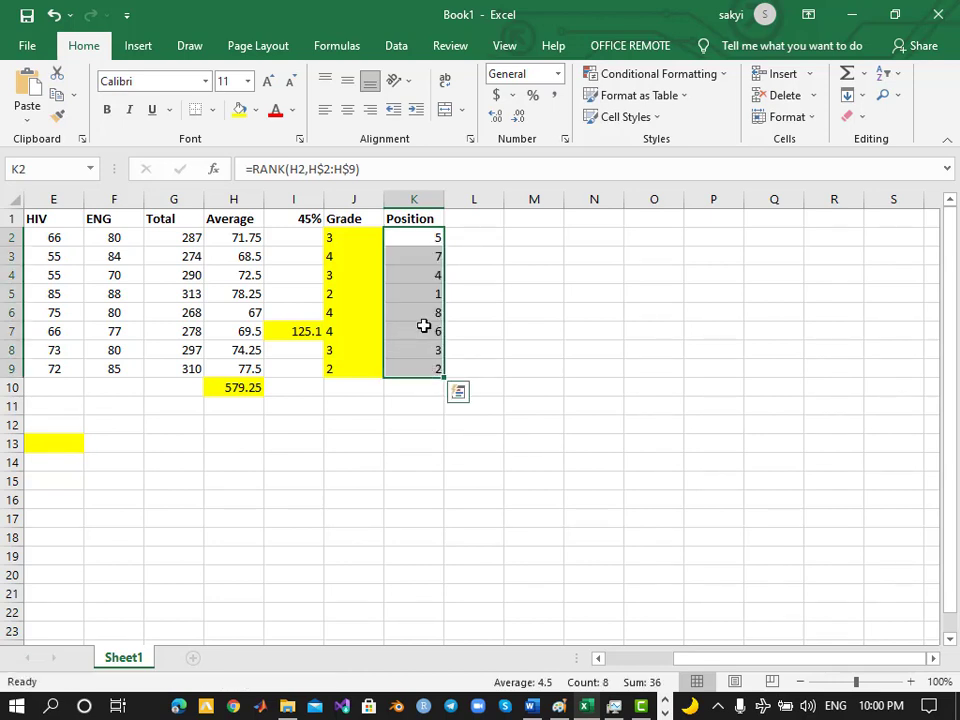
click(425, 328)
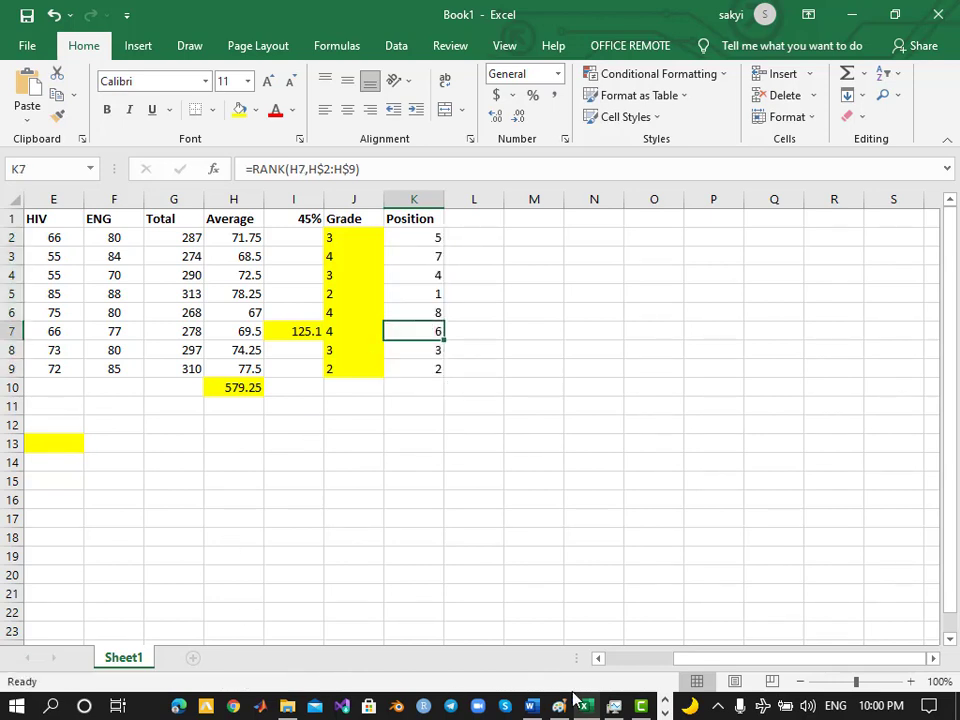
Examine the student record in row 5 and highlight the whole RANK formula in its Position cell, K5
click(628, 660)
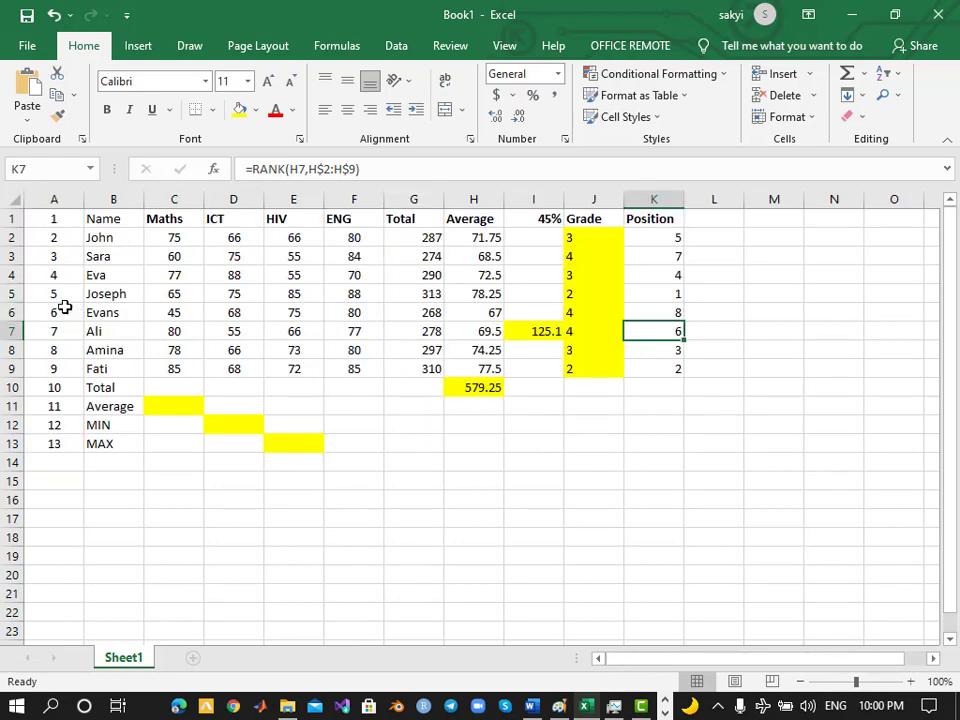
click(8, 293)
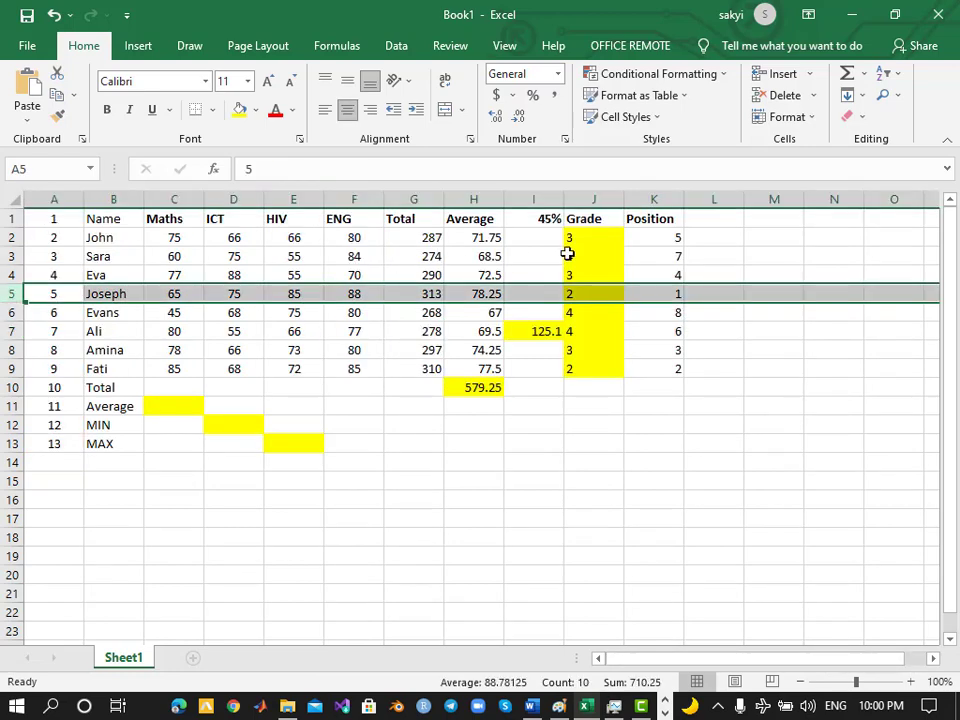
click(660, 295)
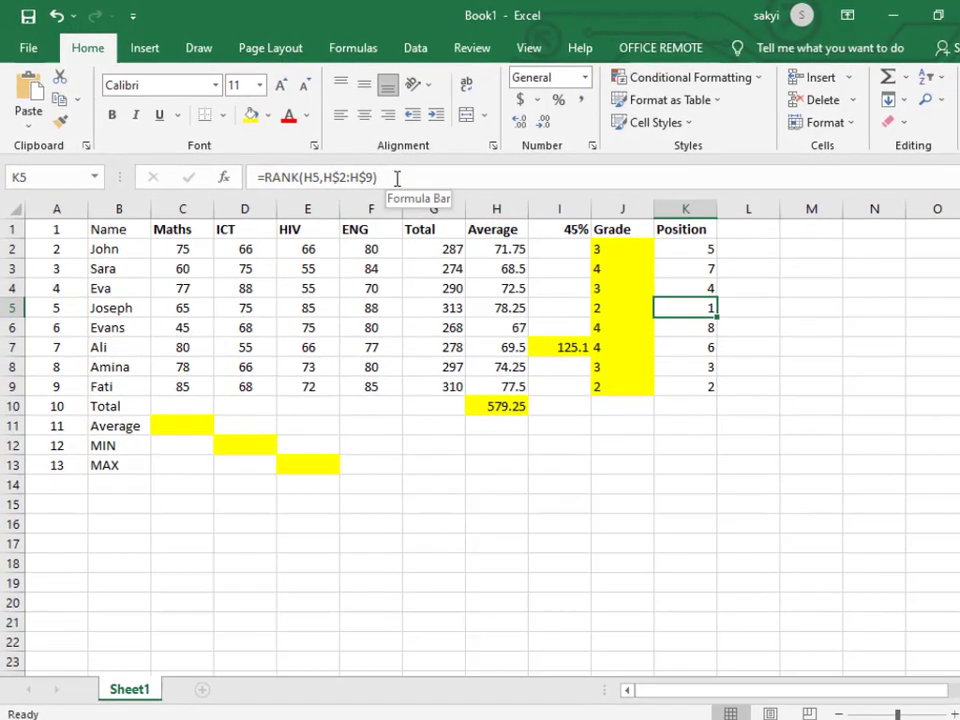
drag(397, 178, 241, 186)
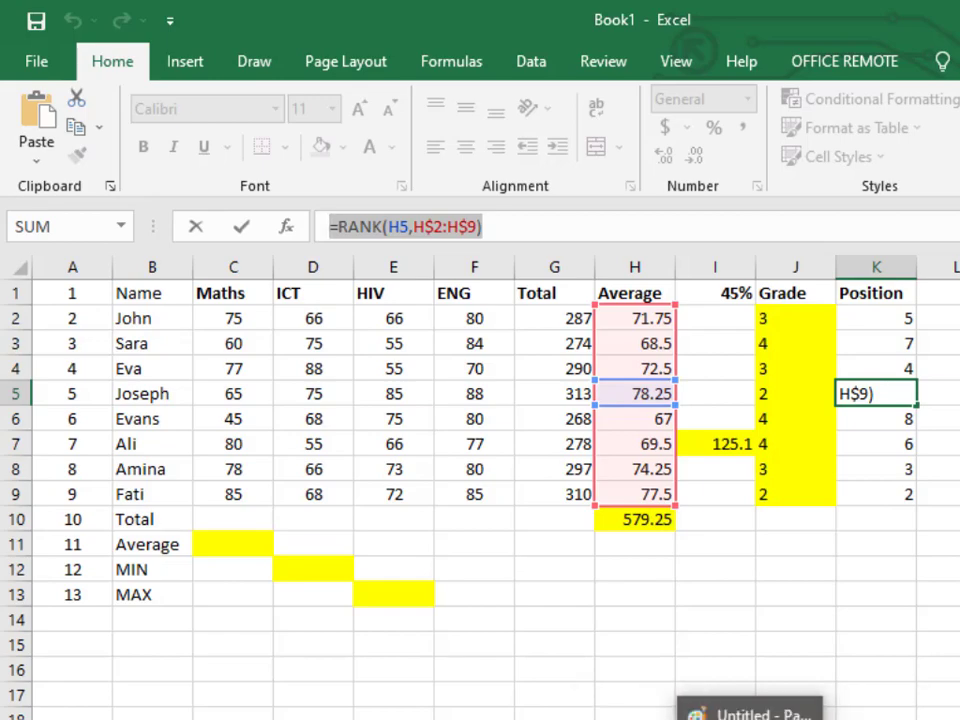
Switch to Paint and handwrite "K5 = RANK(H5, H$2 : H$9)" beneath the previous RANK formula
click(750, 718)
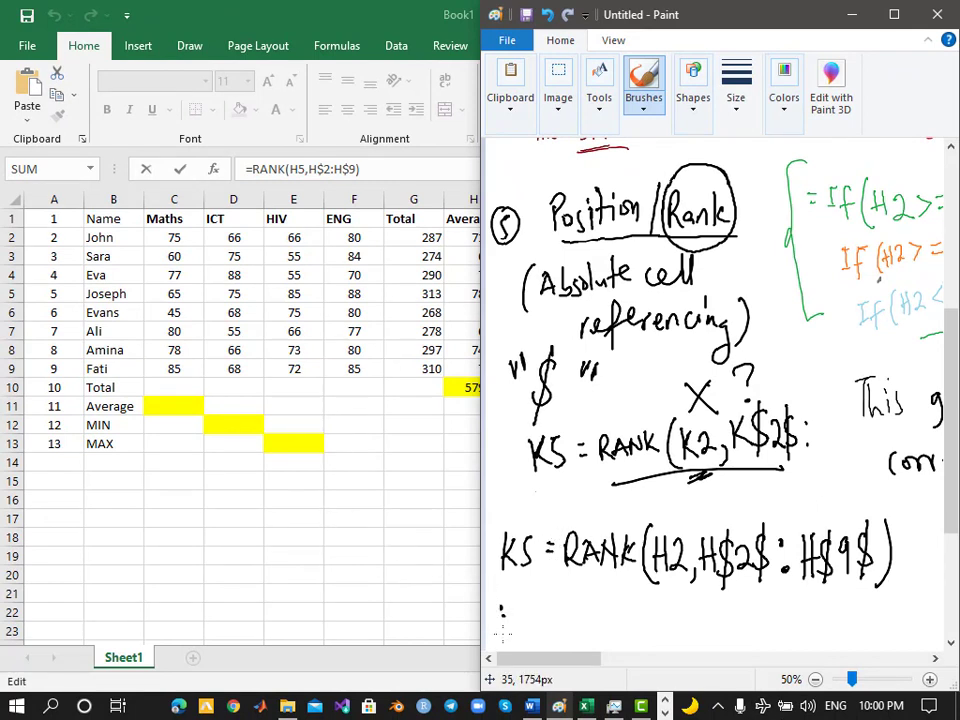
drag(502, 608, 522, 628)
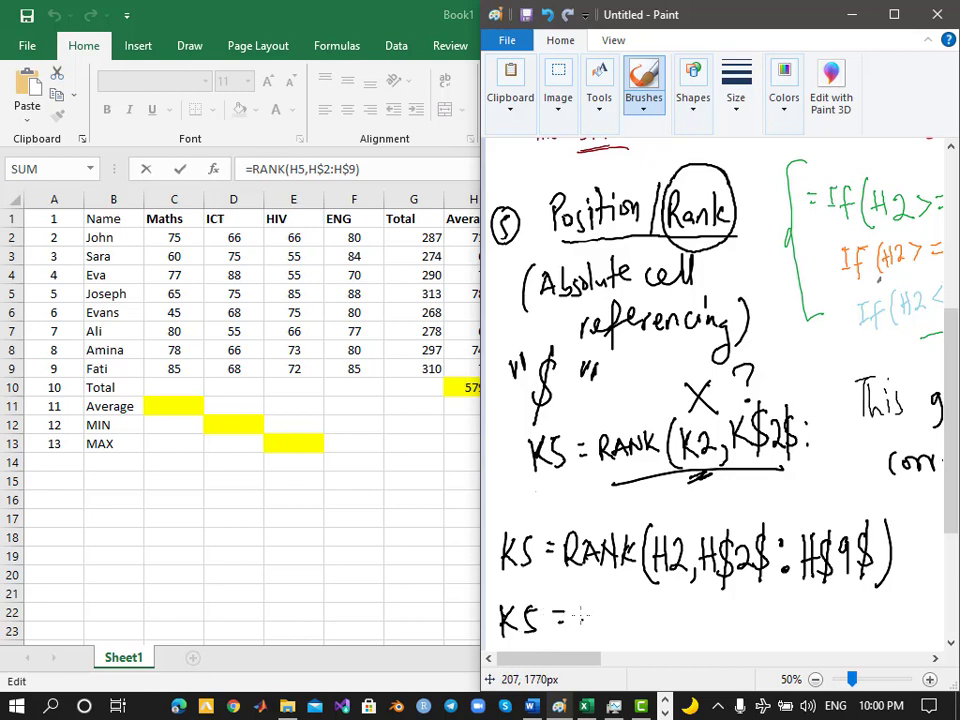
mouse_move(583, 617)
mouse_down()
mouse_move(657, 623)
mouse_move(666, 635)
mouse_move(675, 625)
mouse_up()
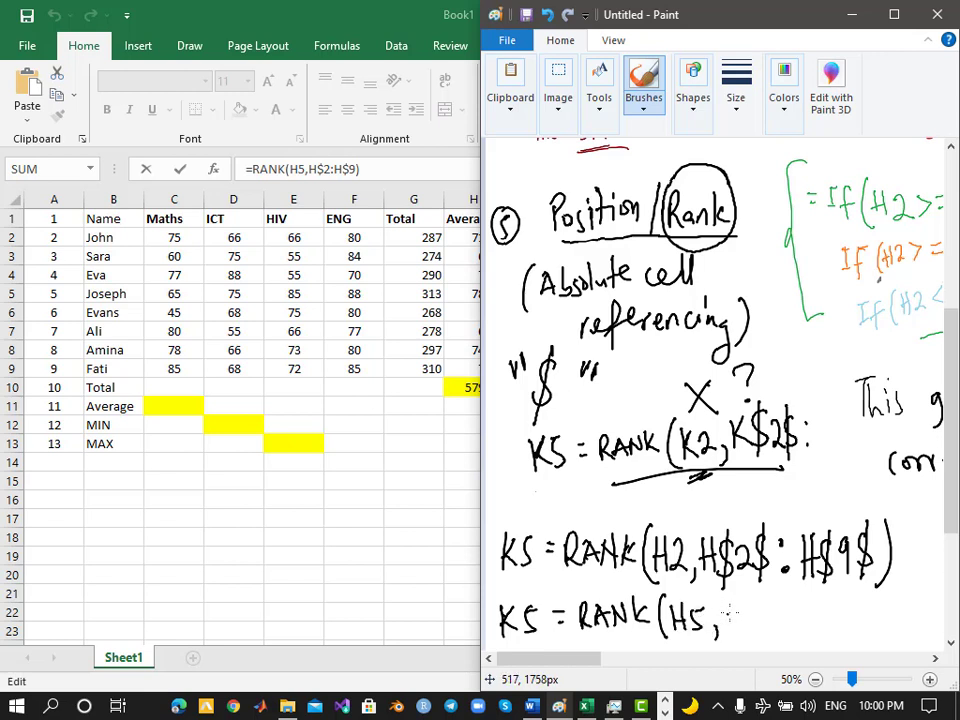
drag(733, 608, 734, 632)
drag(740, 608, 751, 634)
drag(757, 608, 761, 636)
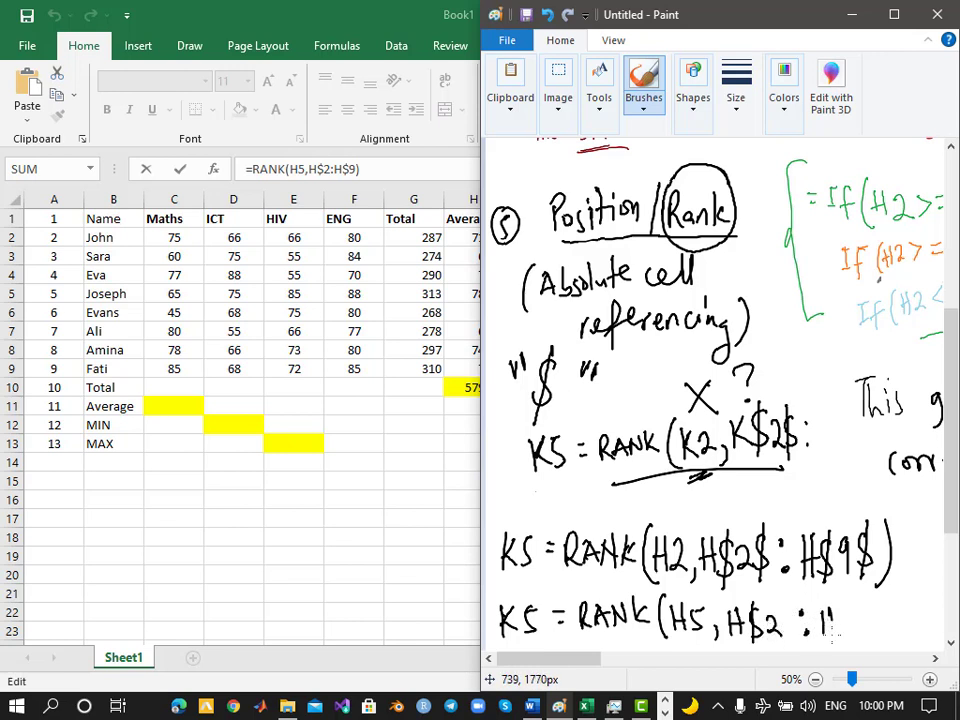
drag(827, 622, 841, 621)
drag(840, 609, 841, 634)
drag(858, 612, 845, 633)
mouse_move(851, 605)
mouse_down()
mouse_move(852, 637)
mouse_move(881, 639)
mouse_up()
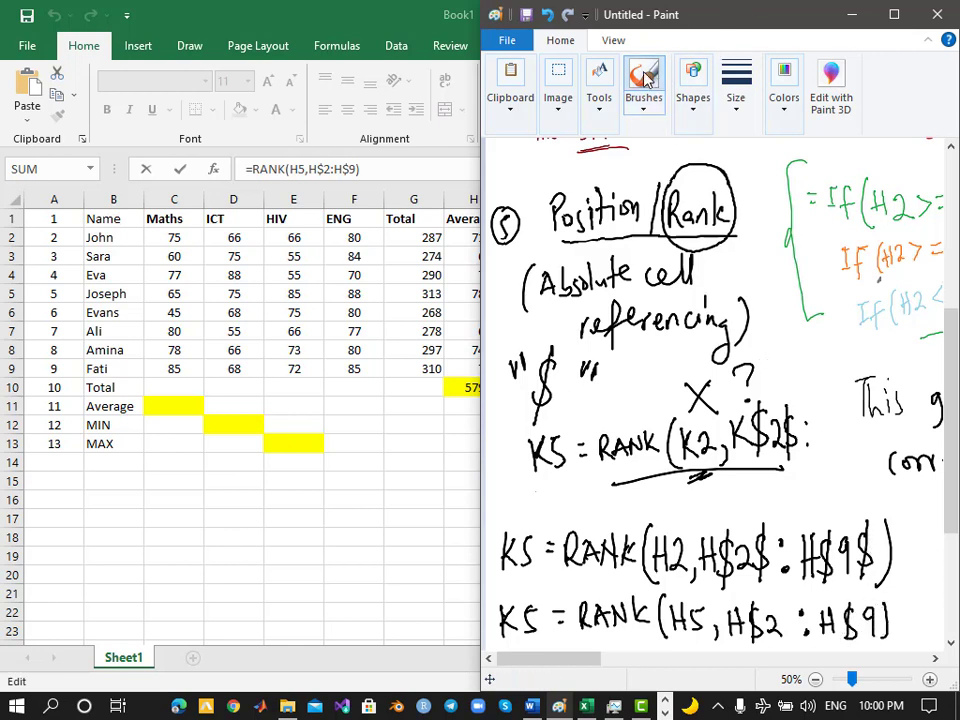
Circle in green the extra $ signs after the 2 and the 9 in the upper K5 formula, H$2$:H$9$
click(605, 112)
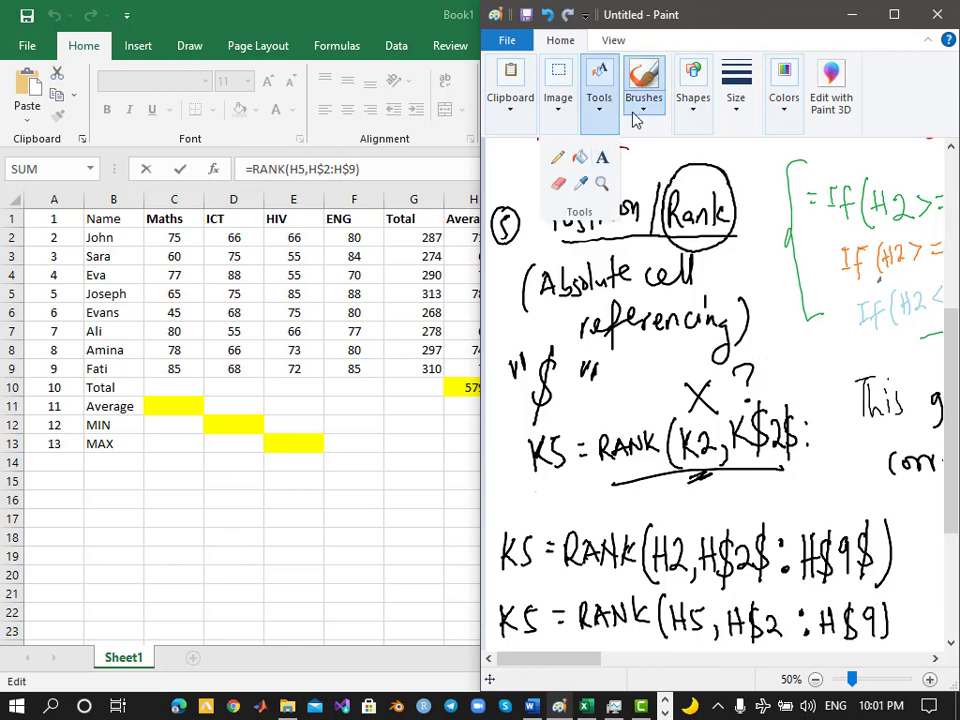
click(784, 90)
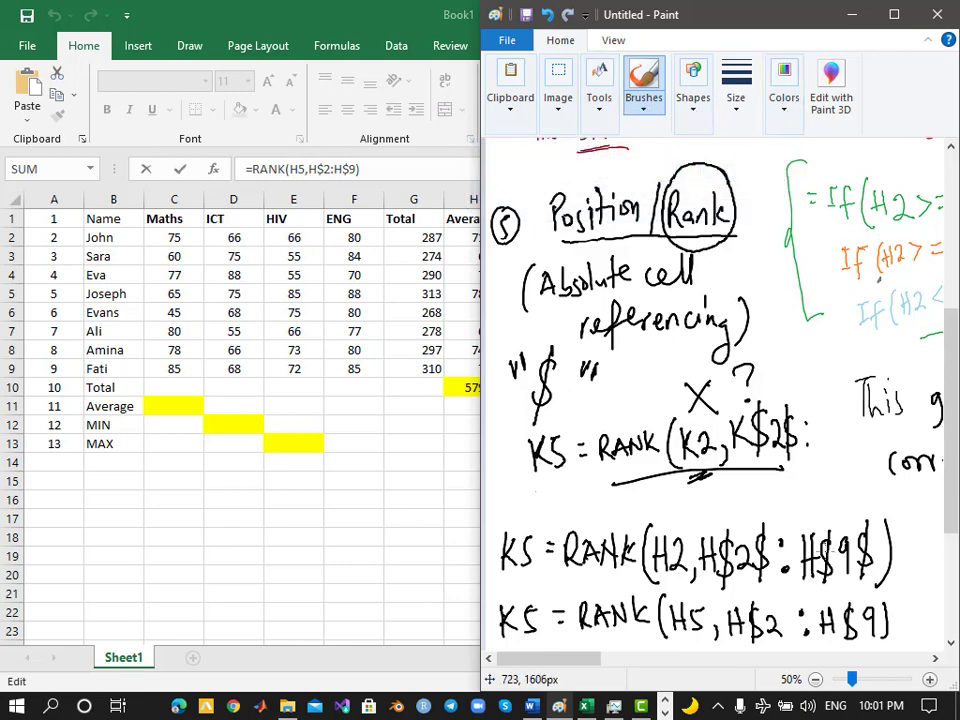
mouse_move(876, 522)
mouse_down()
mouse_move(847, 529)
mouse_move(869, 577)
mouse_move(870, 518)
mouse_up()
mouse_move(767, 514)
mouse_down()
mouse_move(758, 524)
mouse_move(773, 525)
mouse_up()
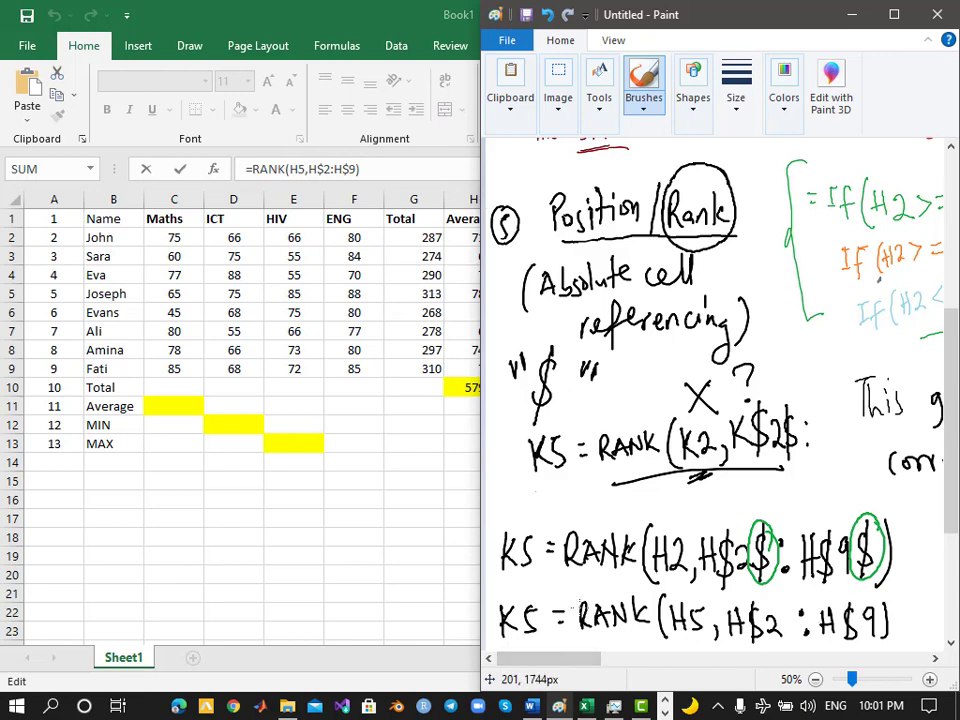
click(12, 294)
click(12, 294)
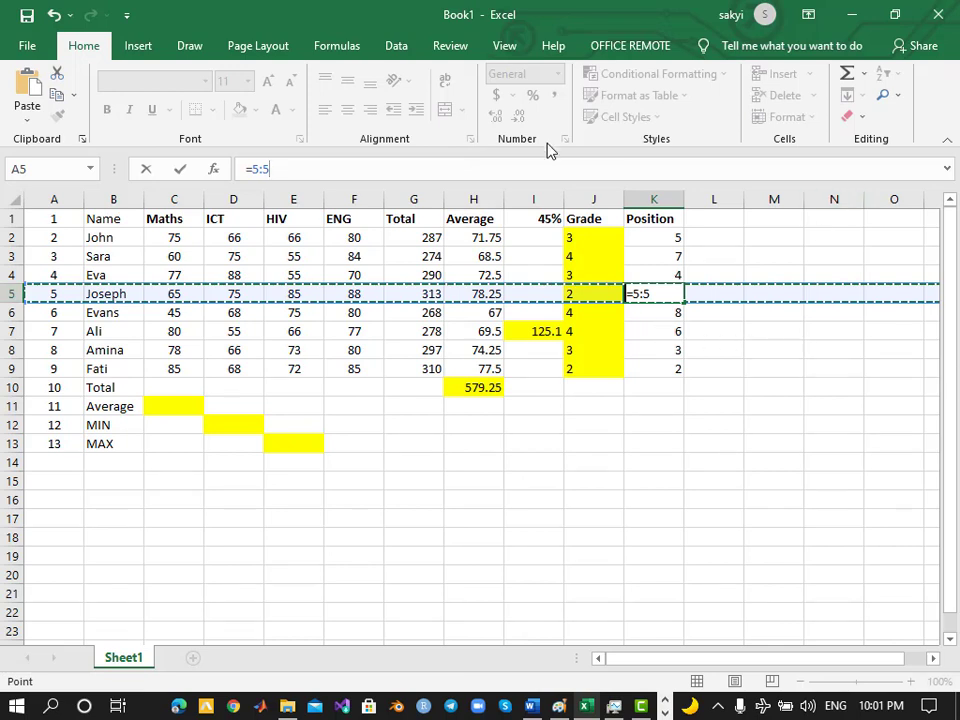
key(Escape)
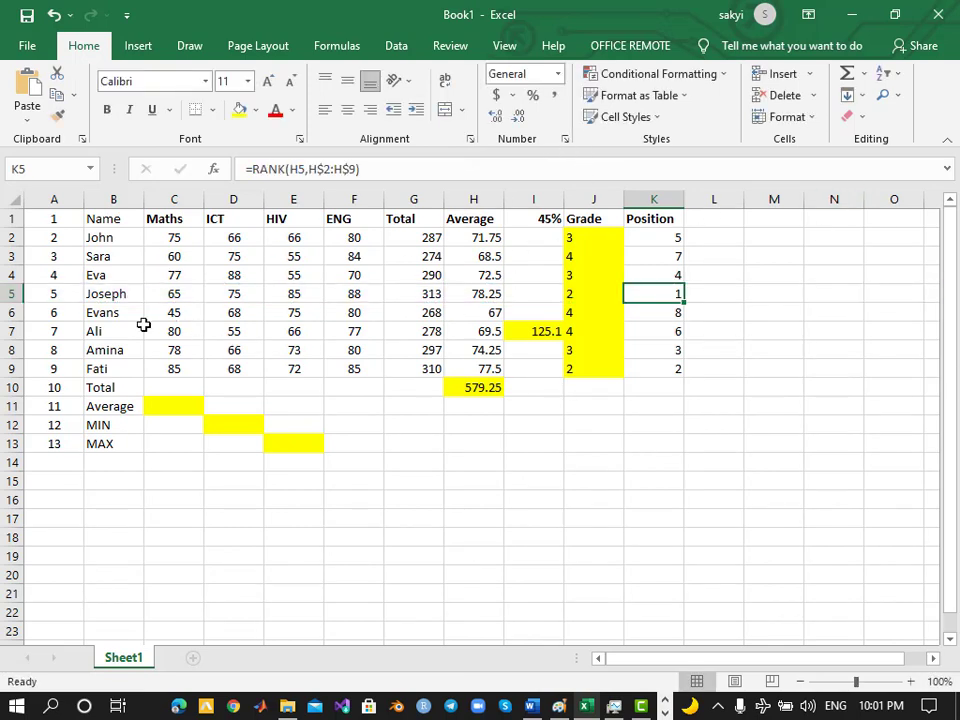
Compare row 5 of the worksheet with the RANK formula in K5, highlighting the full formula
click(11, 294)
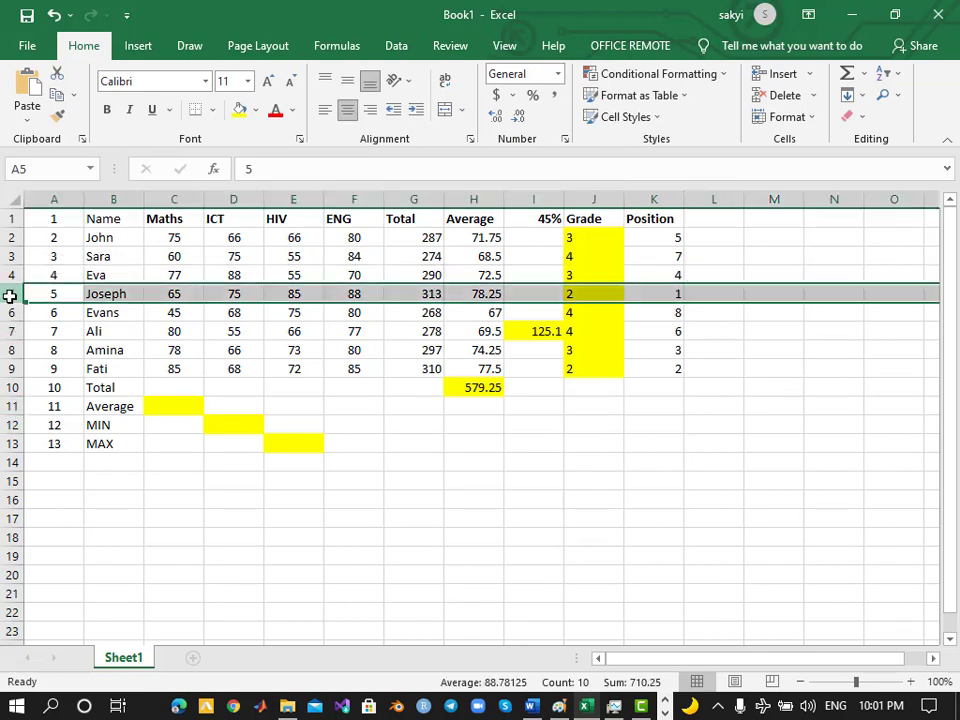
click(654, 293)
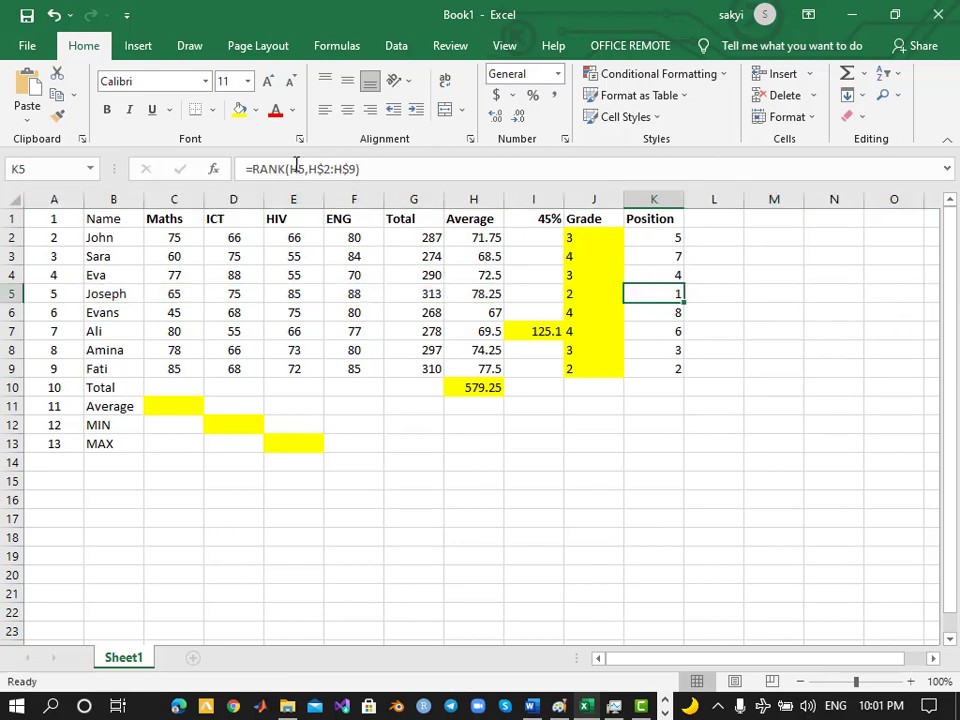
drag(243, 170, 366, 171)
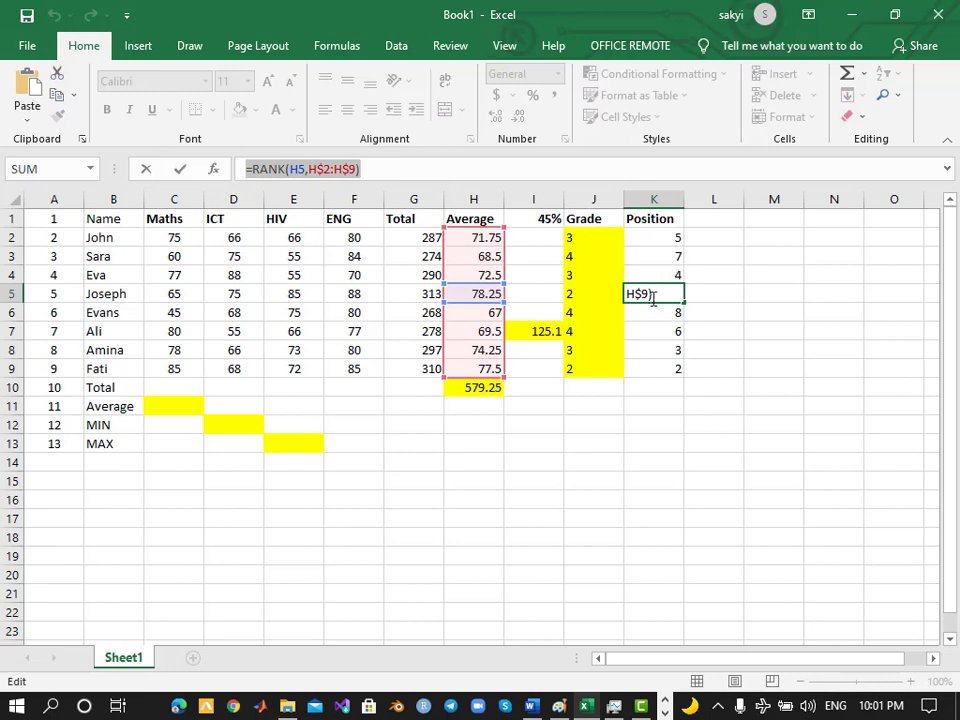
Switch to the Word question list to recheck question 4 about the grade in J2, and return to the maximized Excel worksheet
click(851, 17)
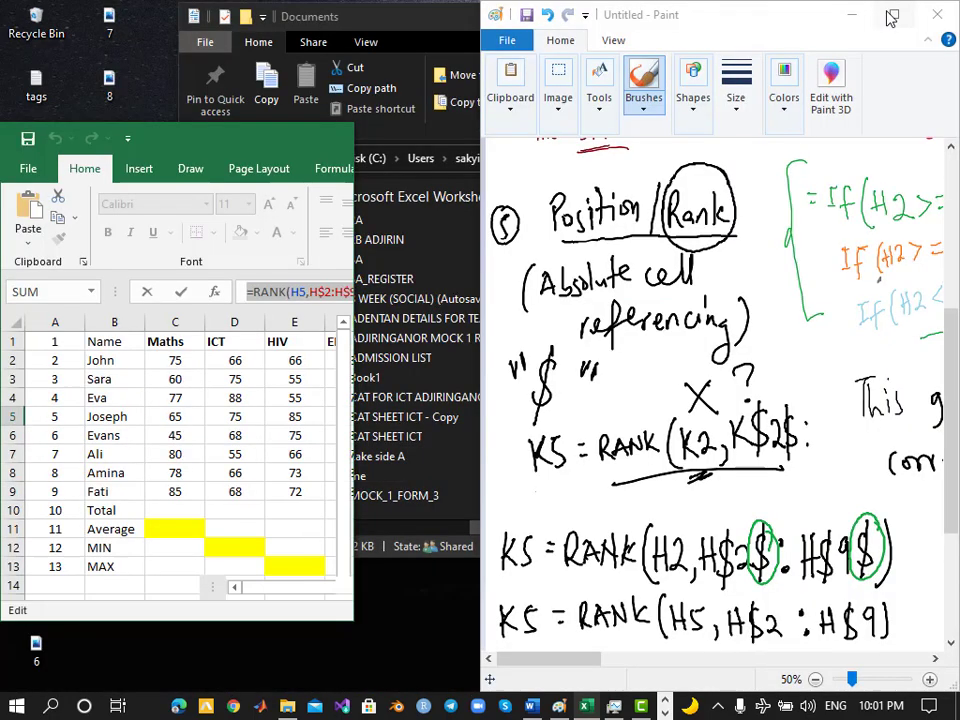
click(531, 706)
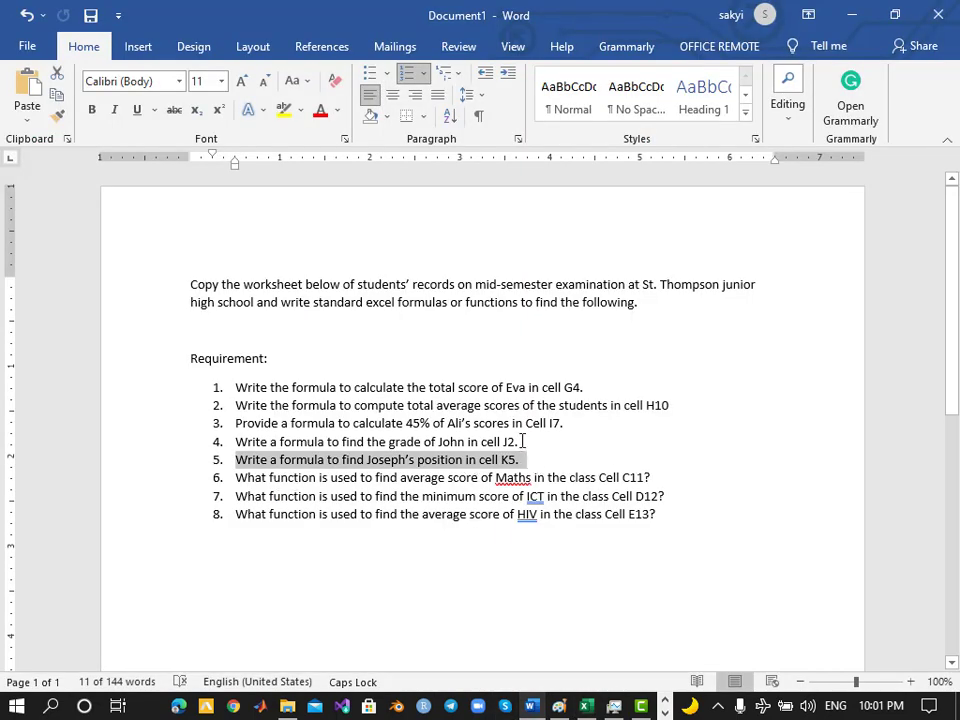
click(521, 441)
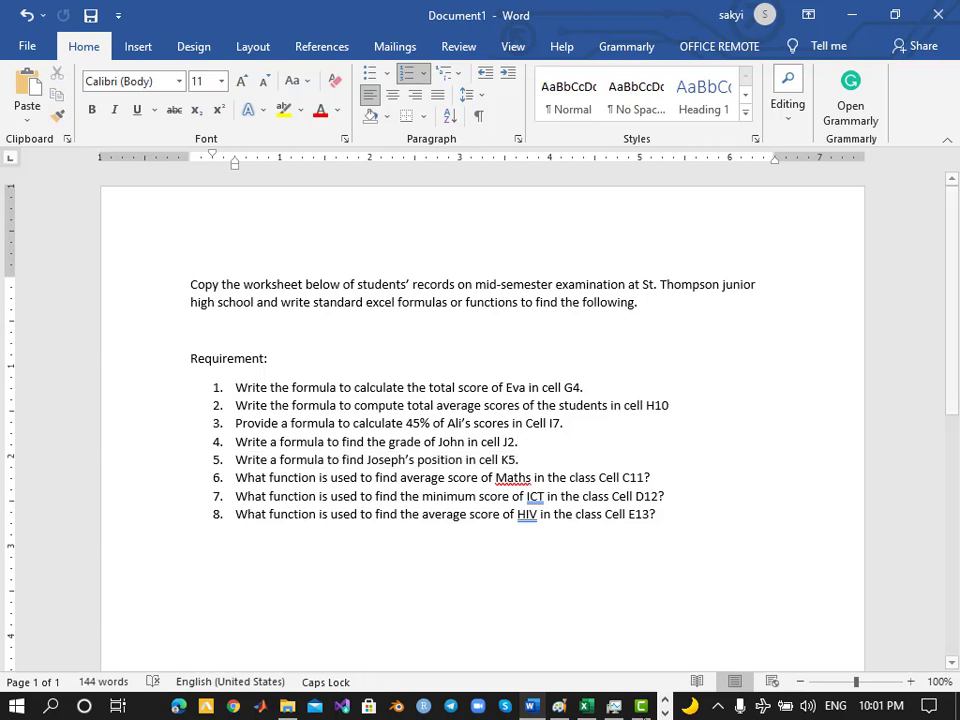
key(alt+Tab)
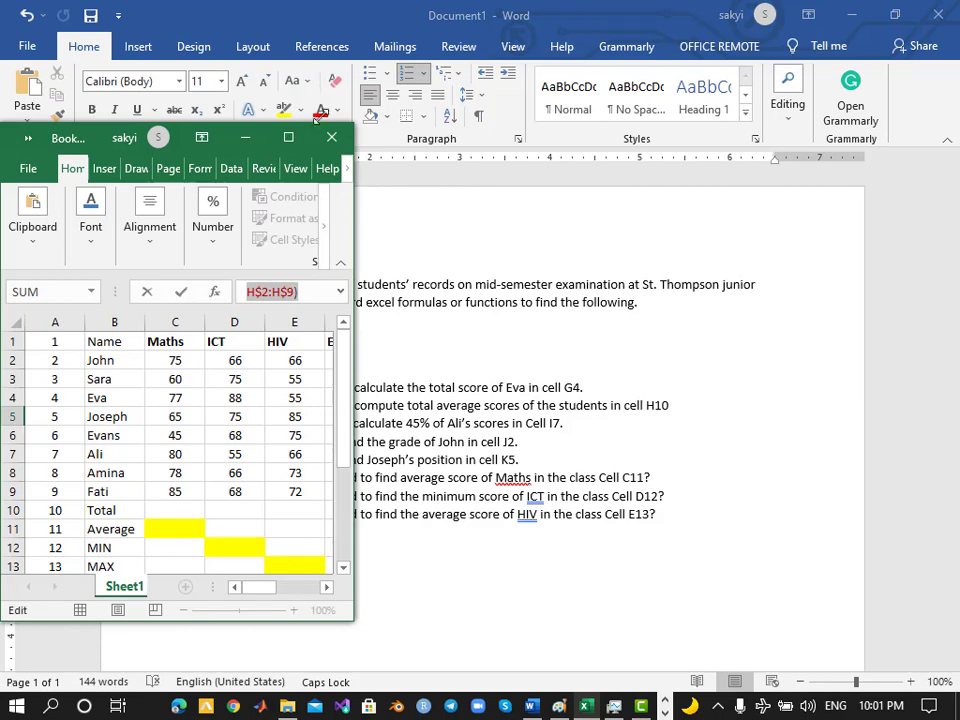
click(289, 138)
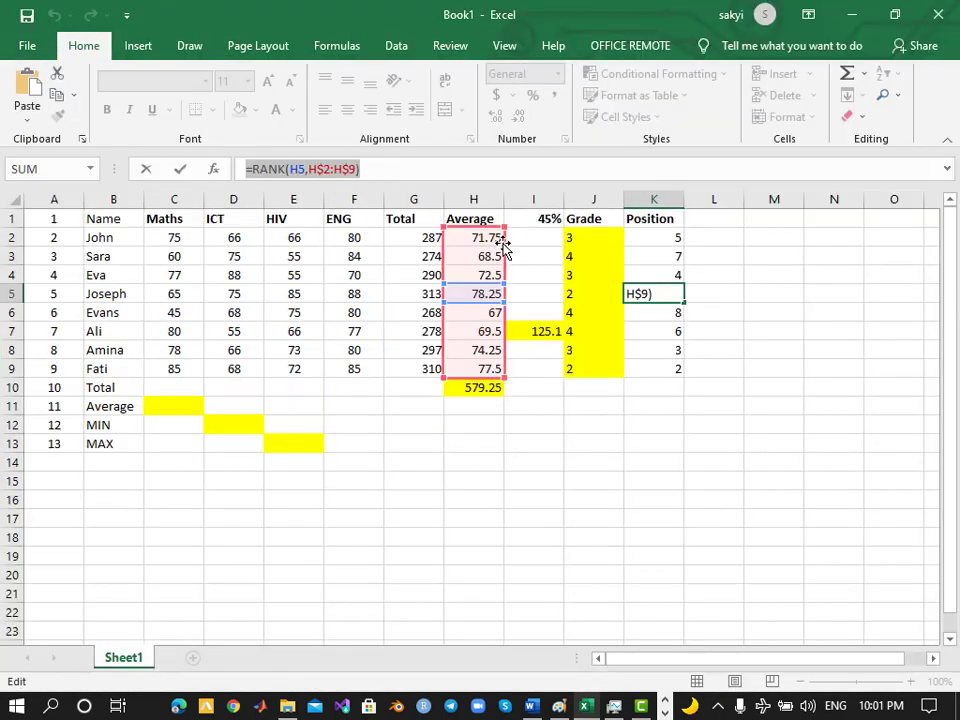
text(=)
click(577, 237)
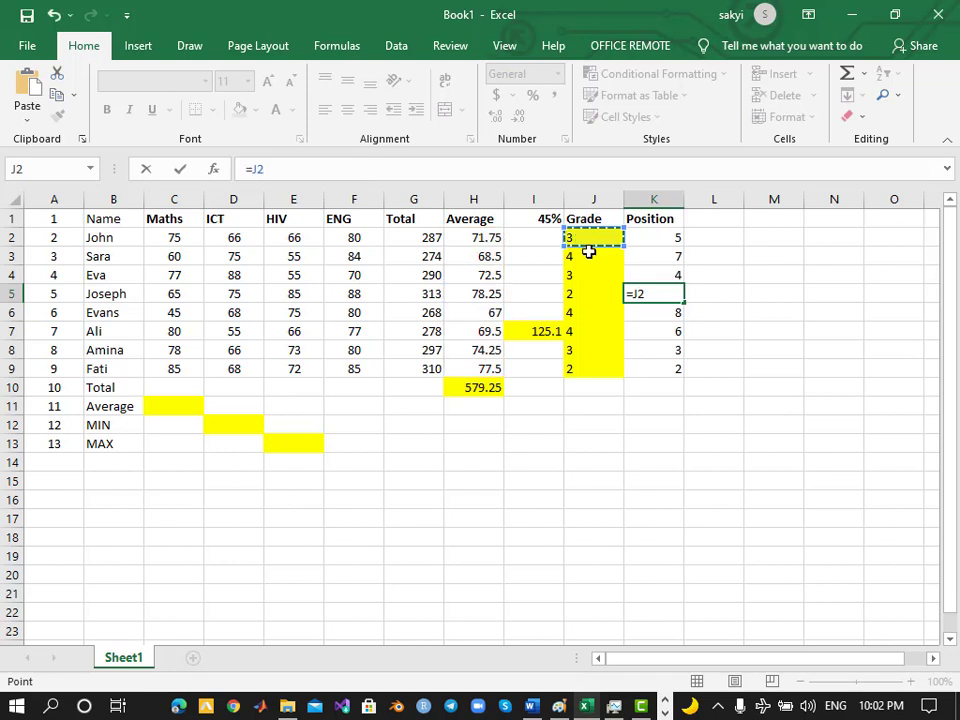
key(Escape)
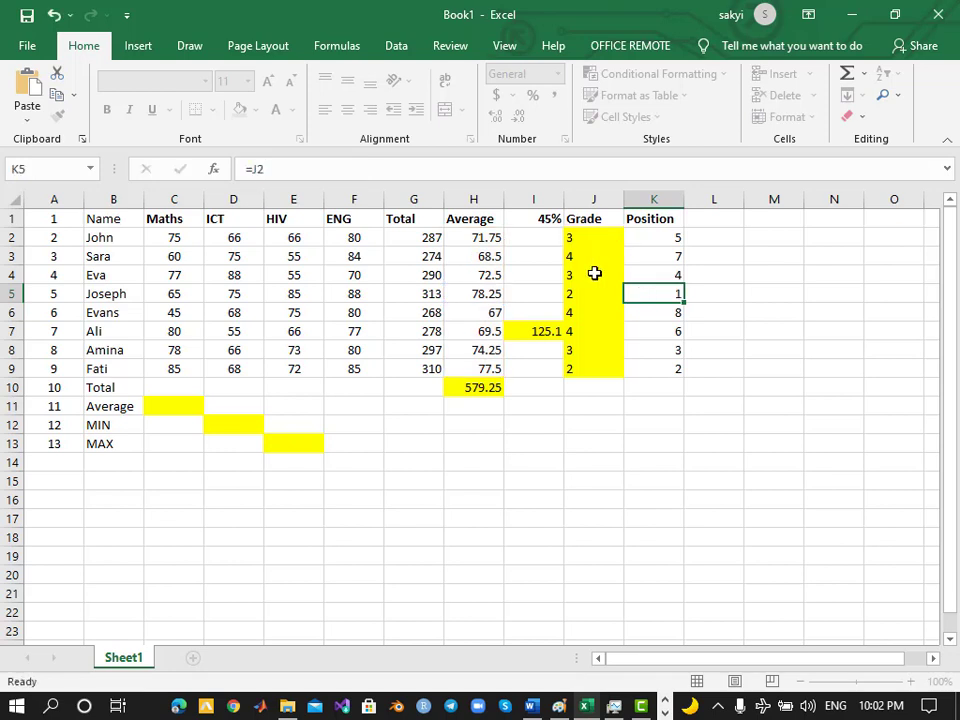
Highlight and review the entire nested IF grade formula in cell J2, and return to the question list in Word
click(589, 236)
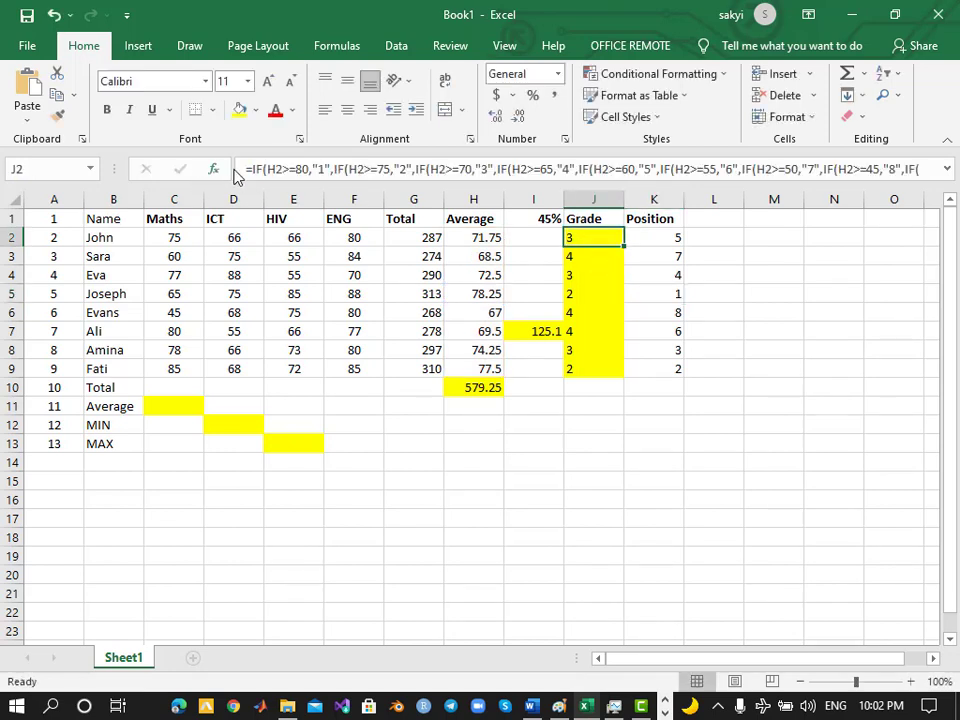
drag(246, 169, 892, 178)
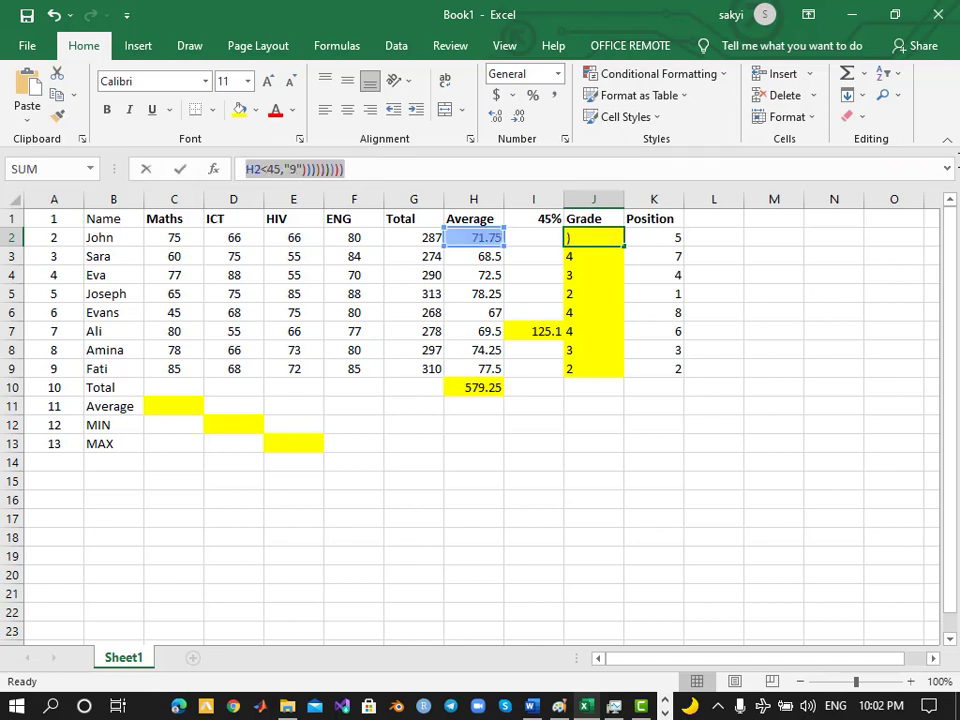
click(246, 169)
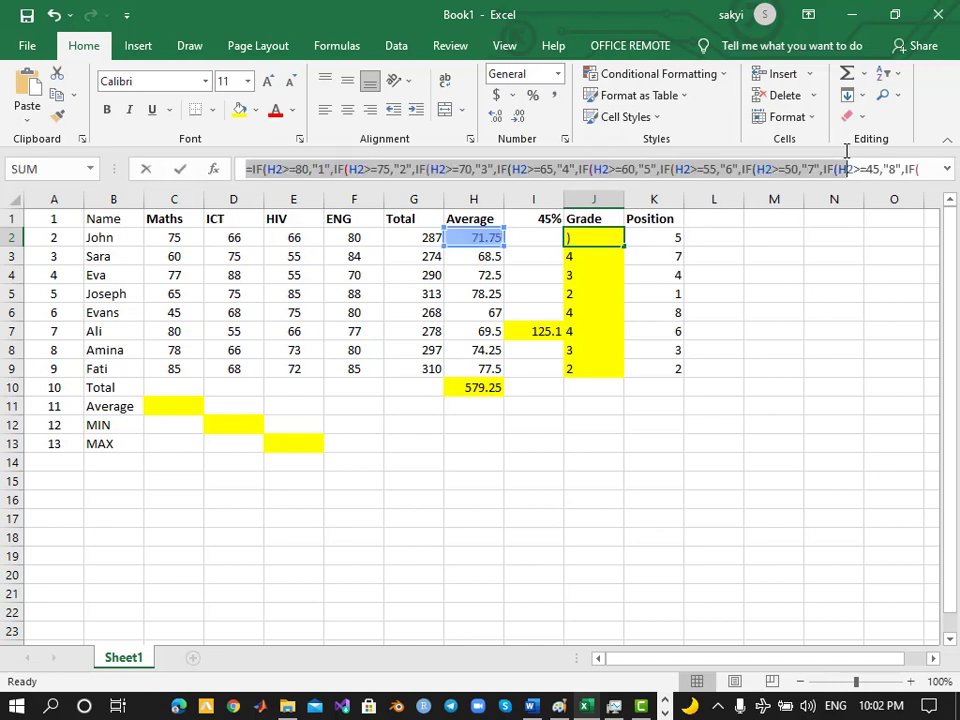
drag(847, 152, 949, 176)
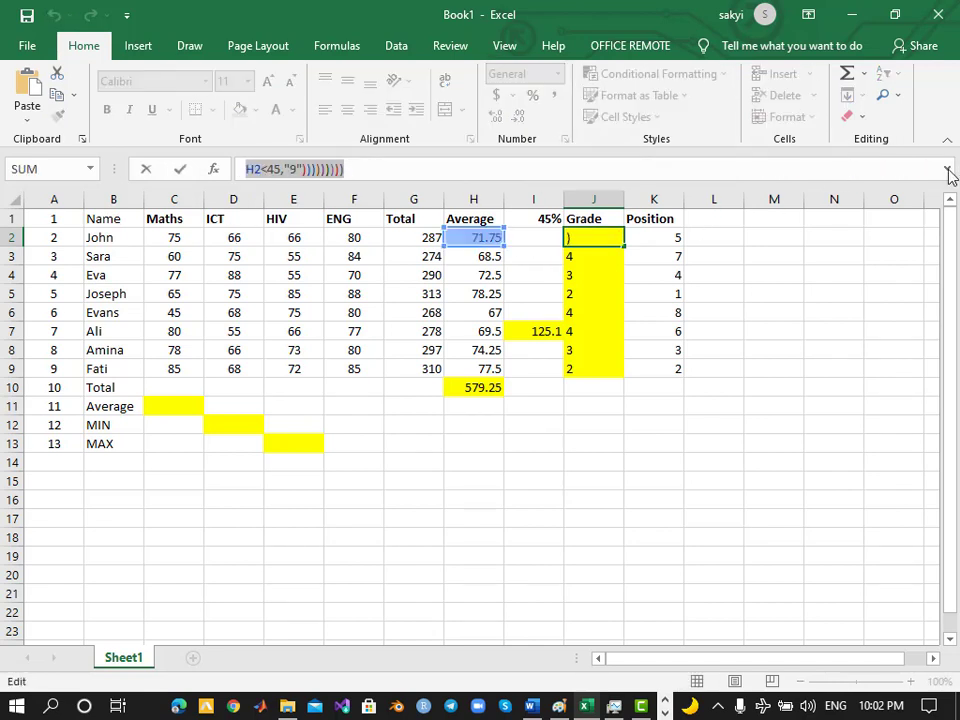
click(851, 20)
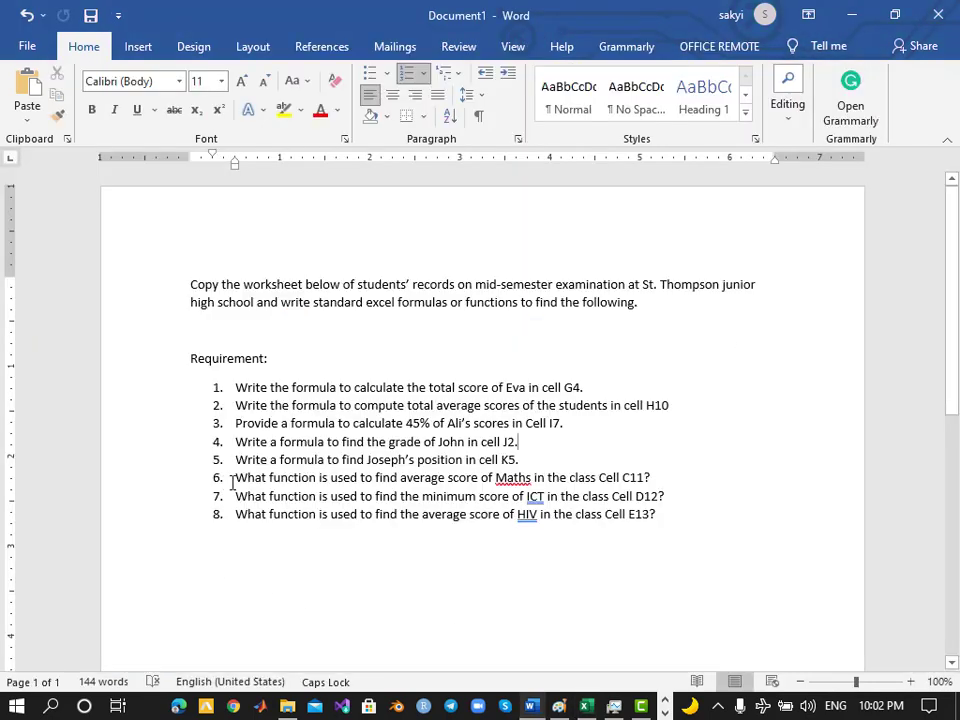
Highlight and read question 6 in the Word list about the function for the average Maths score in C11
drag(236, 478, 330, 480)
double_click(295, 483)
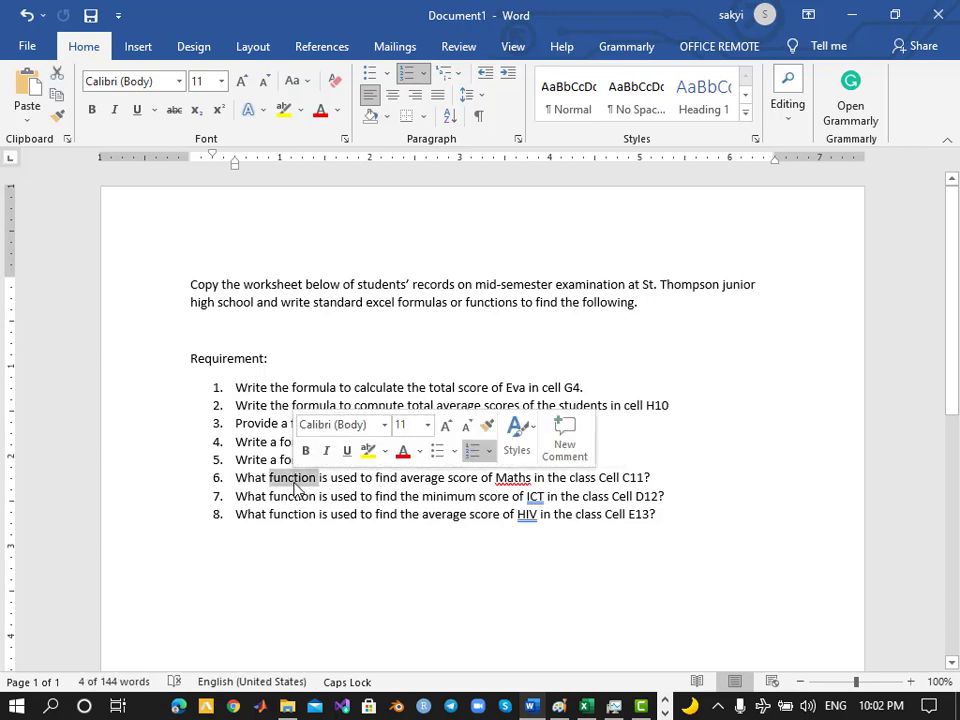
click(239, 478)
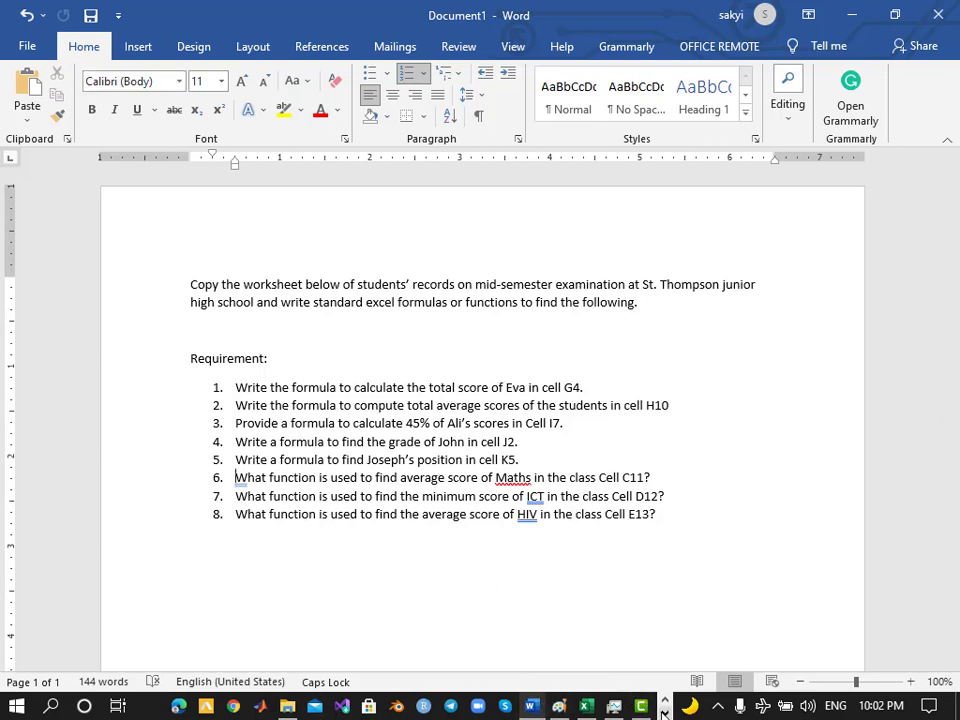
click(663, 712)
click(152, 706)
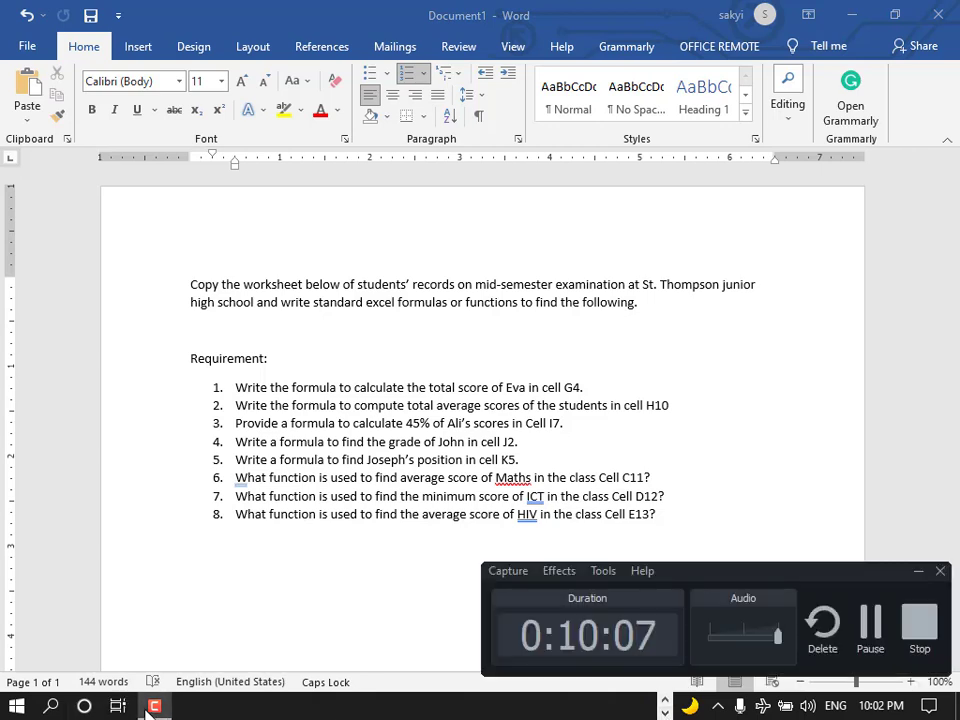
click(151, 706)
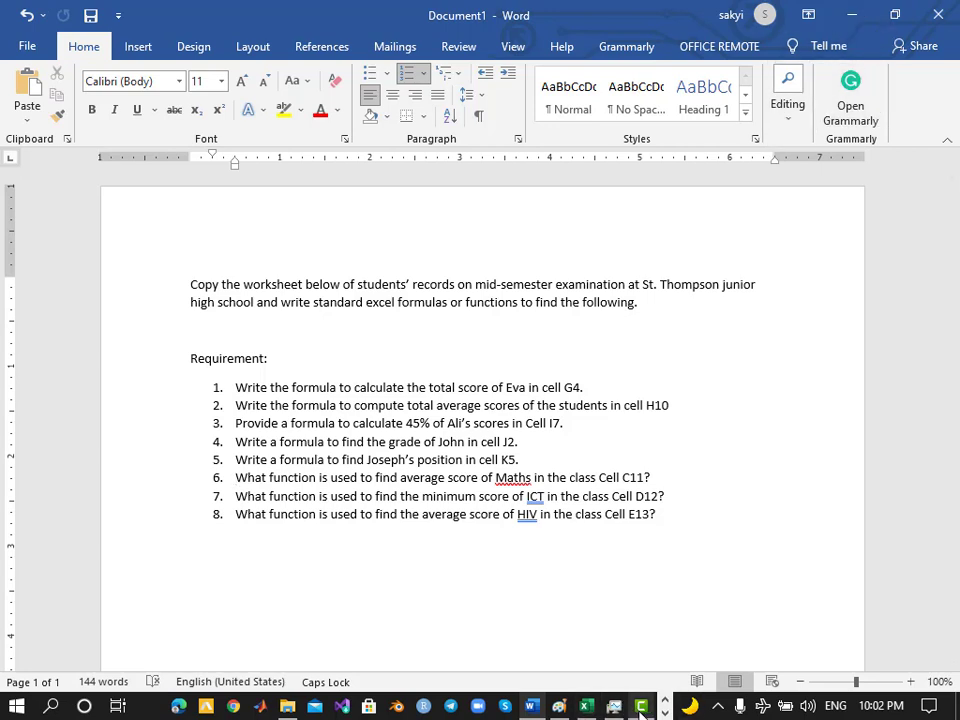
mouse_move(641, 712)
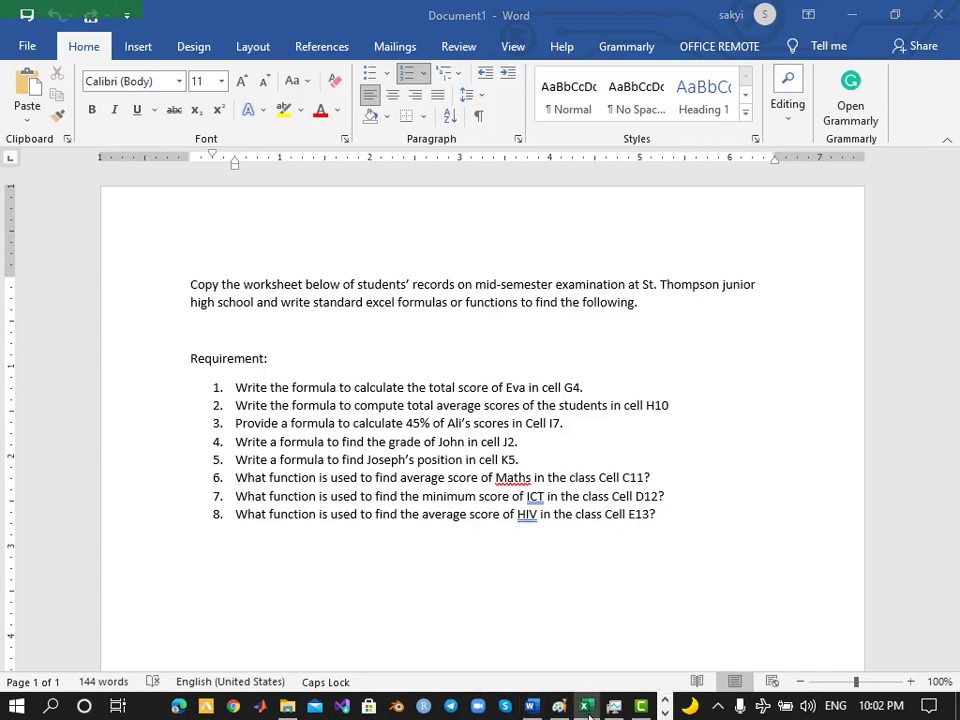
Switch to Paint with Excel alongside and write a circled 6 in green beside the two K5 RANK formulas
click(586, 706)
click(559, 706)
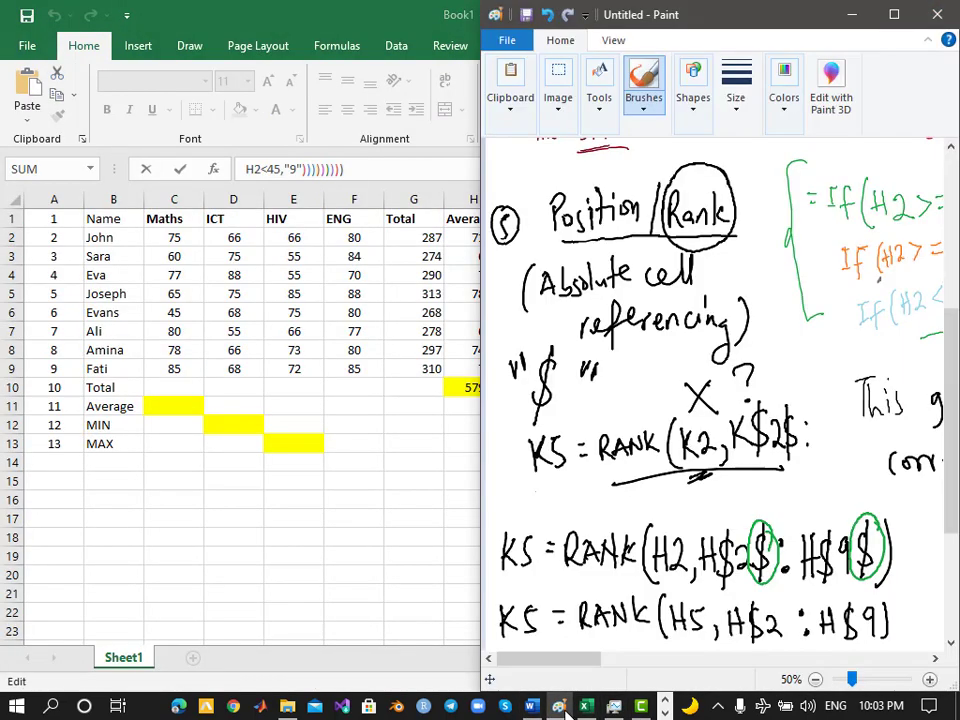
drag(192, 17, 0, 42)
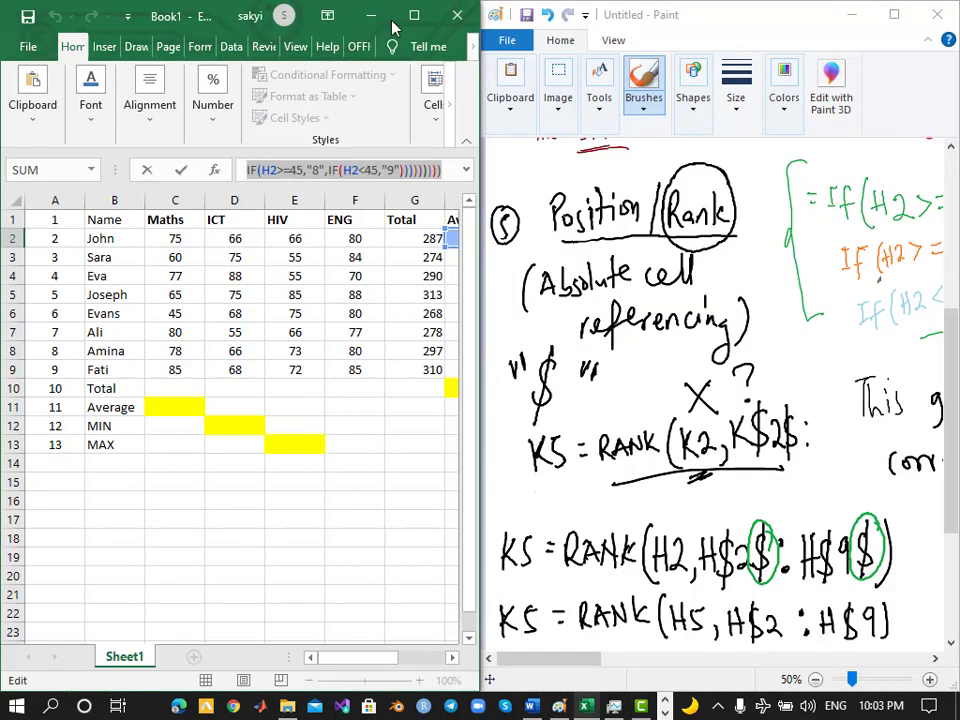
scroll(651, 583, down, 5)
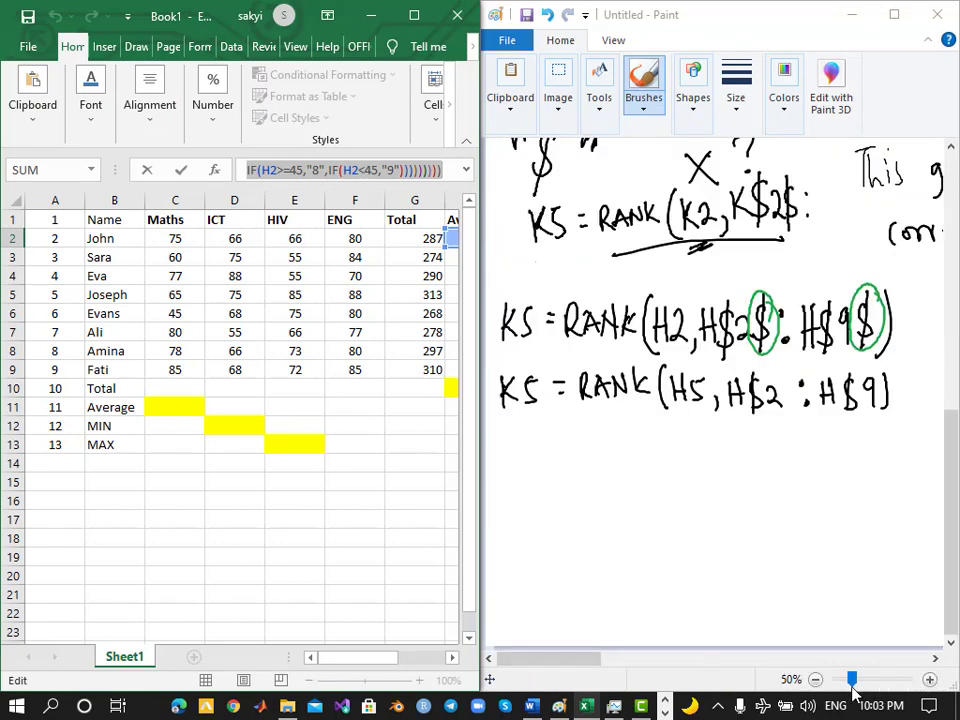
click(815, 680)
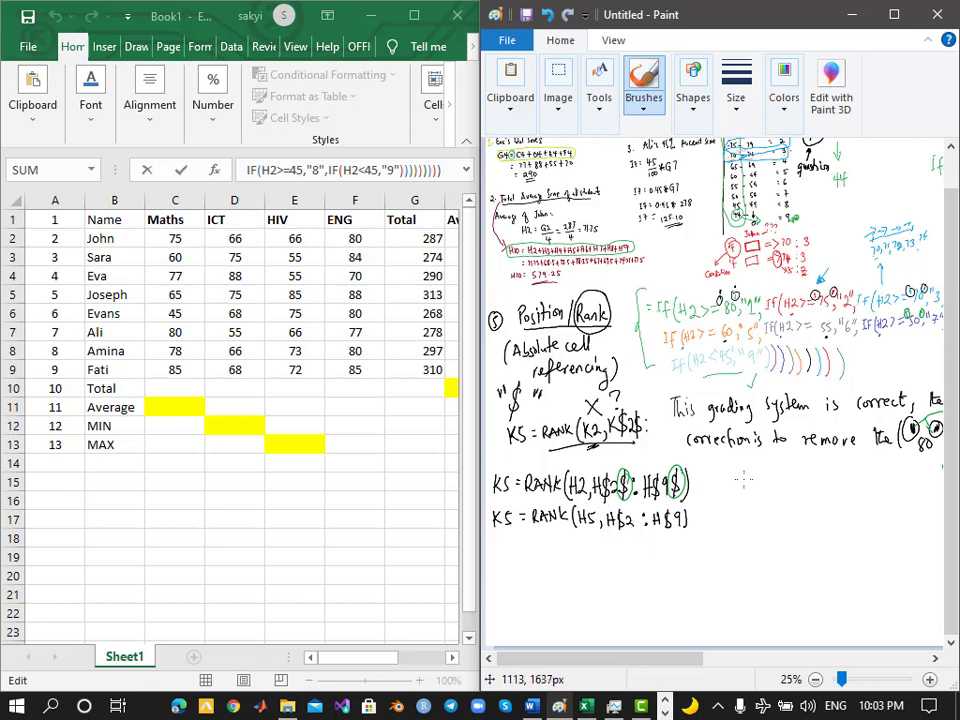
drag(739, 474, 731, 490)
drag(735, 466, 737, 467)
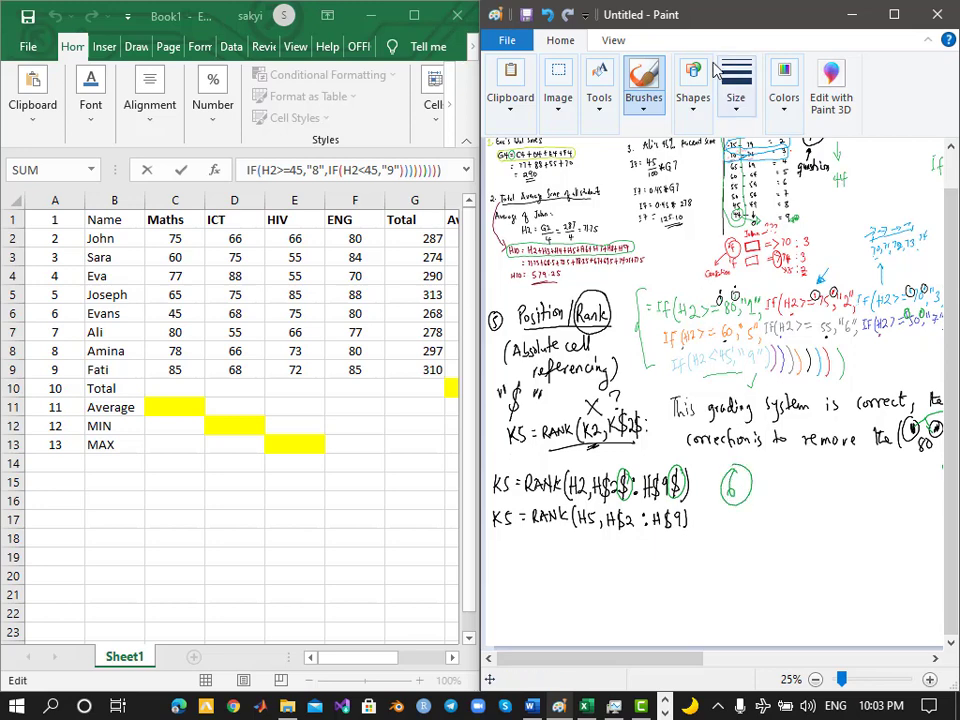
Write "C11 =" in black beside the circled 6, and recheck question 6 in the Word list
click(784, 108)
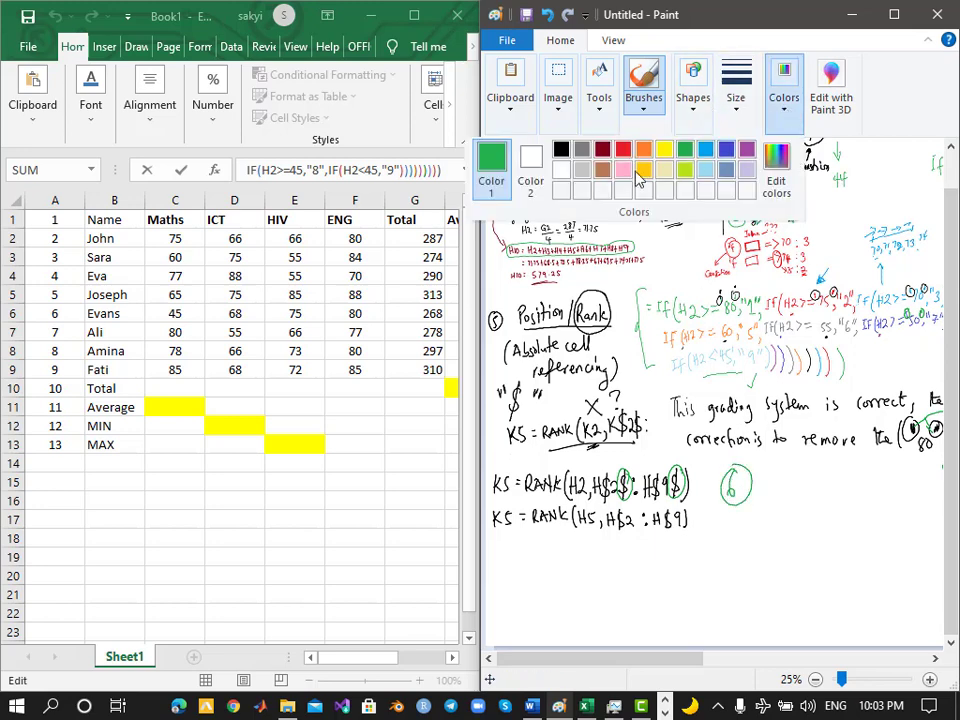
click(560, 151)
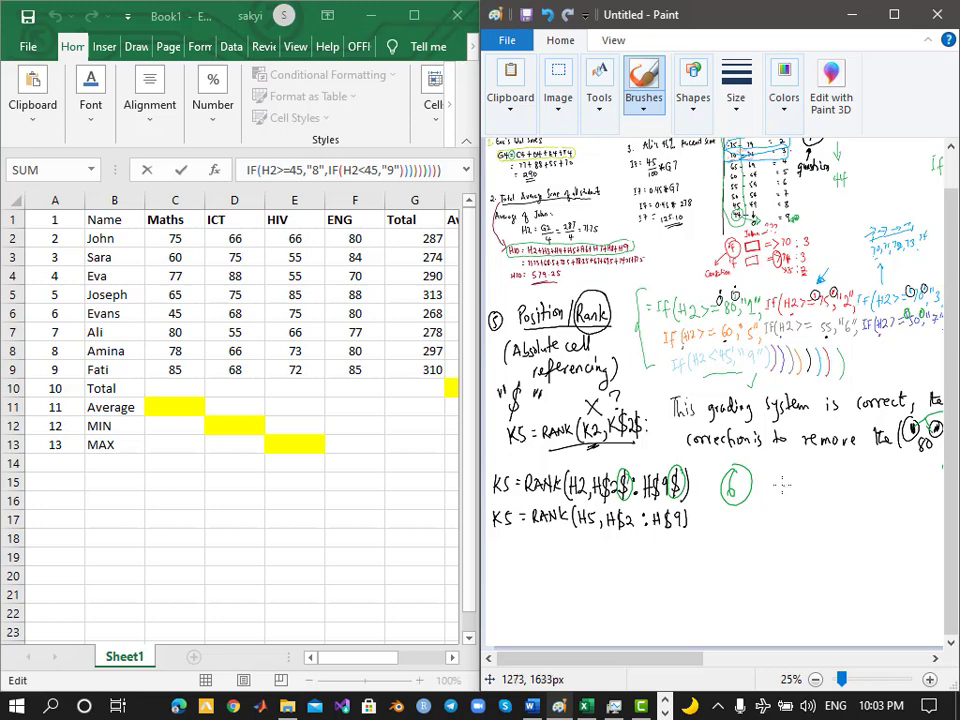
drag(783, 490, 790, 499)
drag(800, 478, 800, 497)
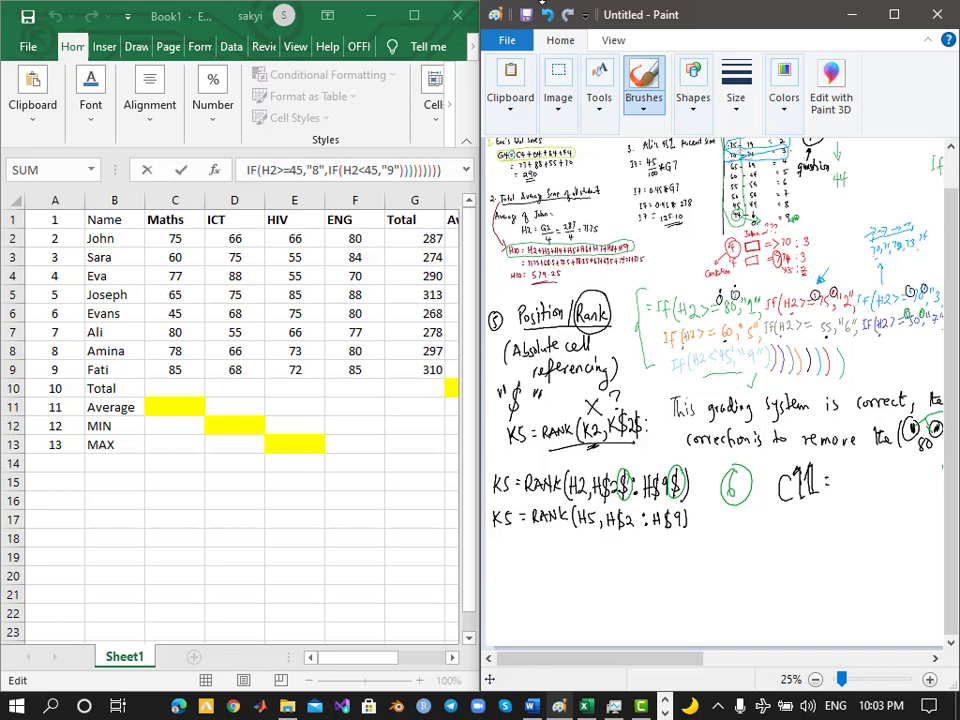
click(530, 707)
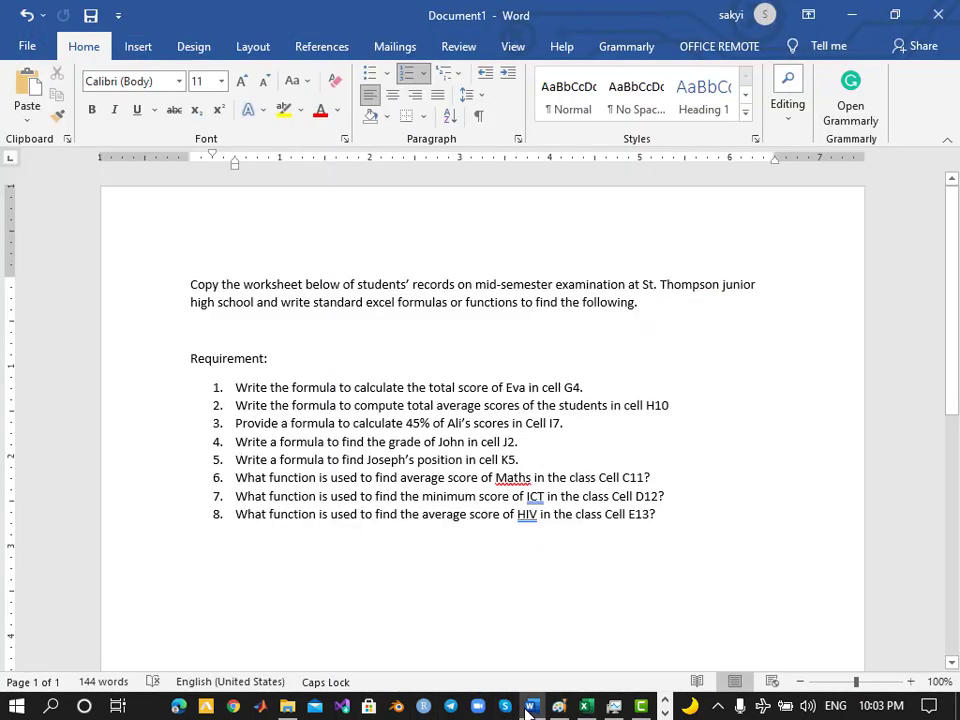
click(527, 707)
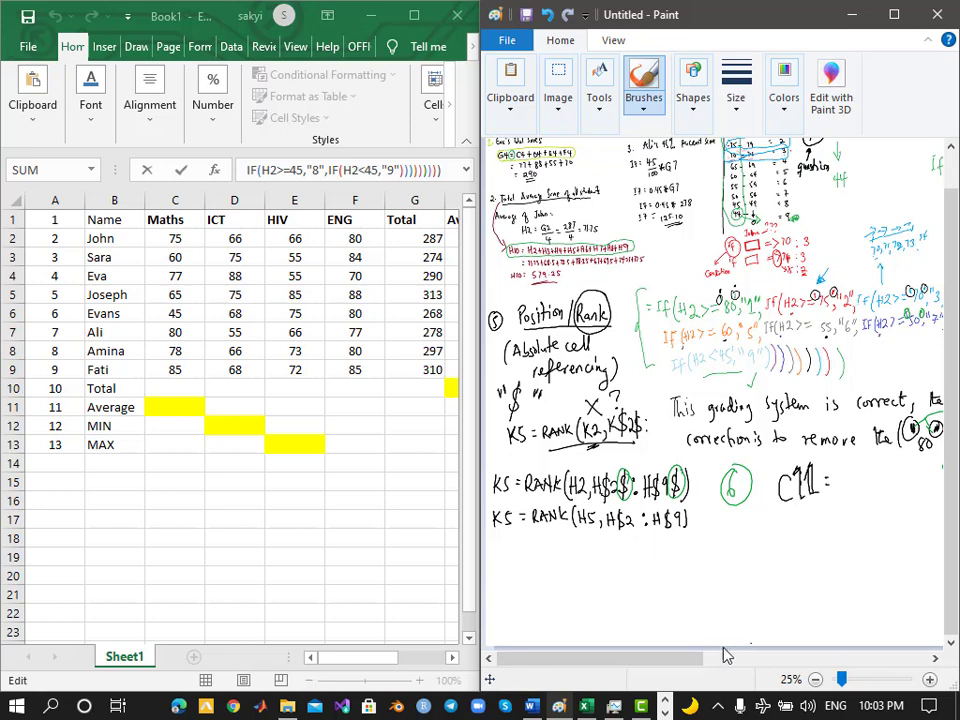
Handwrite "C11 = Average(C" below the first C11 note, cancel the open J2 formula edit in Excel, and select the first Maths score, C2
drag(696, 658, 793, 658)
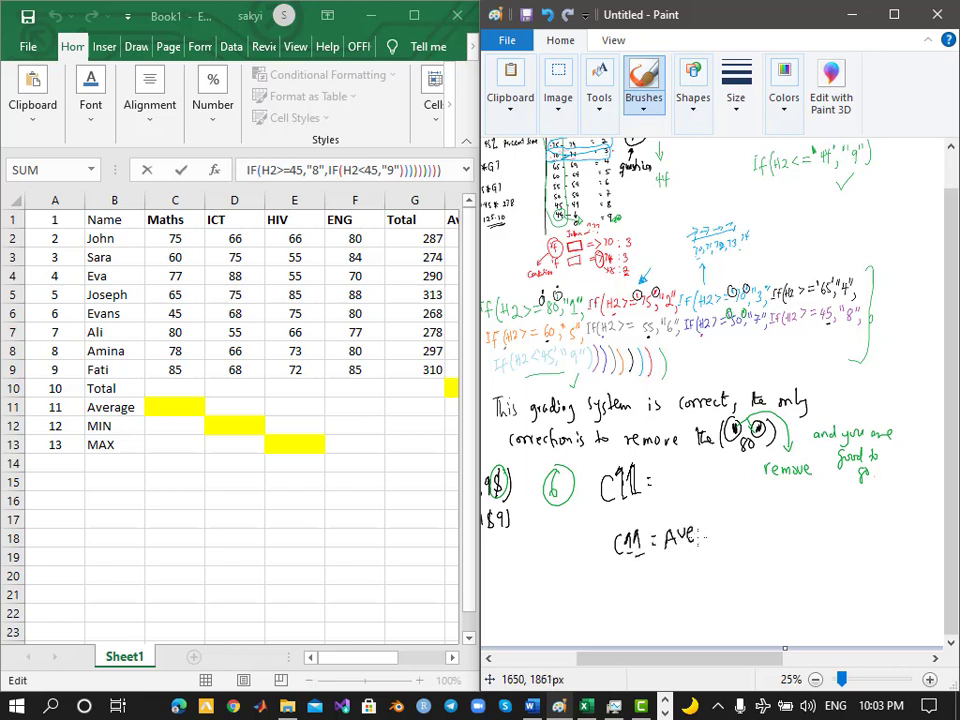
mouse_move(706, 540)
mouse_down()
mouse_move(718, 536)
mouse_move(726, 556)
mouse_move(736, 513)
mouse_up()
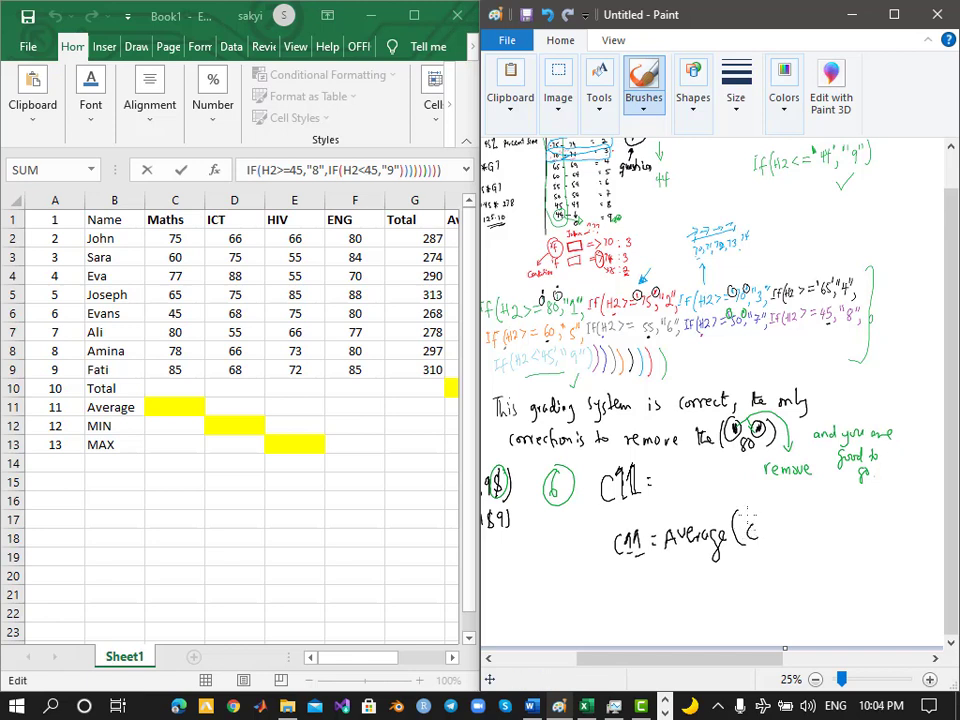
click(161, 236)
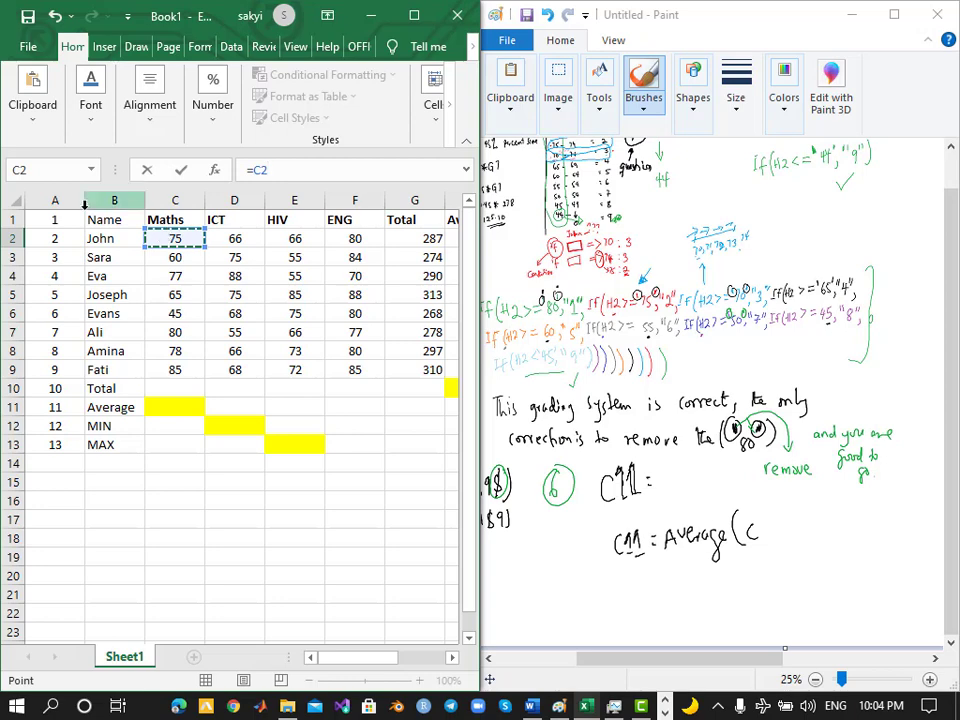
key(Escape)
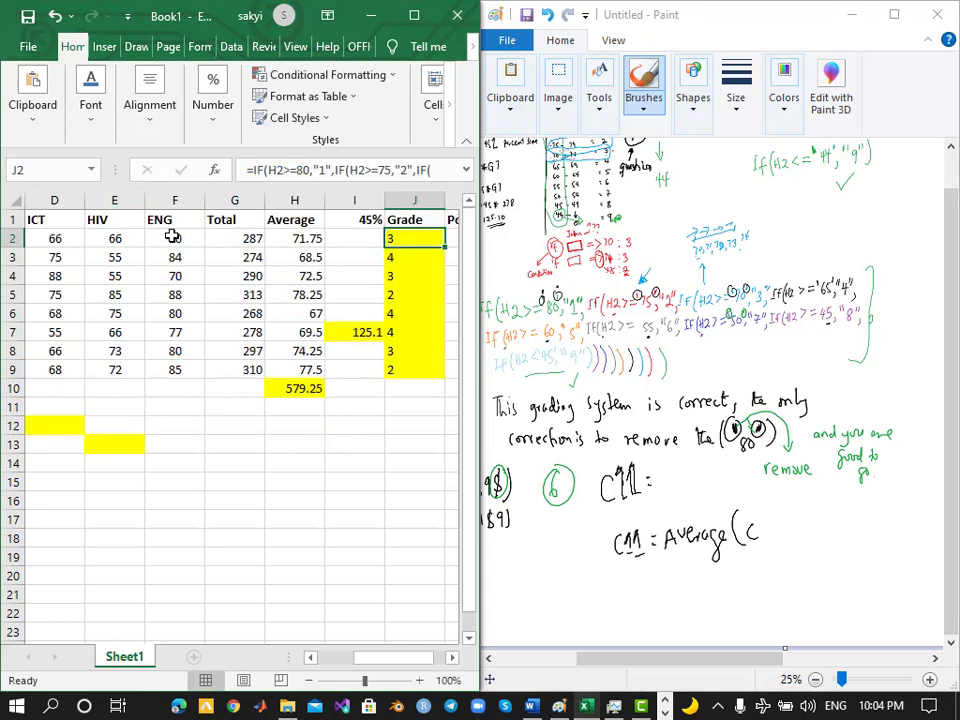
click(172, 237)
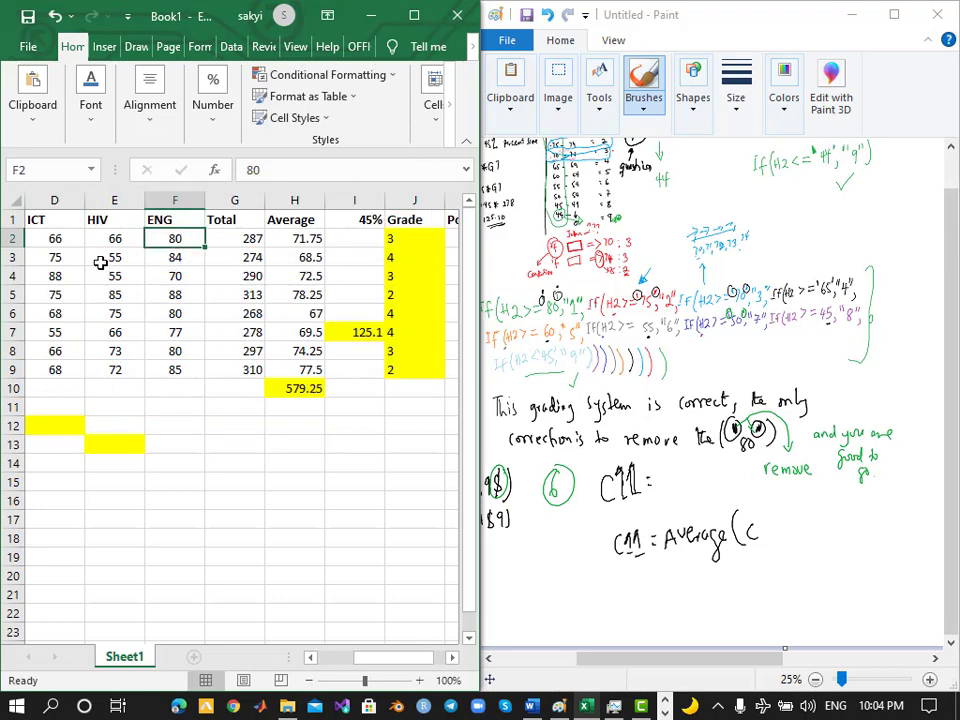
click(57, 240)
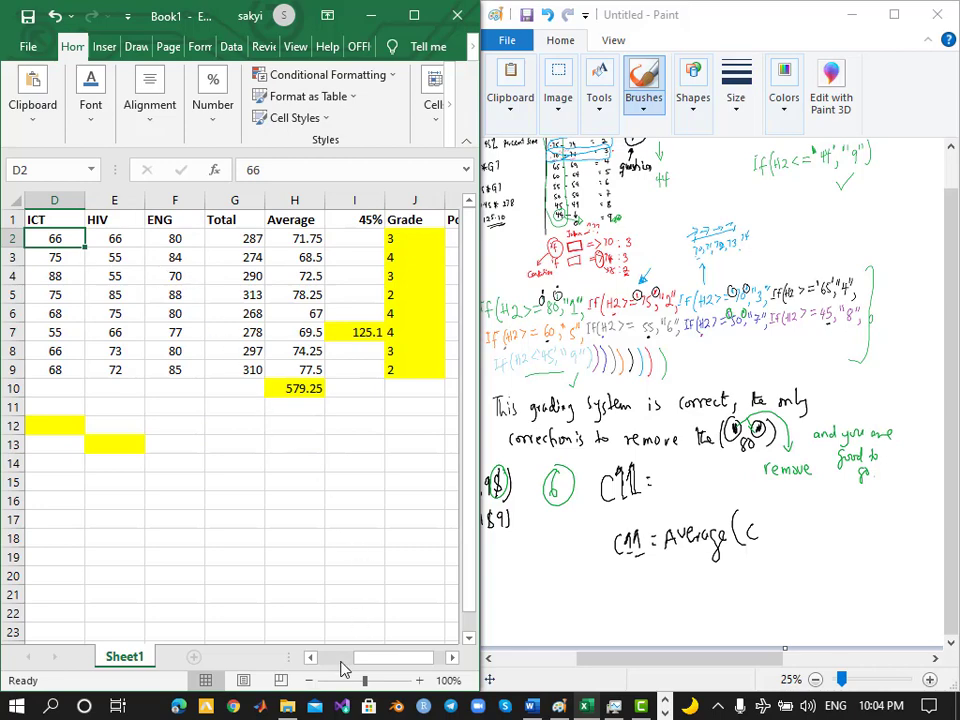
click(340, 662)
click(167, 239)
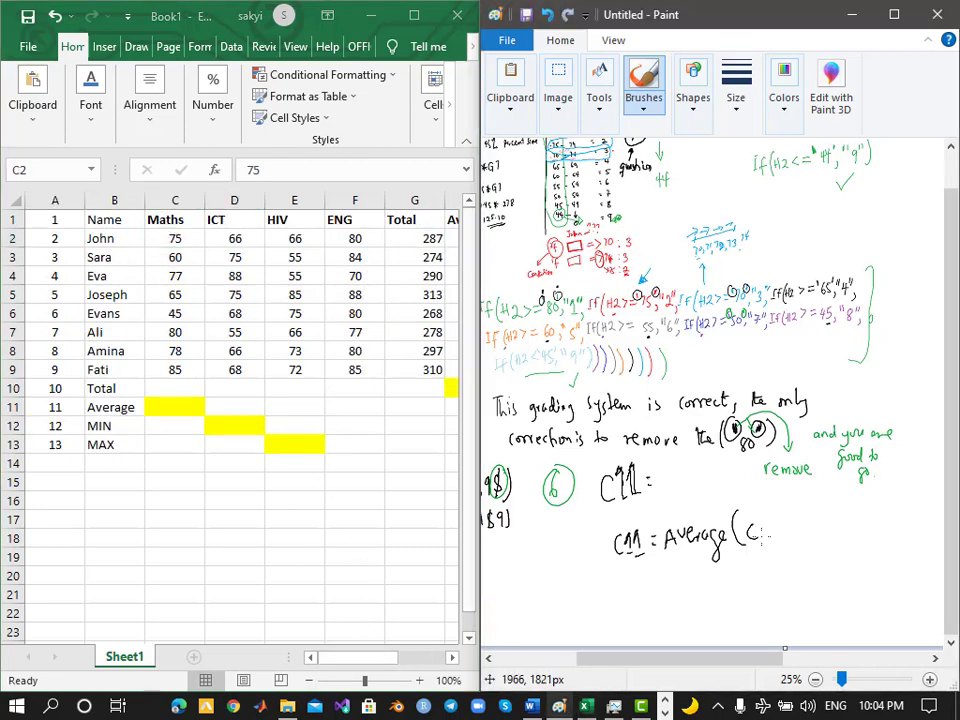
Complete the handwritten formula as C11 = Average(C2:C9), checking the last Maths score's cell in the worksheet
drag(761, 533, 820, 535)
click(797, 522)
click(797, 532)
click(171, 372)
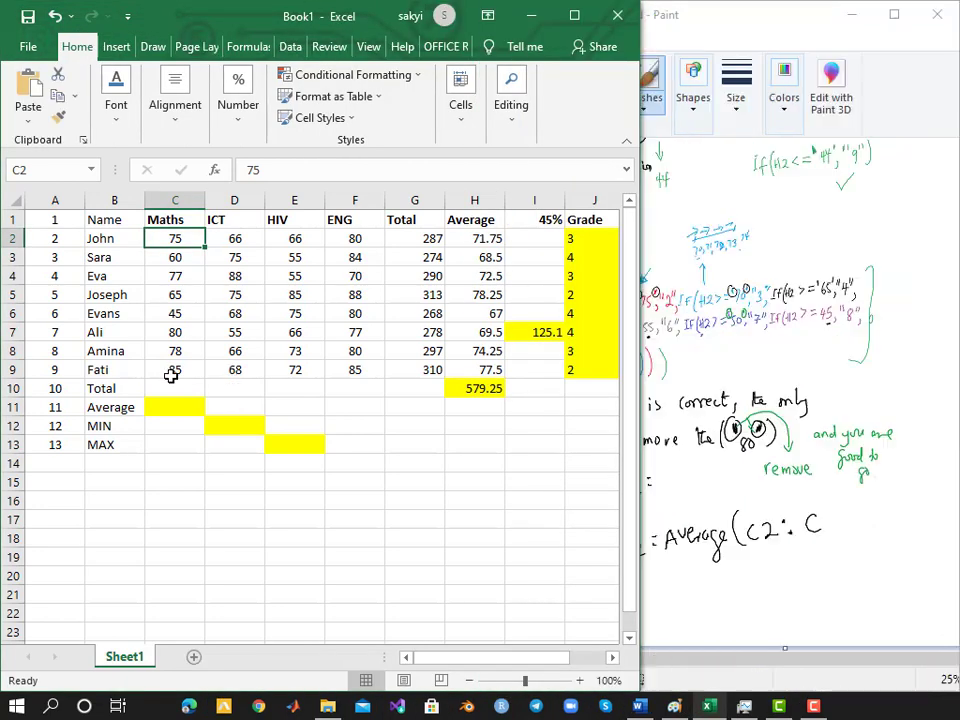
click(172, 372)
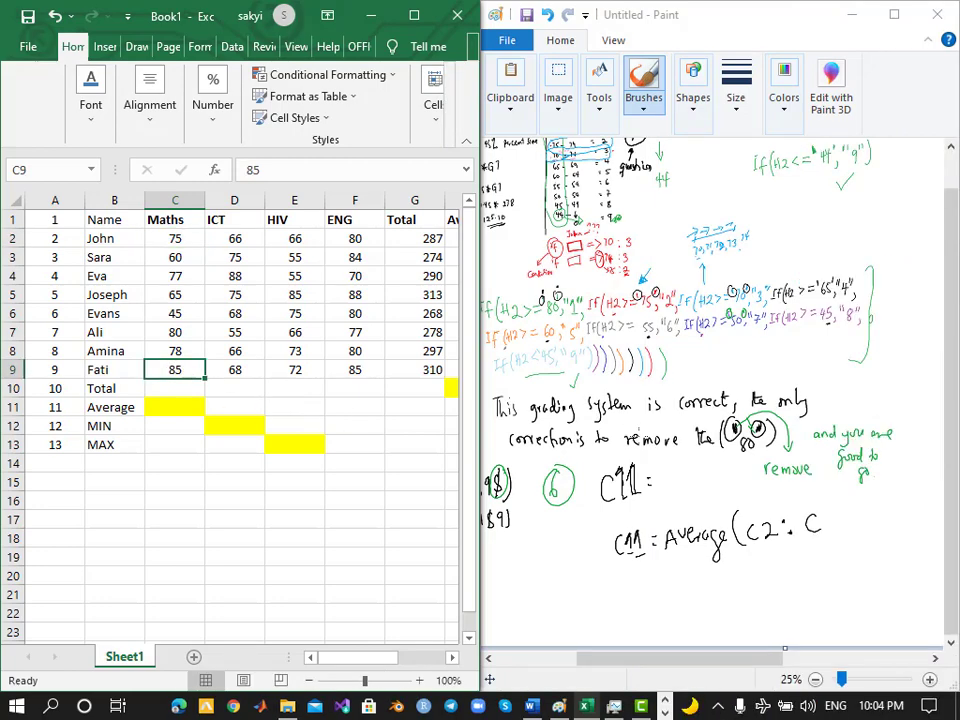
drag(838, 517, 840, 544)
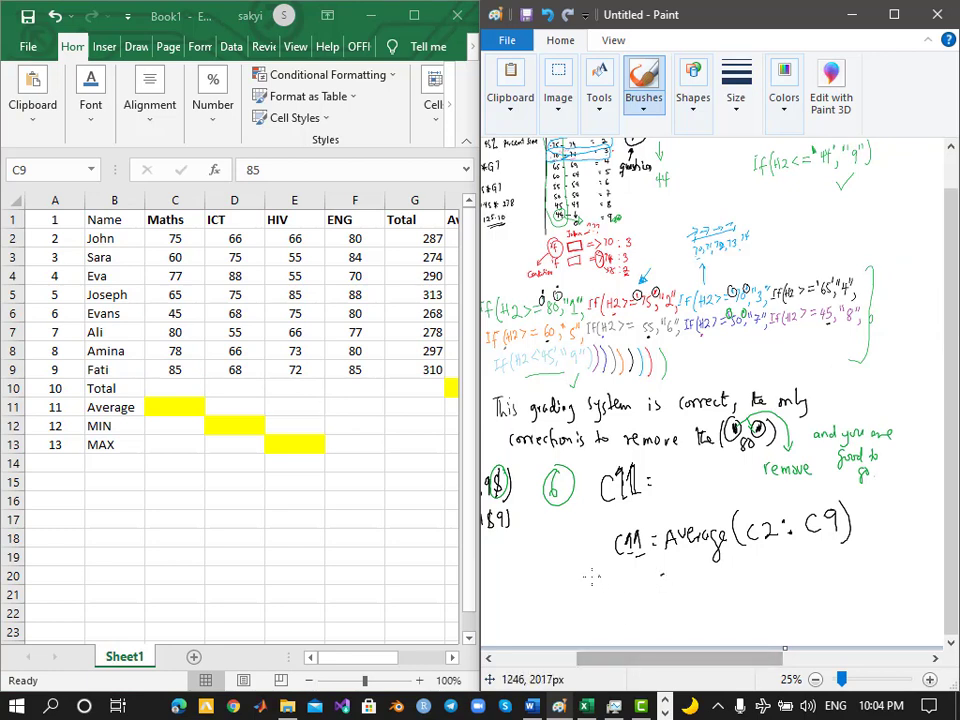
Enter =AVERAGE(C2:C9) in cell C10 of the Excel worksheet to average the Maths scores
click(179, 391)
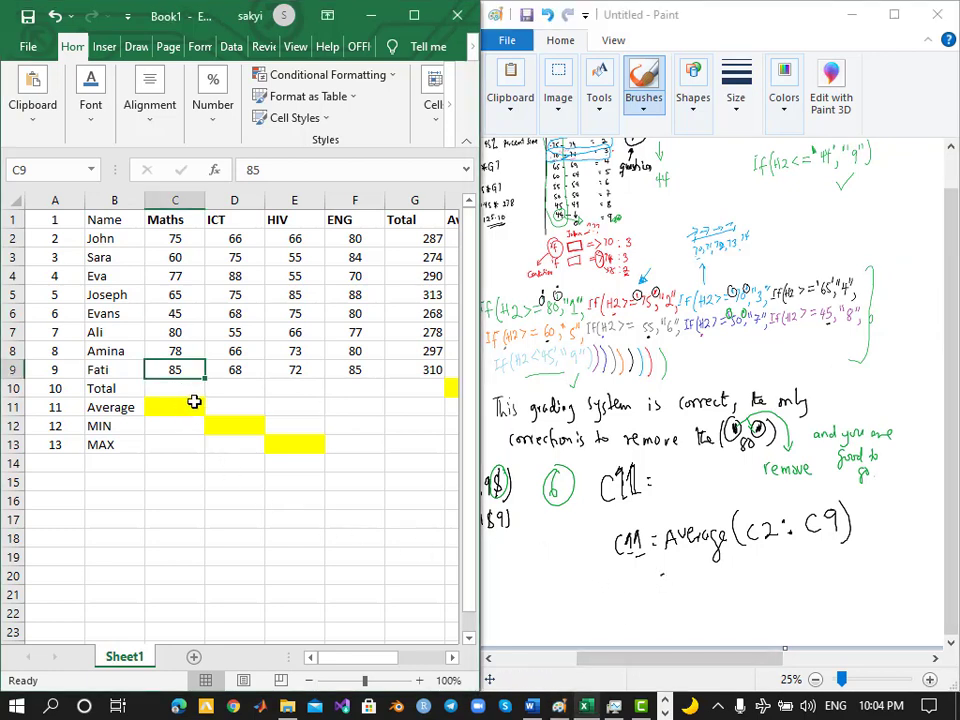
click(186, 395)
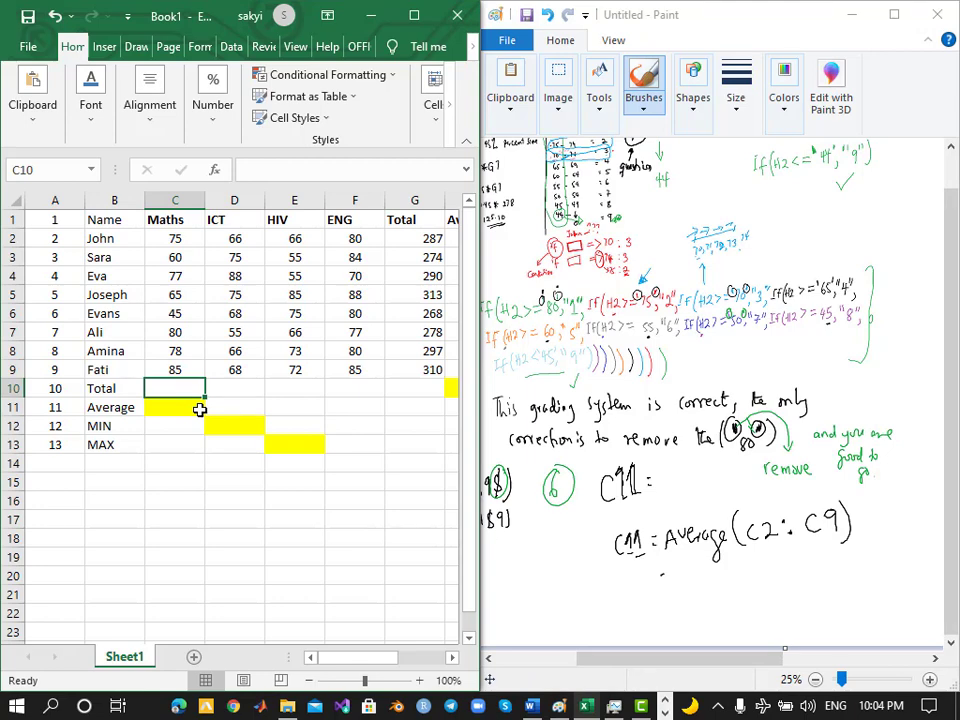
text(=AVR)
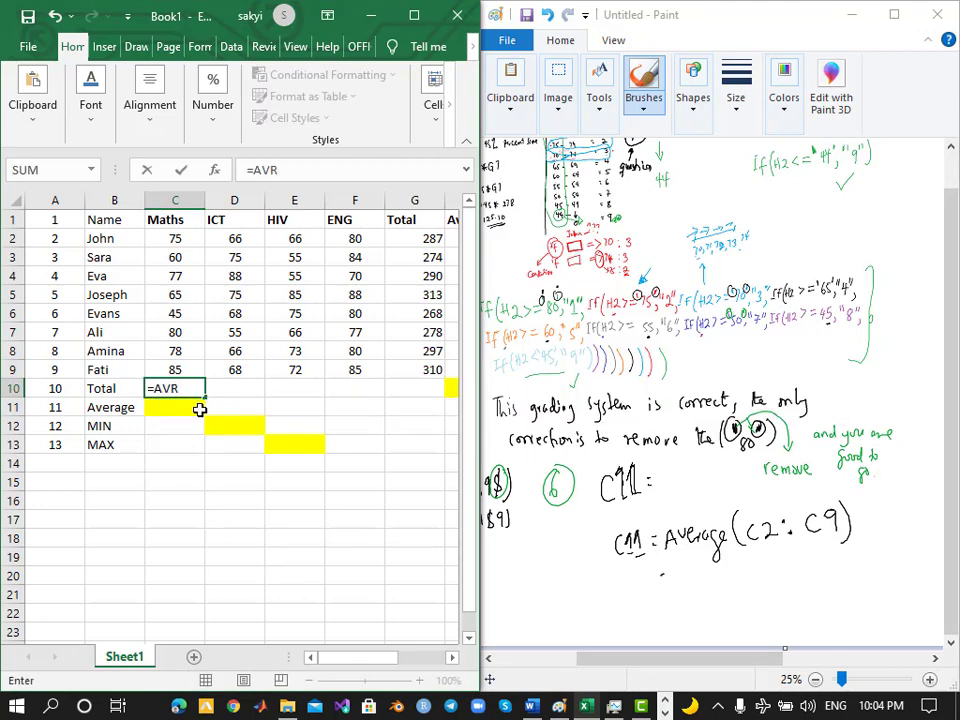
key(BackSpace)
text(E)
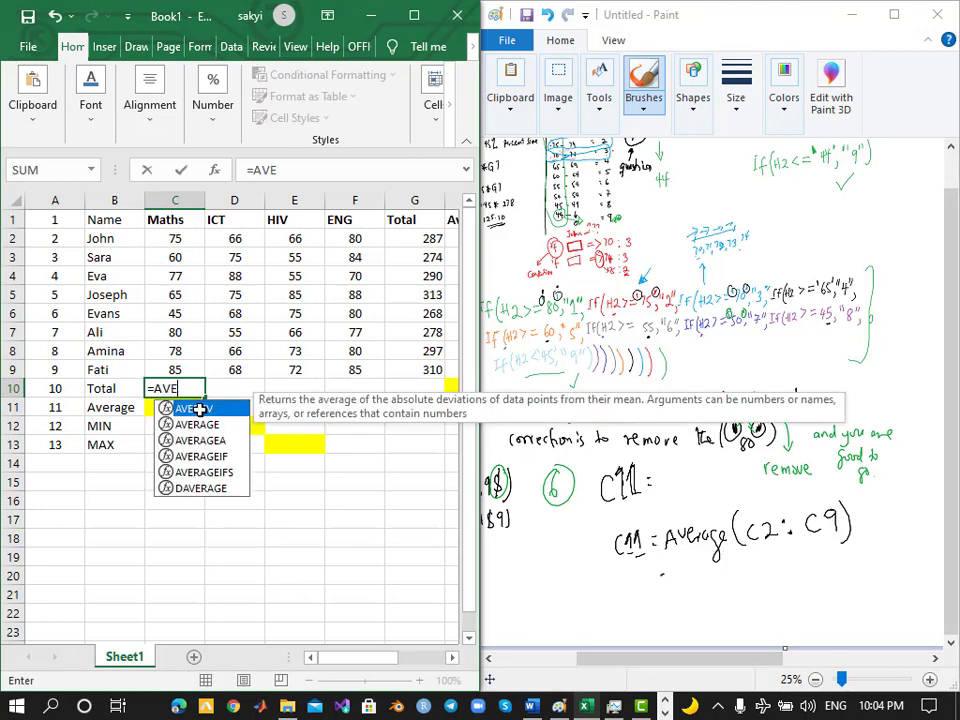
text(RAGE)
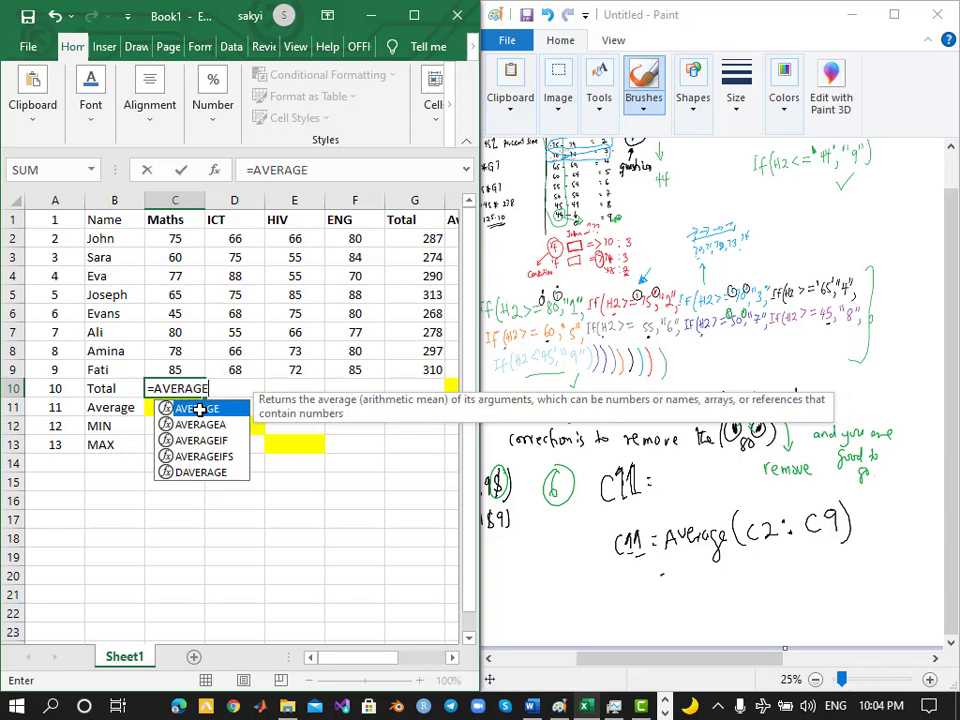
double_click(199, 409)
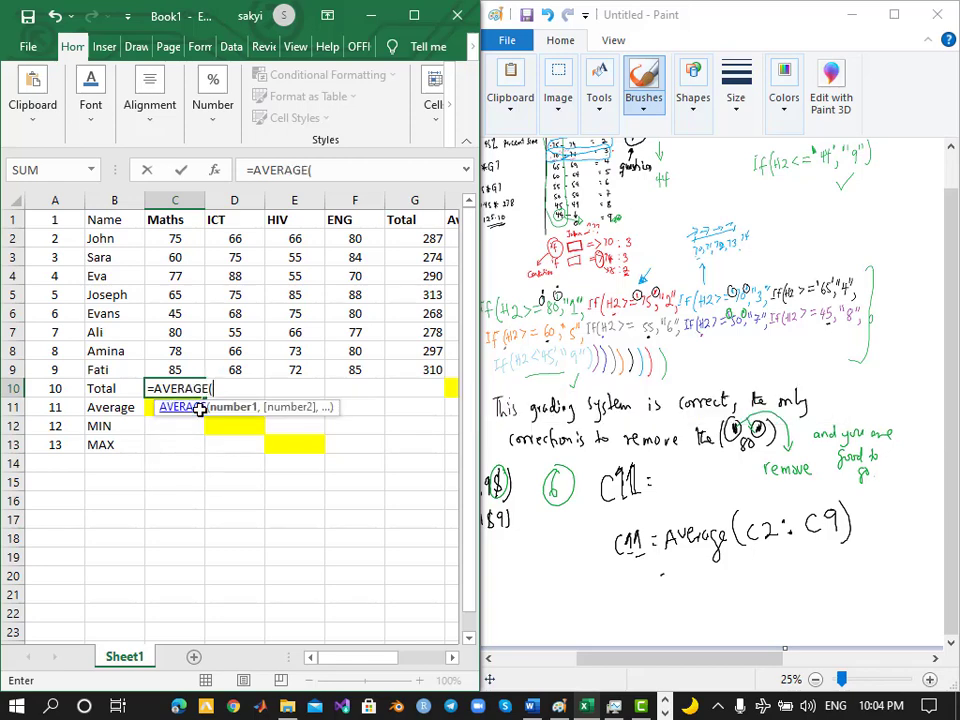
text(C2)
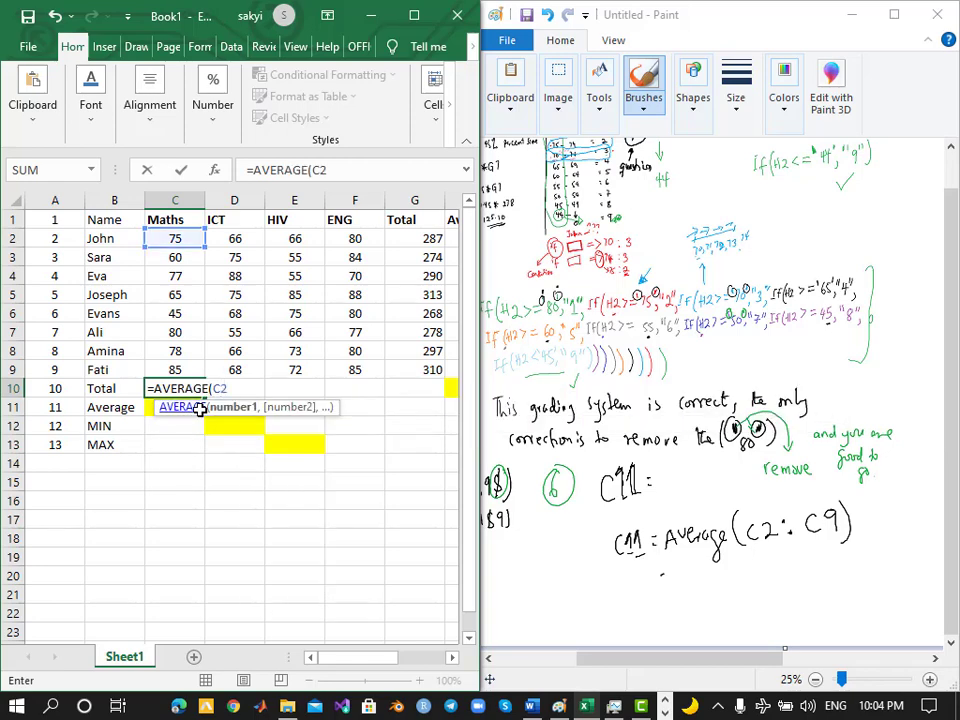
text(:C)
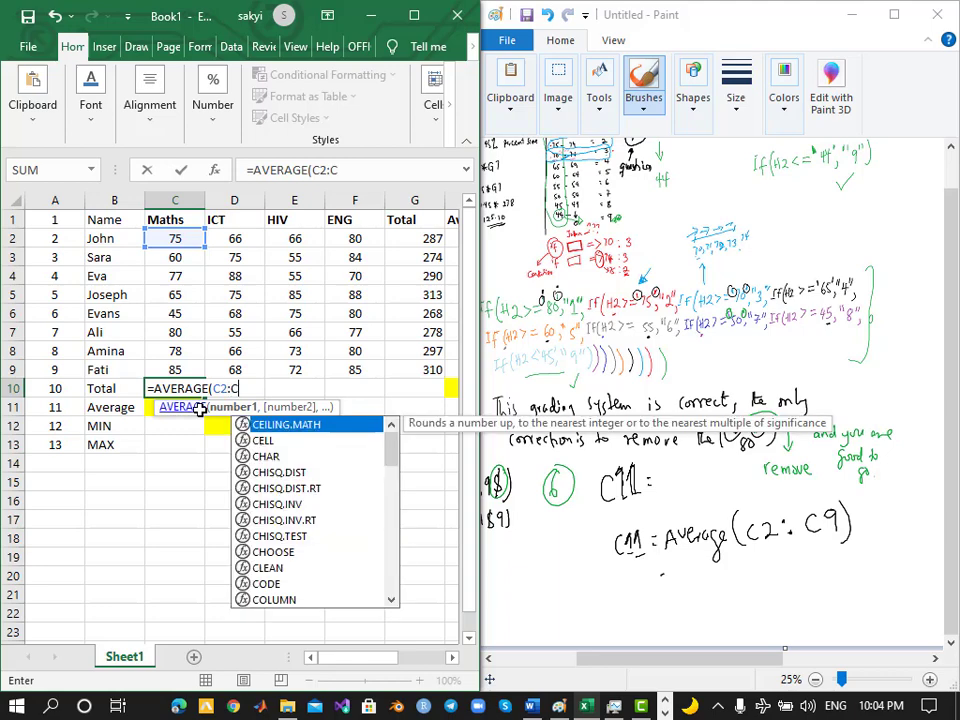
text(9)
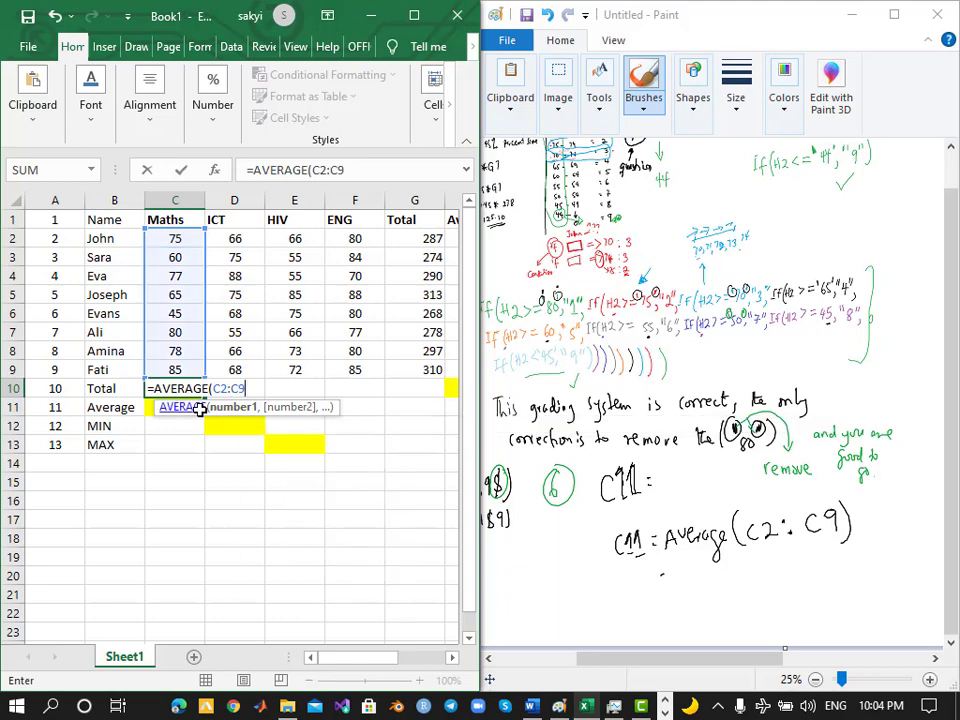
text())
key(Return)
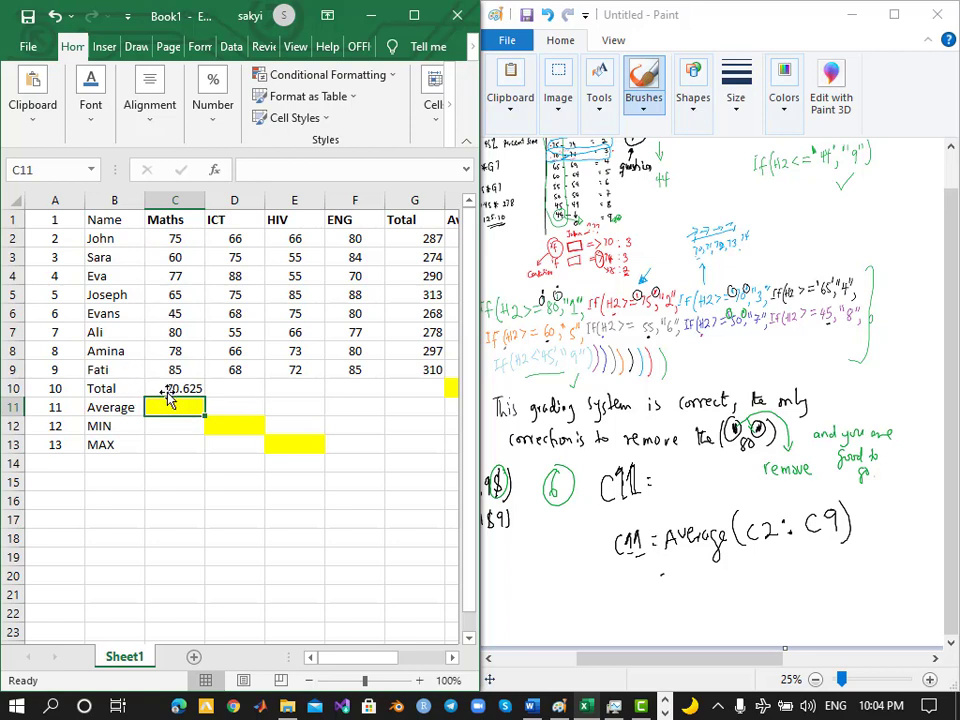
Handwrite a circled 7 below the C11 notes in Paint, and check question 7 in the Word list
click(165, 389)
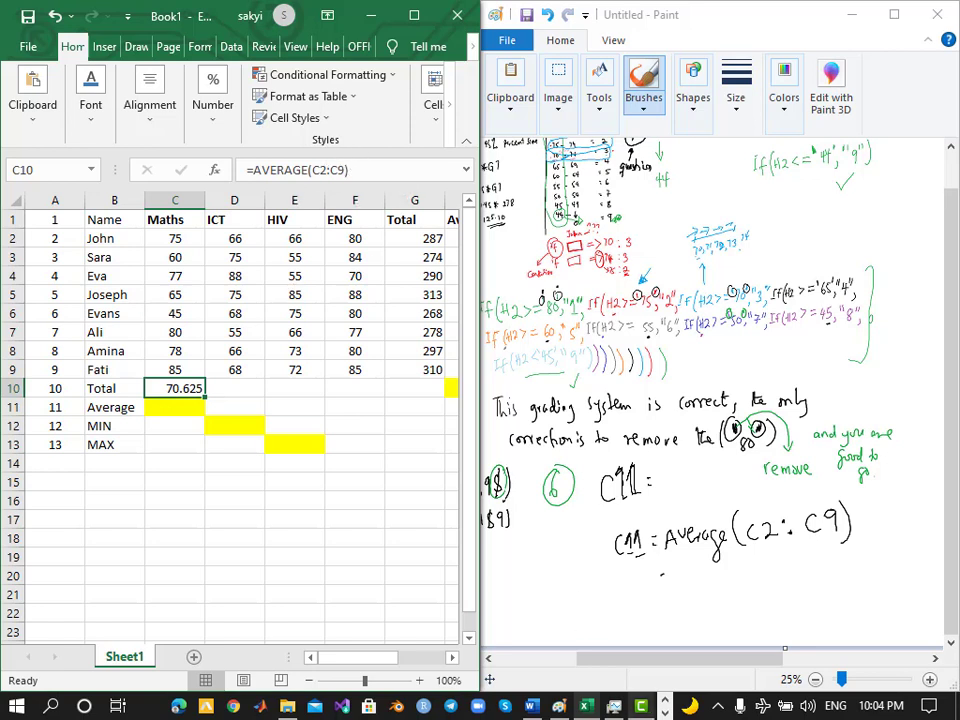
mouse_move(640, 705)
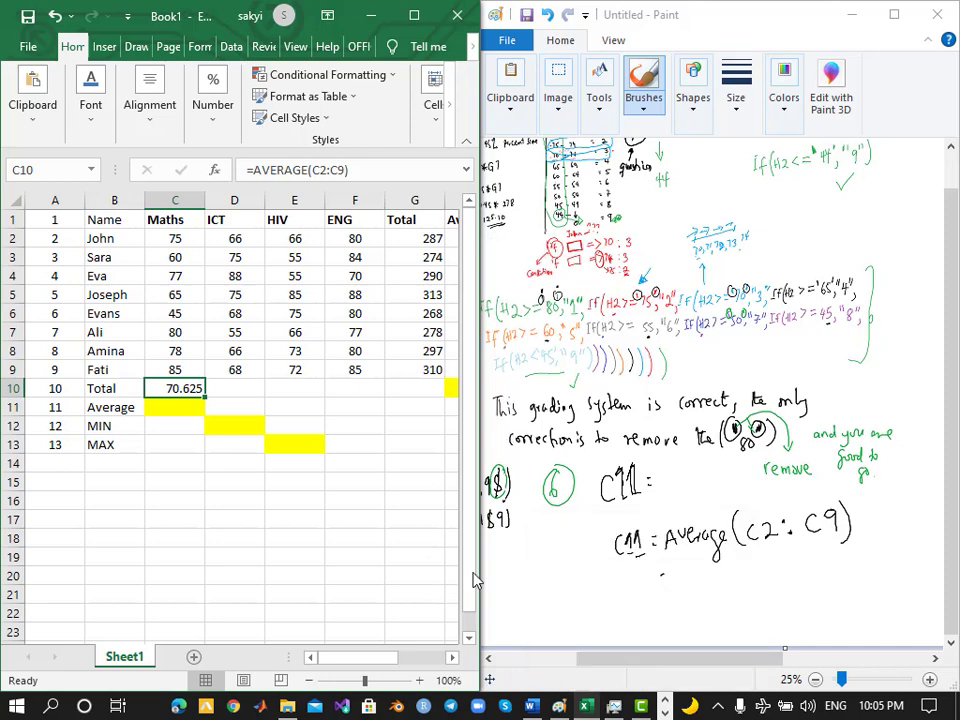
click(504, 577)
mouse_move(499, 575)
mouse_down()
mouse_move(494, 591)
mouse_move(513, 567)
mouse_up()
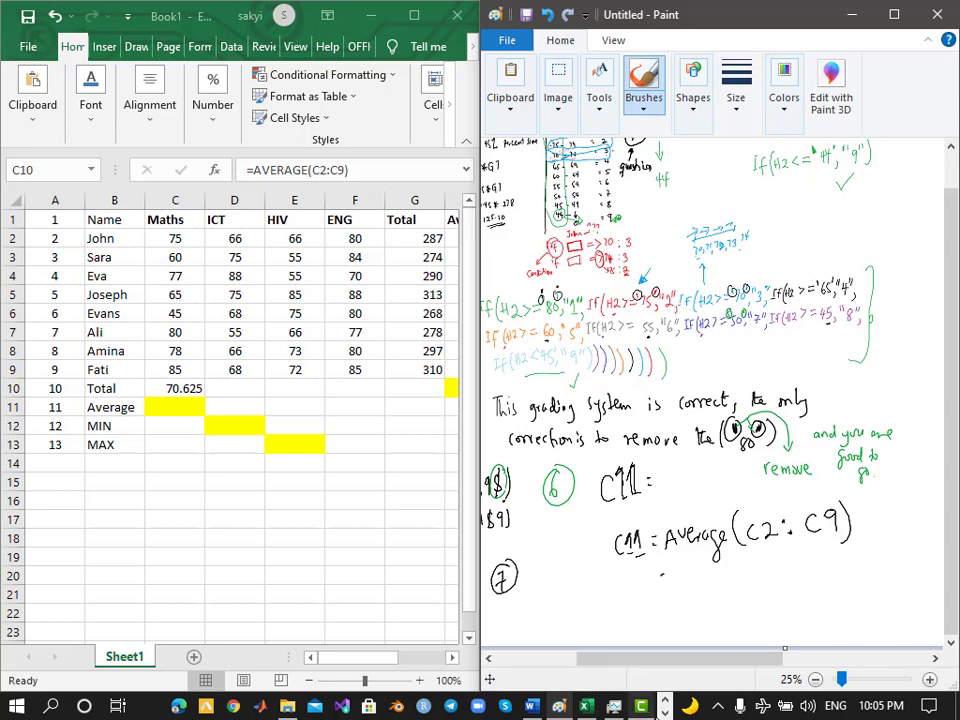
mouse_move(643, 708)
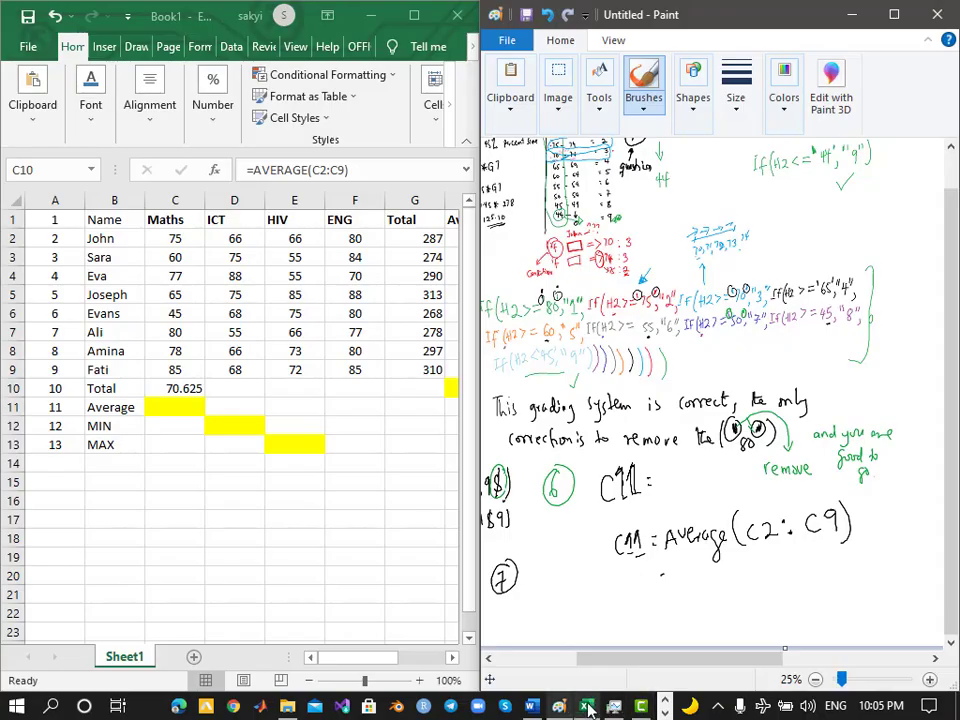
mouse_move(614, 707)
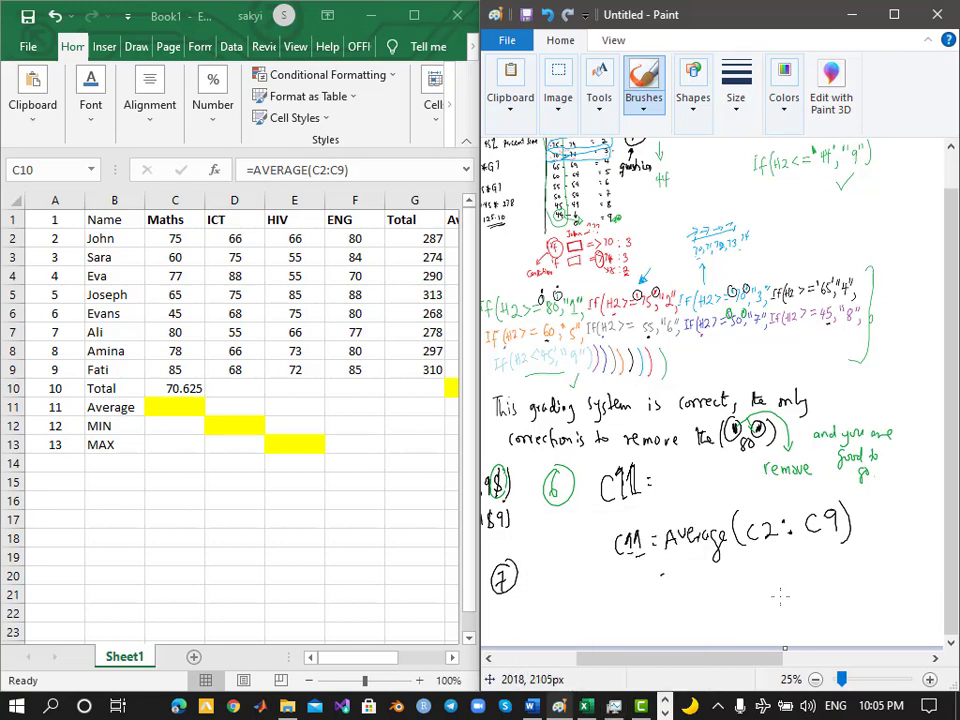
click(541, 708)
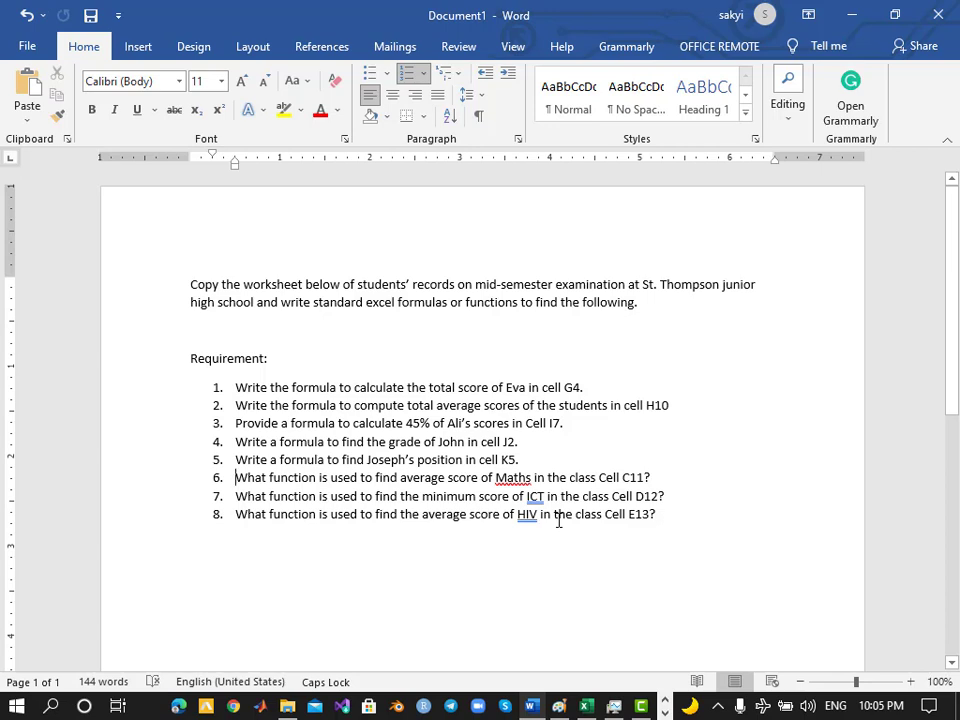
click(853, 18)
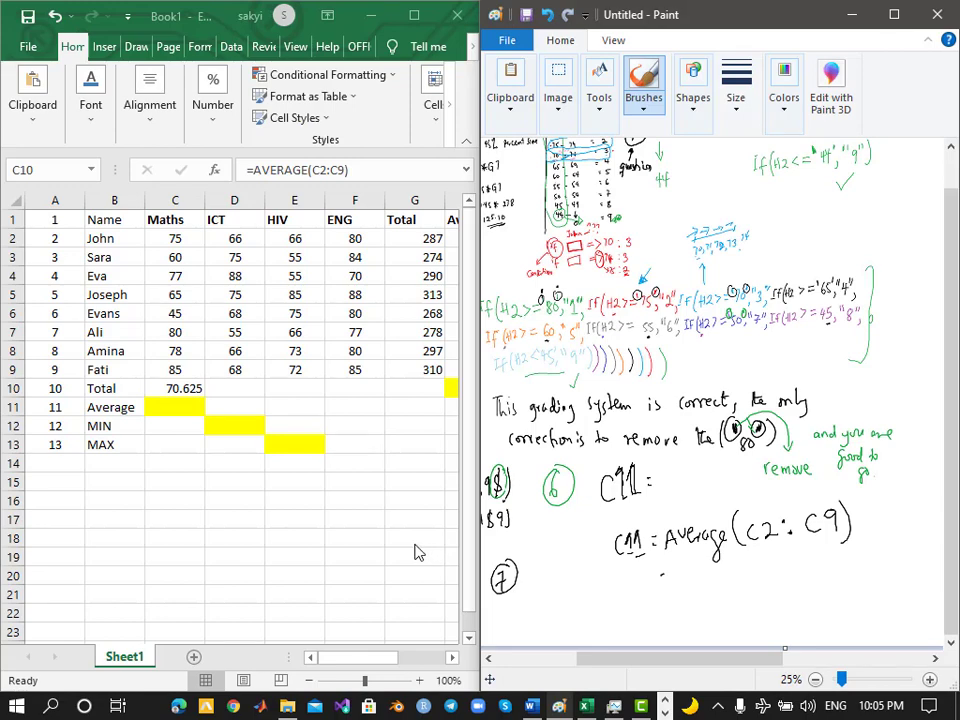
click(234, 426)
key(F2)
click(234, 426)
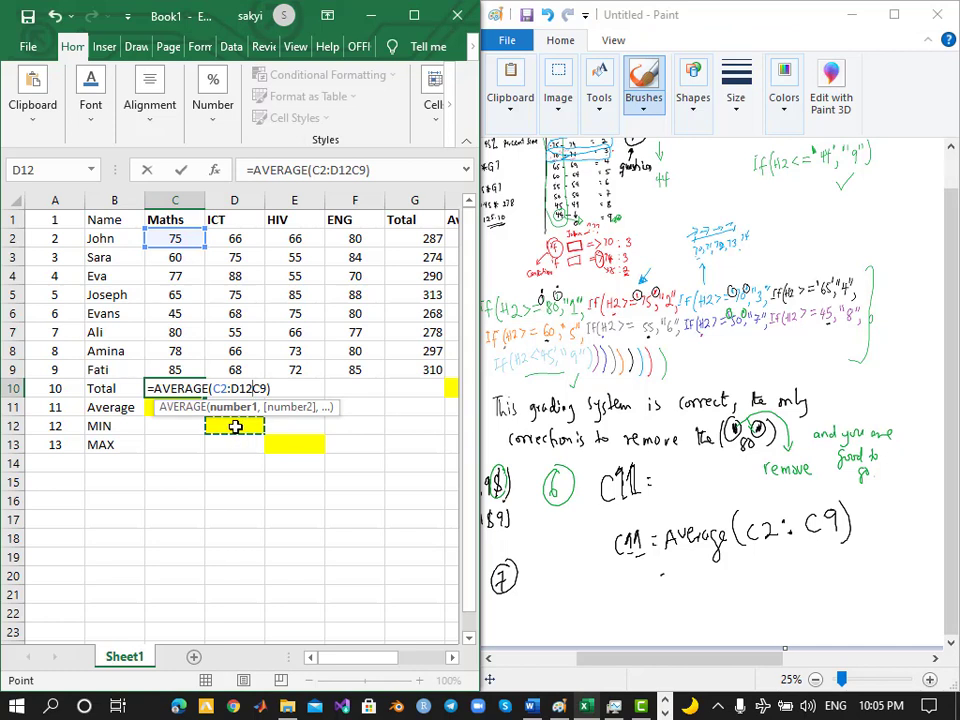
key(Escape)
Select the ICT minimum cell, D12, in Excel and handwrite "D12 = MIN(D2:D9)" beside the circled 7 in Paint
click(241, 439)
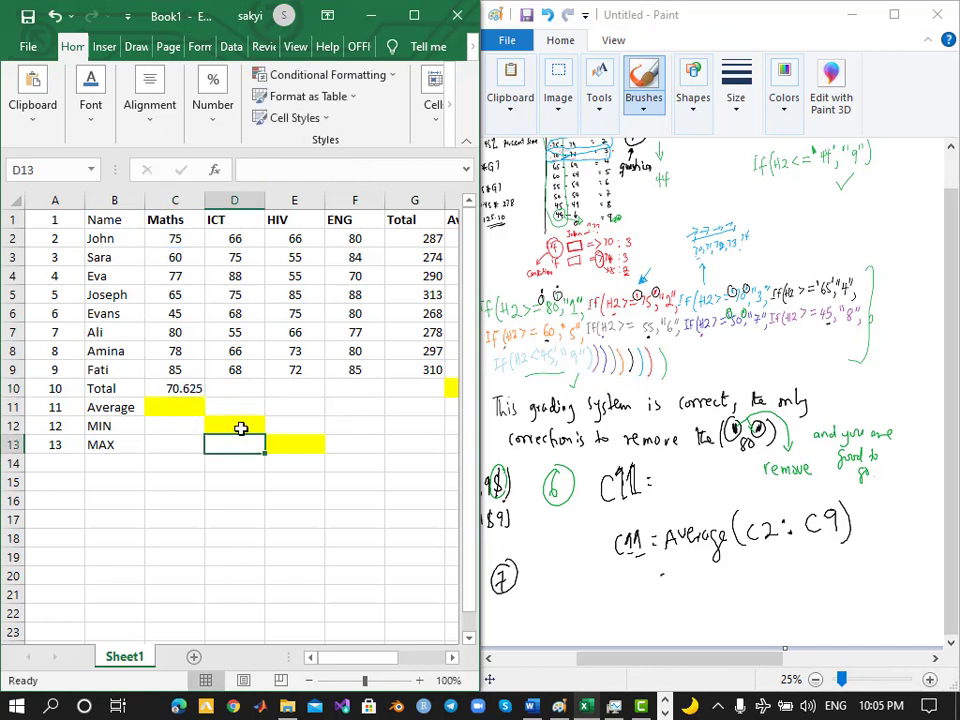
click(243, 427)
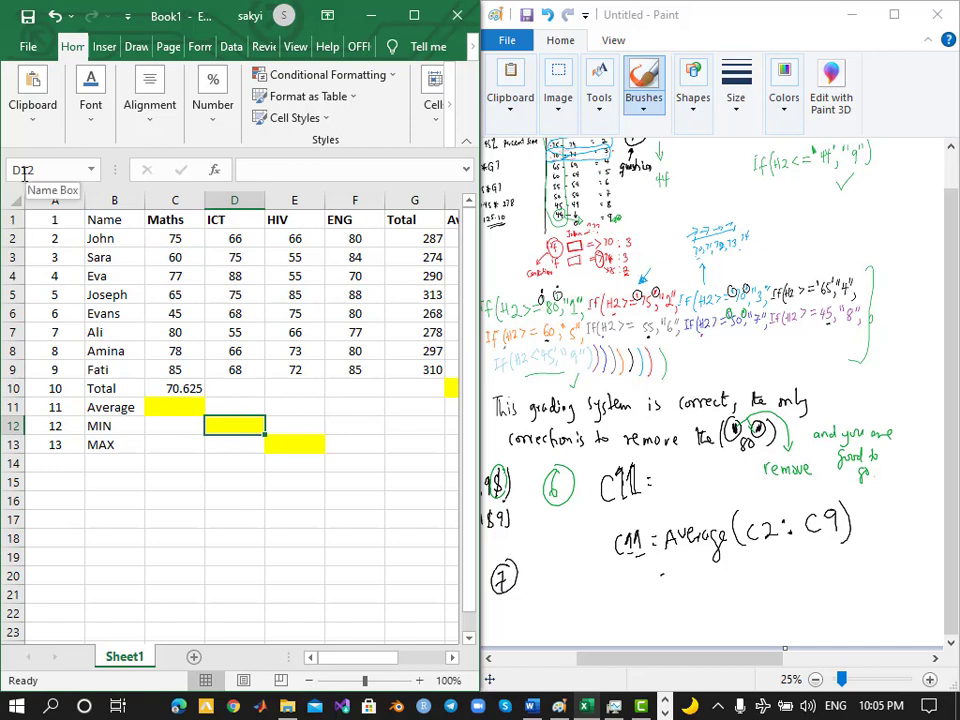
click(537, 594)
mouse_move(537, 594)
mouse_down()
mouse_move(592, 587)
mouse_move(616, 597)
mouse_move(618, 611)
mouse_move(667, 594)
mouse_move(685, 599)
mouse_up()
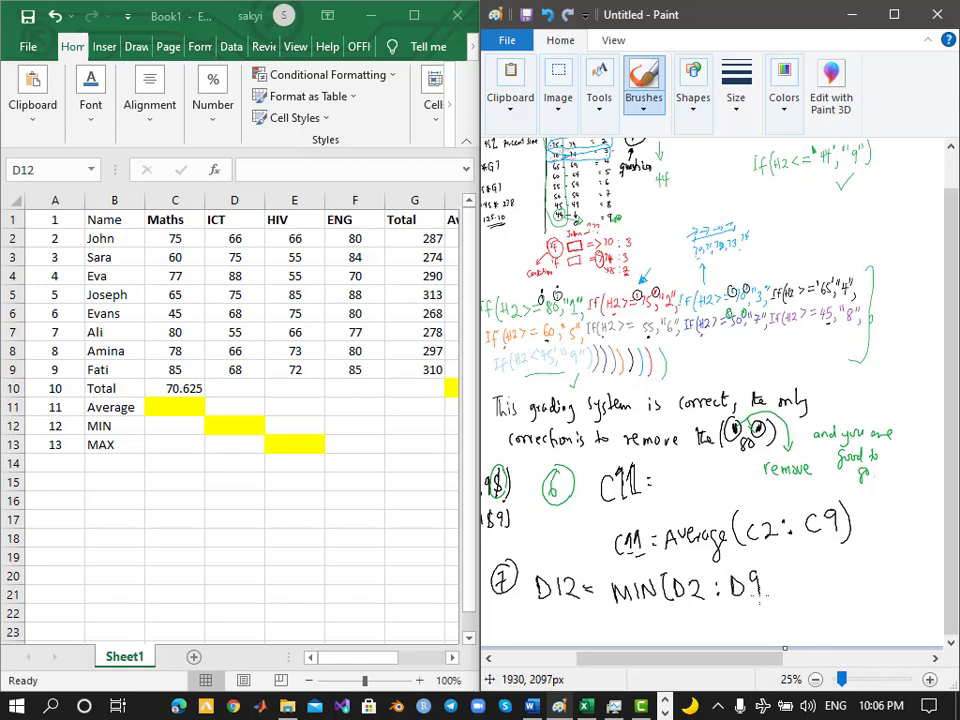
drag(763, 567, 760, 597)
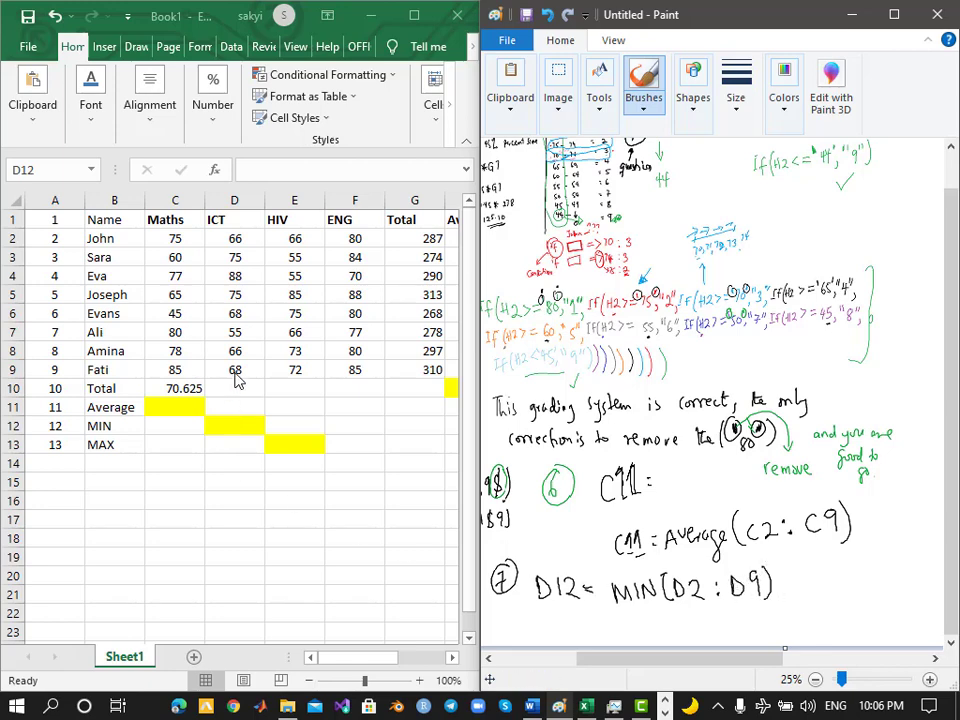
Enter =MIN(D2:D9) in cell D12 of the Excel worksheet to find the lowest ICT score
click(236, 422)
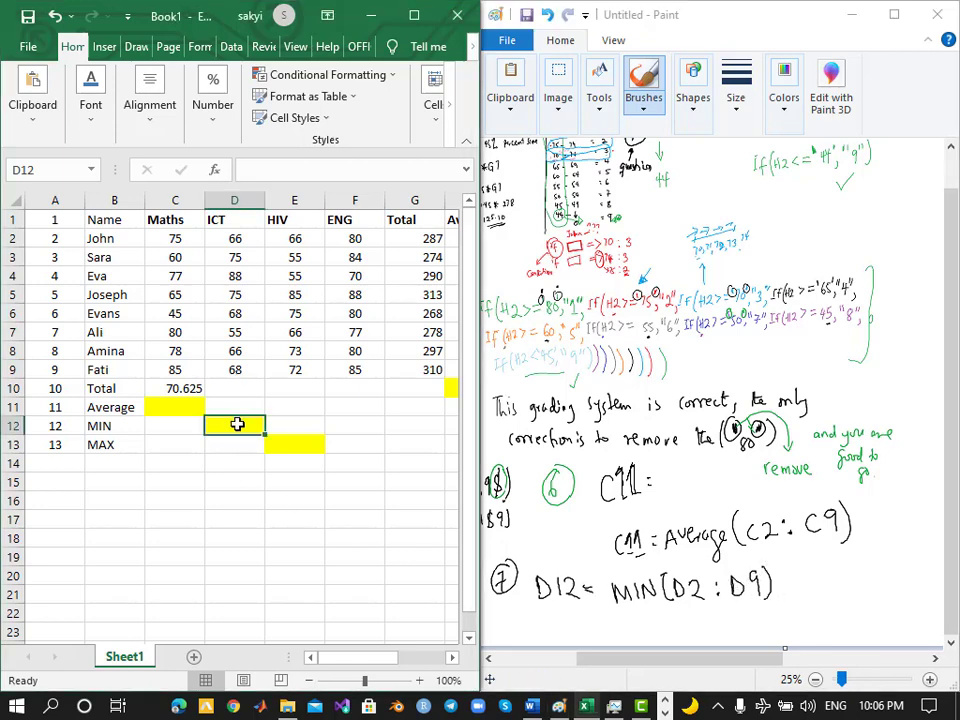
text(=MIN)
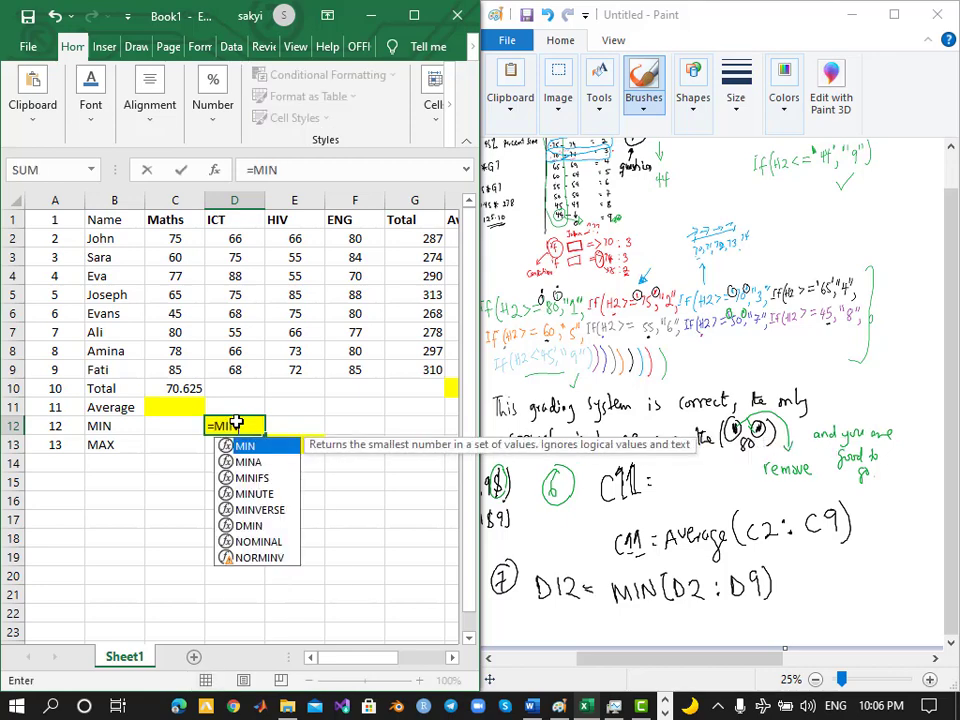
text(()
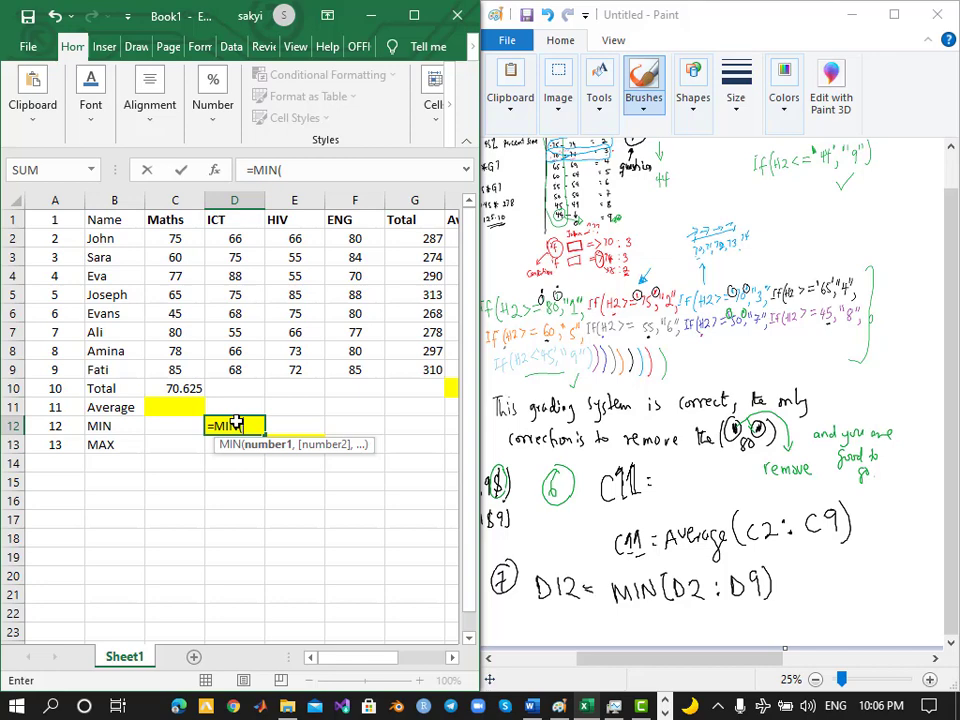
text(D2)
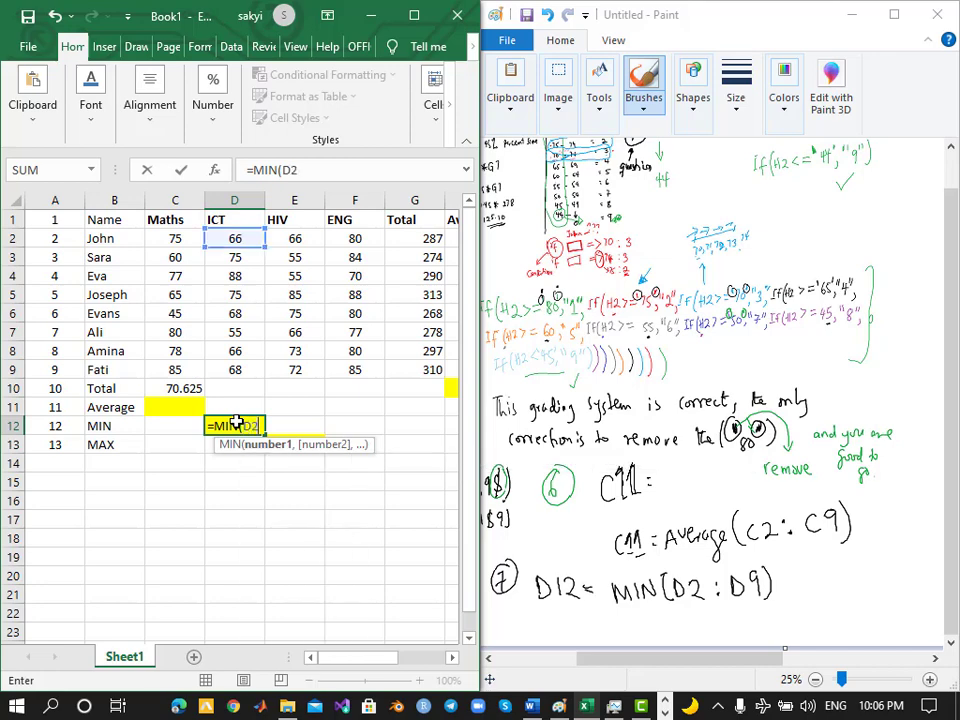
text(:D)
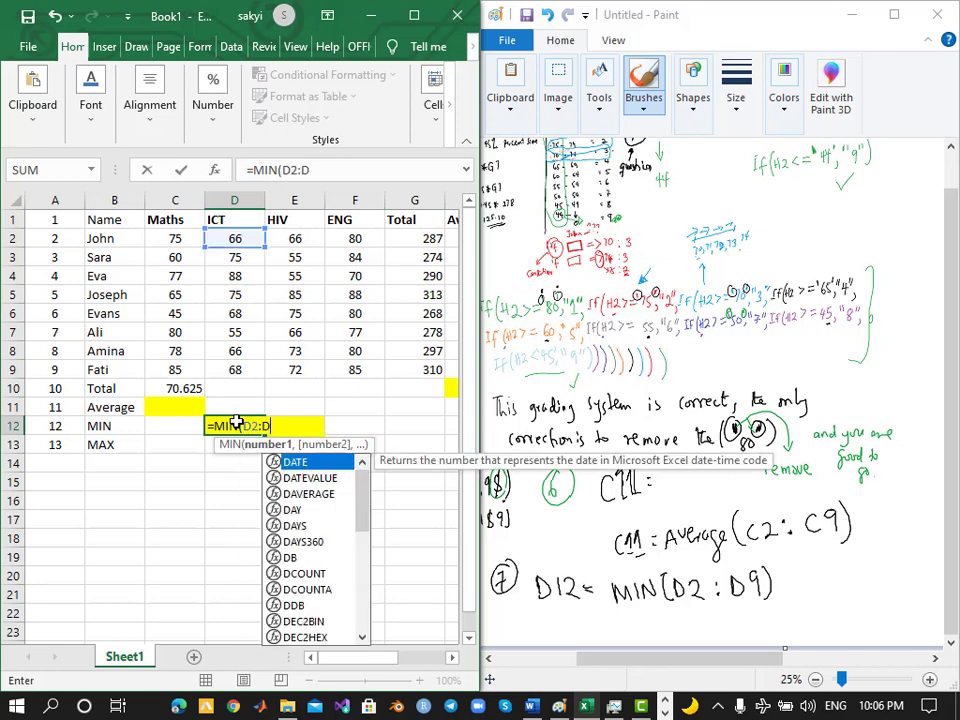
text(9))
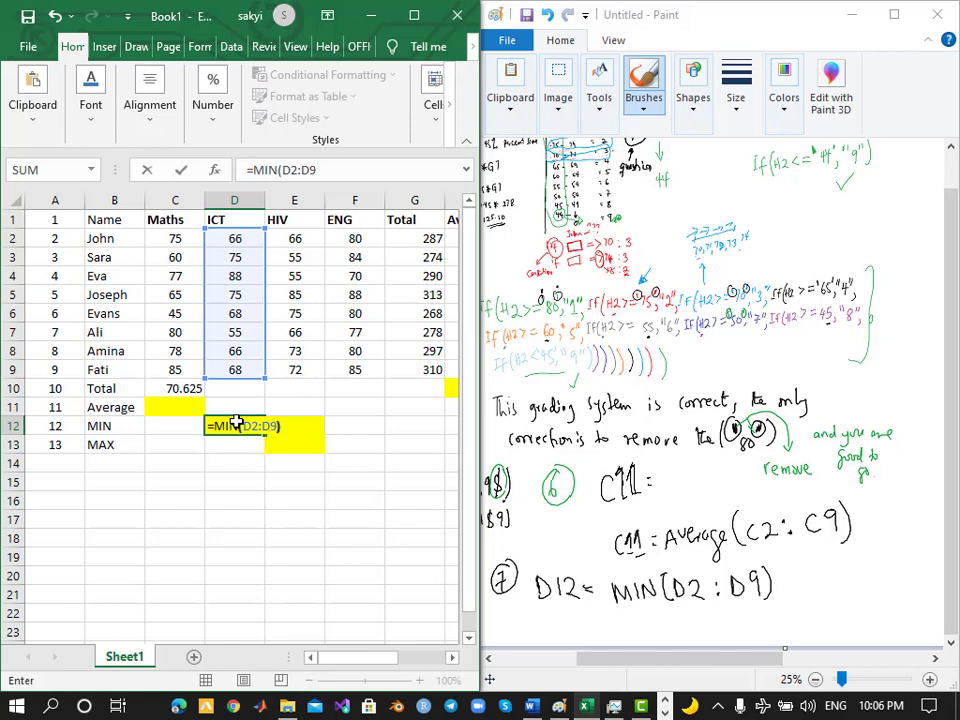
key(Return)
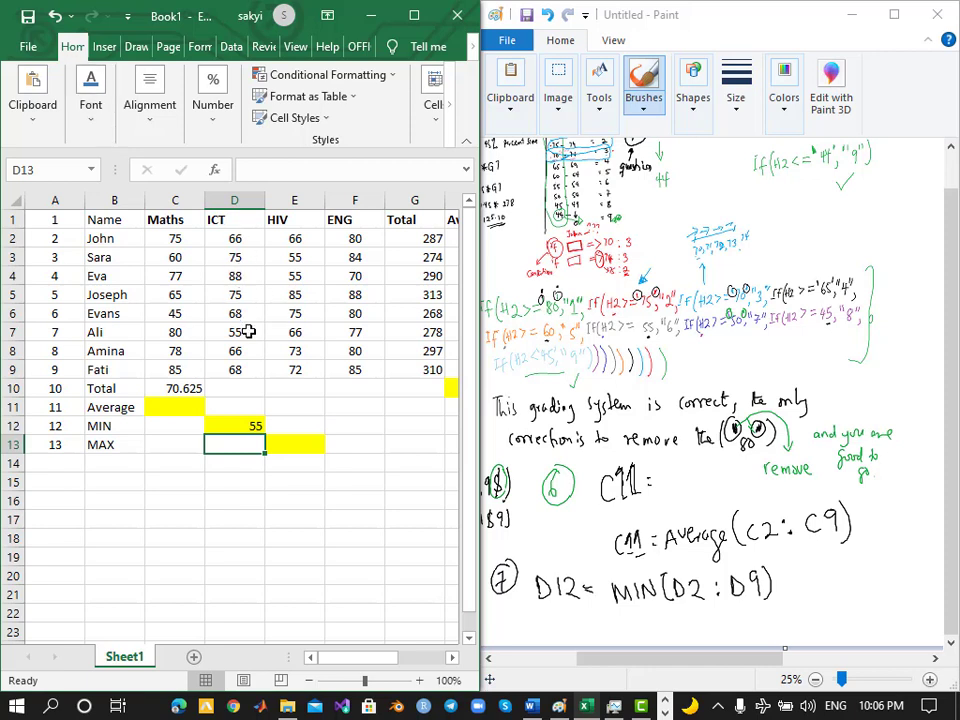
click(246, 428)
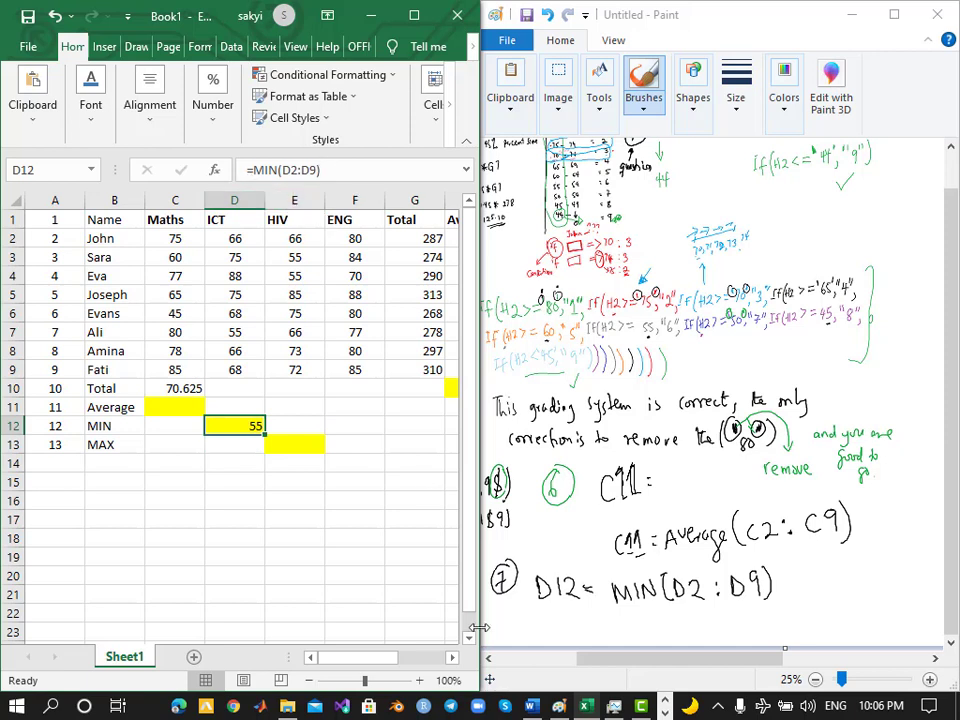
Handwrite a circled 8 below the circled 7 in Paint, and check question 8 in the Word list
mouse_move(500, 618)
mouse_down()
mouse_move(497, 640)
mouse_move(509, 622)
mouse_move(514, 642)
mouse_up()
click(532, 707)
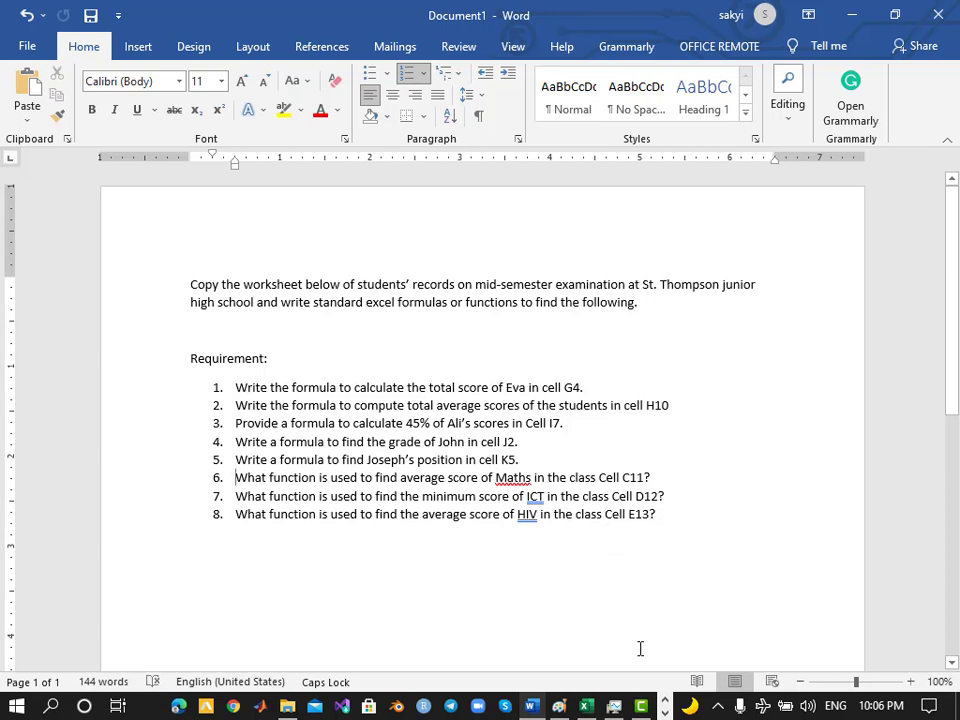
click(612, 712)
click(588, 712)
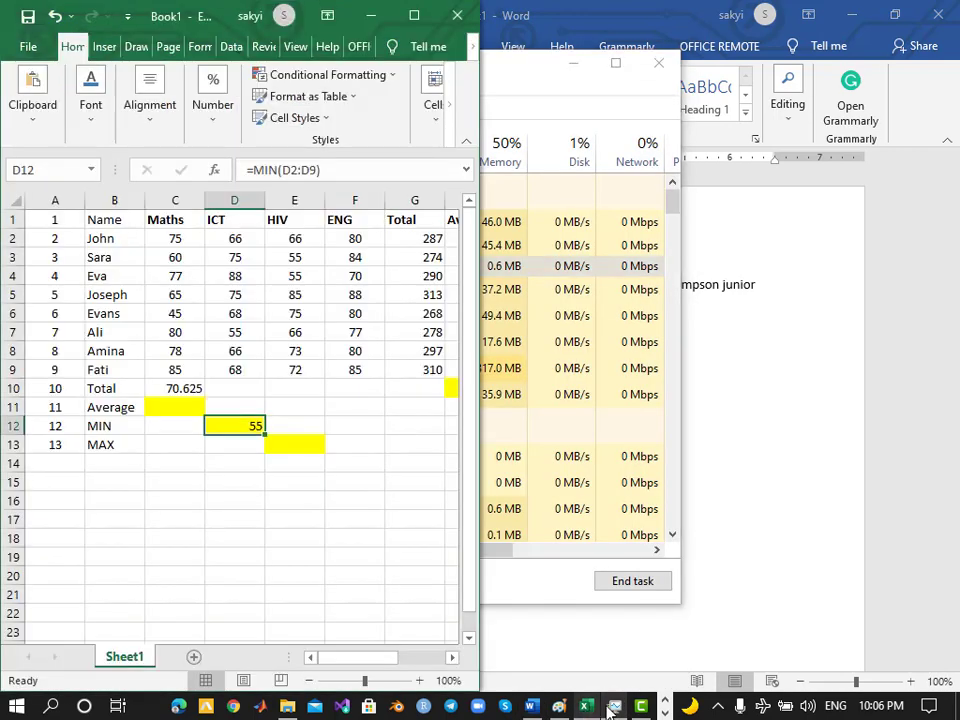
click(576, 67)
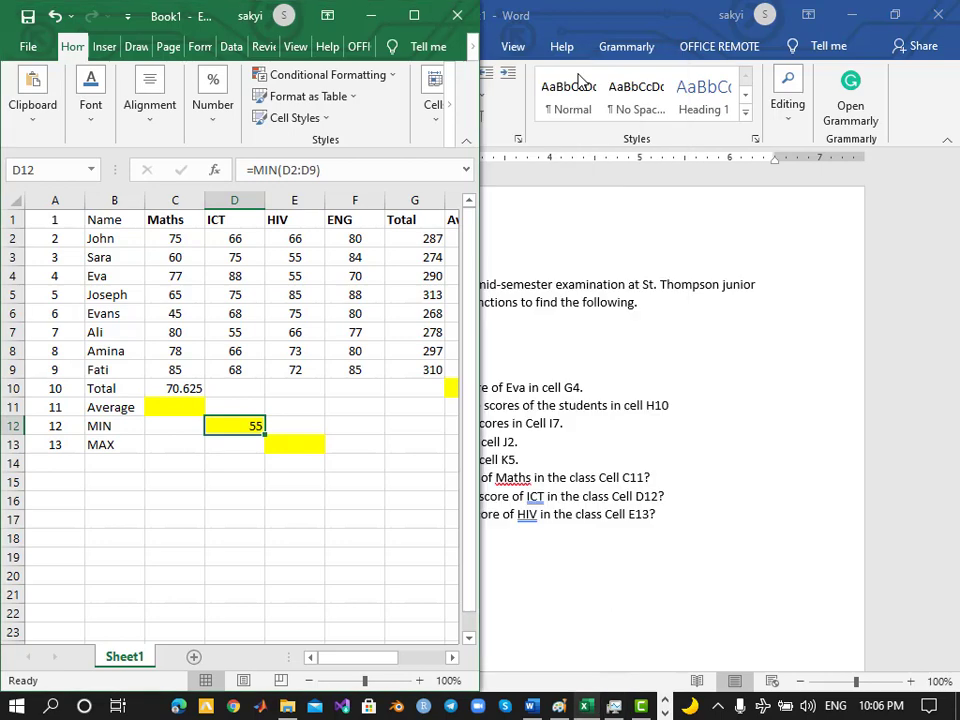
click(672, 498)
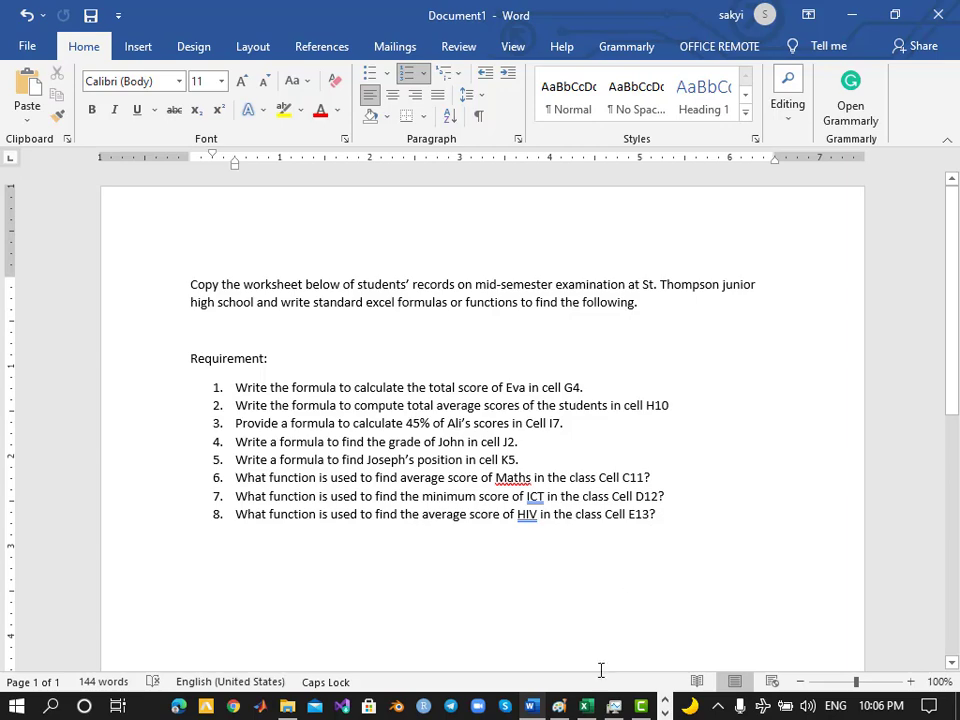
click(587, 705)
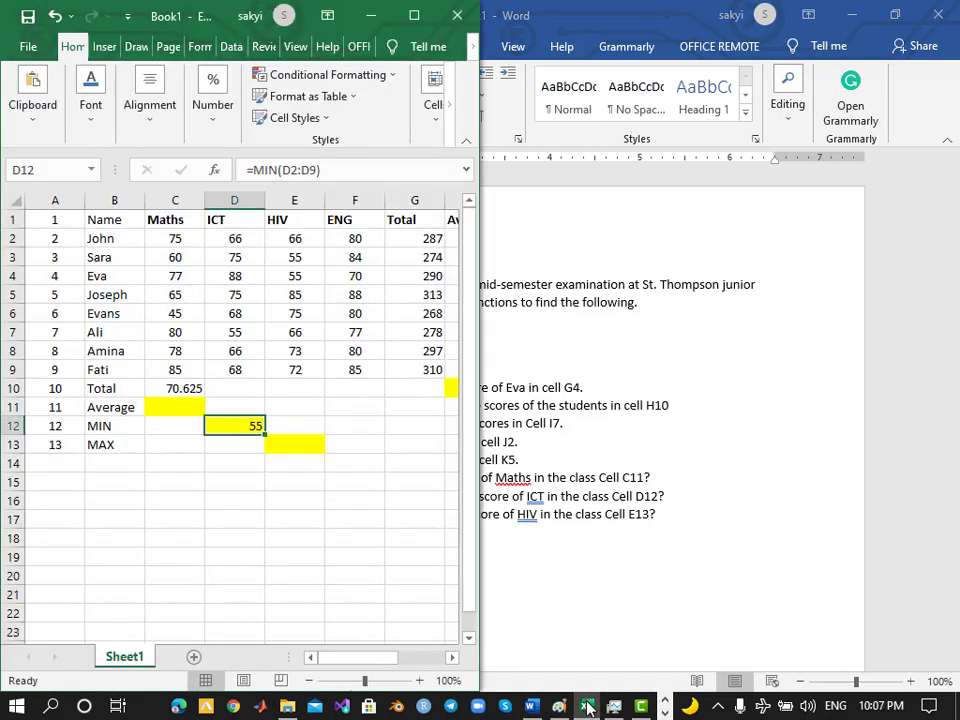
click(617, 706)
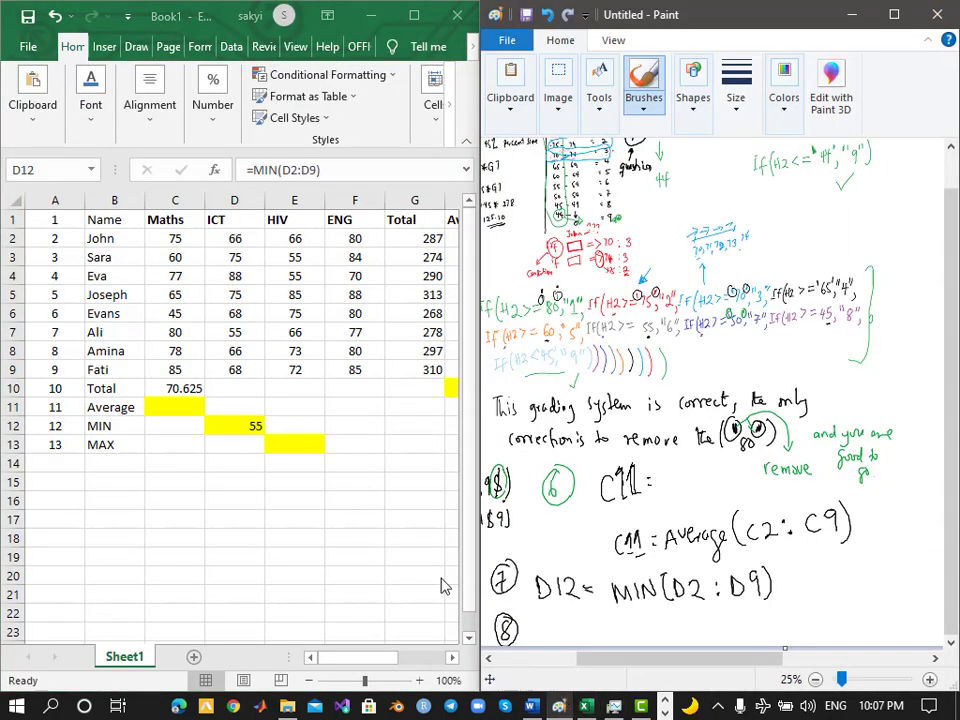
Handwrite "E13 = AVERAGE(E2:E9)" beside the circled 8 in Paint, rechecking cell E13 in Excel and question 8 in Word
click(313, 447)
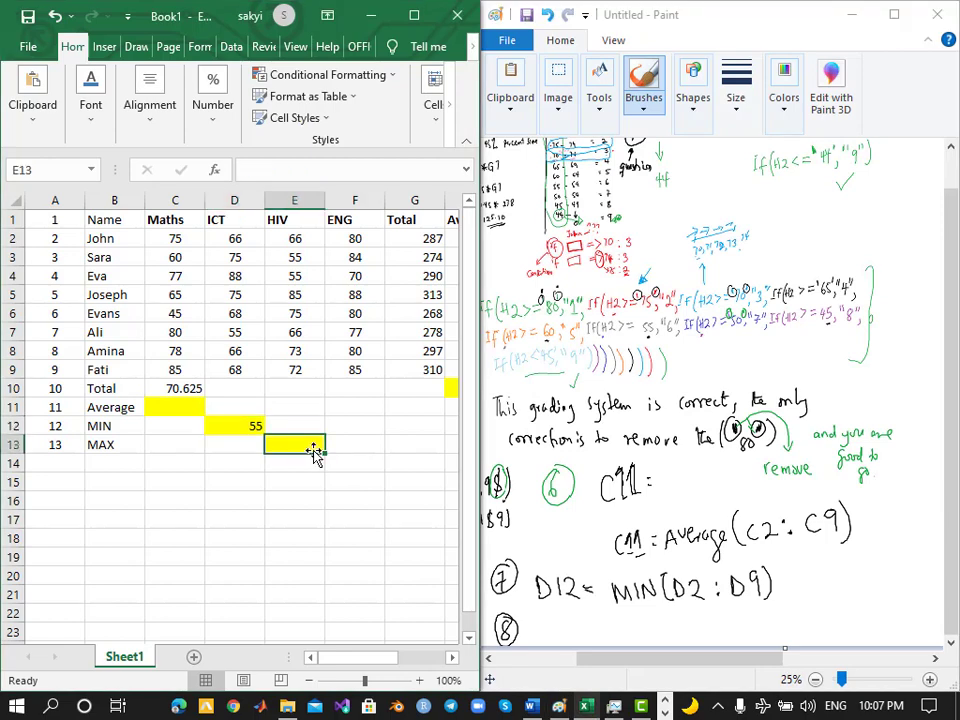
click(561, 708)
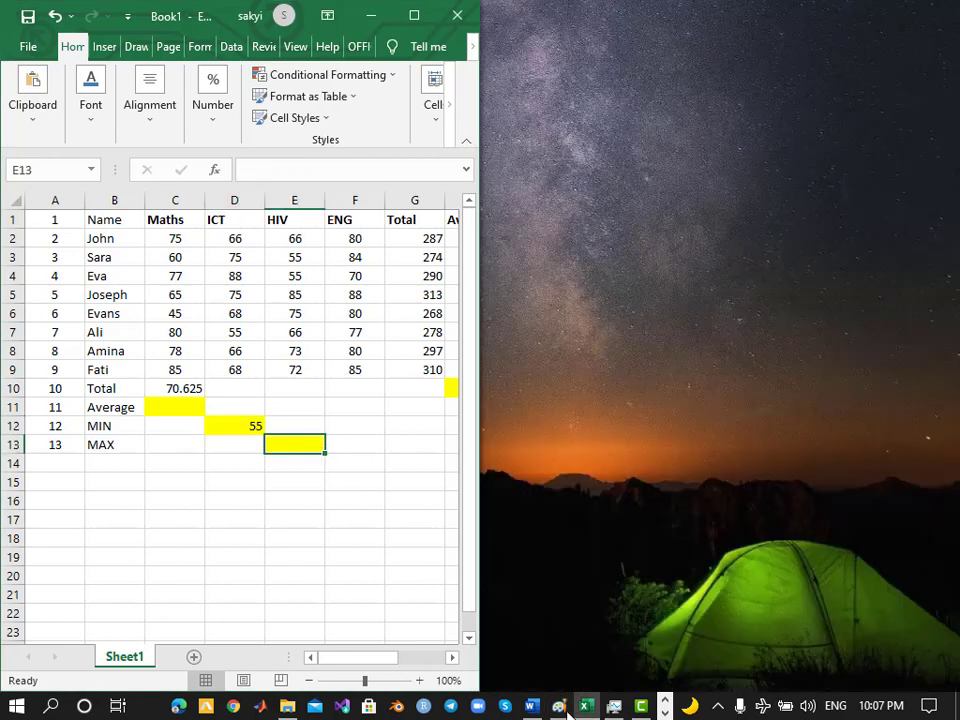
click(563, 710)
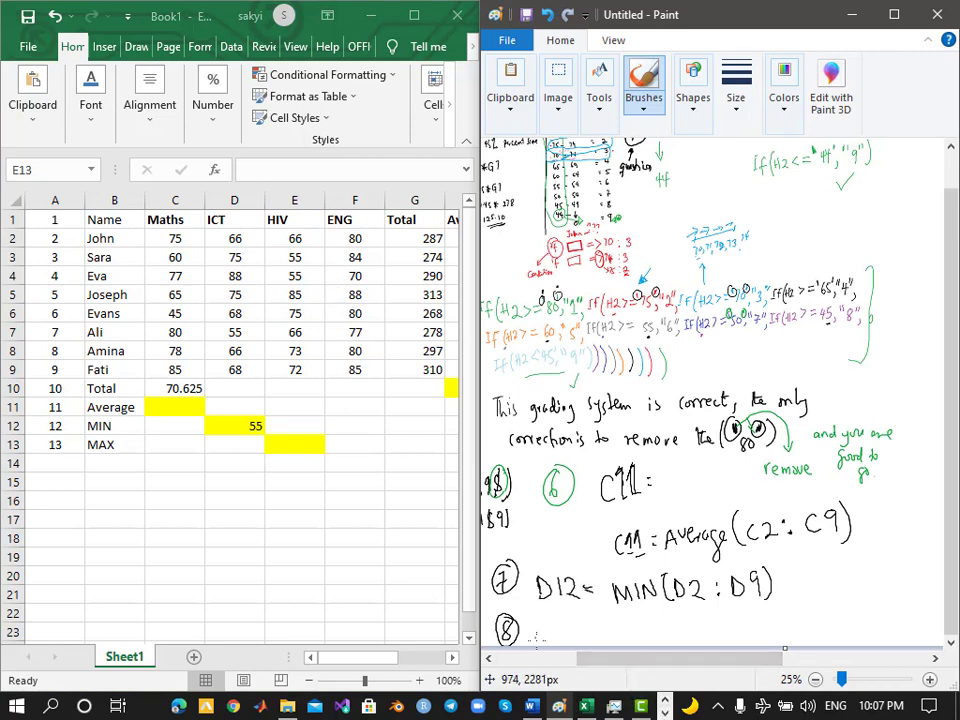
click(533, 707)
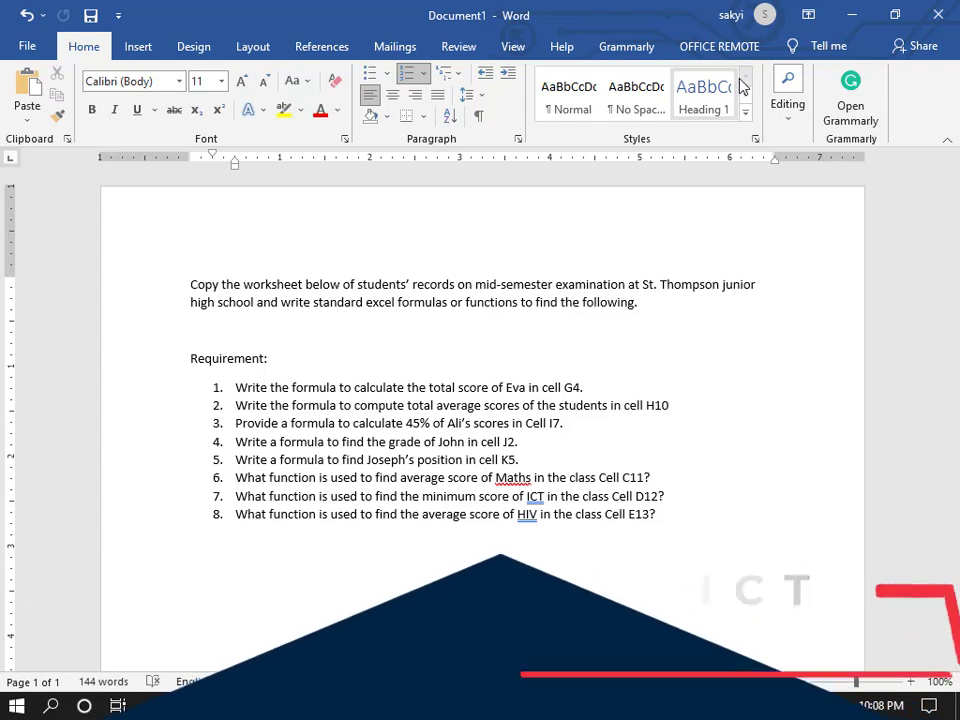
click(851, 15)
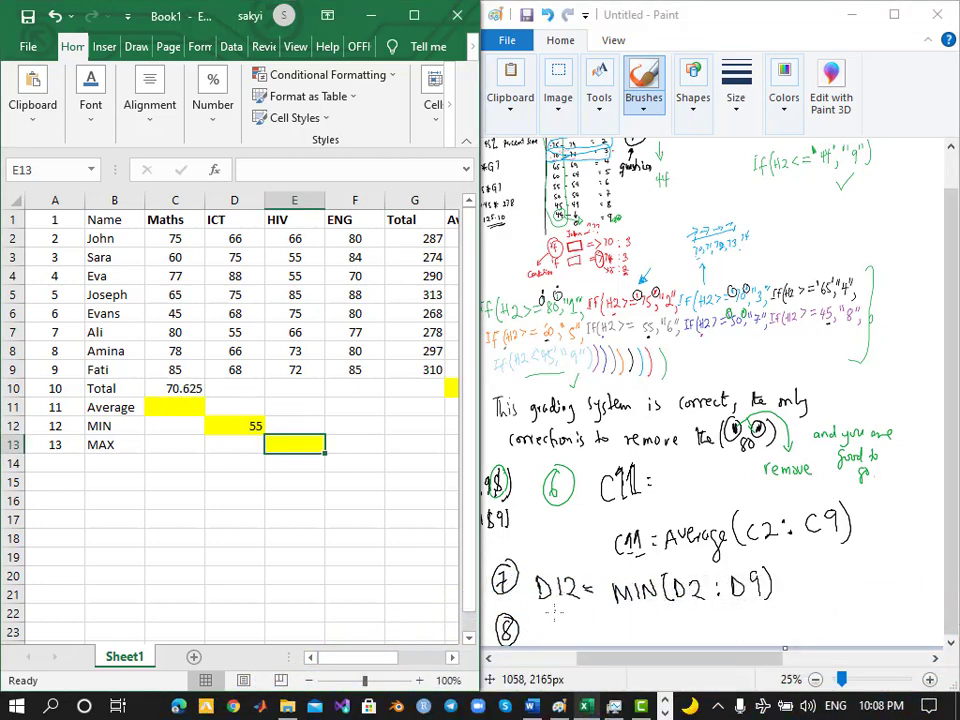
click(538, 619)
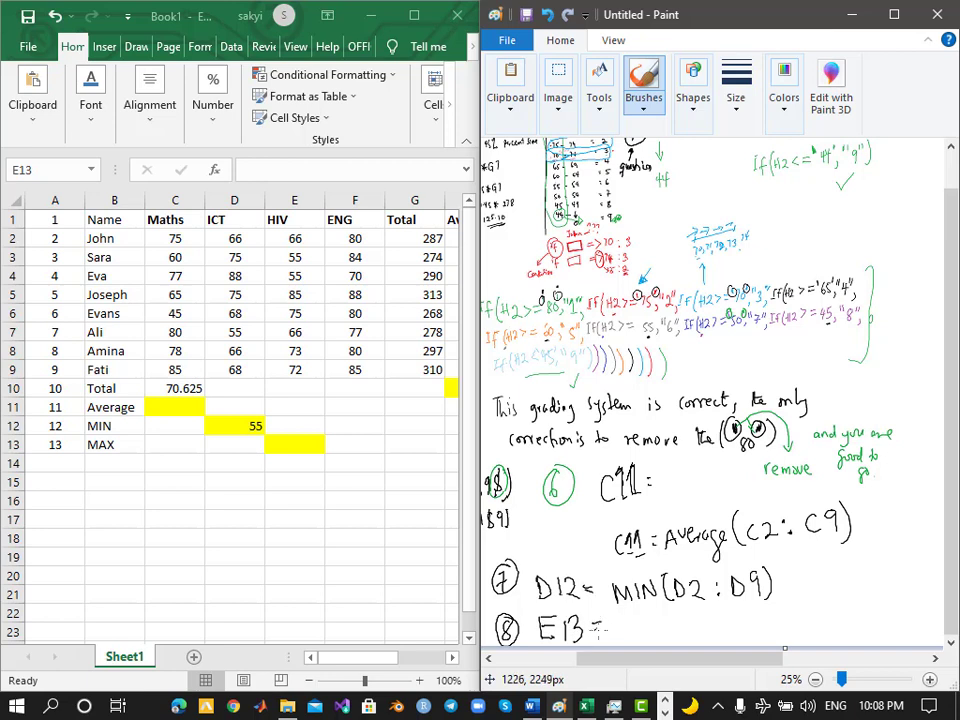
drag(615, 638, 618, 635)
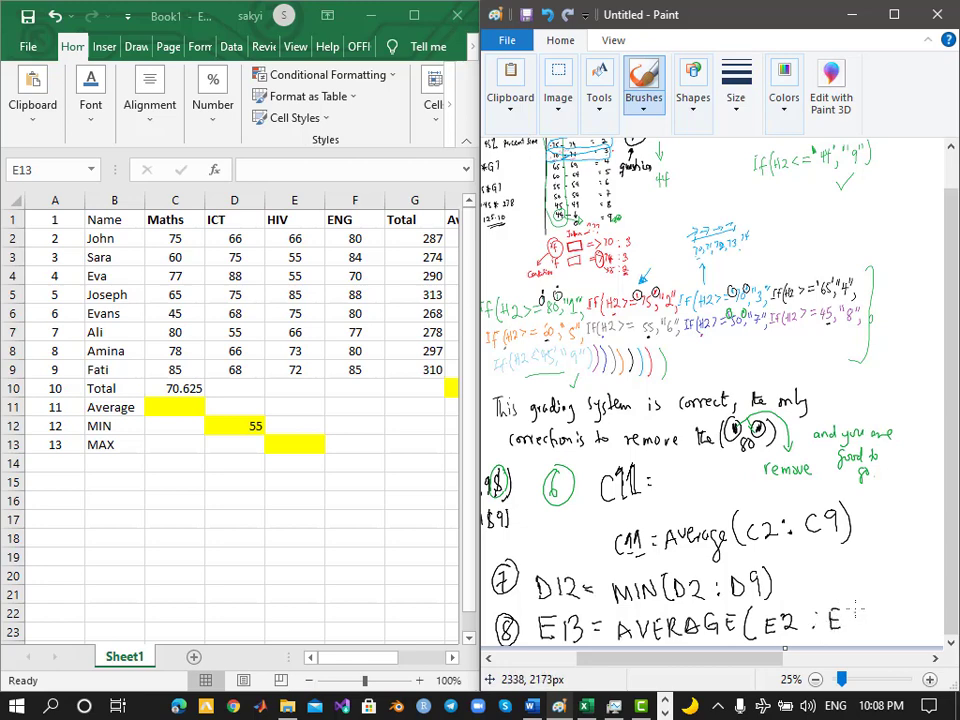
Enter =AVERAGE(E2:E9) in cell E13 of the Excel worksheet to find the average HIV score
click(296, 446)
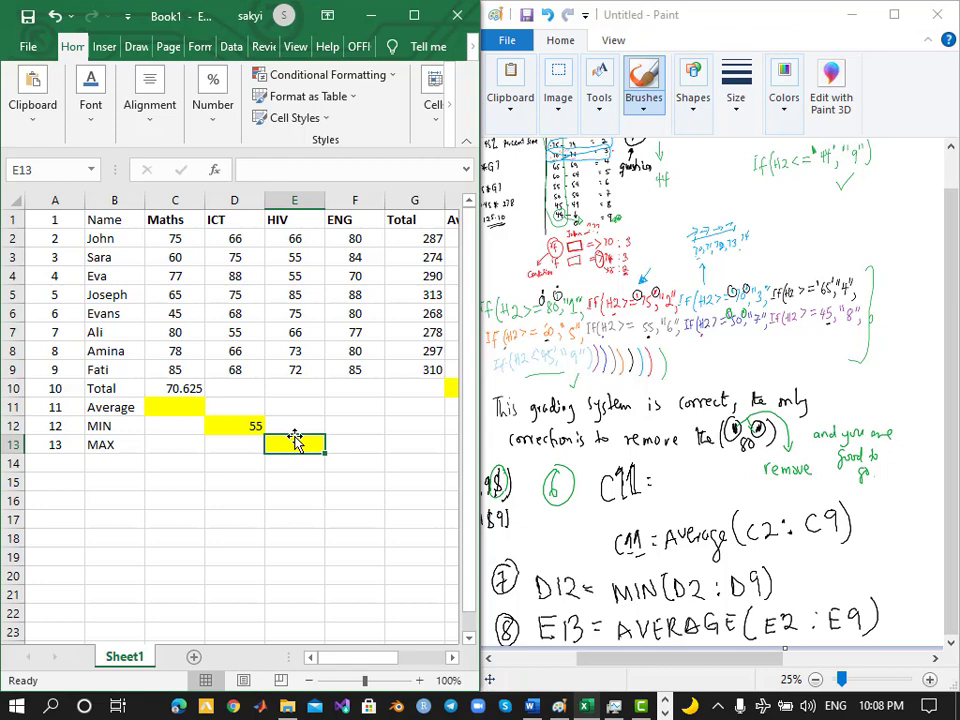
text(=)
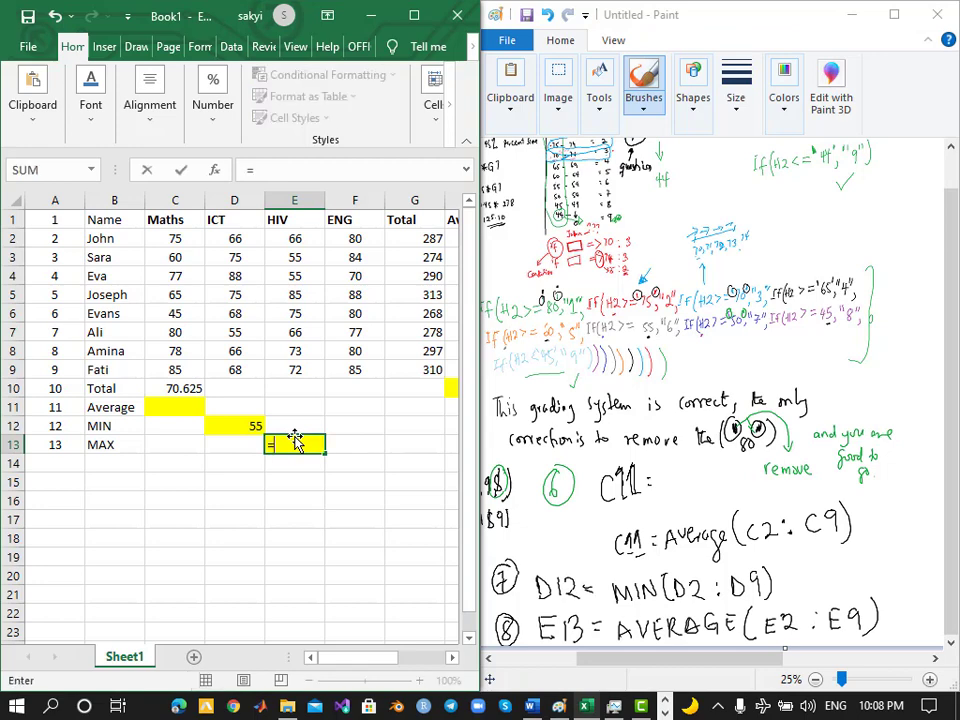
text(AVER)
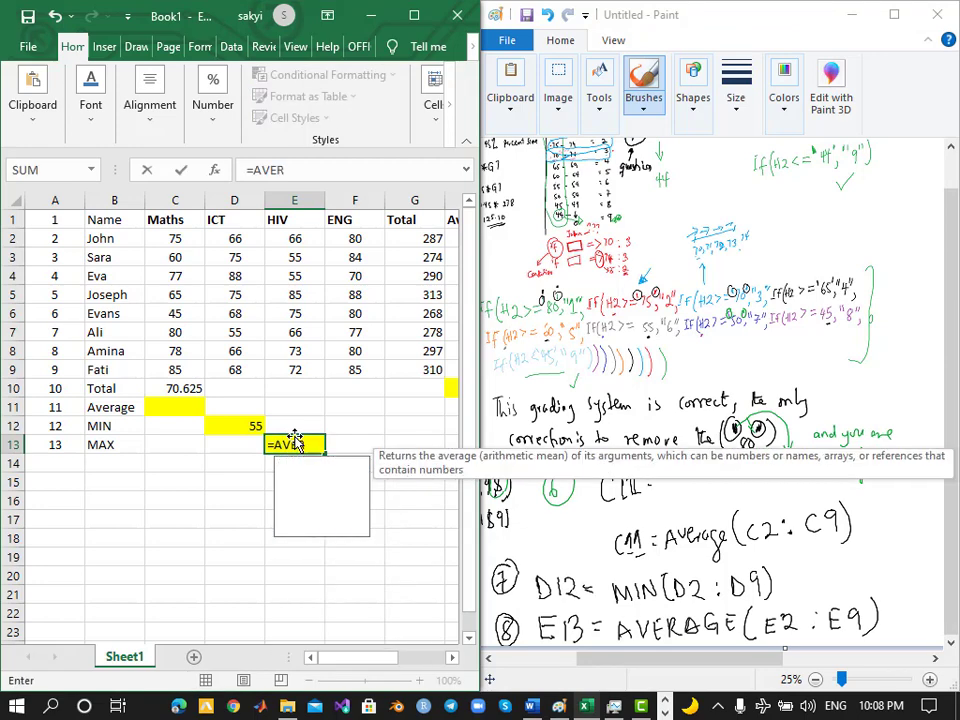
text(AGE)
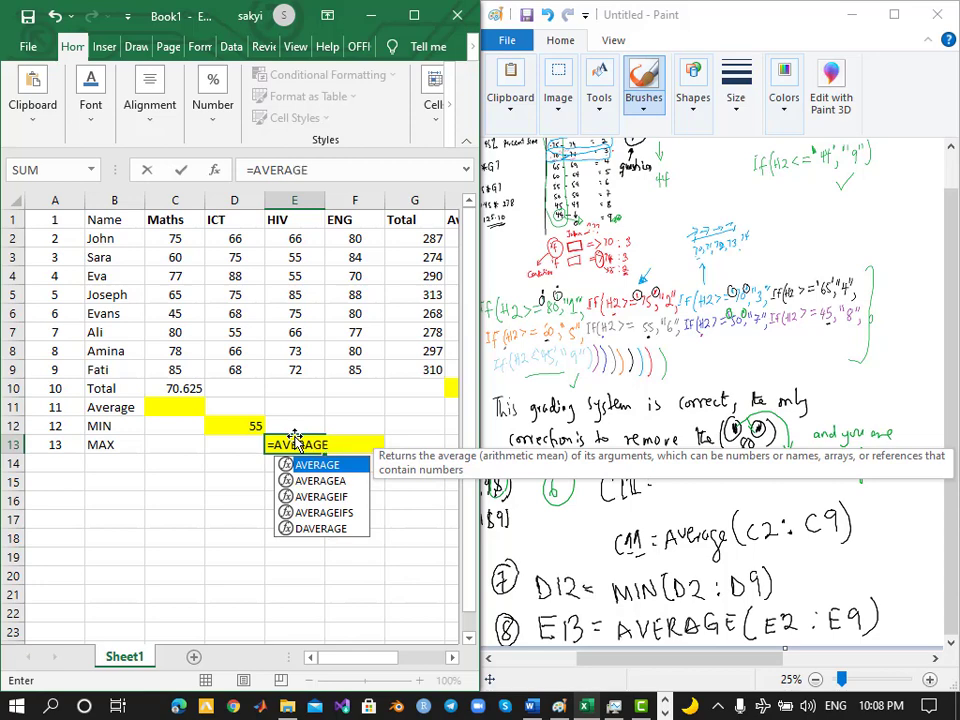
text(()
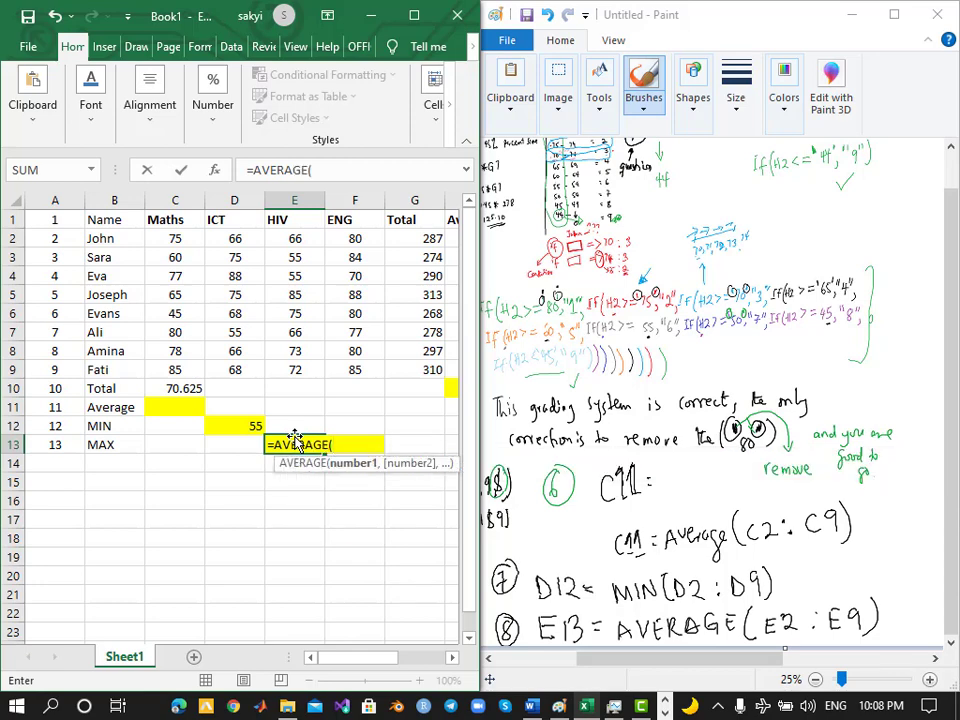
text(E2)
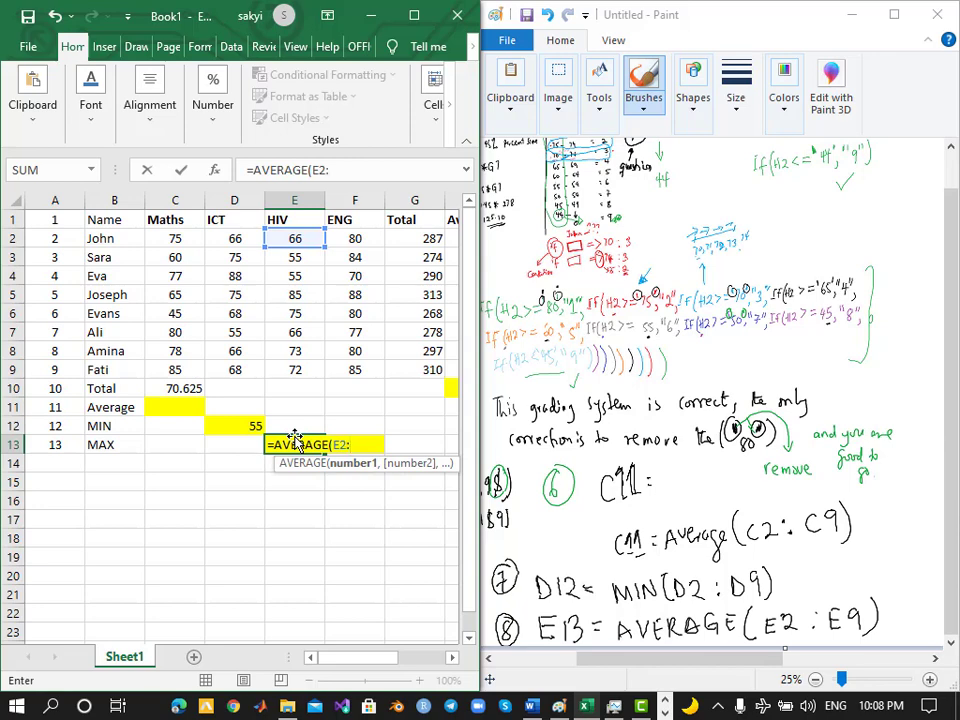
text(:E9)
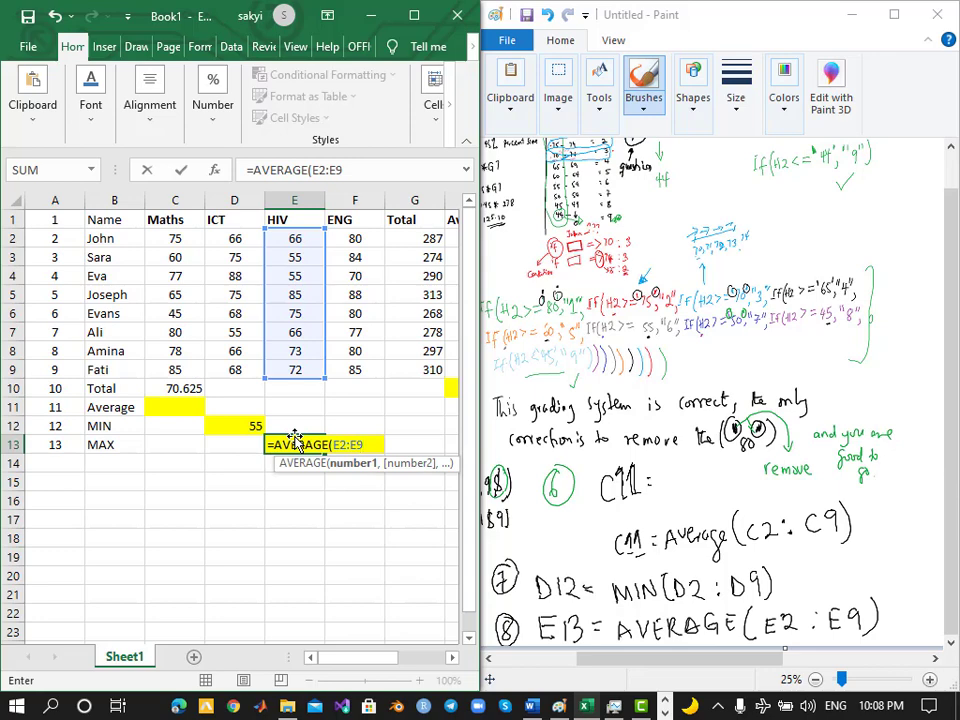
text())
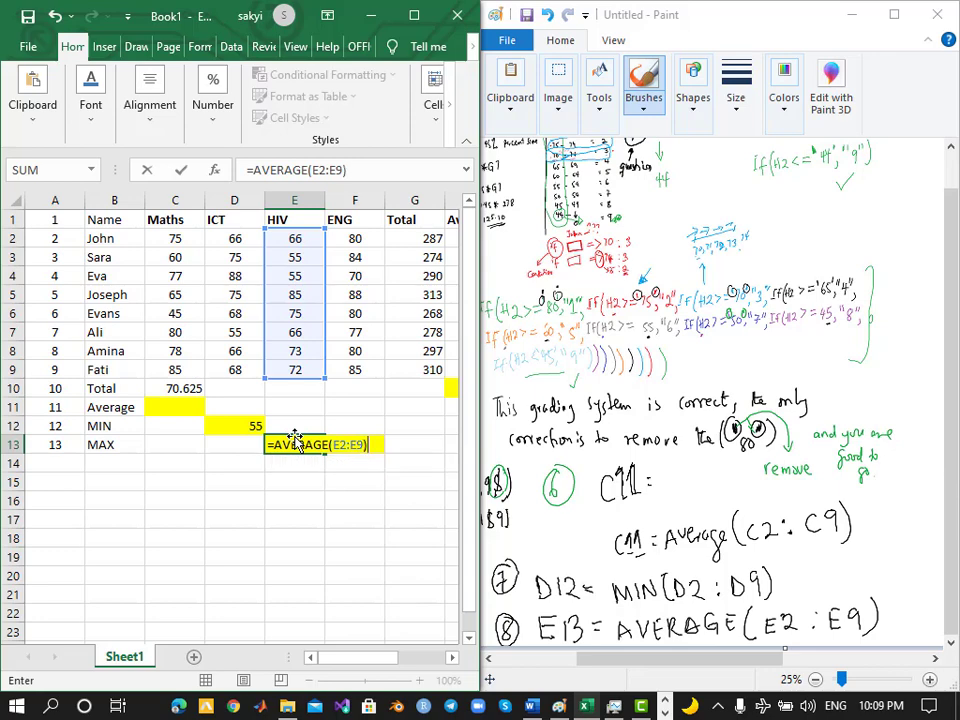
key(Return)
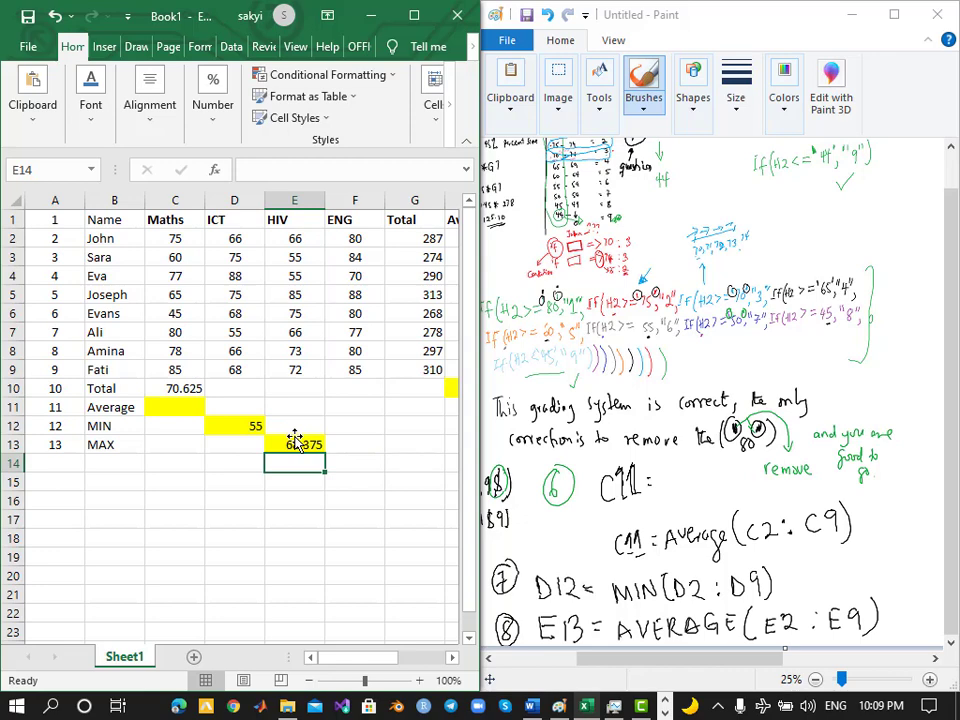
Recheck the question list in Word, and return to Excel with the workbook window maximized
click(533, 706)
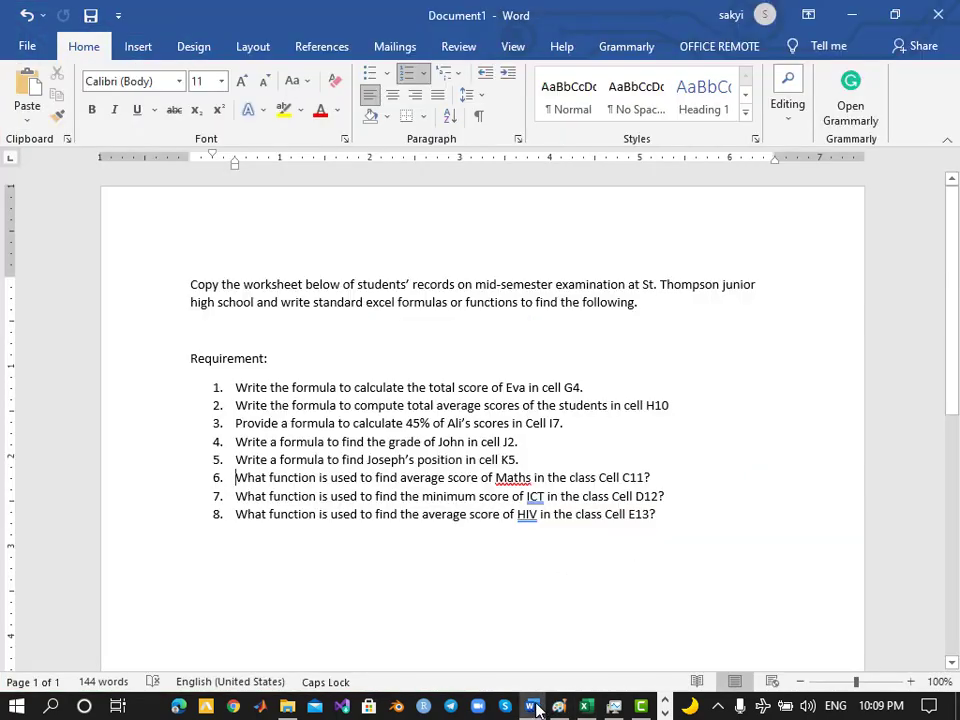
click(533, 706)
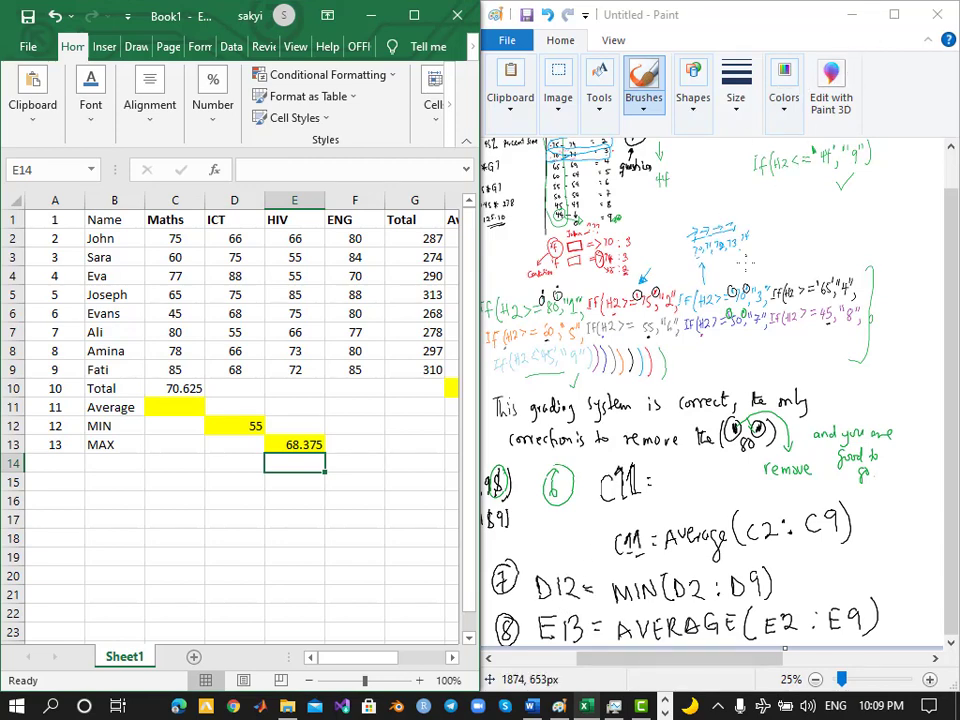
click(531, 706)
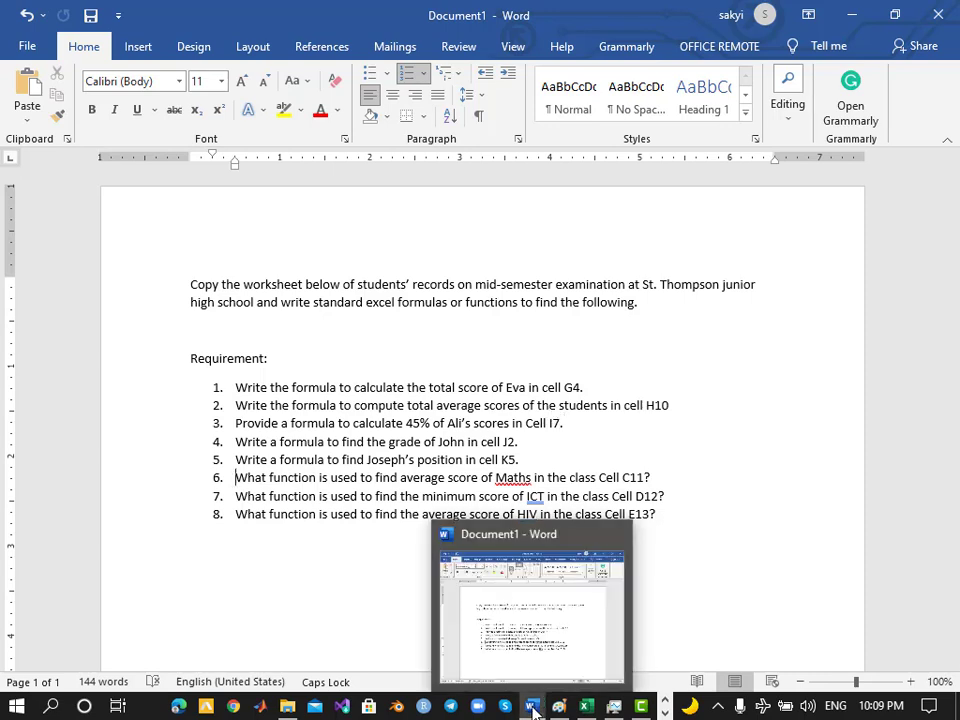
click(586, 706)
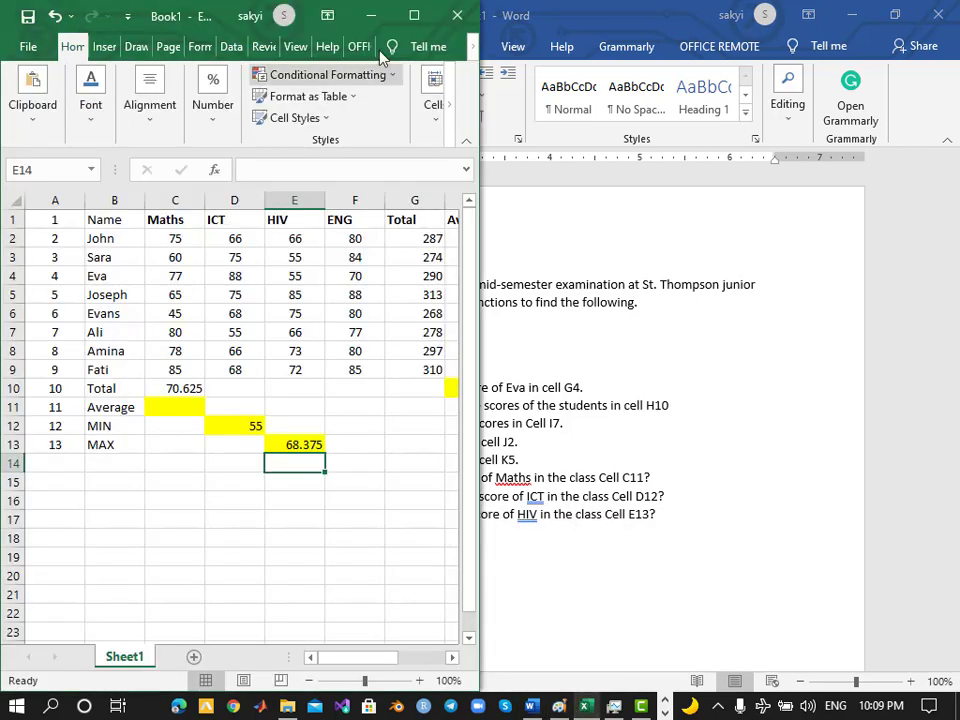
click(414, 15)
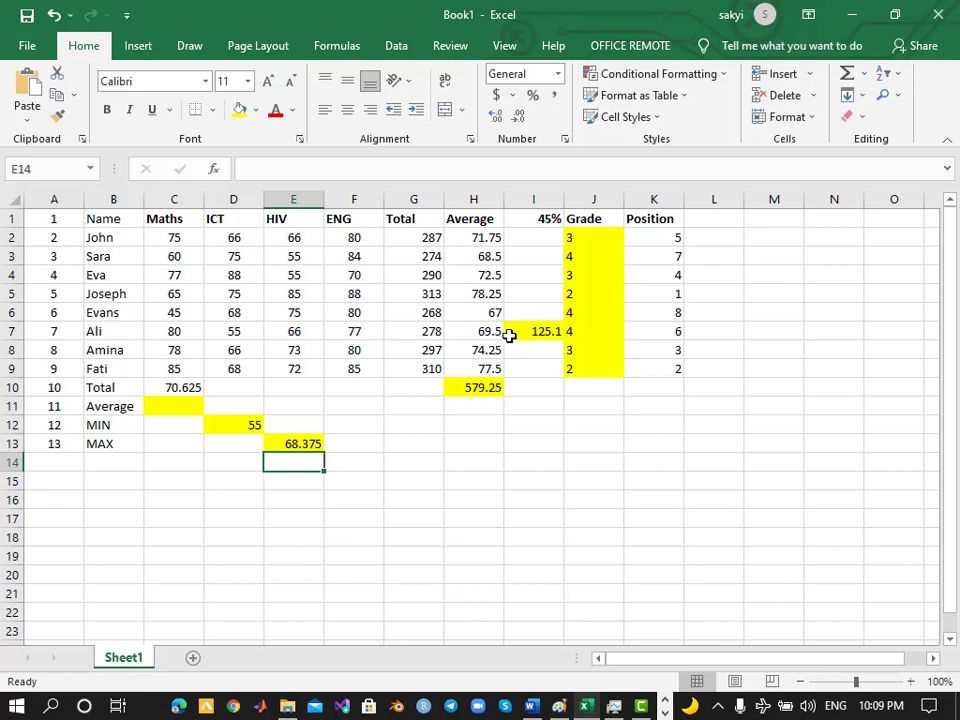
Examine the total and average formulas in rows 2 and 7 and the 45% formula in cell I7
click(490, 331)
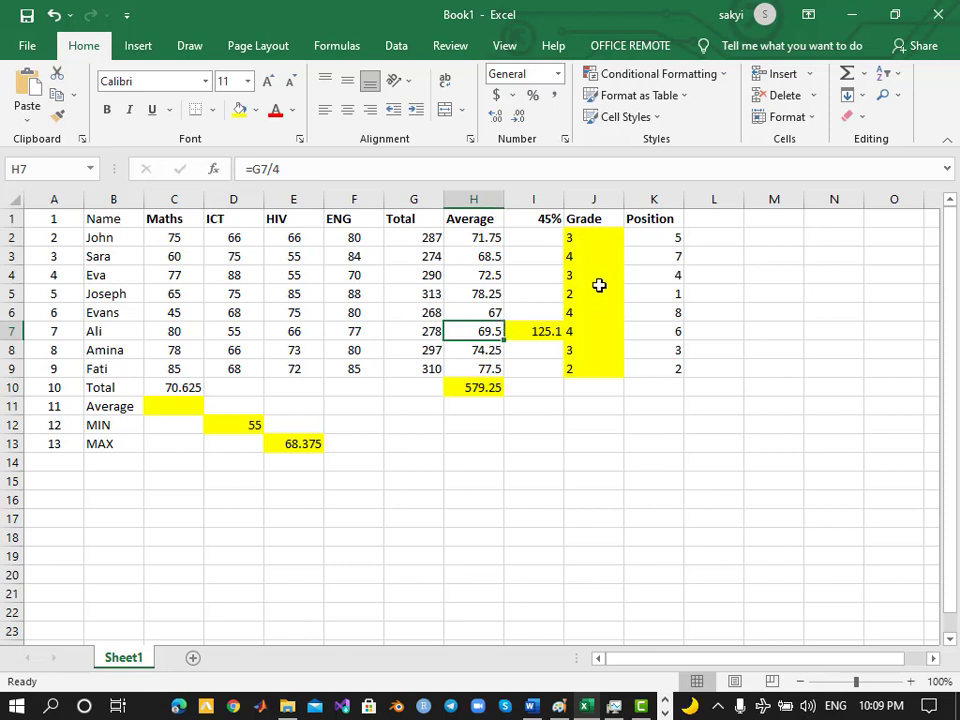
click(426, 238)
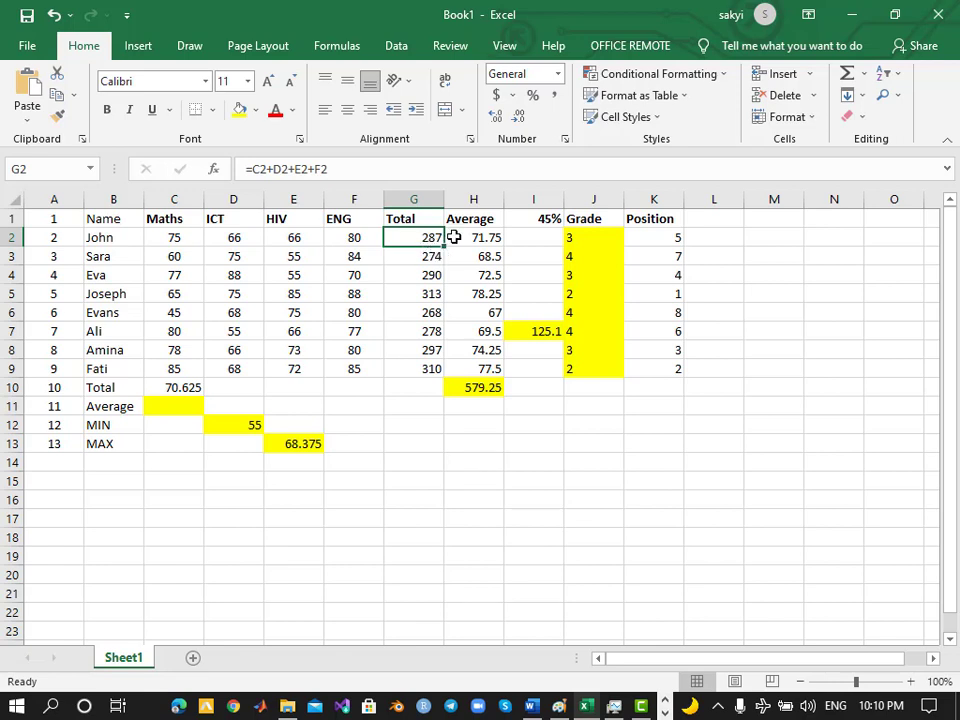
click(491, 240)
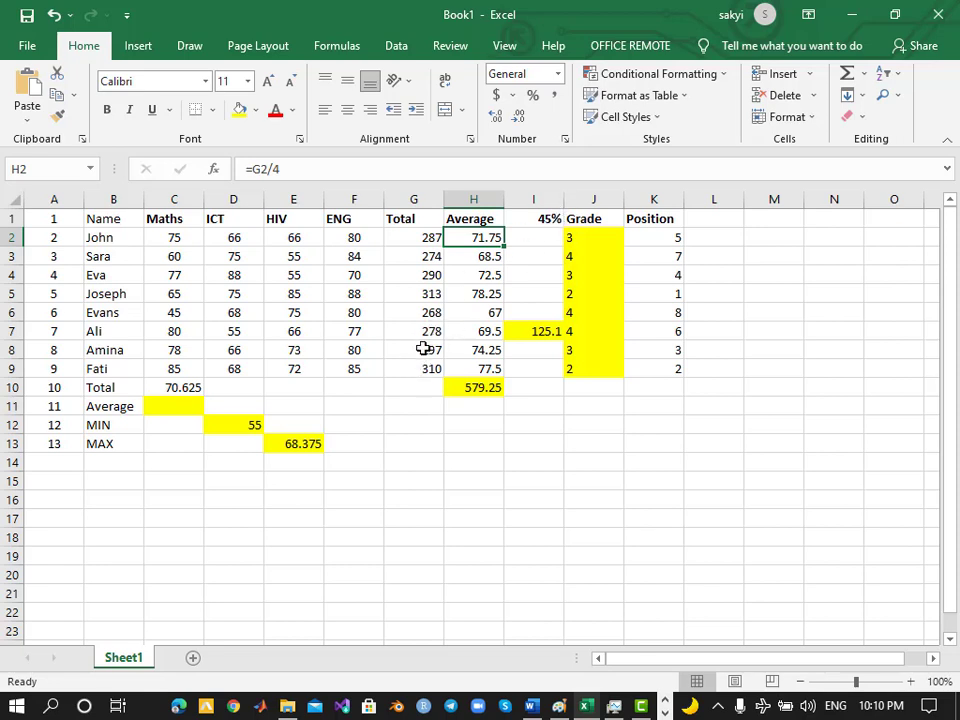
click(430, 332)
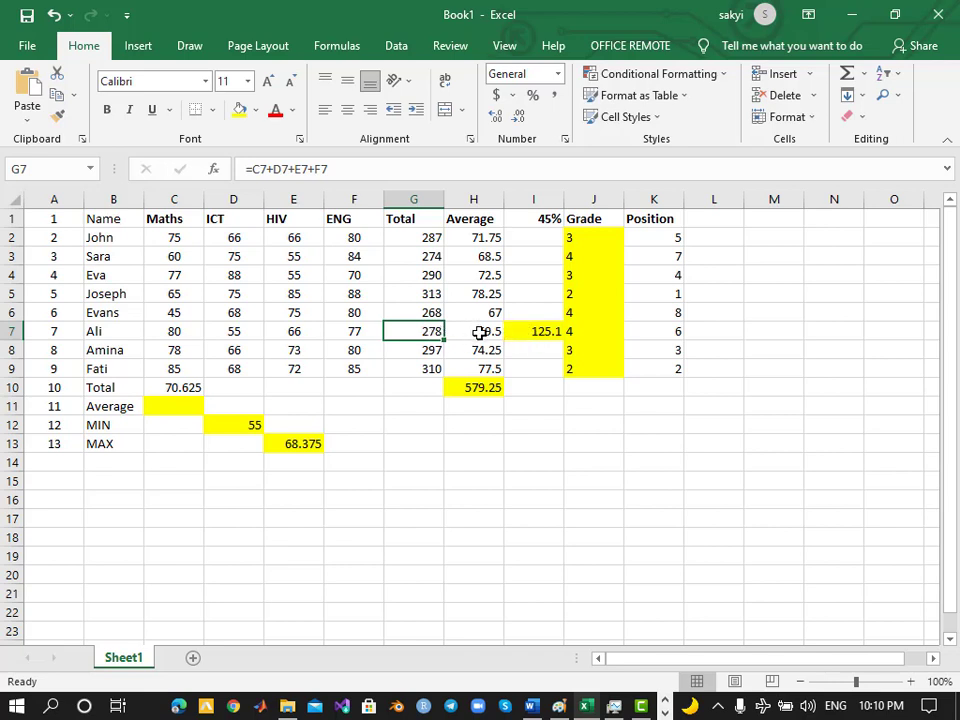
click(481, 333)
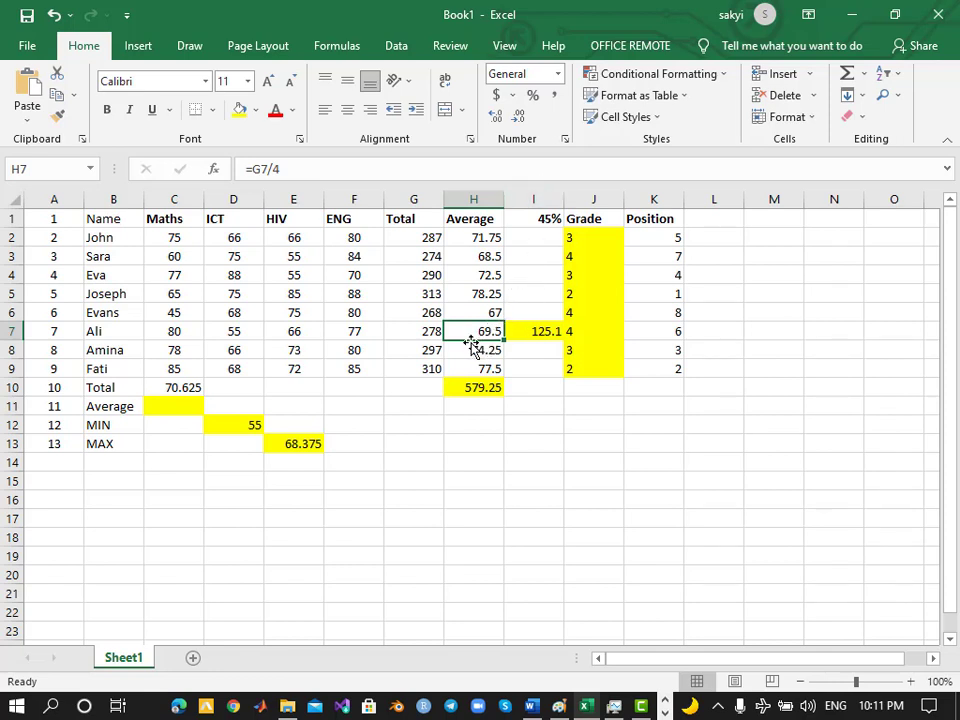
click(541, 332)
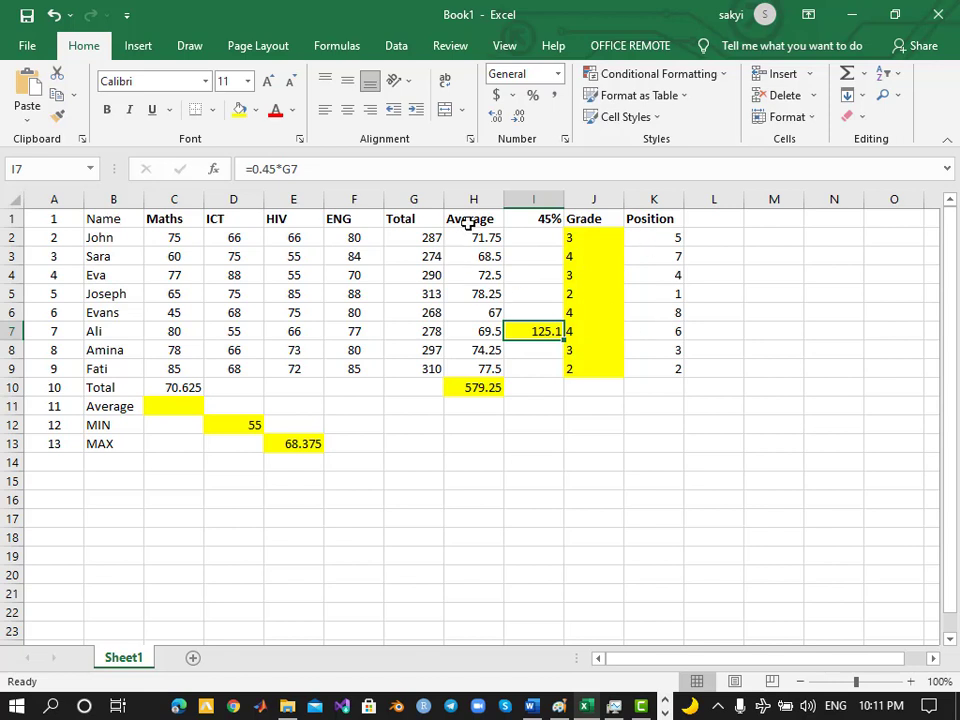
Compare the Total, Average and 45% columns, and recheck the formulas in G7 and H7 as the basis for the 45% calculation
click(473, 199)
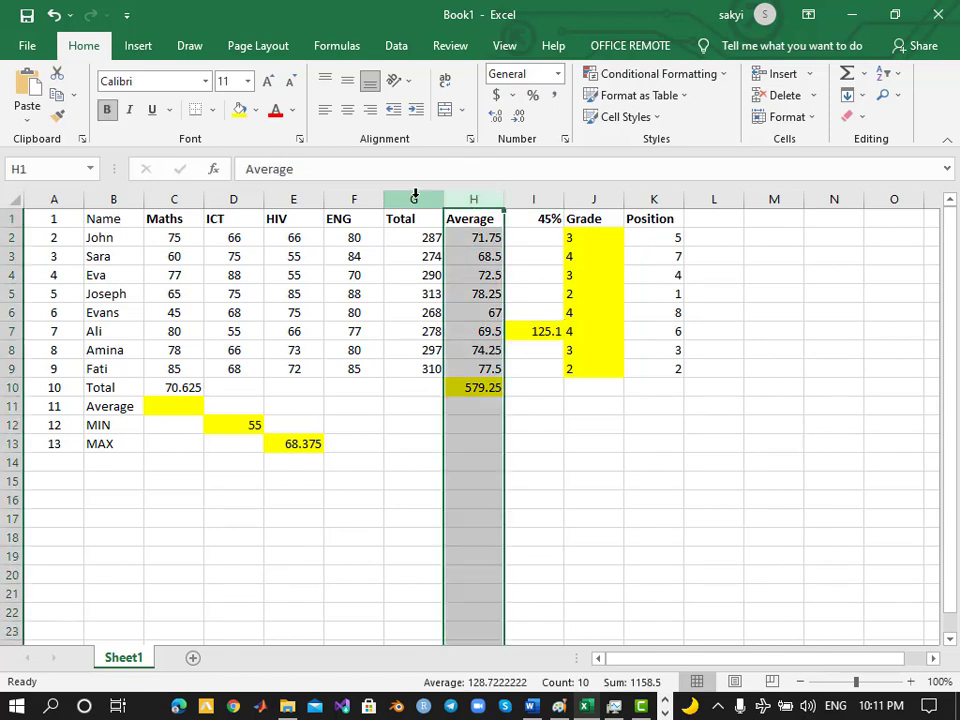
click(414, 199)
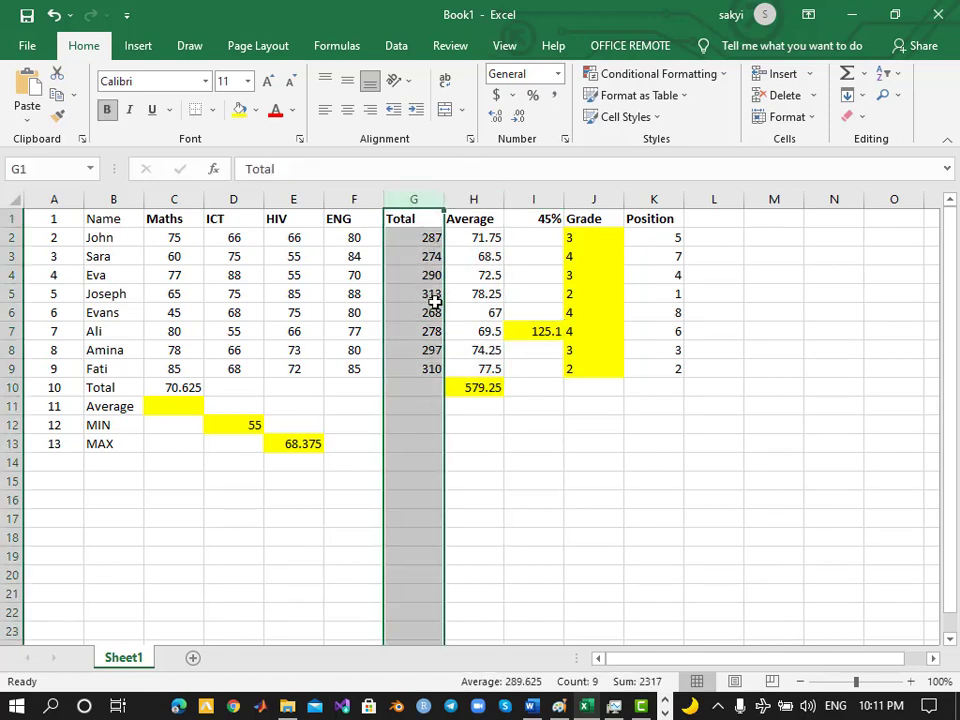
click(473, 200)
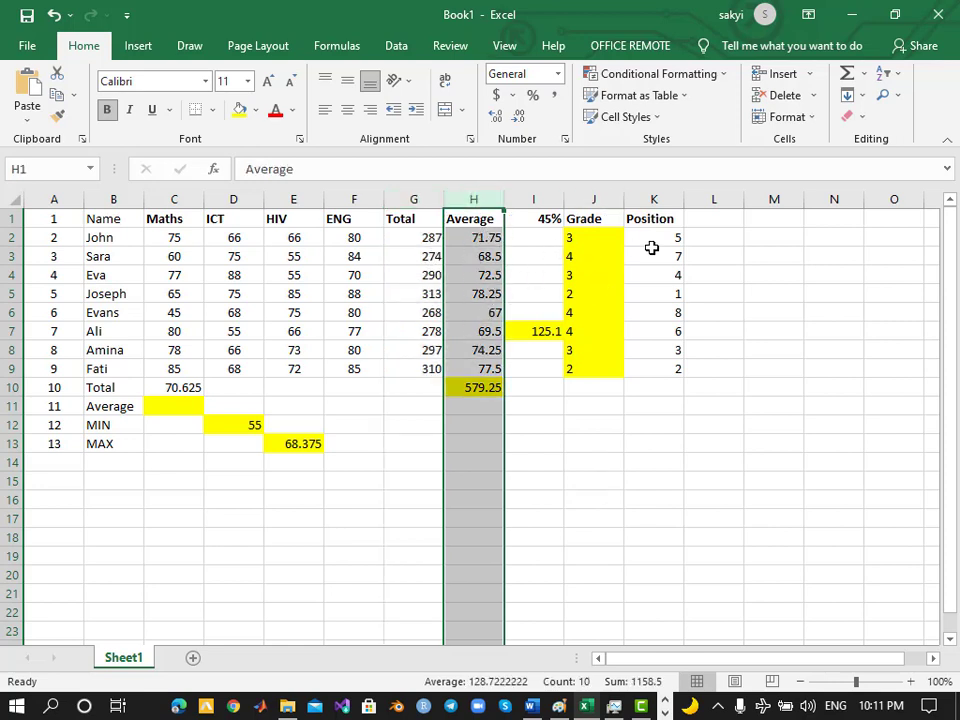
click(544, 190)
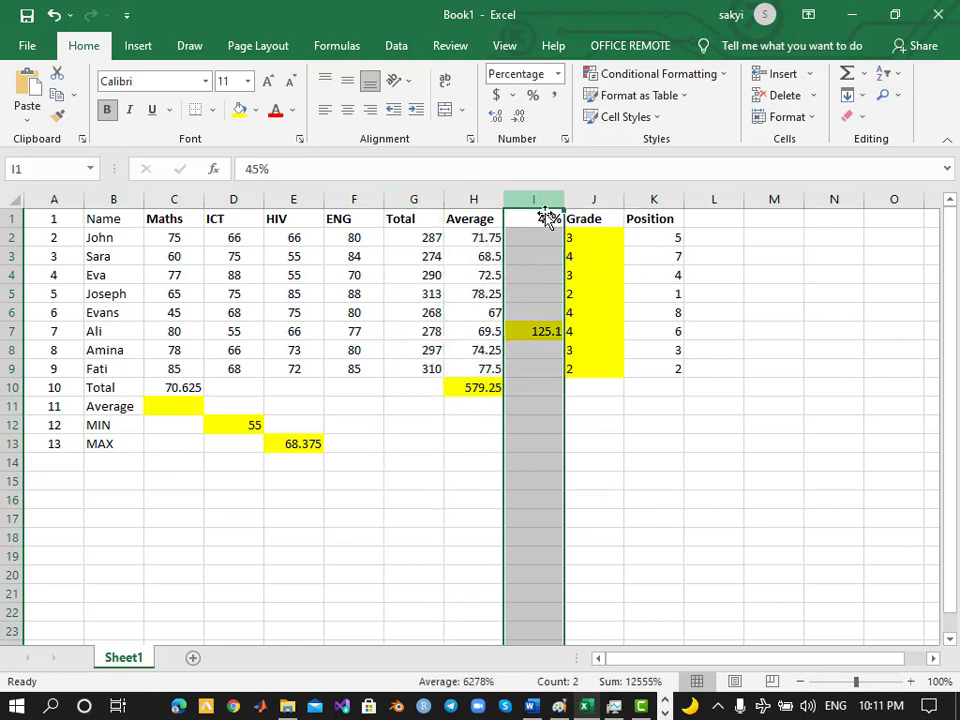
click(475, 199)
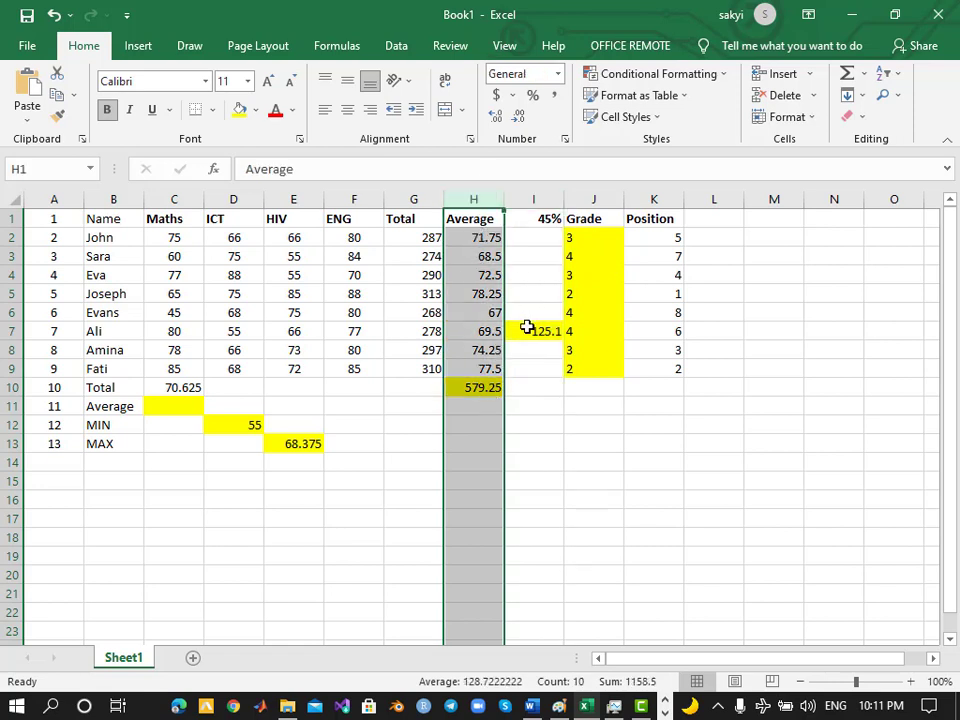
click(414, 199)
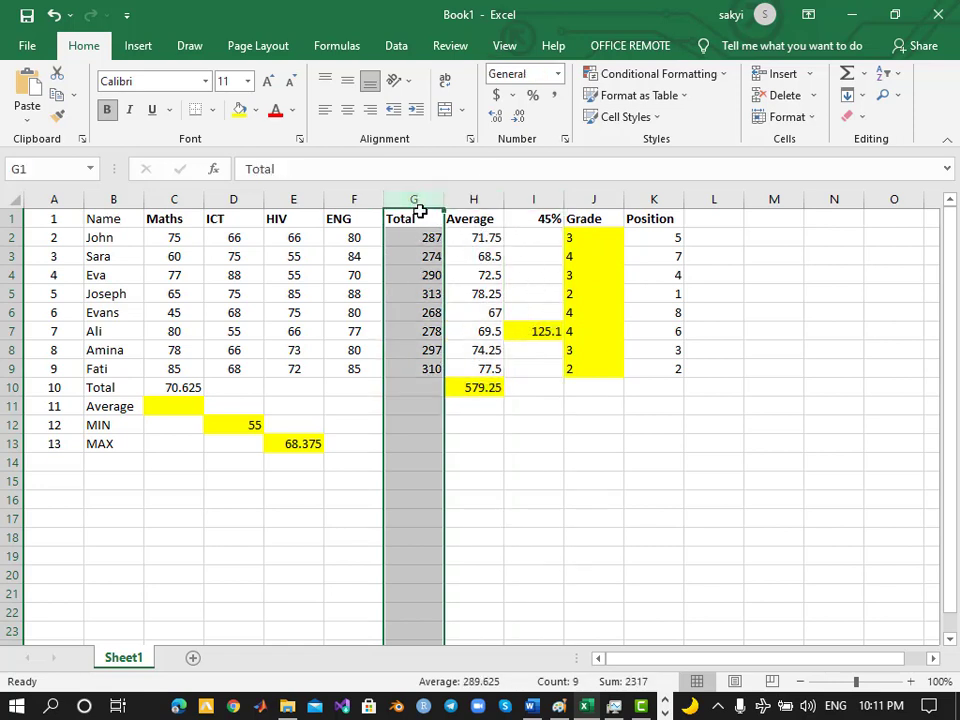
click(429, 332)
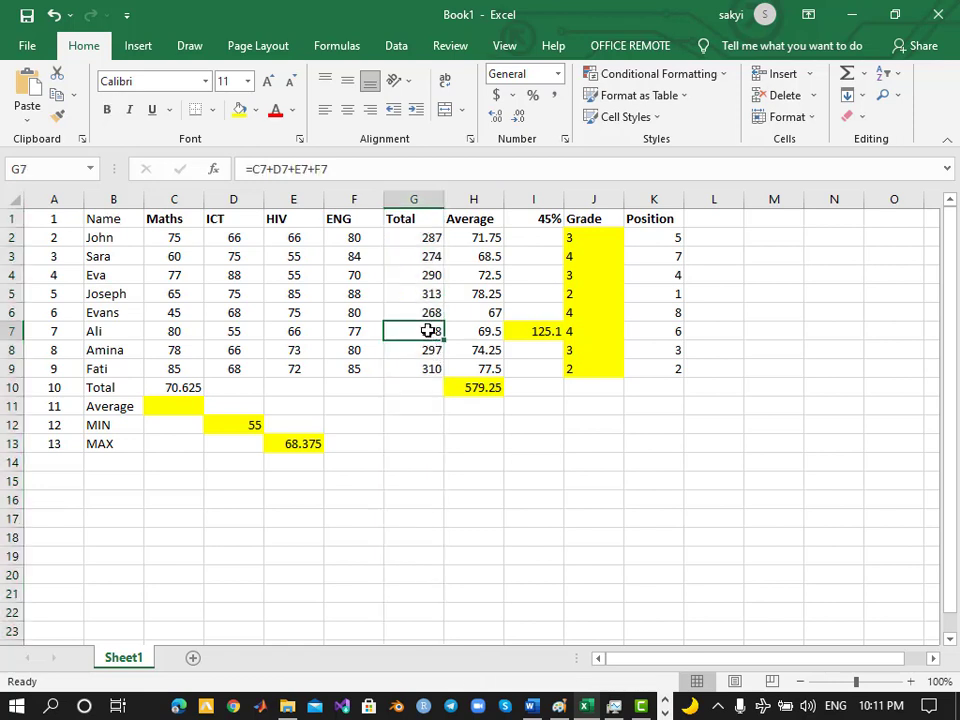
click(480, 332)
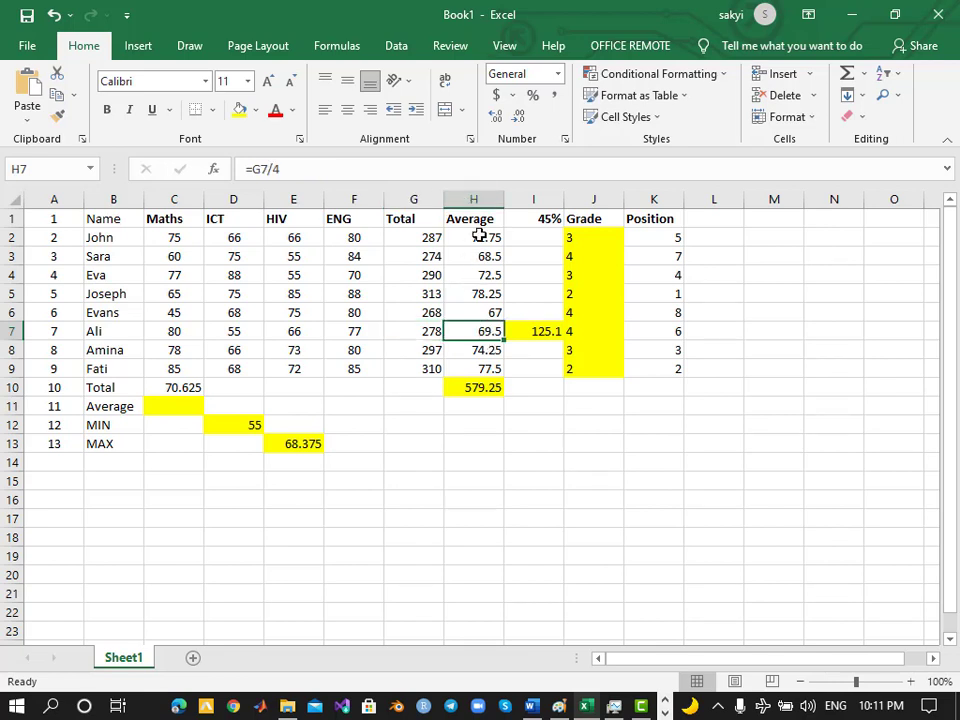
click(420, 336)
click(491, 331)
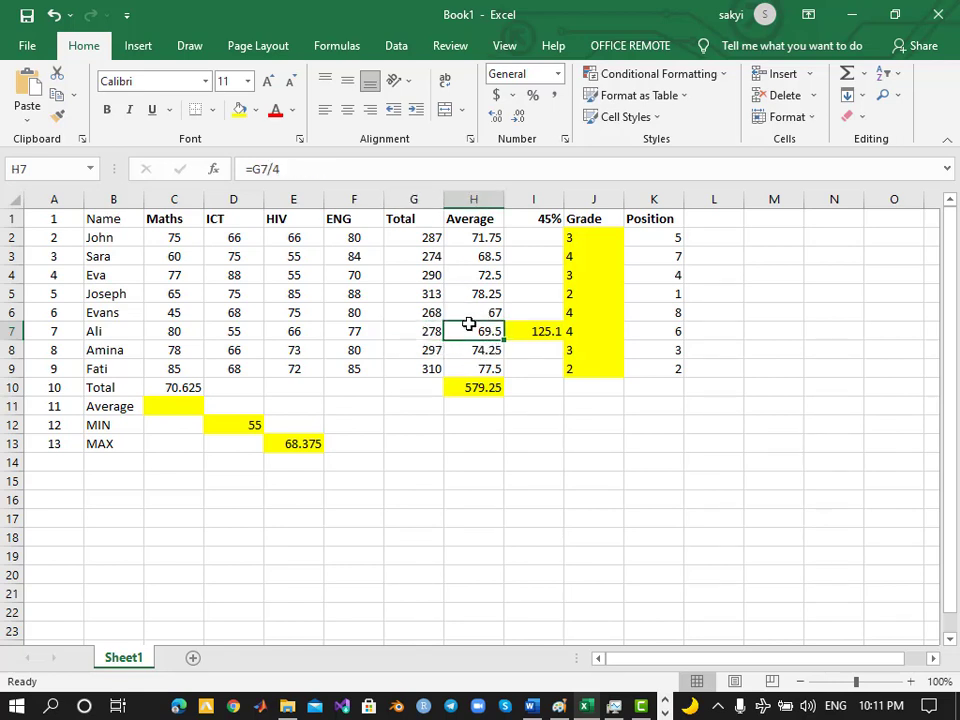